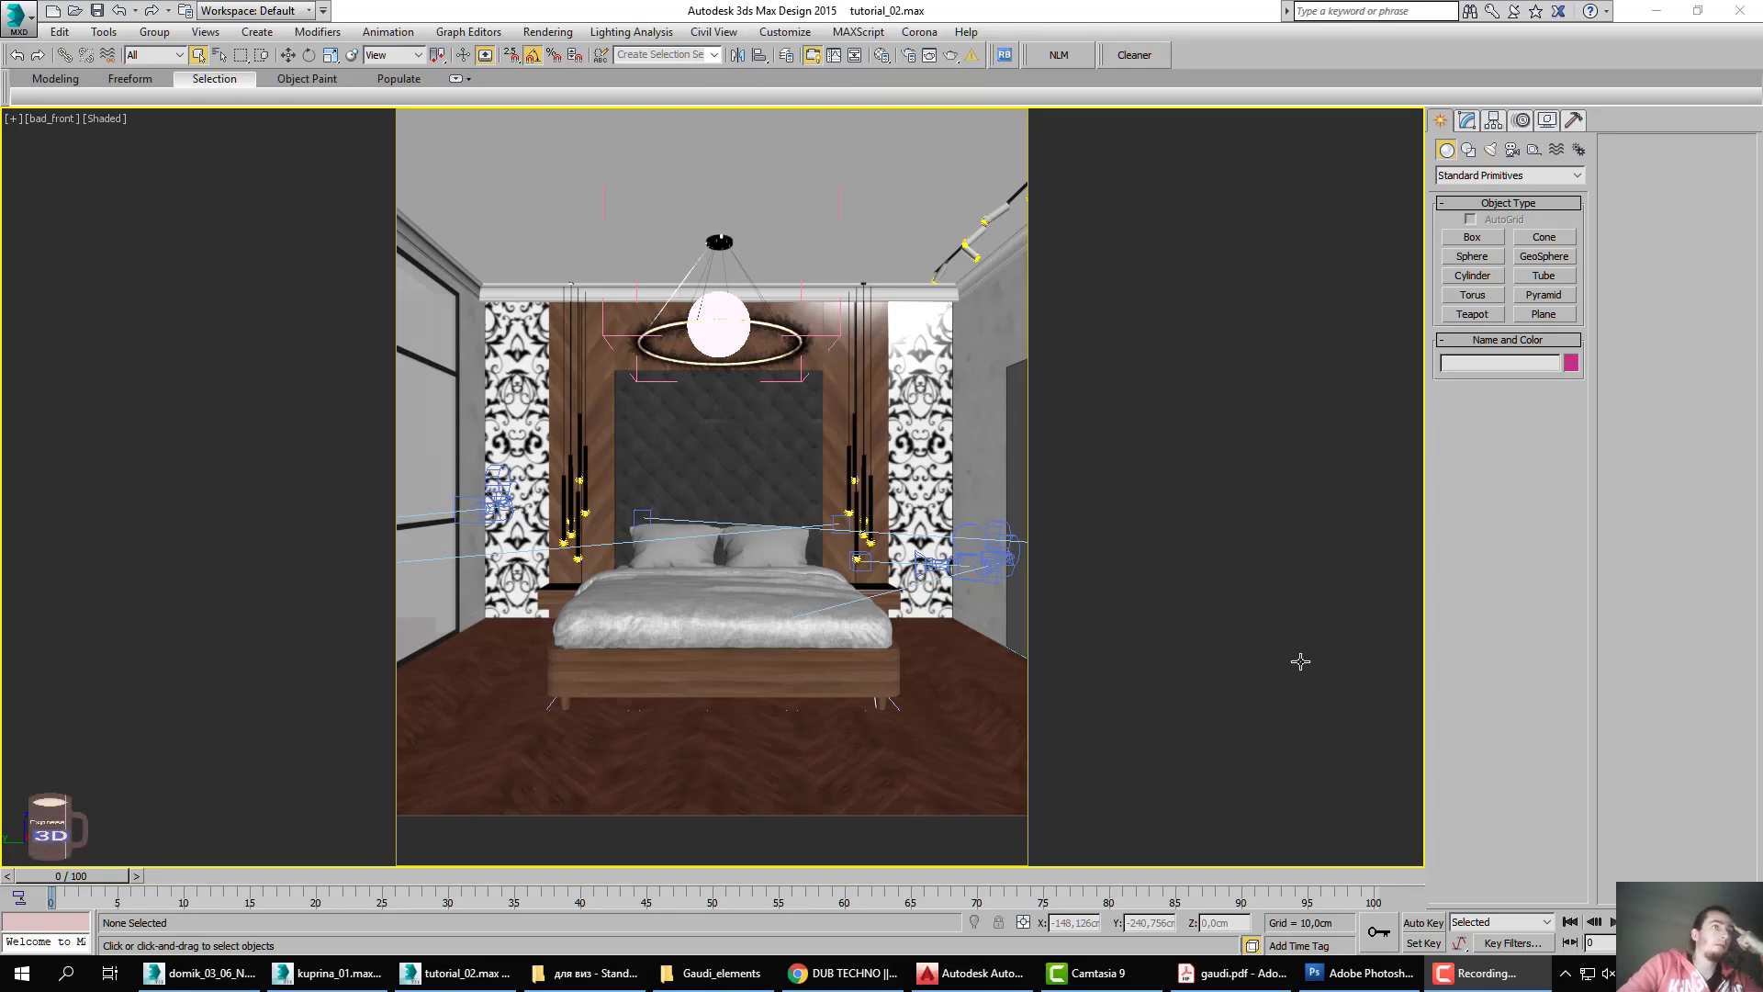
Close the Salon_Chandelier group with Group > Close, then deselect it.
click(821, 336)
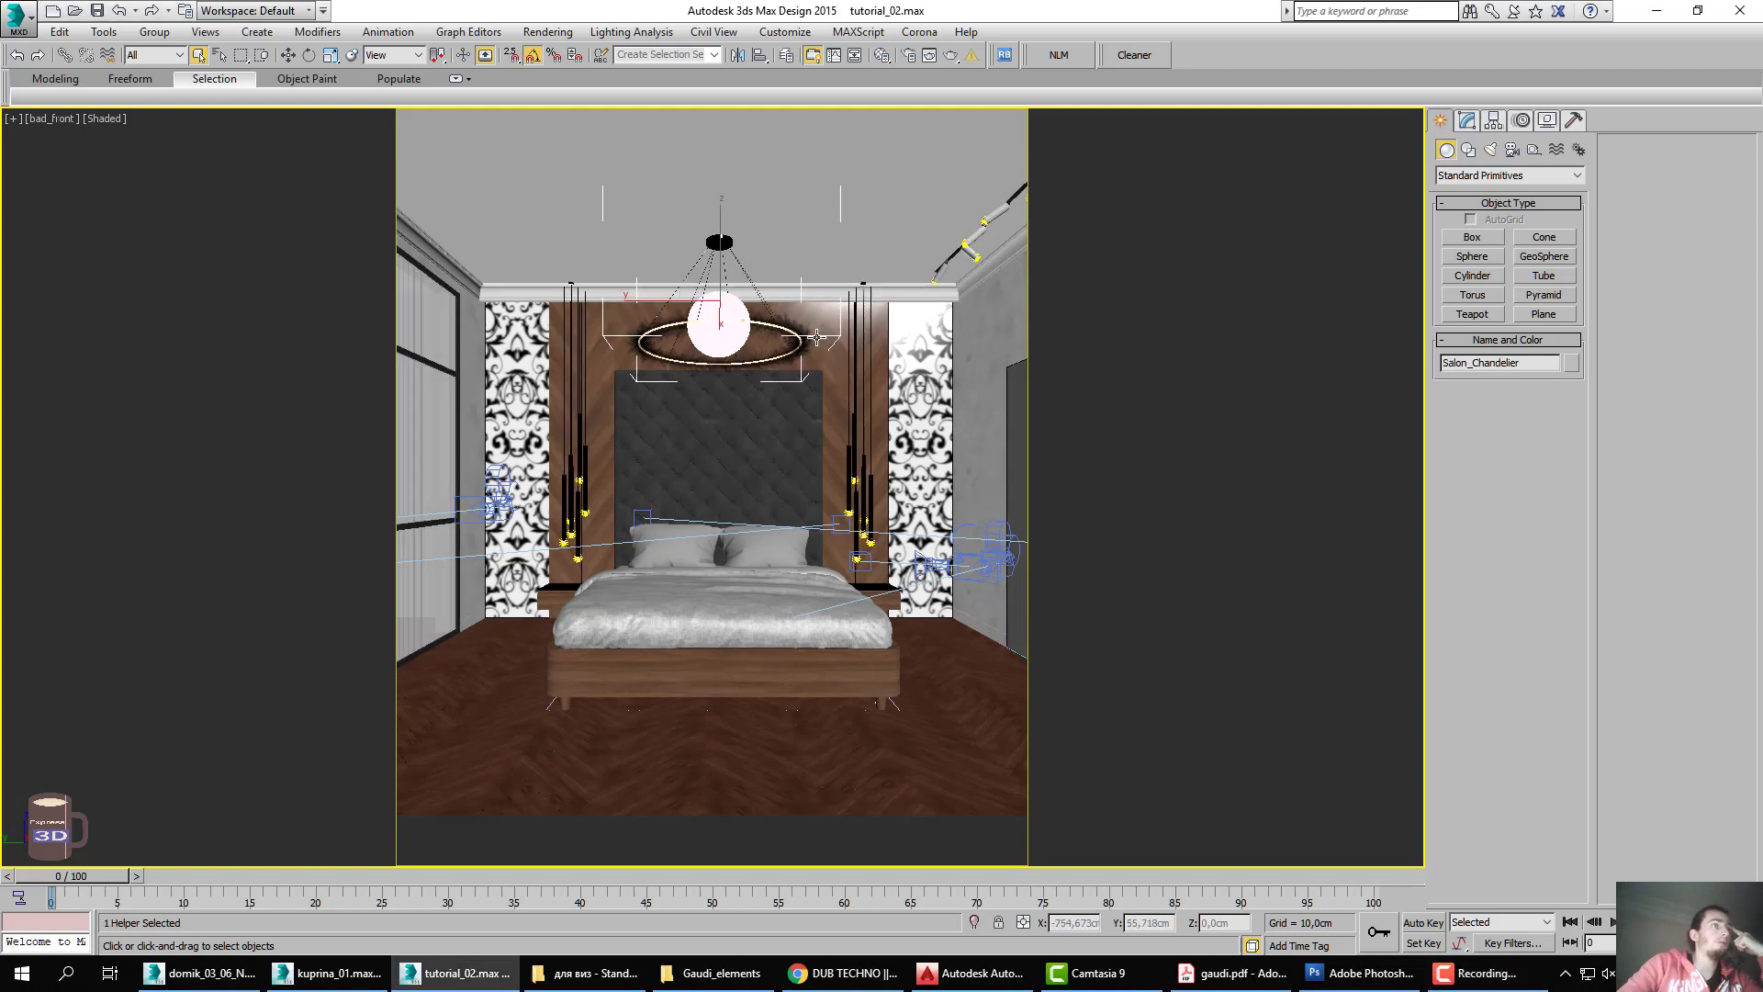
click(156, 32)
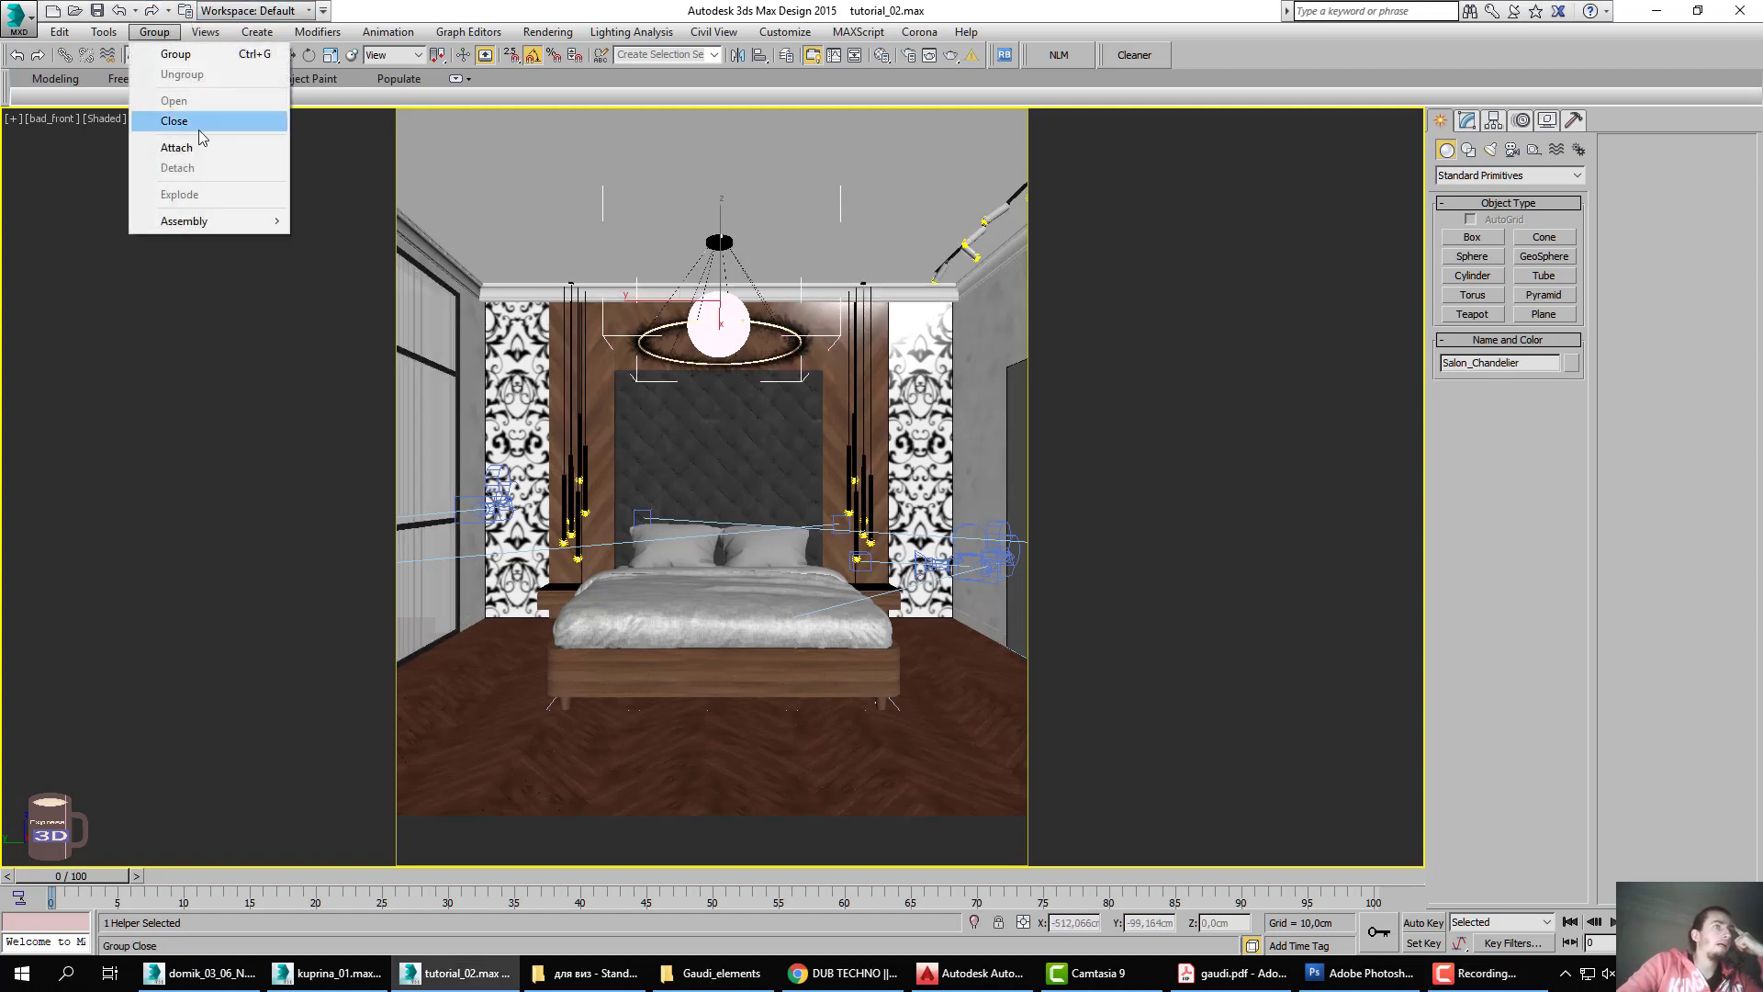
click(199, 130)
click(652, 221)
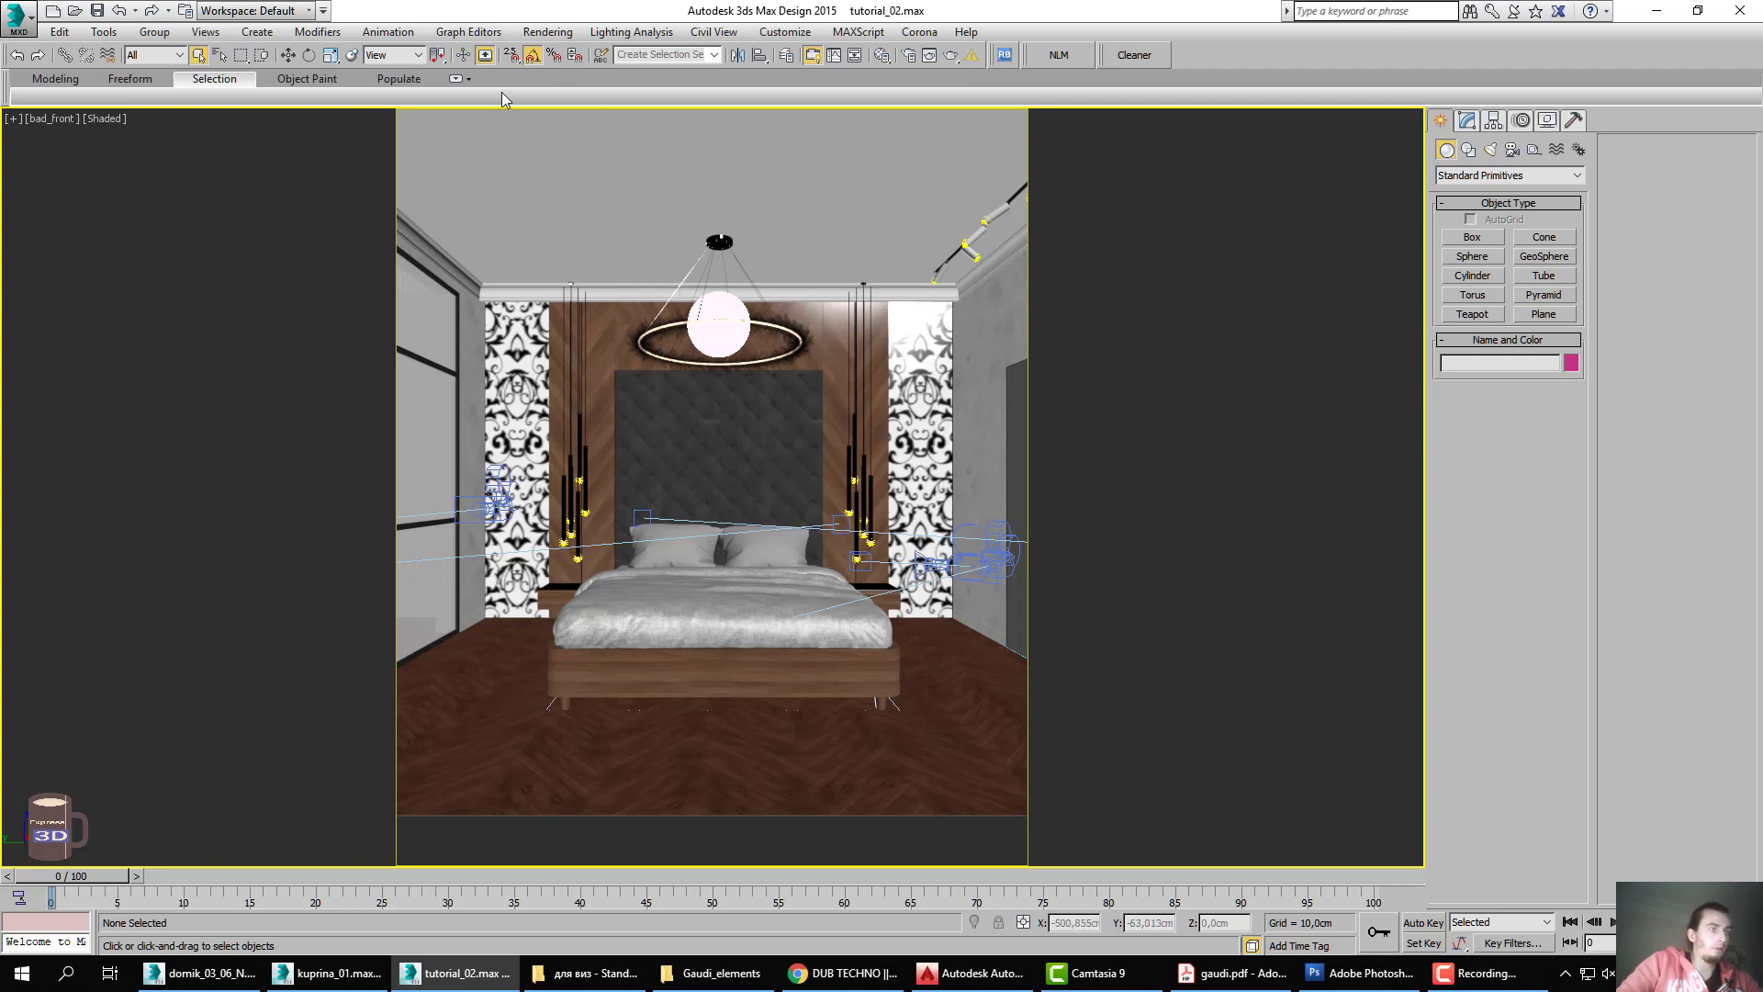
Open Render Setup's Common tab and bring up the Render Output Files save dialog.
click(909, 55)
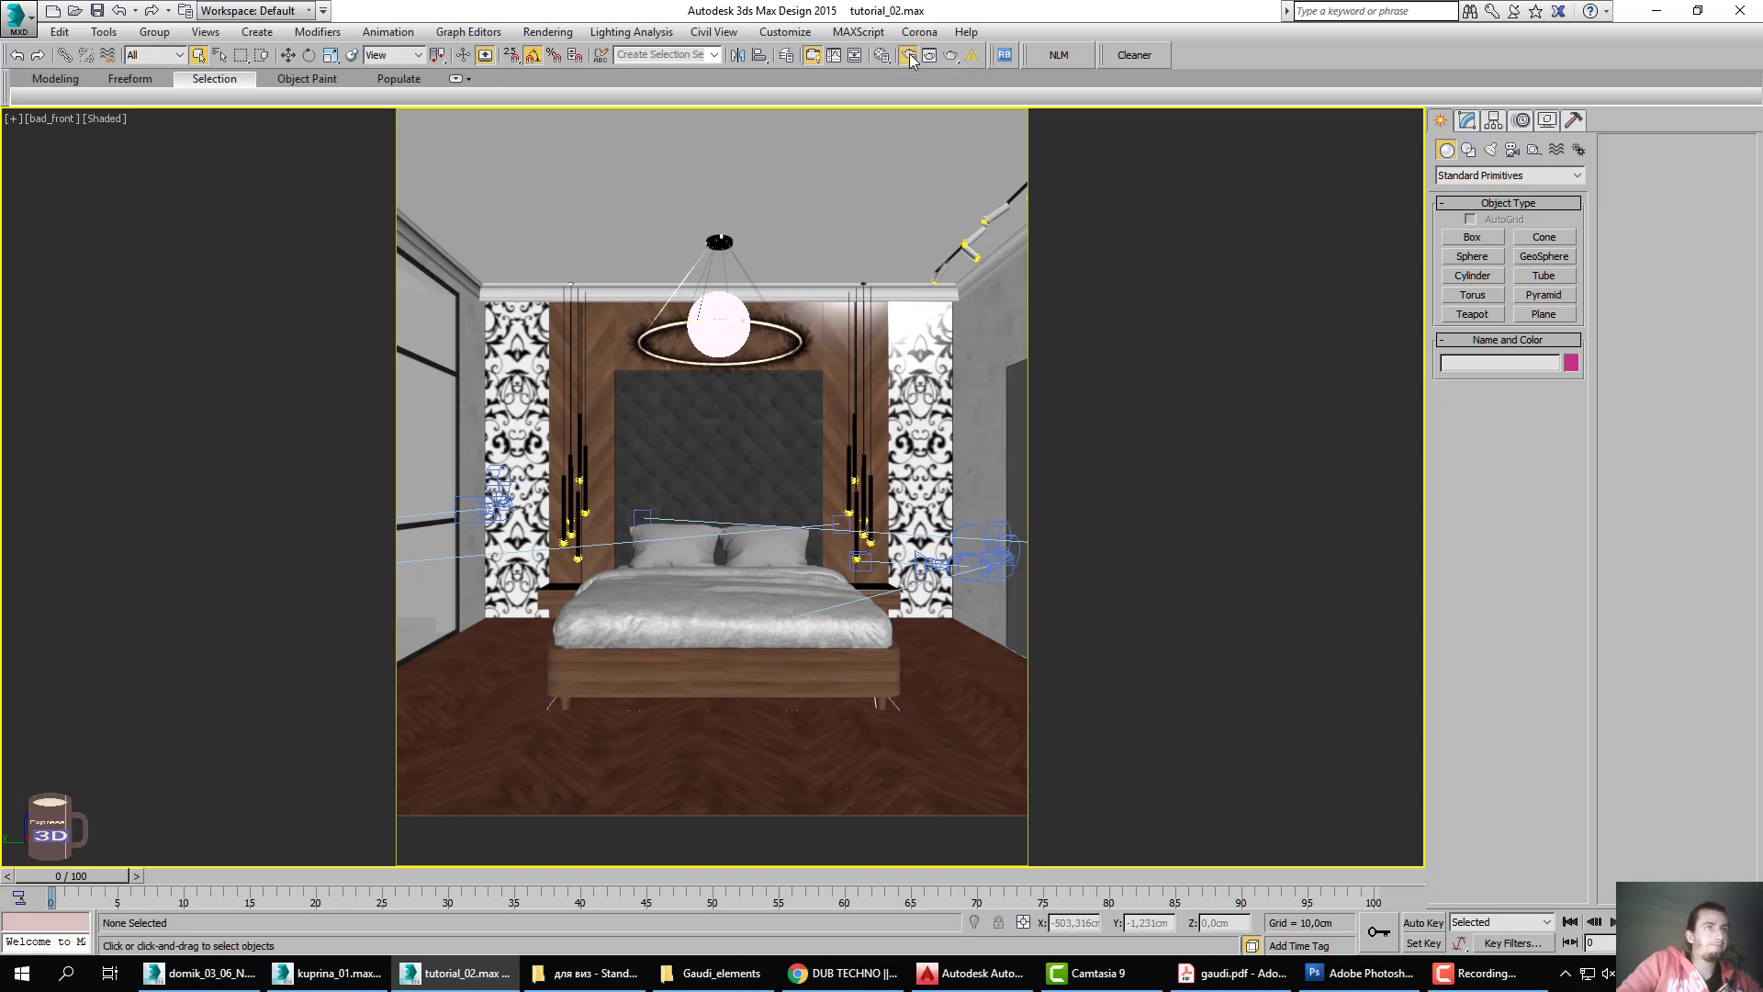
drag(570, 116, 1201, 178)
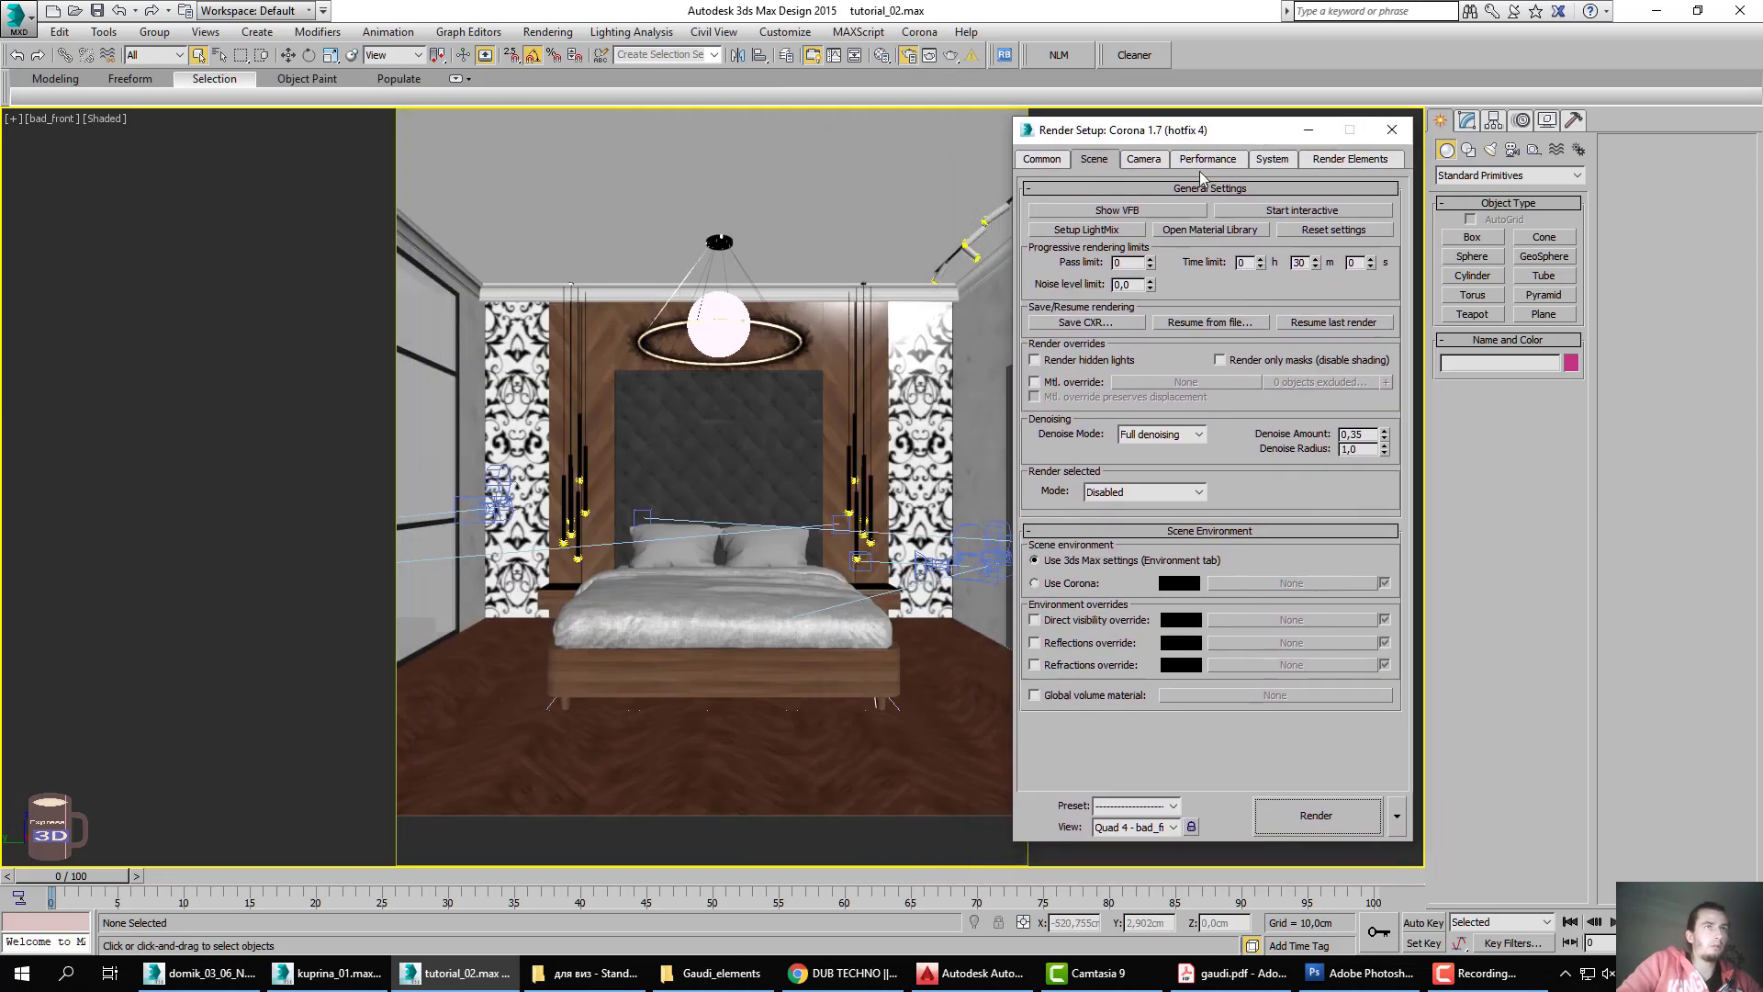
click(1042, 161)
scroll(1067, 572, down, 3)
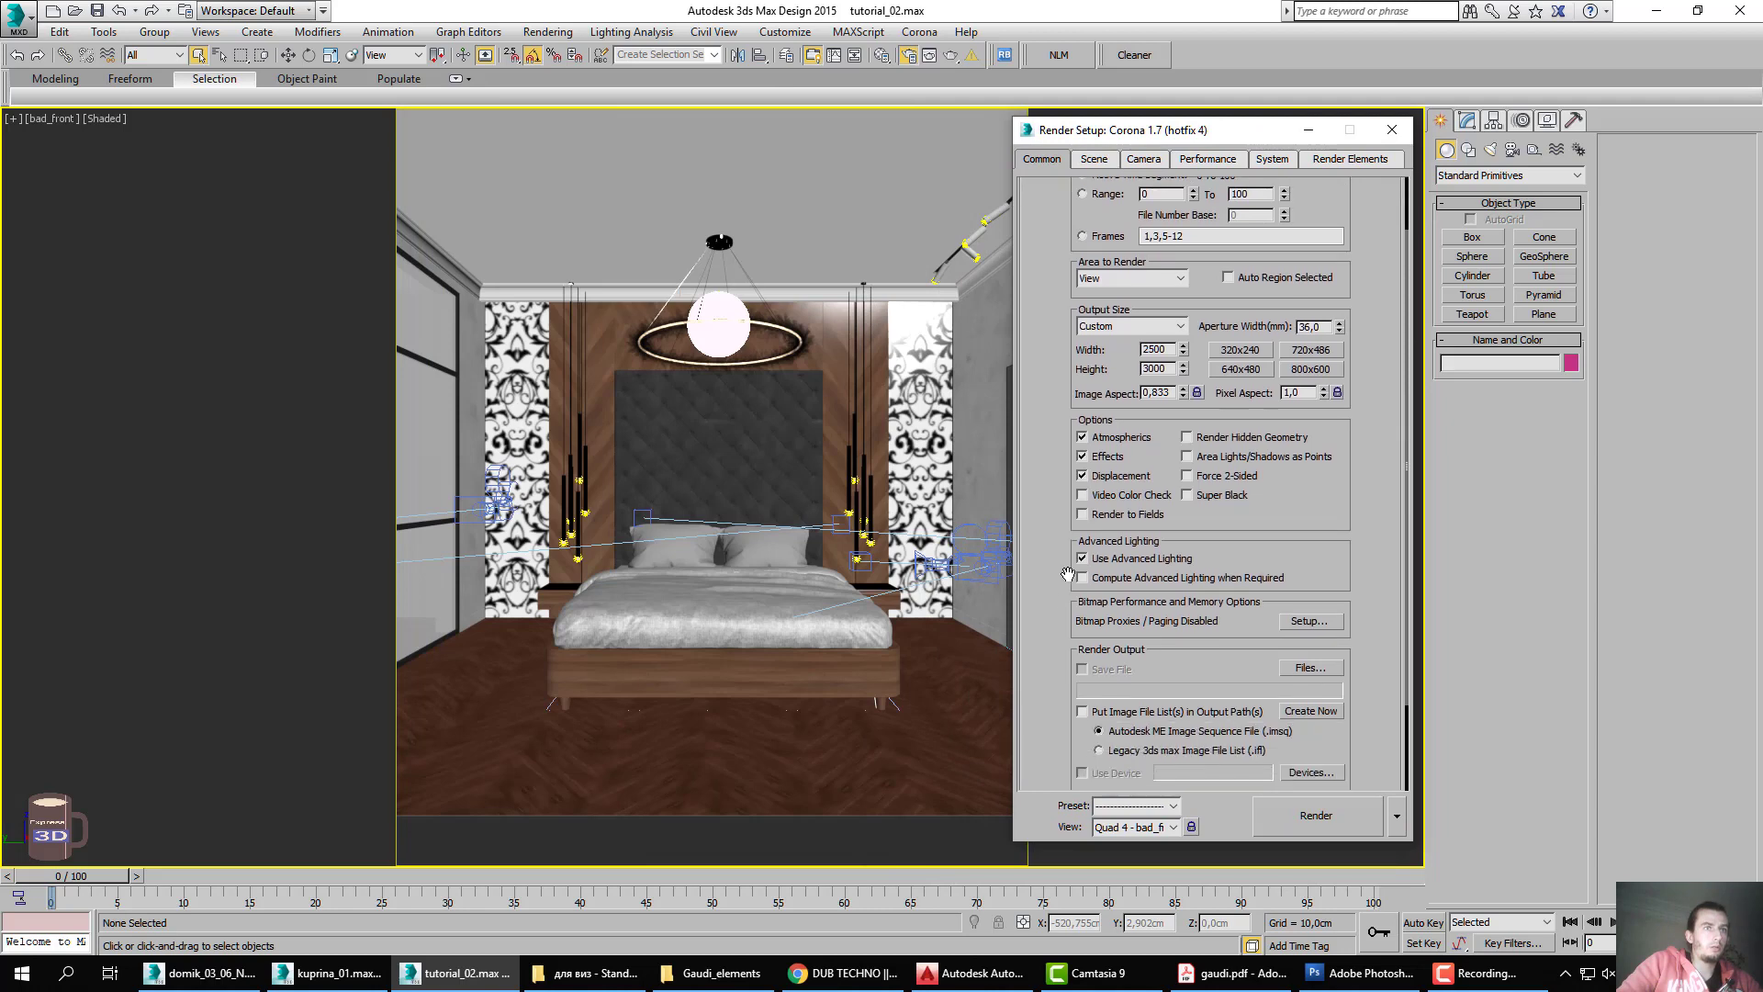
click(1311, 669)
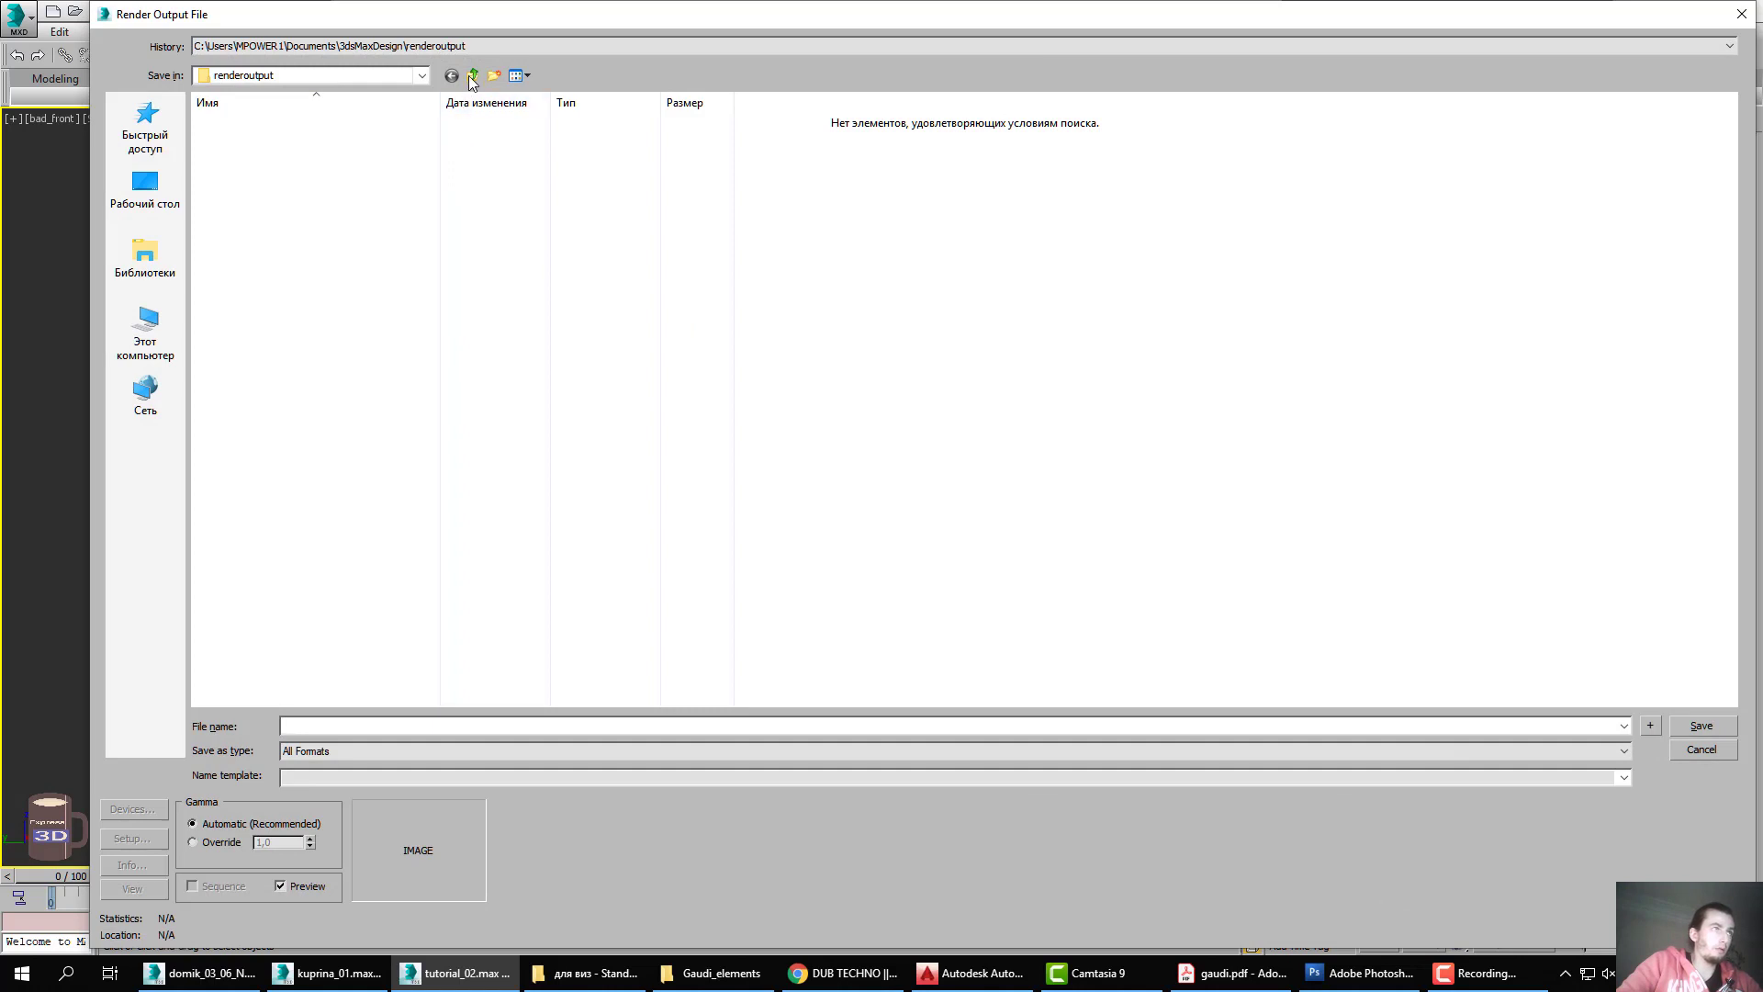
Browse to the tutorial project's renders folder in the save dialog.
click(461, 45)
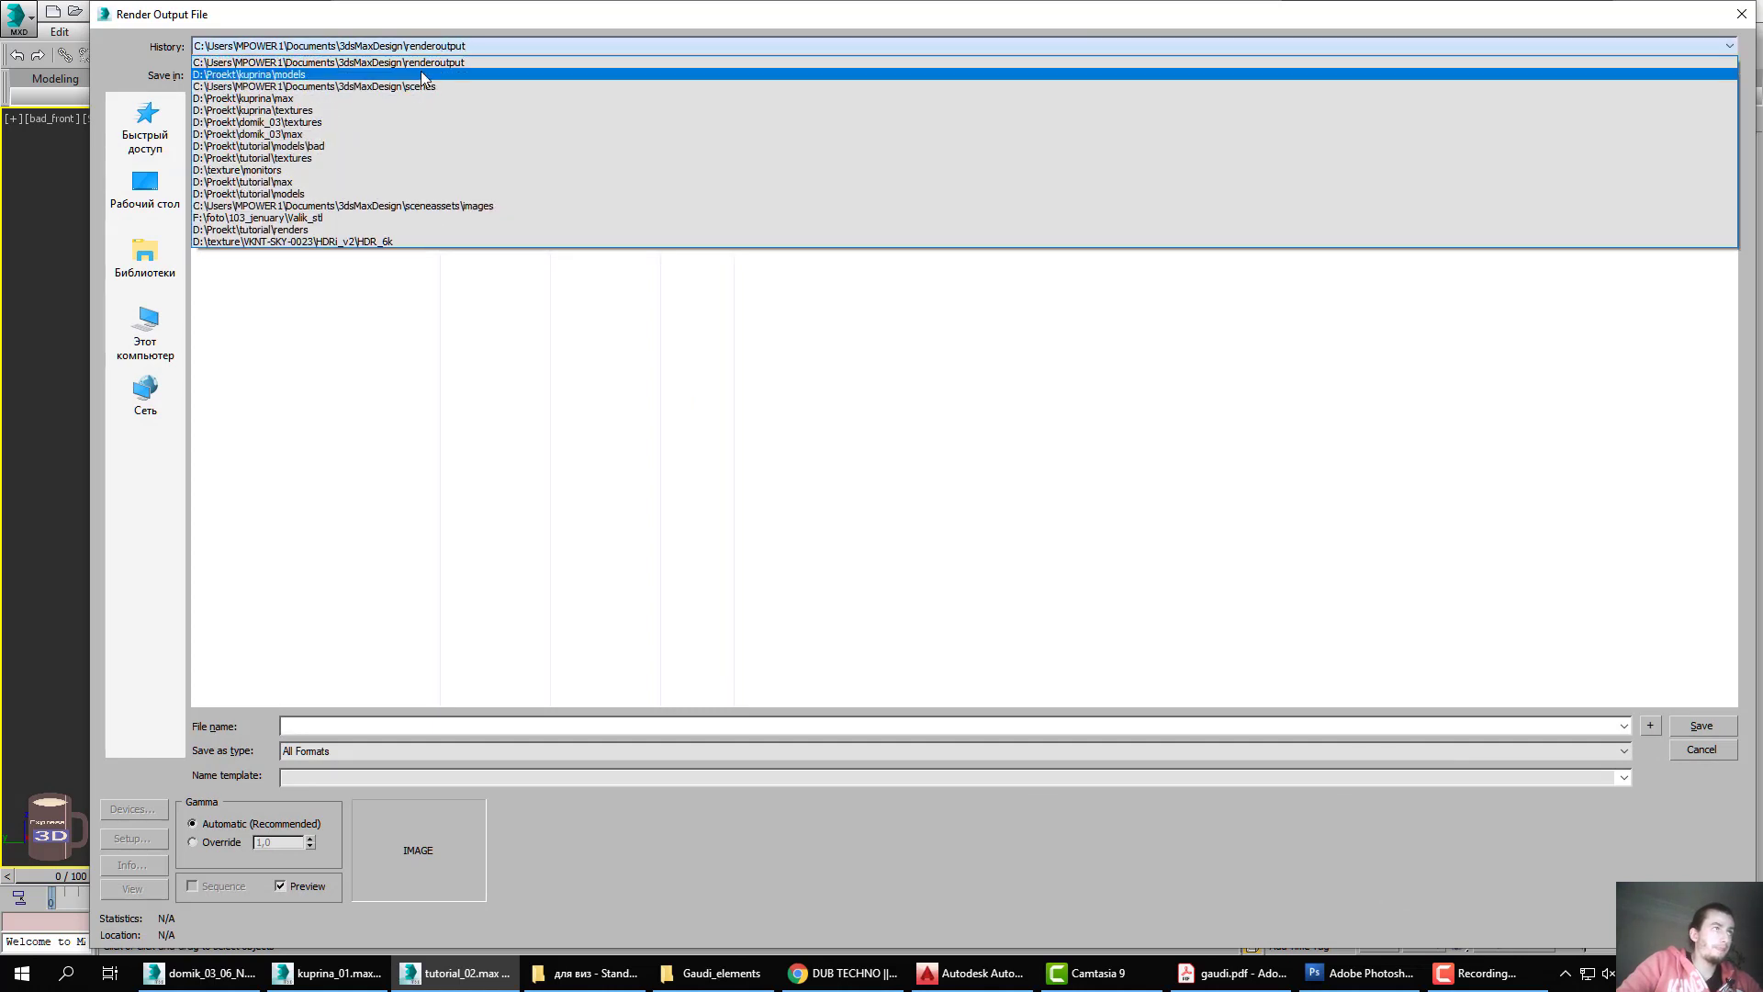
click(434, 75)
click(476, 79)
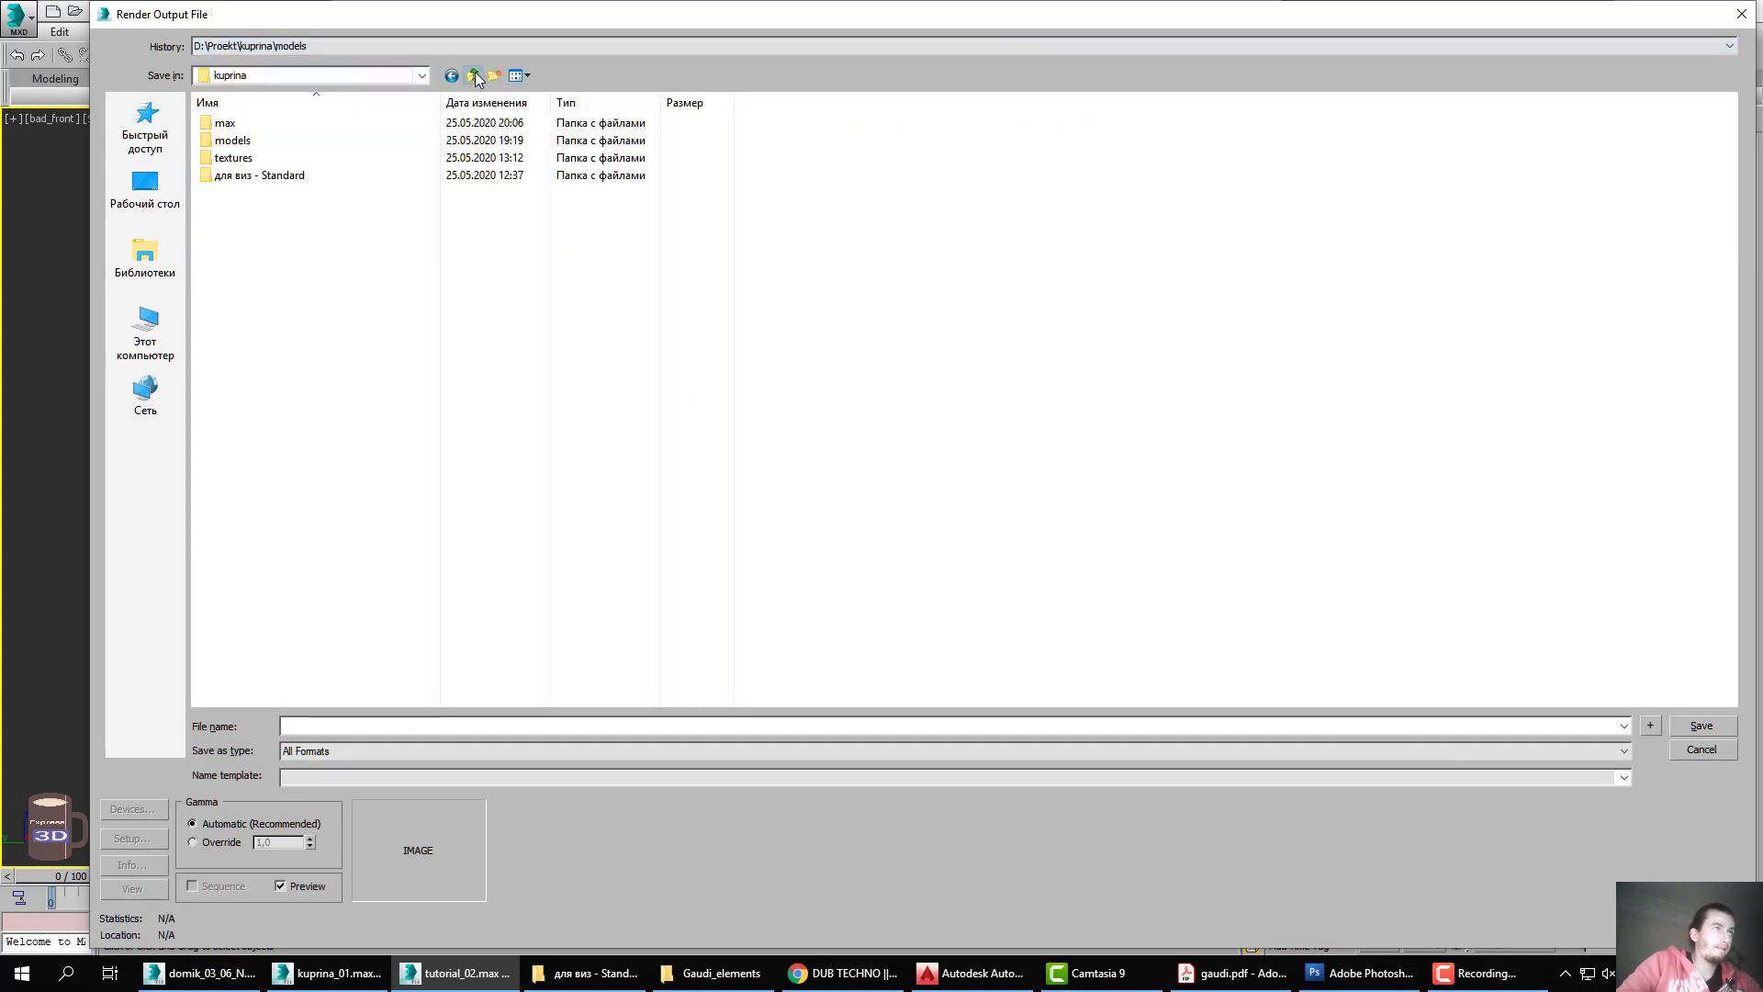
double_click(263, 406)
double_click(232, 157)
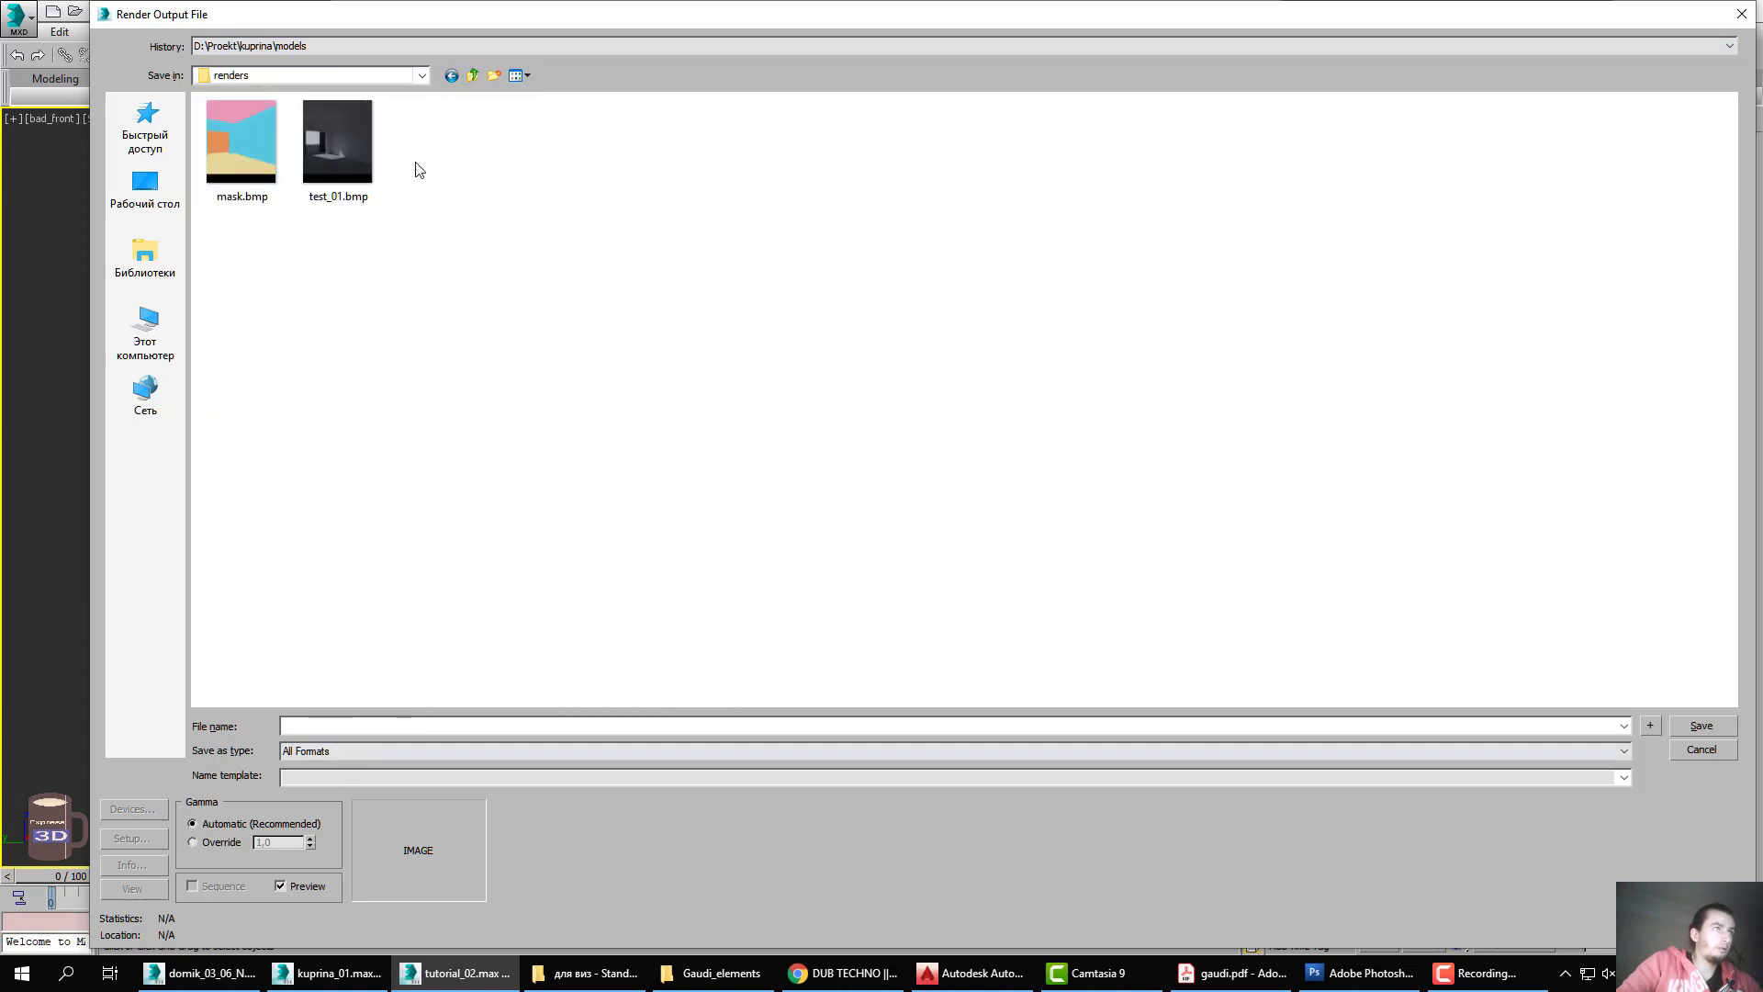
Save the render as render_tut_00 in 24-bit BMP with gamma override 2,2.
click(331, 723)
text(r)
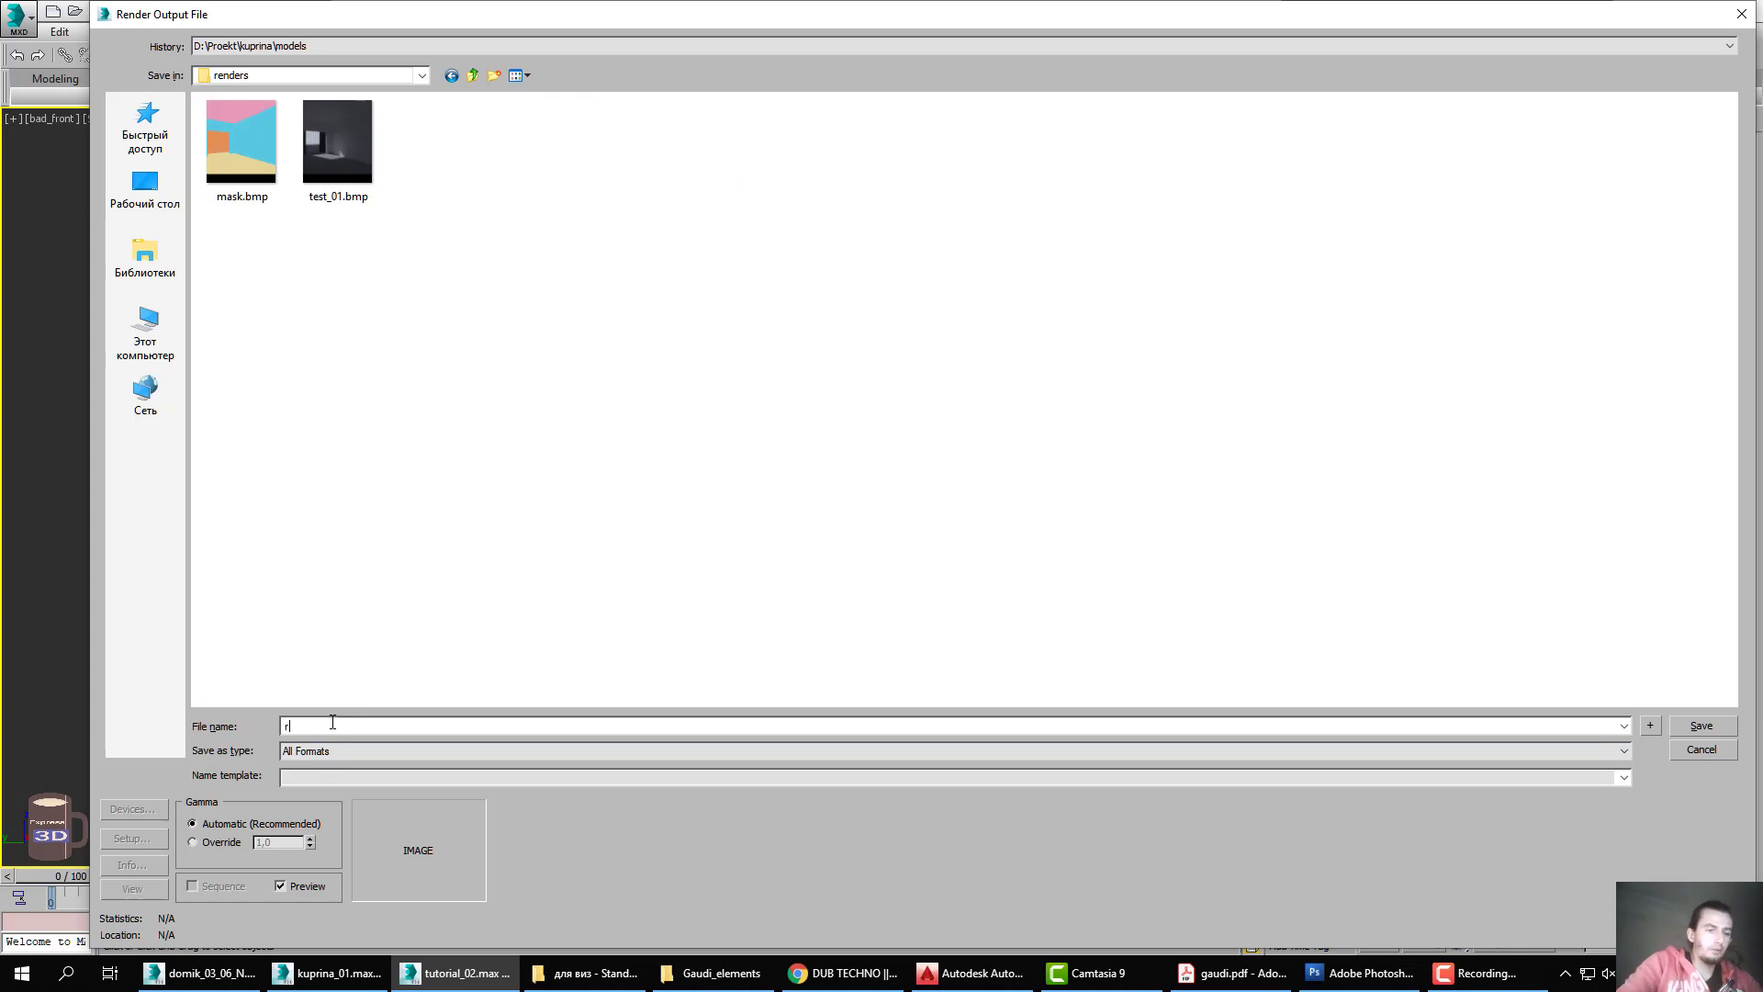
text(ender_t)
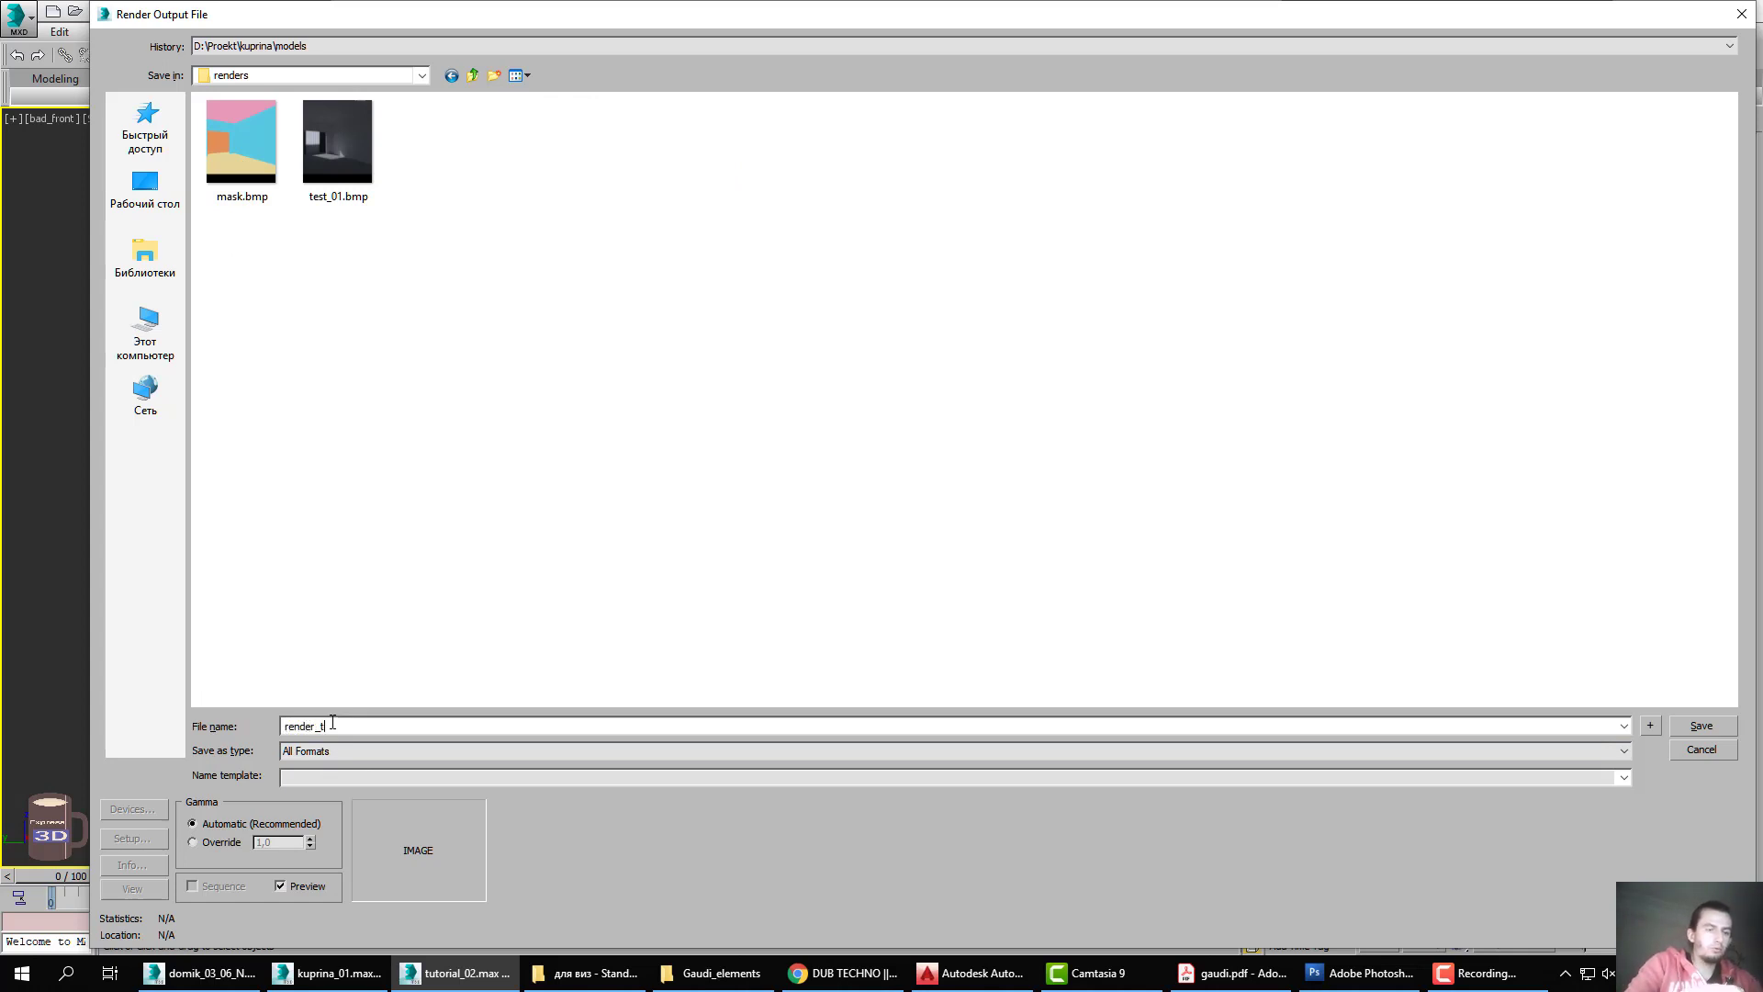
text(ut_)
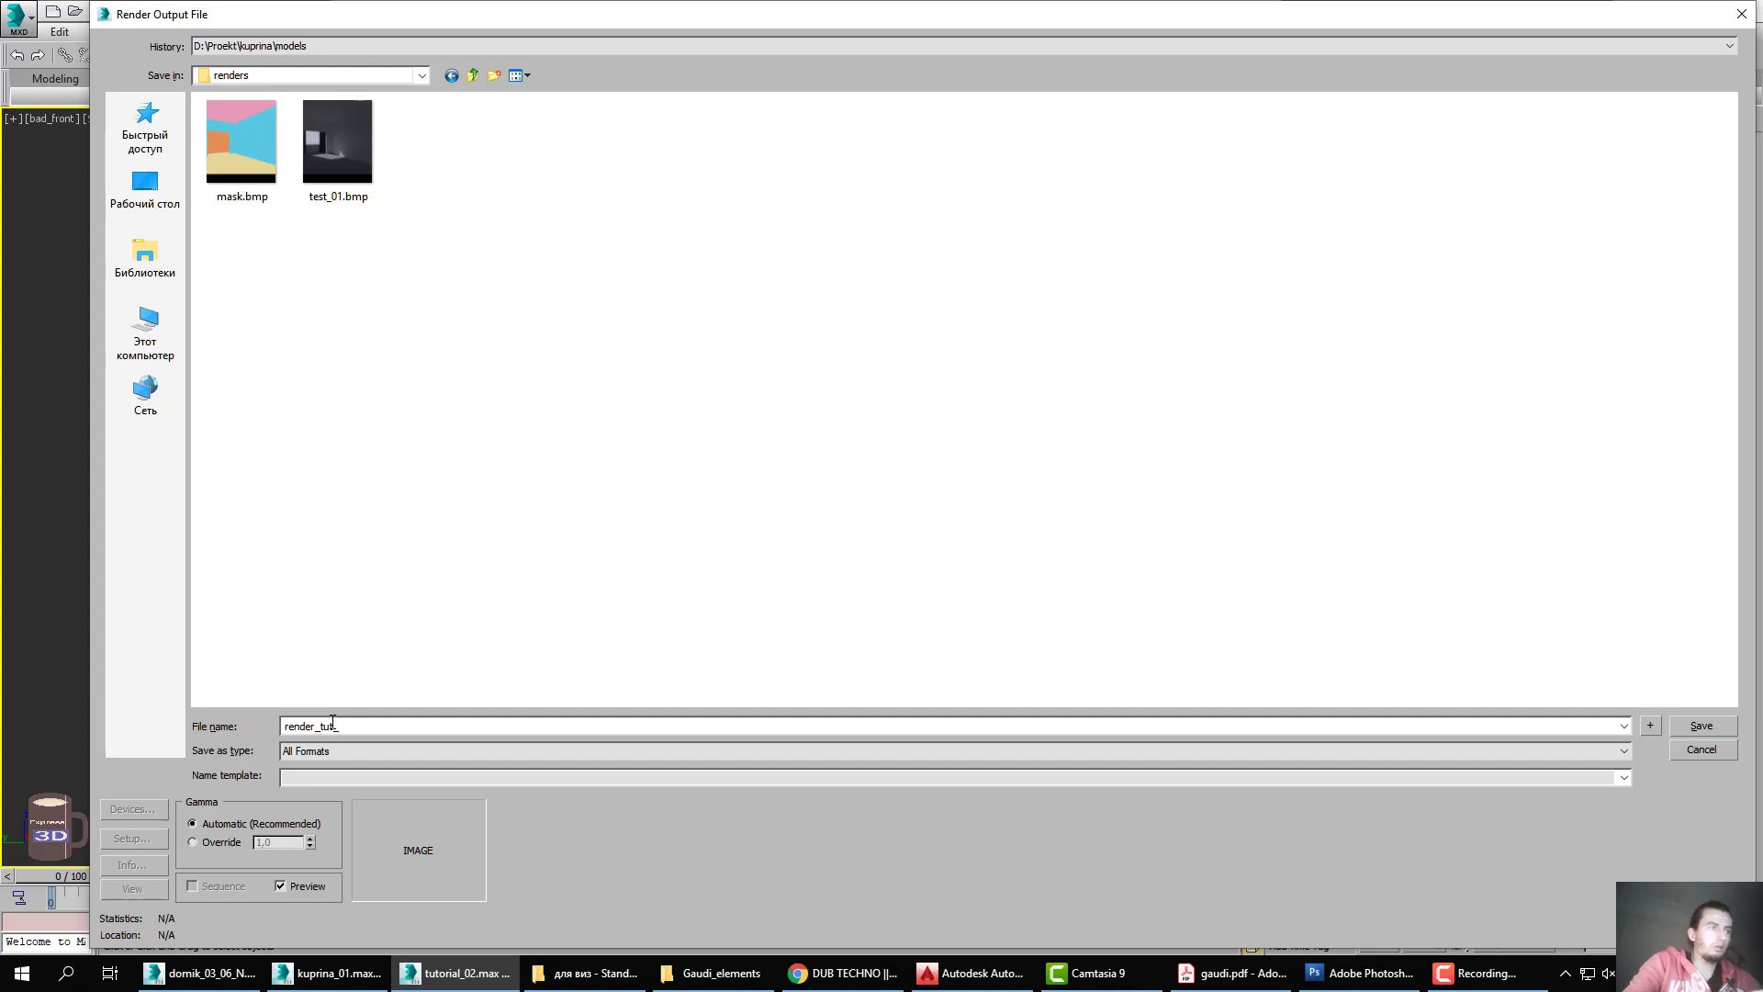
text(1)
click(301, 752)
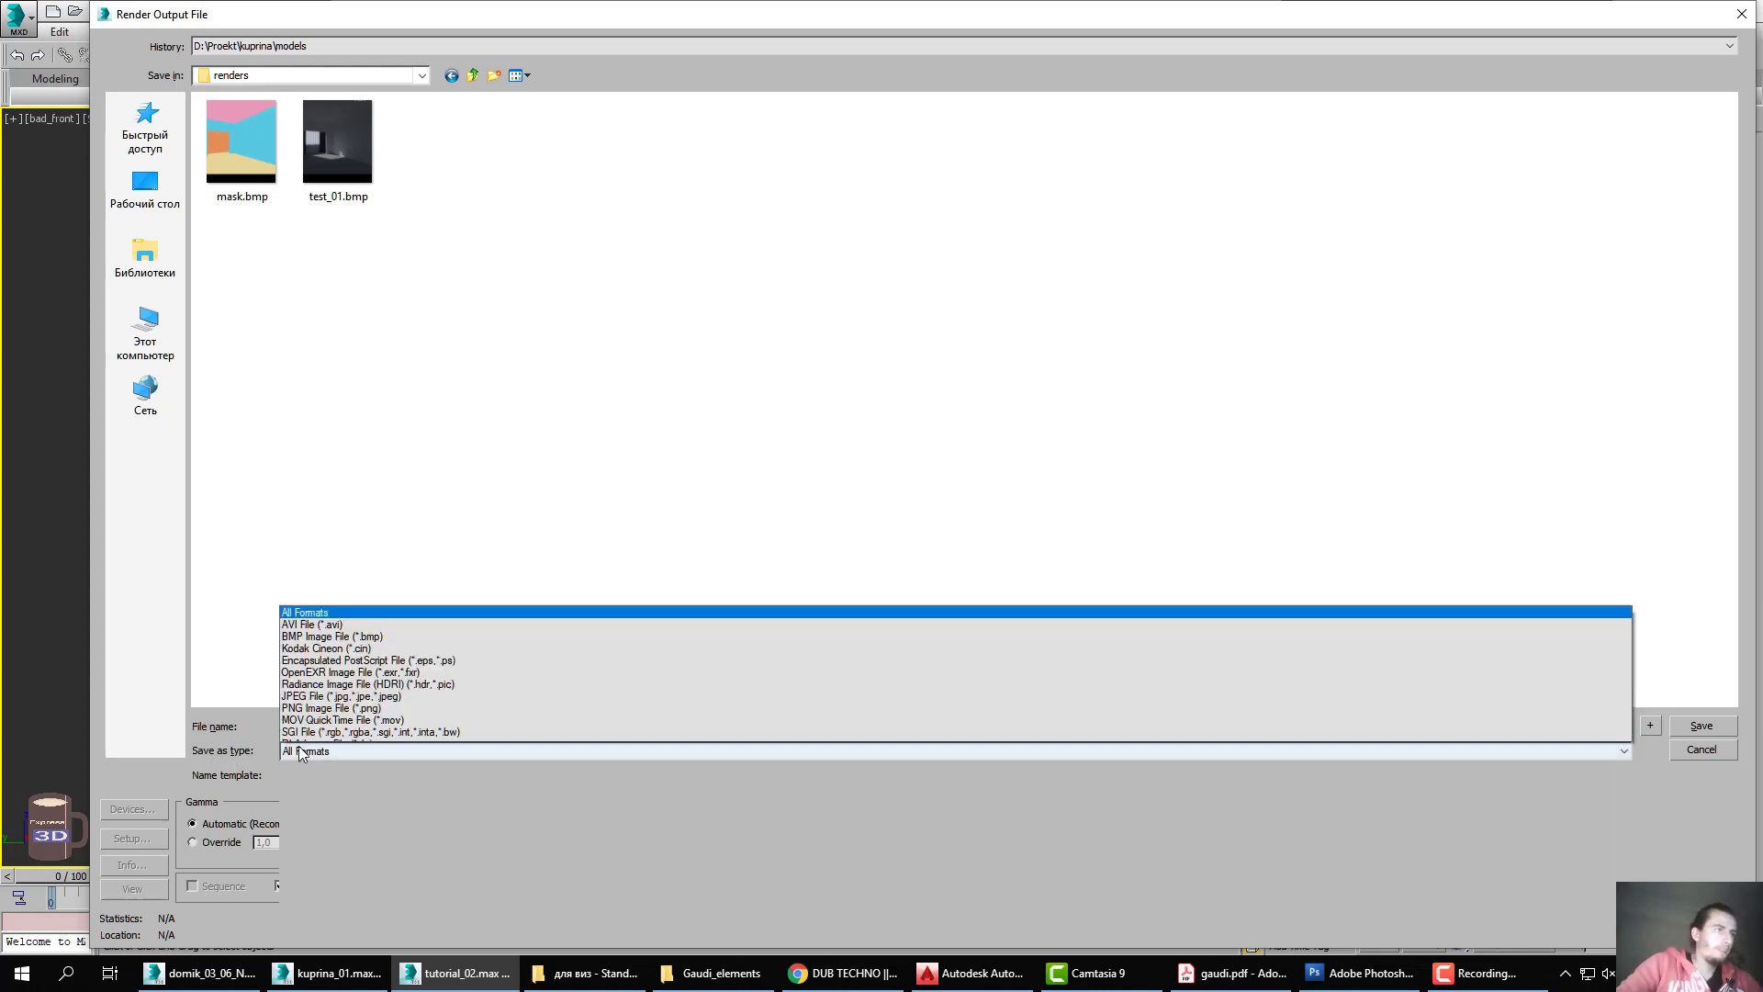
click(303, 529)
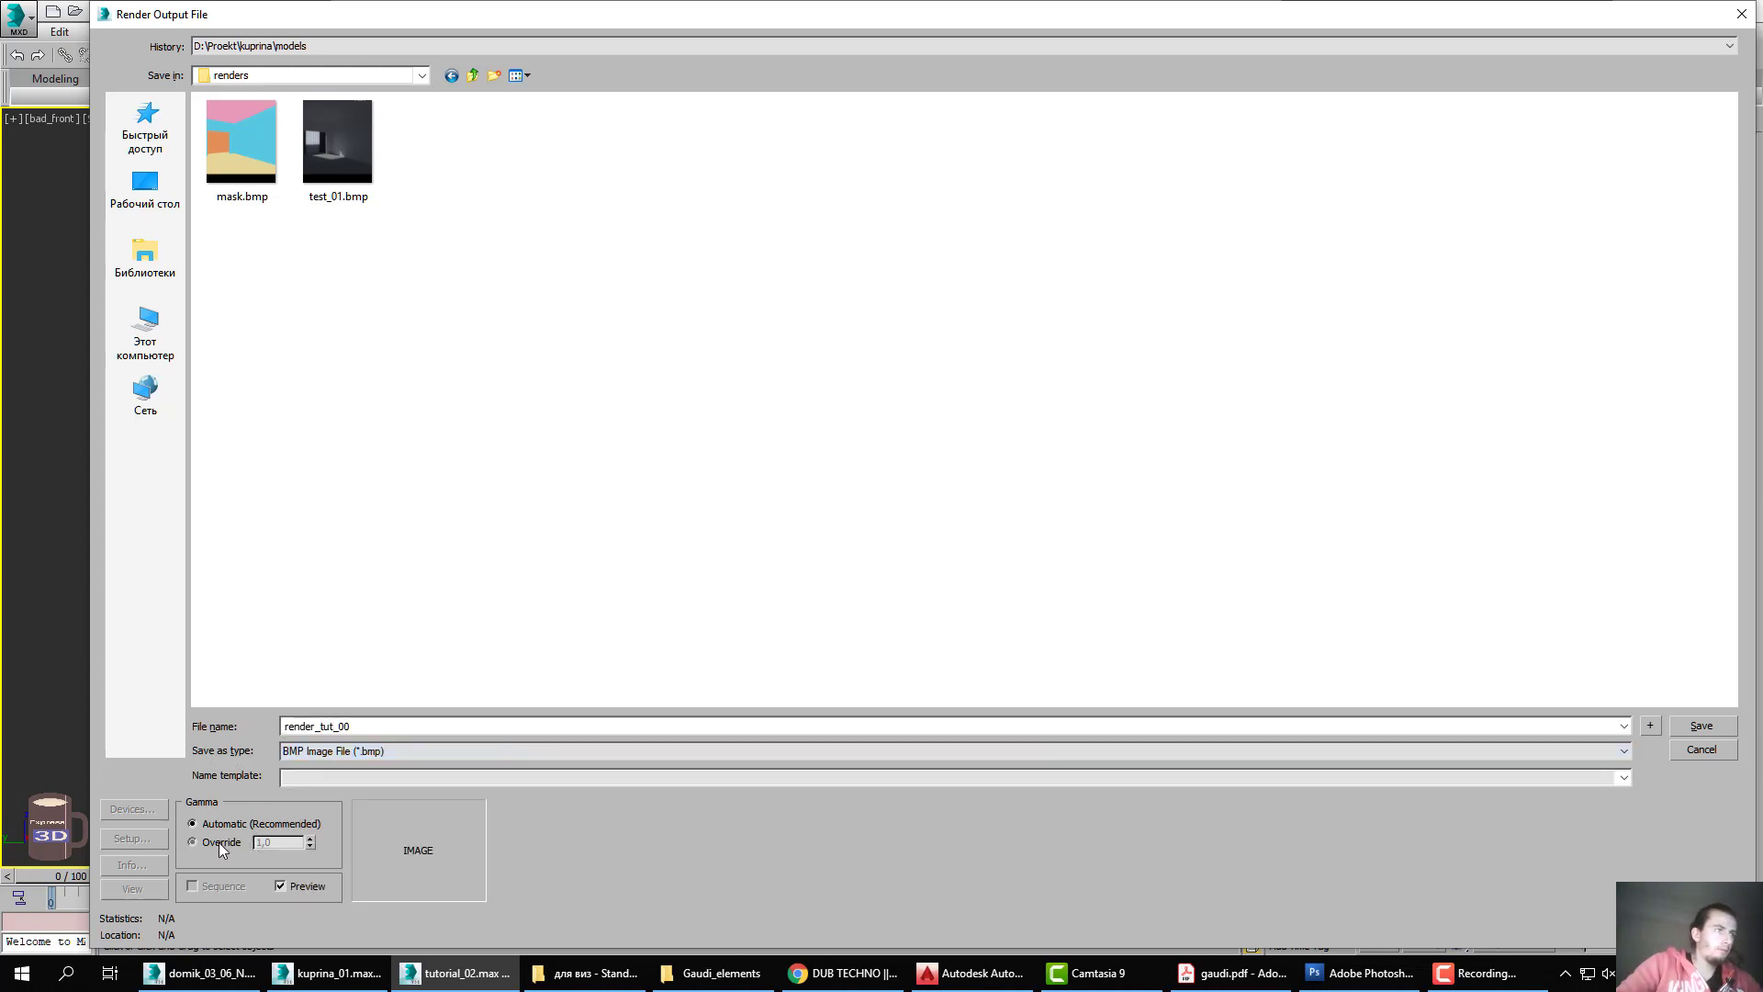
click(218, 841)
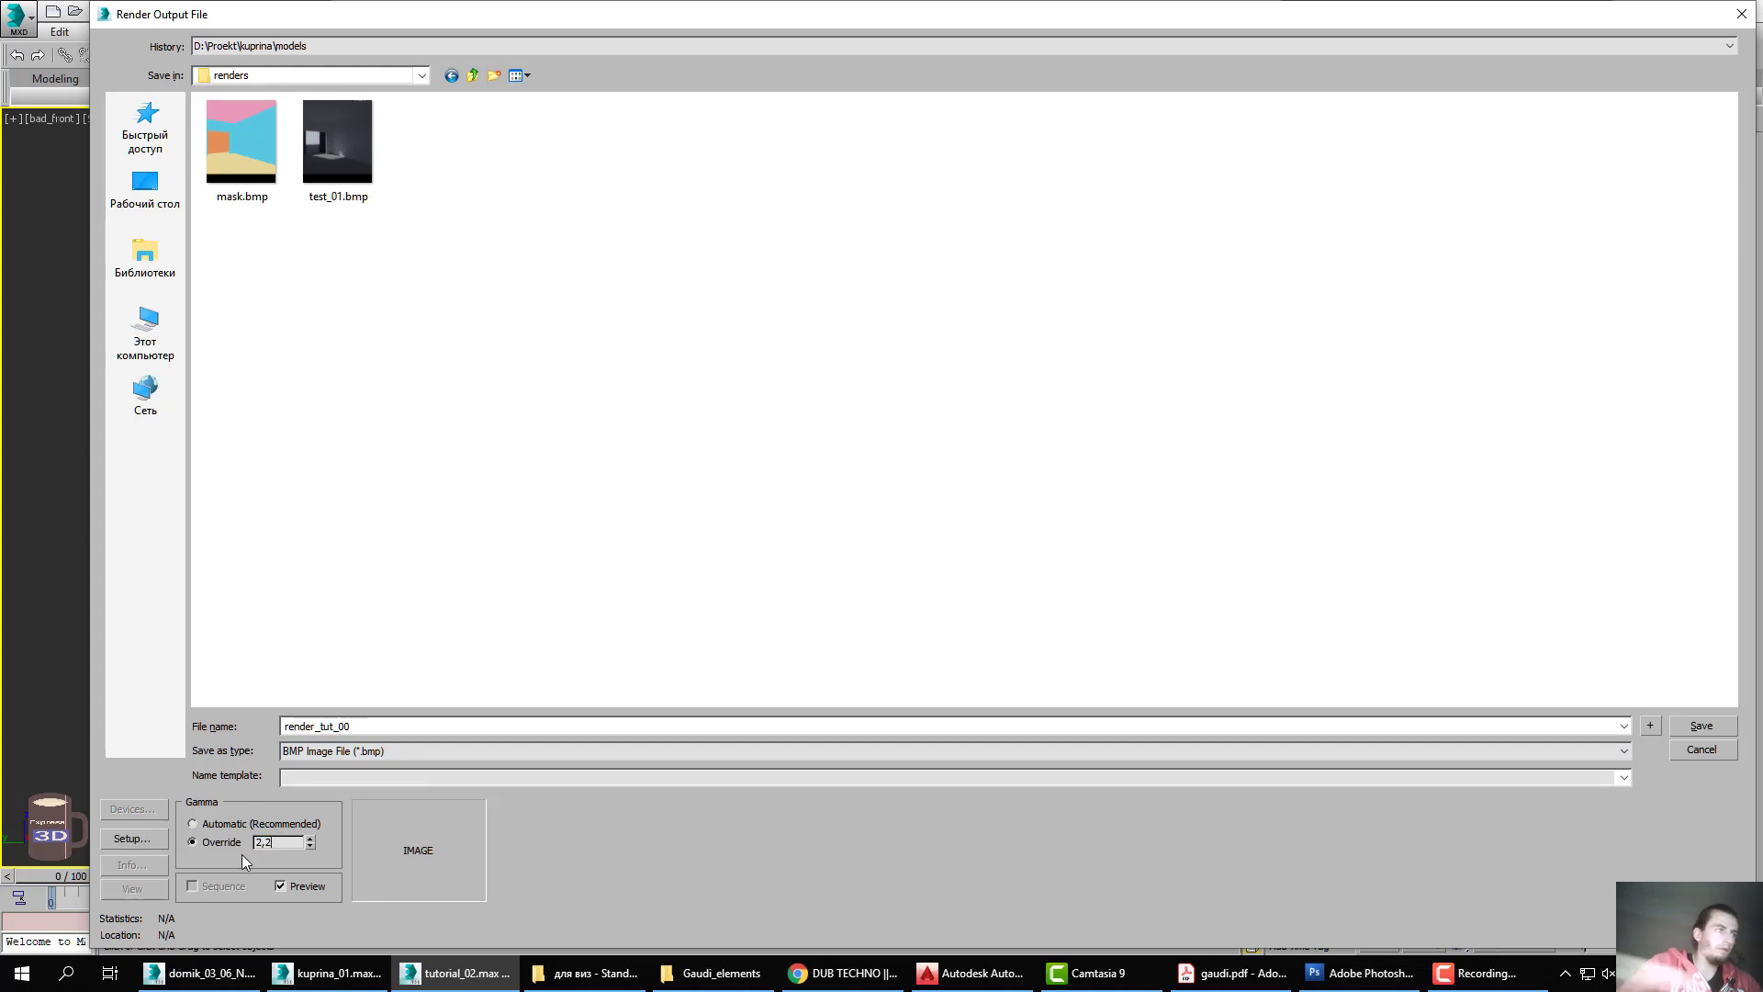
click(1702, 725)
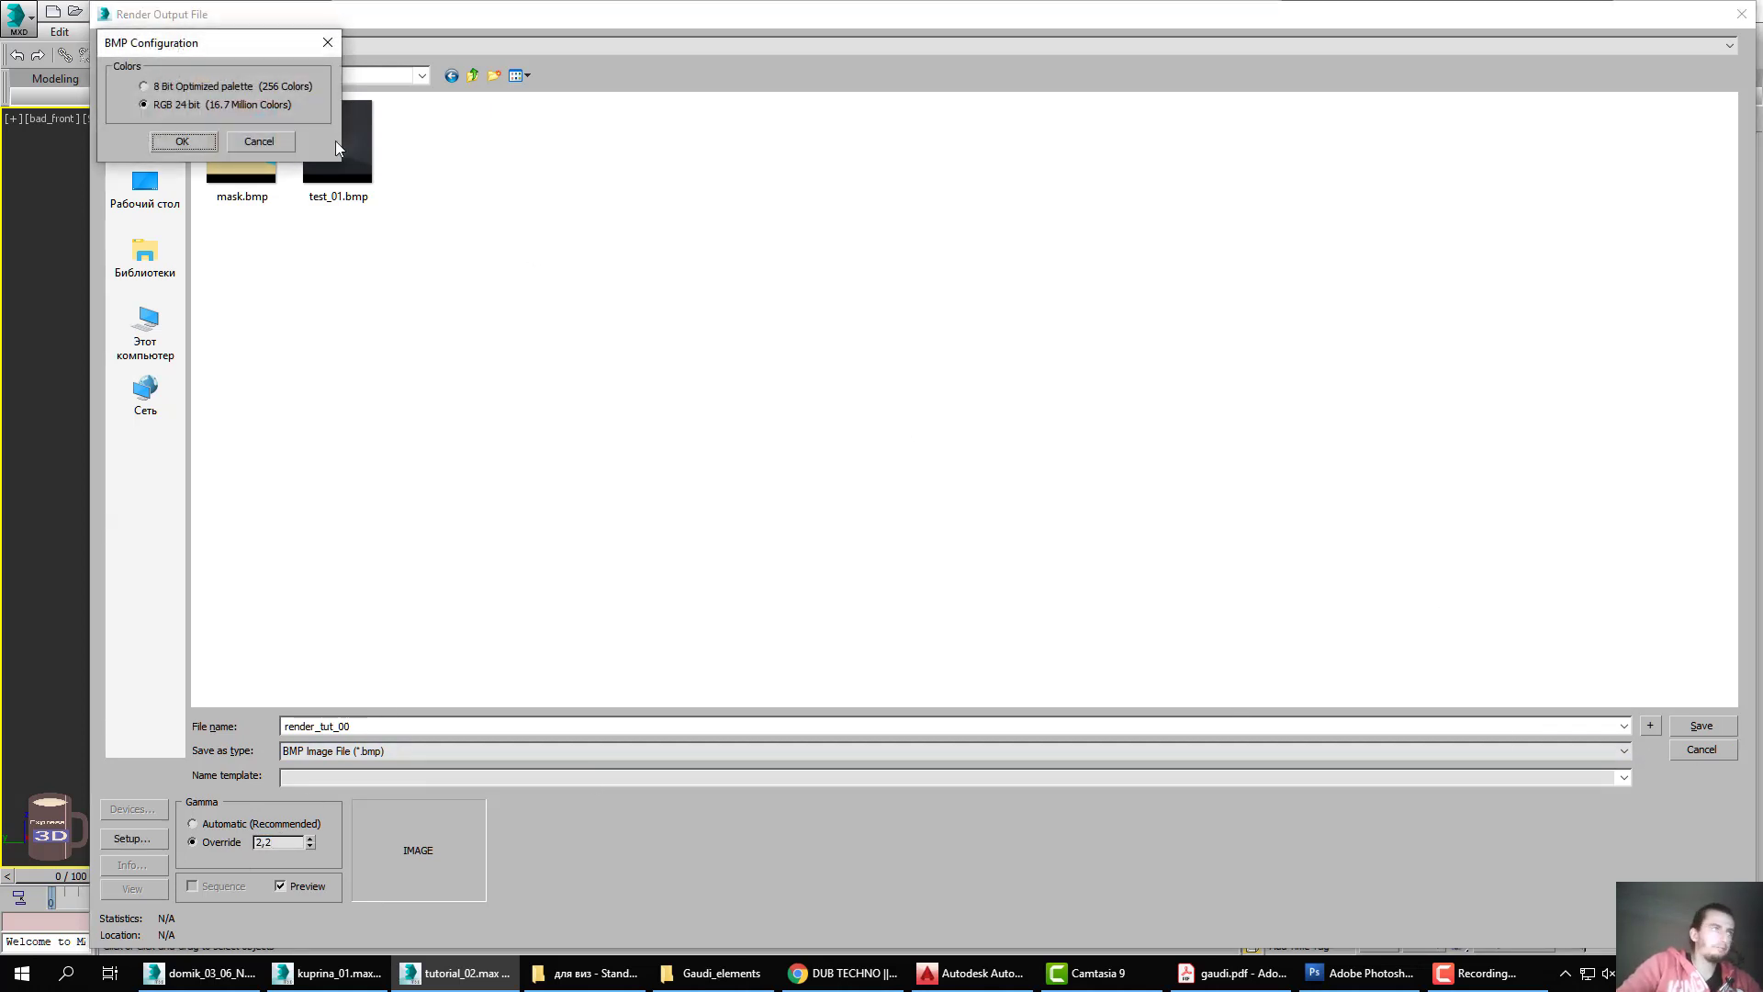
click(182, 142)
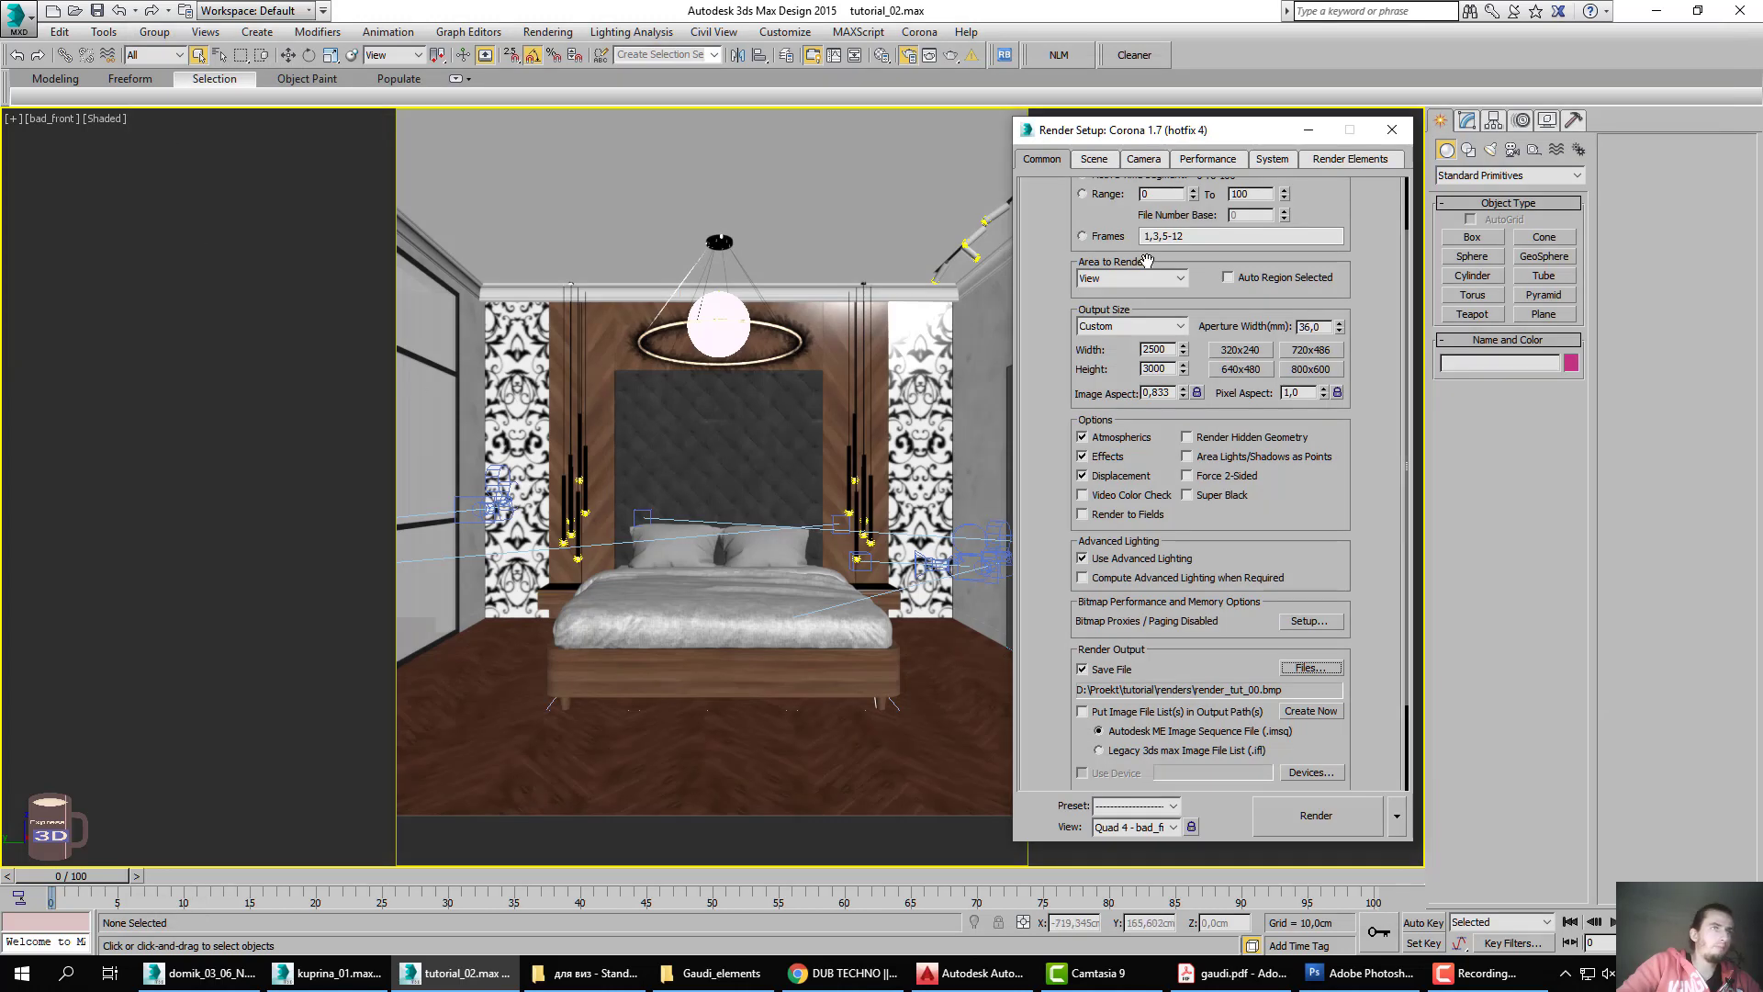
Give CMasking_WireColor a 24-bit BMP output file, then select the CShading_Albedo element.
click(1272, 159)
click(1350, 158)
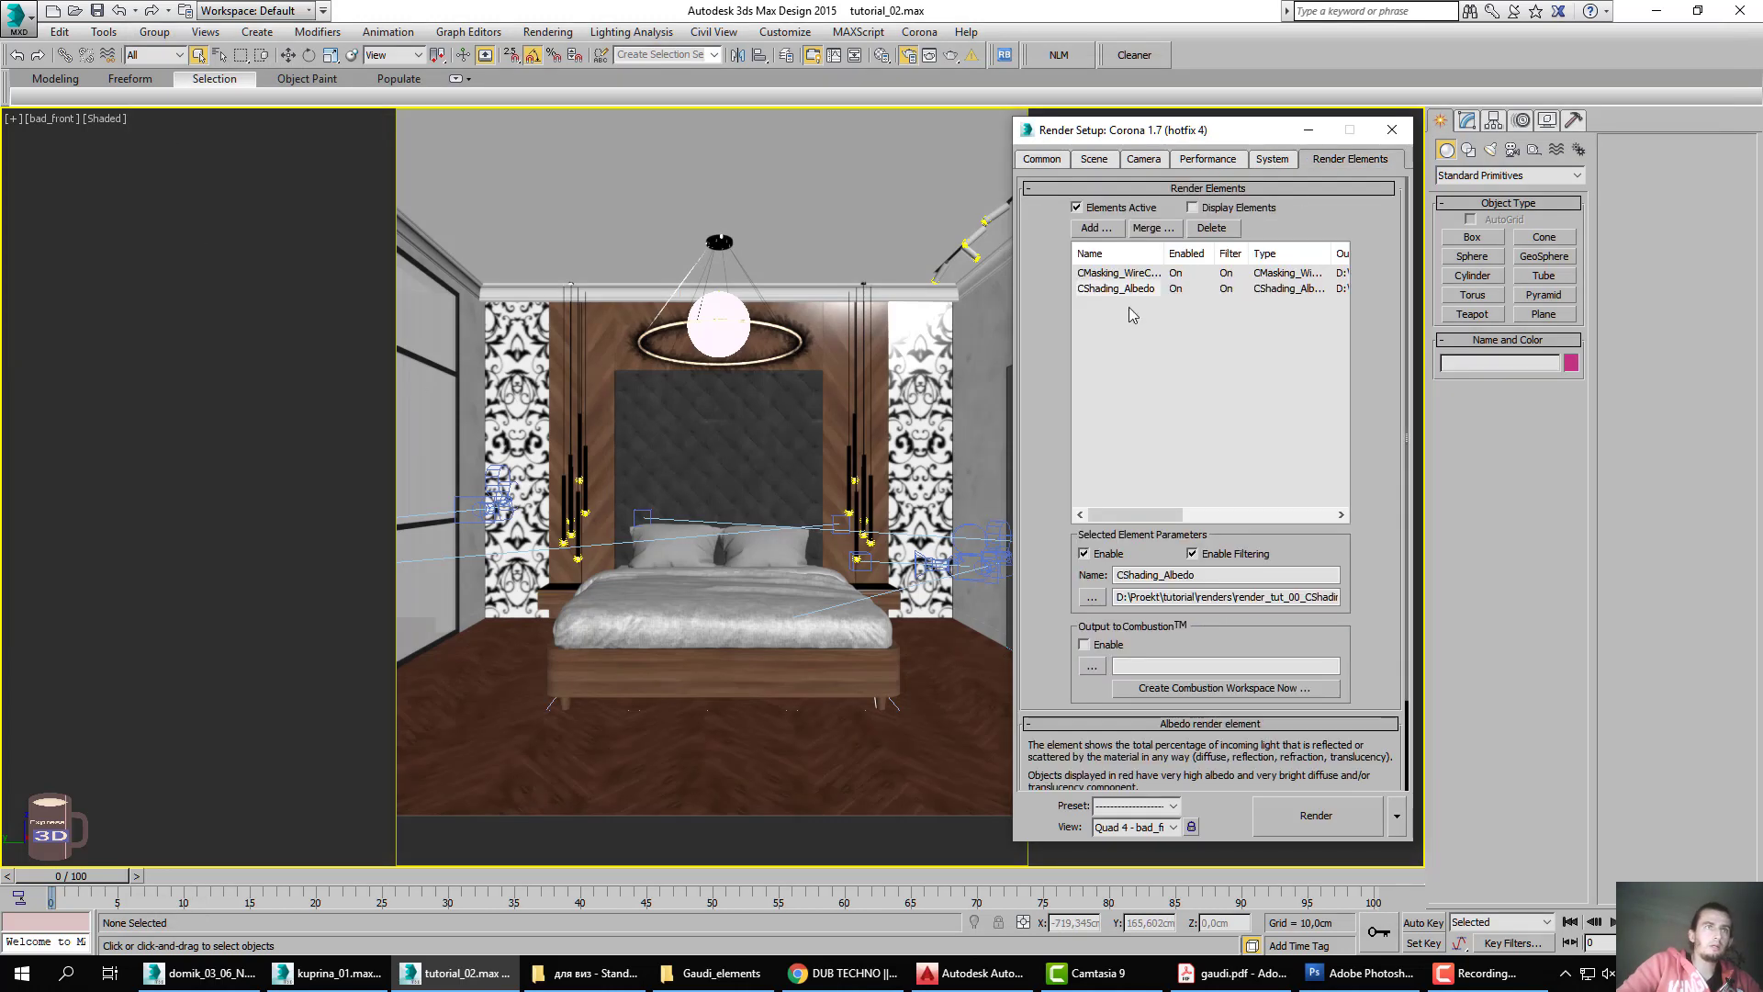
click(1148, 273)
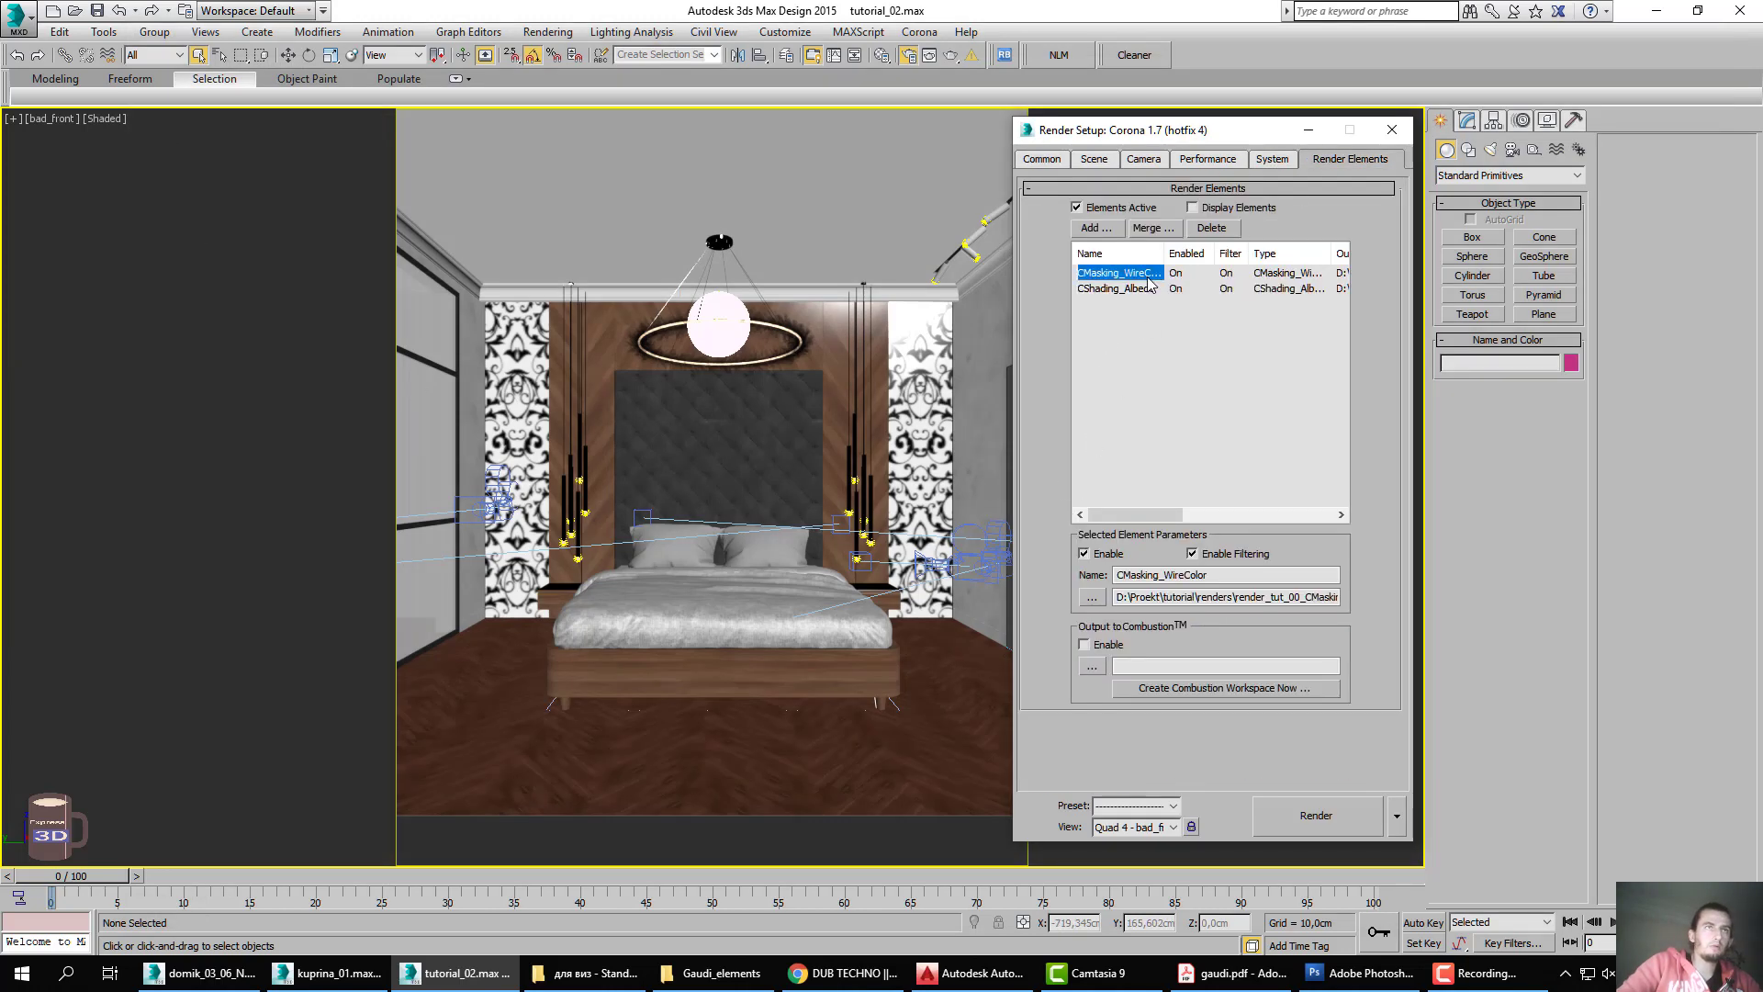
click(1091, 602)
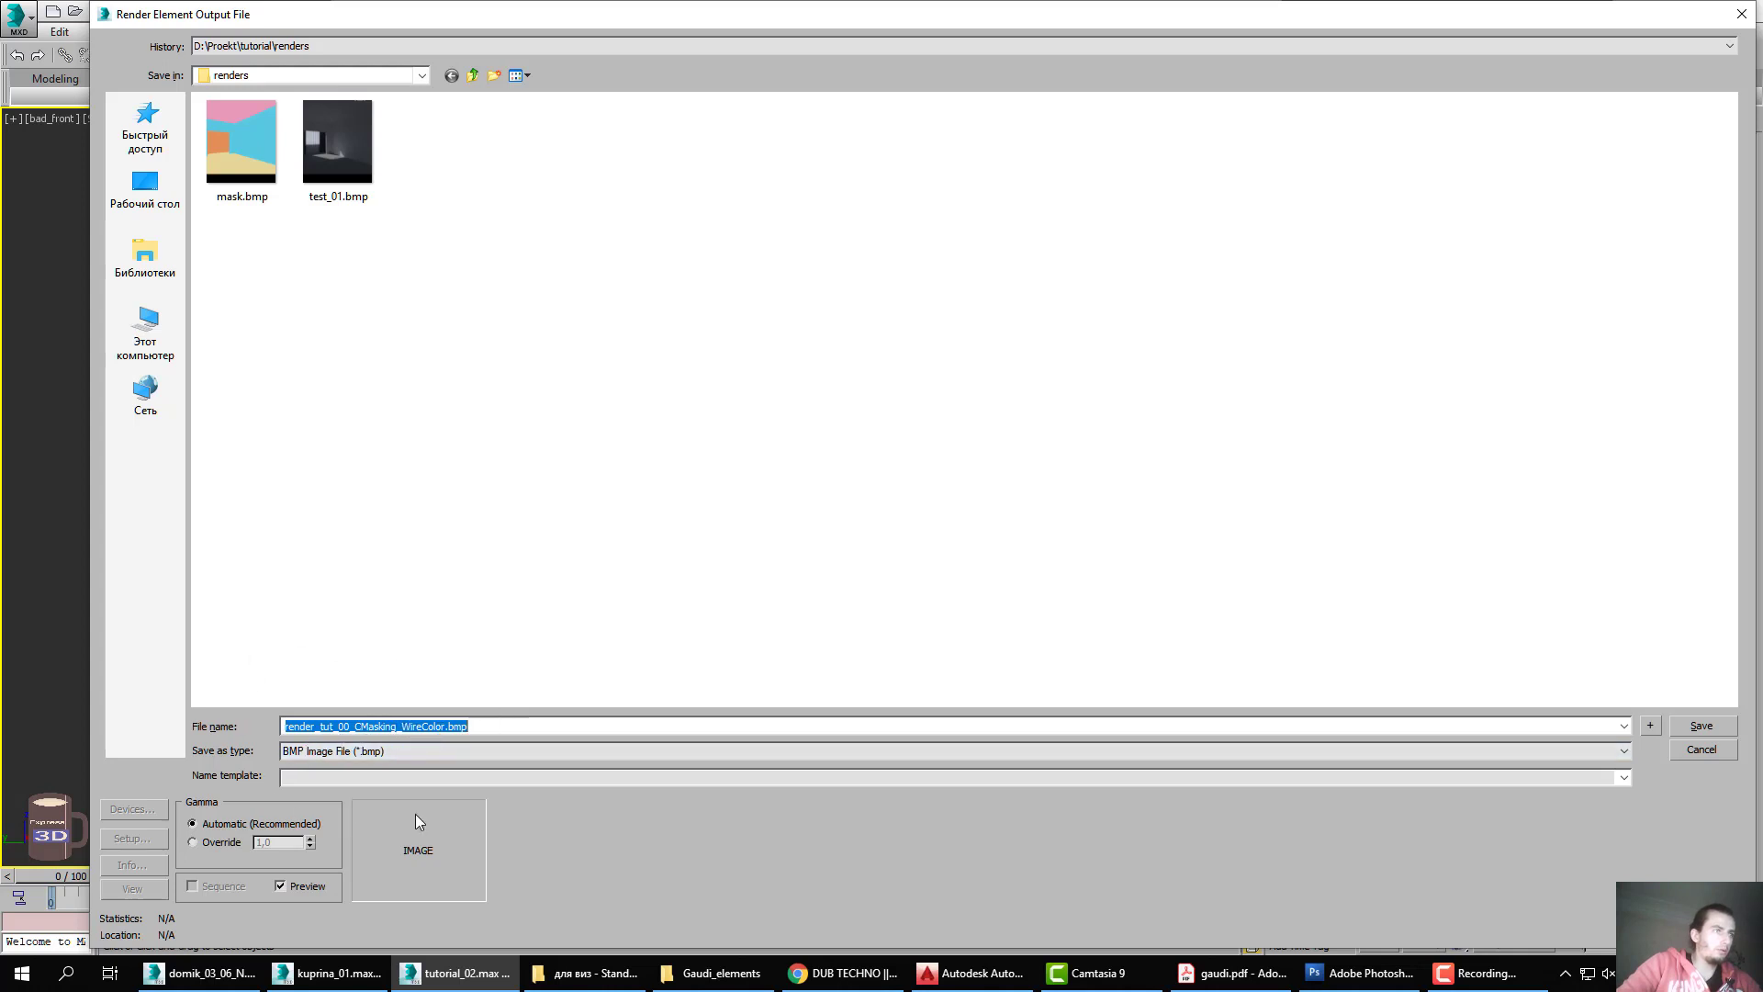
key(Return)
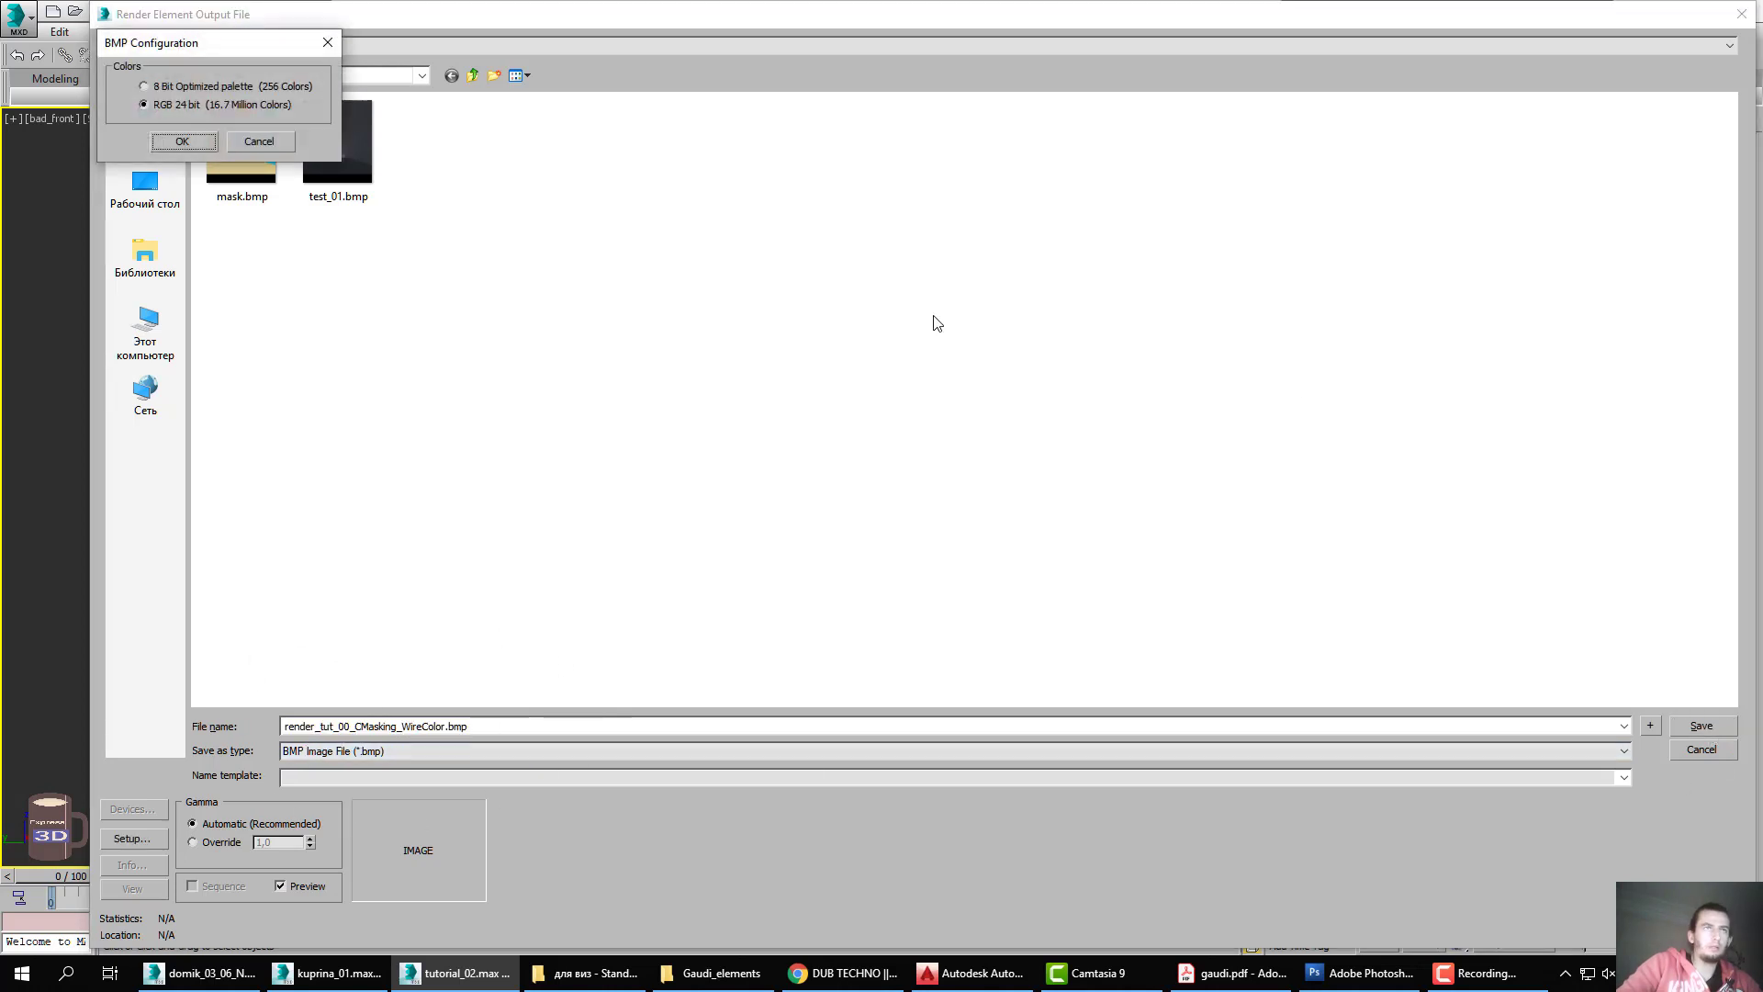
click(184, 141)
click(1137, 289)
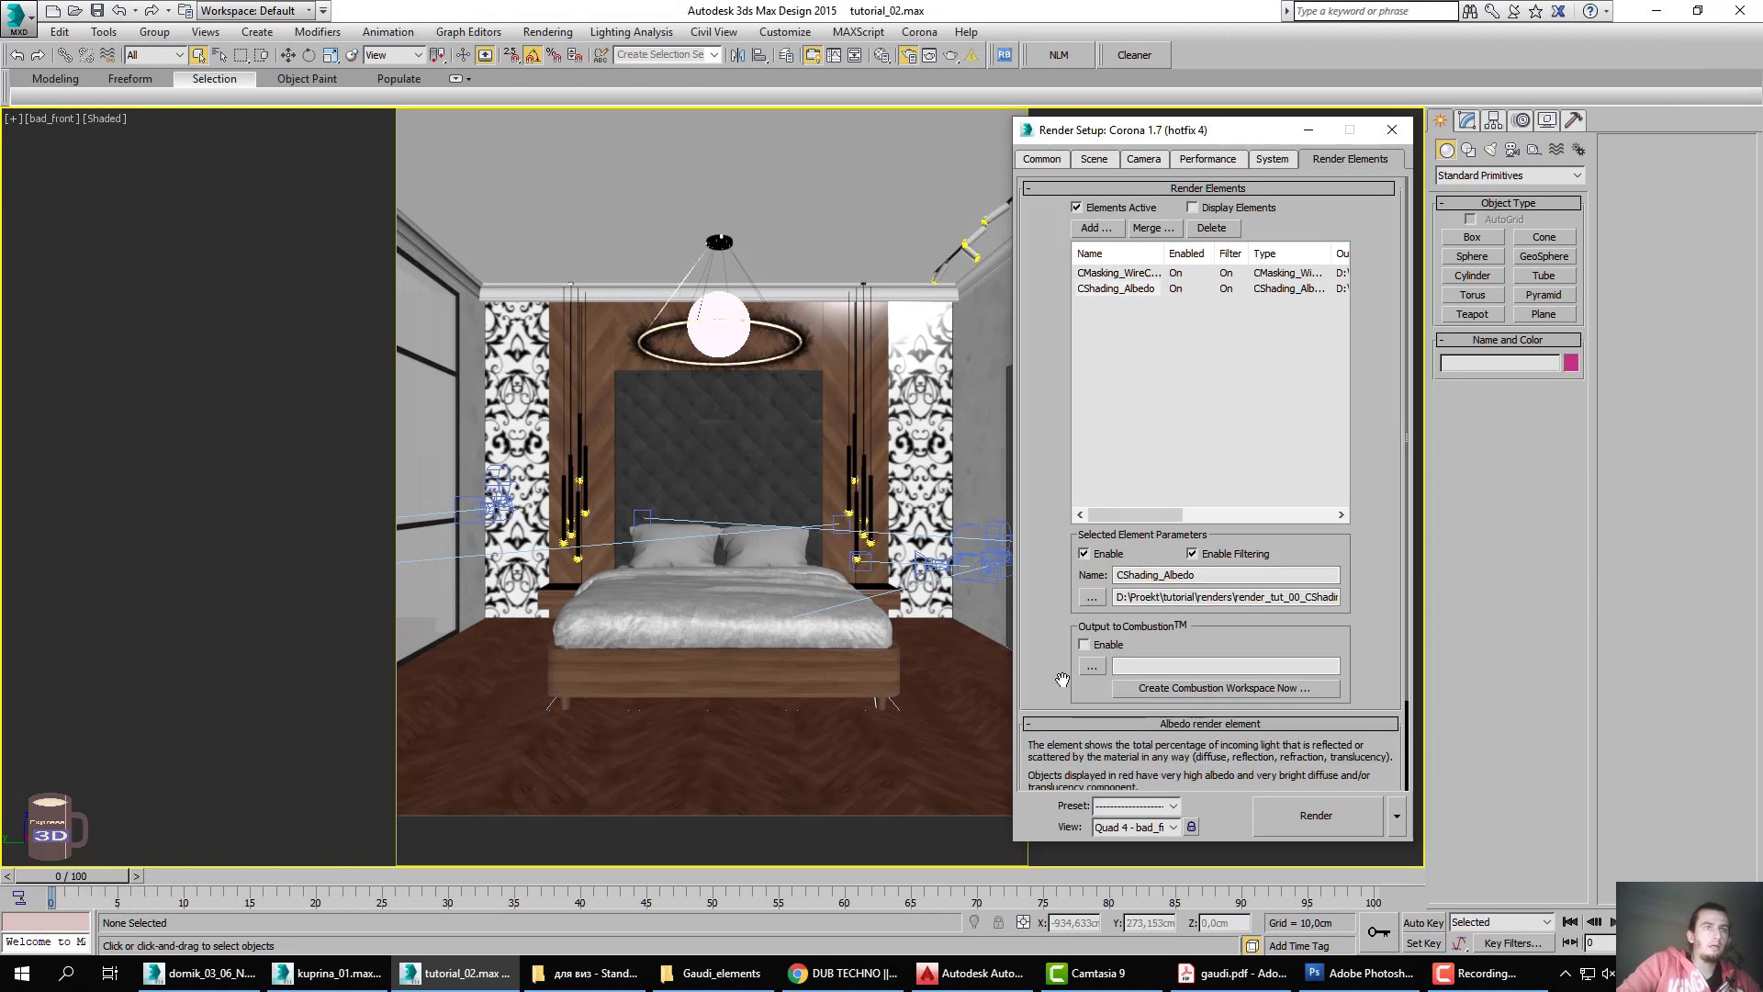
drag(1063, 687, 1057, 578)
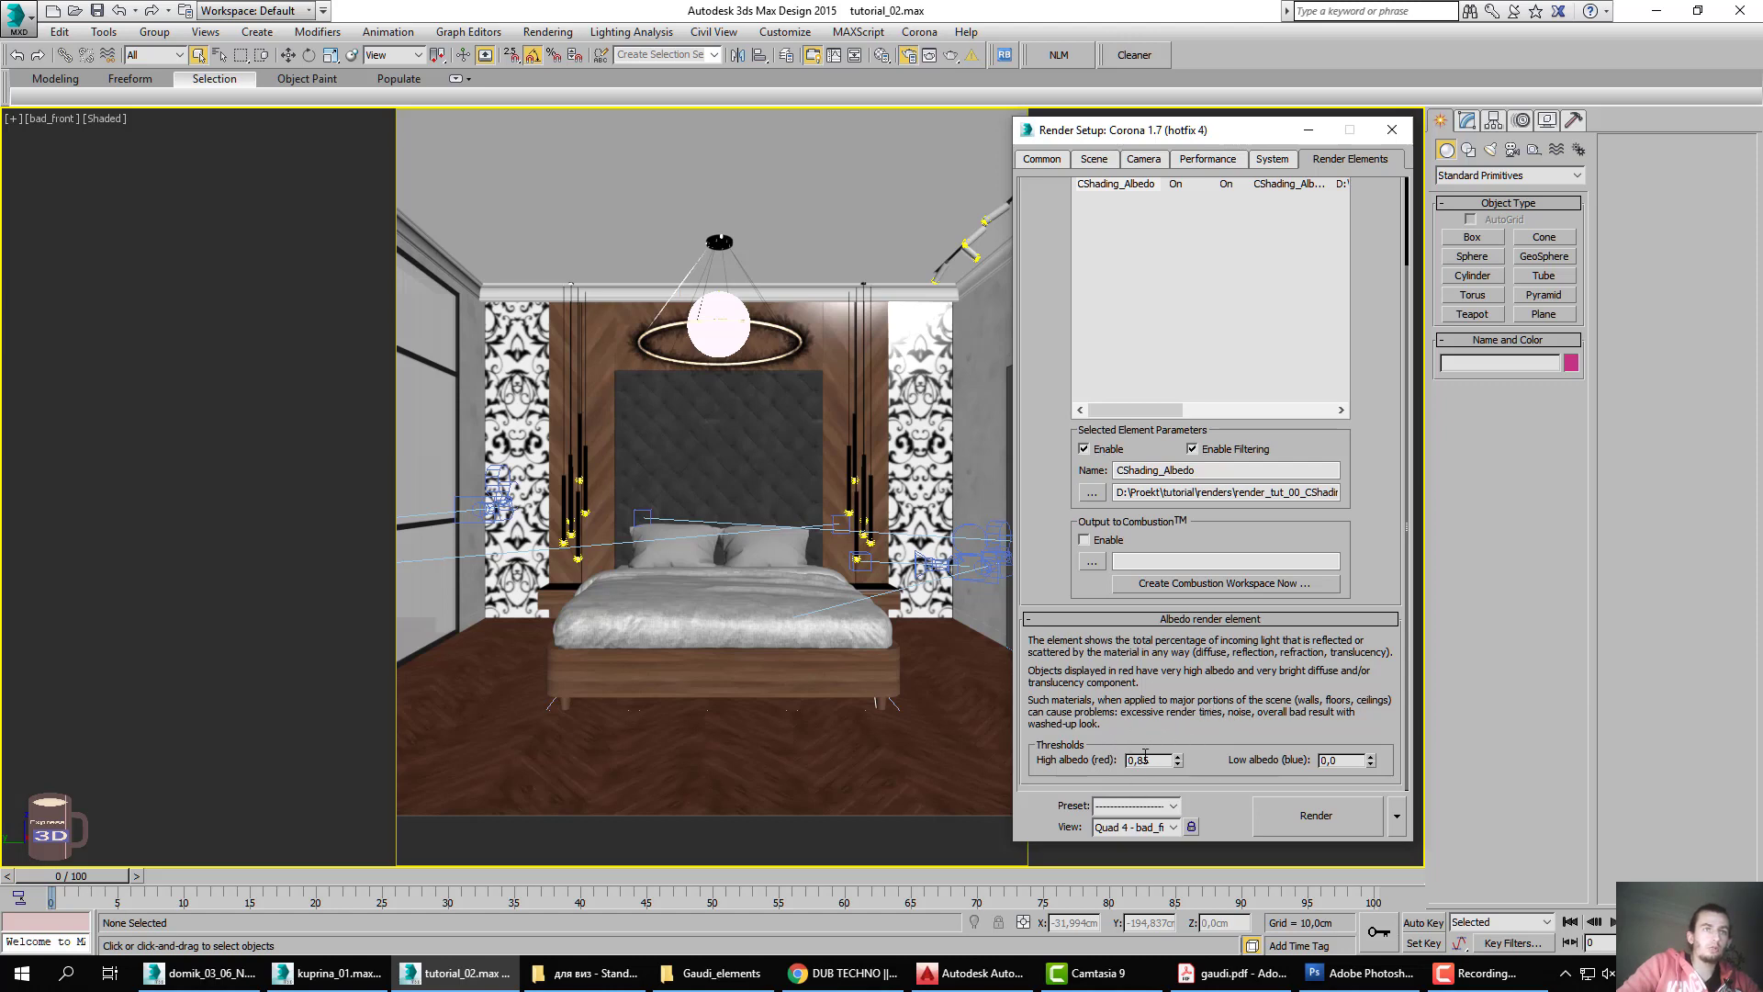
Collapse the Albedo element rollout and return to the Common render settings.
click(1164, 619)
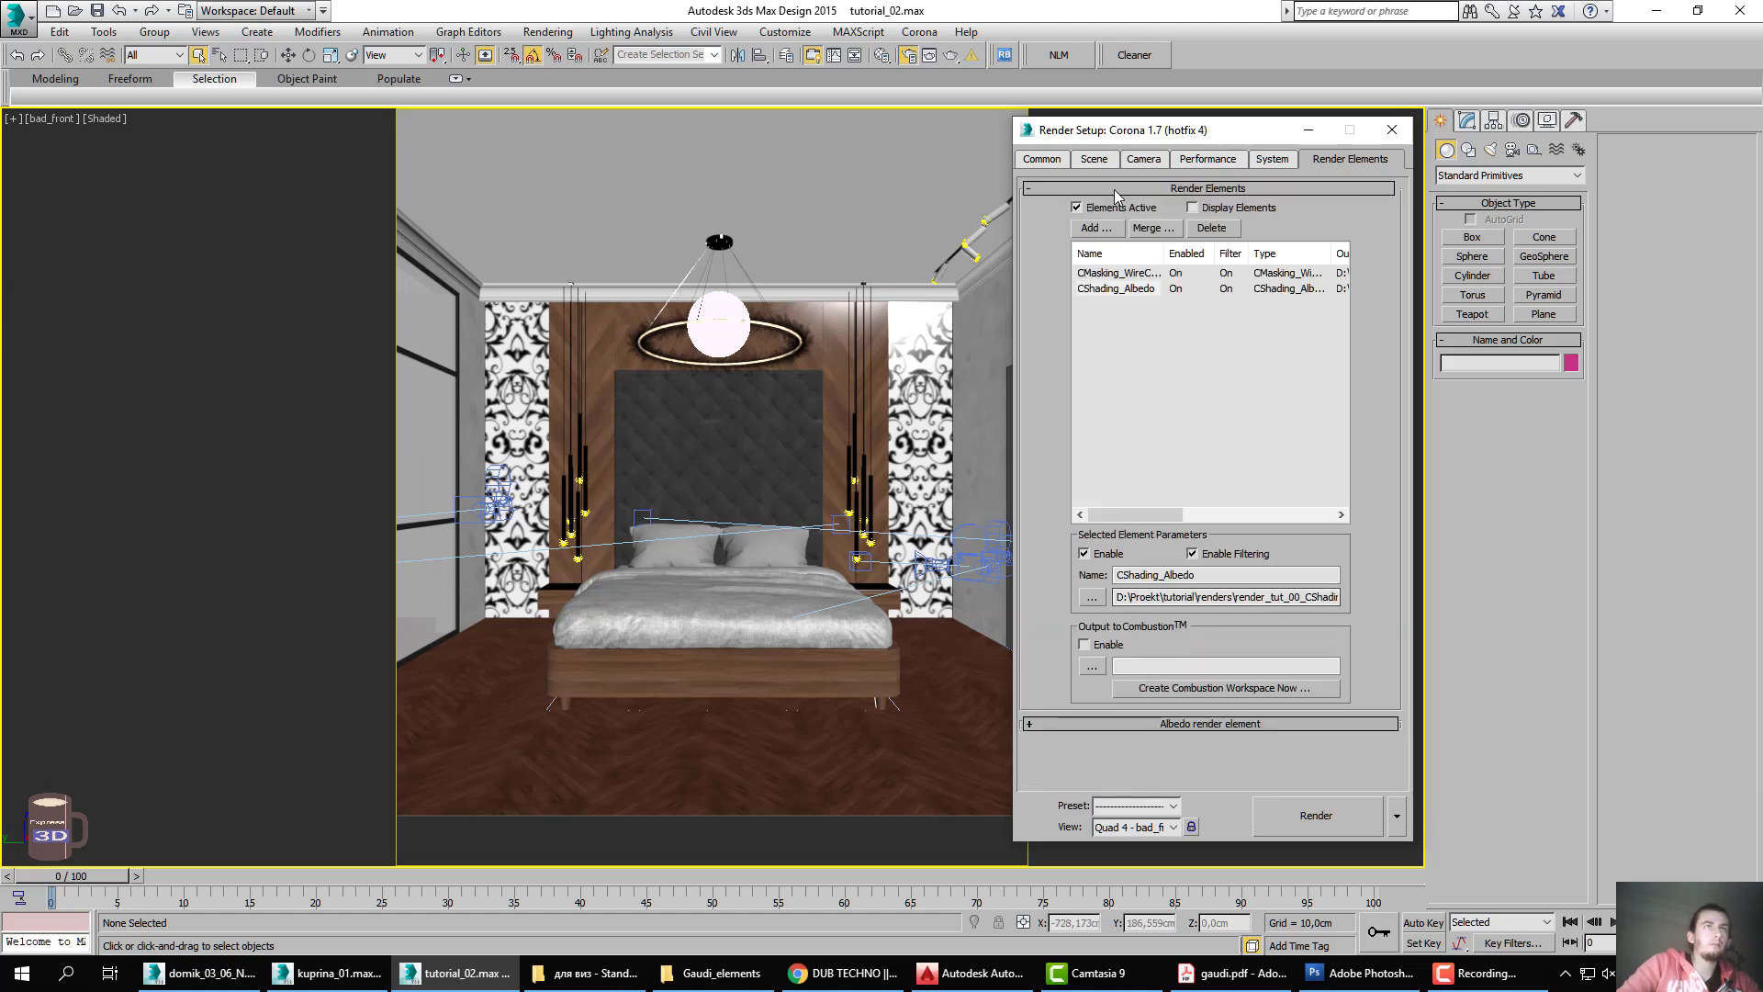
click(1042, 159)
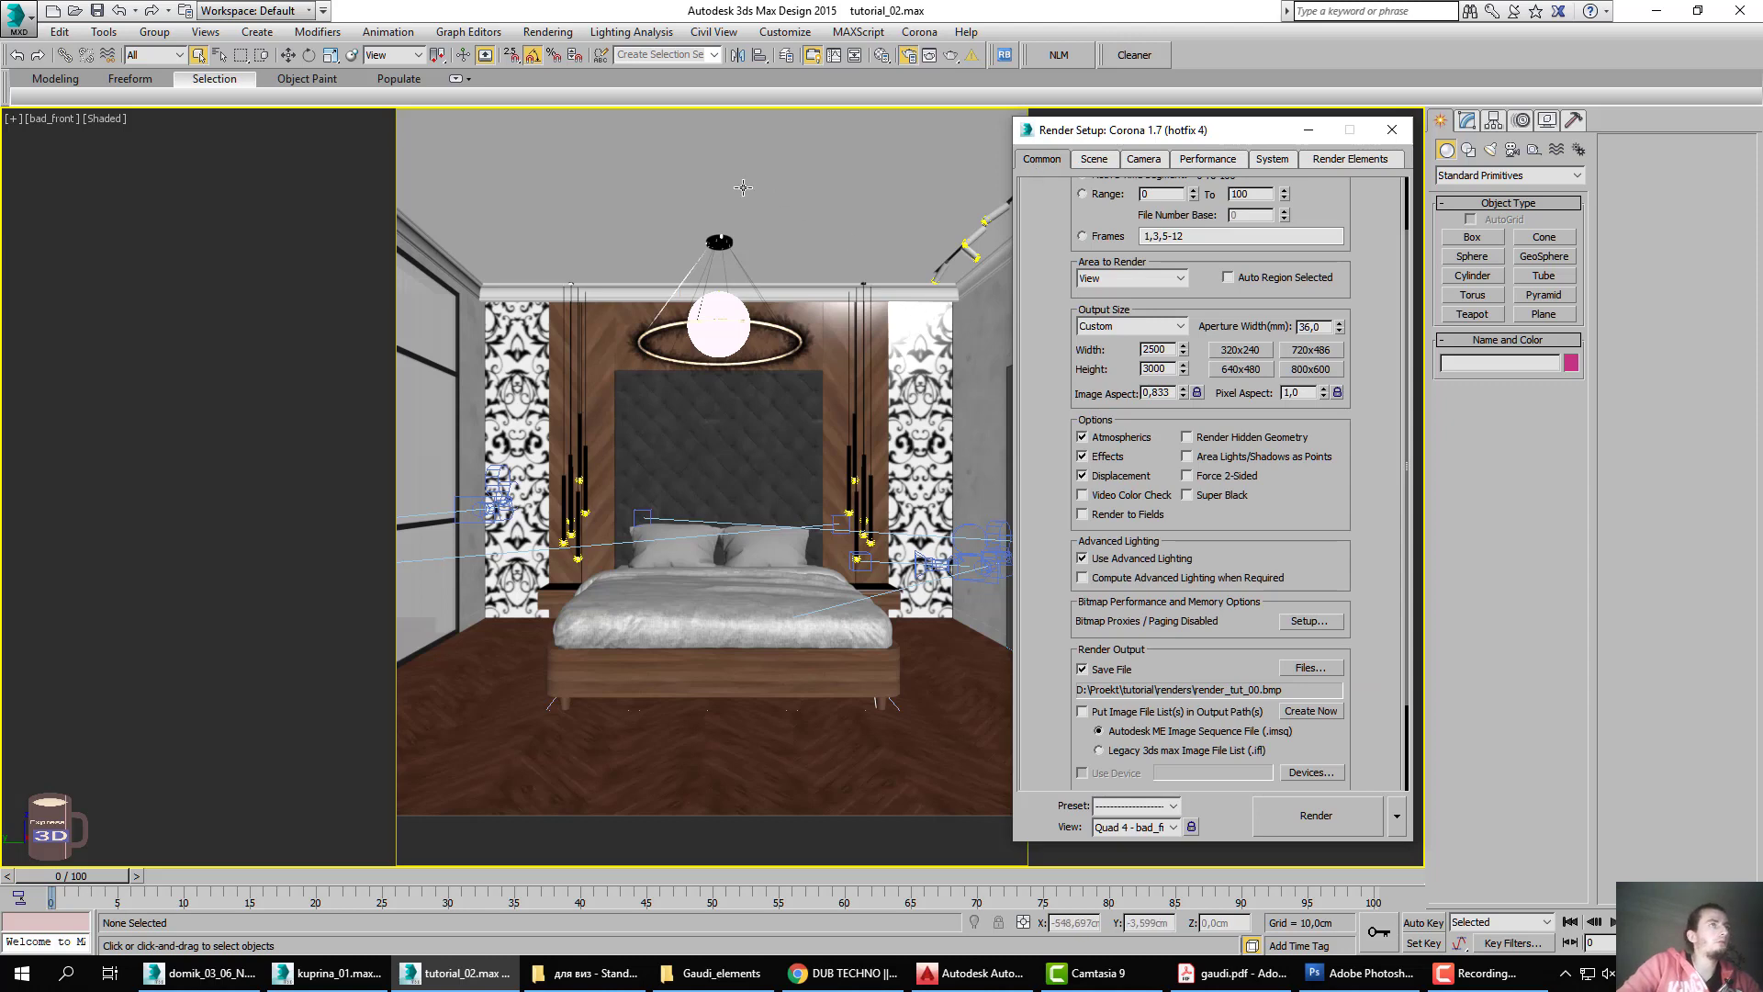
Add a View01 Batch Render job using the bad_front camera and widen the Output Path column.
click(540, 40)
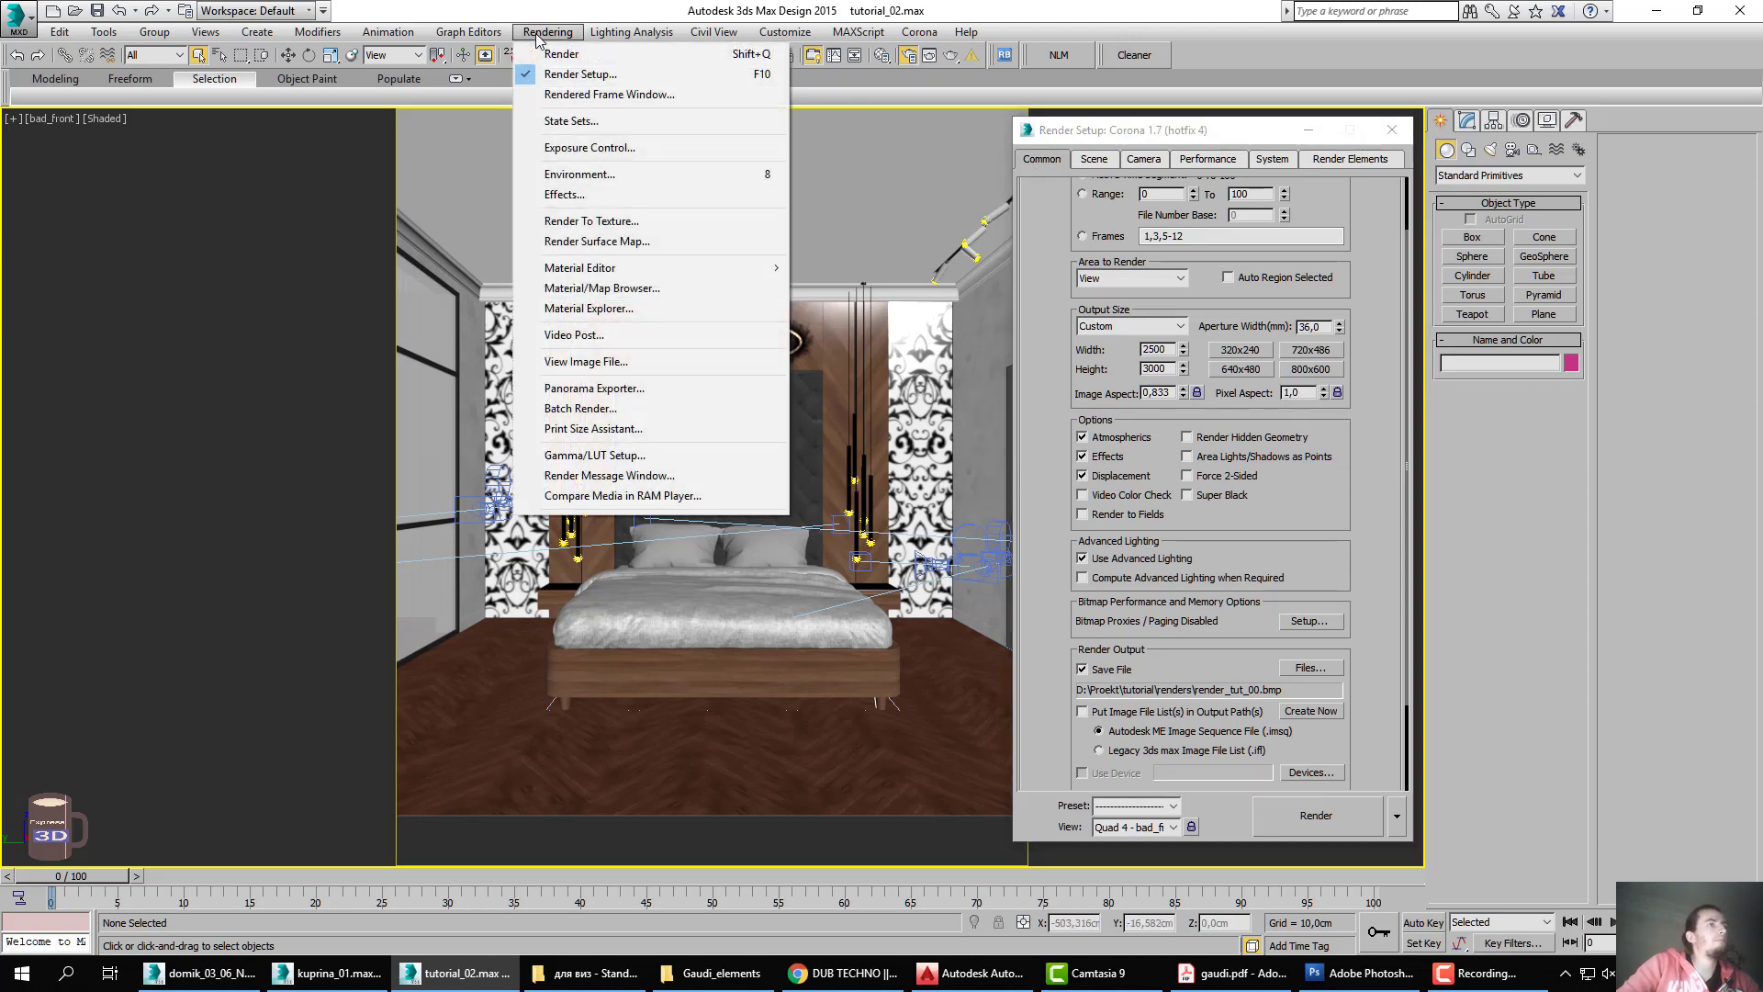
click(580, 404)
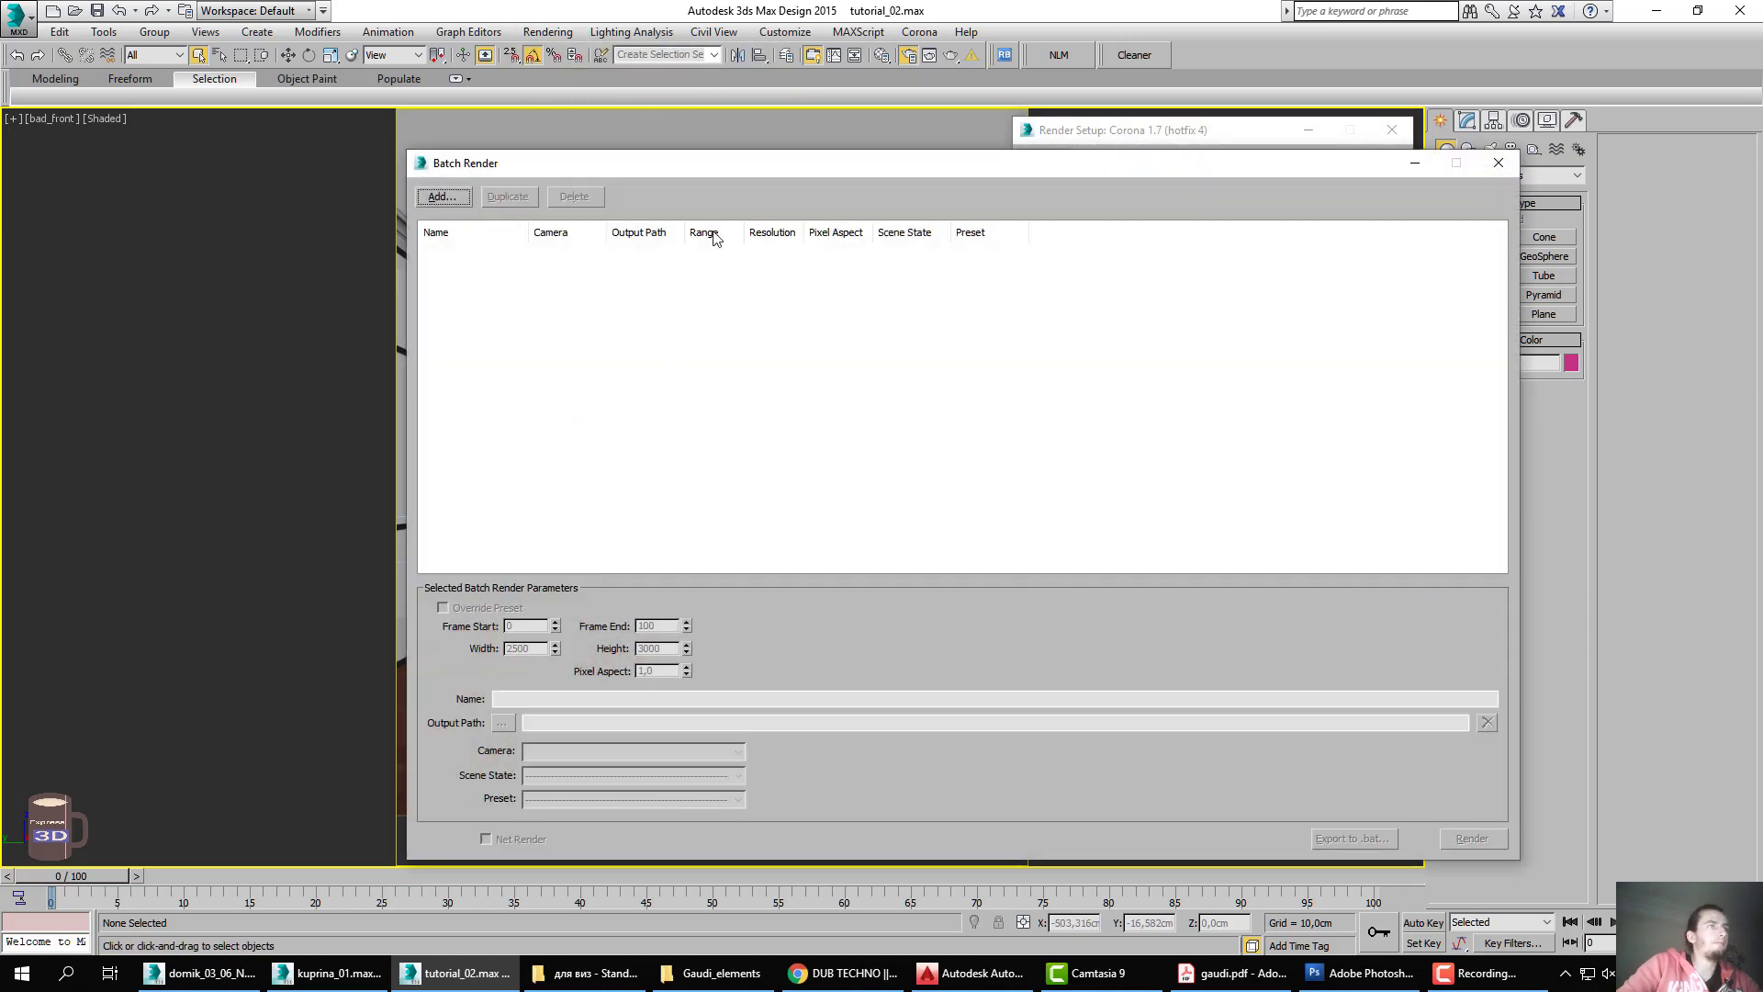
drag(720, 172, 1058, 169)
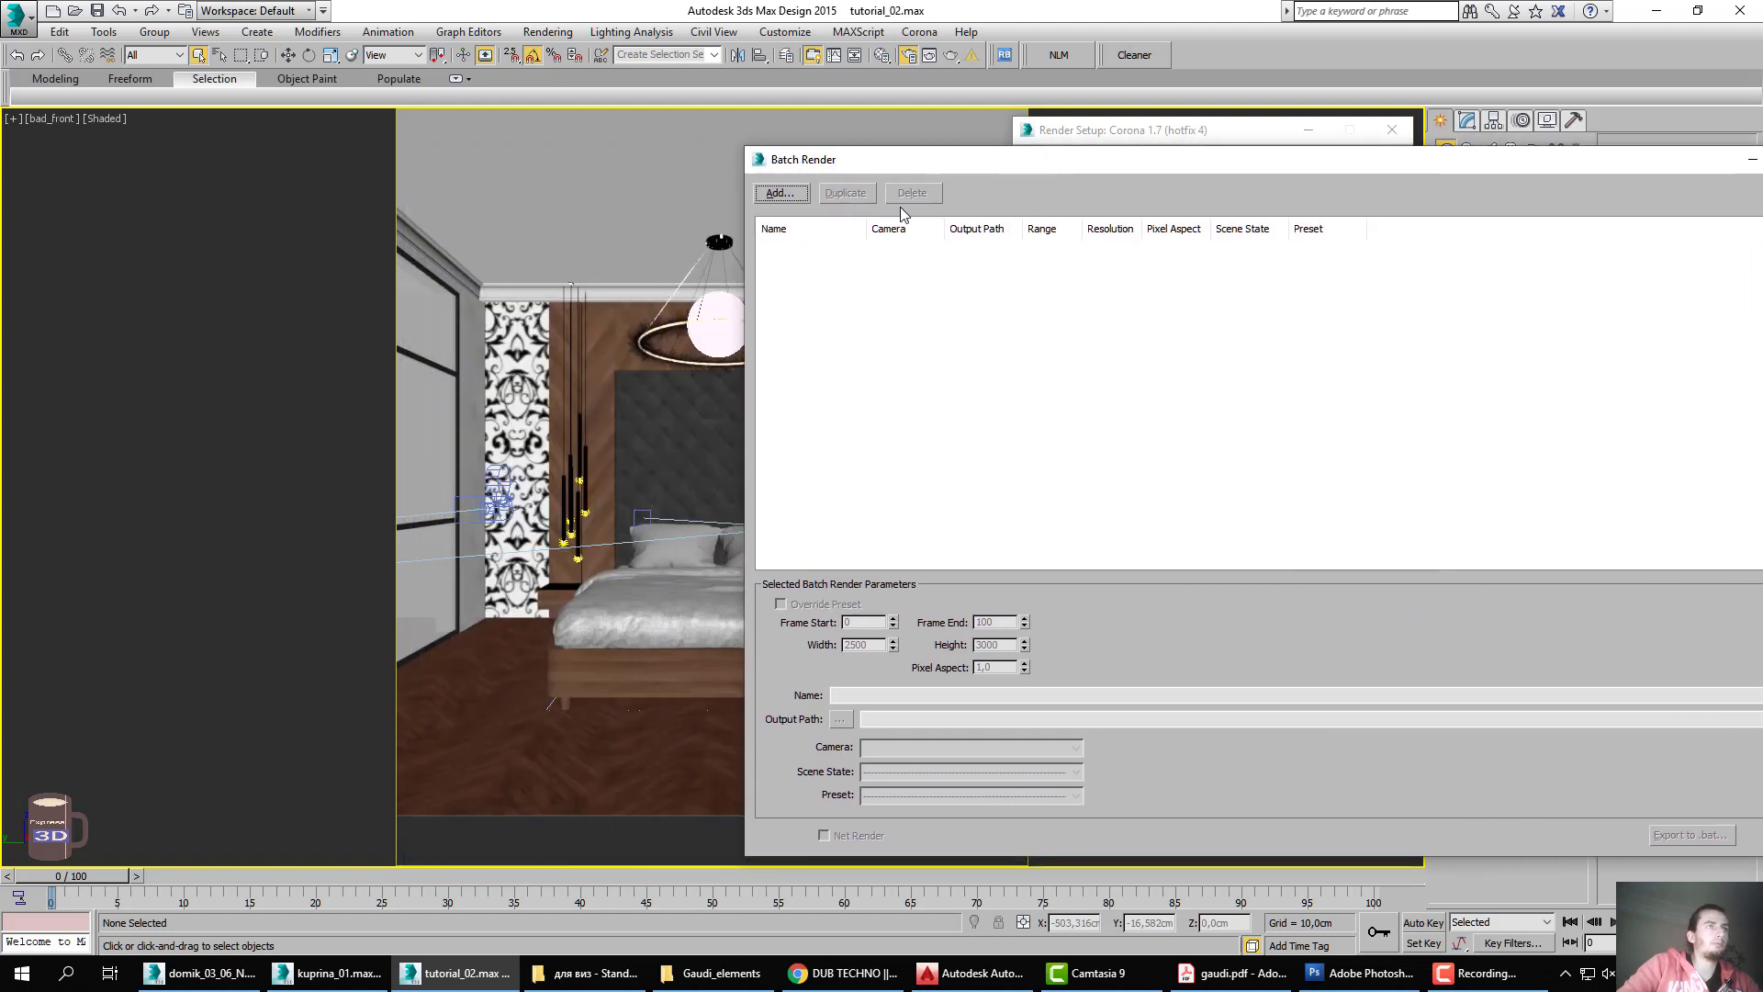
click(781, 196)
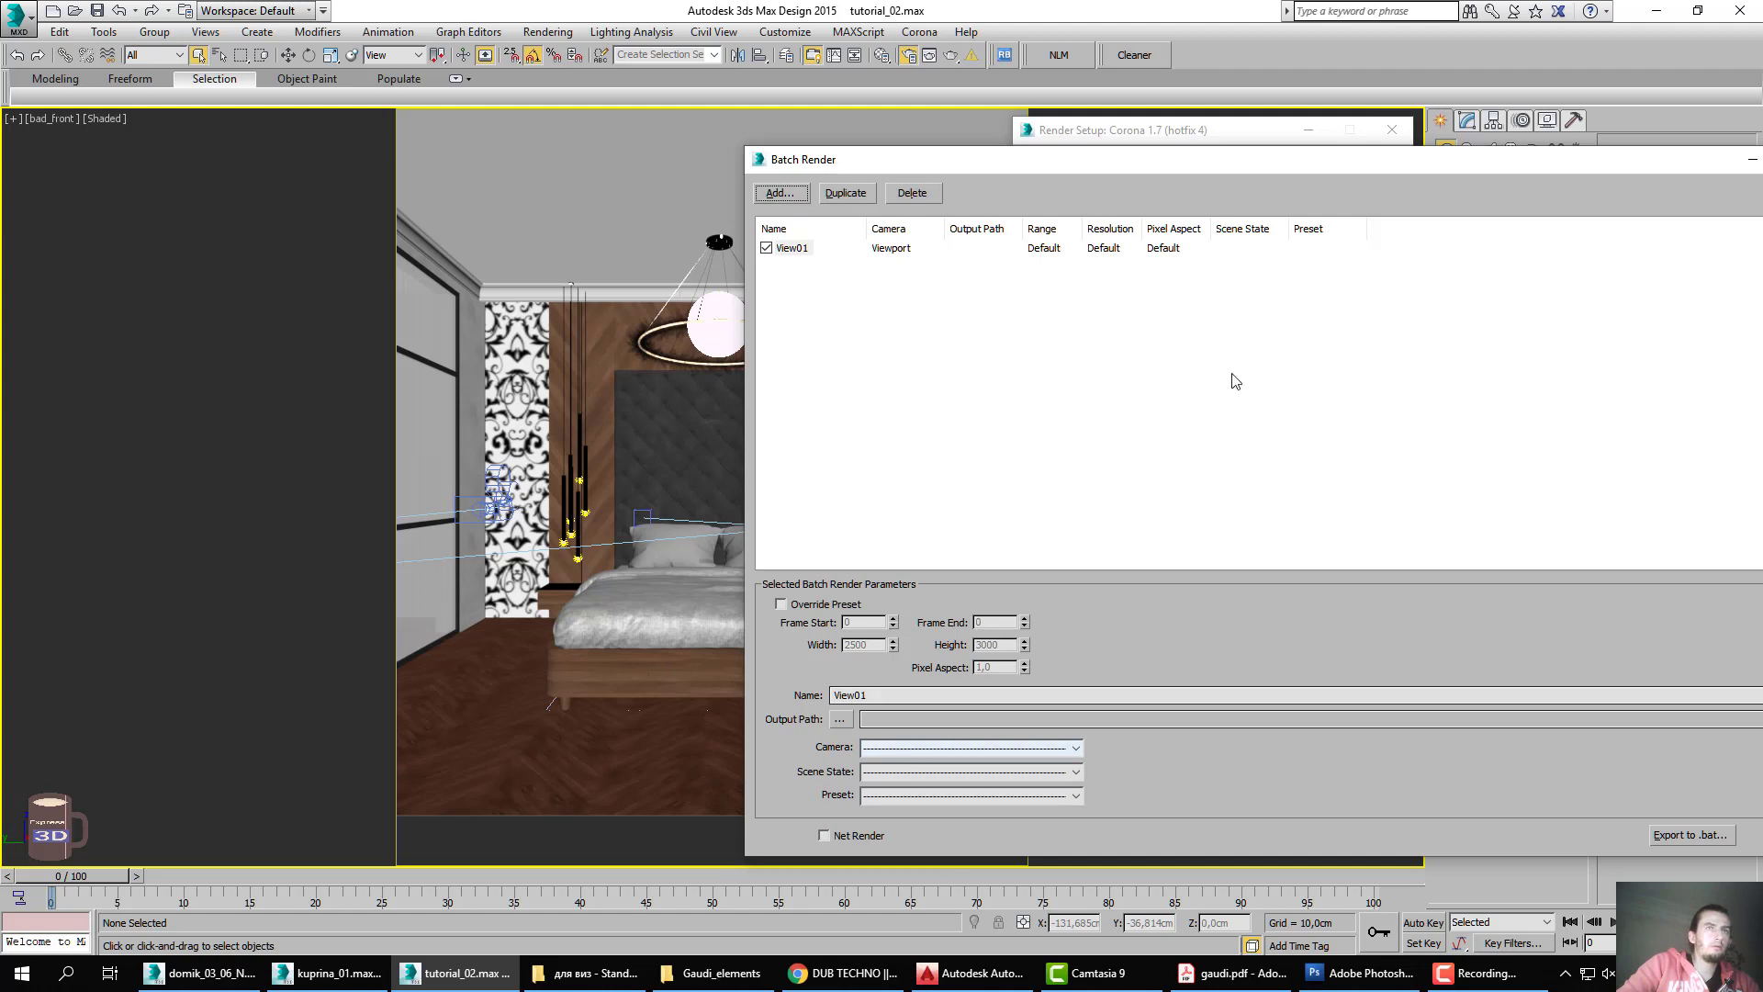
mouse_move(1286, 169)
mouse_down()
mouse_move(937, 157)
mouse_move(1164, 158)
mouse_up()
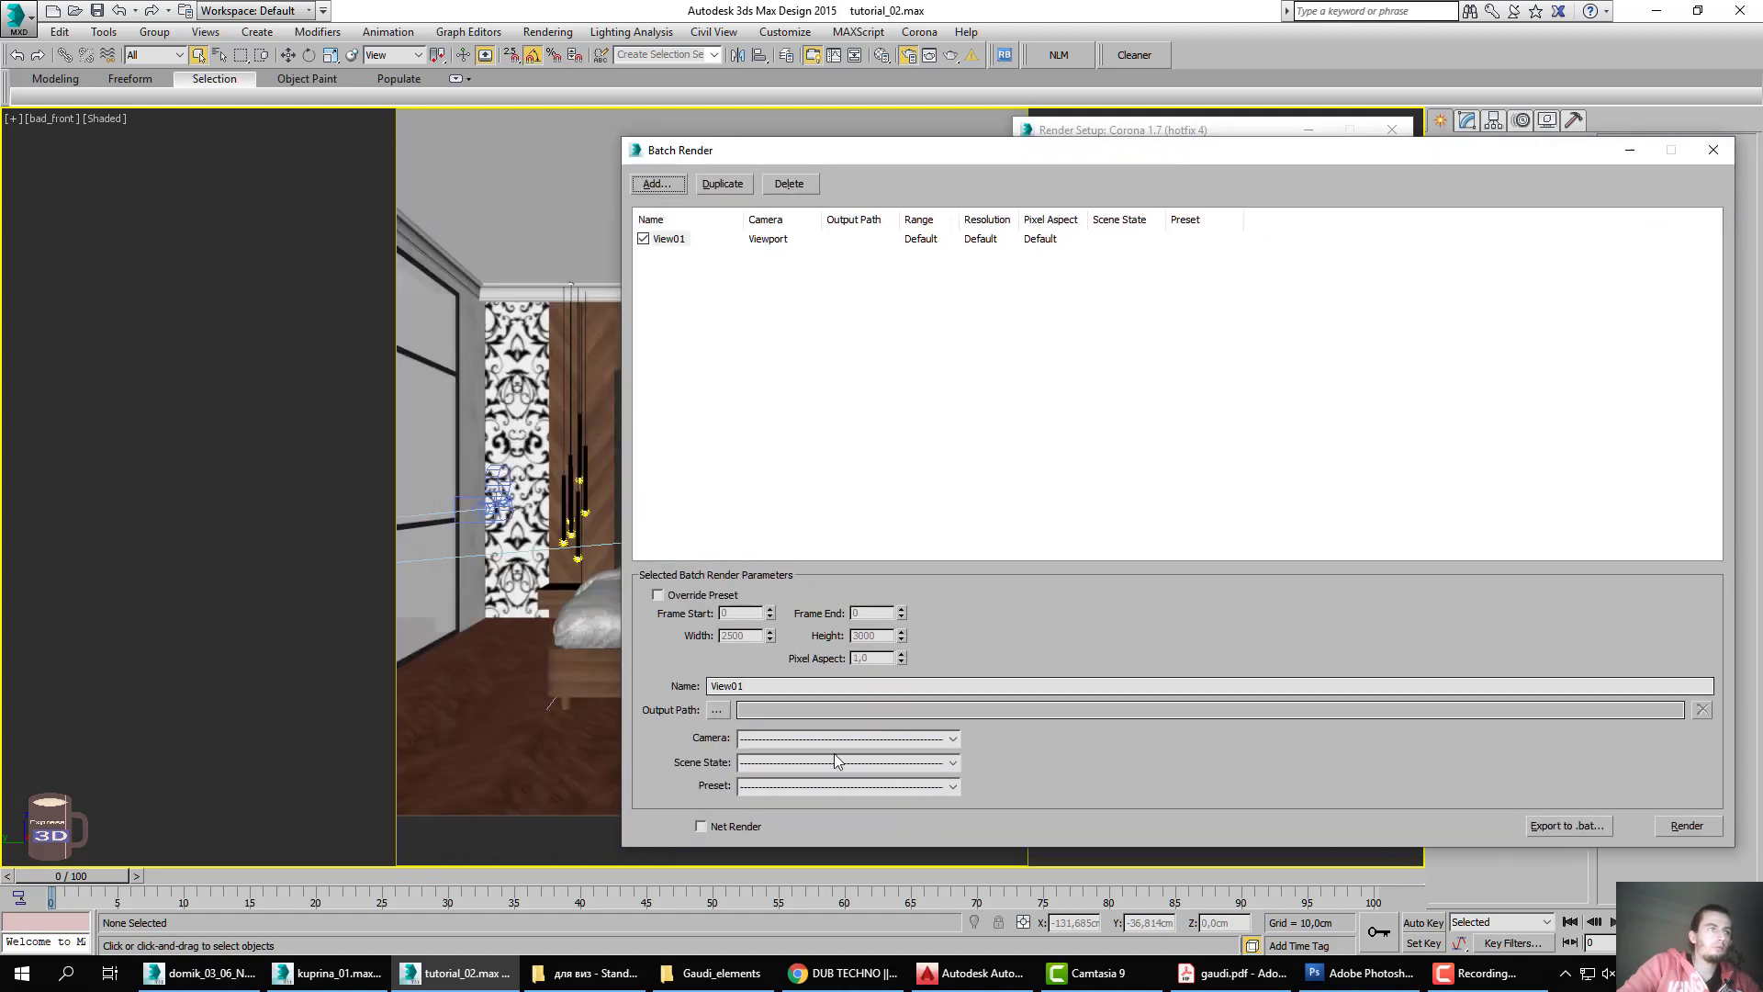
click(779, 740)
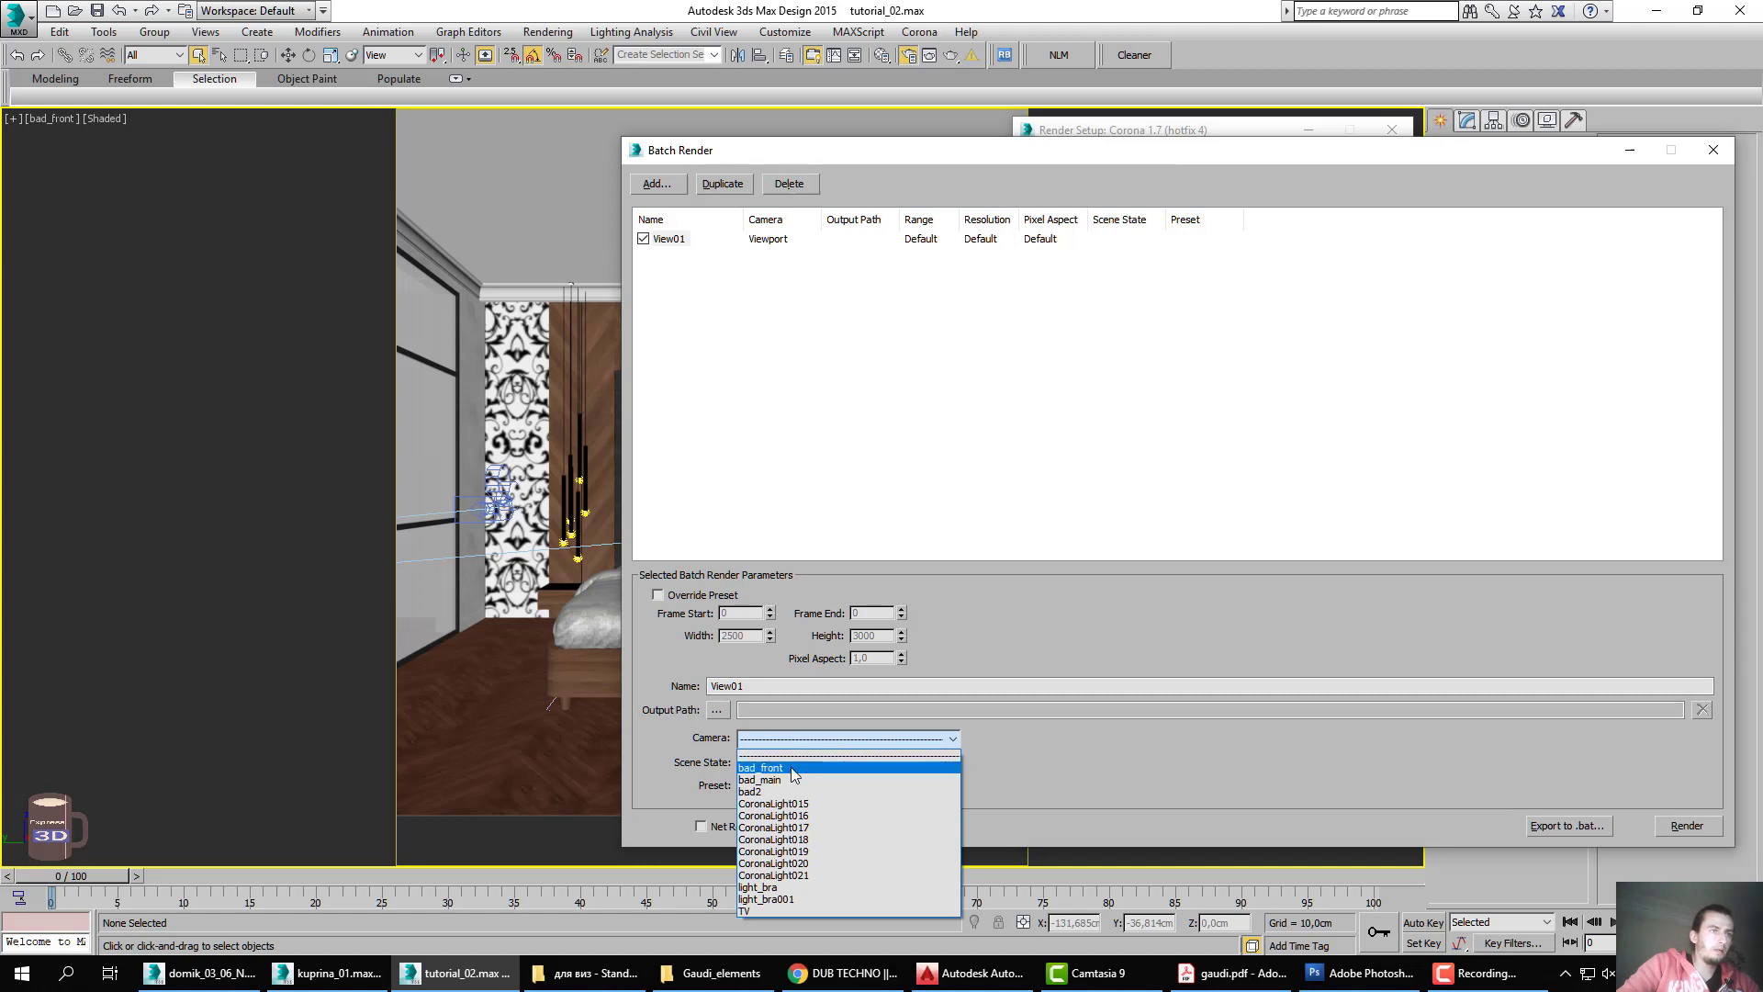
click(794, 770)
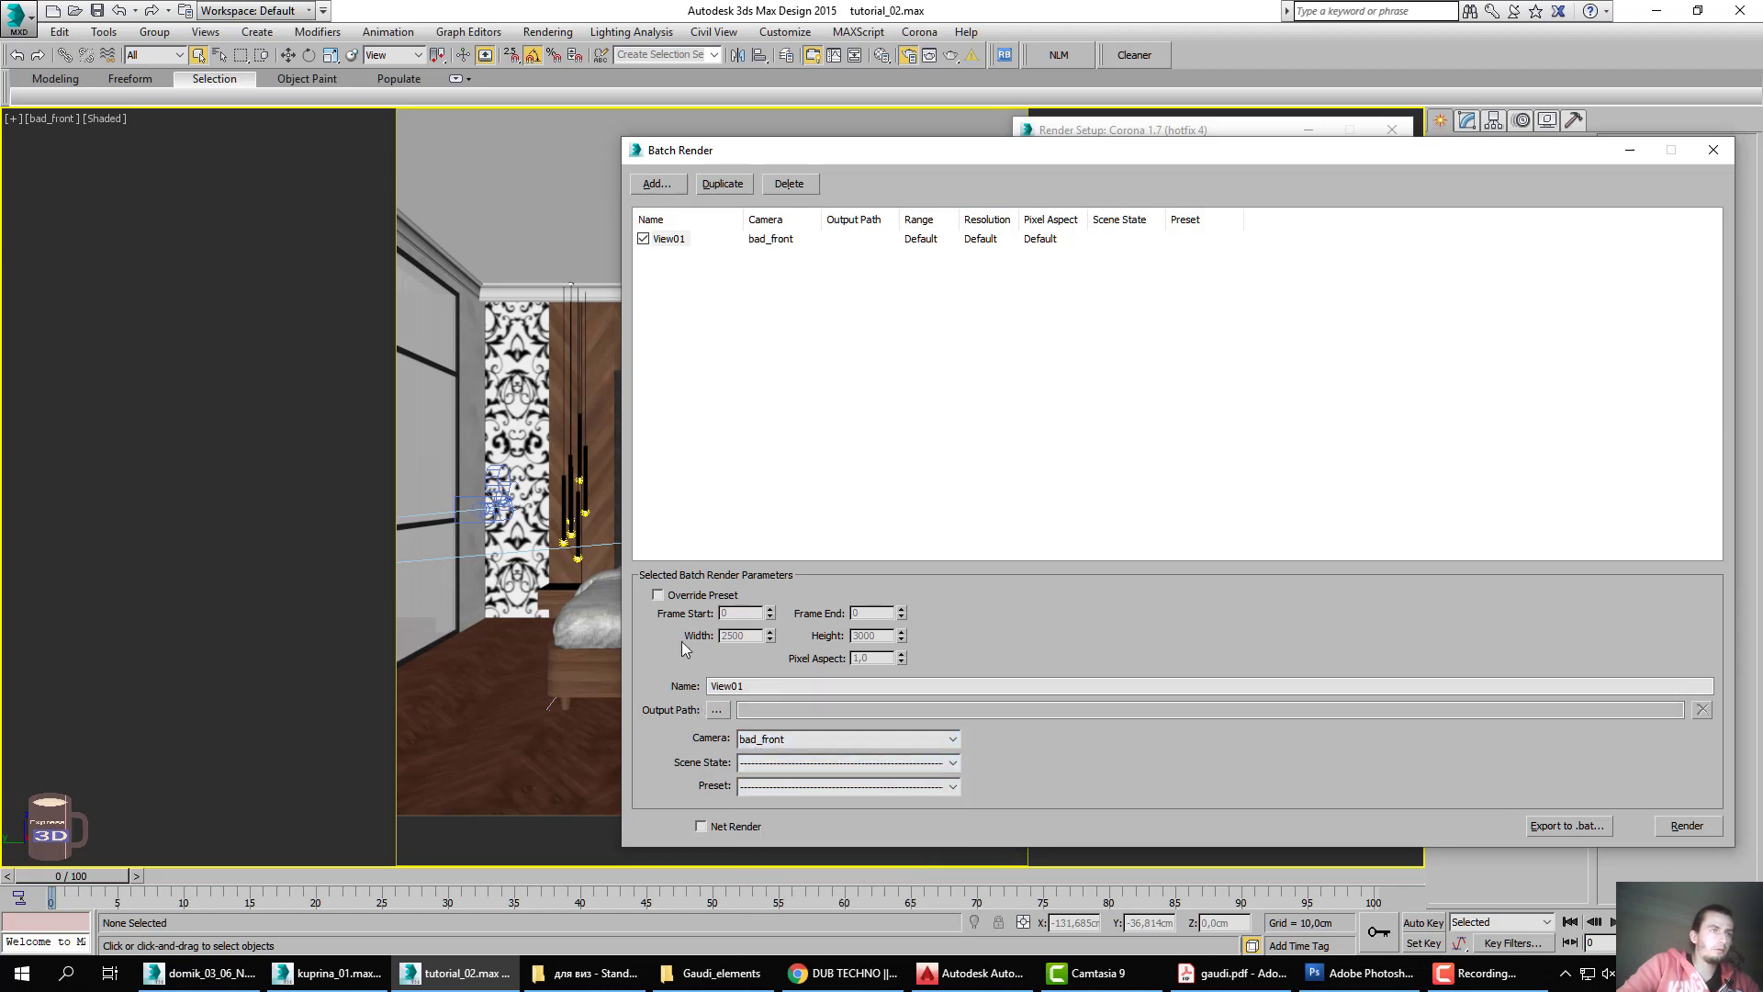
drag(885, 156, 665, 136)
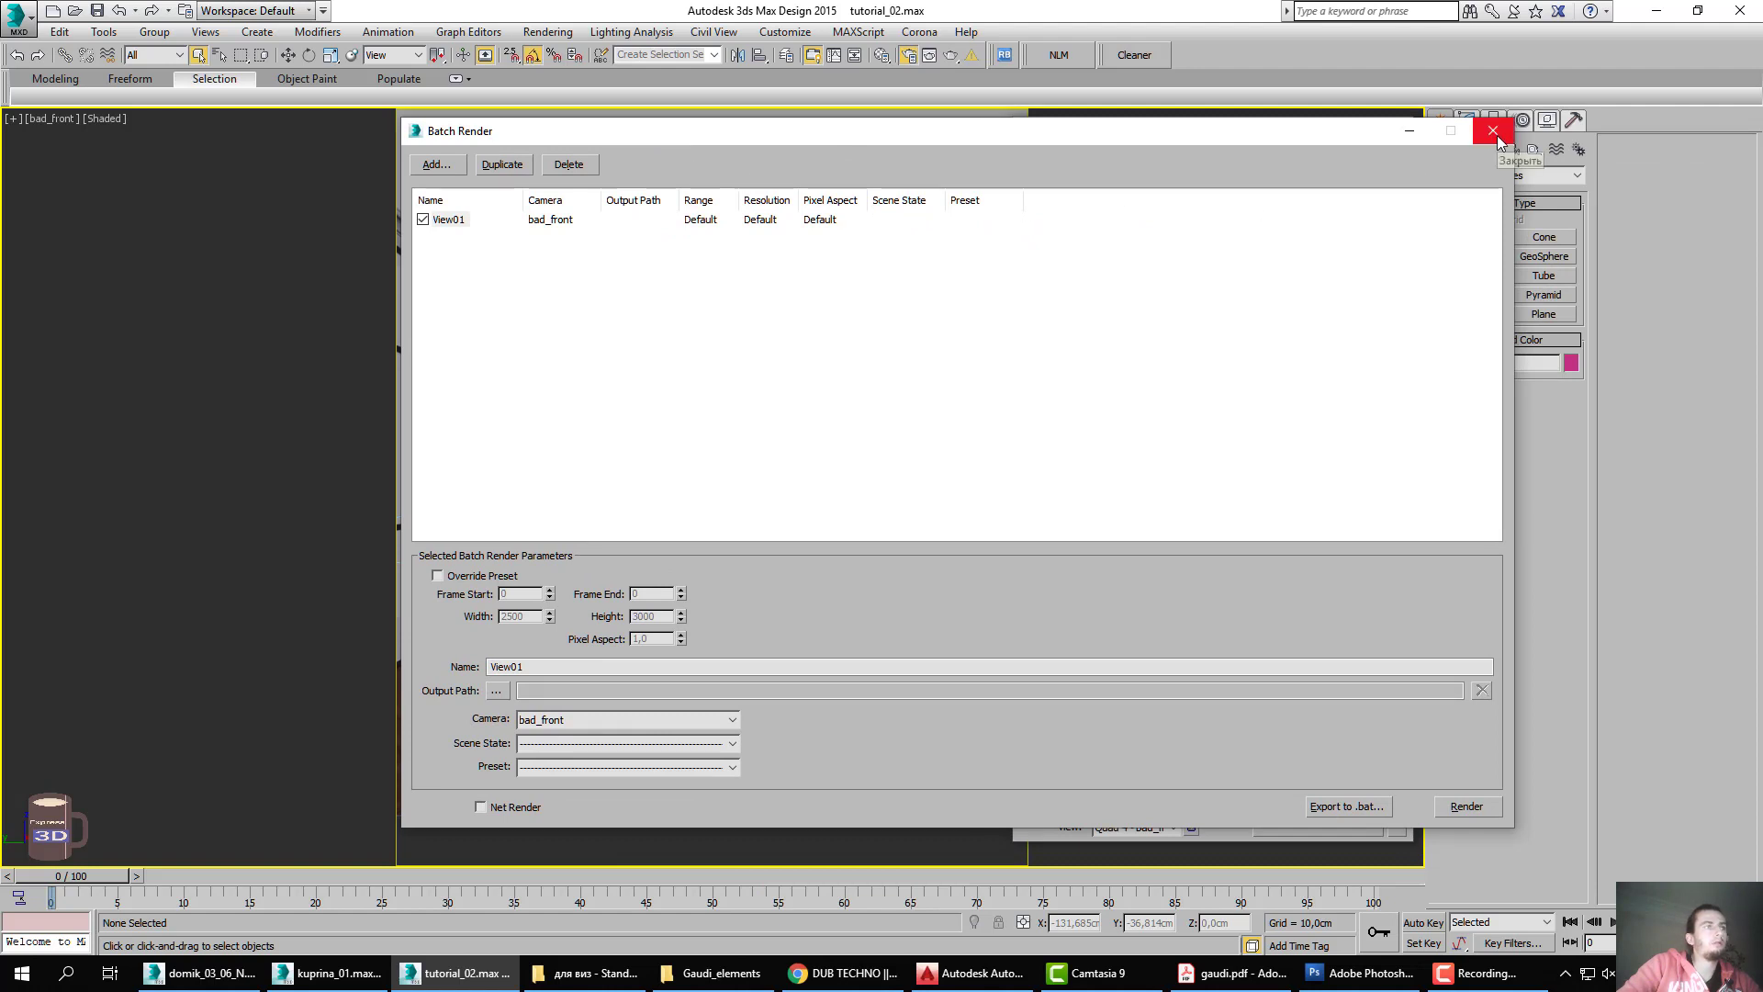
drag(677, 199, 790, 199)
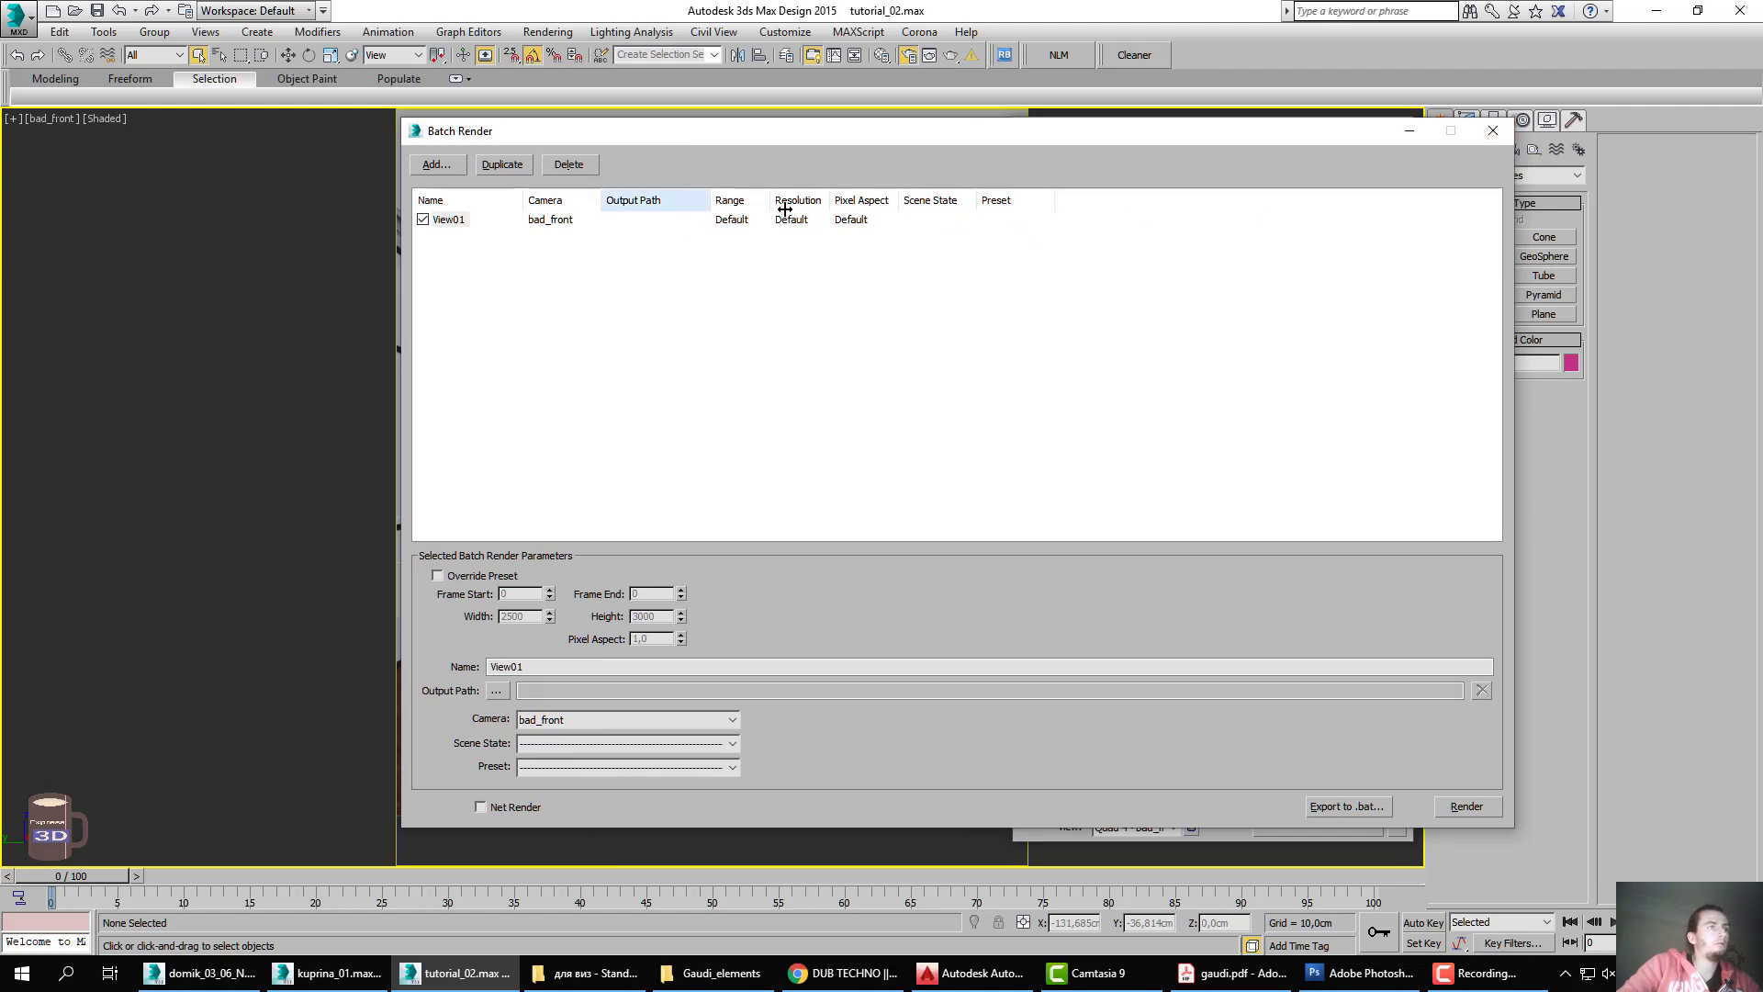
Point View01's output path to 00_01 in the tutorial renders folder.
click(506, 691)
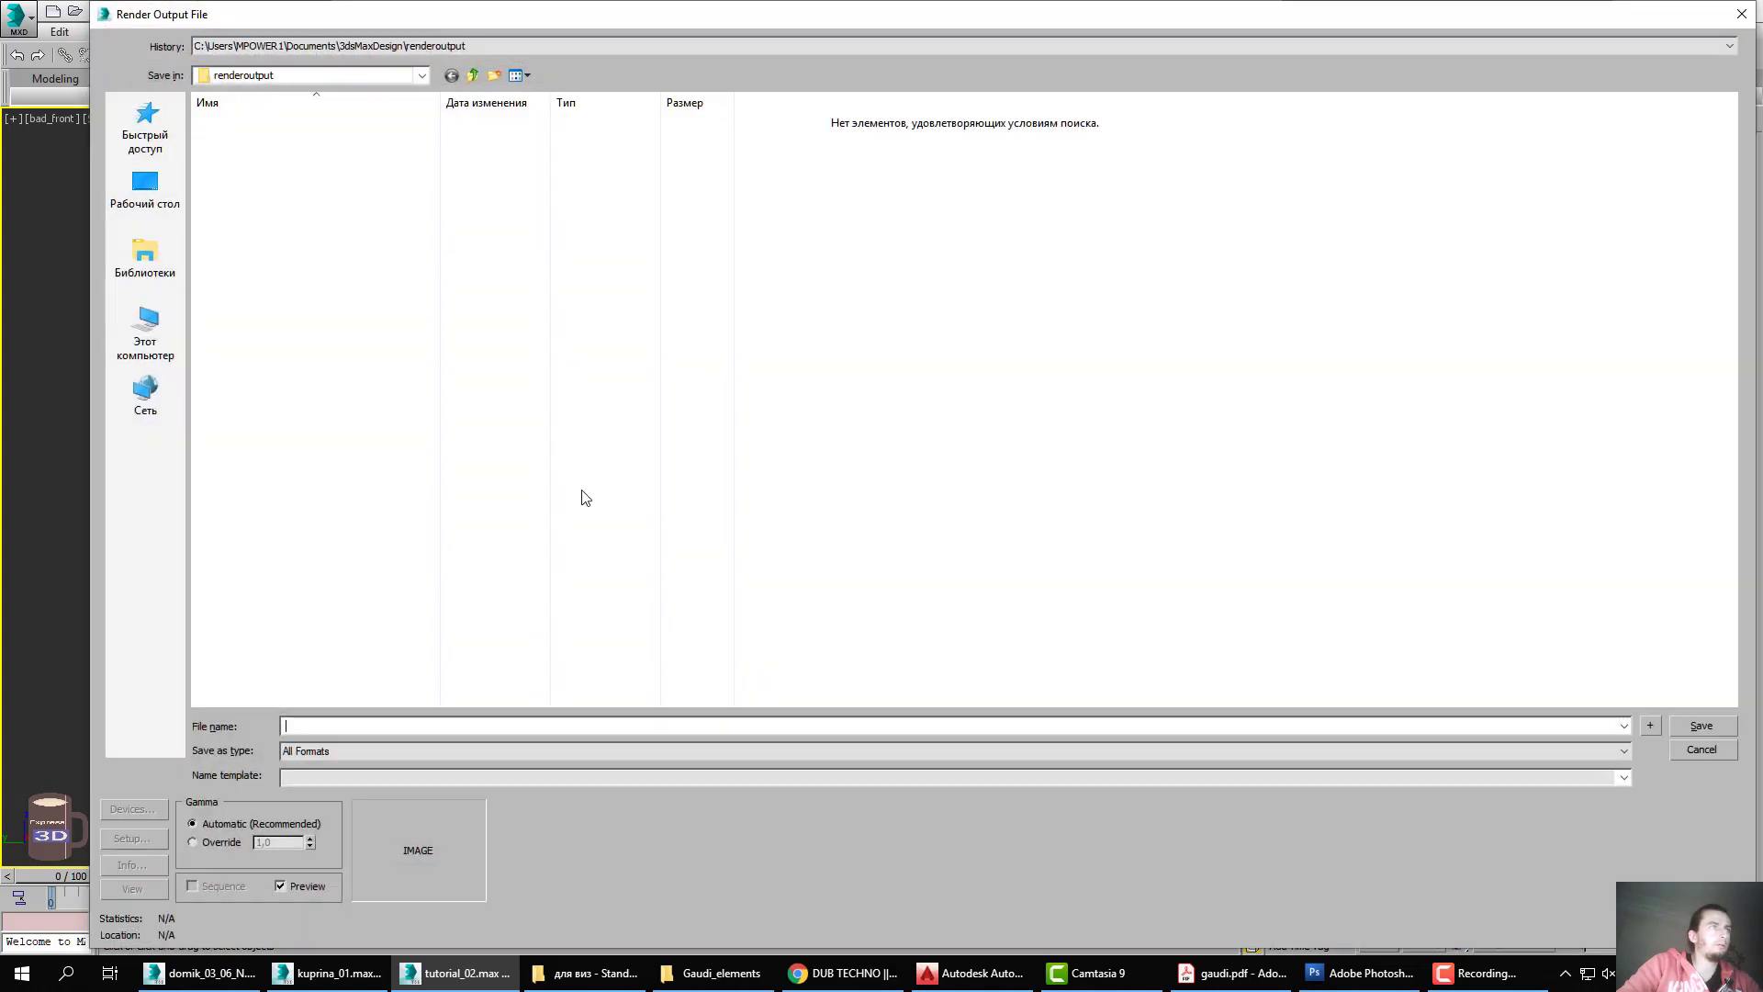
click(425, 51)
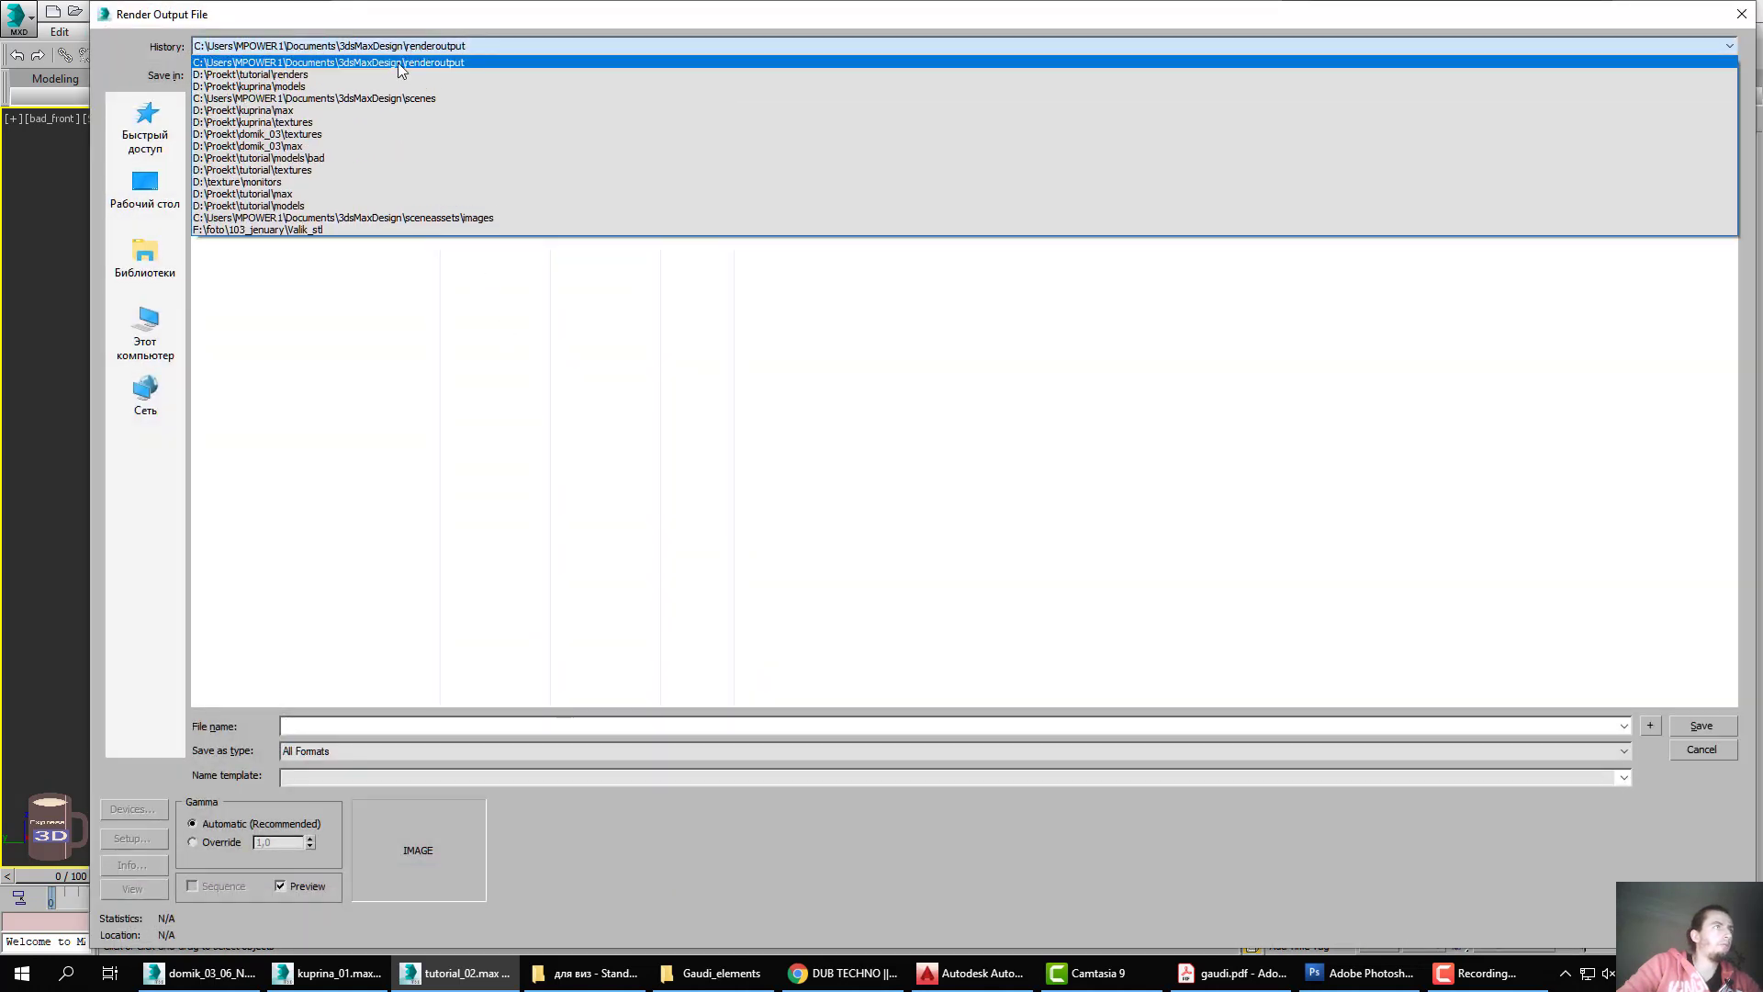
click(392, 74)
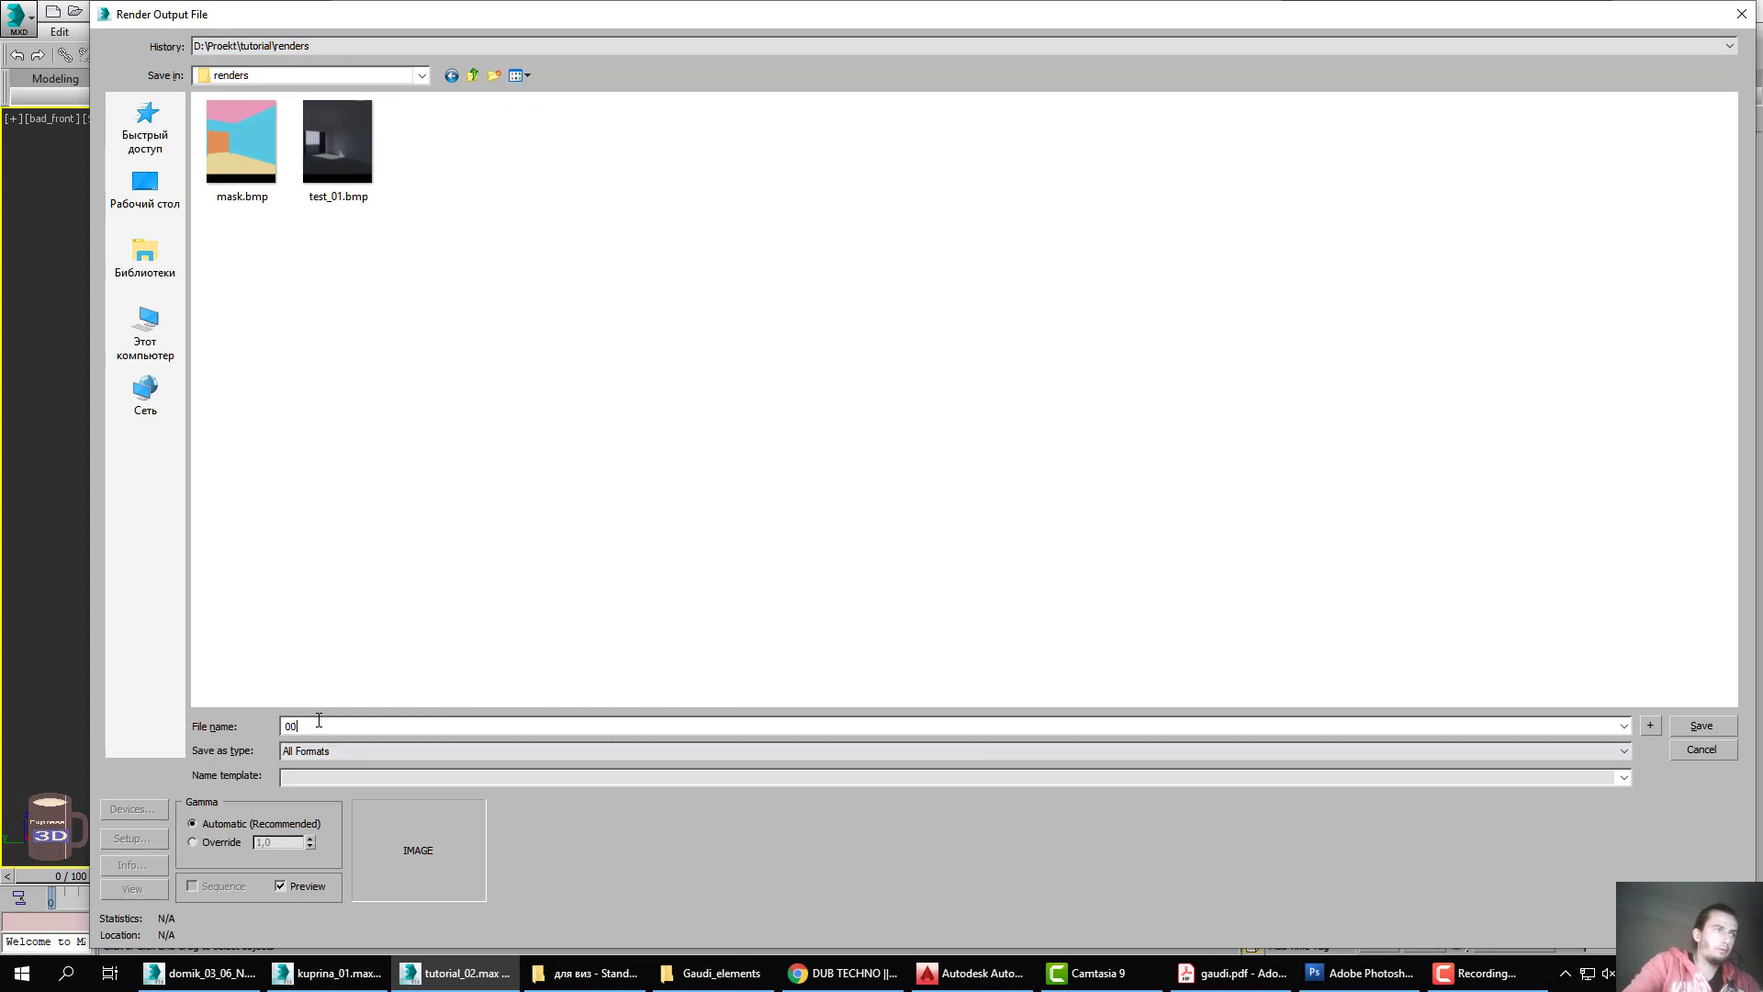
text(_0)
text(1)
key(ctrl+a)
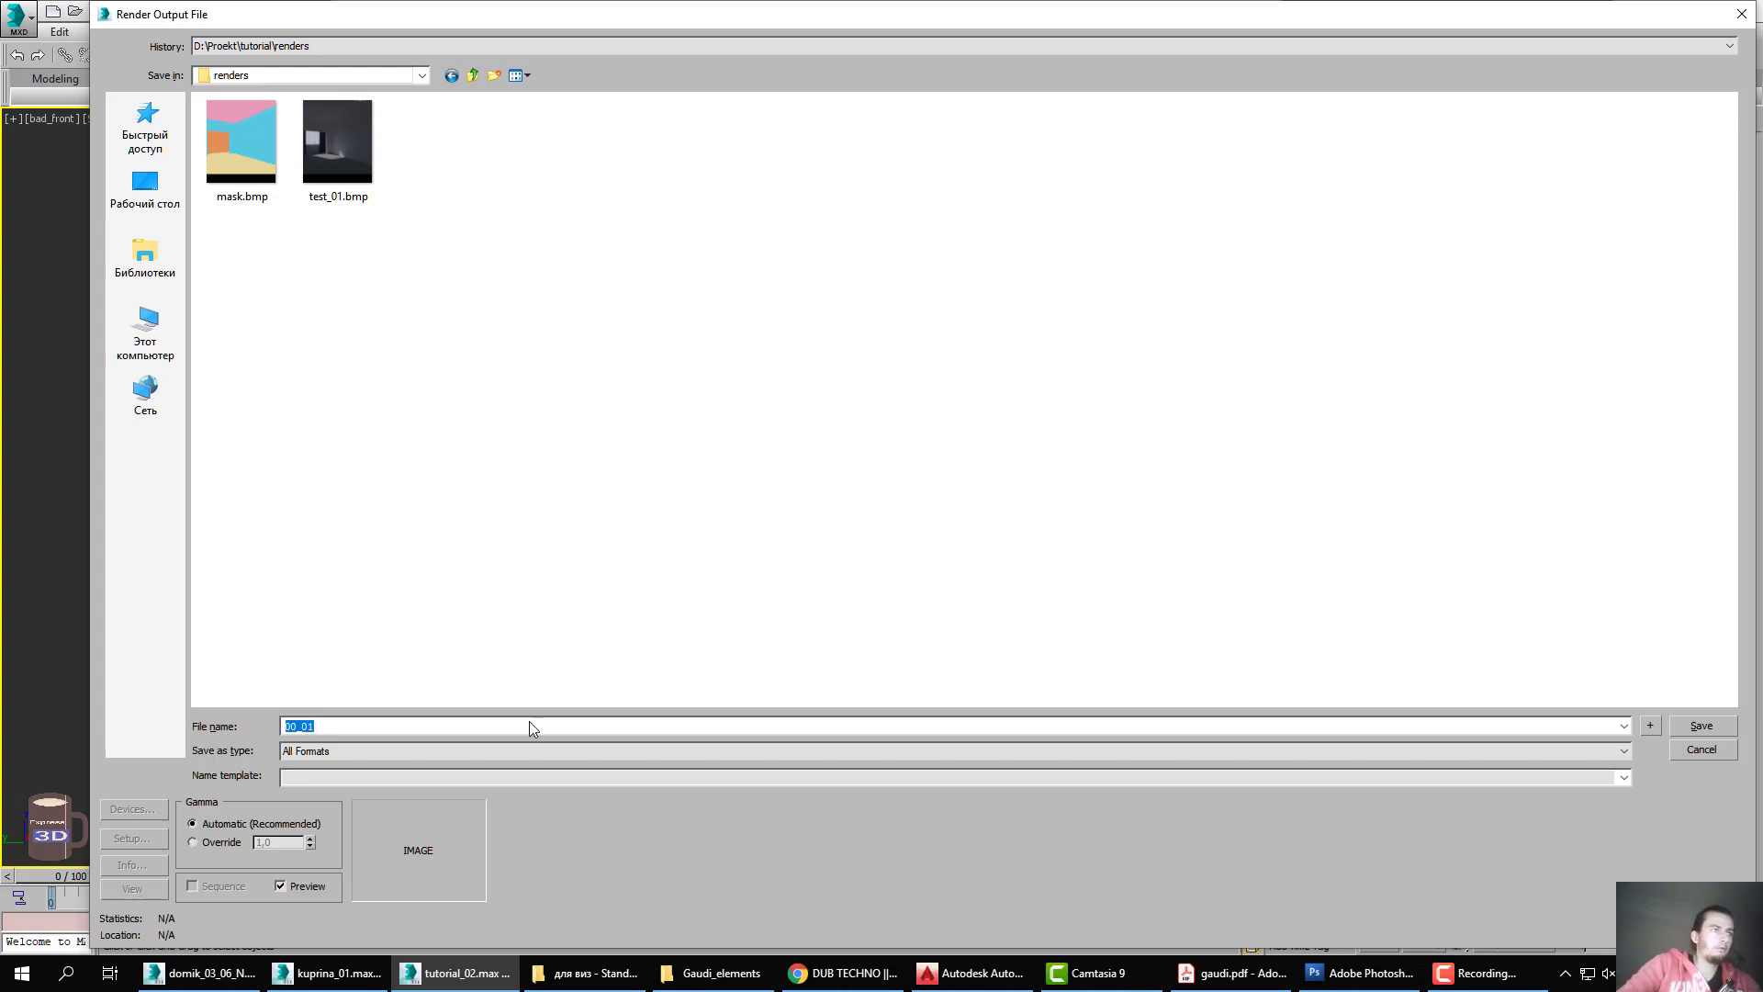
Save it as 24-bit BMP with gamma override 2.2 and close Batch Render.
click(367, 757)
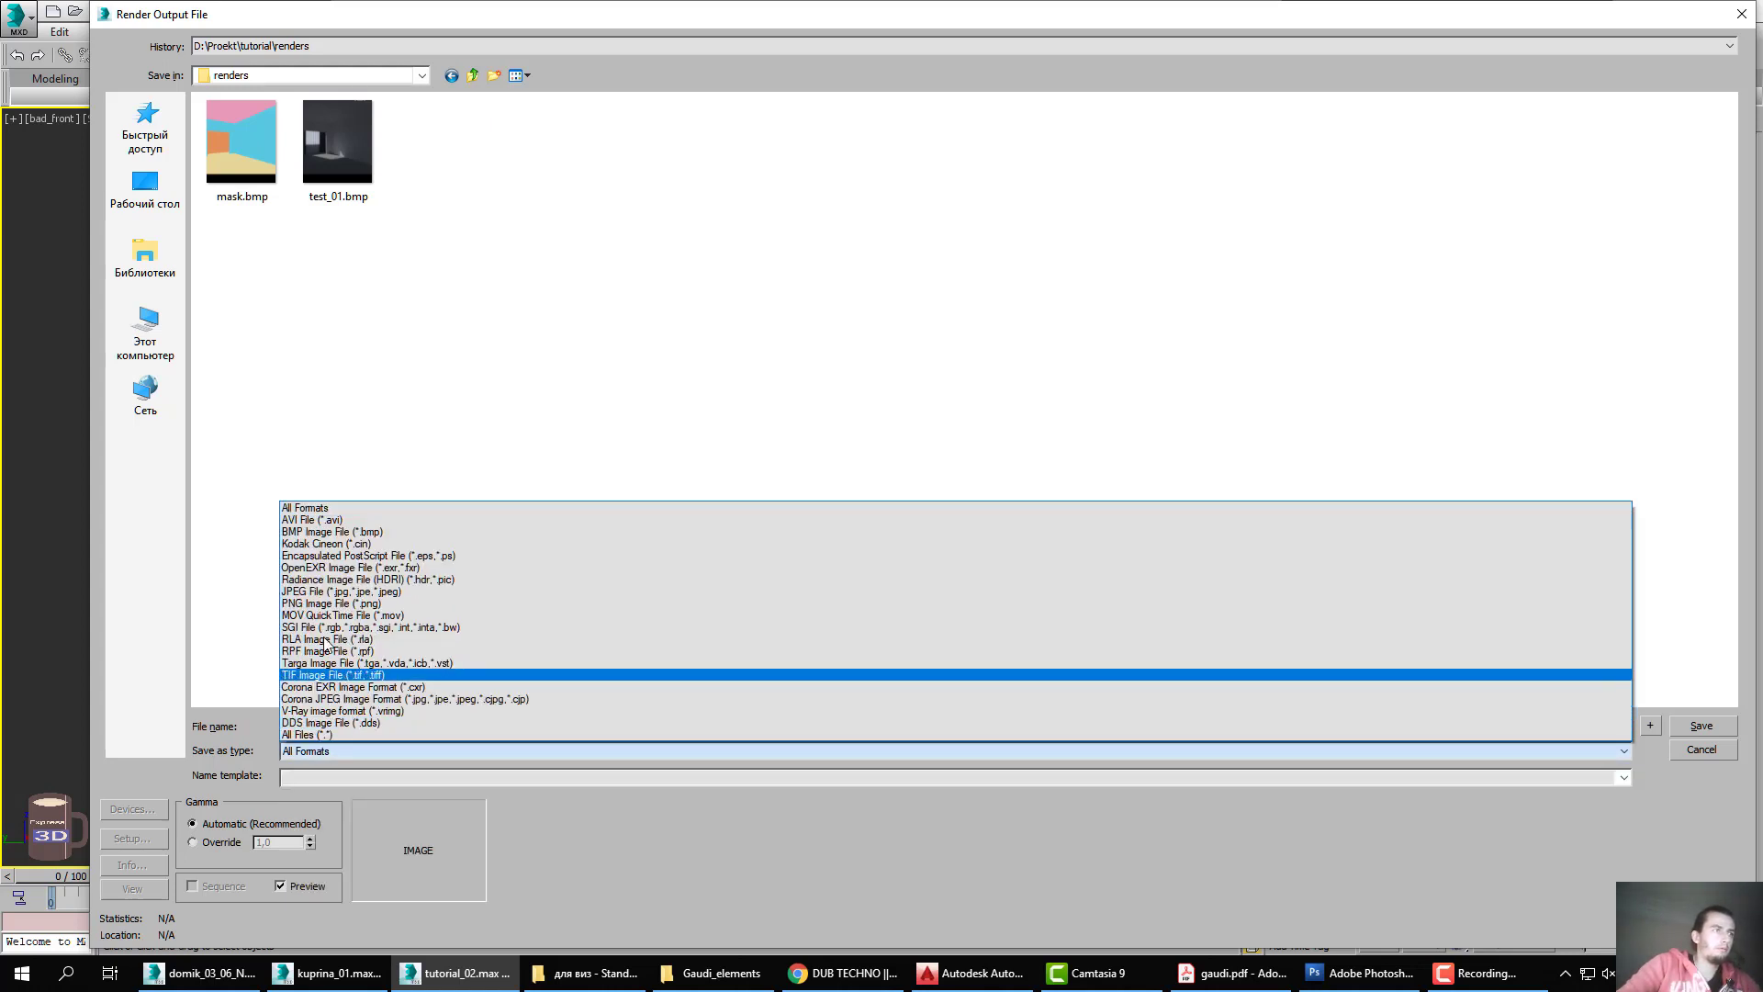
click(339, 532)
click(194, 842)
text(2,2)
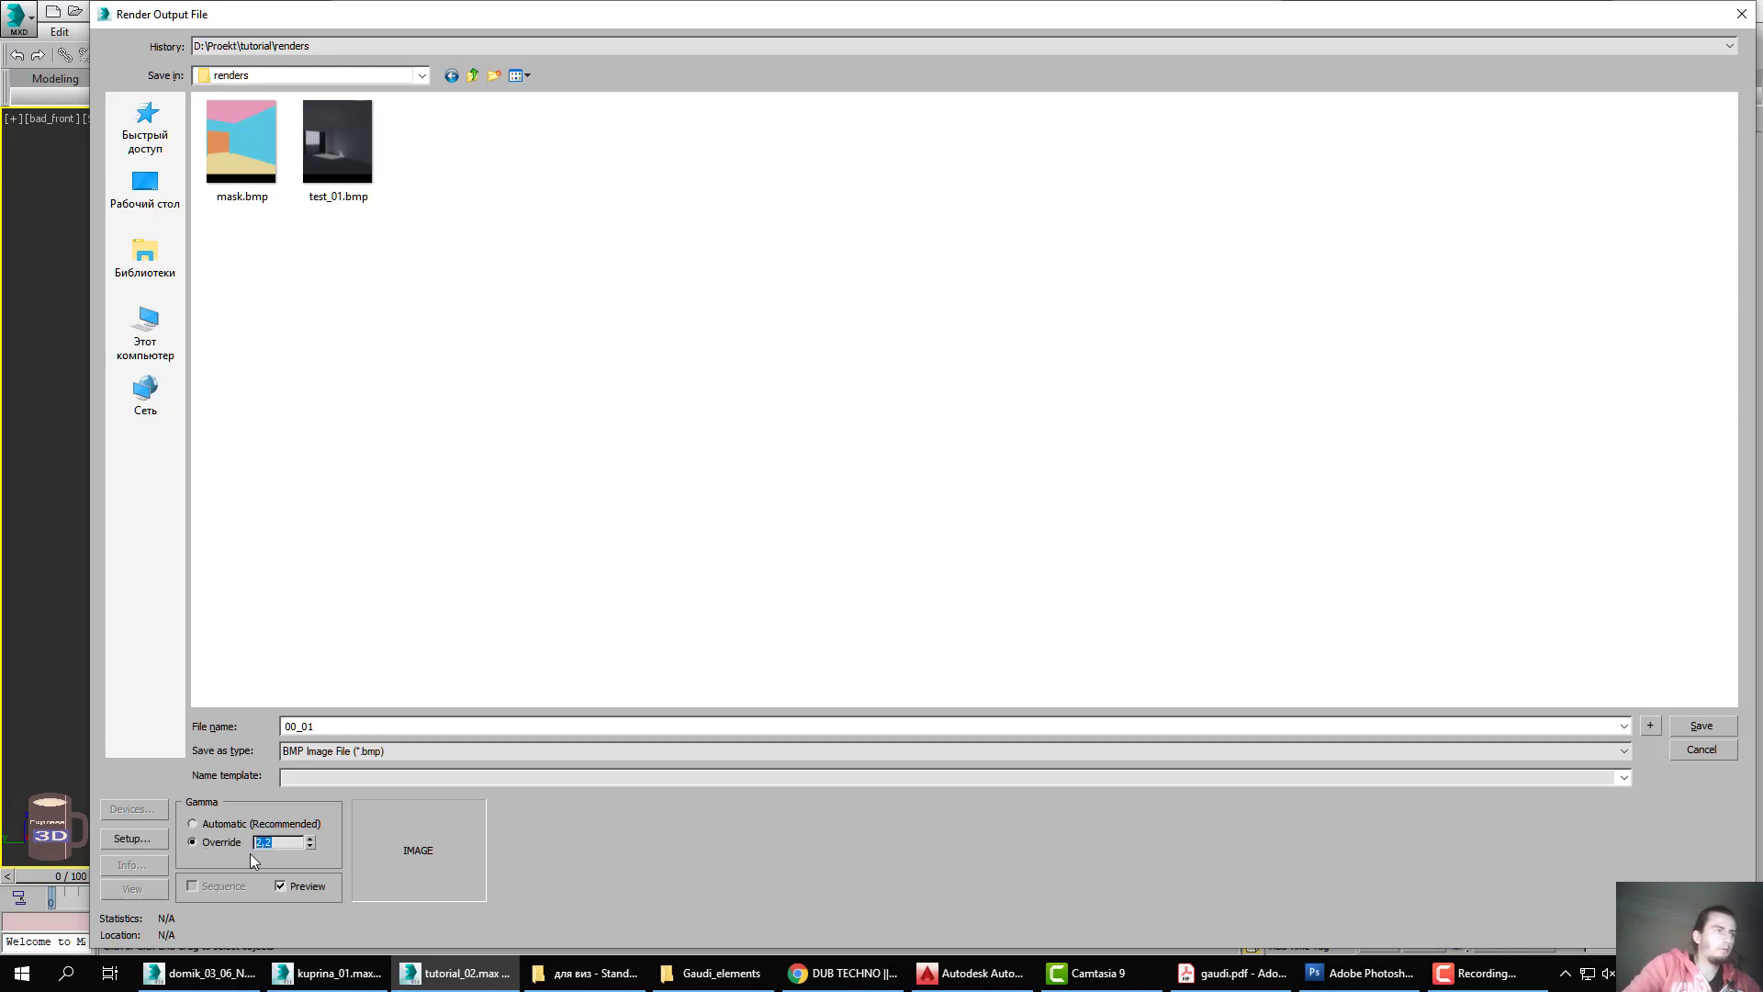
click(1708, 728)
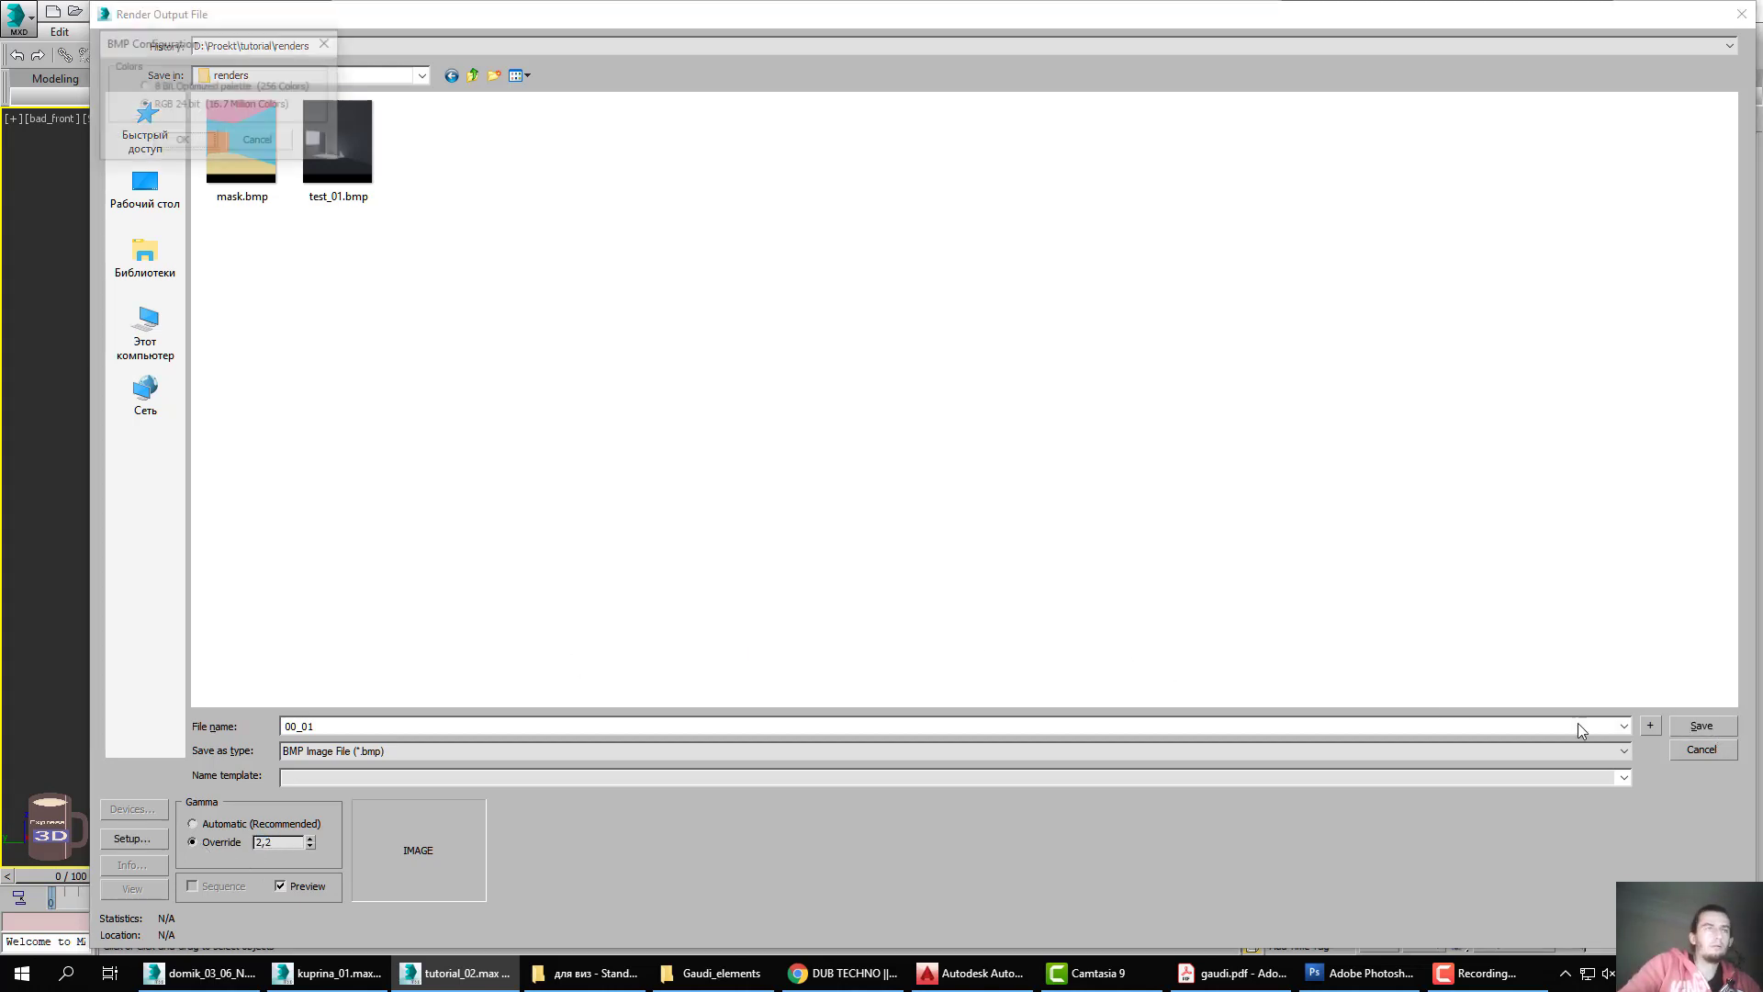
click(195, 145)
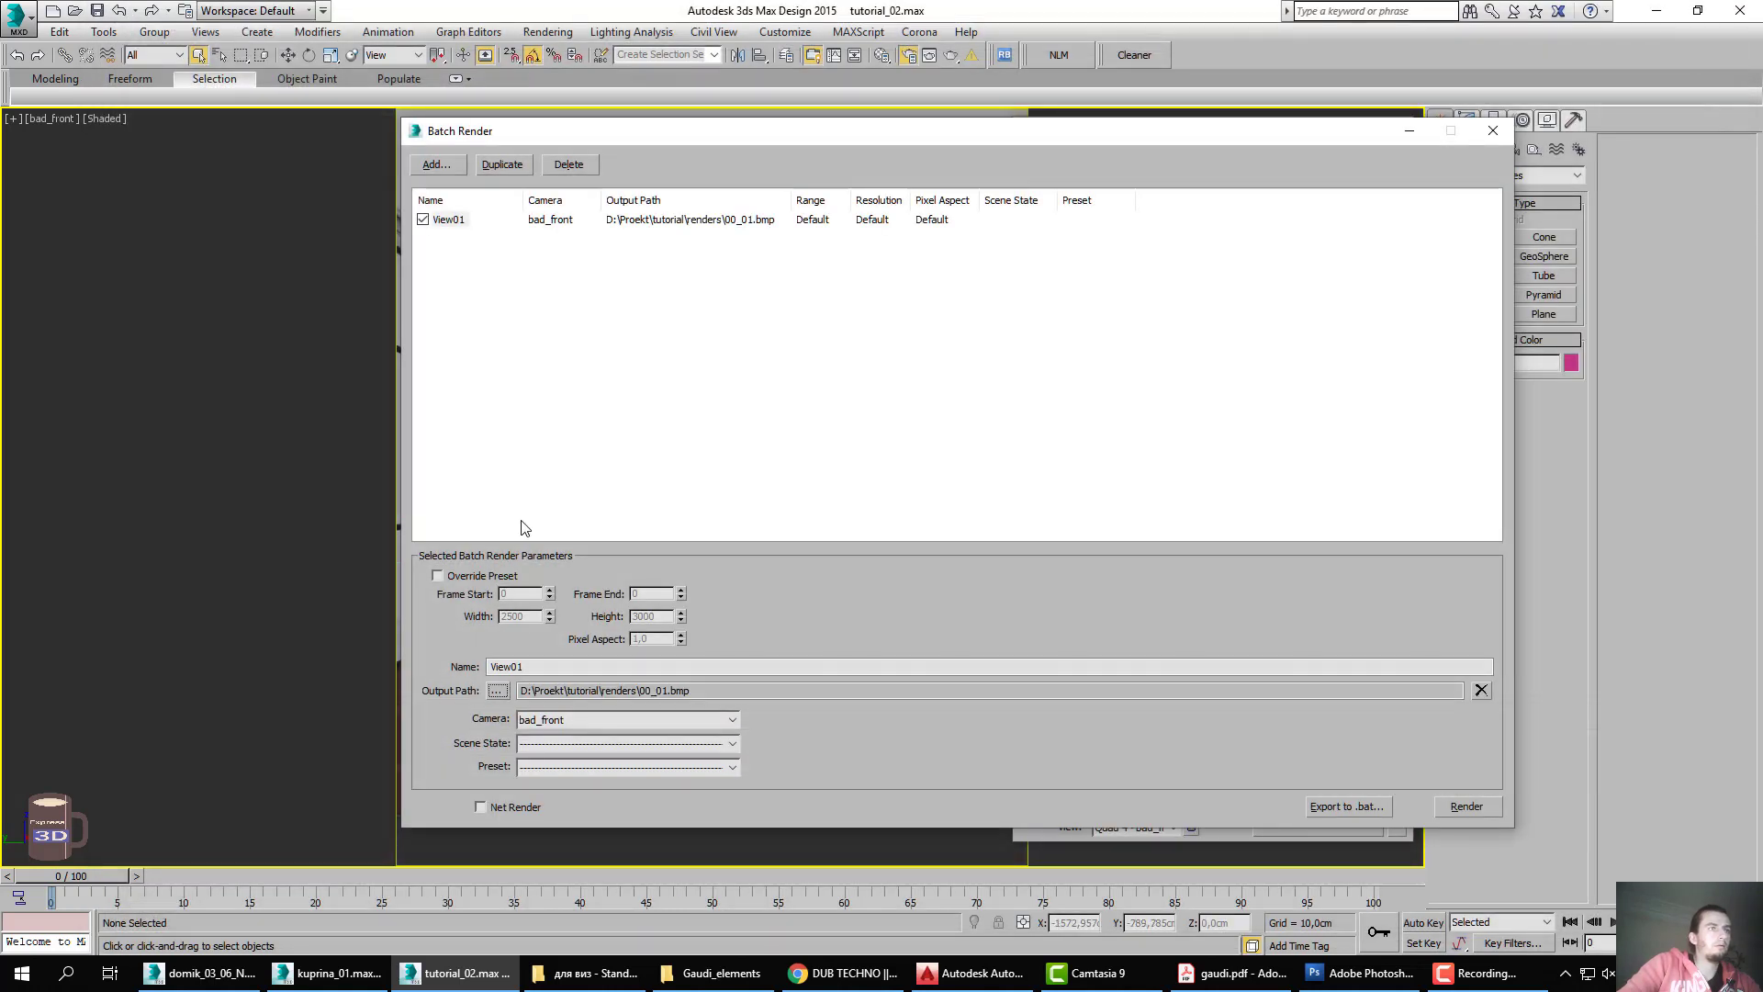
click(1491, 134)
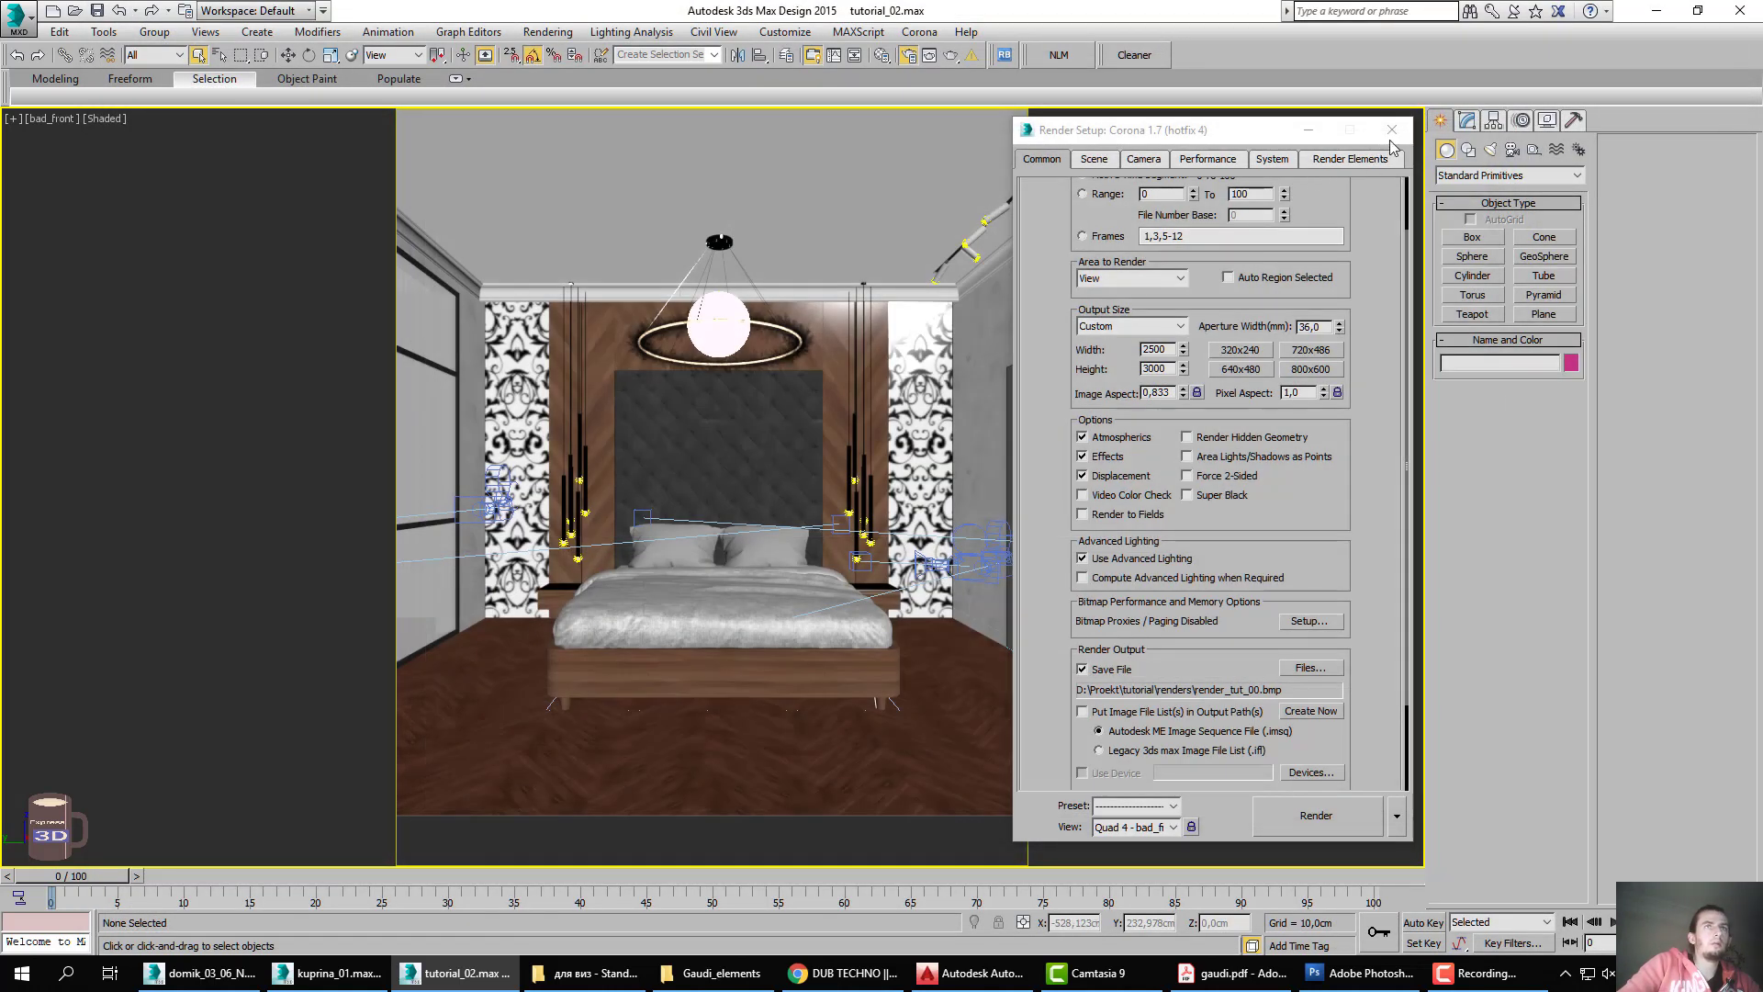
Close Render Setup, save the scene, reset to empty, and reopen tutorial_02.max from recent documents.
click(1394, 129)
key(ctrl+s)
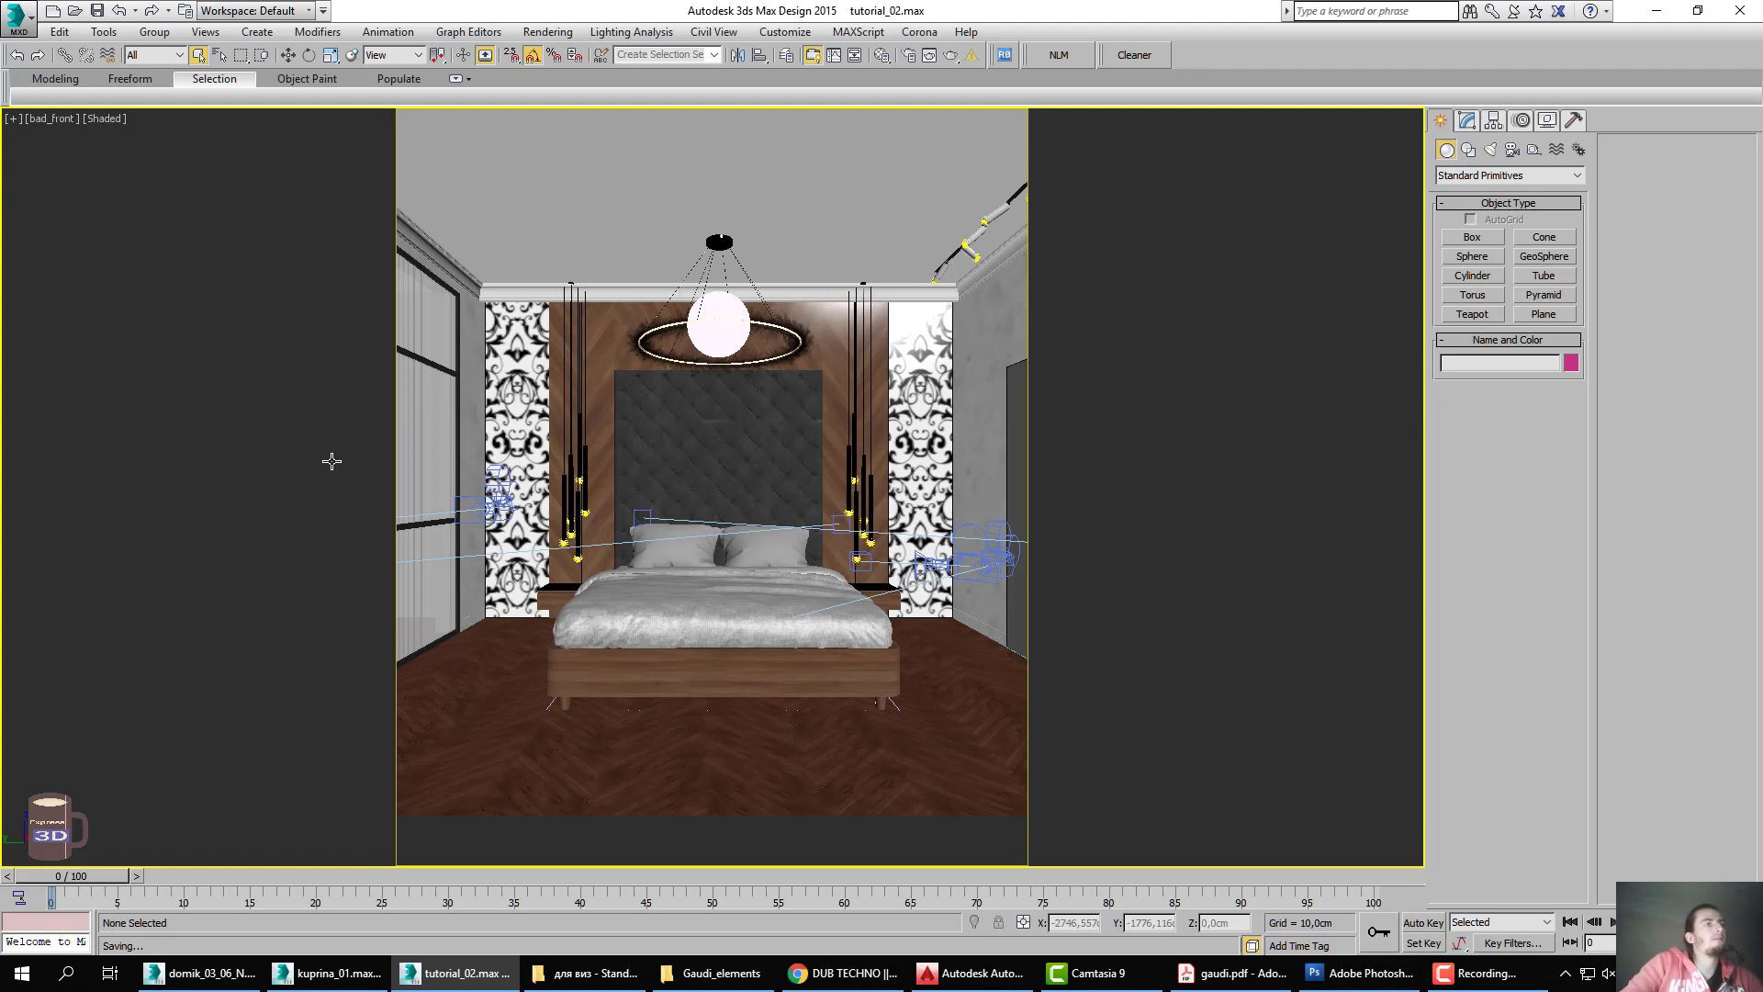
click(15, 16)
click(41, 183)
click(822, 528)
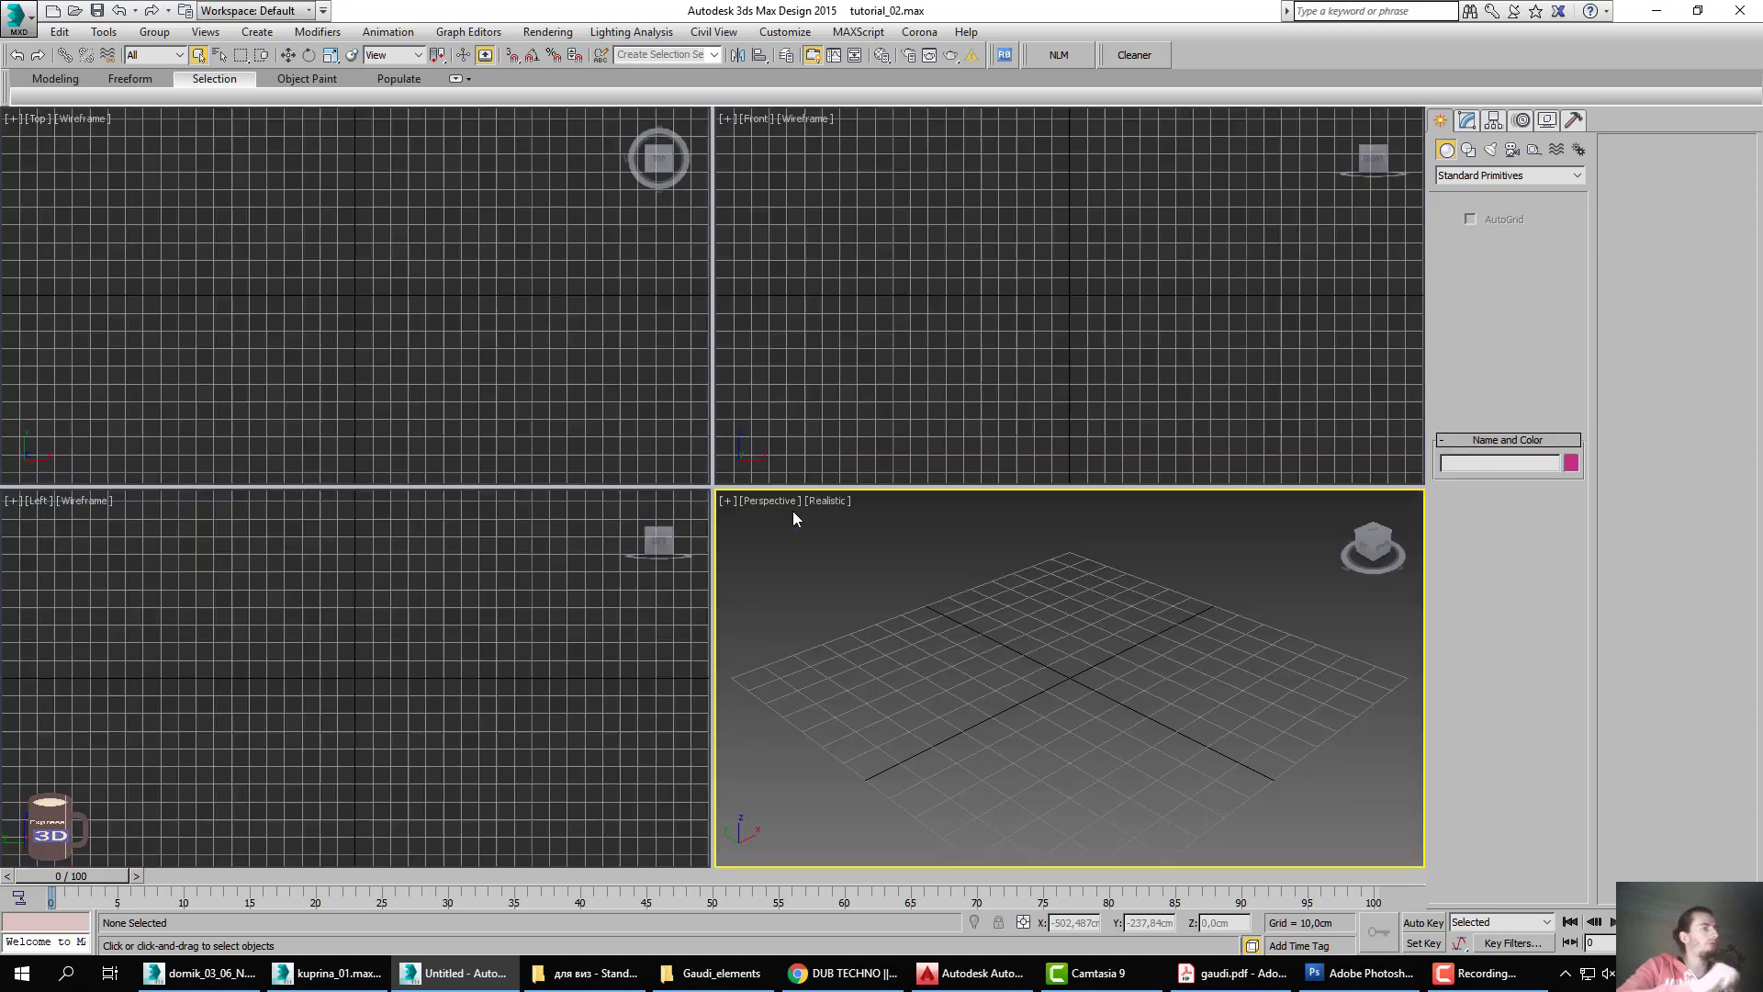
click(5, 14)
click(198, 118)
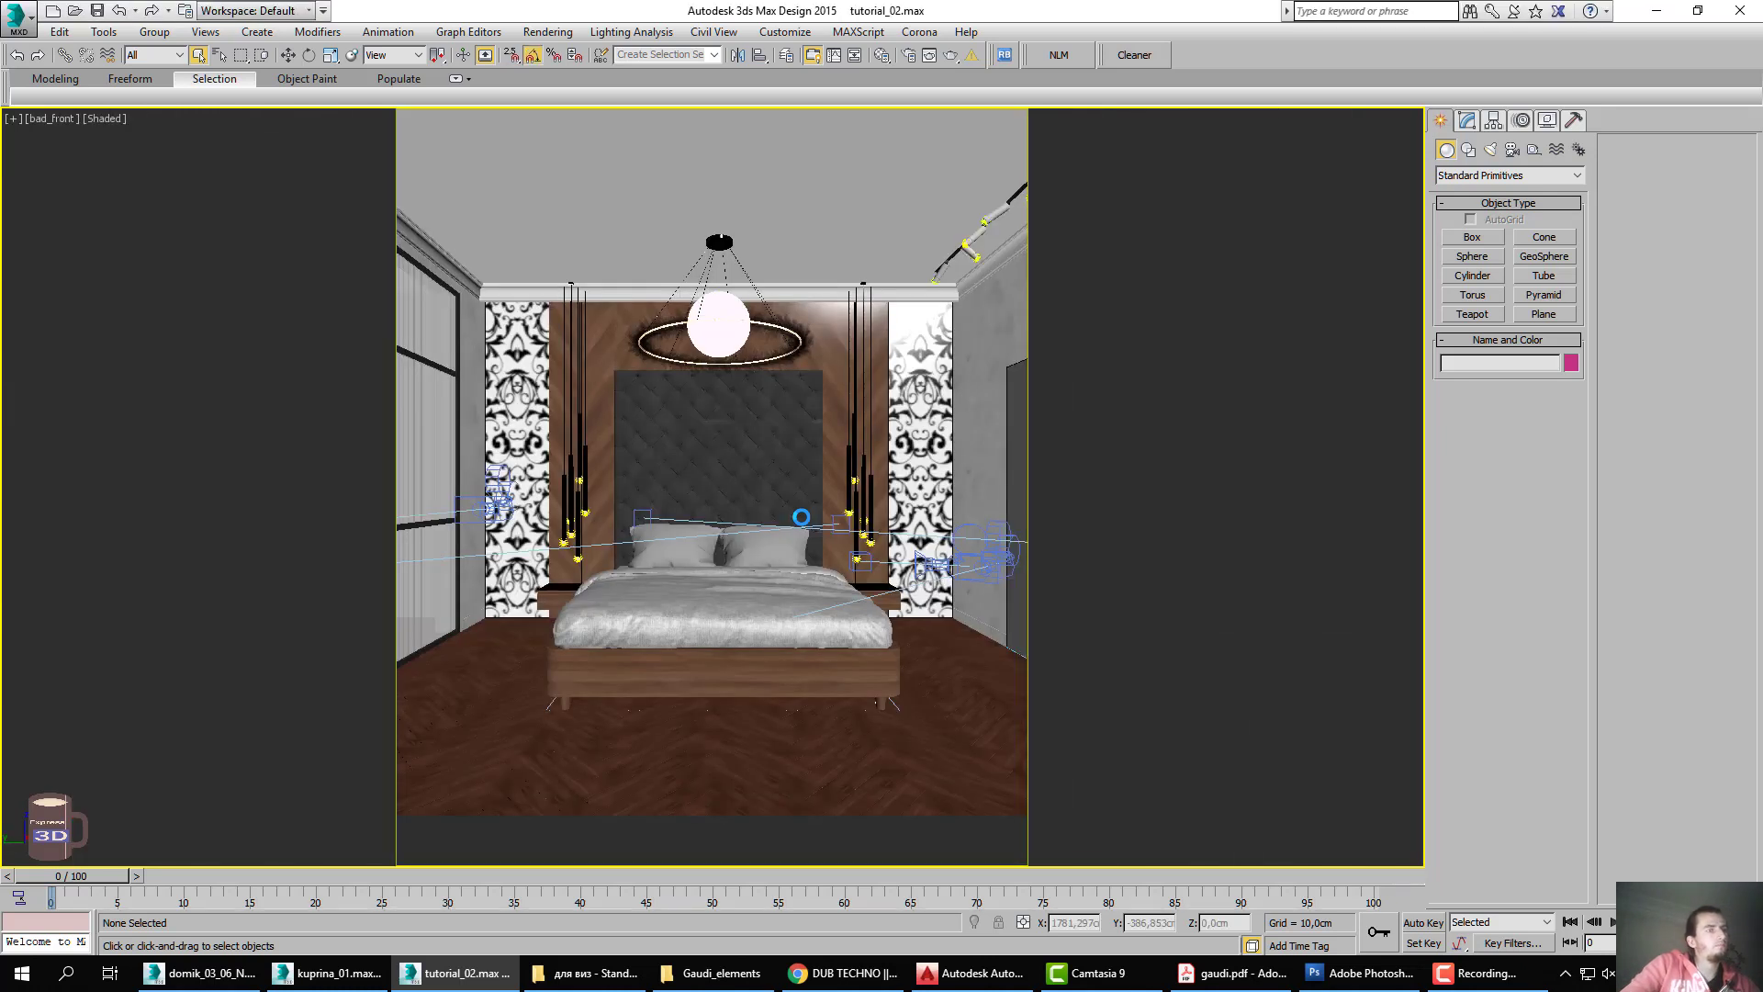
Run Prune Scene to clear garbage, memory, animation layers and empty layers, then resave.
click(975, 56)
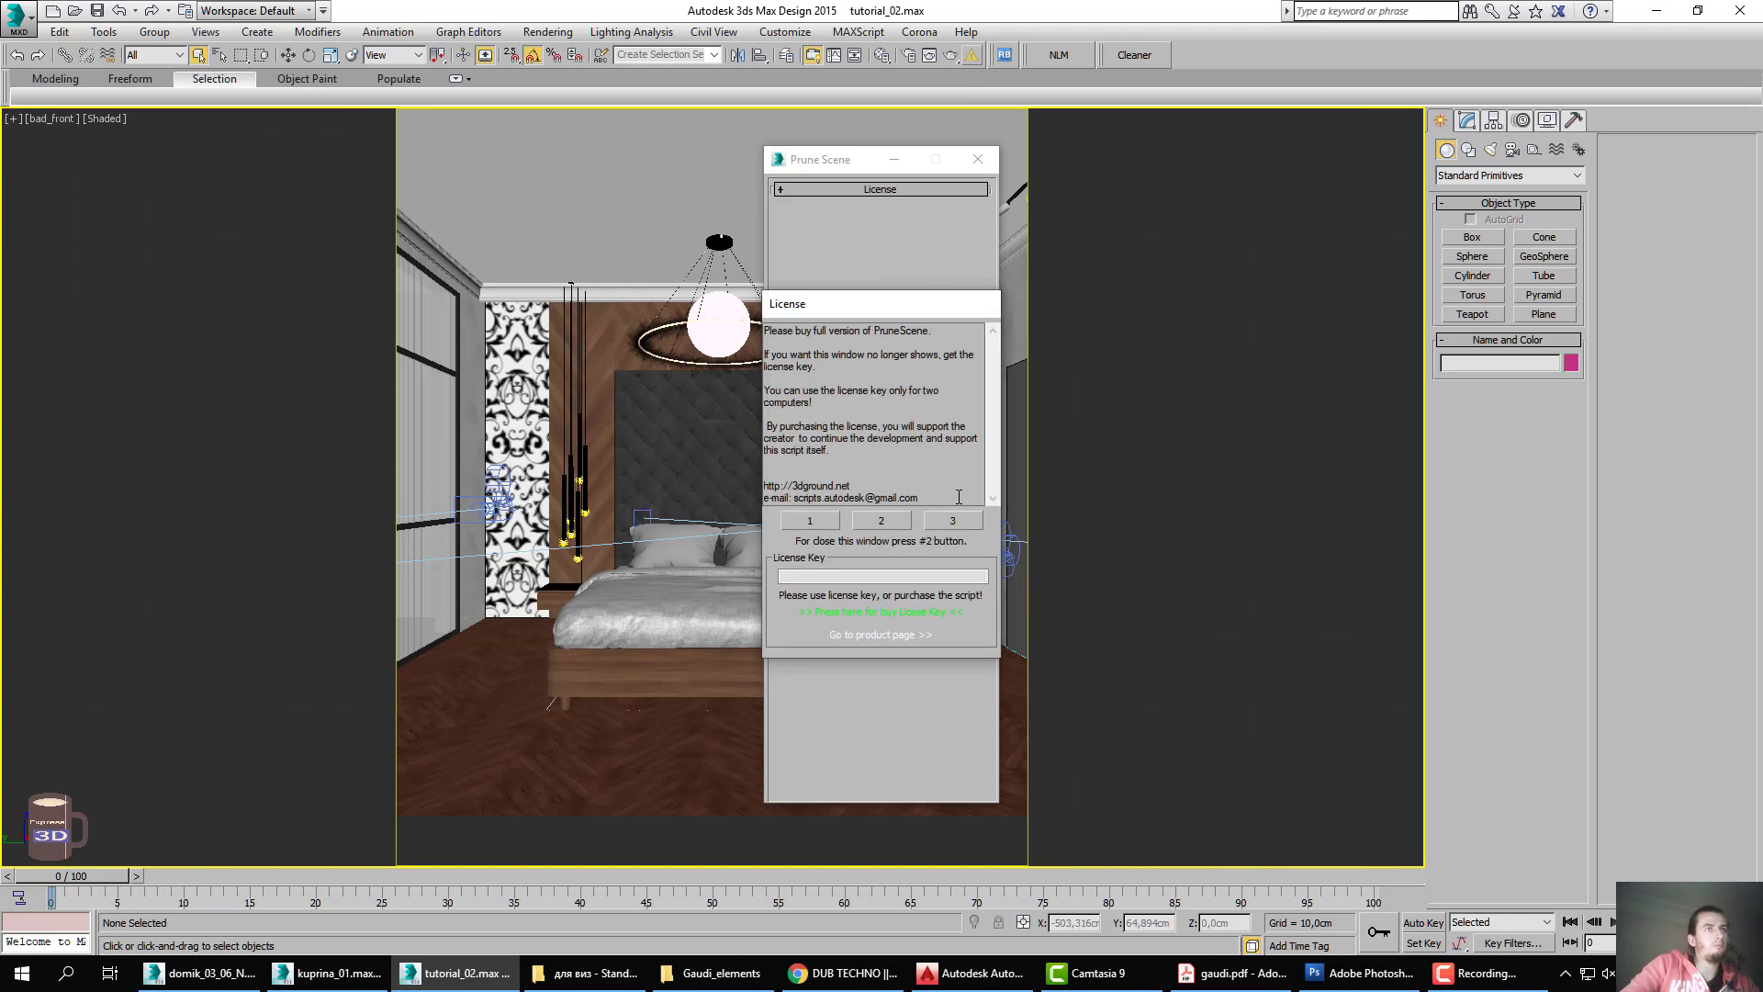
click(883, 521)
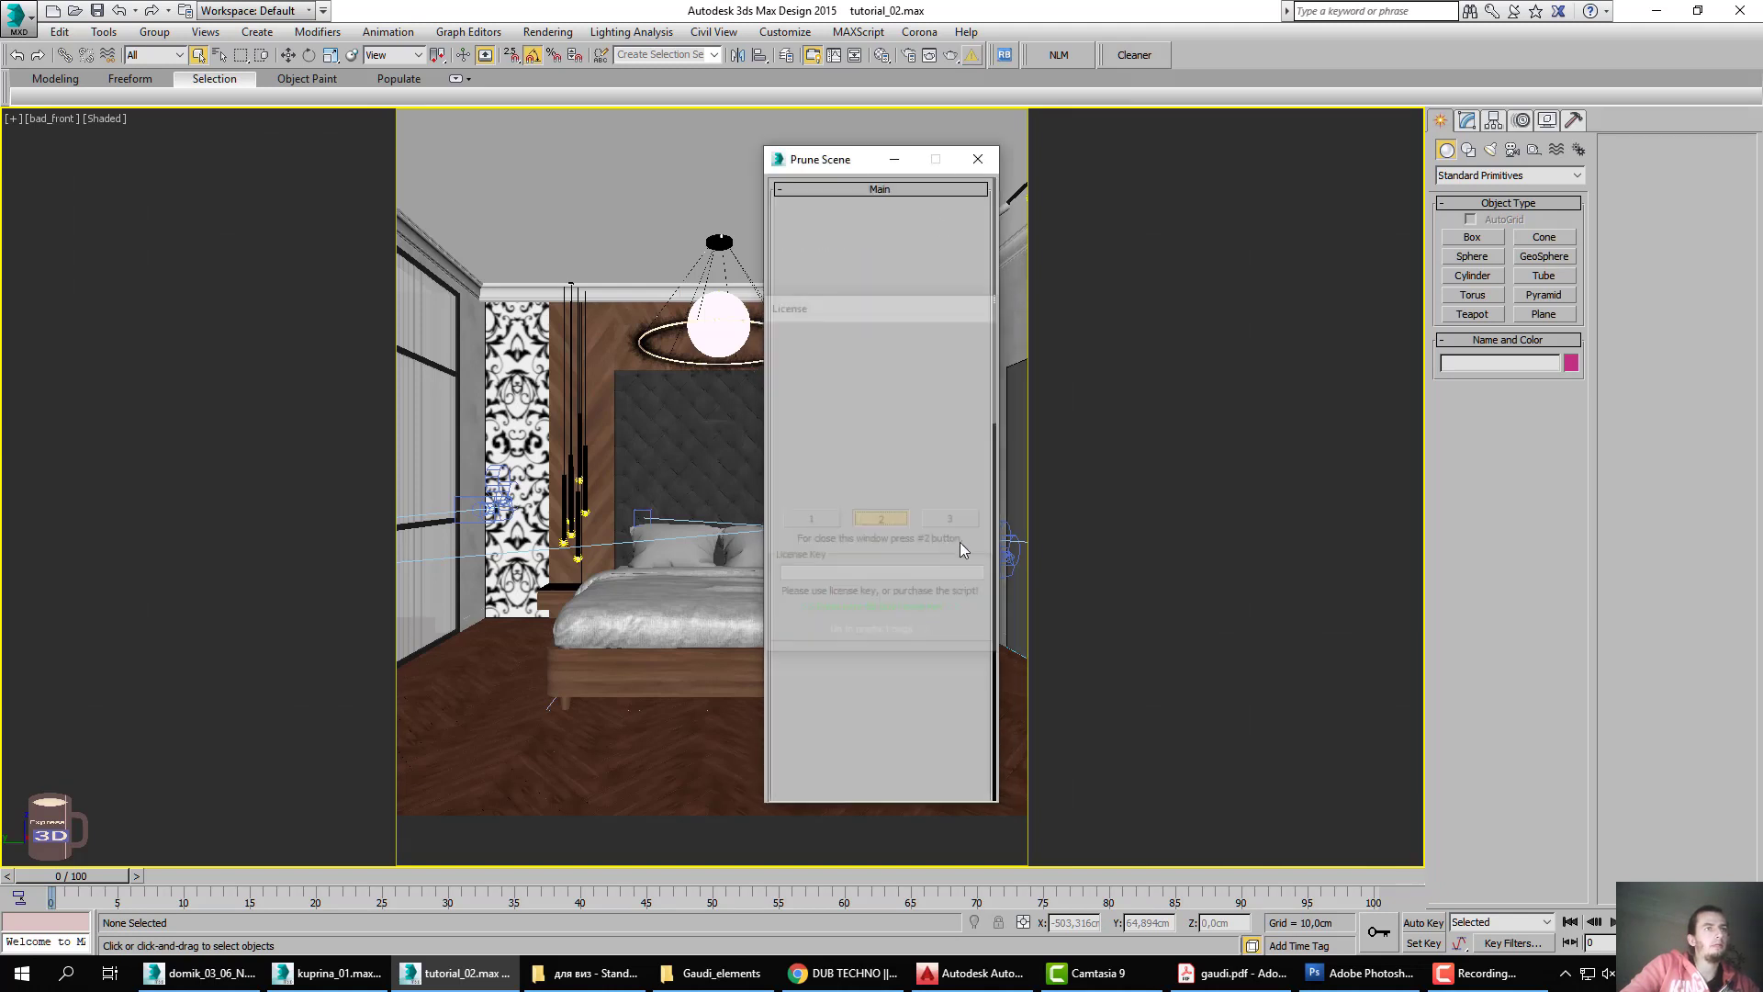
click(909, 489)
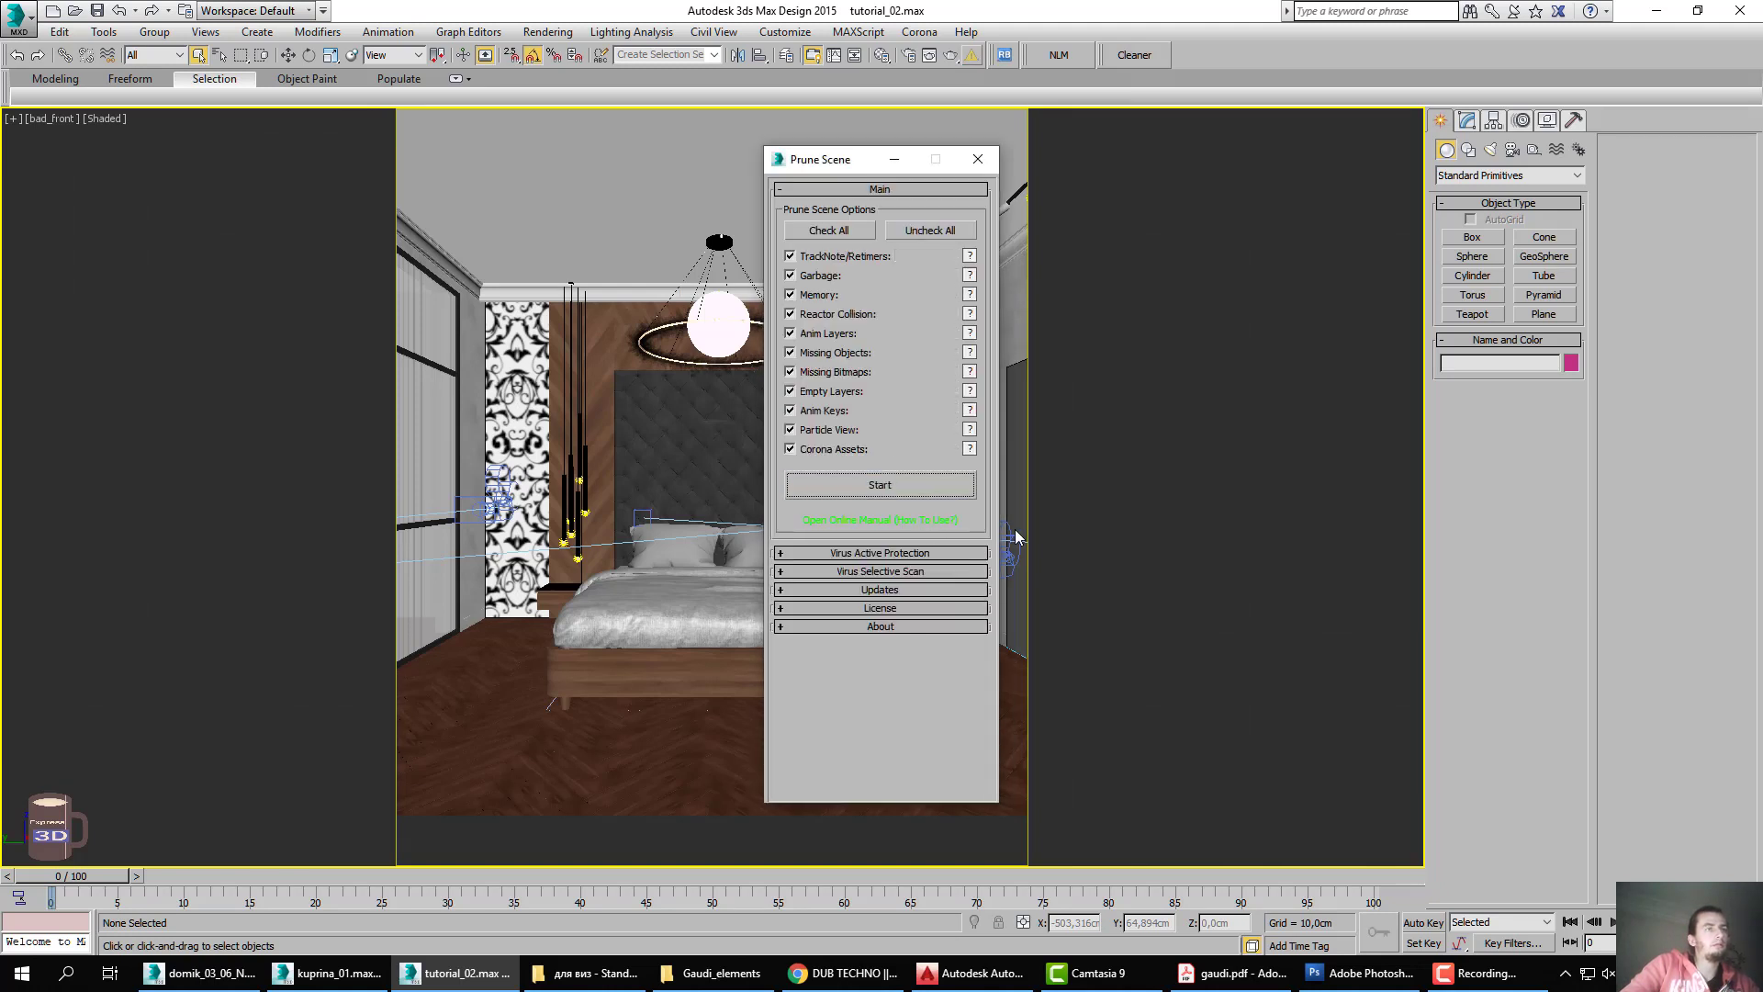
click(978, 159)
key(ctrl+s)
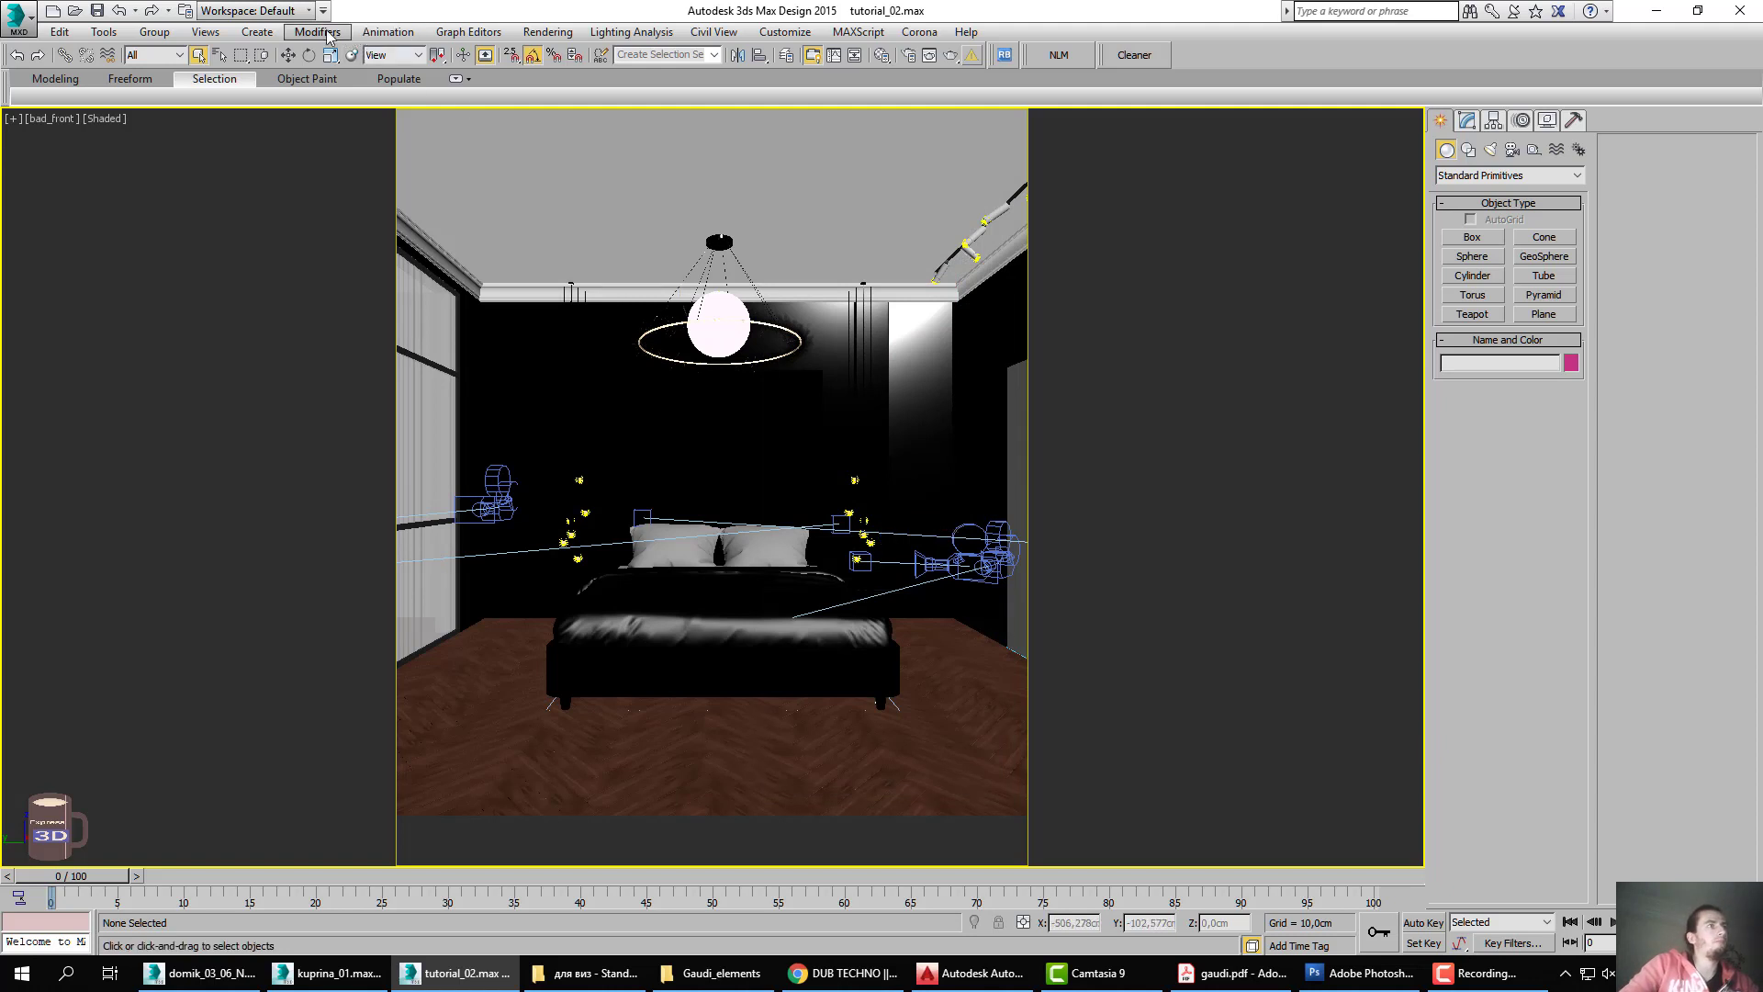
In Batch Render, add a View02 job using the bad_main camera.
click(548, 32)
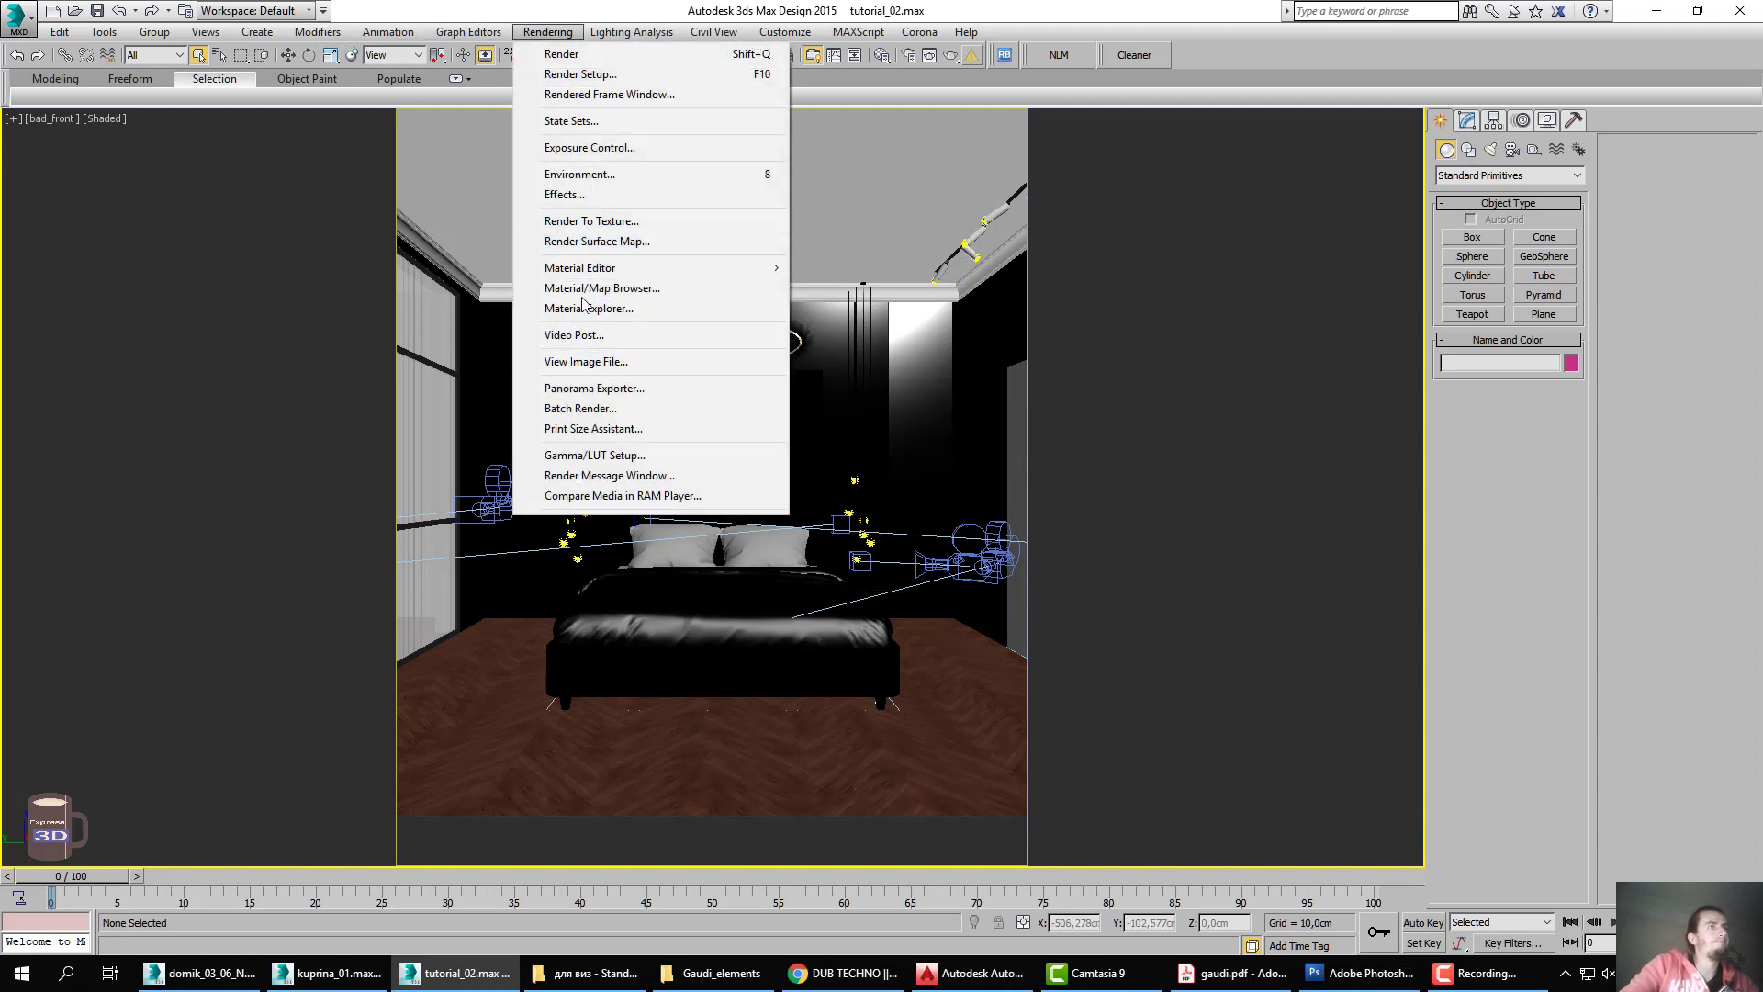
click(580, 408)
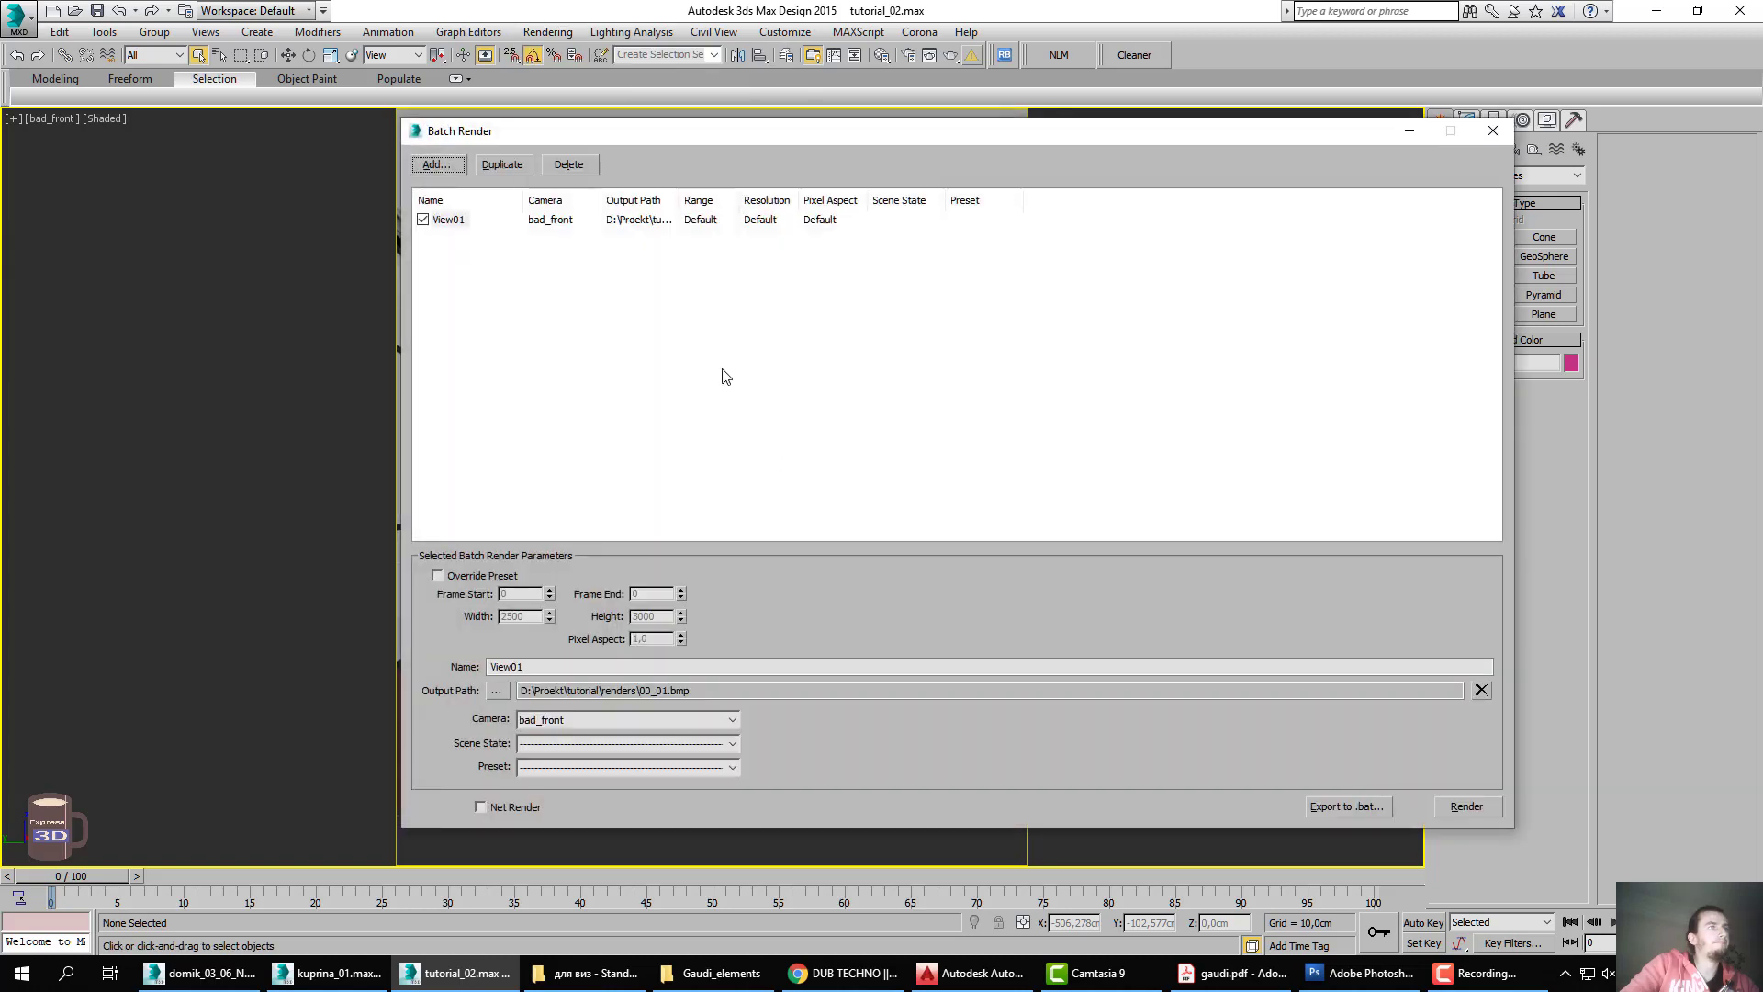
click(458, 172)
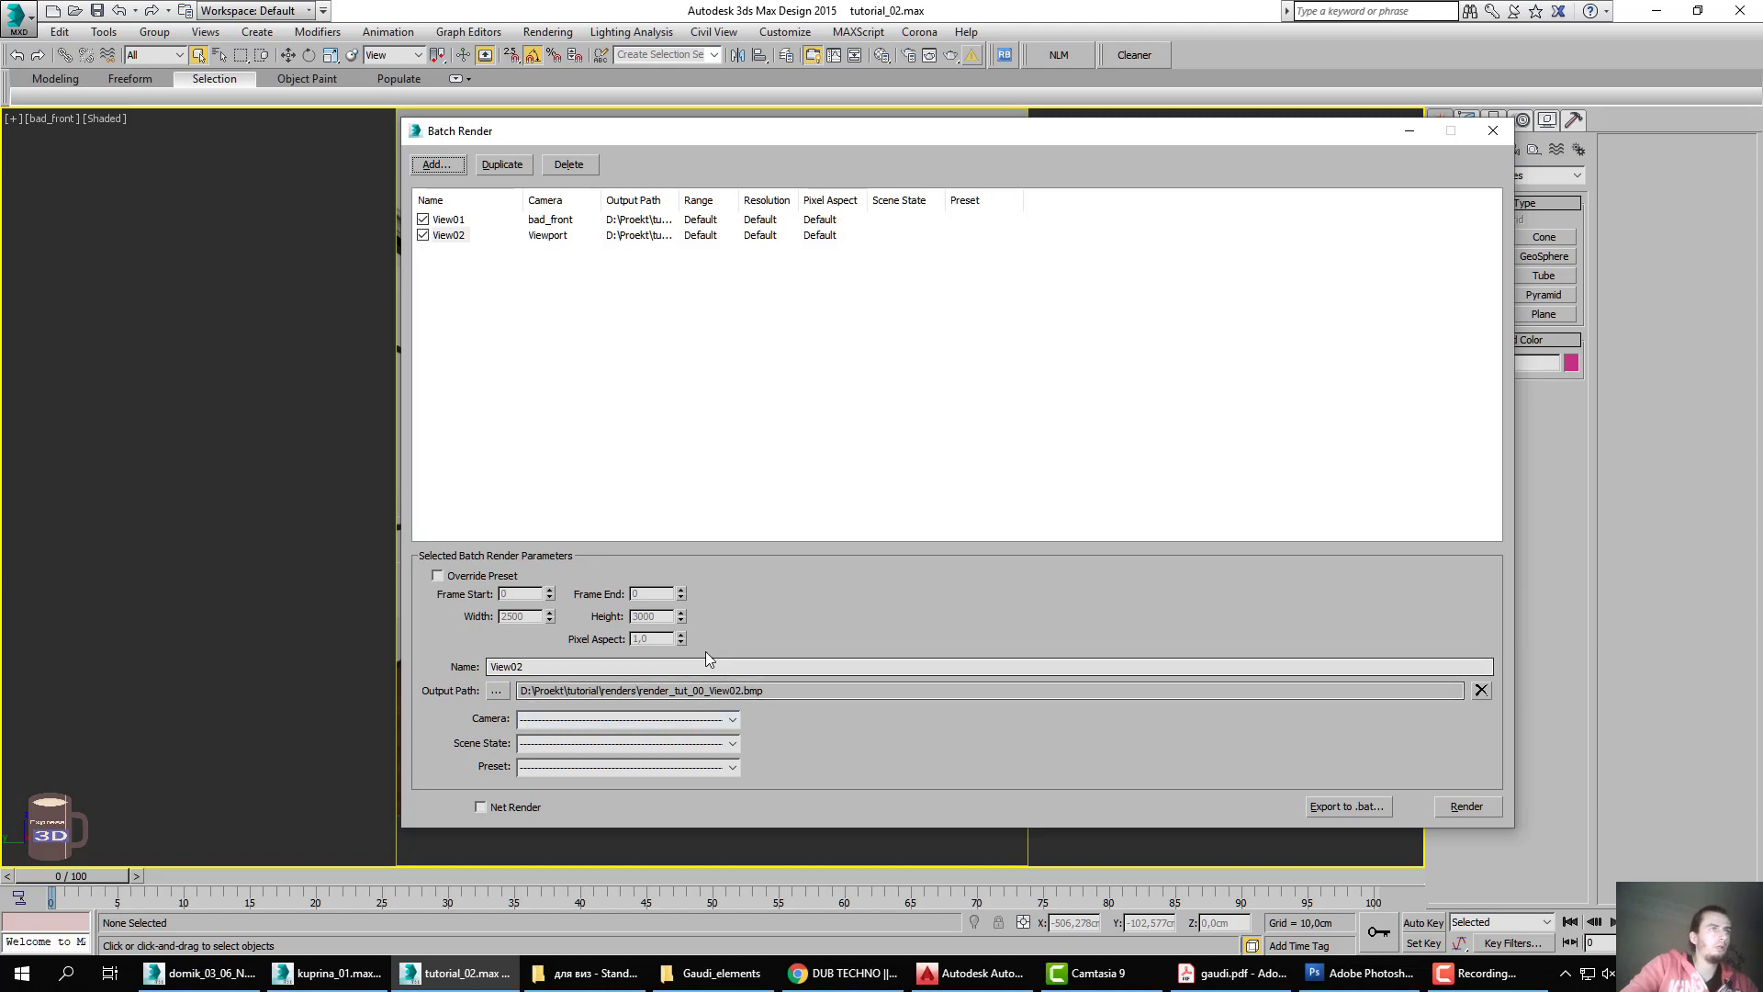
click(503, 698)
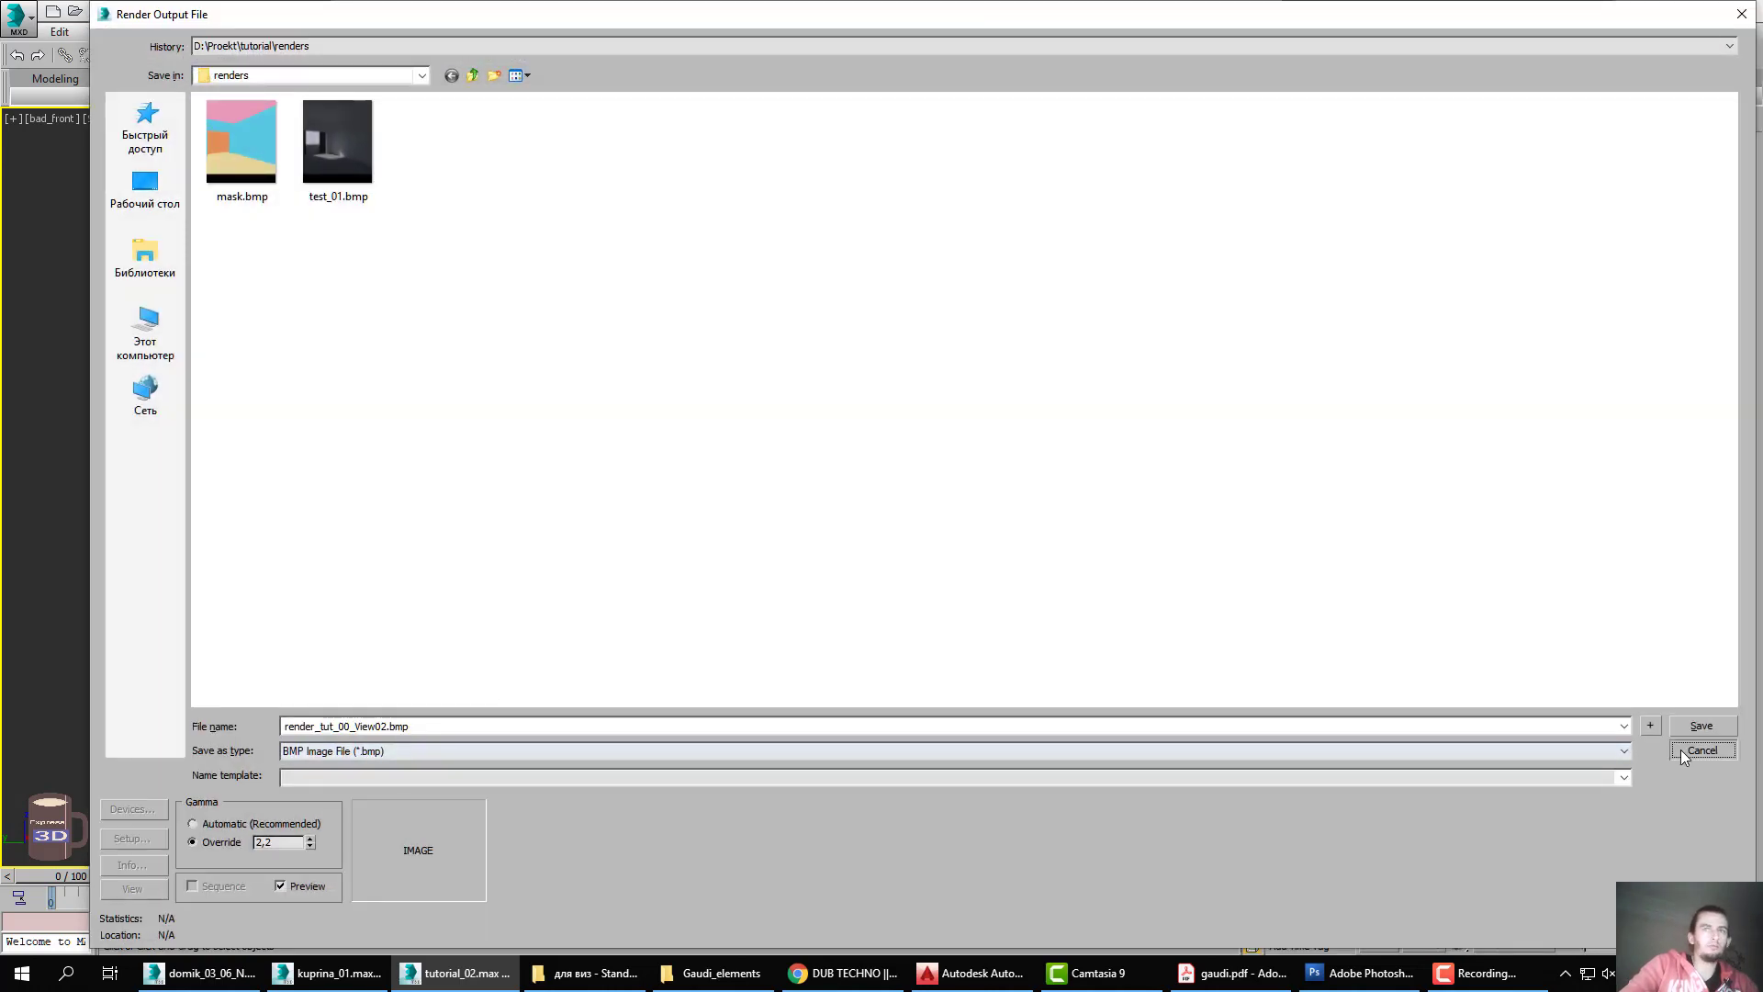
click(1681, 749)
click(448, 220)
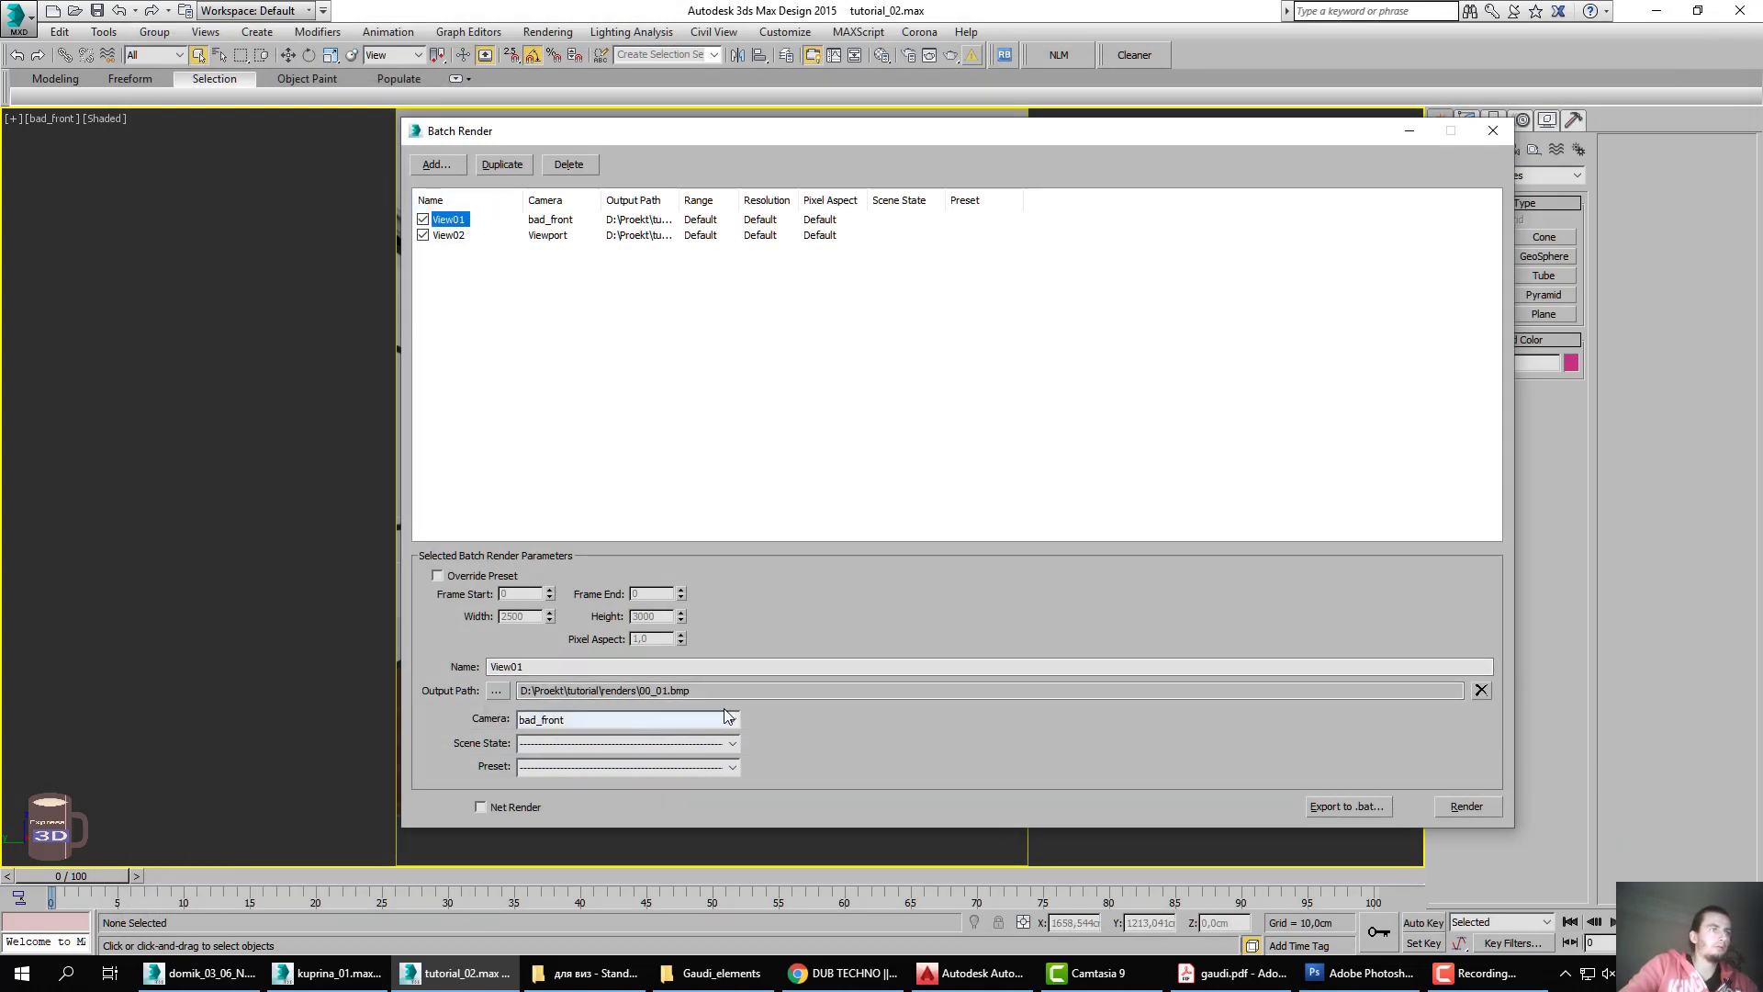
click(448, 236)
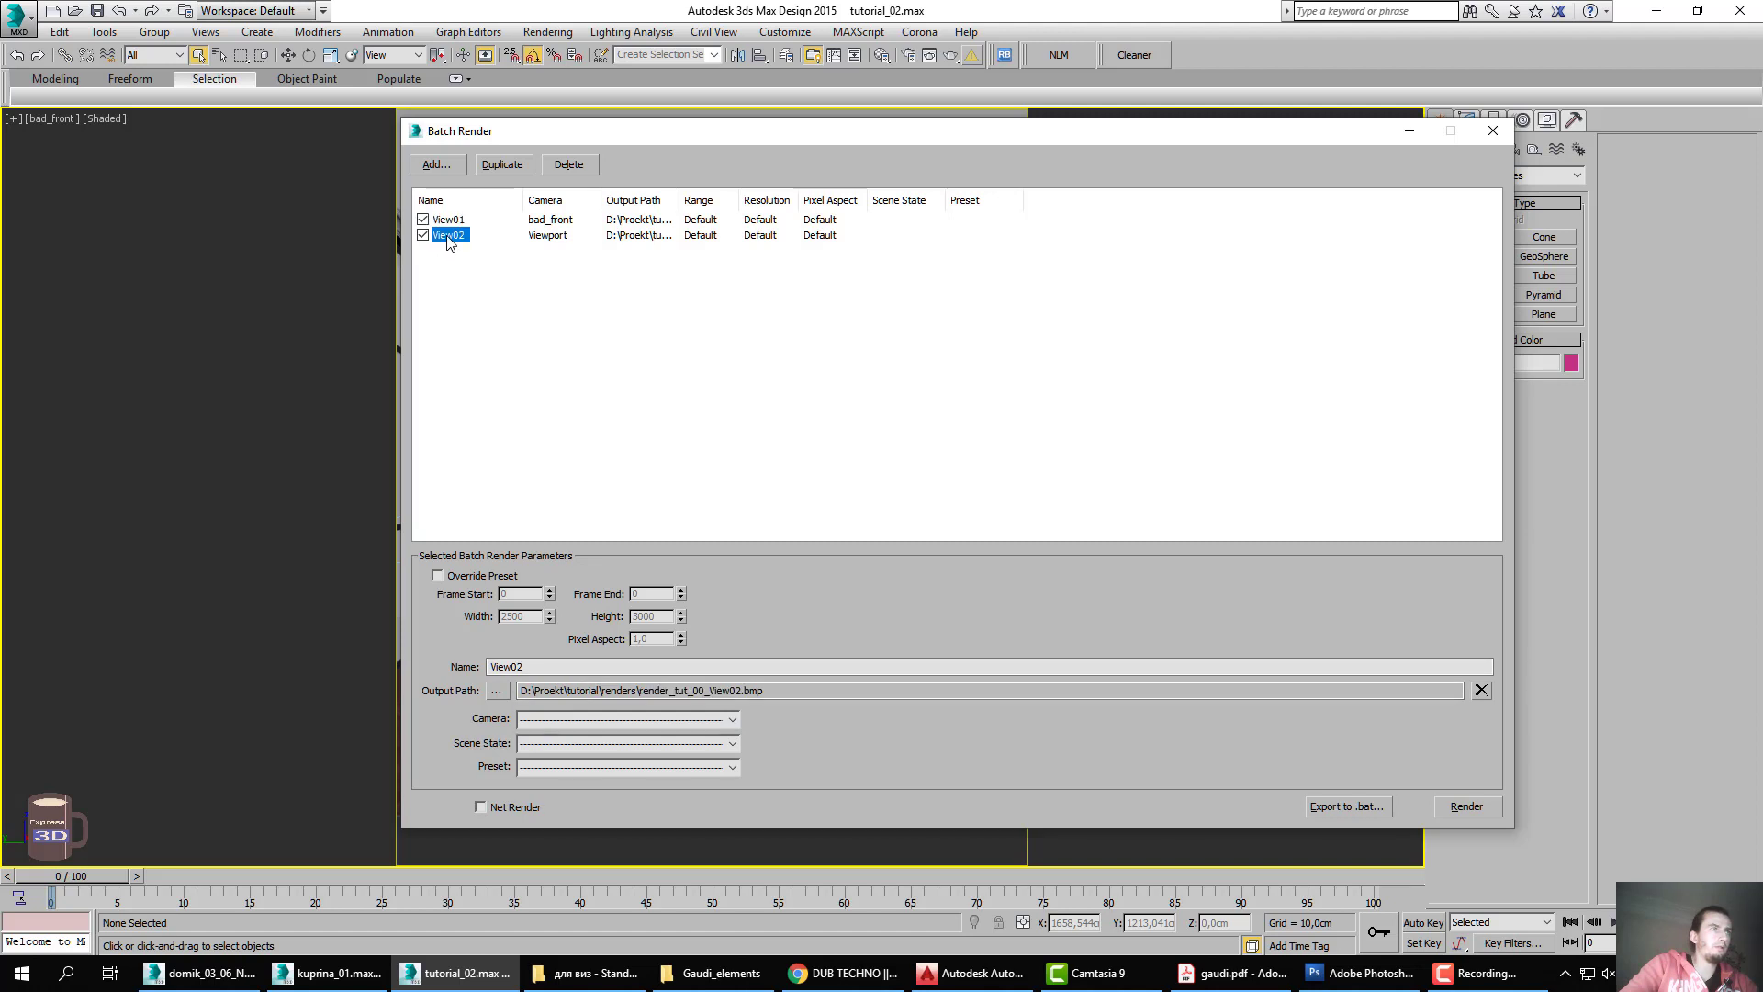
click(565, 719)
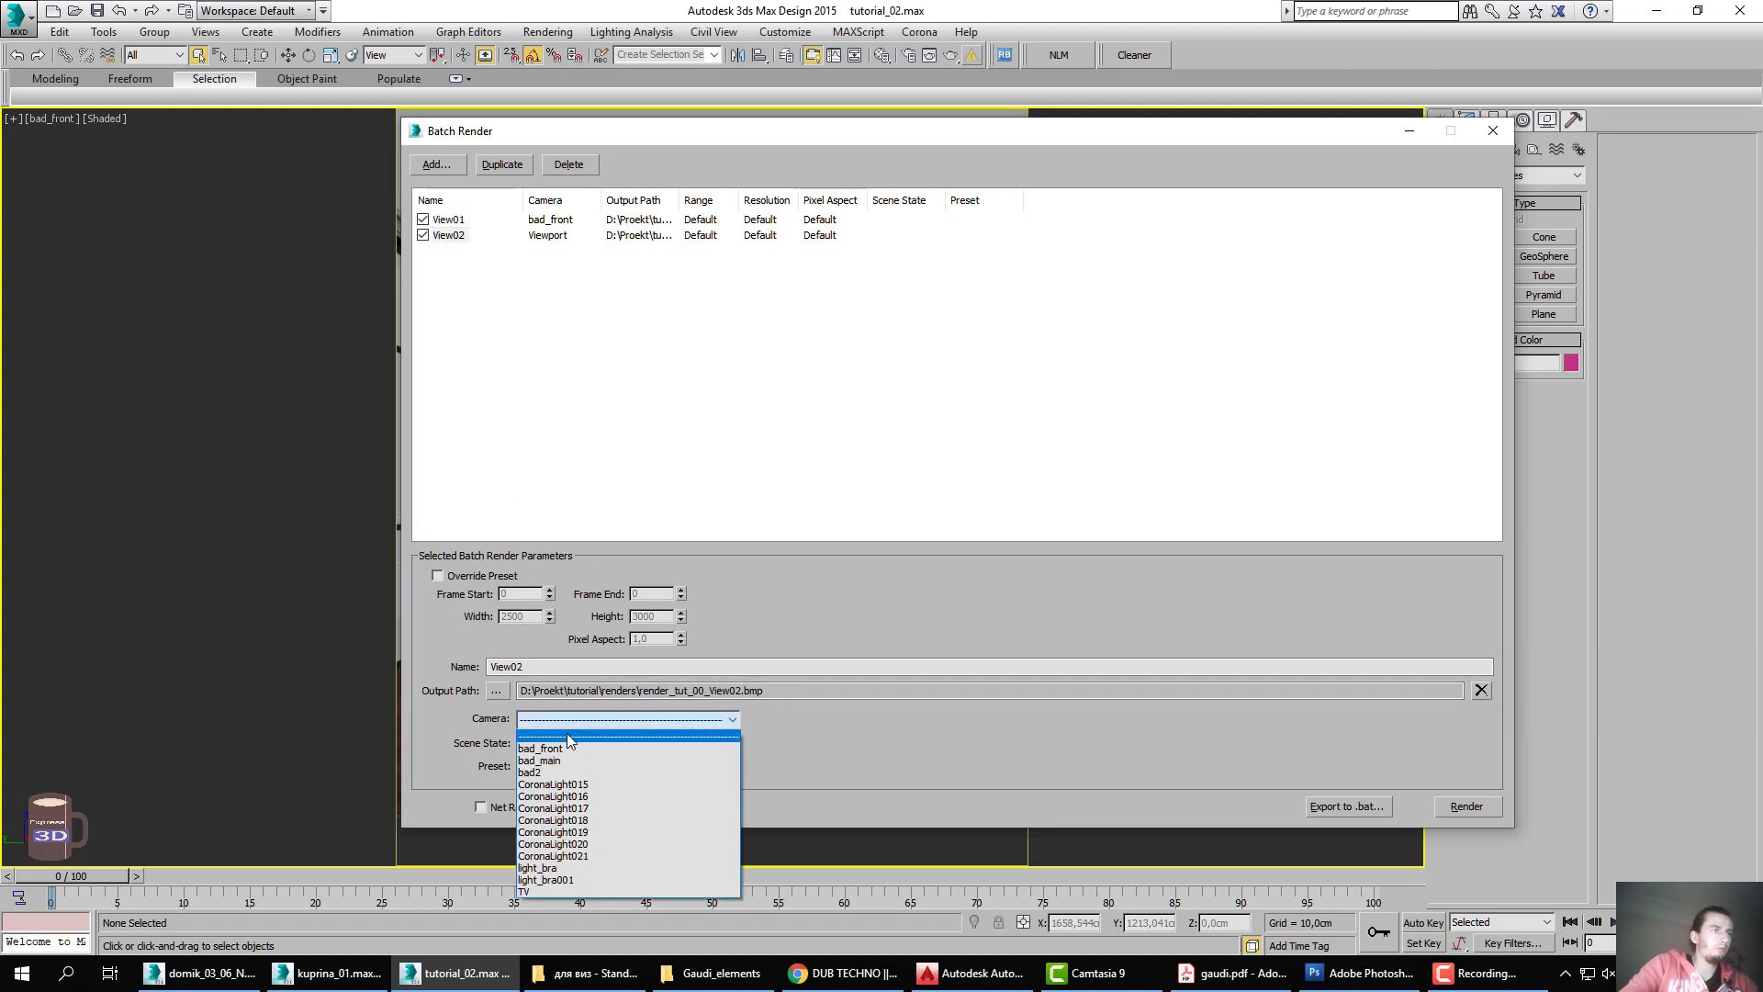
click(567, 761)
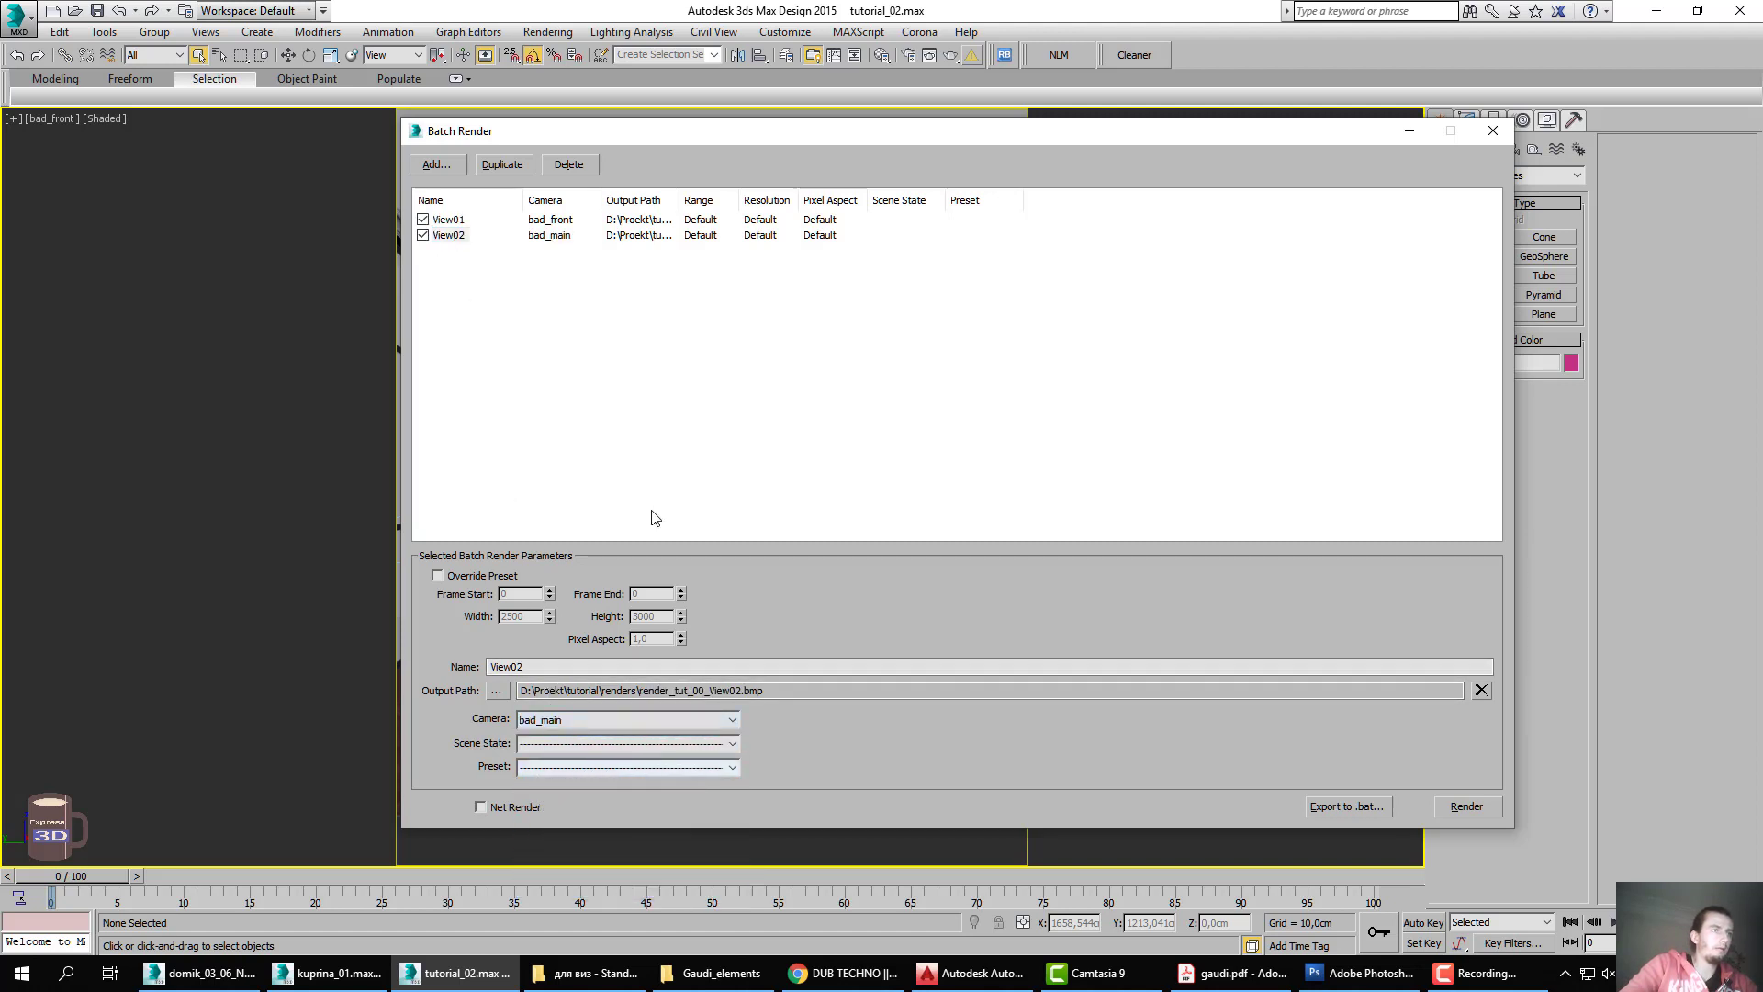
Add View03–View06 jobs with cameras bad2, light_bra, light_bra001 and TV.
click(437, 163)
click(588, 721)
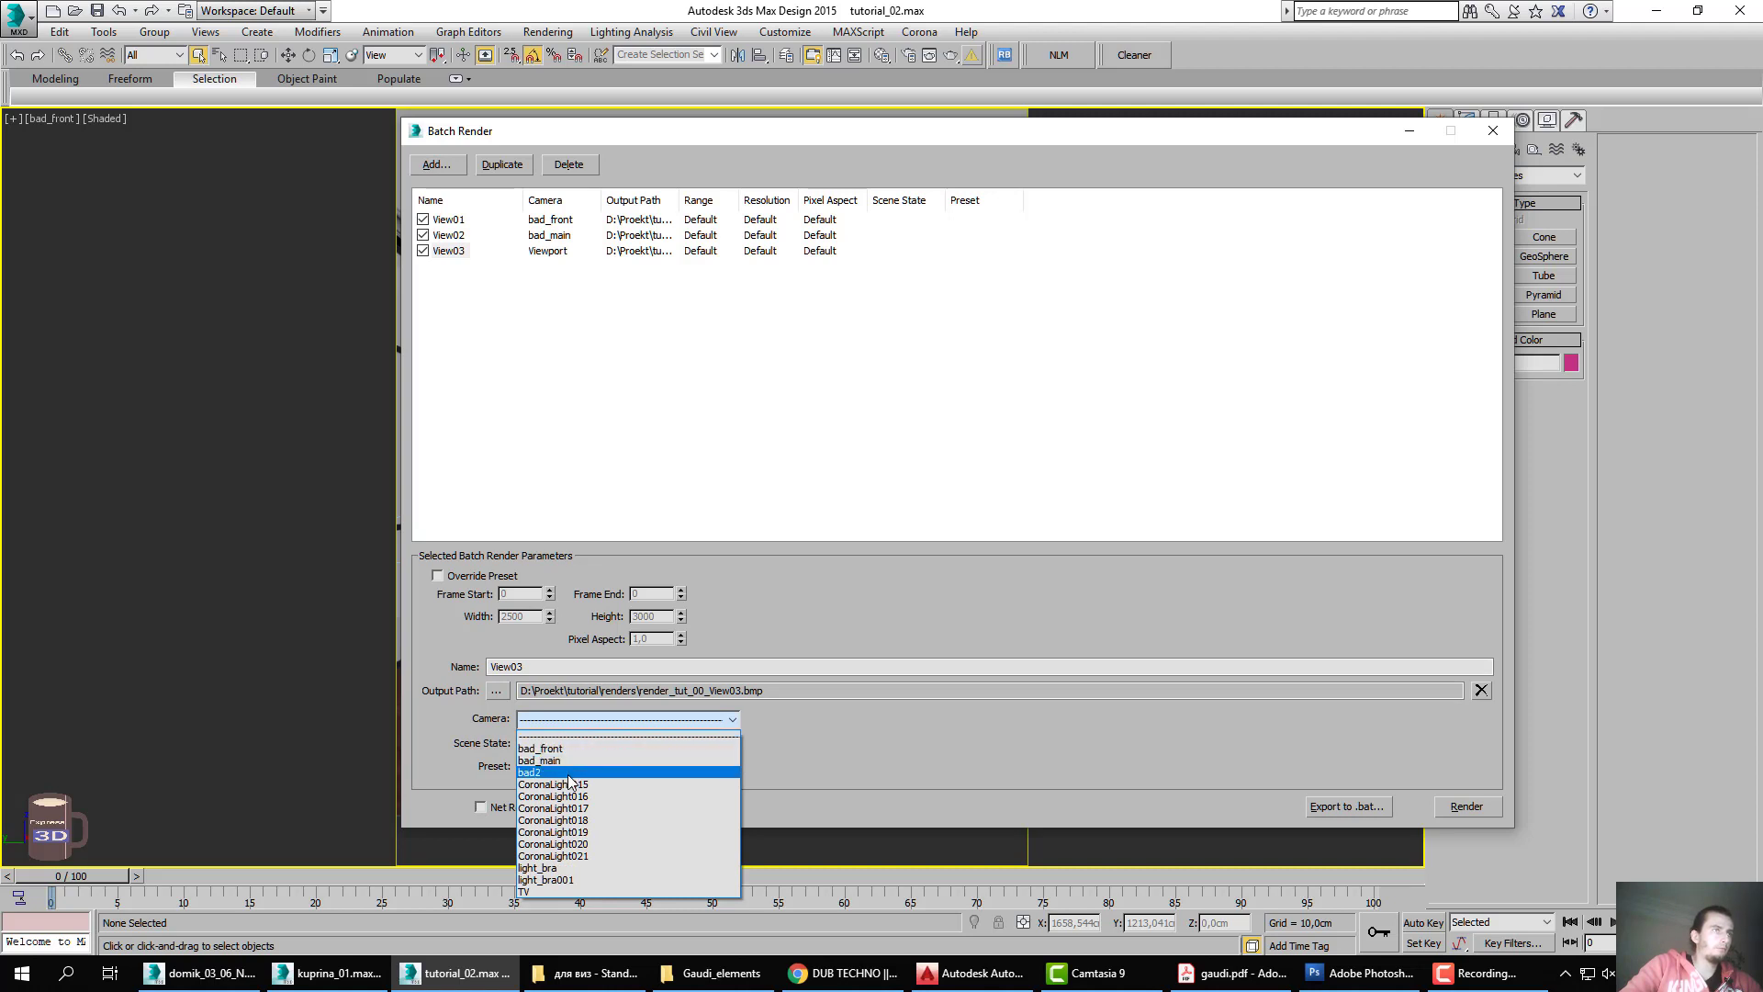
click(569, 773)
click(437, 164)
click(555, 721)
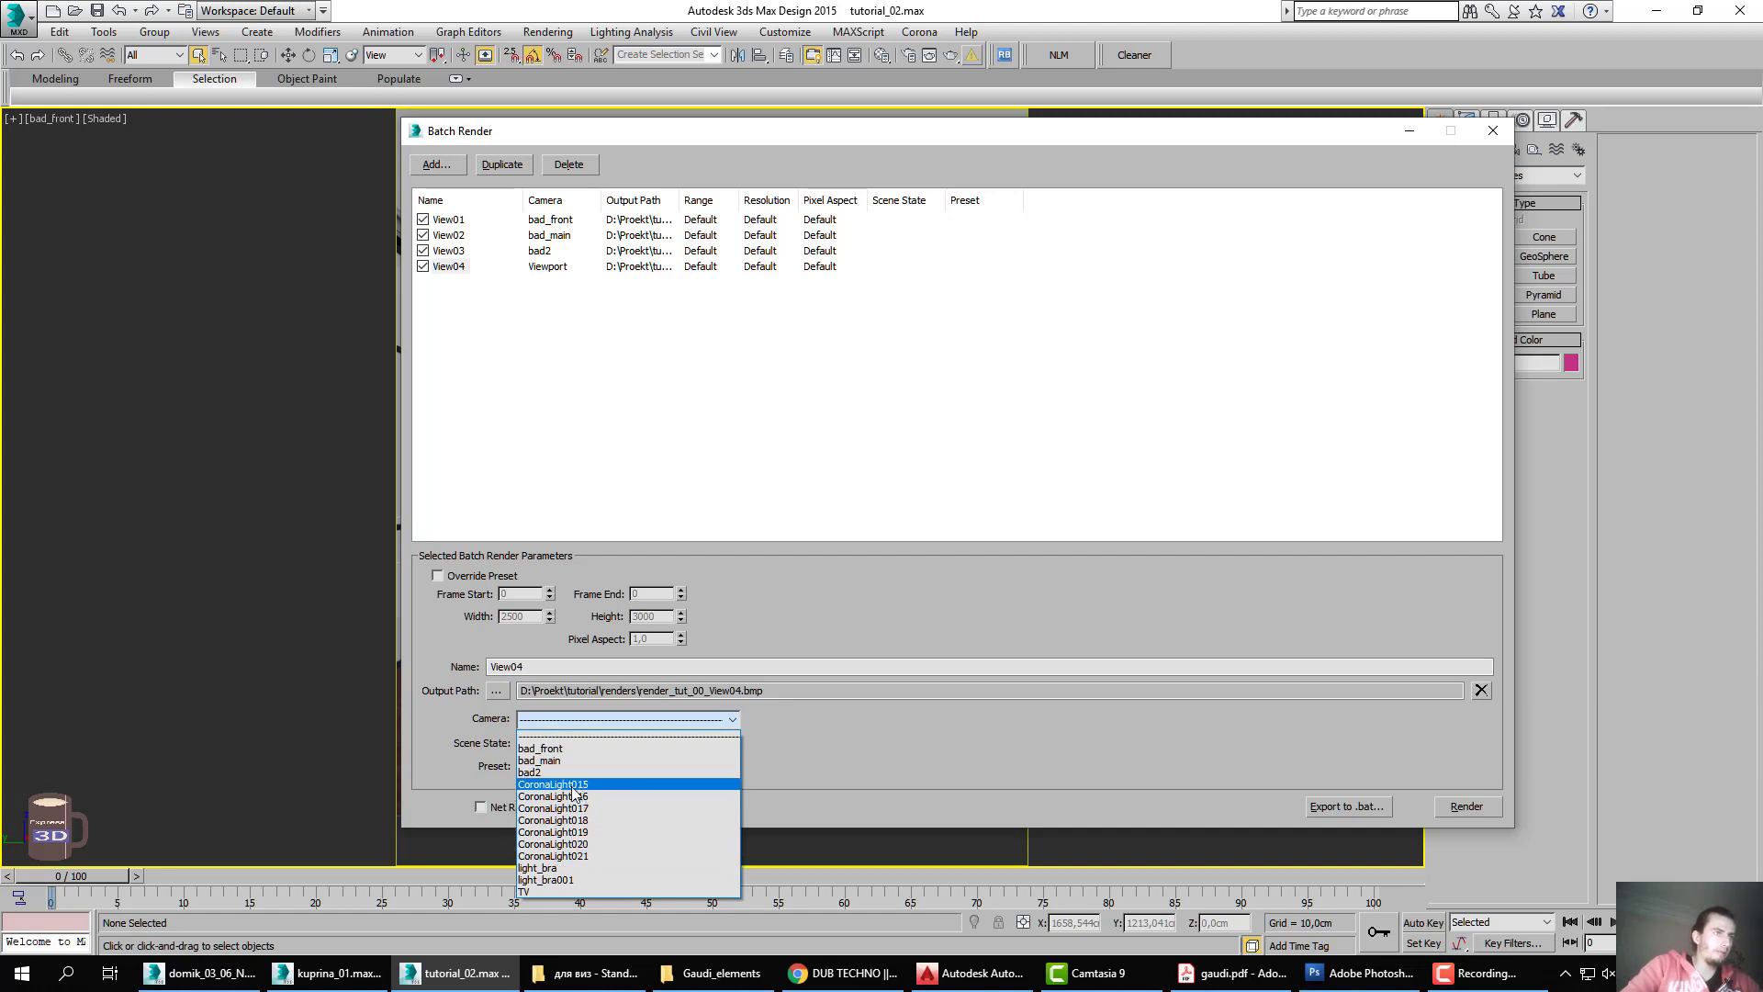
click(572, 869)
click(436, 165)
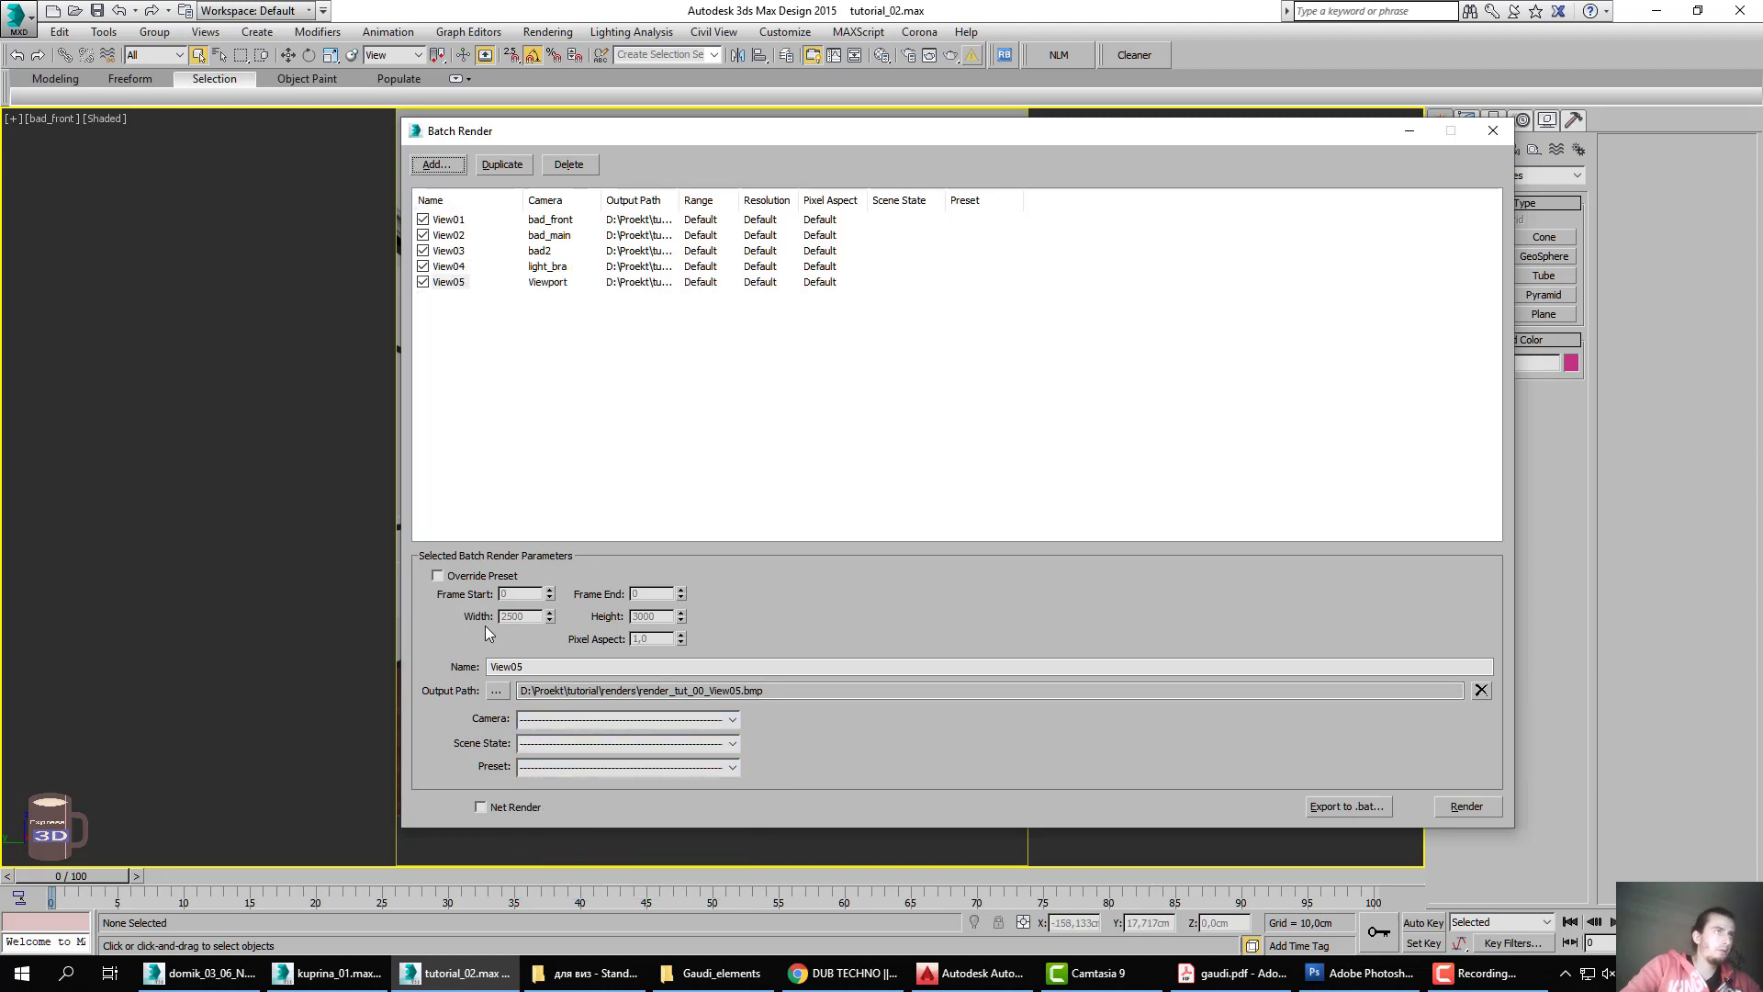
click(555, 722)
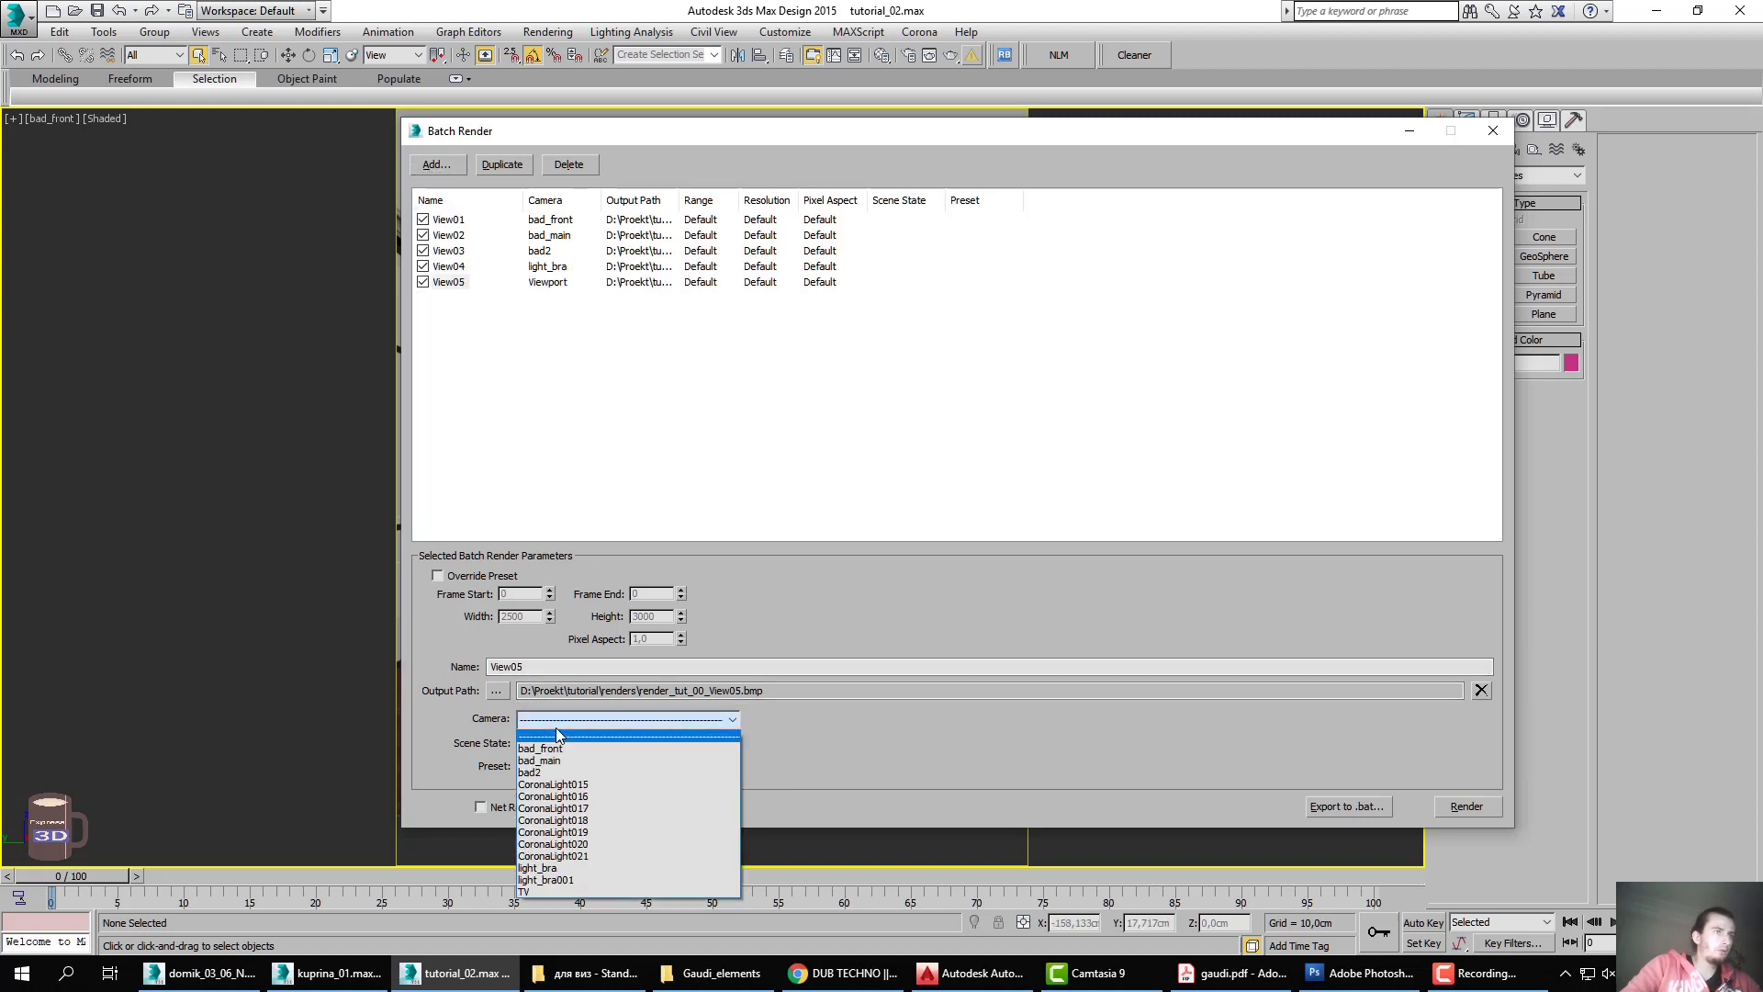
click(573, 882)
click(436, 165)
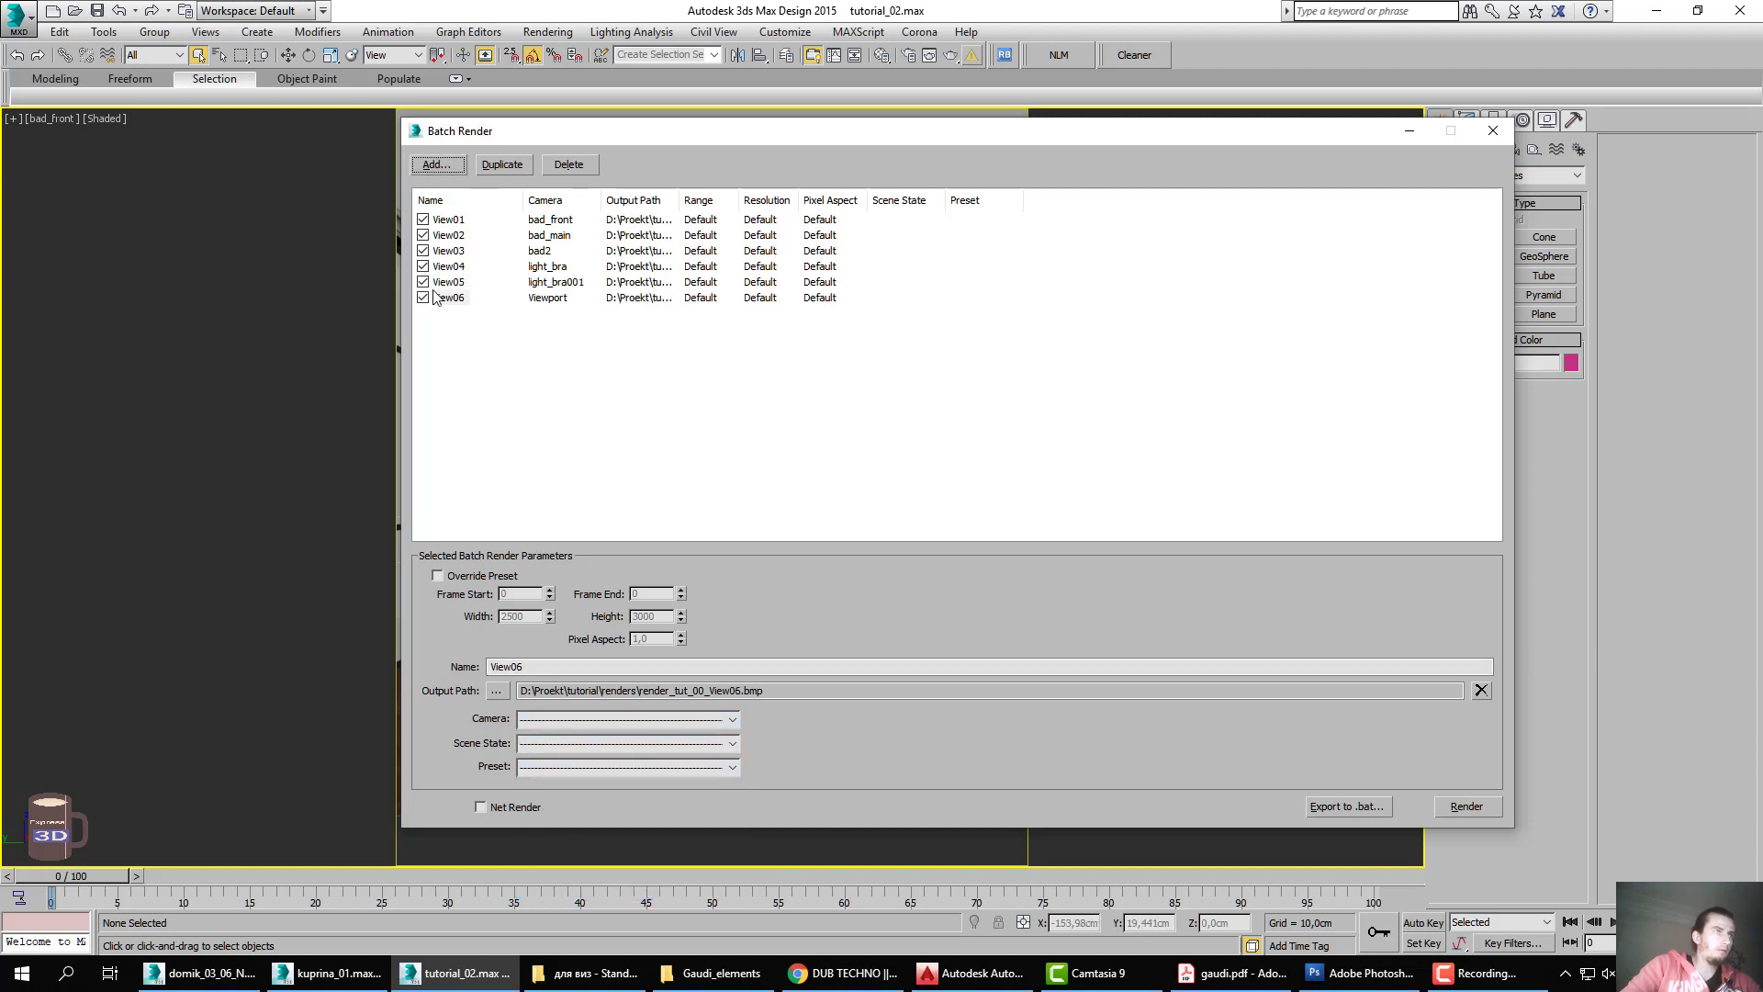
click(555, 722)
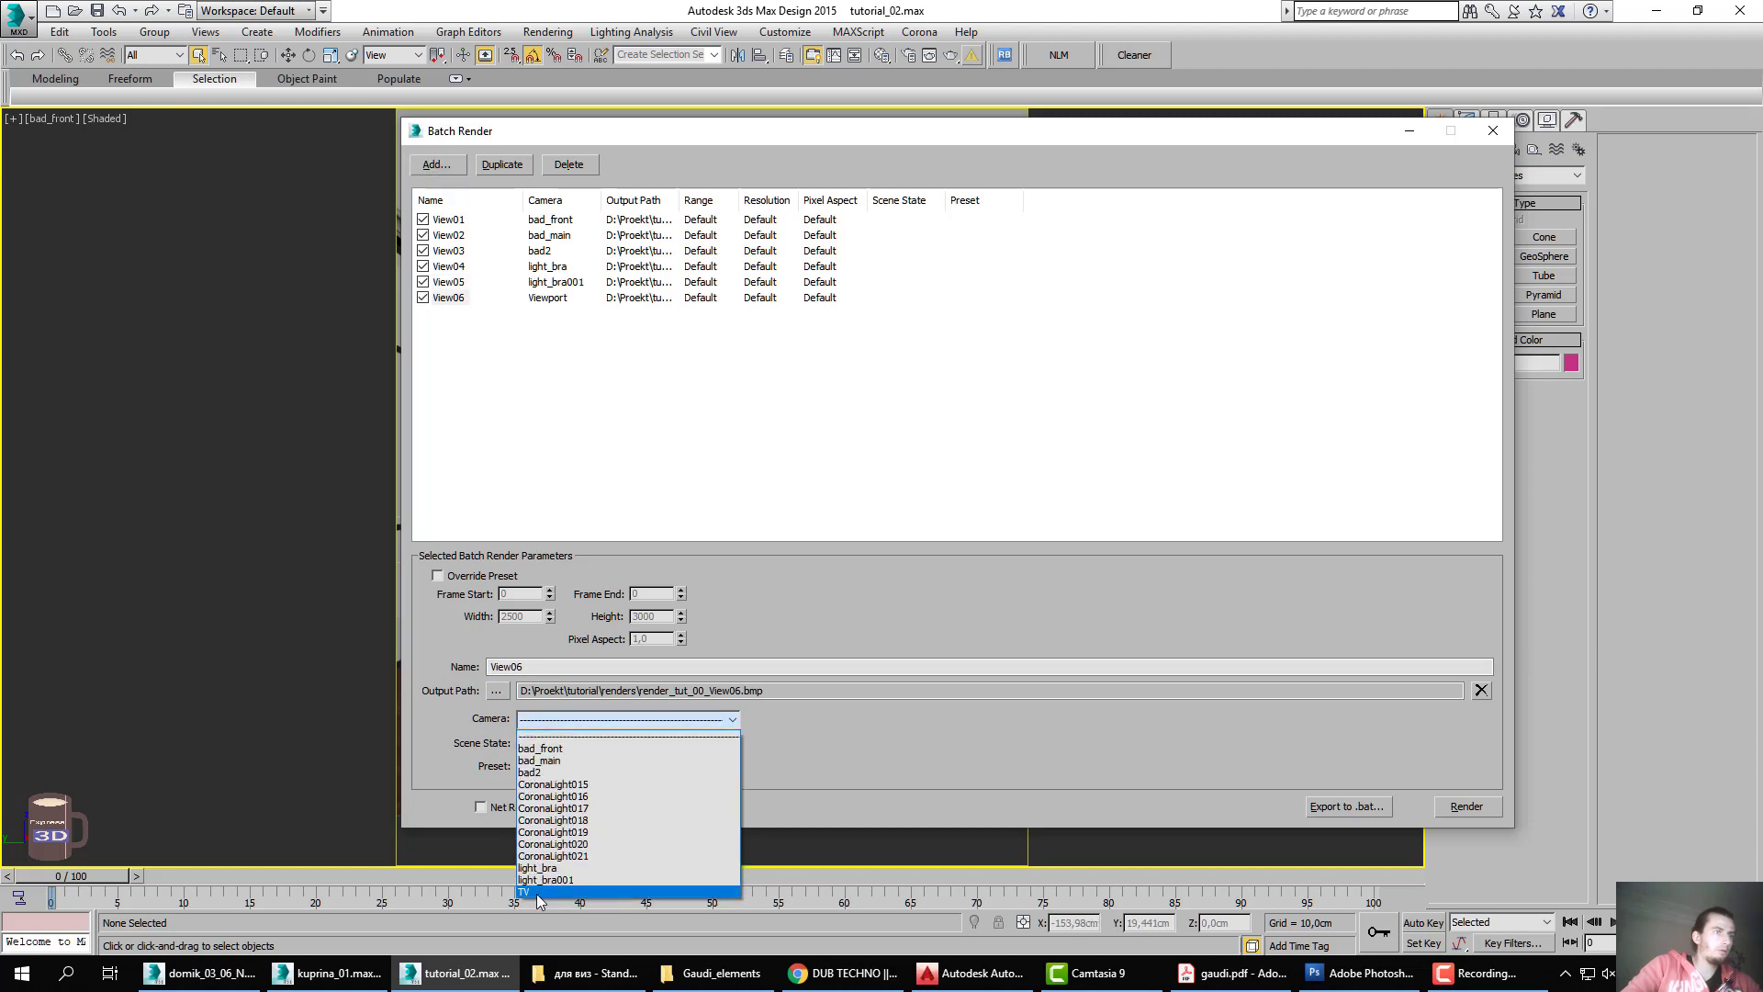
click(539, 879)
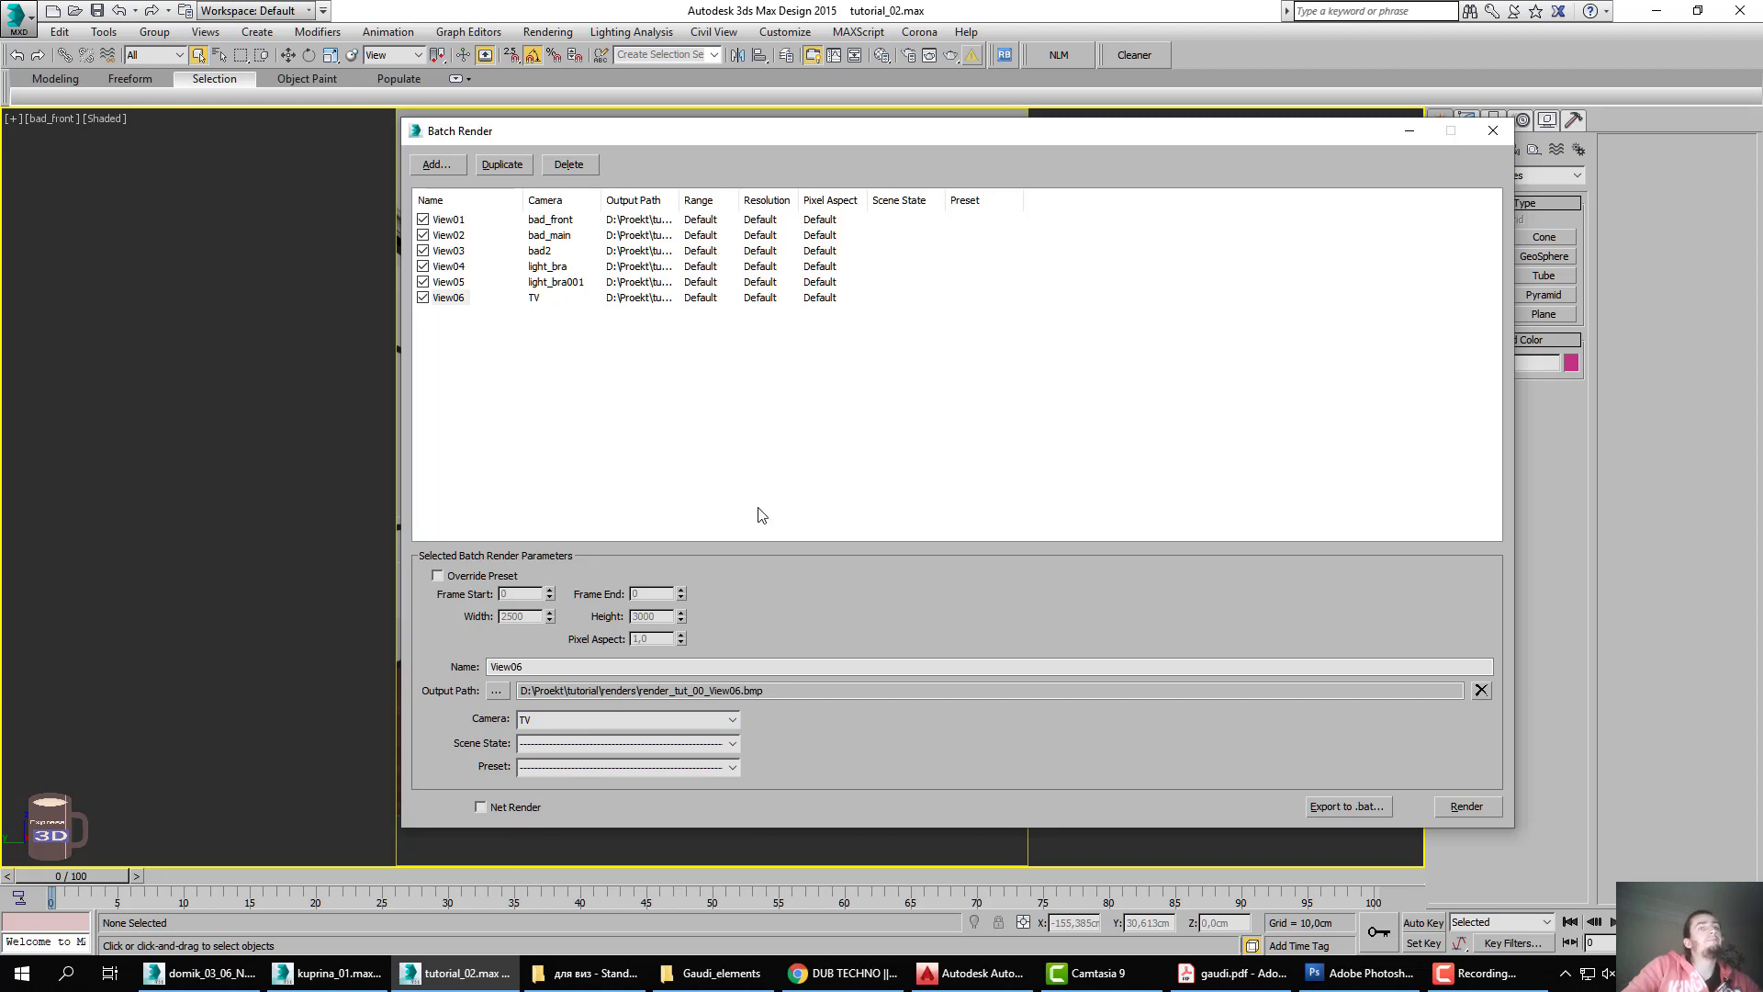
Close batch render setup, dismiss the camera list, and save the tutorial_02 bedroom scene.
click(1493, 131)
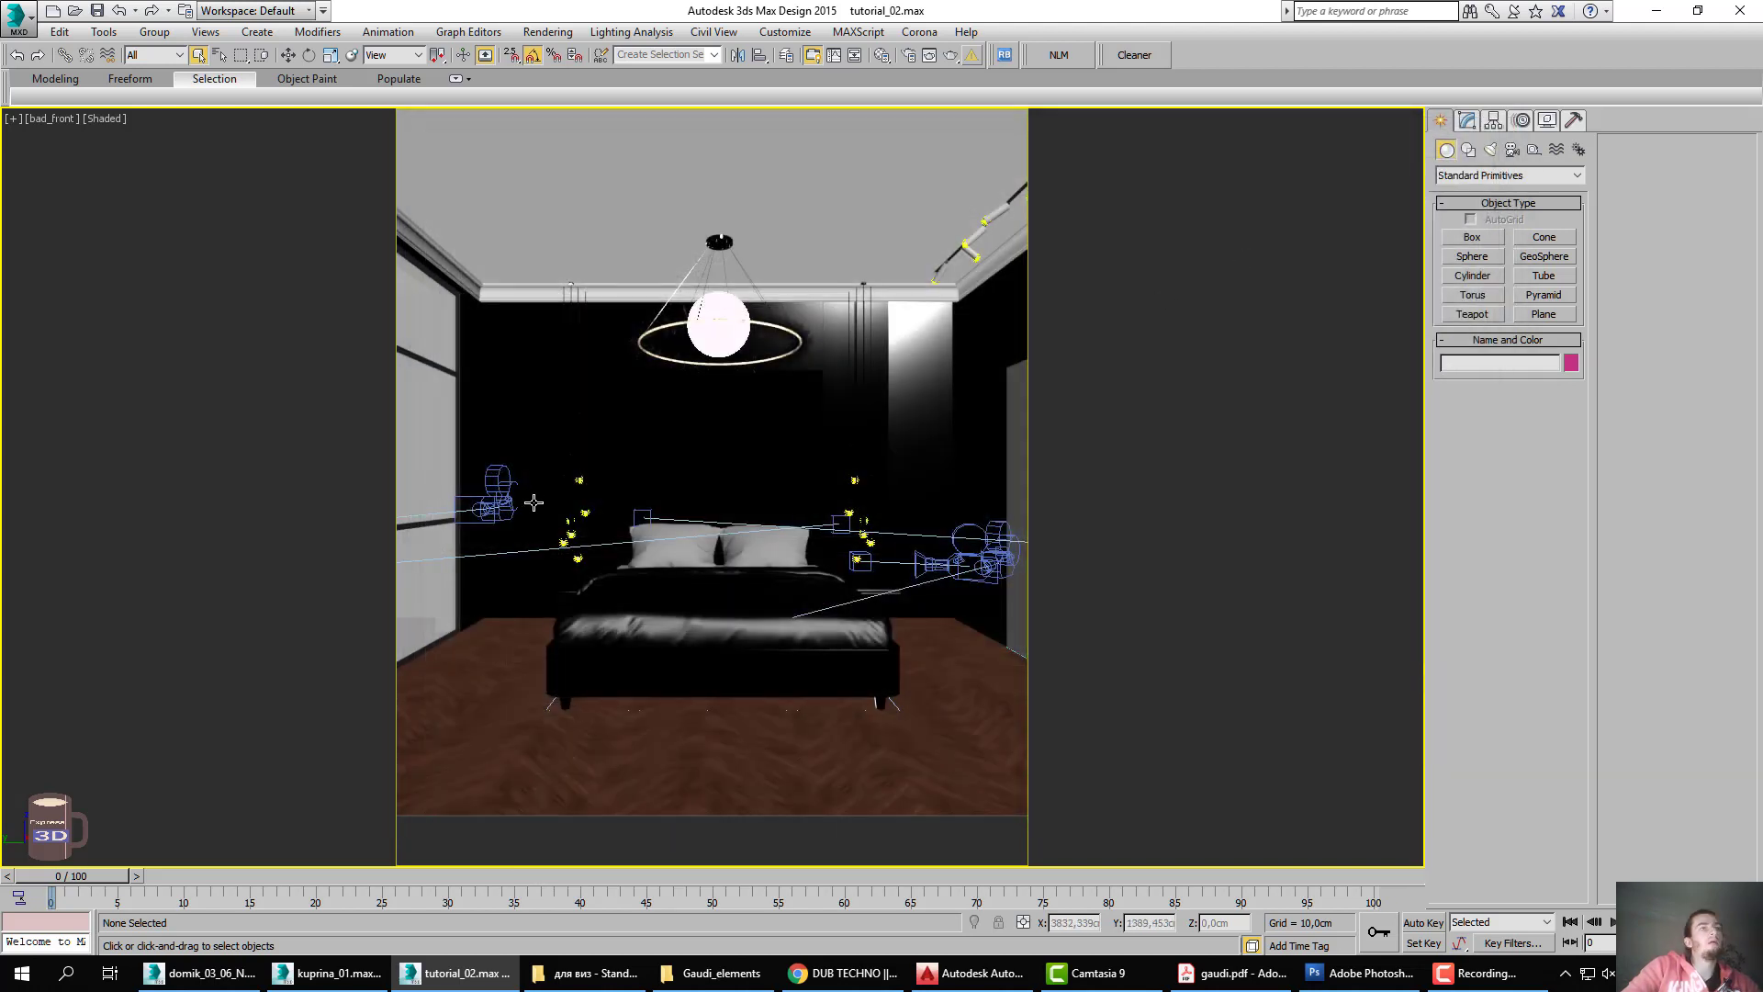
key(c)
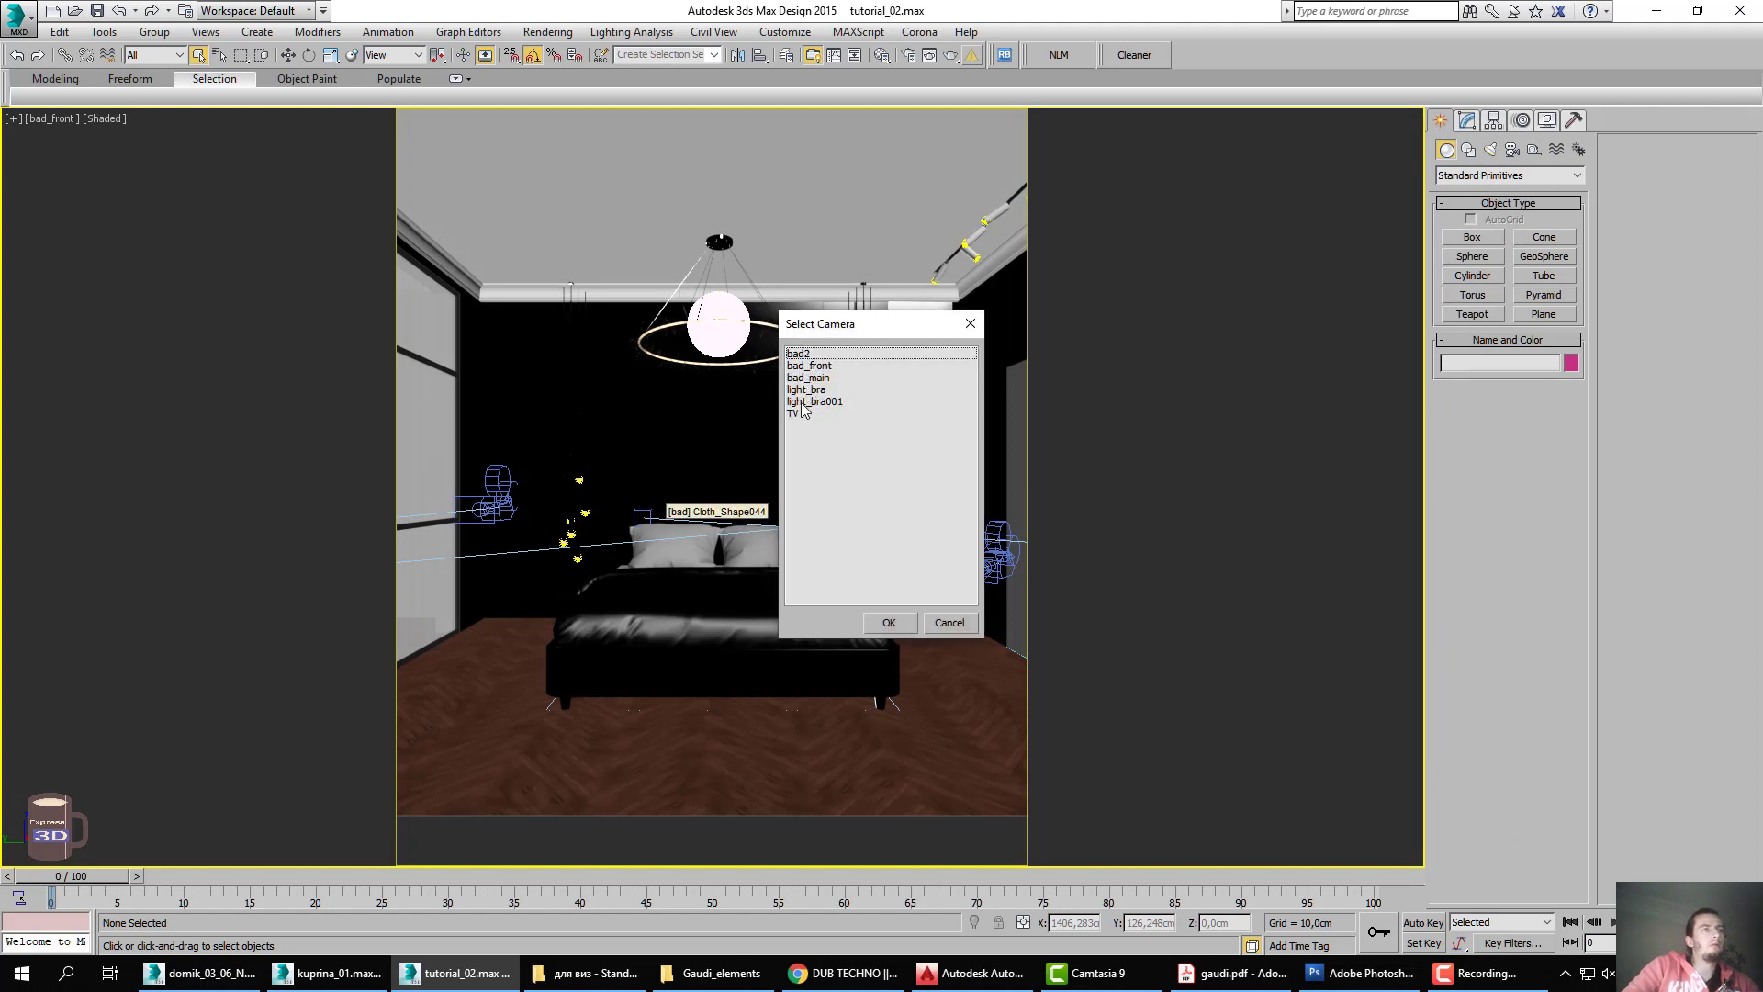
click(947, 623)
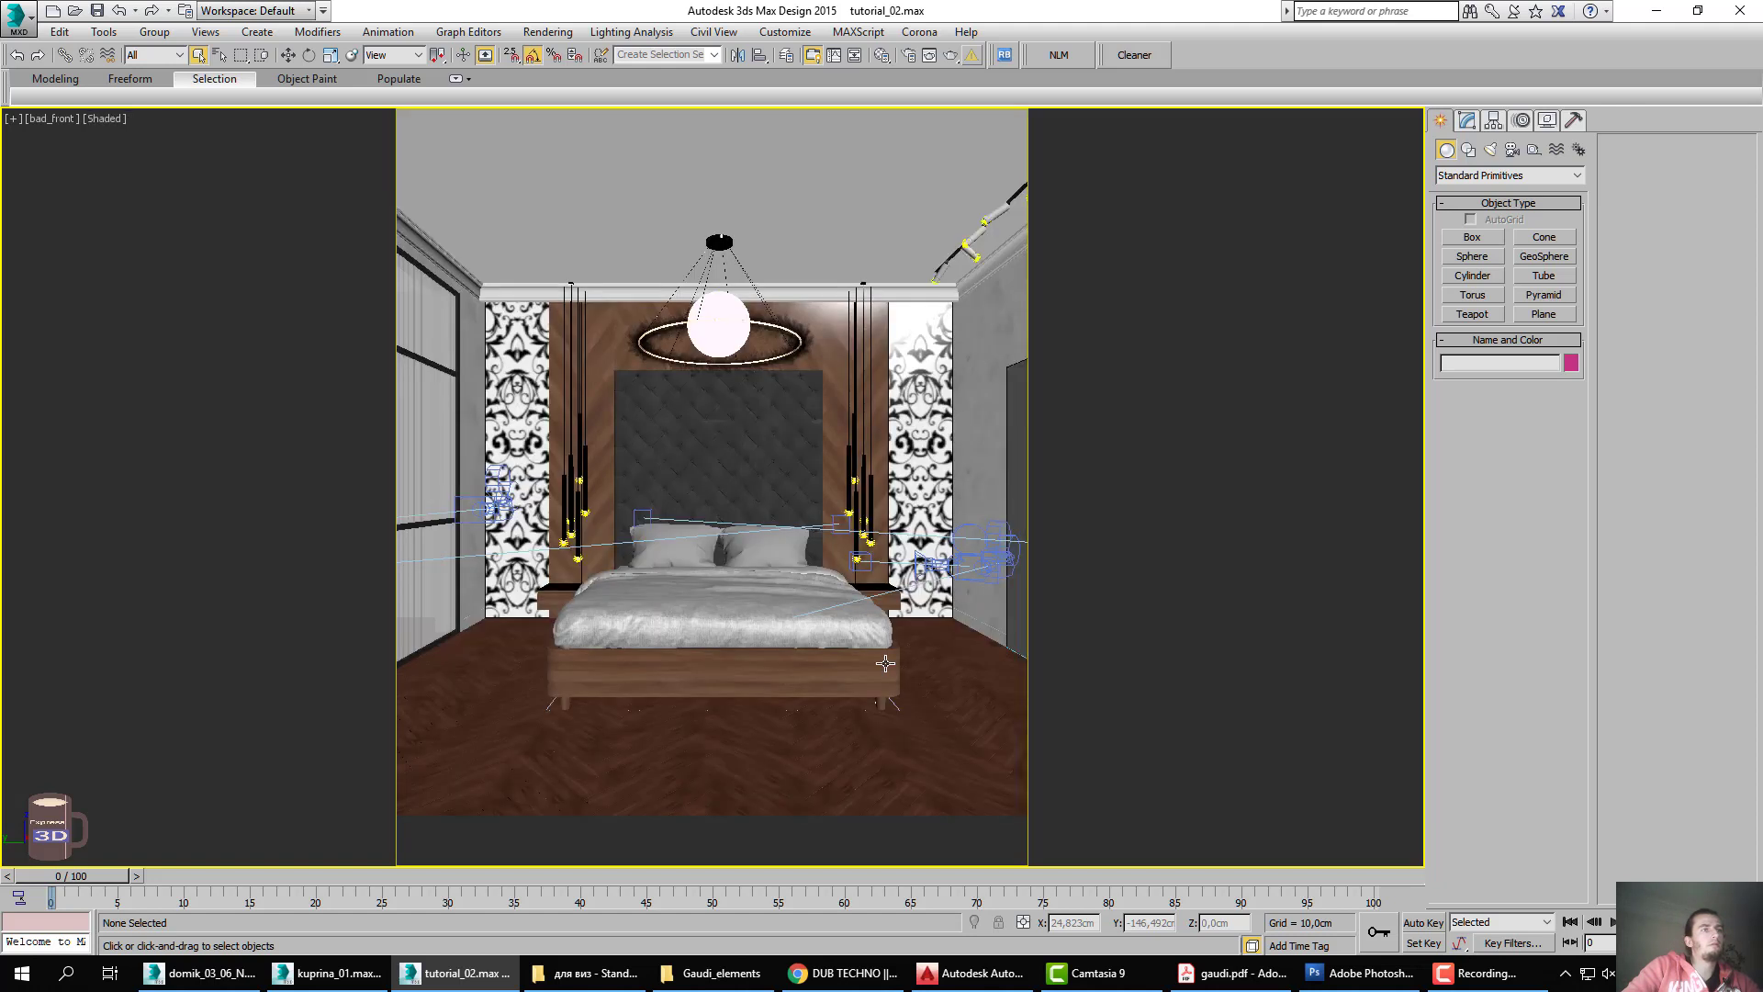
key(ctrl+s)
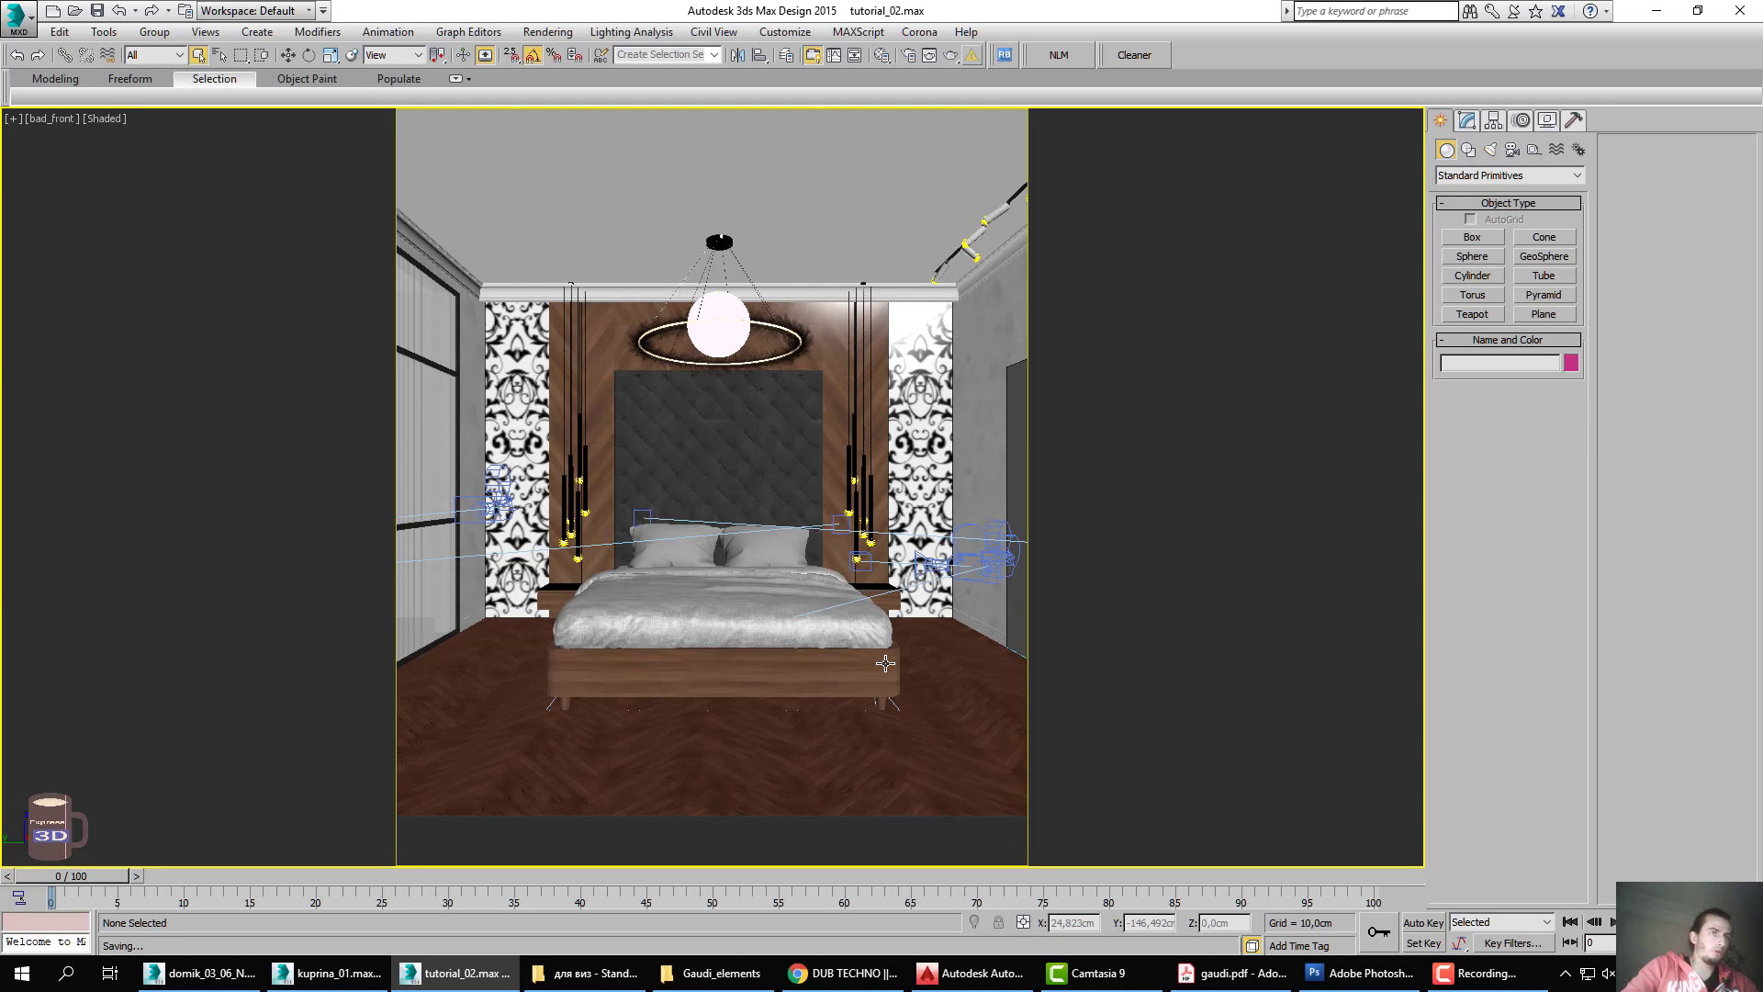
click(551, 37)
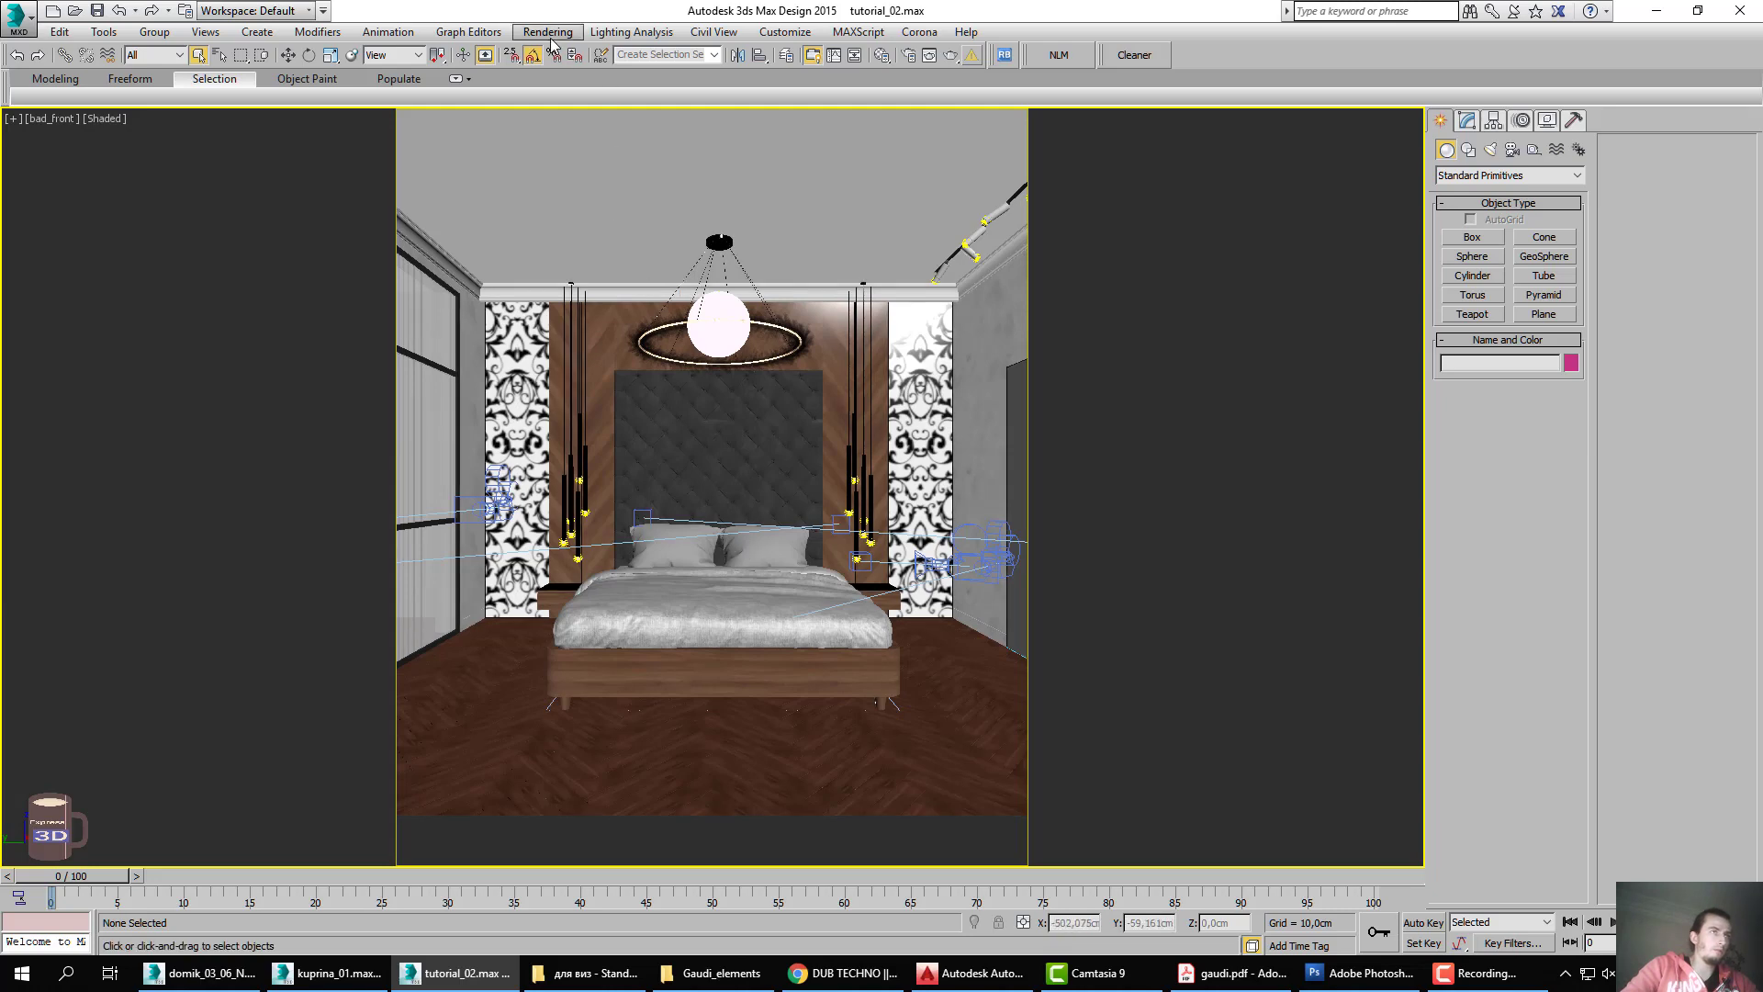
click(574, 408)
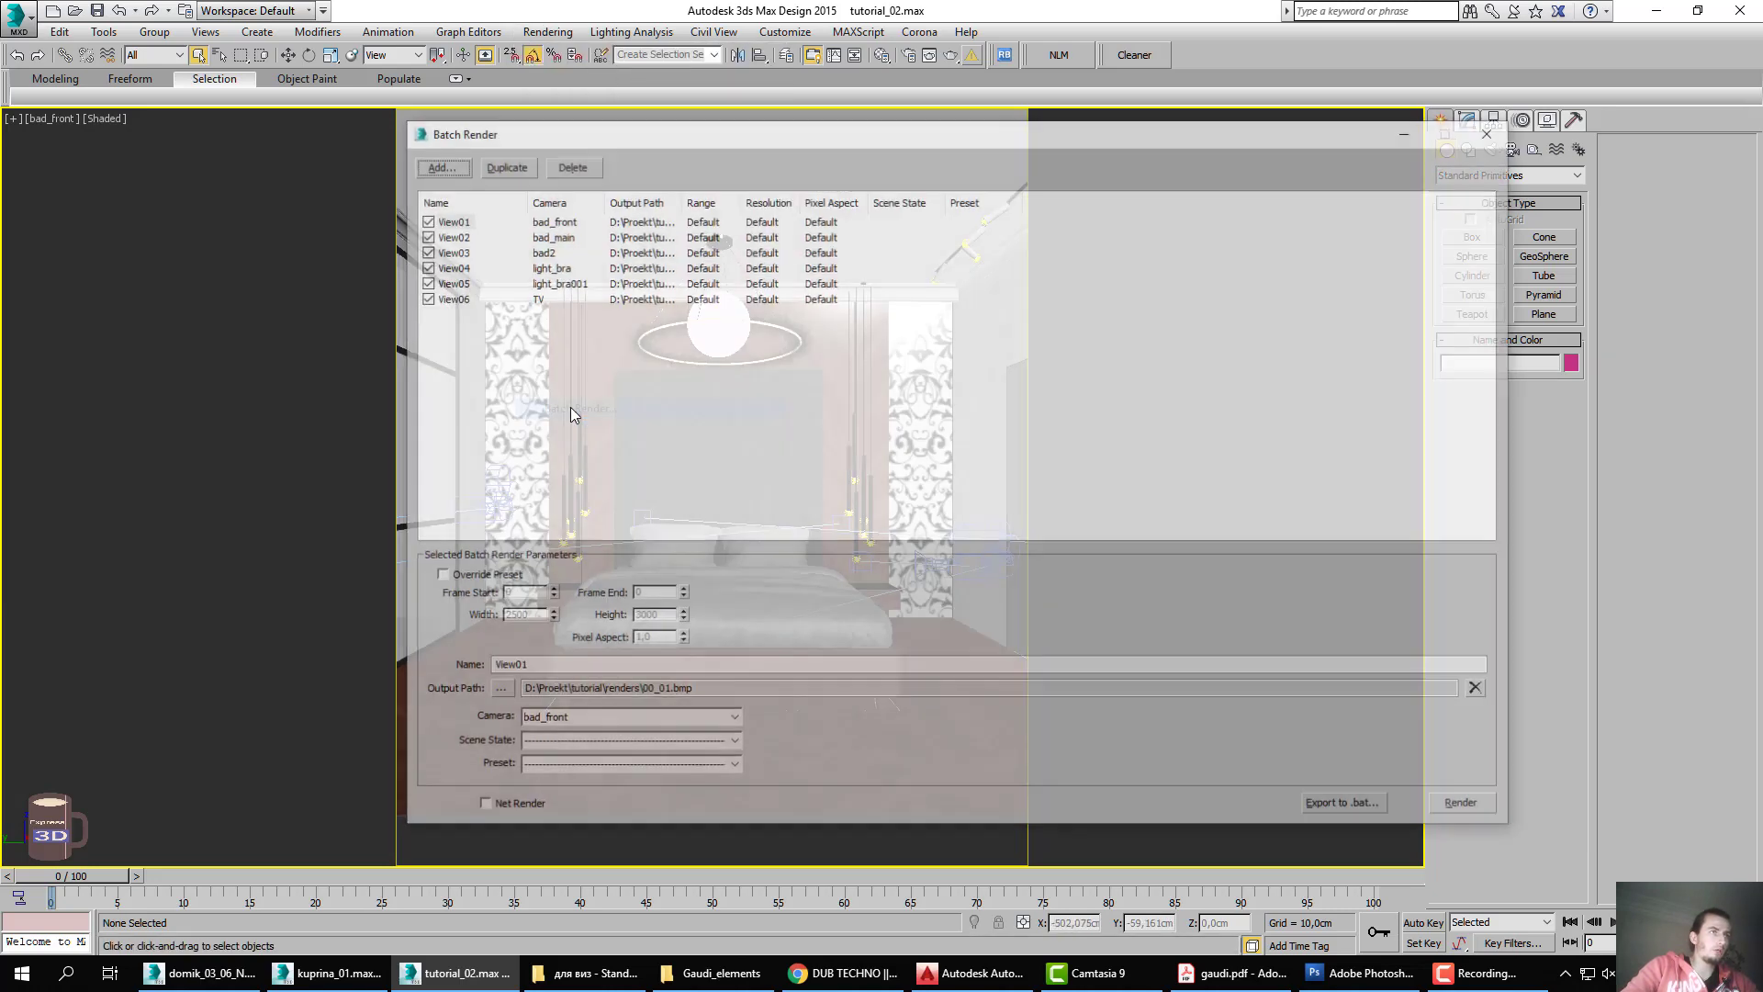
drag(720, 147, 856, 147)
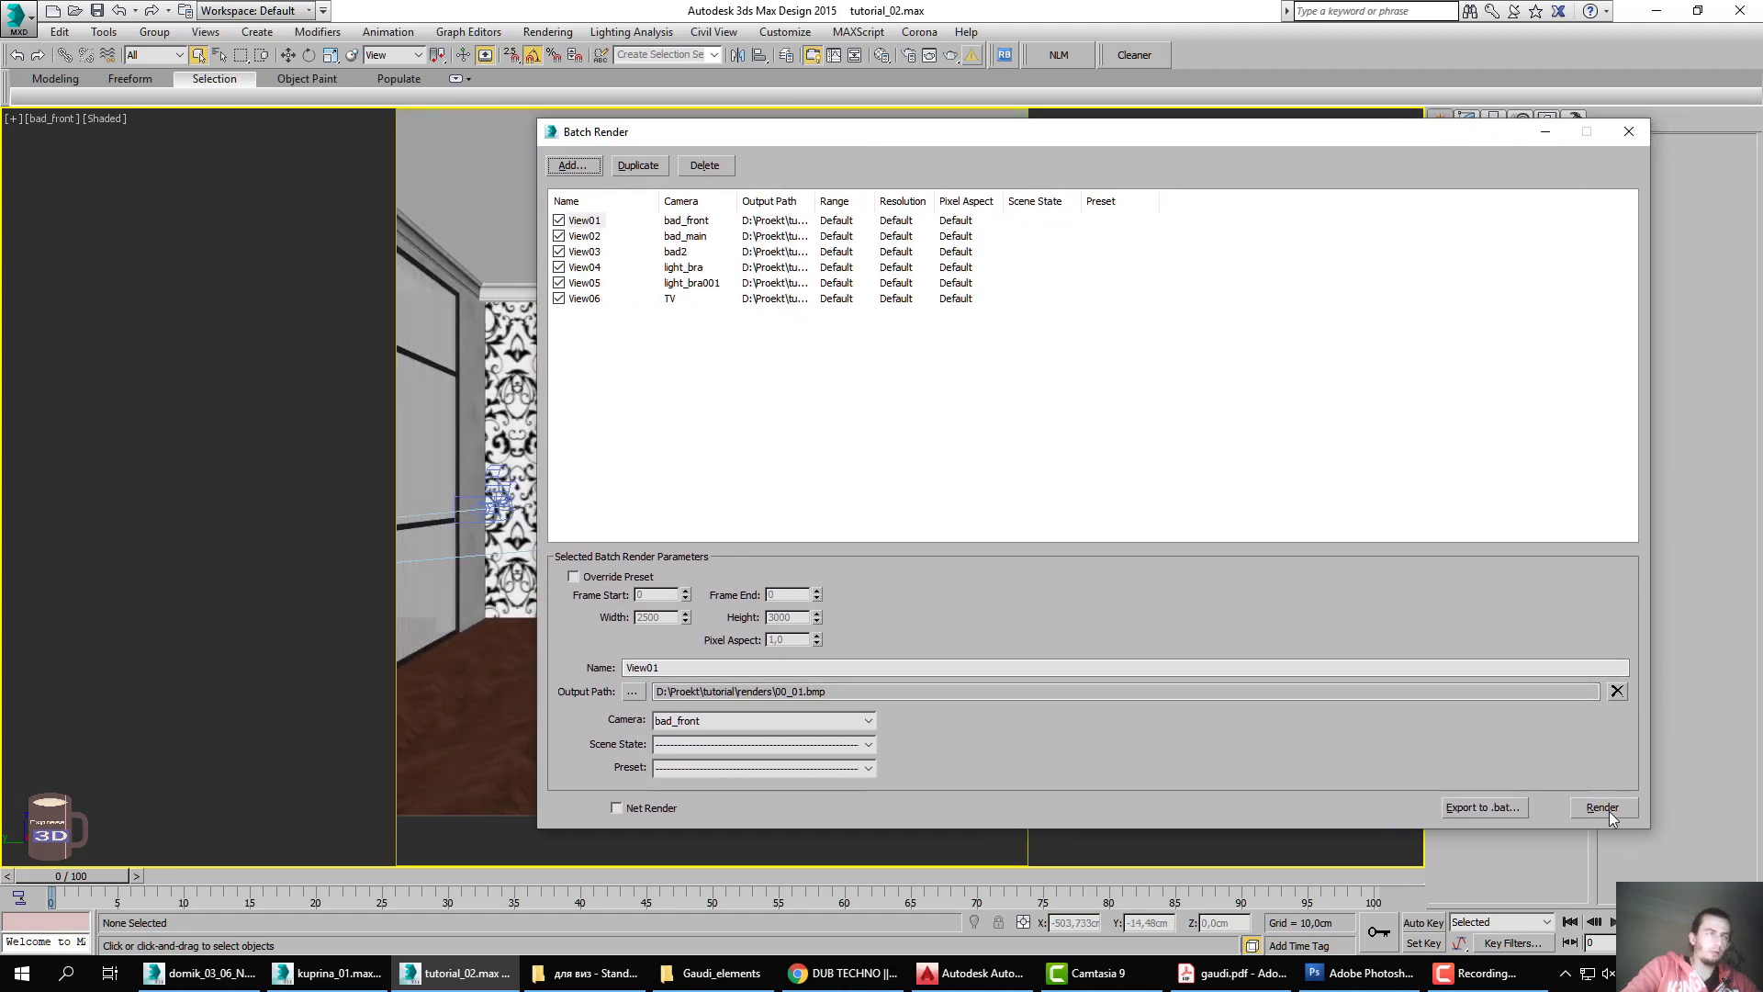
drag(1114, 141, 898, 157)
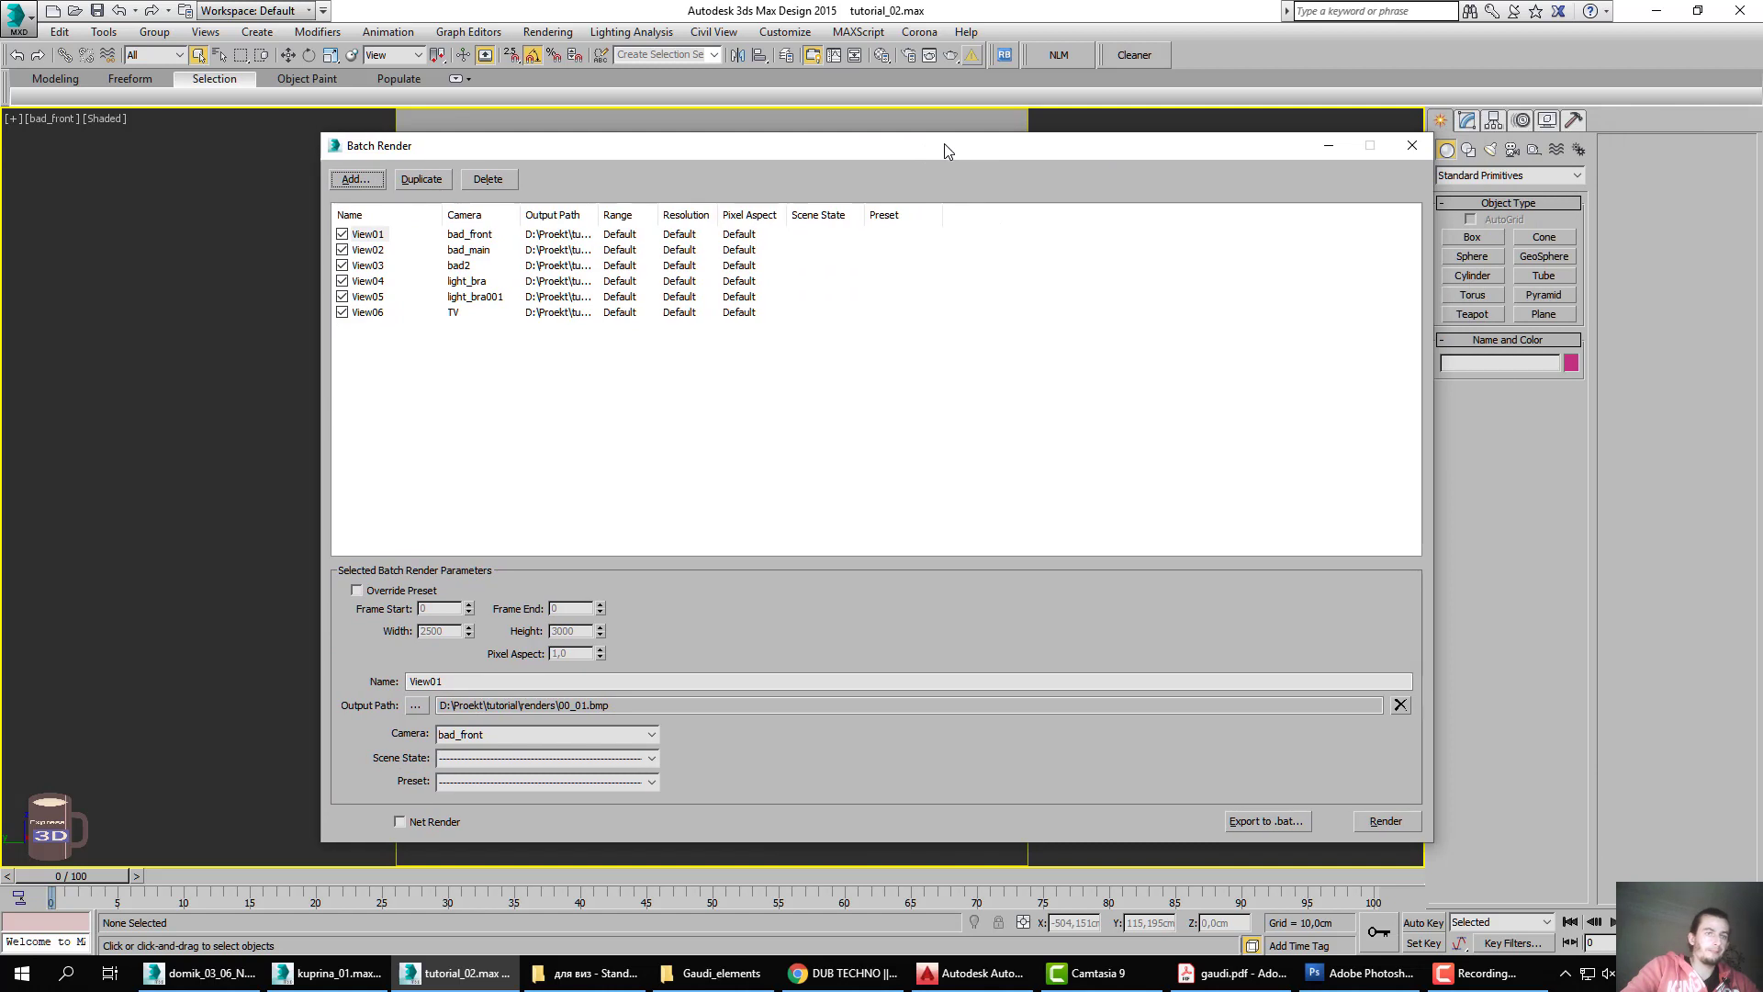
click(1410, 146)
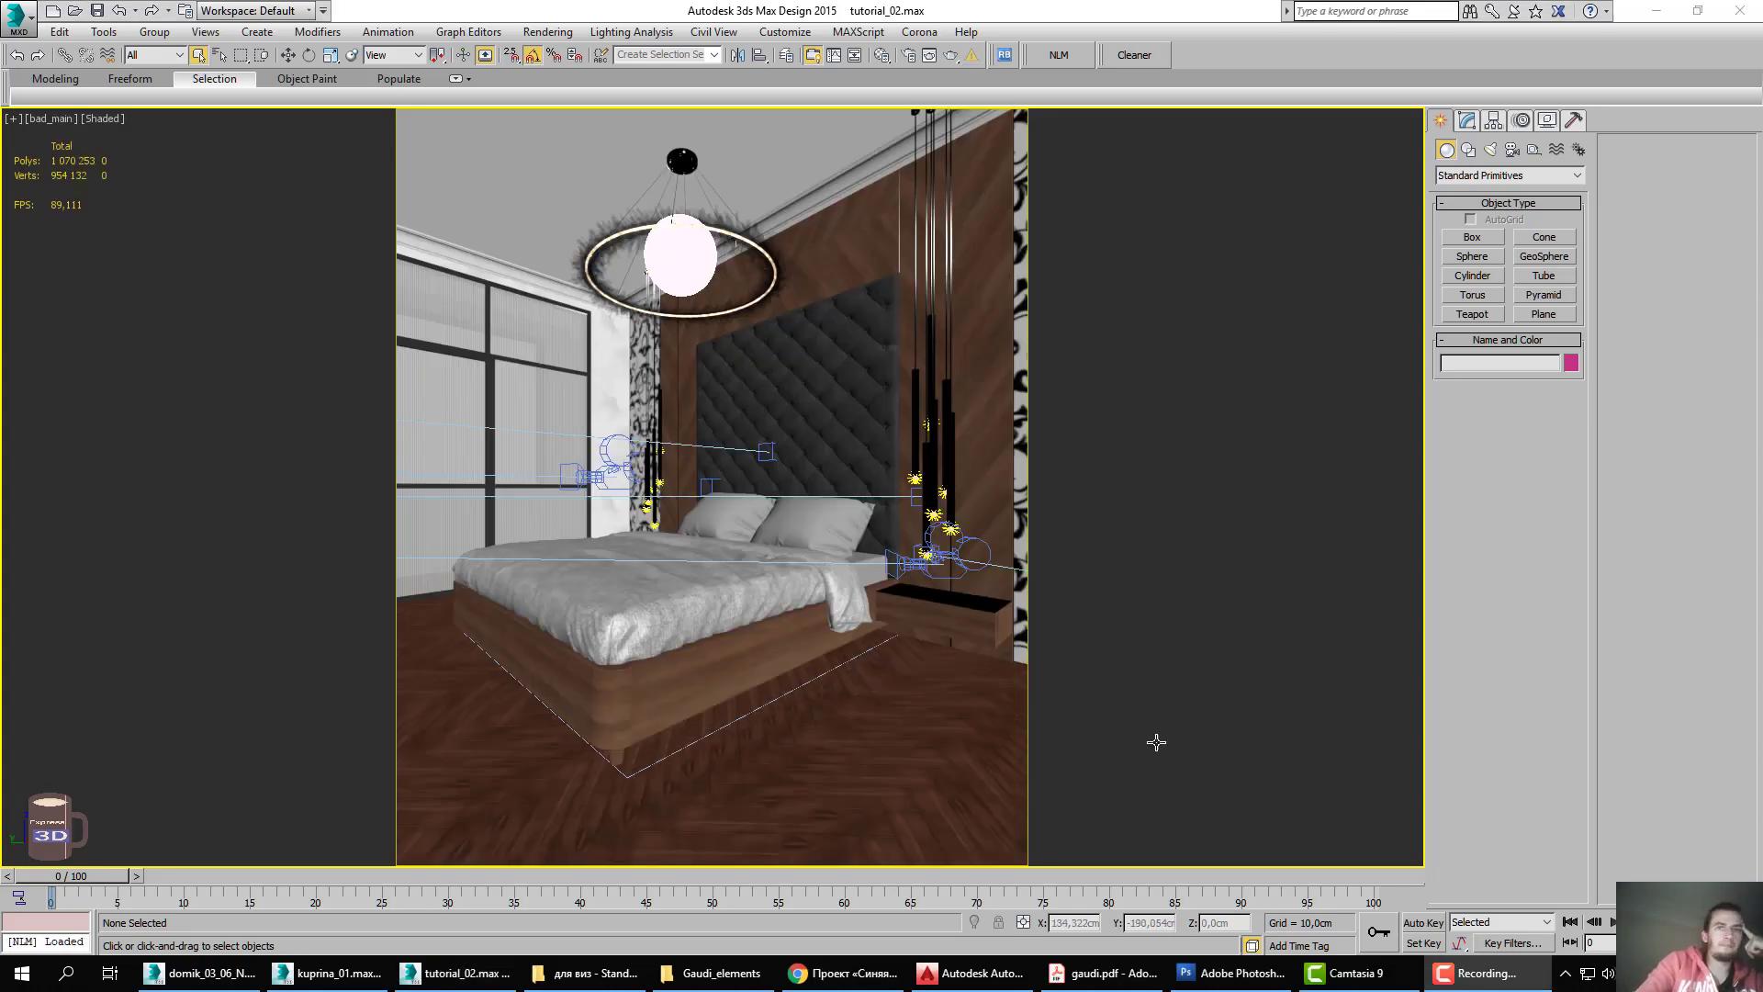
Mute the system sound and return to the 3ds Max scene.
click(1607, 973)
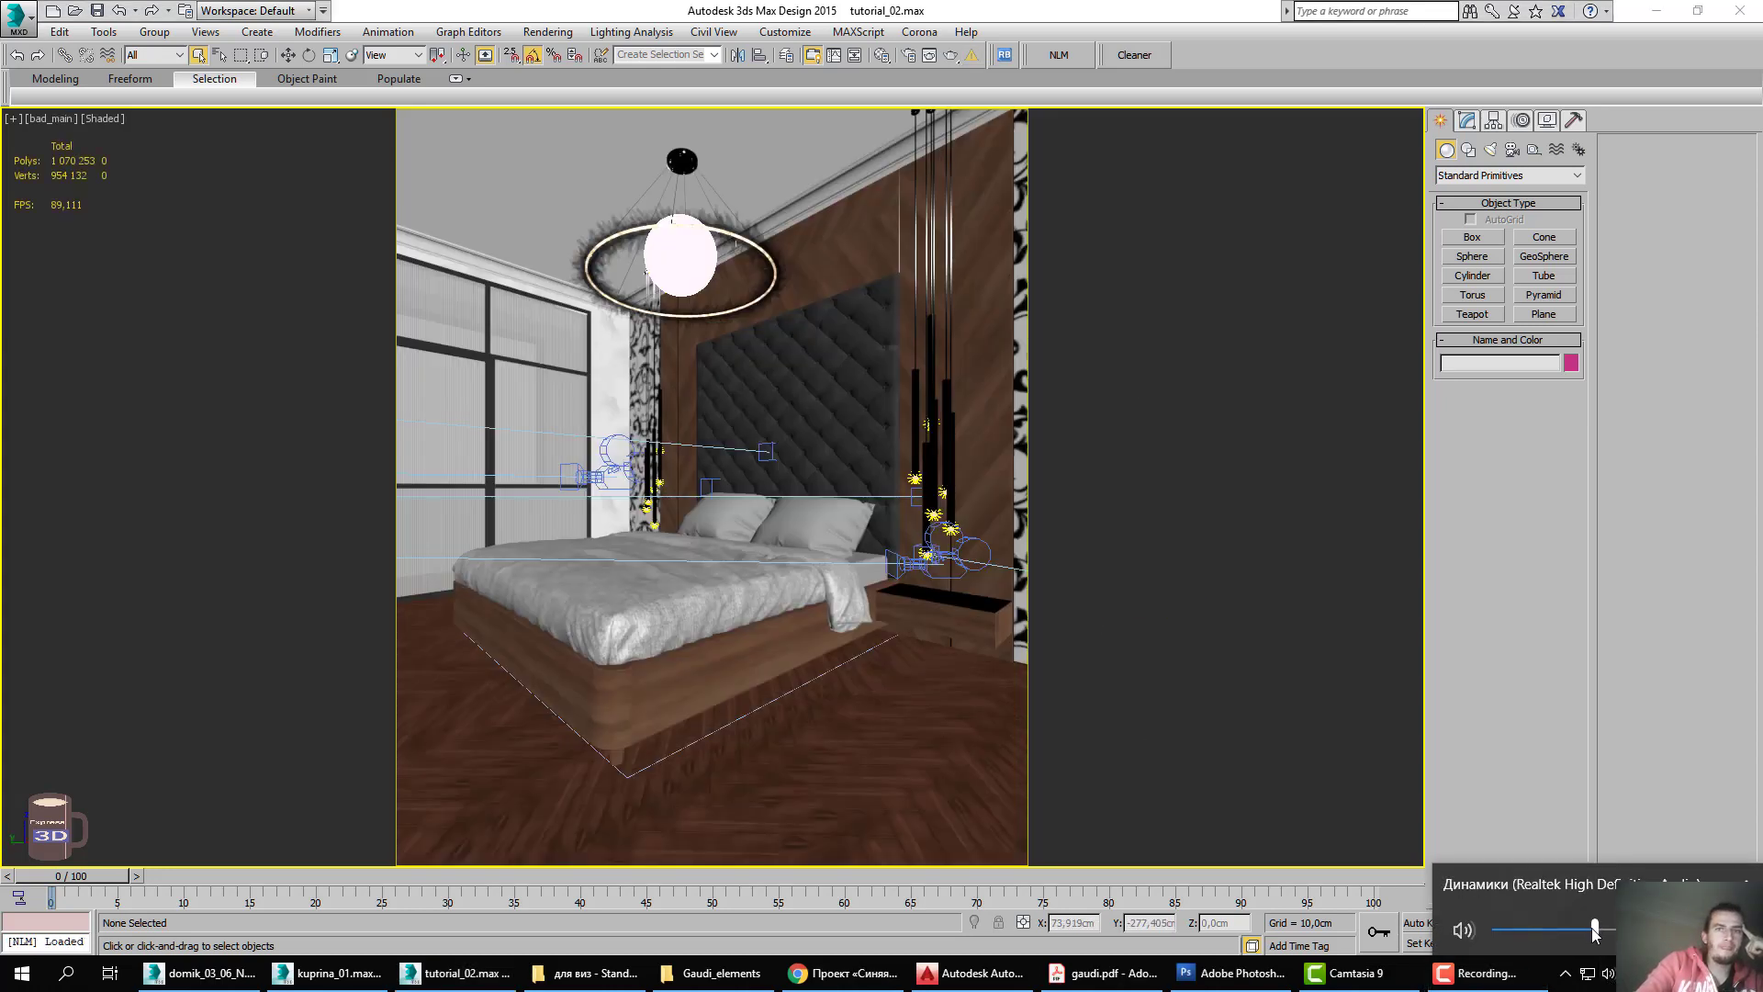
drag(1594, 931, 1487, 930)
click(1550, 773)
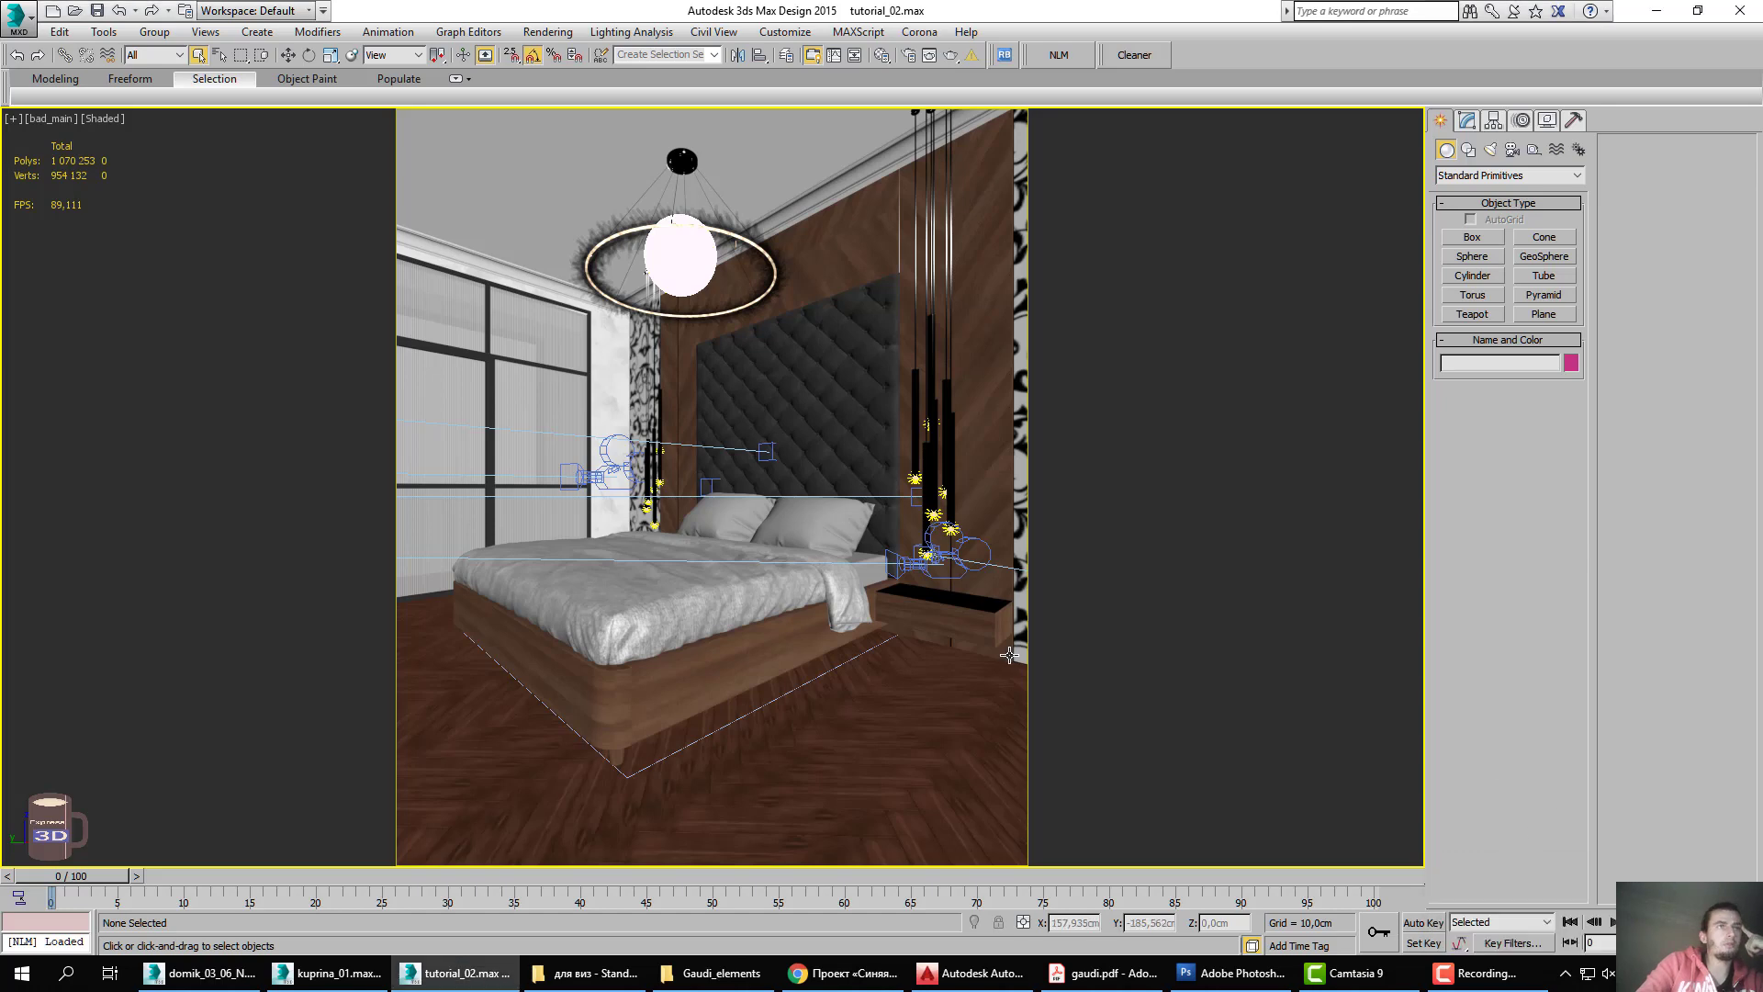
Select the bed group, zoom in on it, orbit to look down, and open Render Setup.
click(684, 599)
key(z)
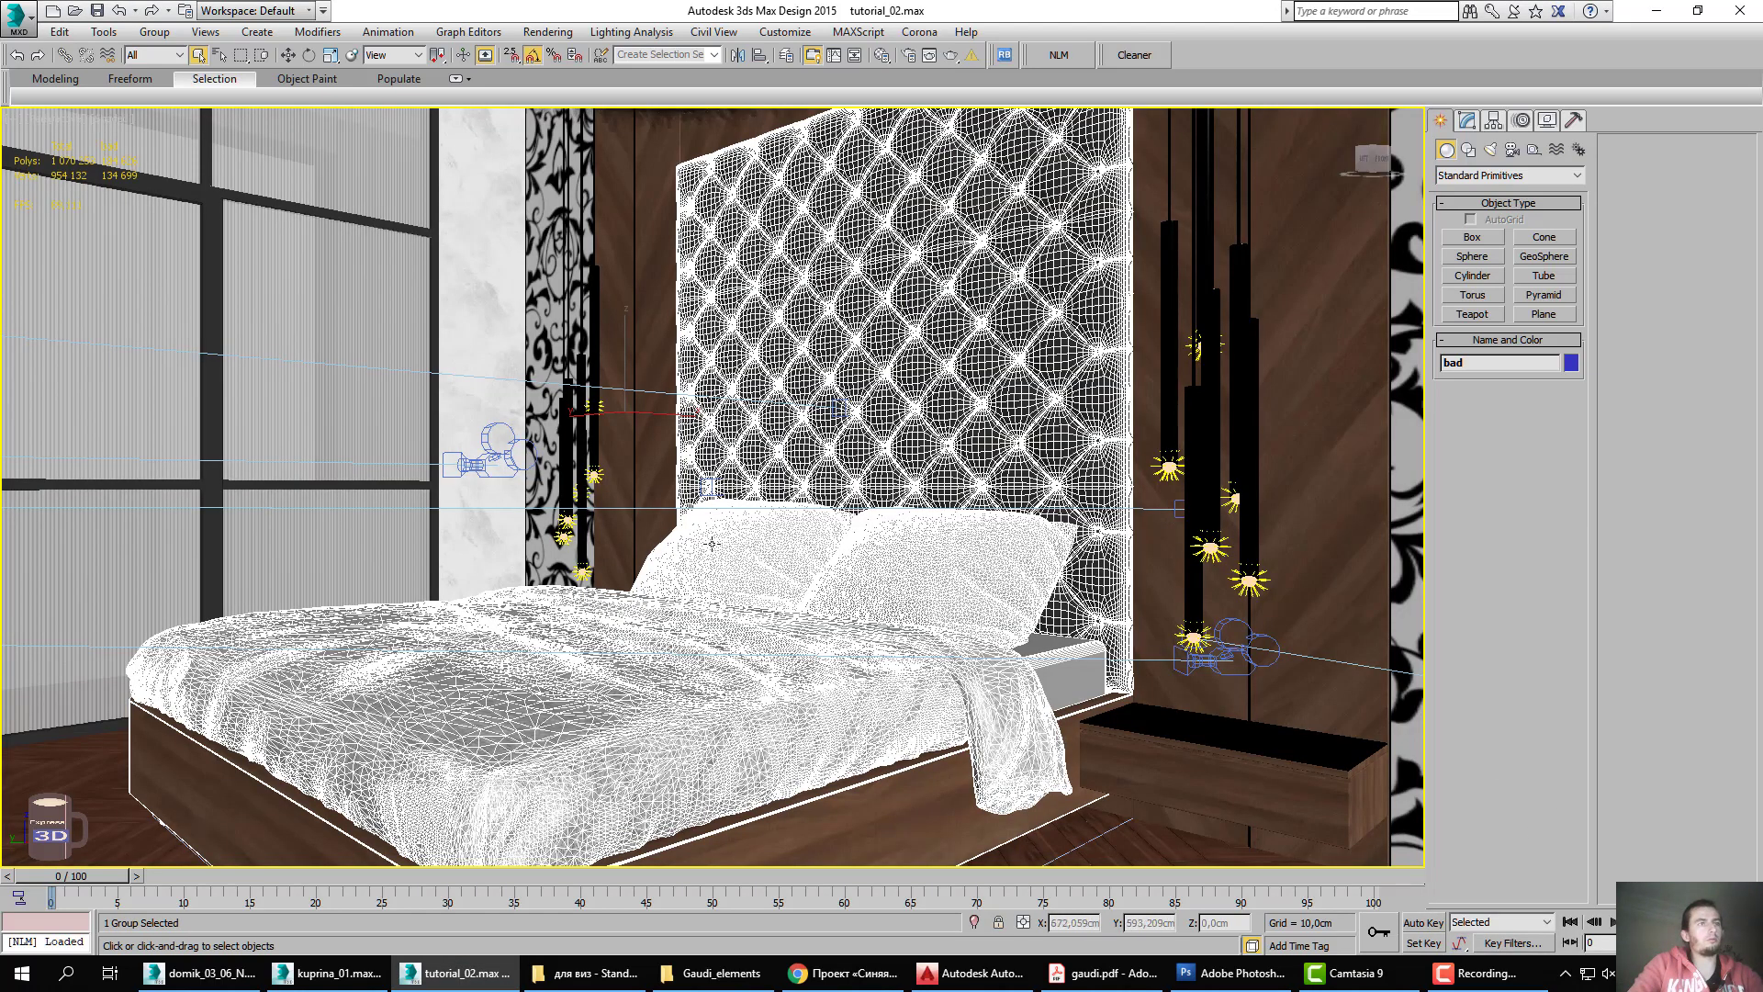
alt+middle_drag(711, 543, 711, 562)
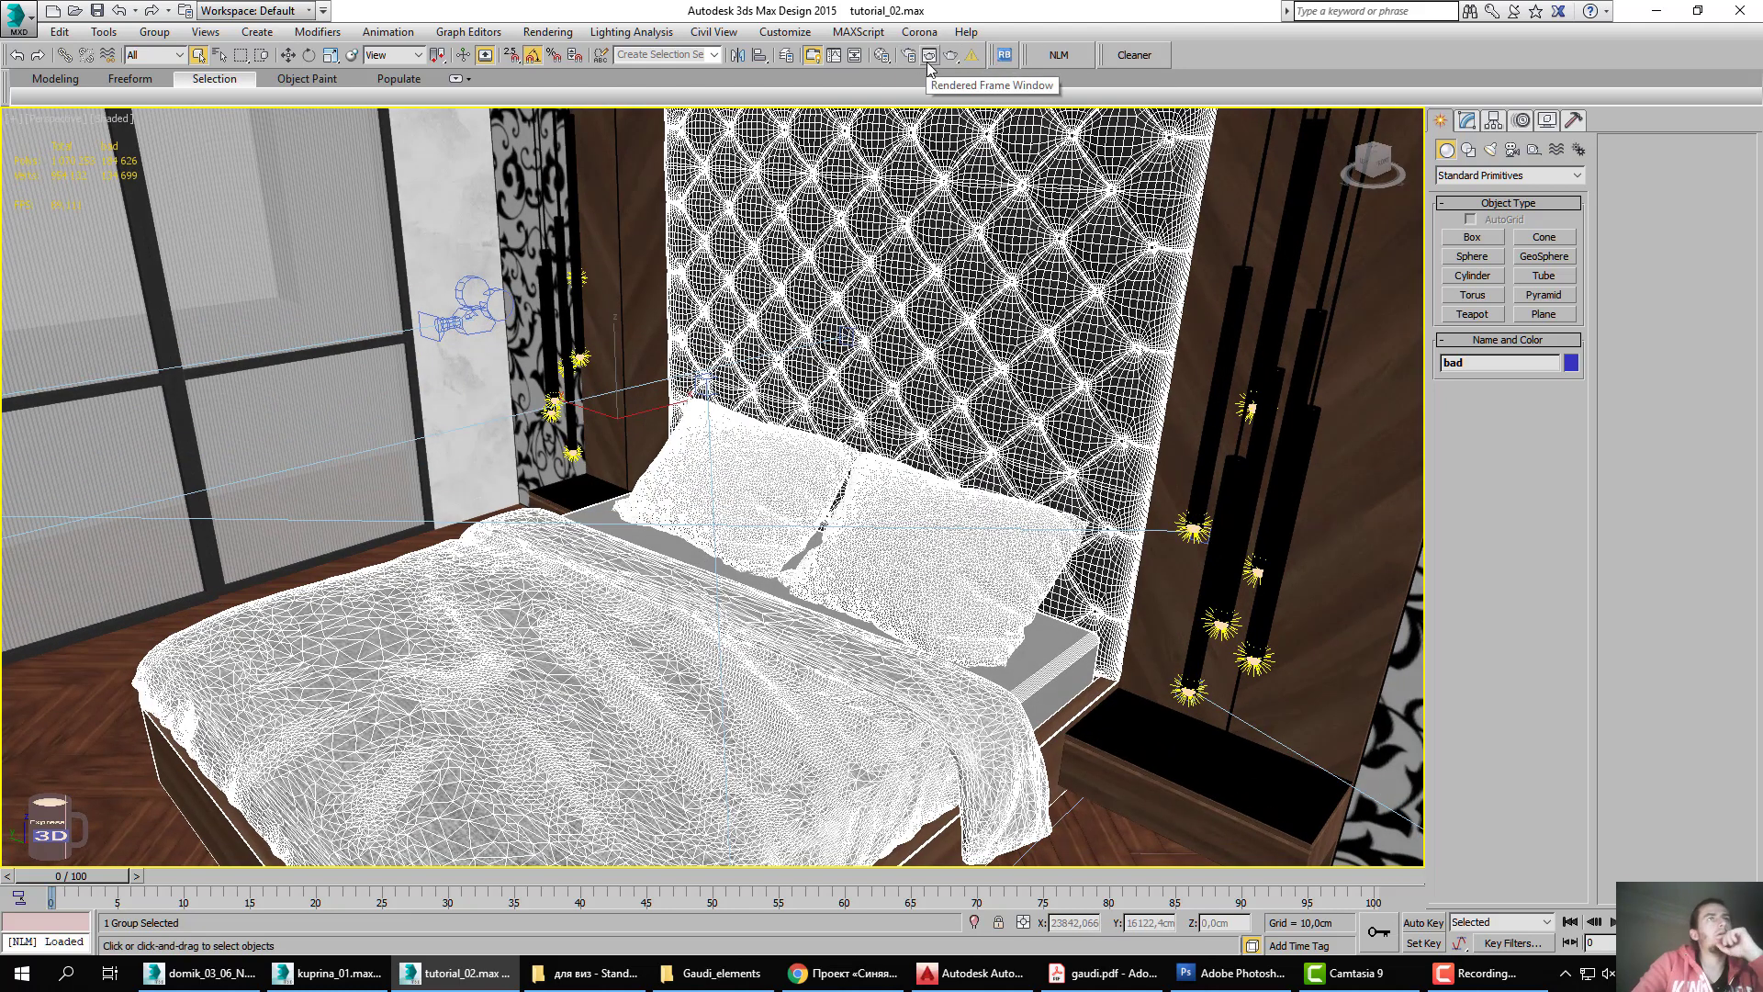
click(909, 57)
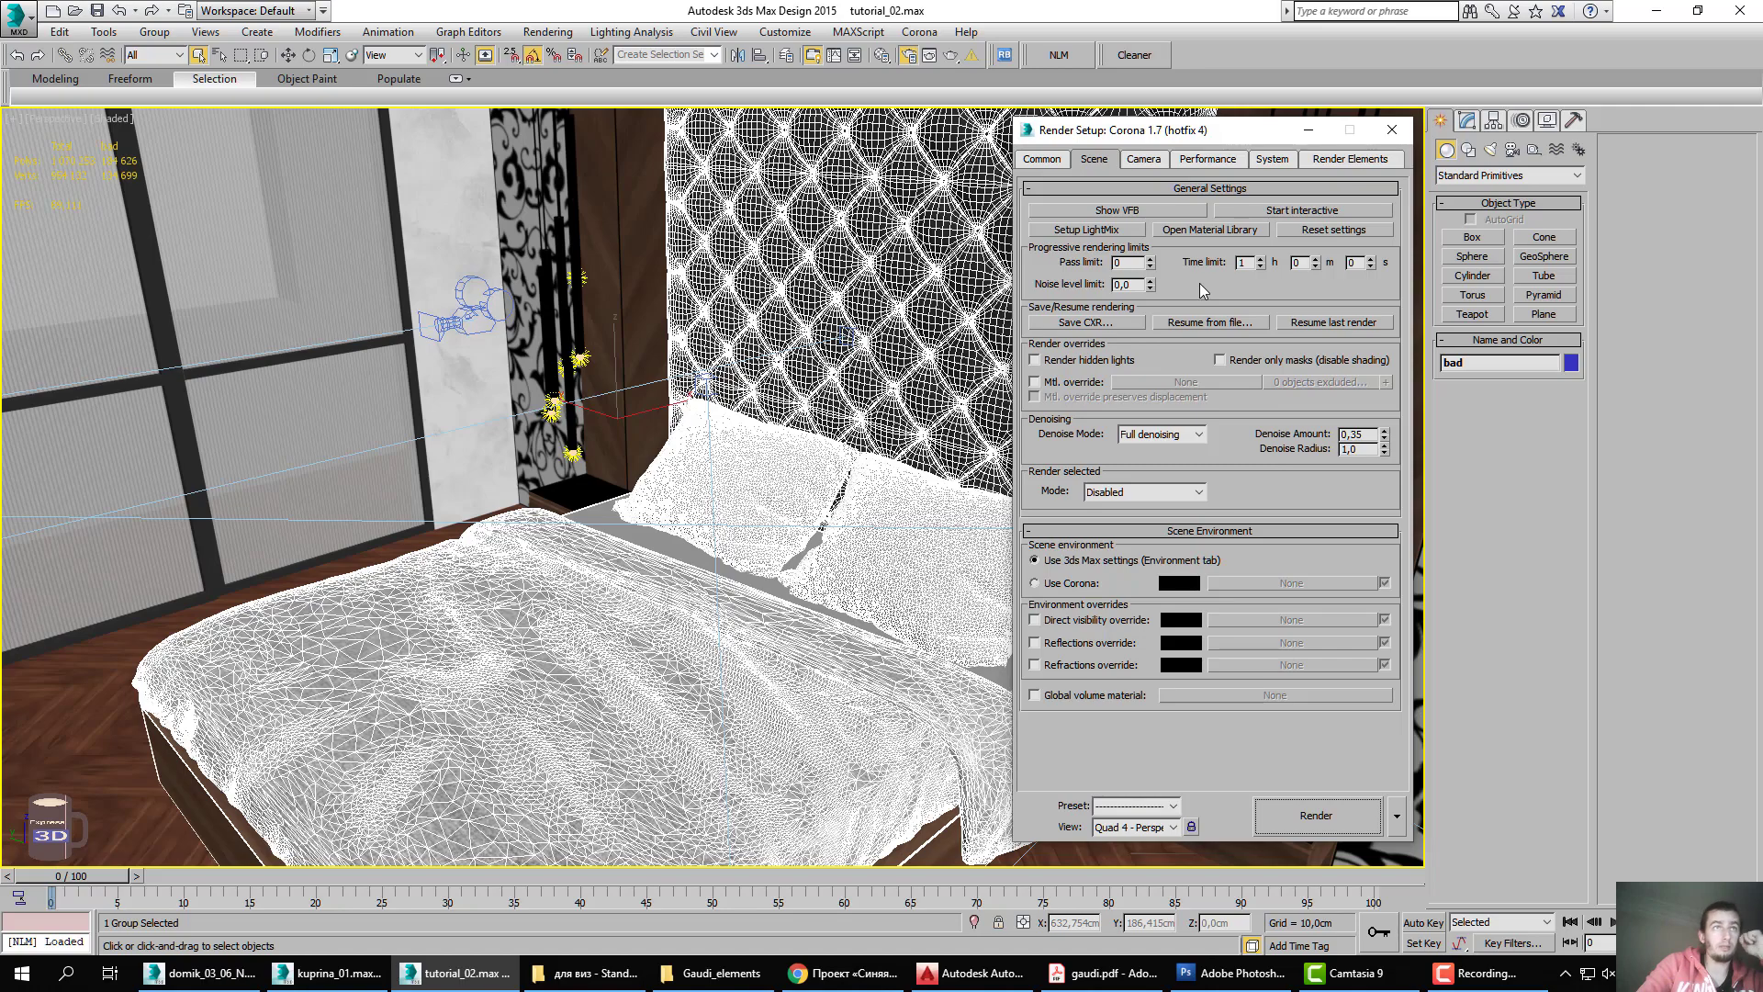
Hide the wtora layer in the Nested Layer Manager.
mouse_move(698, 514)
alt+middle_down()
mouse_move(726, 588)
mouse_move(686, 735)
mouse_move(698, 707)
alt+middle_up()
click(1065, 55)
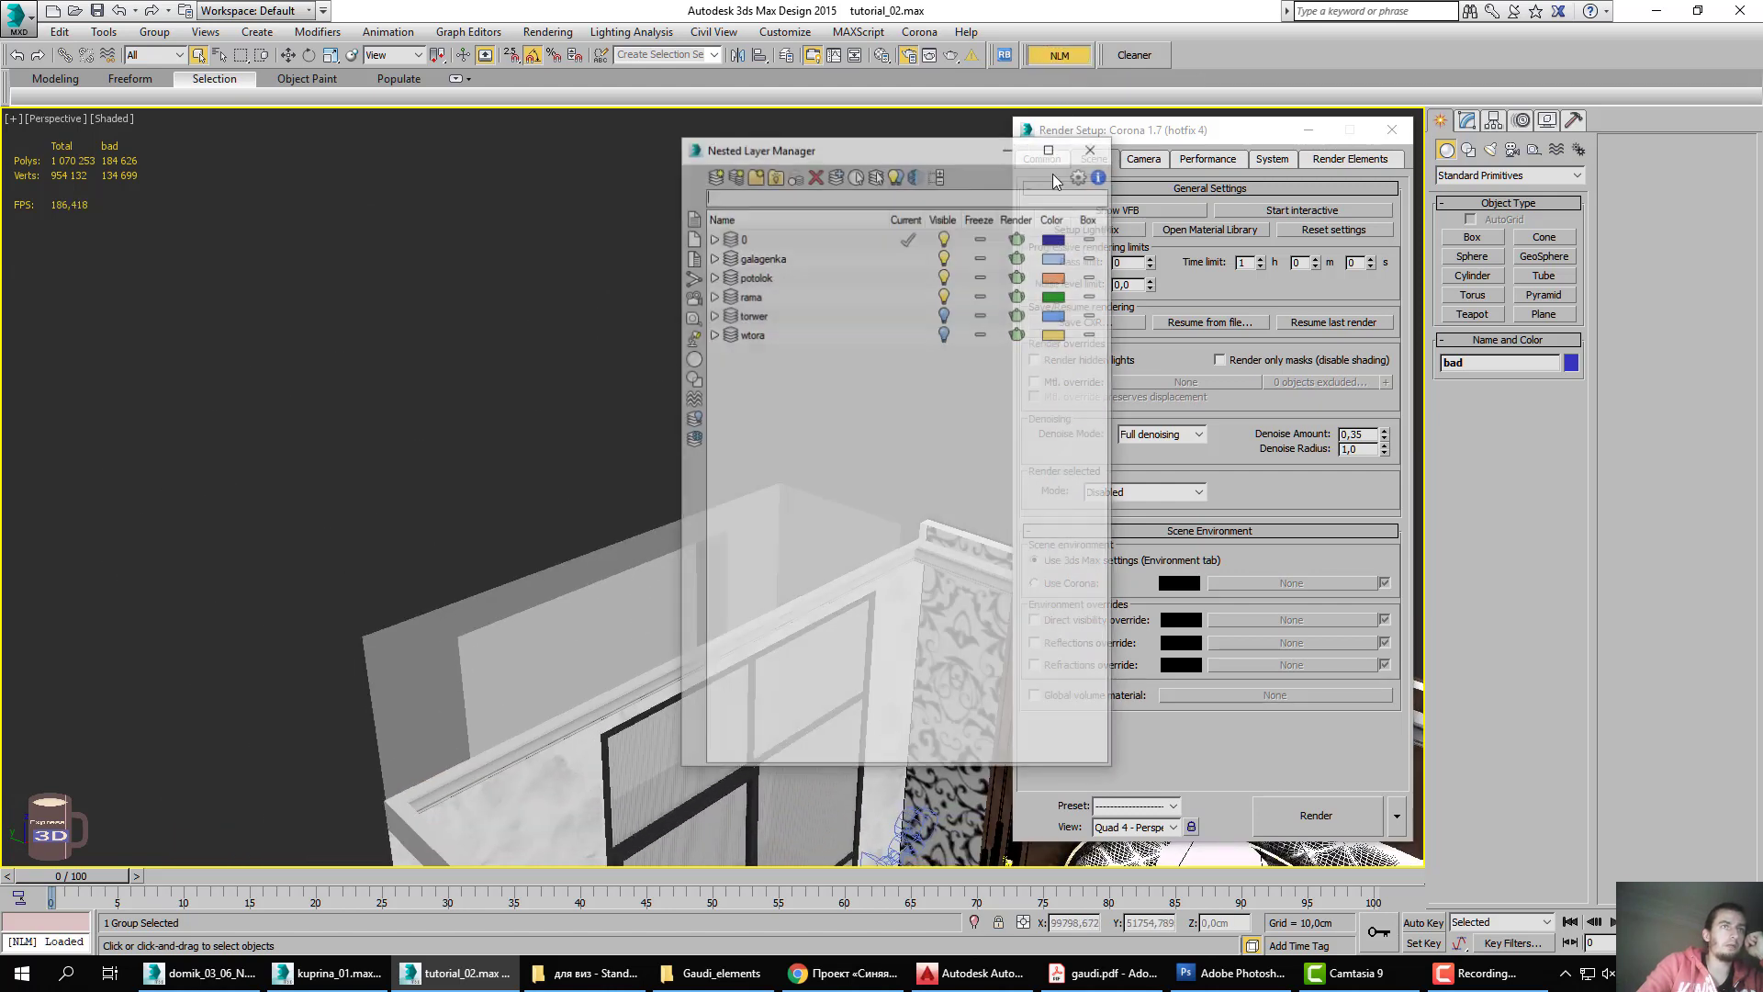
click(945, 334)
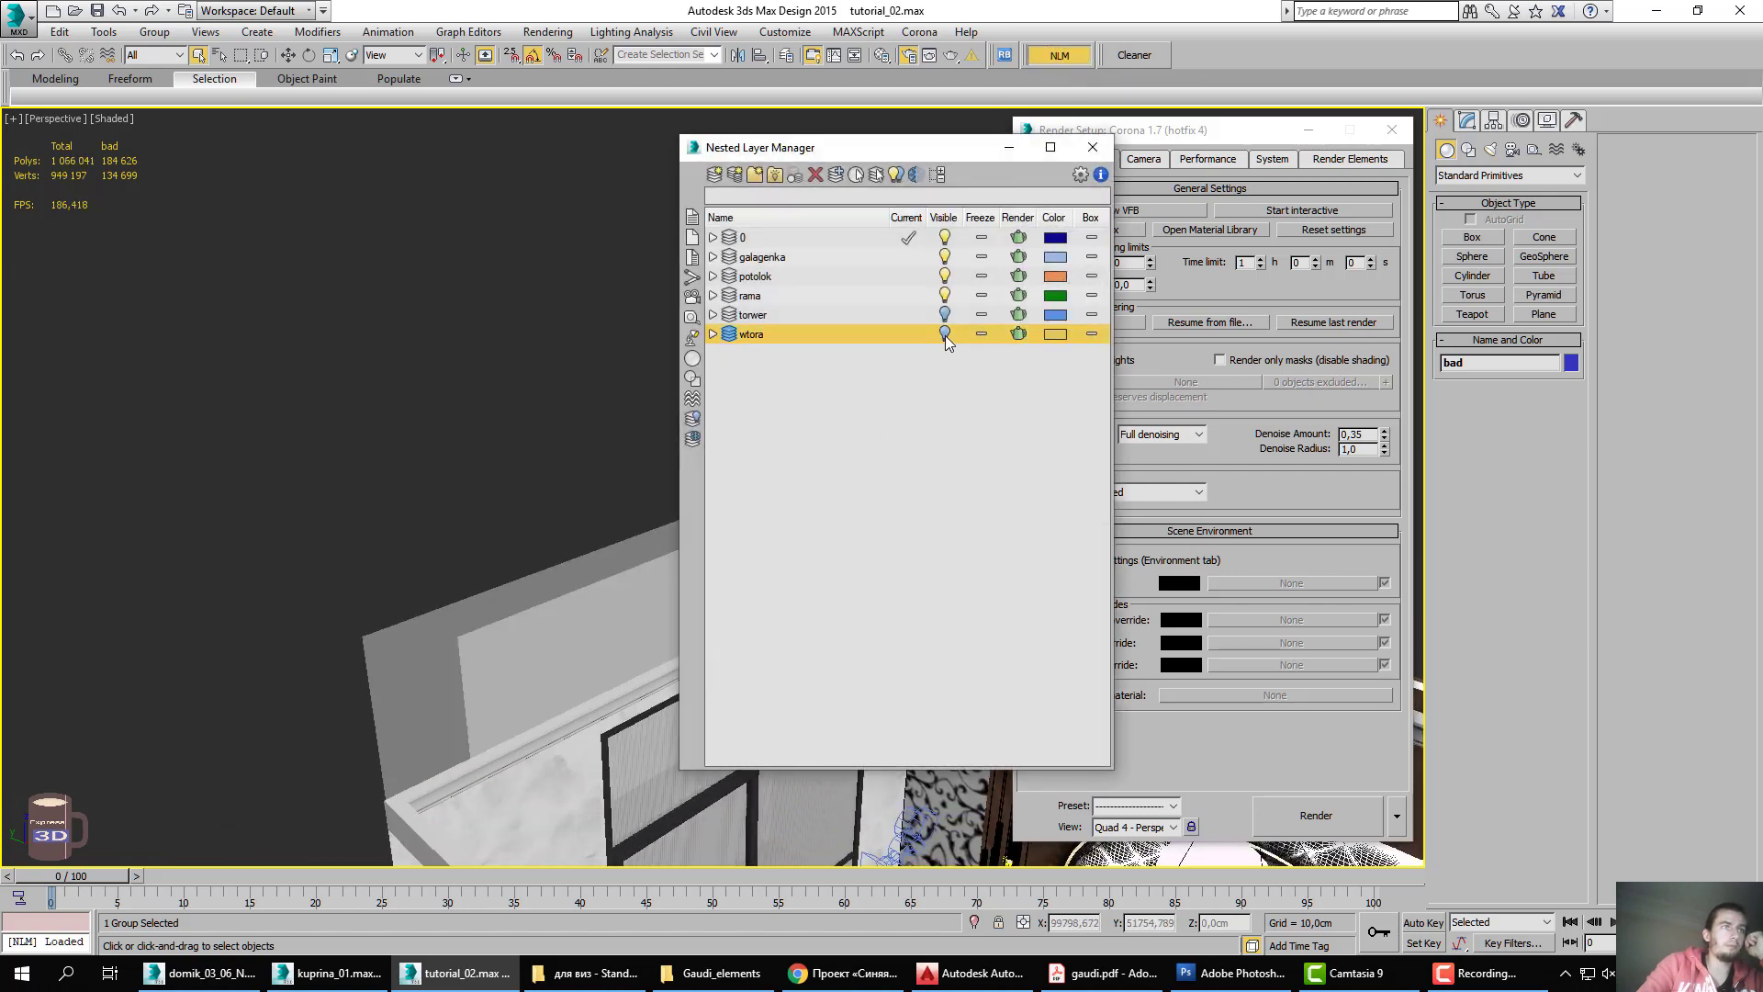
click(1091, 147)
Orbit, pan and zoom around the room, then clear the bed selection.
alt+middle_drag(669, 493, 569, 459)
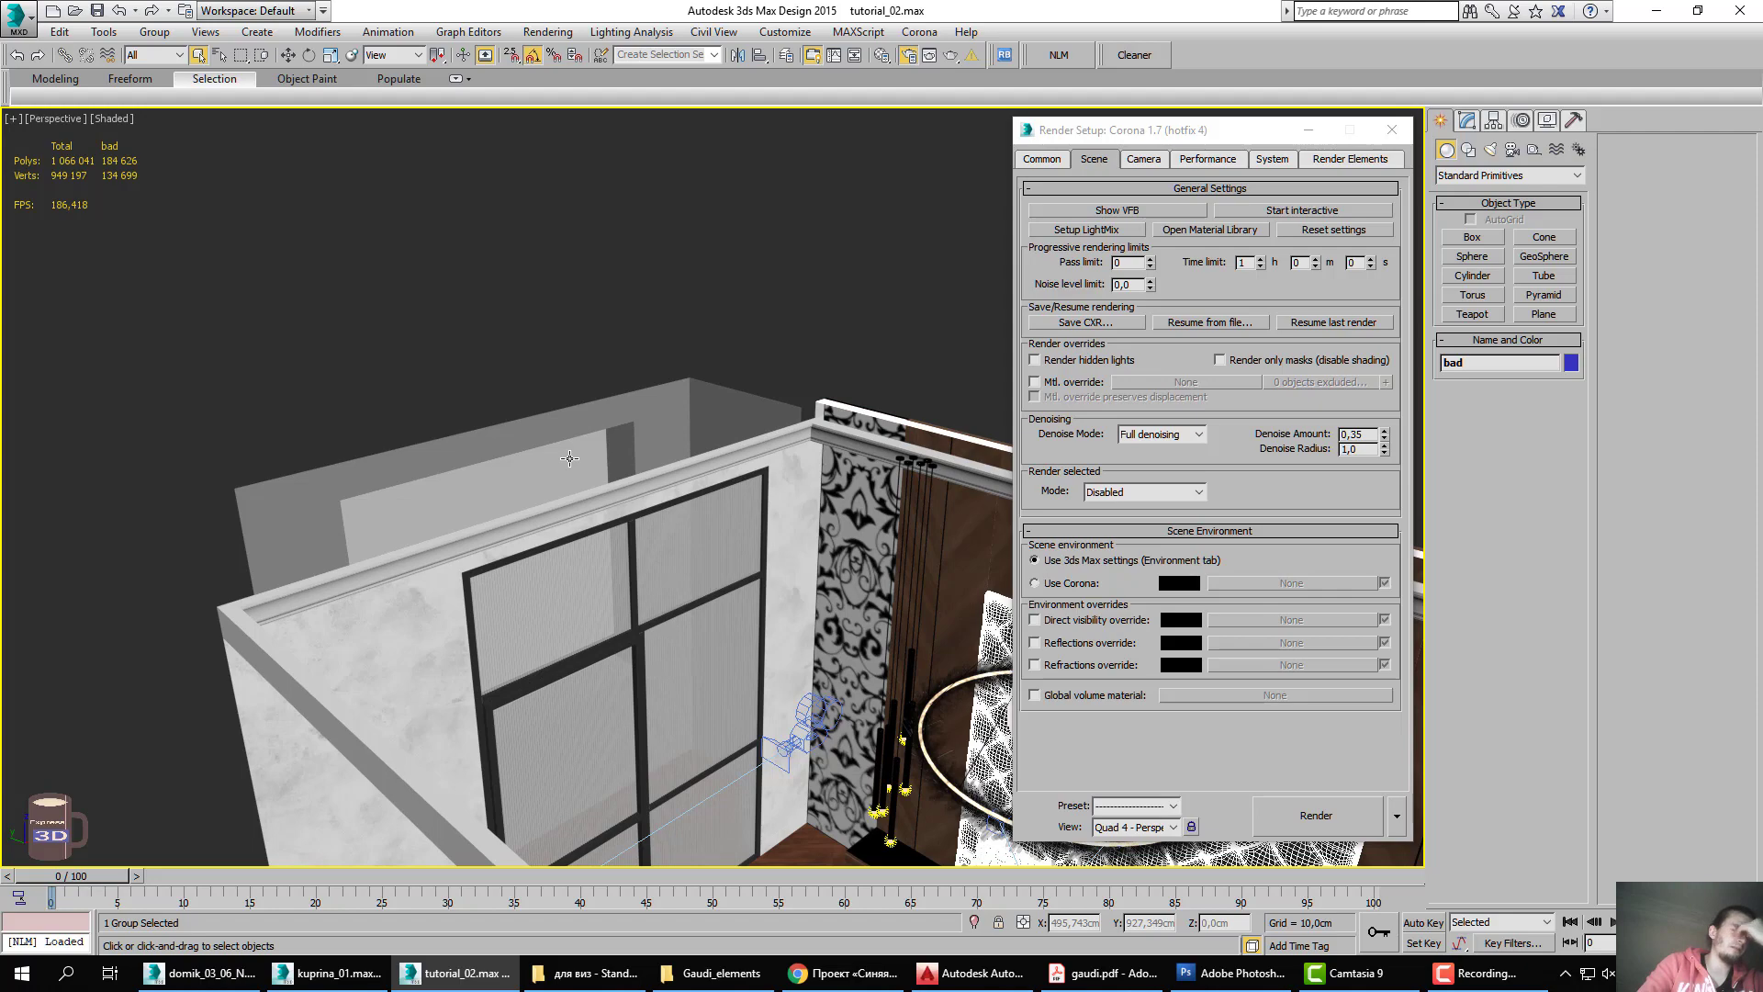
middle_drag(573, 483, 493, 485)
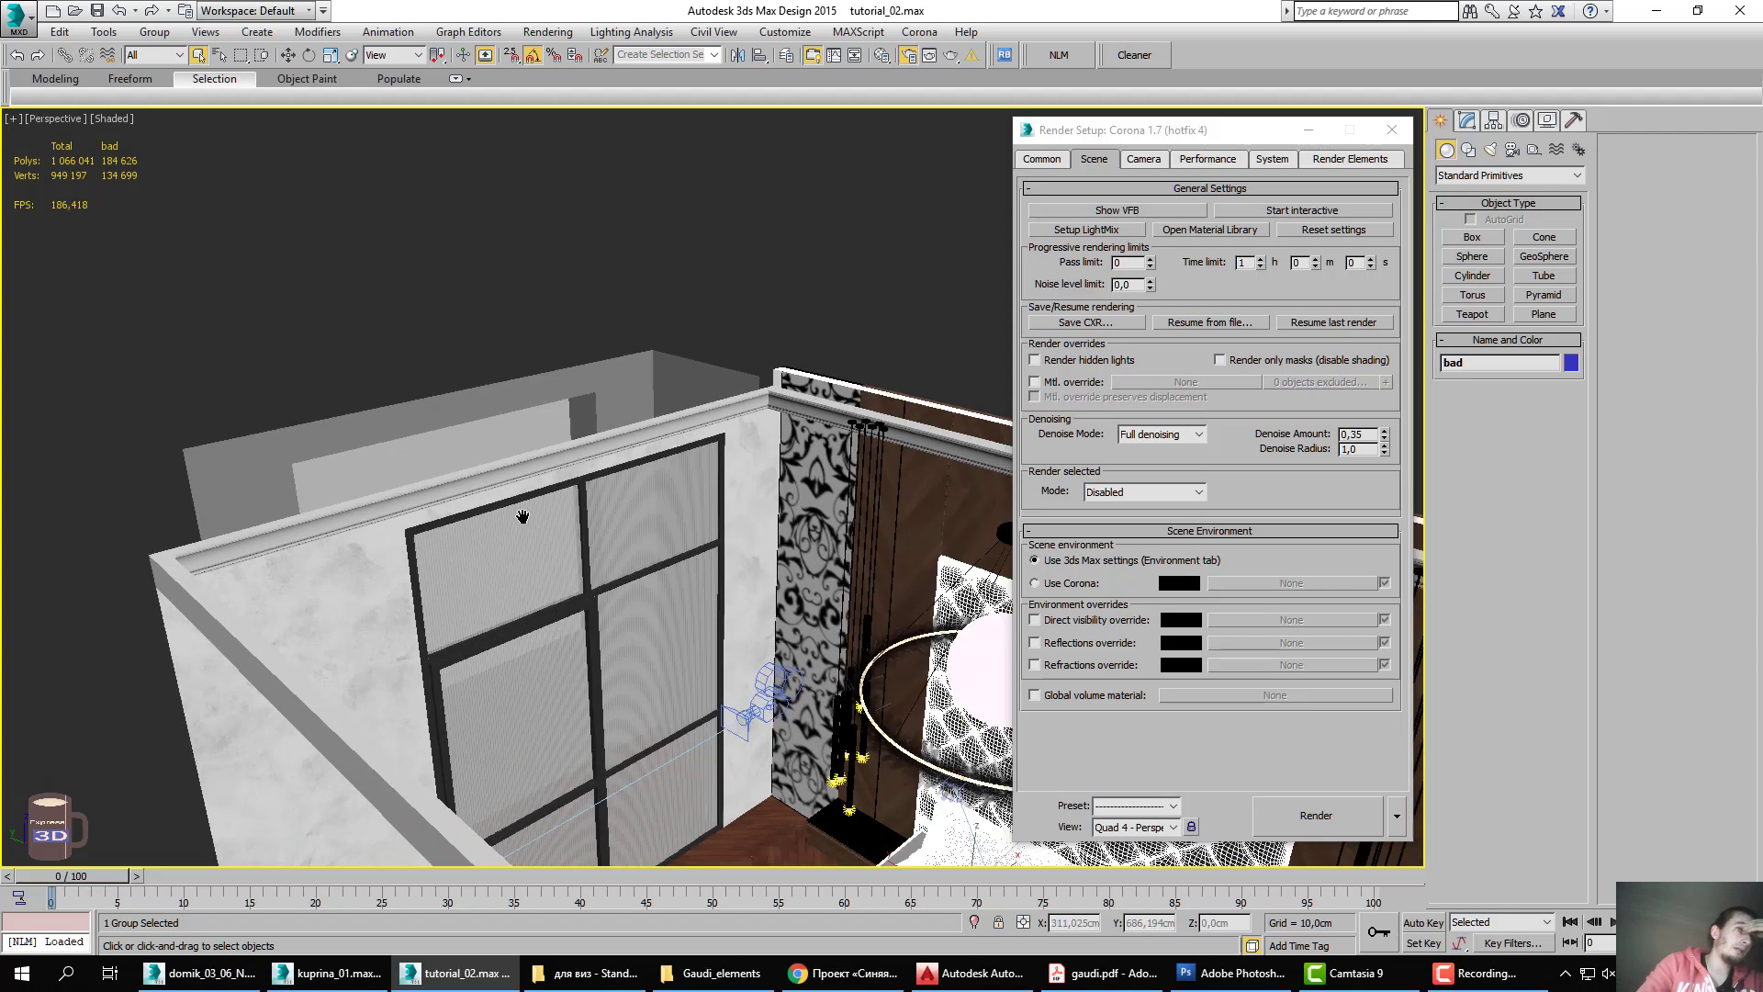
scroll(594, 594, up, 2)
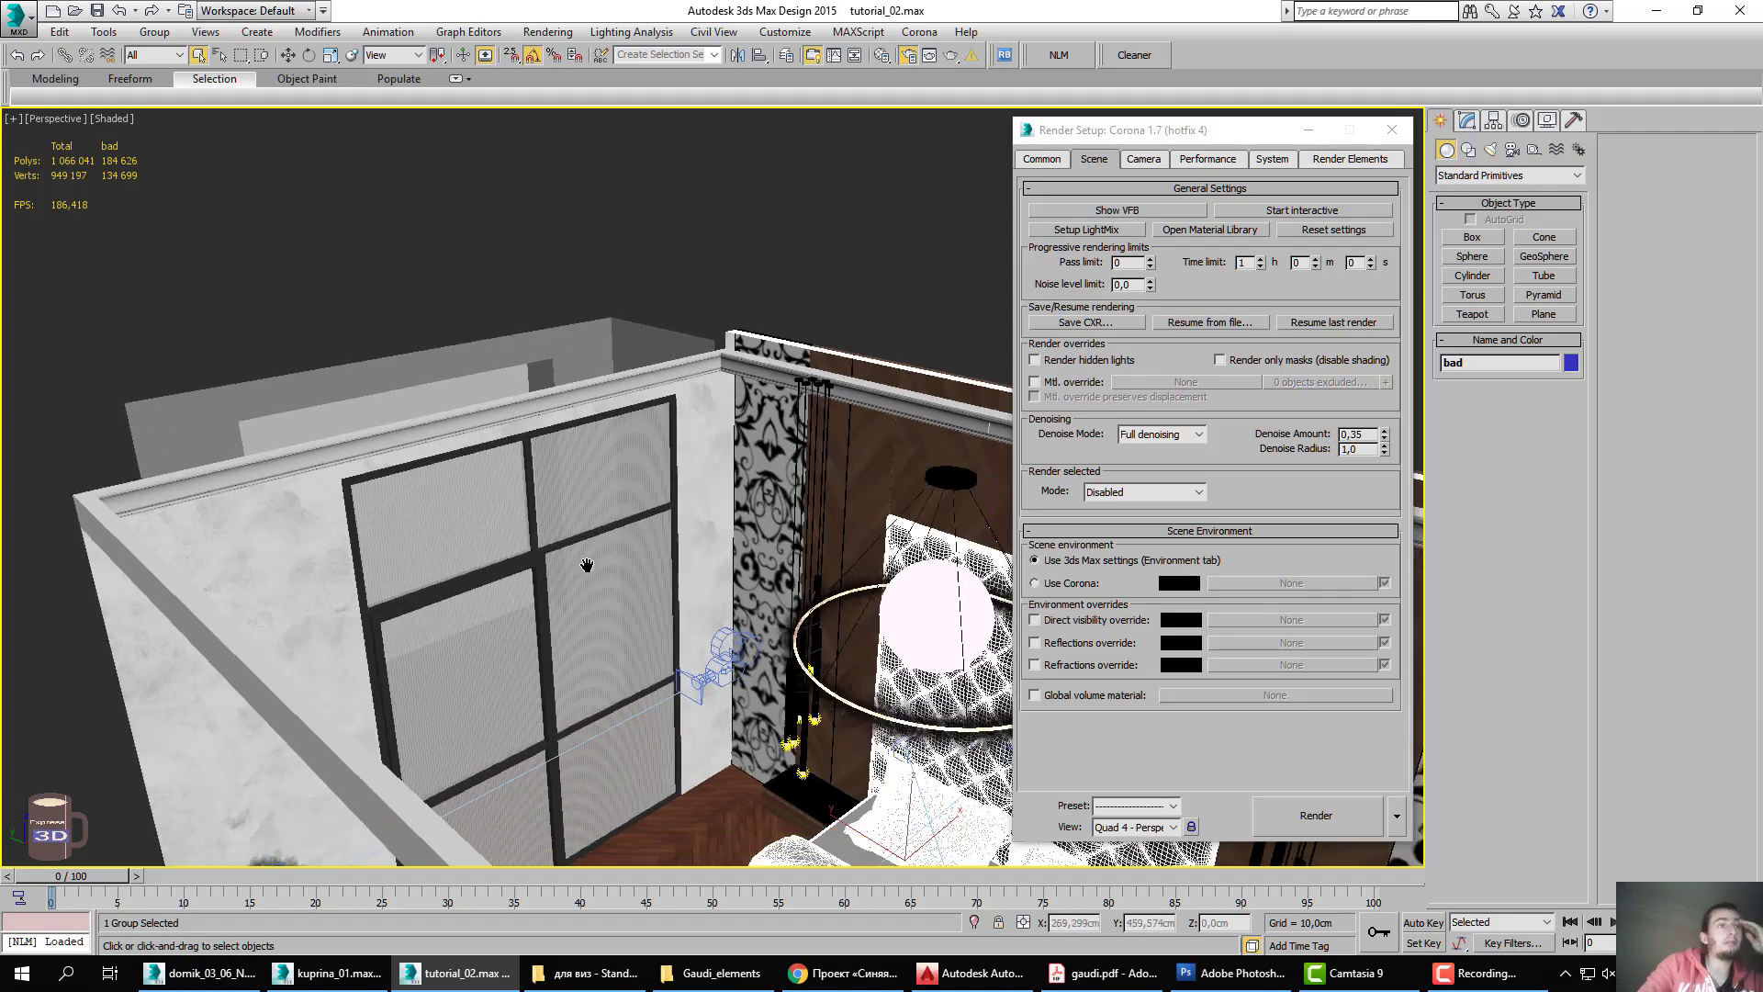
scroll(573, 578, up, 3)
scroll(542, 556, up, 3)
scroll(511, 547, up, 2)
scroll(512, 547, down, 5)
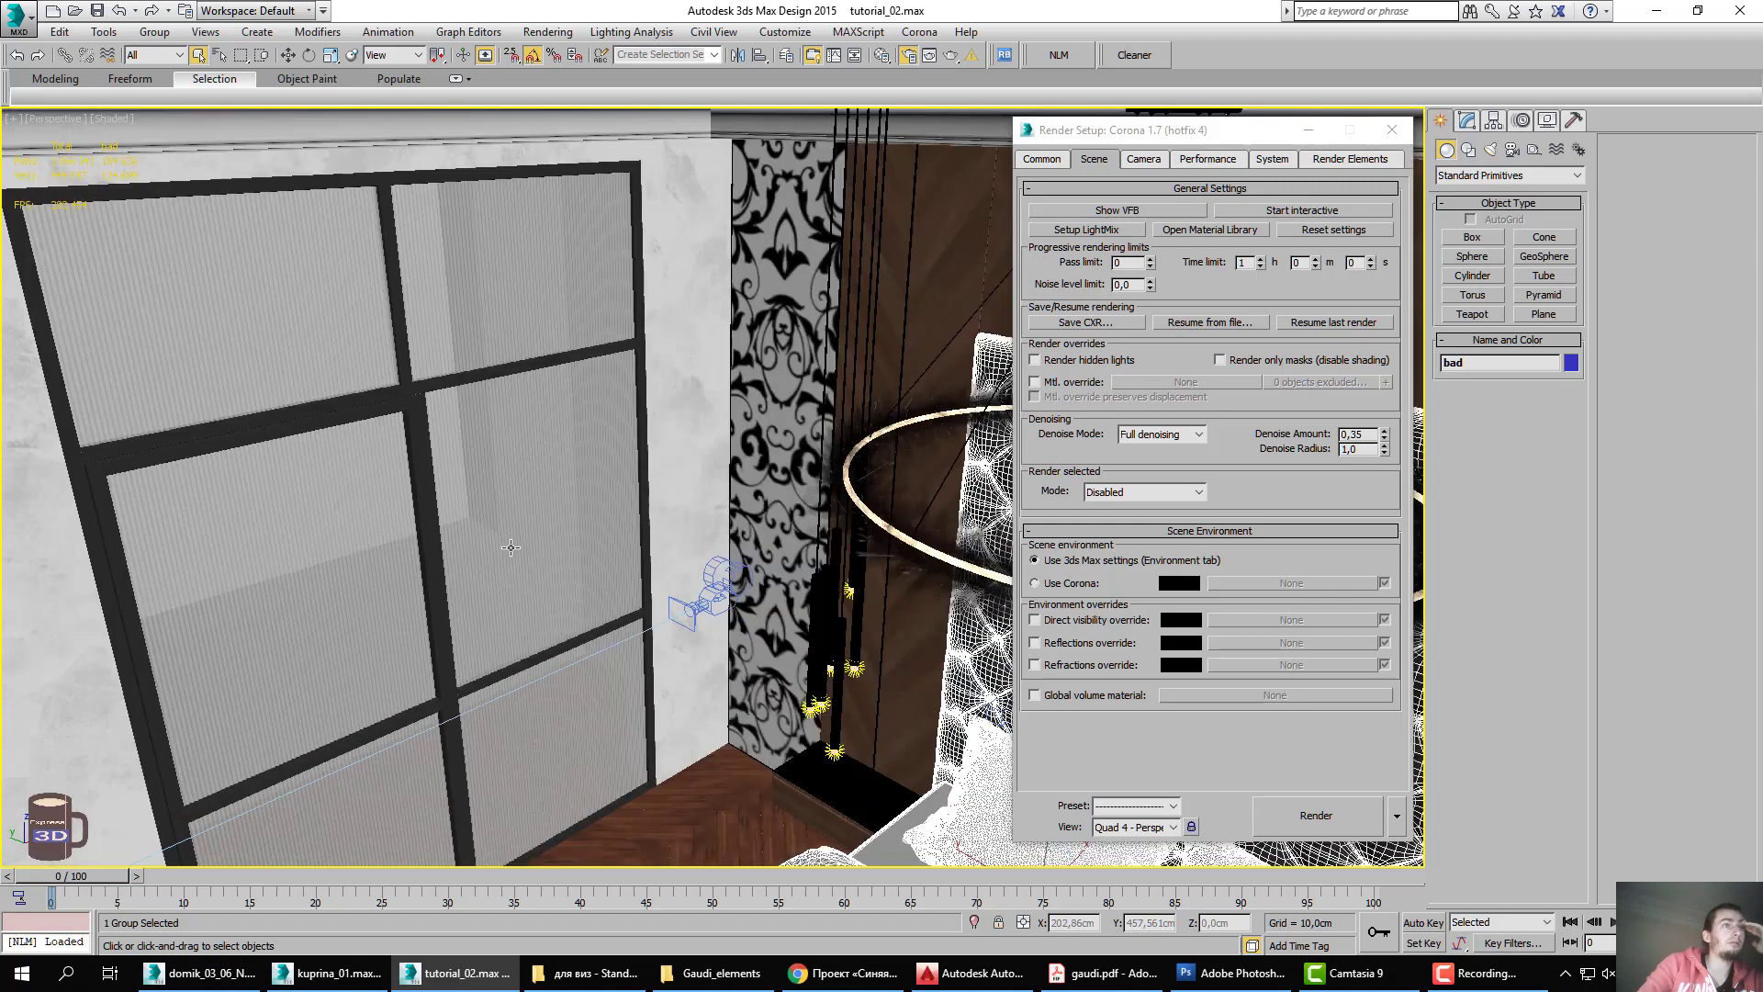
scroll(520, 571, down, 3)
mouse_move(617, 523)
middle_down()
mouse_move(606, 466)
mouse_move(600, 529)
middle_up()
scroll(606, 467, down, 4)
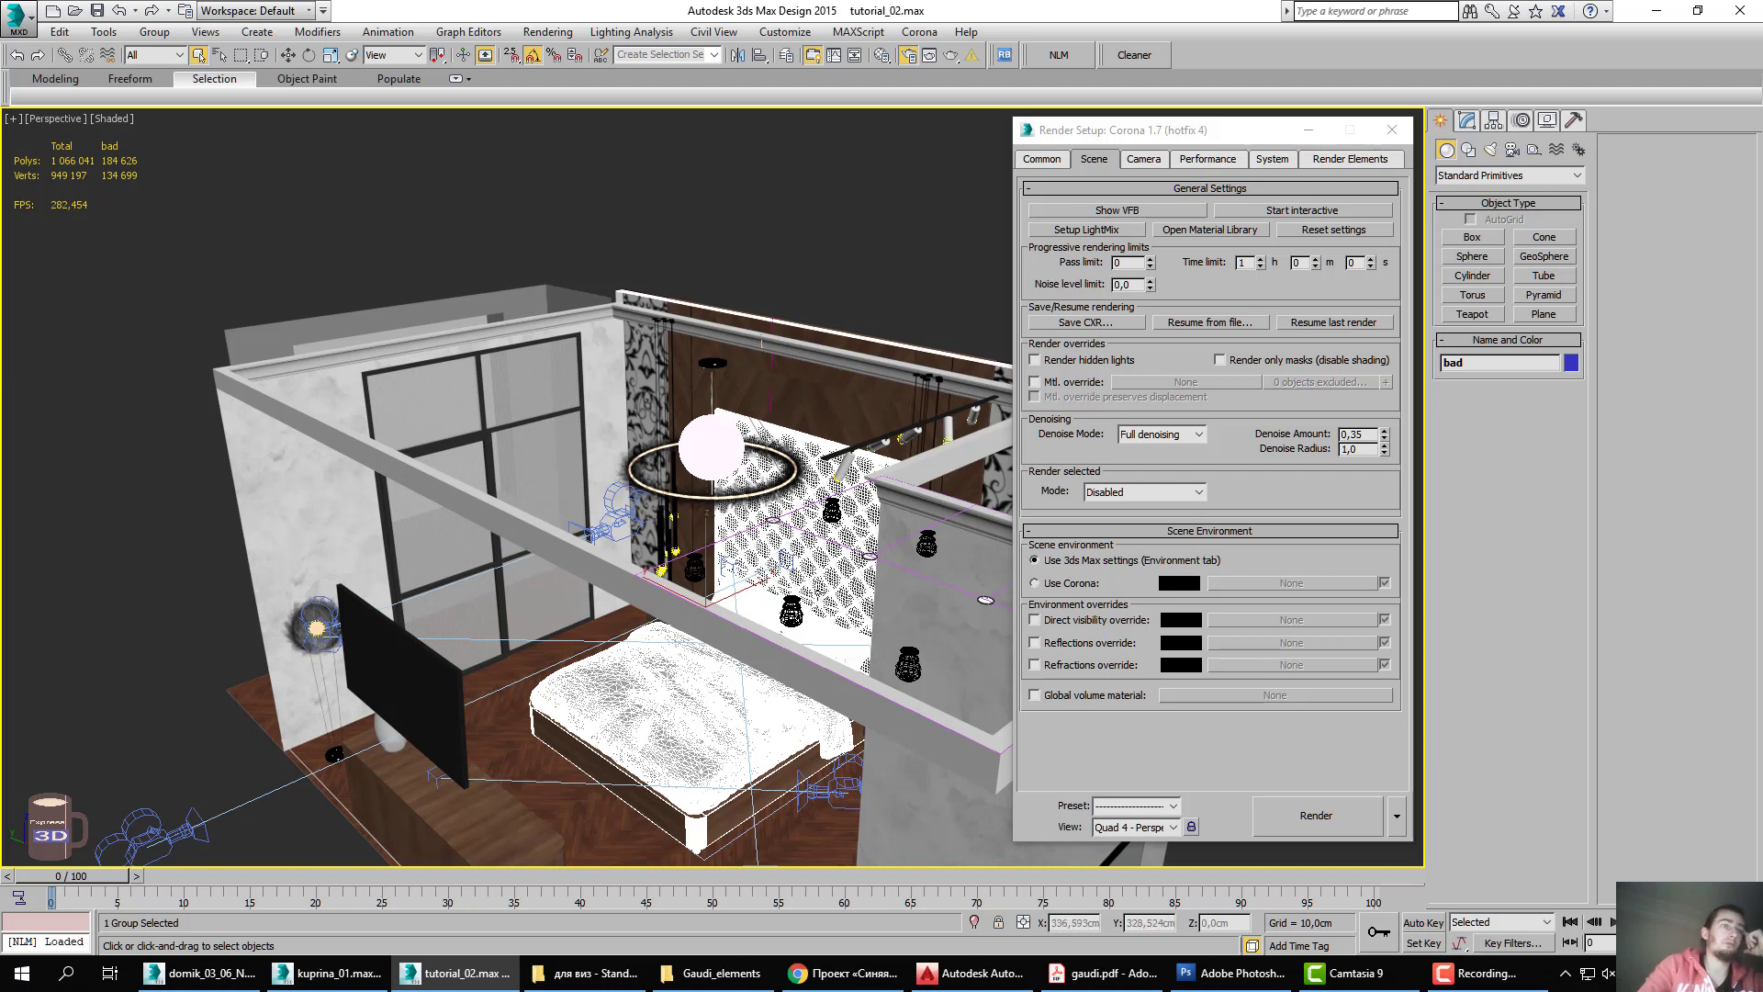
click(772, 261)
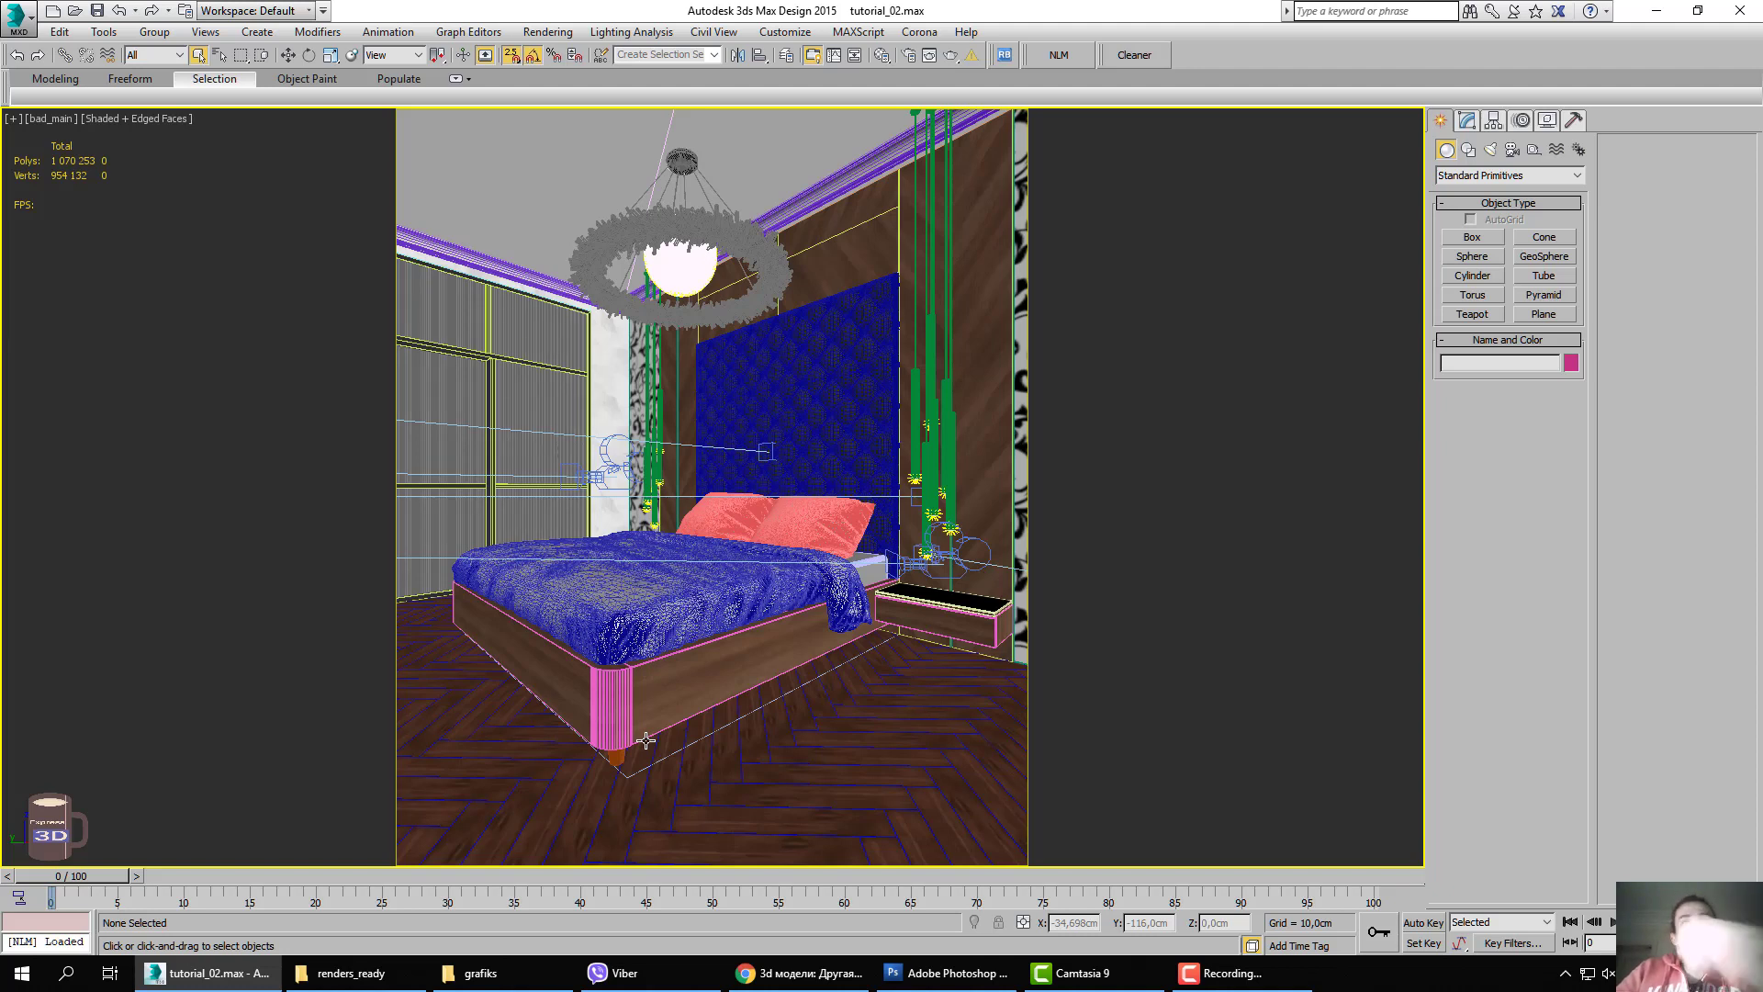
Drag render_tut_00_View02.bmp from renders_ready onto Photoshop to open it.
click(364, 979)
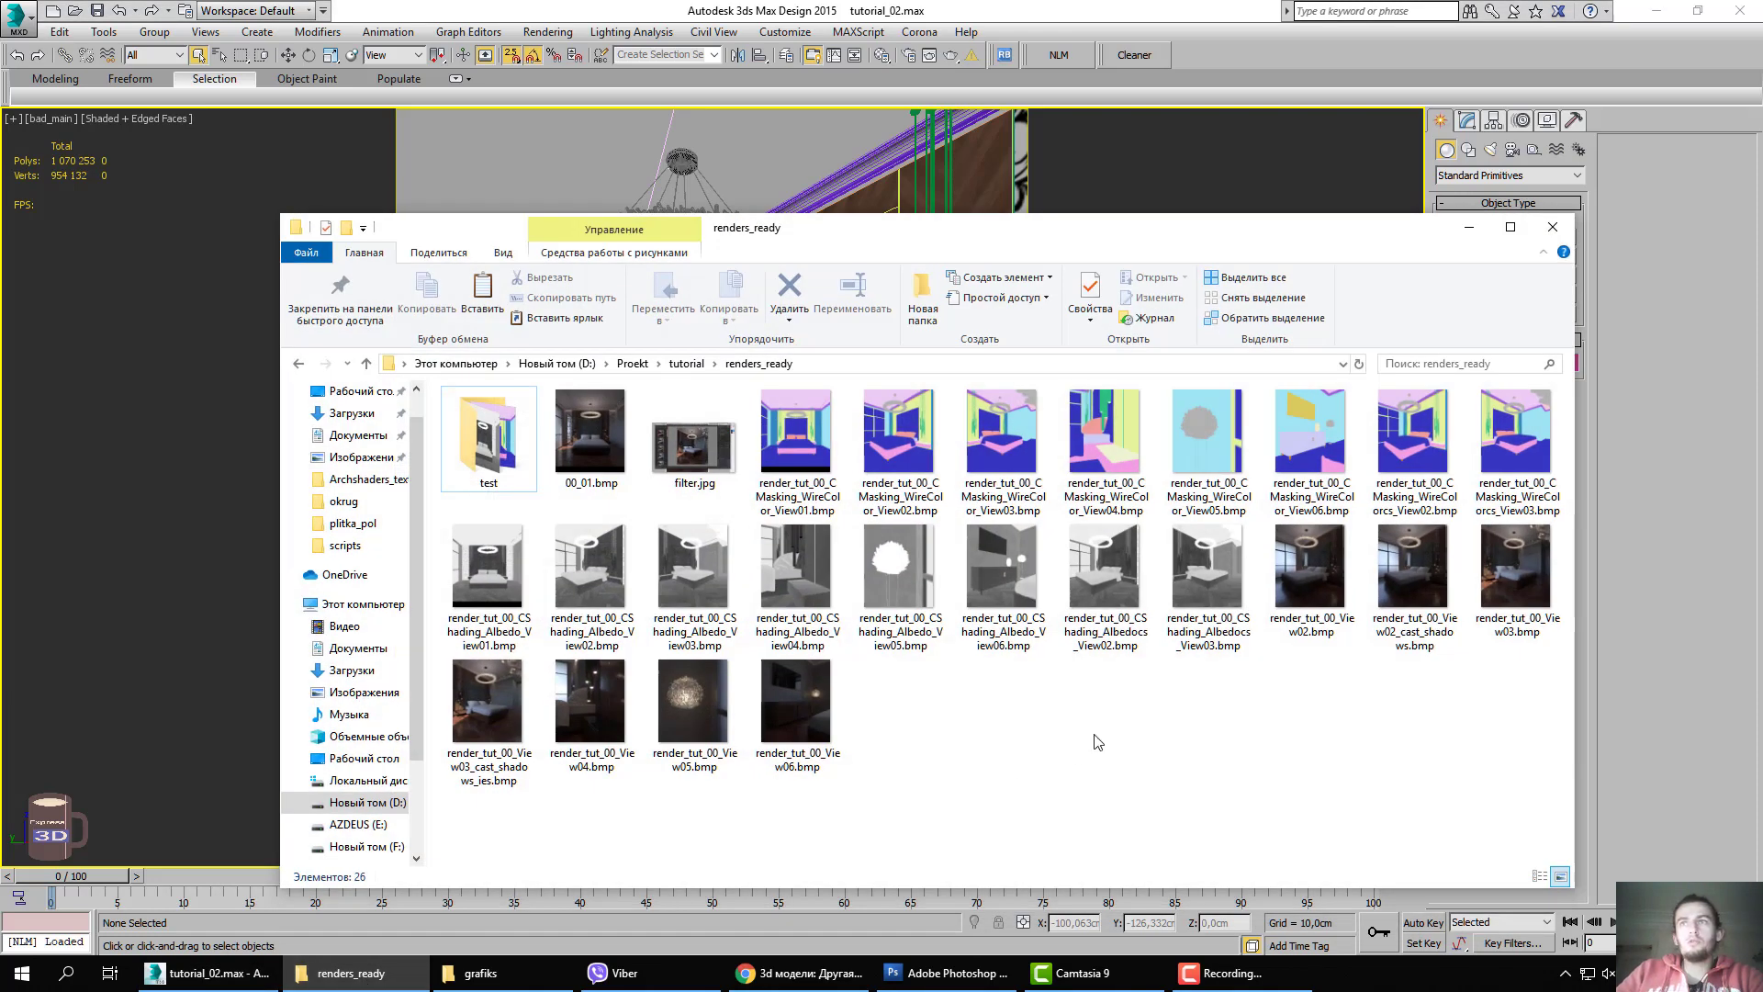
mouse_move(1290, 585)
mouse_down()
mouse_move(956, 973)
mouse_move(917, 676)
mouse_up()
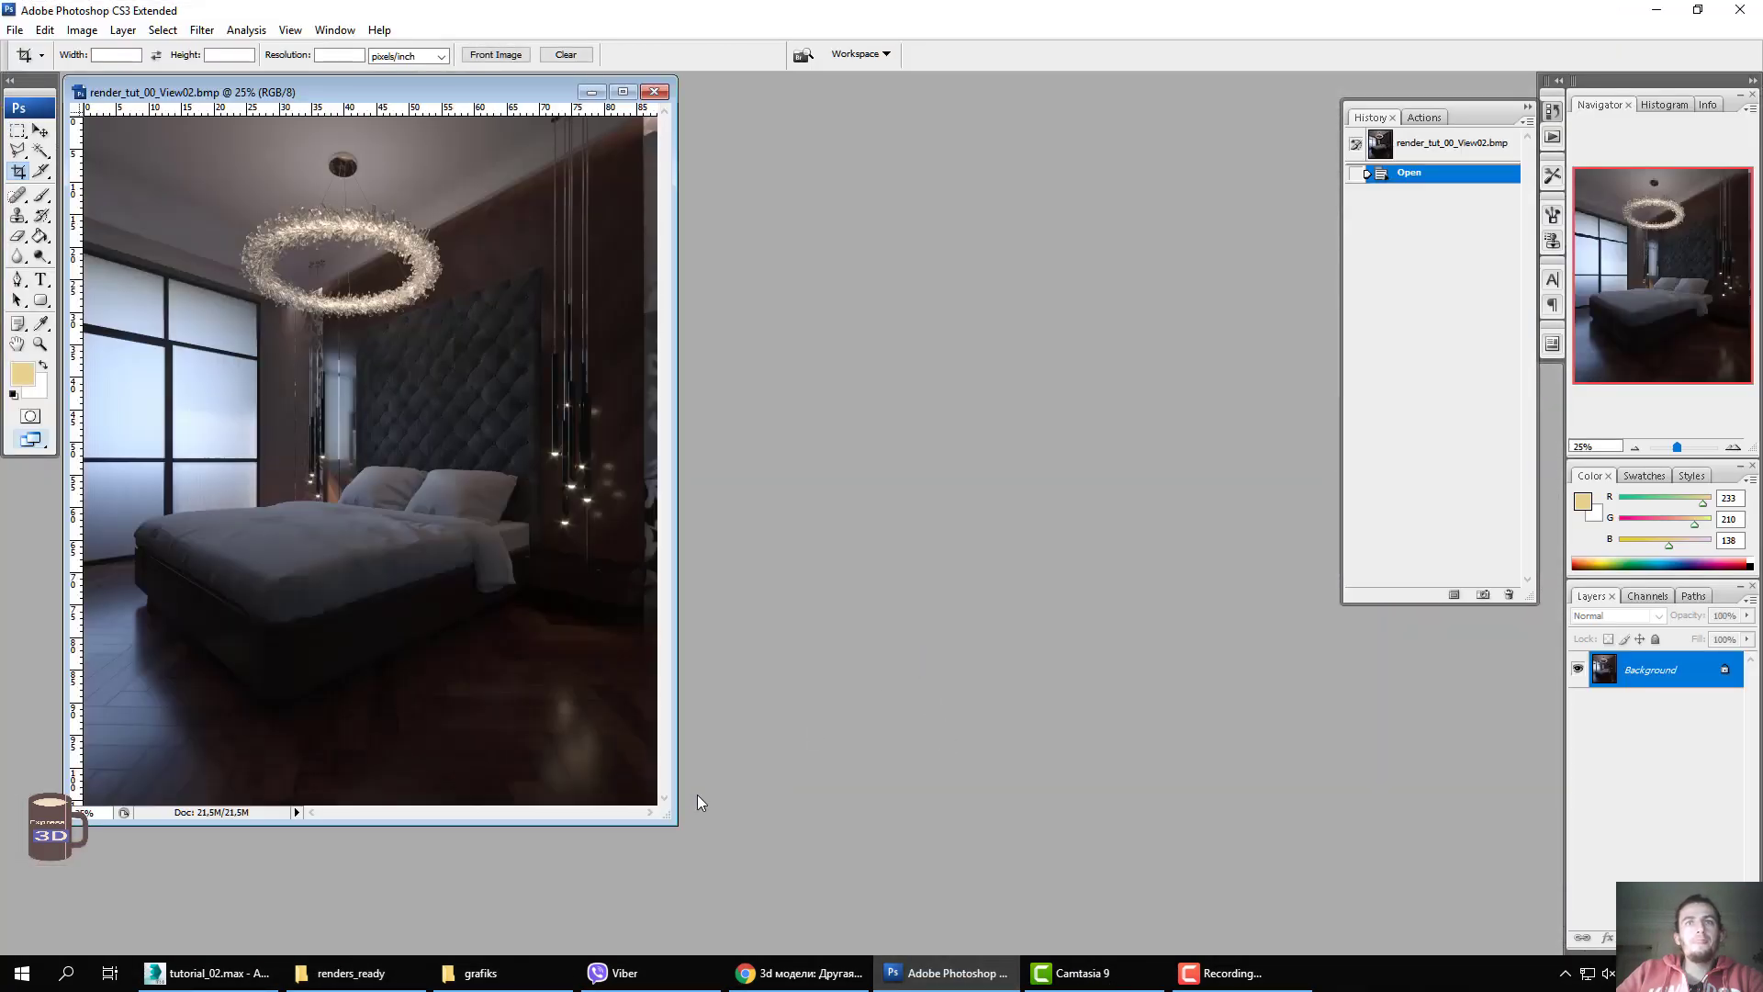
drag(675, 814, 1300, 944)
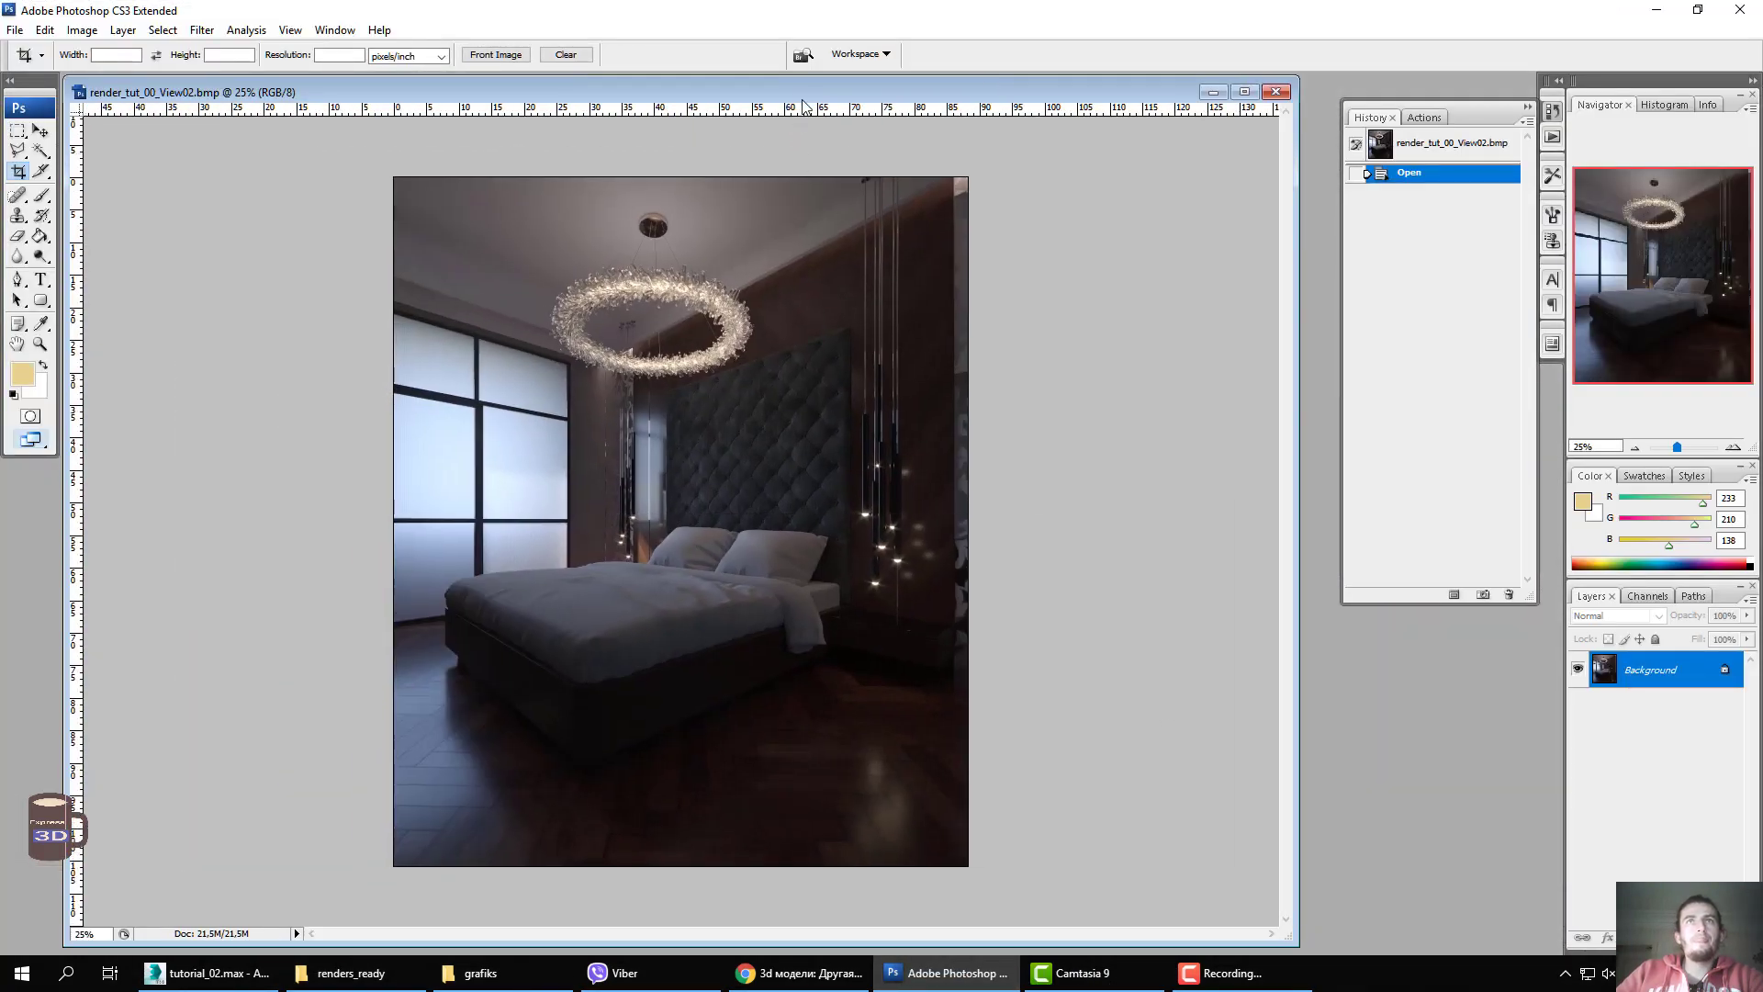
drag(813, 98, 847, 95)
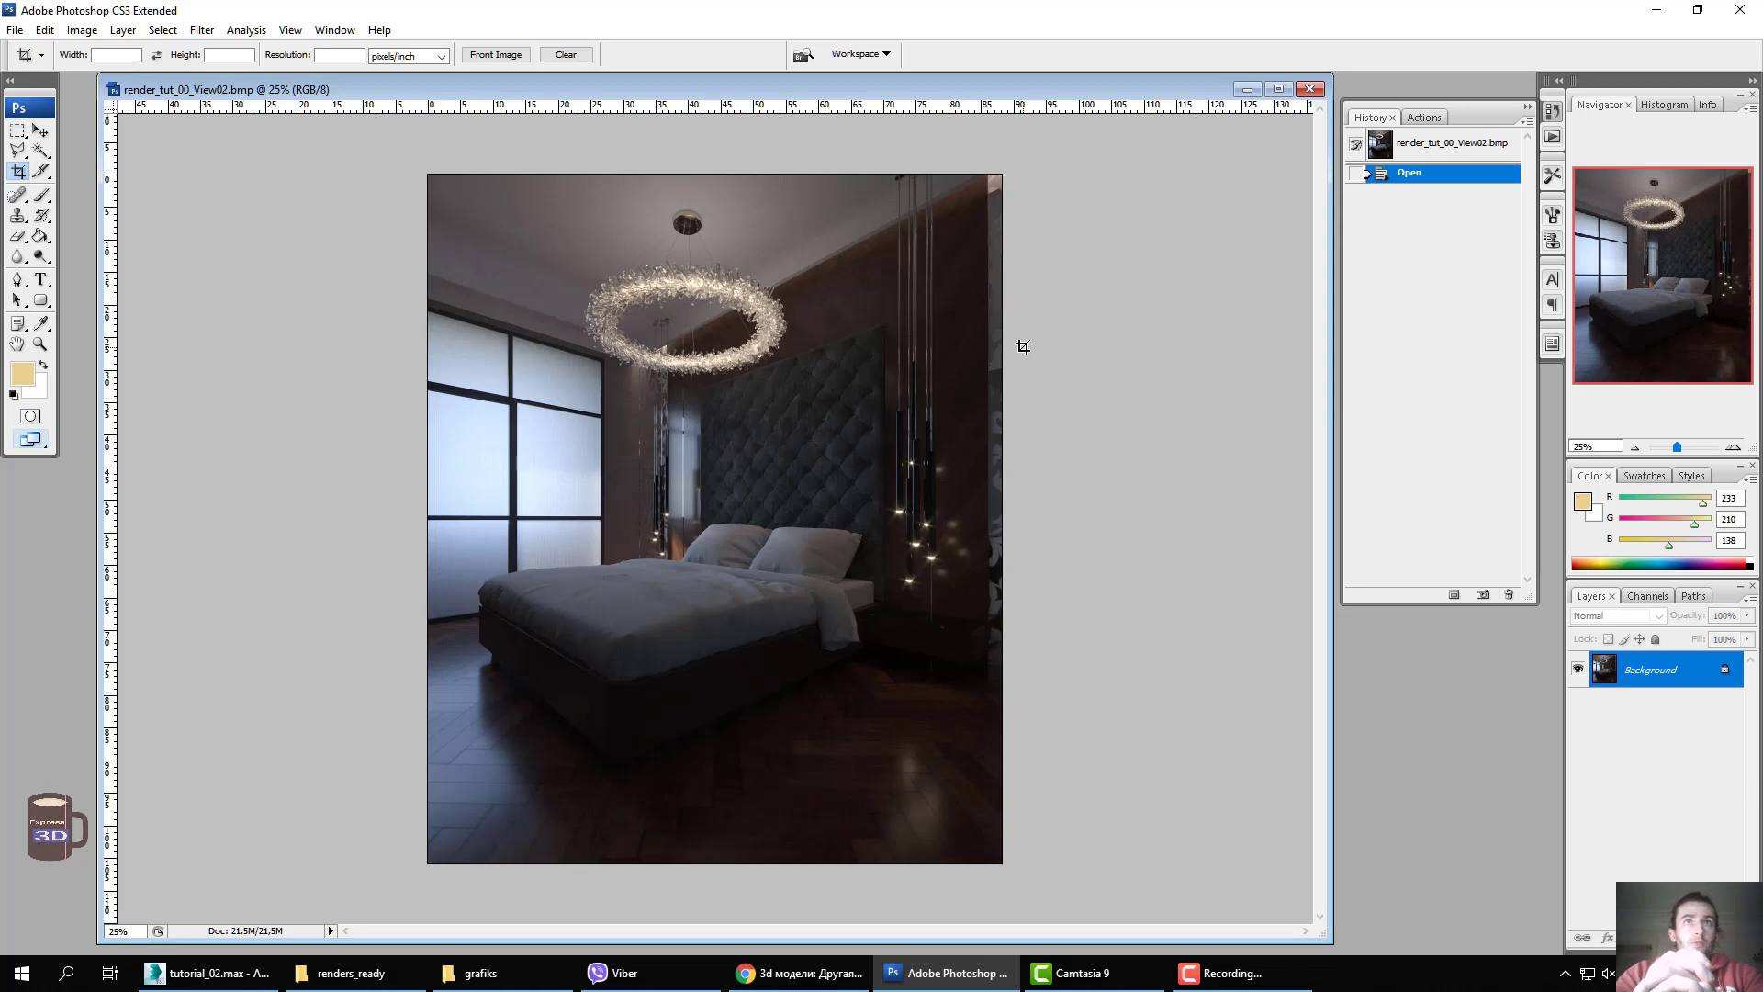
key(z)
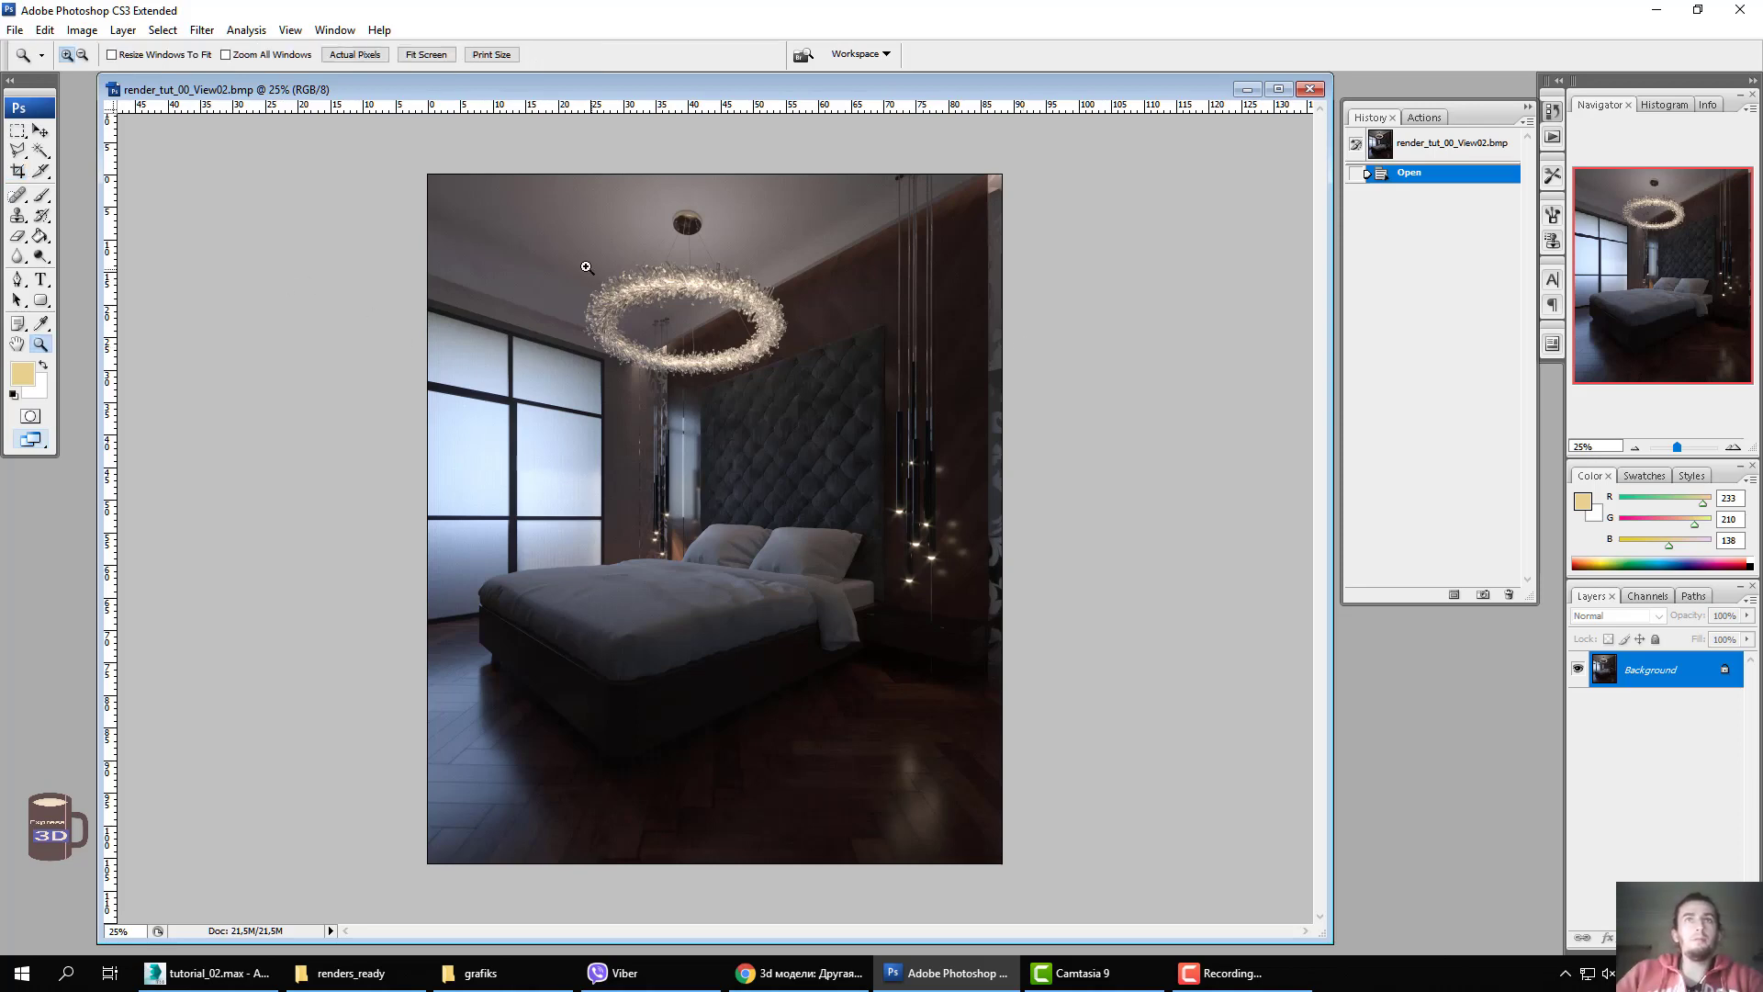
drag(592, 257, 704, 471)
mouse_move(790, 378)
mouse_down()
mouse_move(652, 578)
mouse_move(713, 579)
mouse_move(487, 594)
mouse_up()
drag(588, 569, 510, 570)
drag(702, 551, 626, 557)
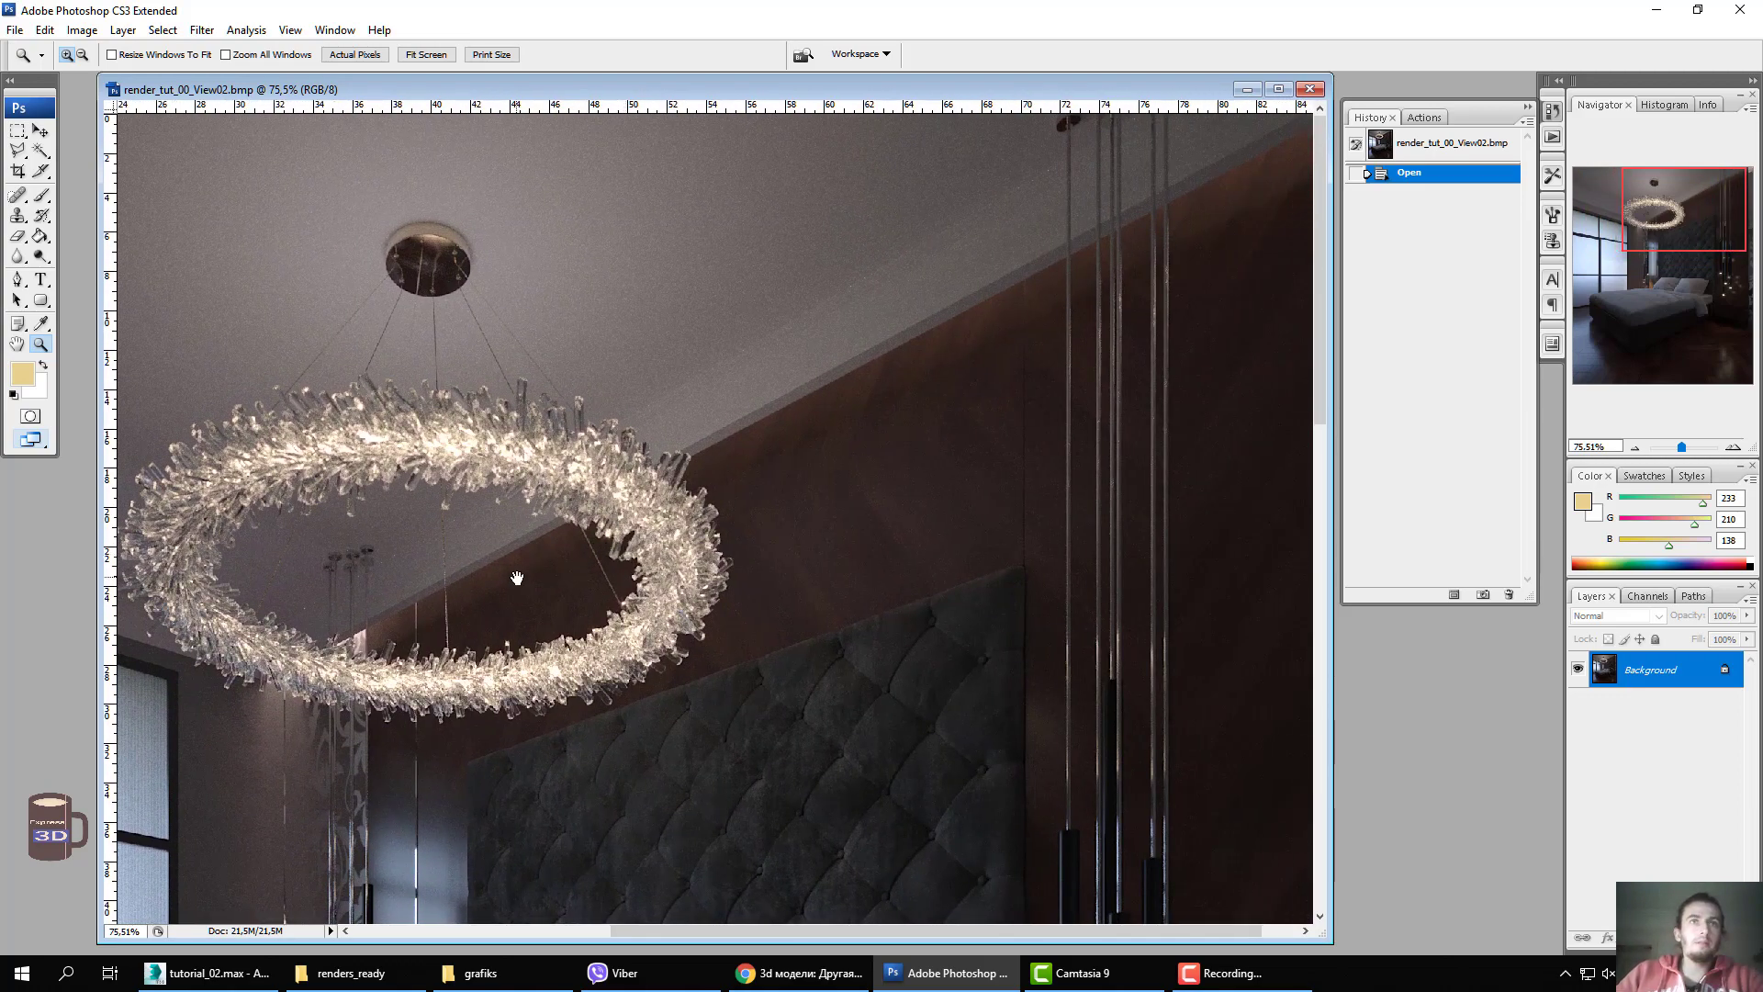
mouse_move(517, 576)
mouse_down()
mouse_move(635, 567)
mouse_move(609, 520)
mouse_move(622, 405)
mouse_up()
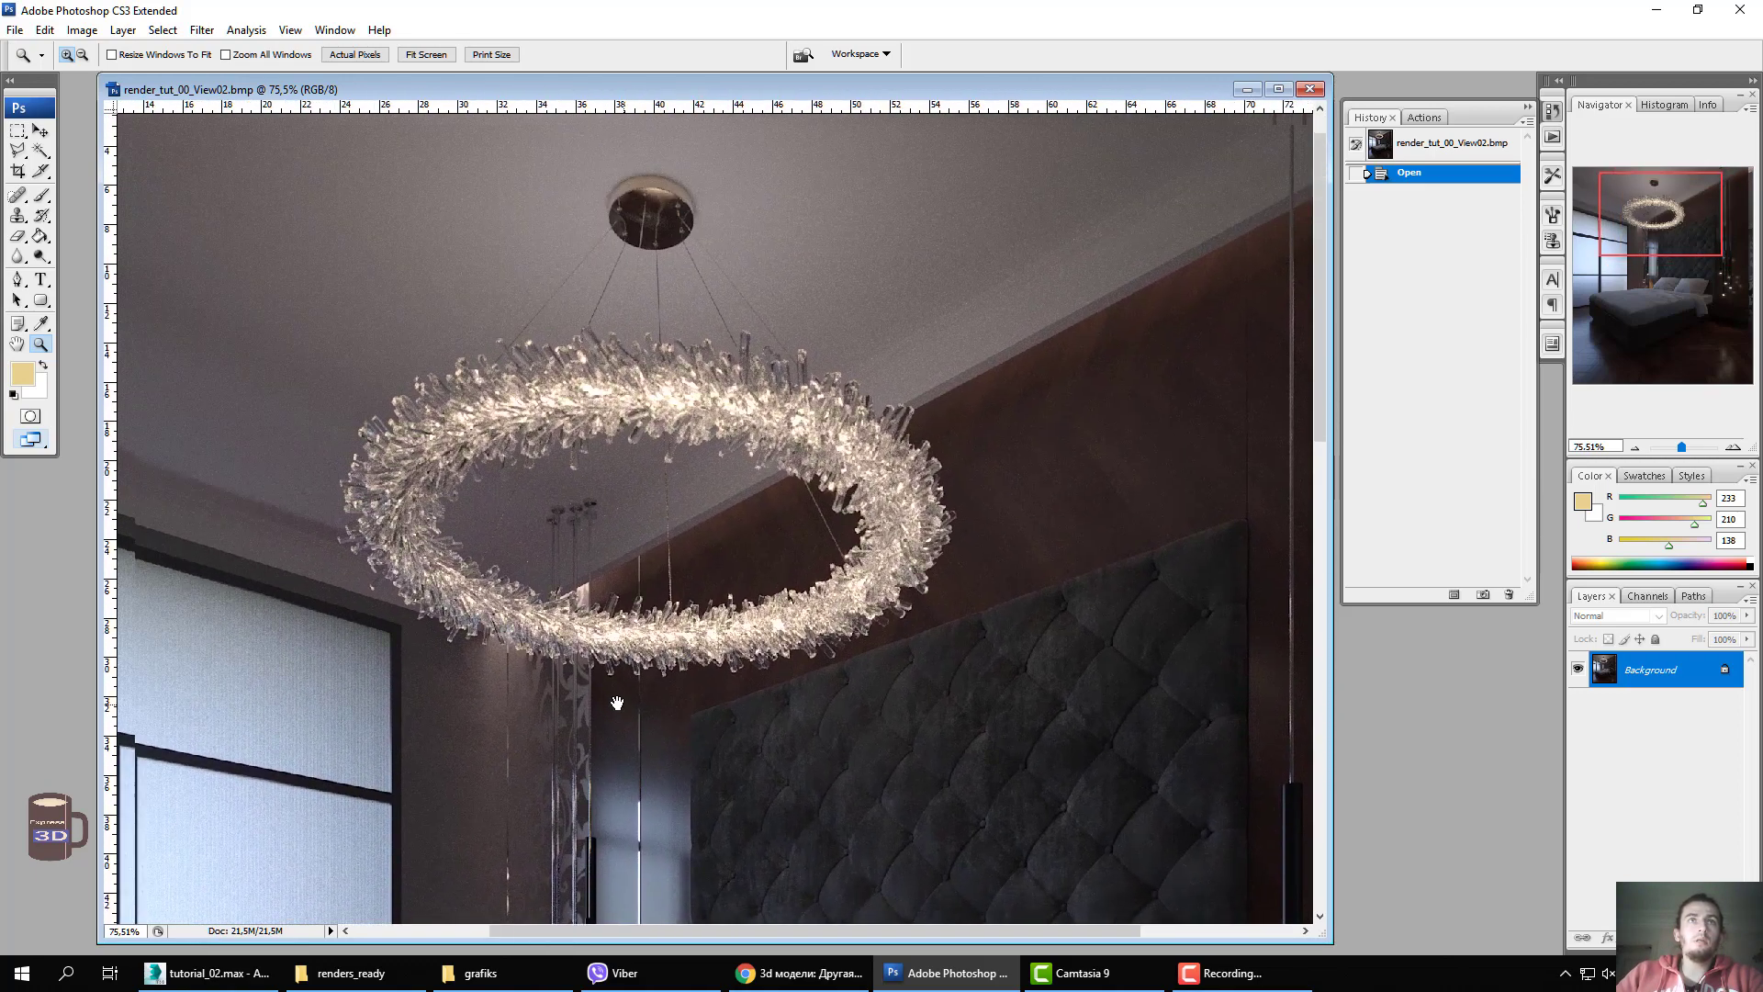
mouse_move(481, 569)
mouse_down()
mouse_move(842, 639)
mouse_move(837, 483)
mouse_up()
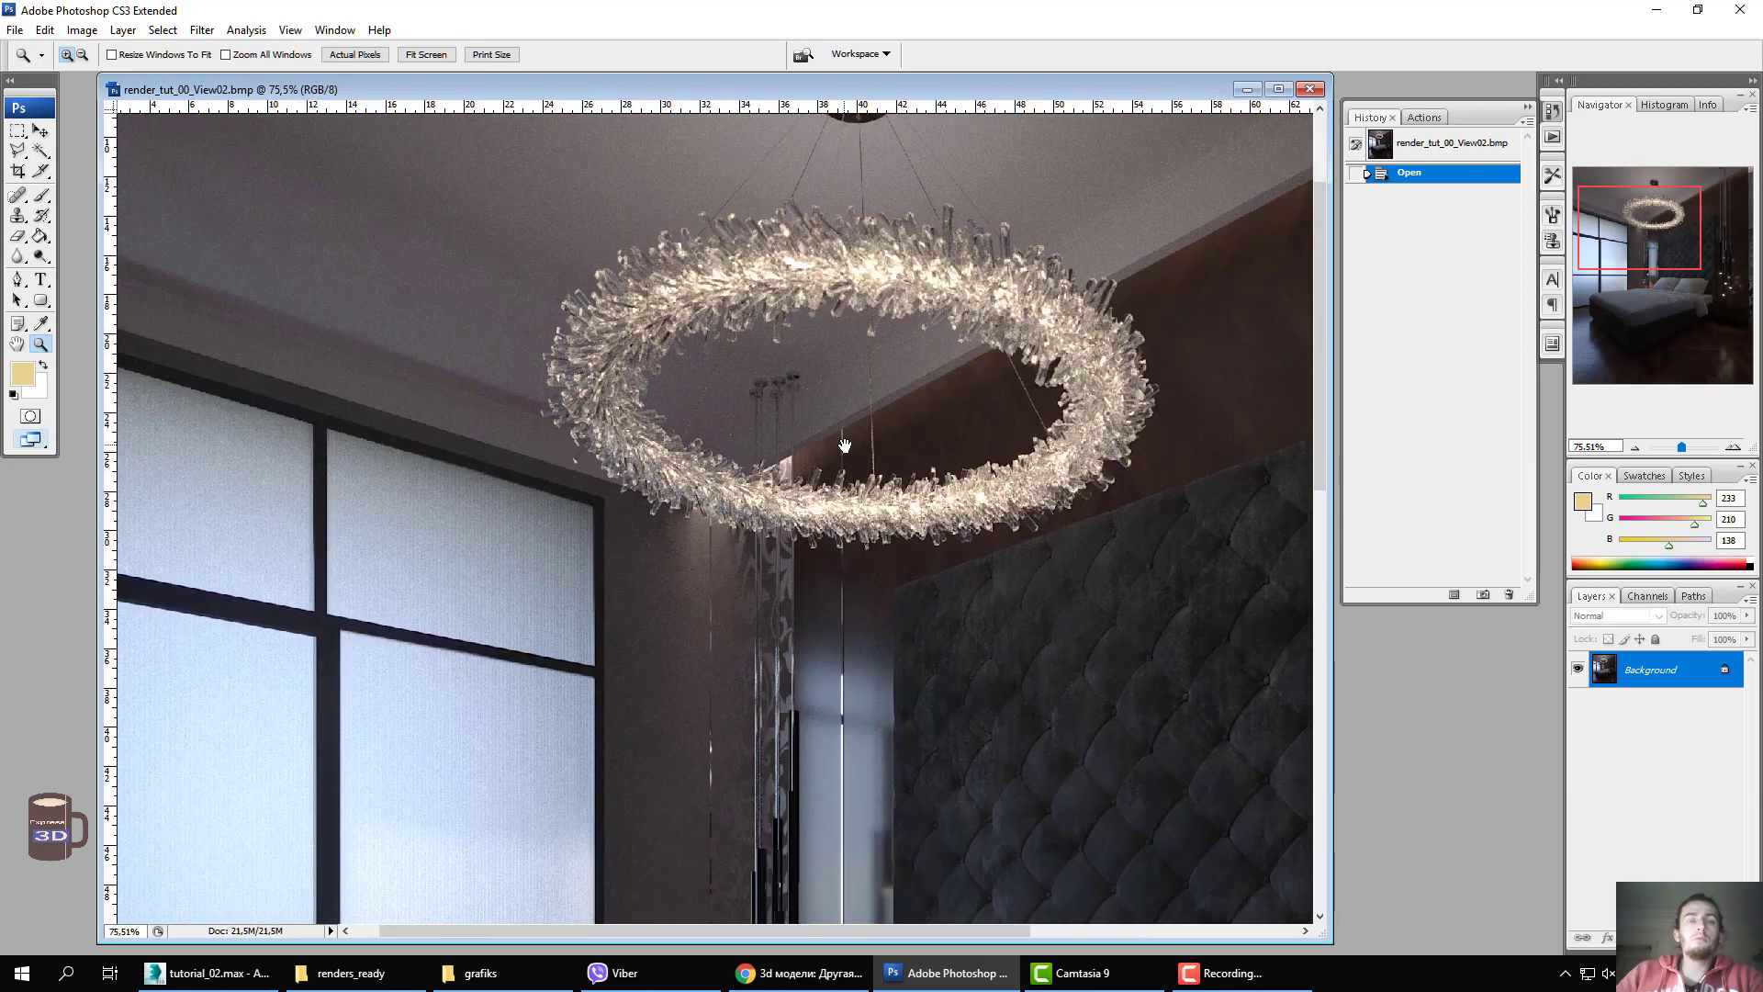
alt+click(909, 401)
alt+click(898, 404)
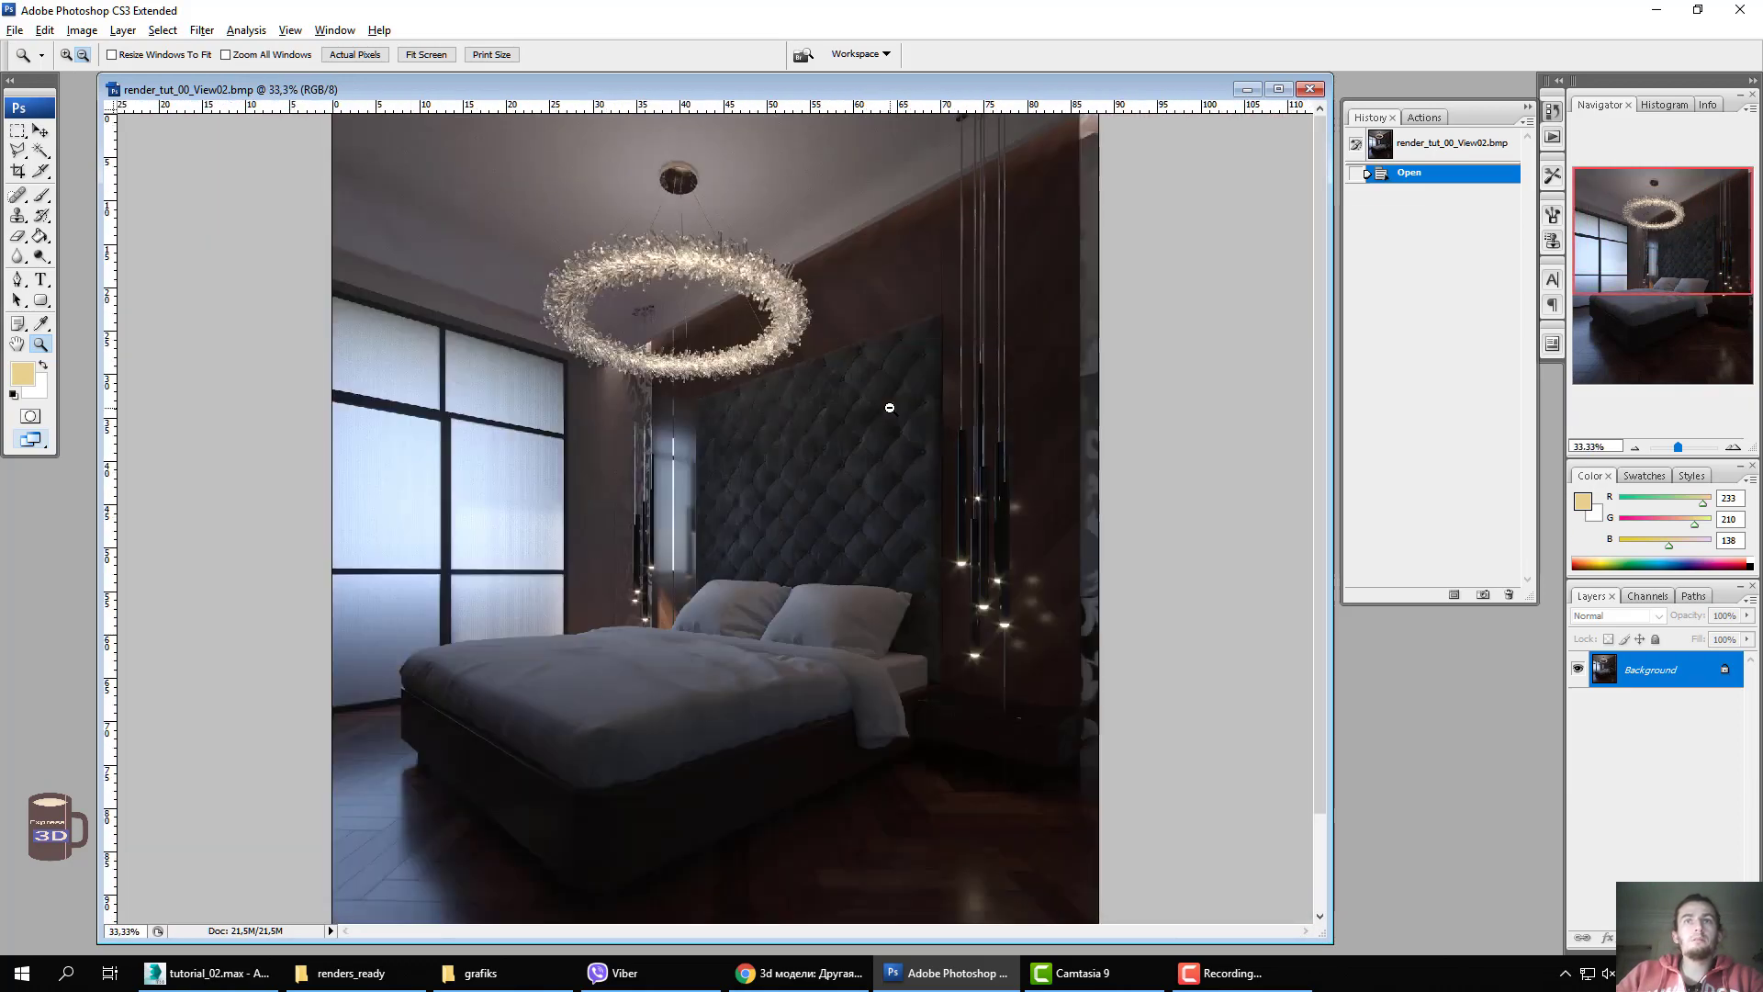
alt+click(890, 407)
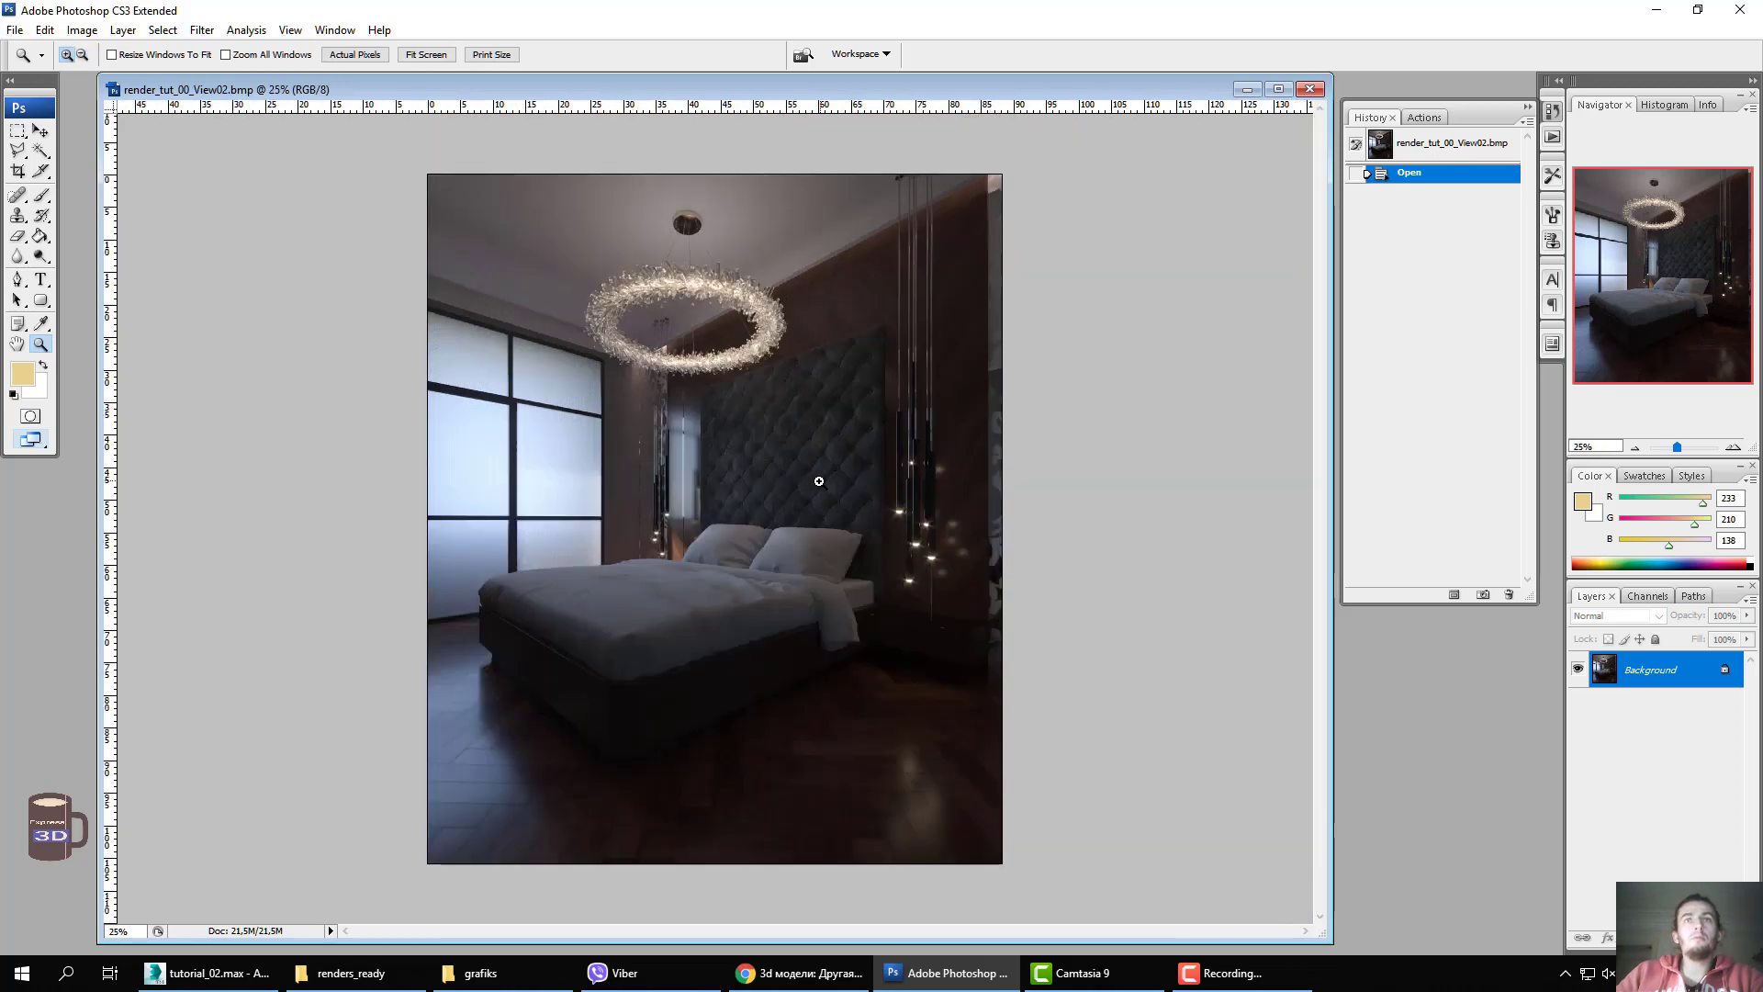
click(819, 482)
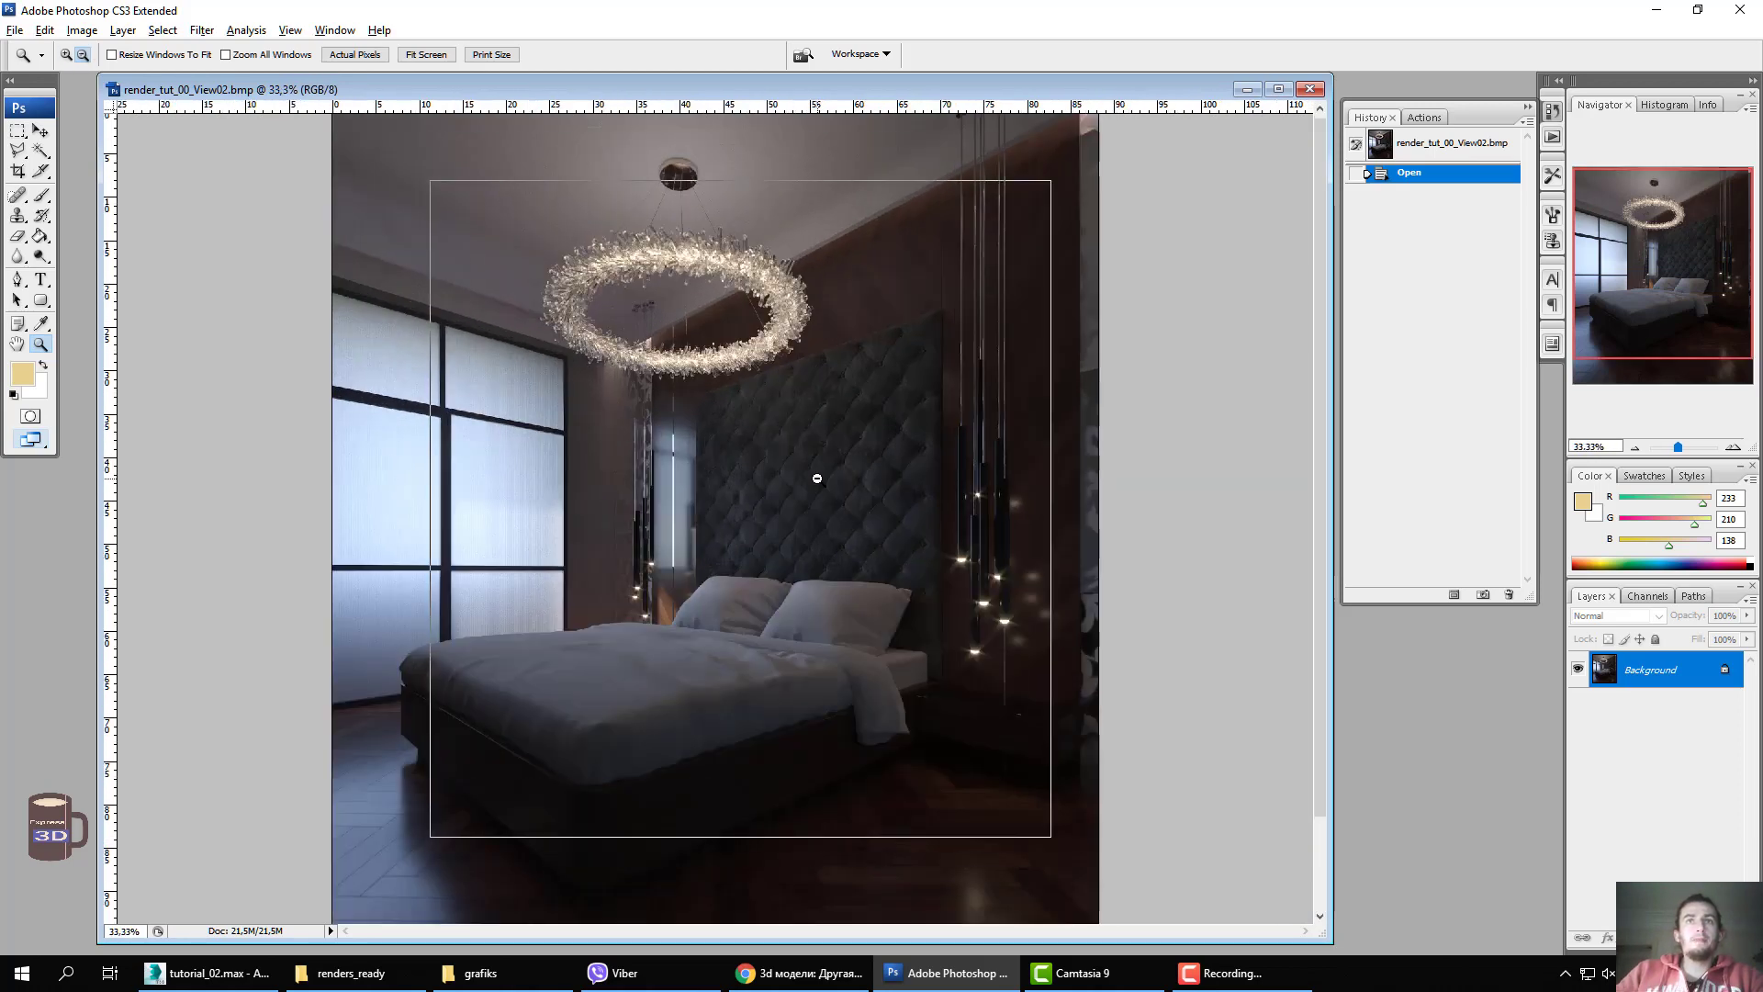
alt+click(818, 478)
drag(1324, 933, 785, 884)
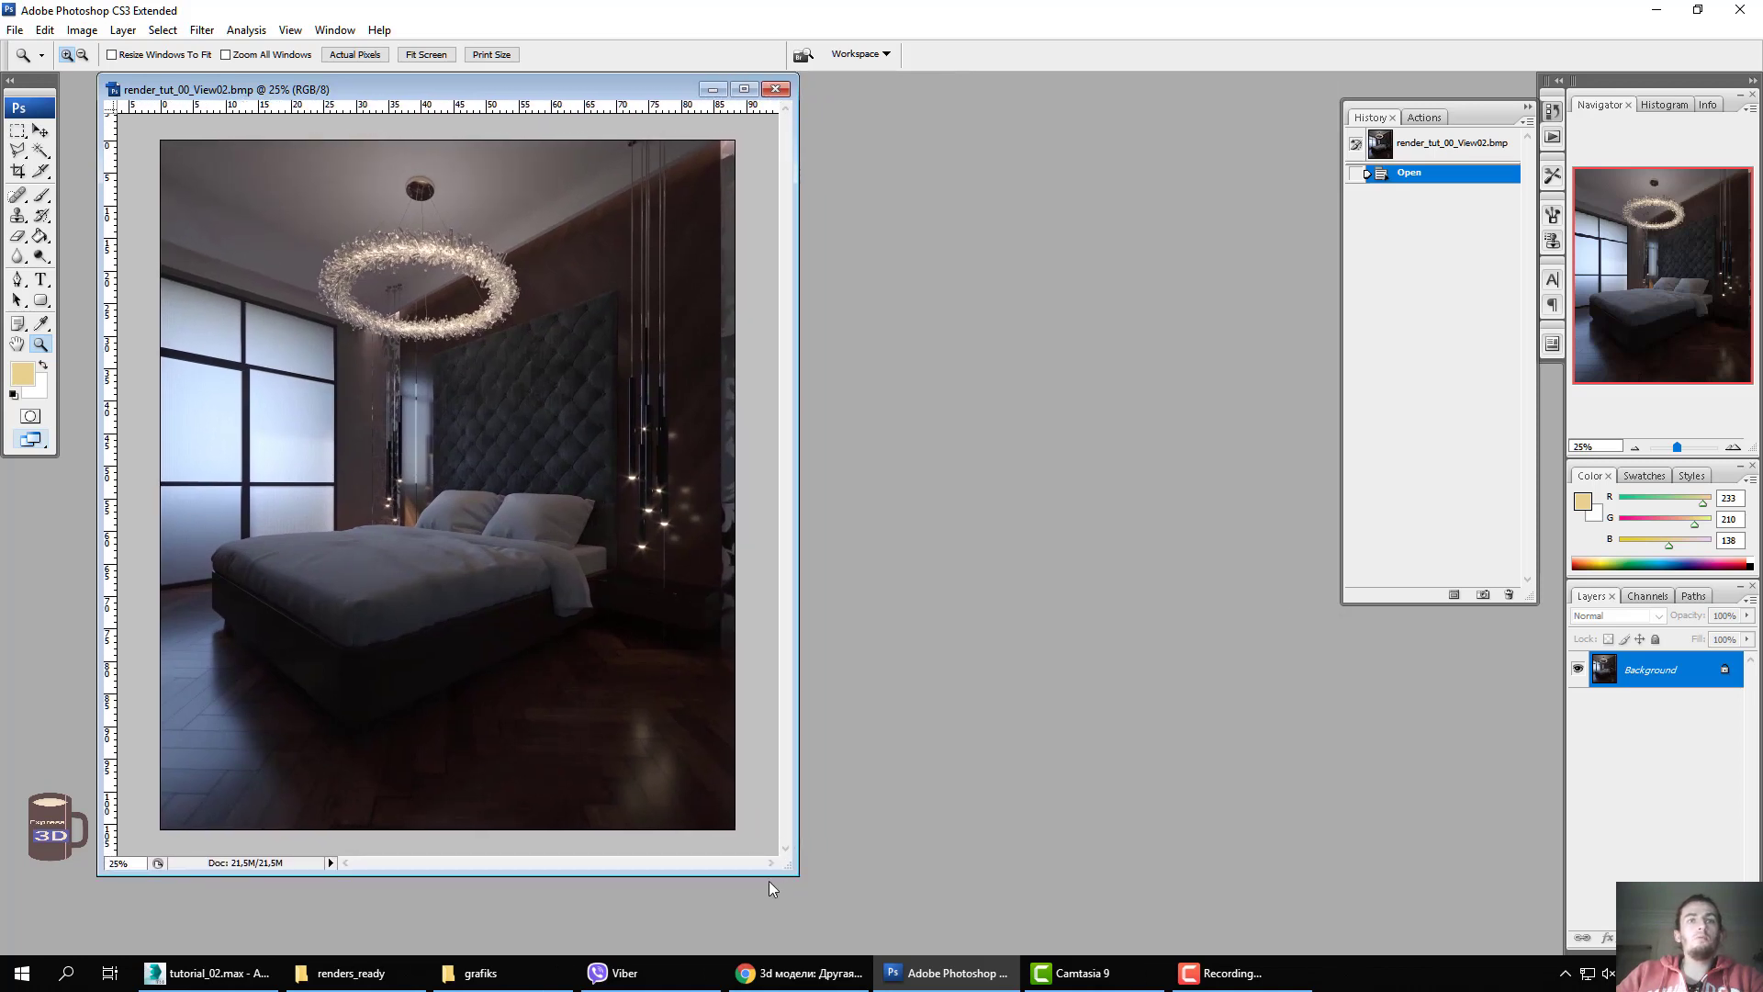
Drag time_N.jpg from the grafiks folder into Photoshop and position its window.
click(470, 972)
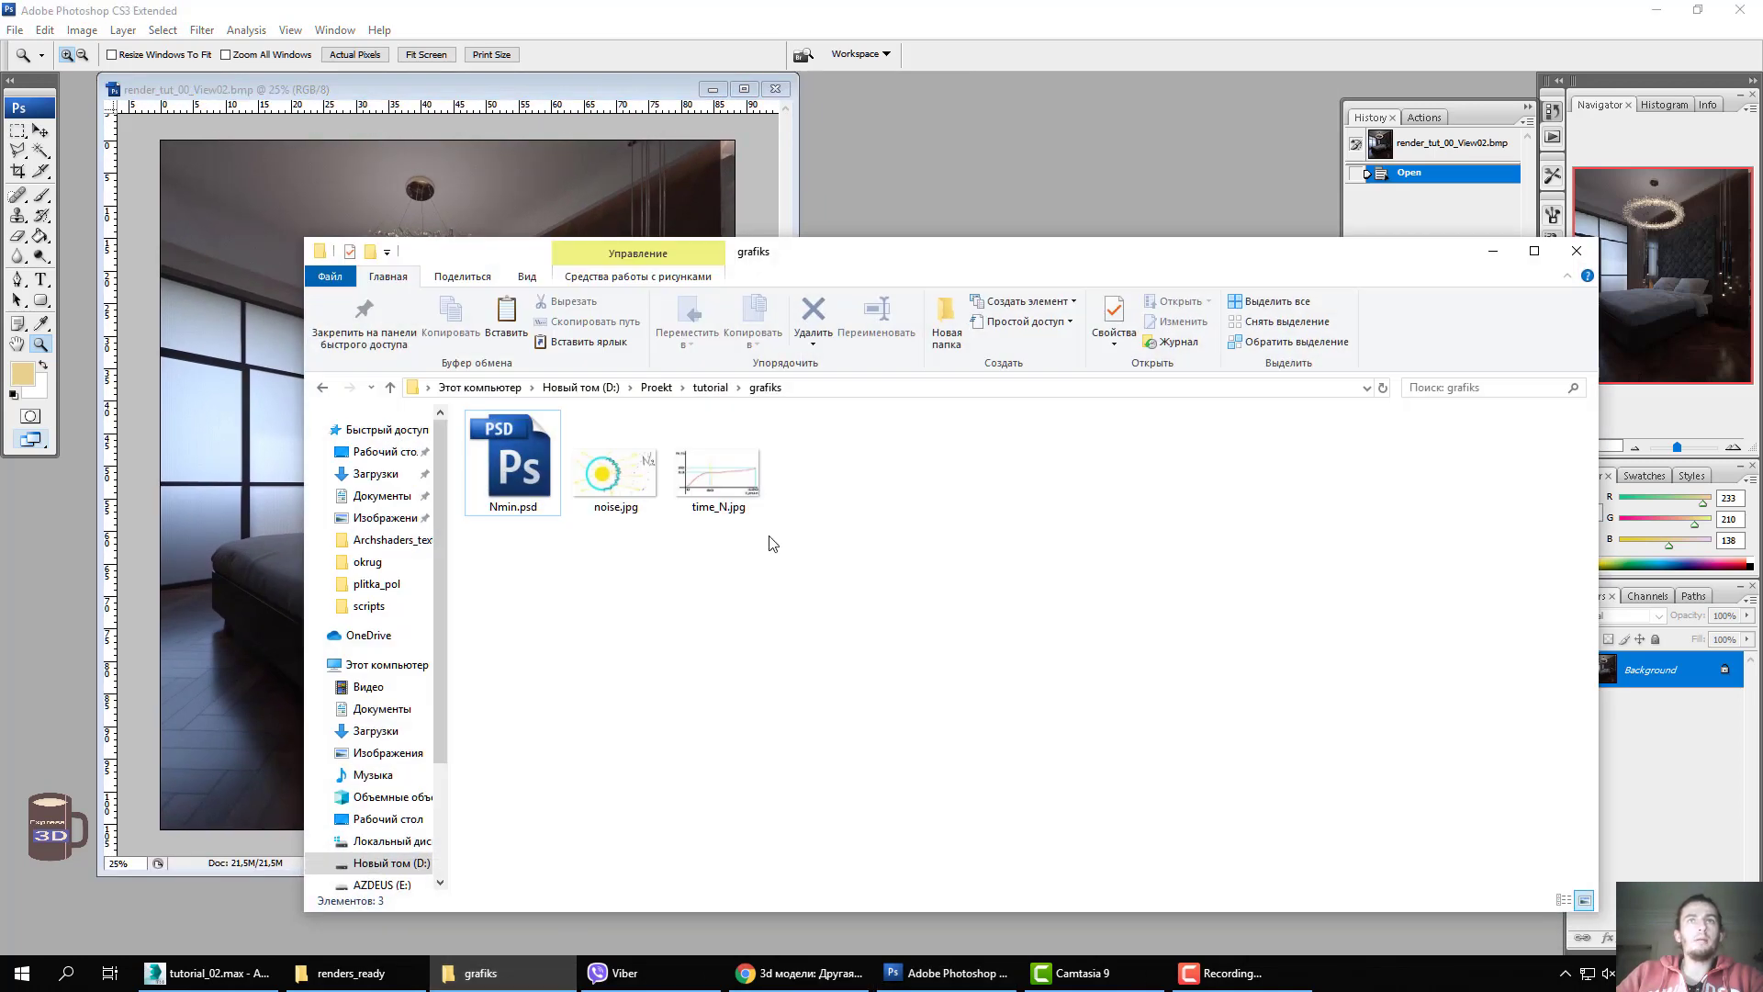
drag(721, 468, 232, 663)
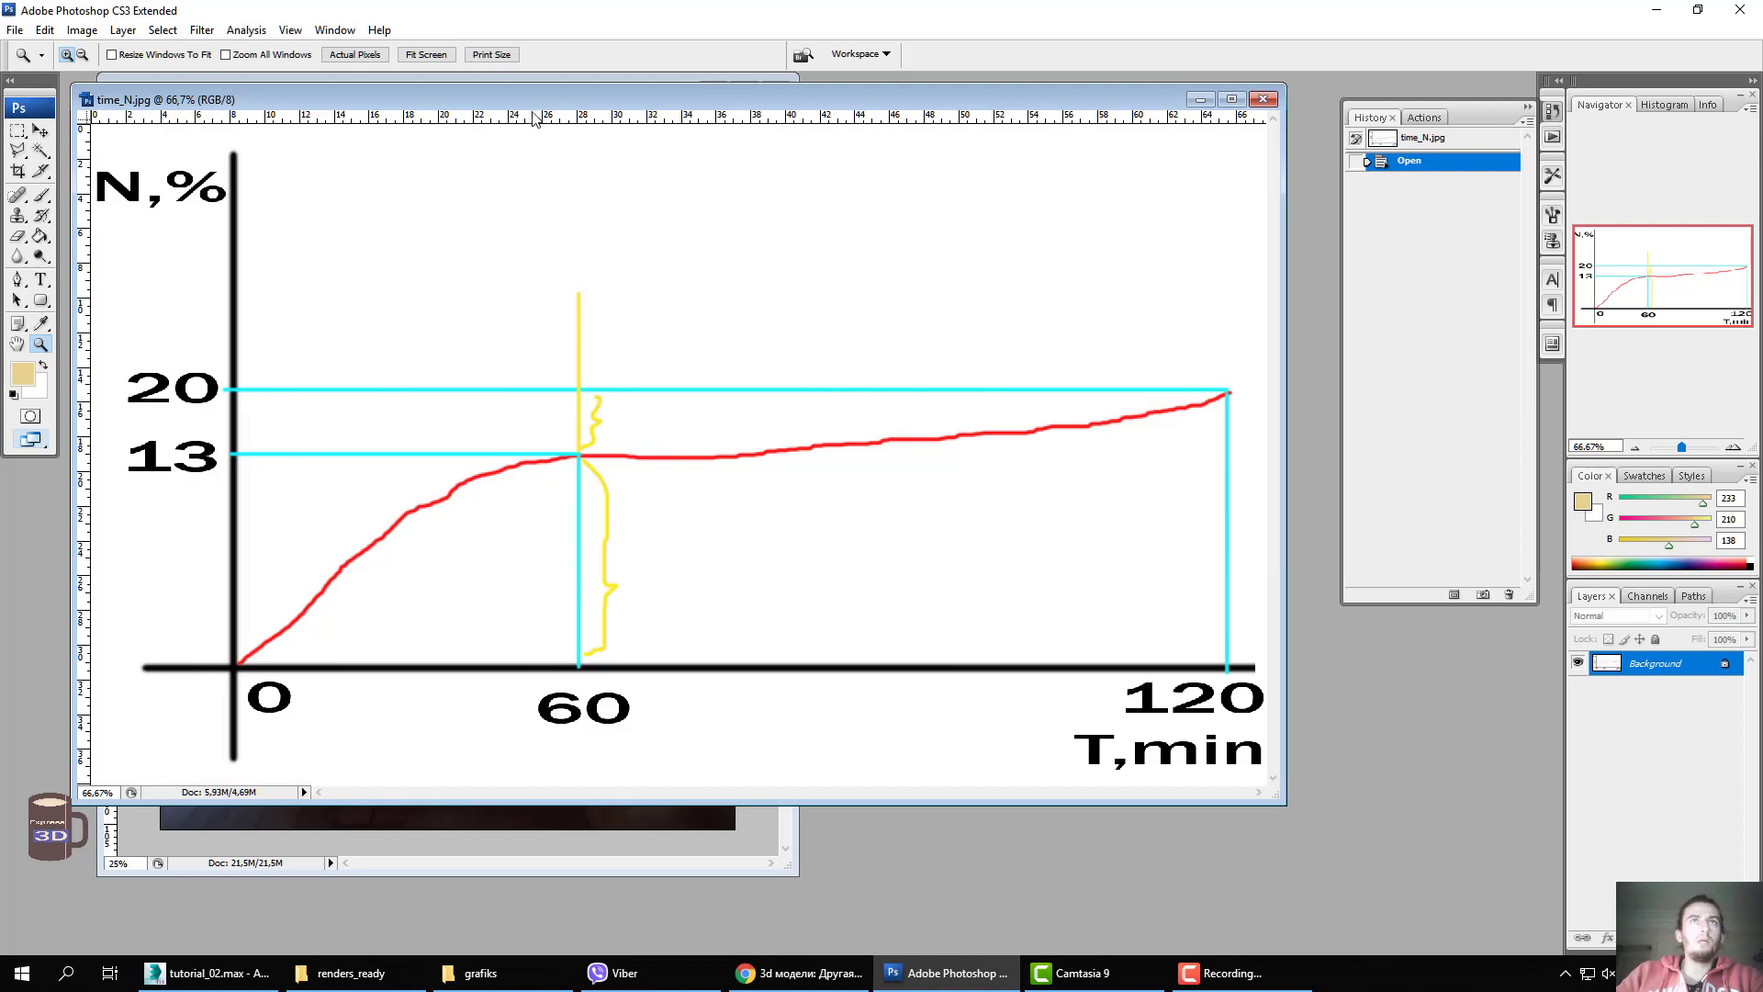
drag(596, 141, 575, 157)
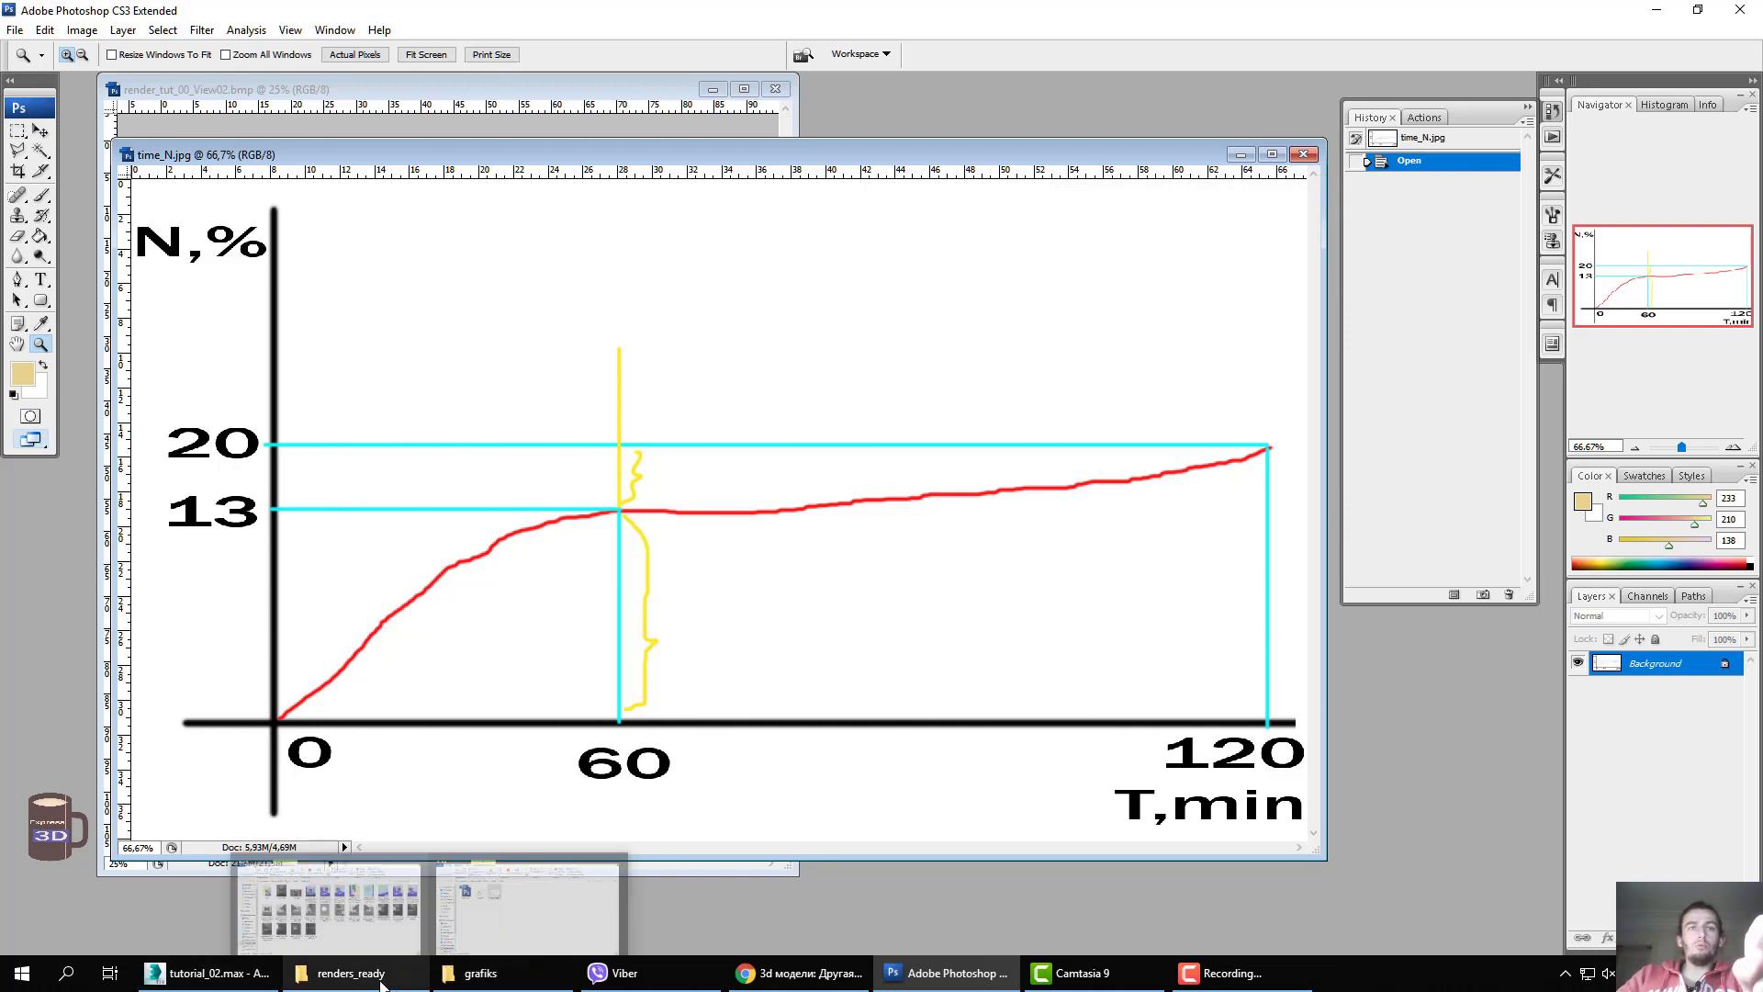
mouse_move(950, 972)
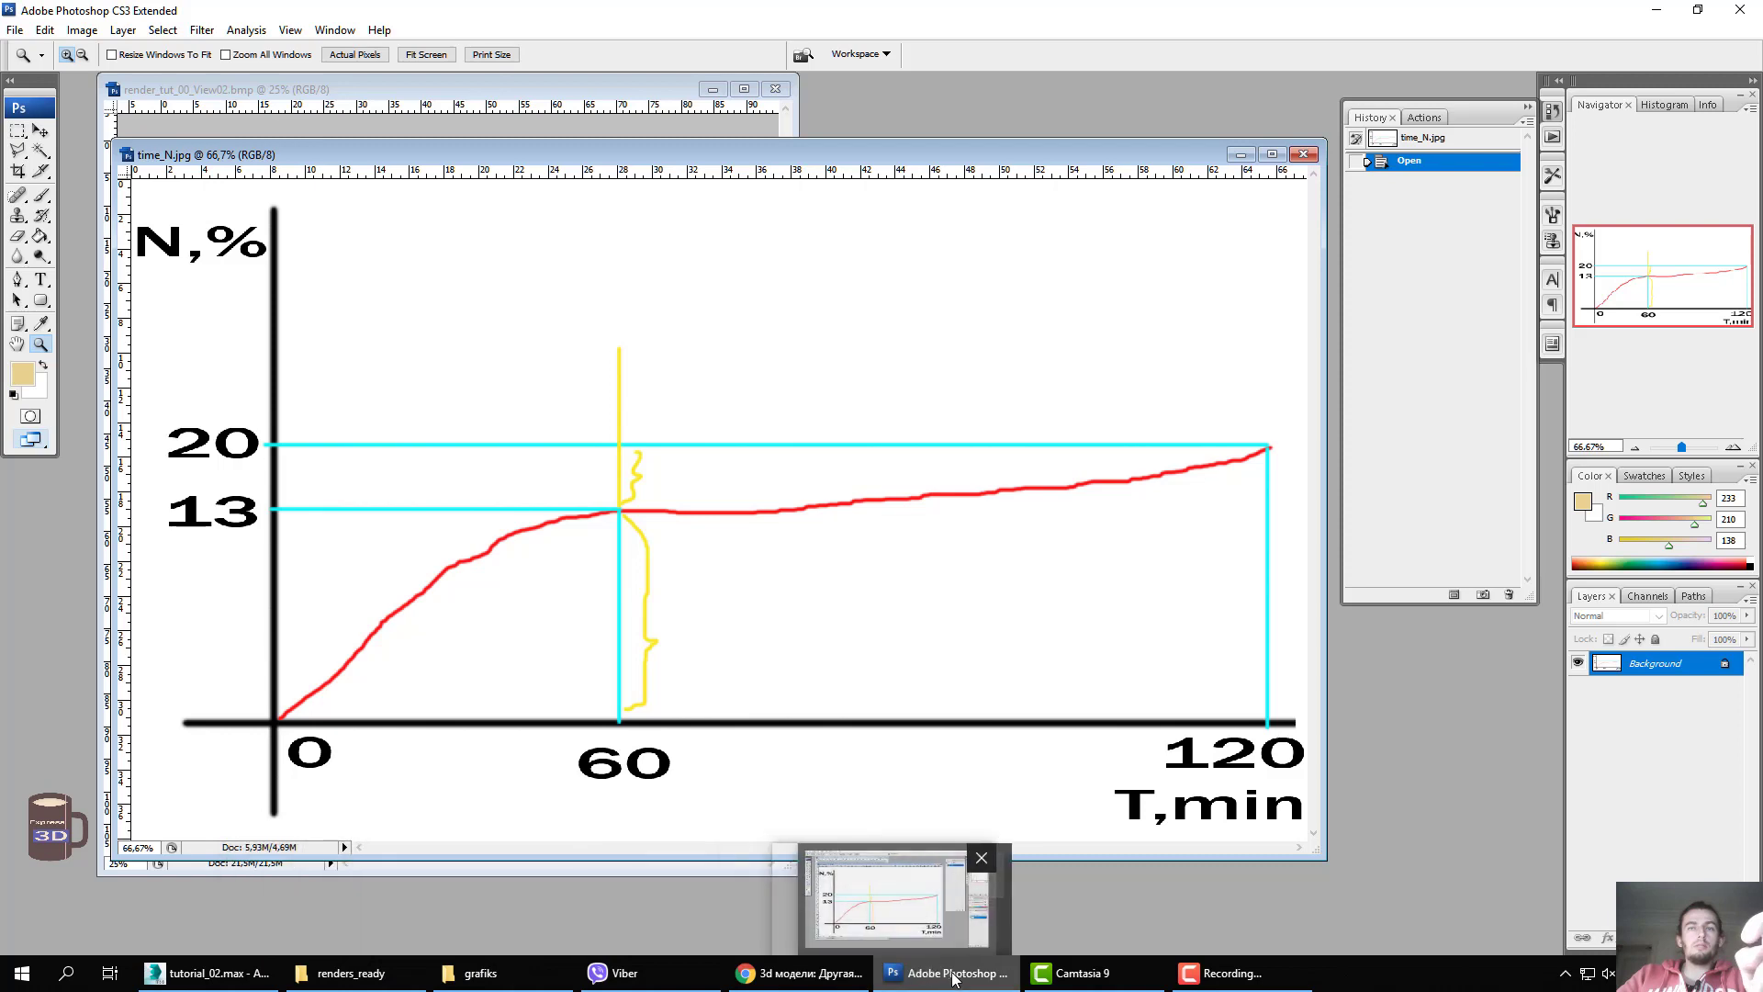
Minimise the time_N.jpg graph and move the View02 render window to the centre.
click(953, 979)
click(953, 979)
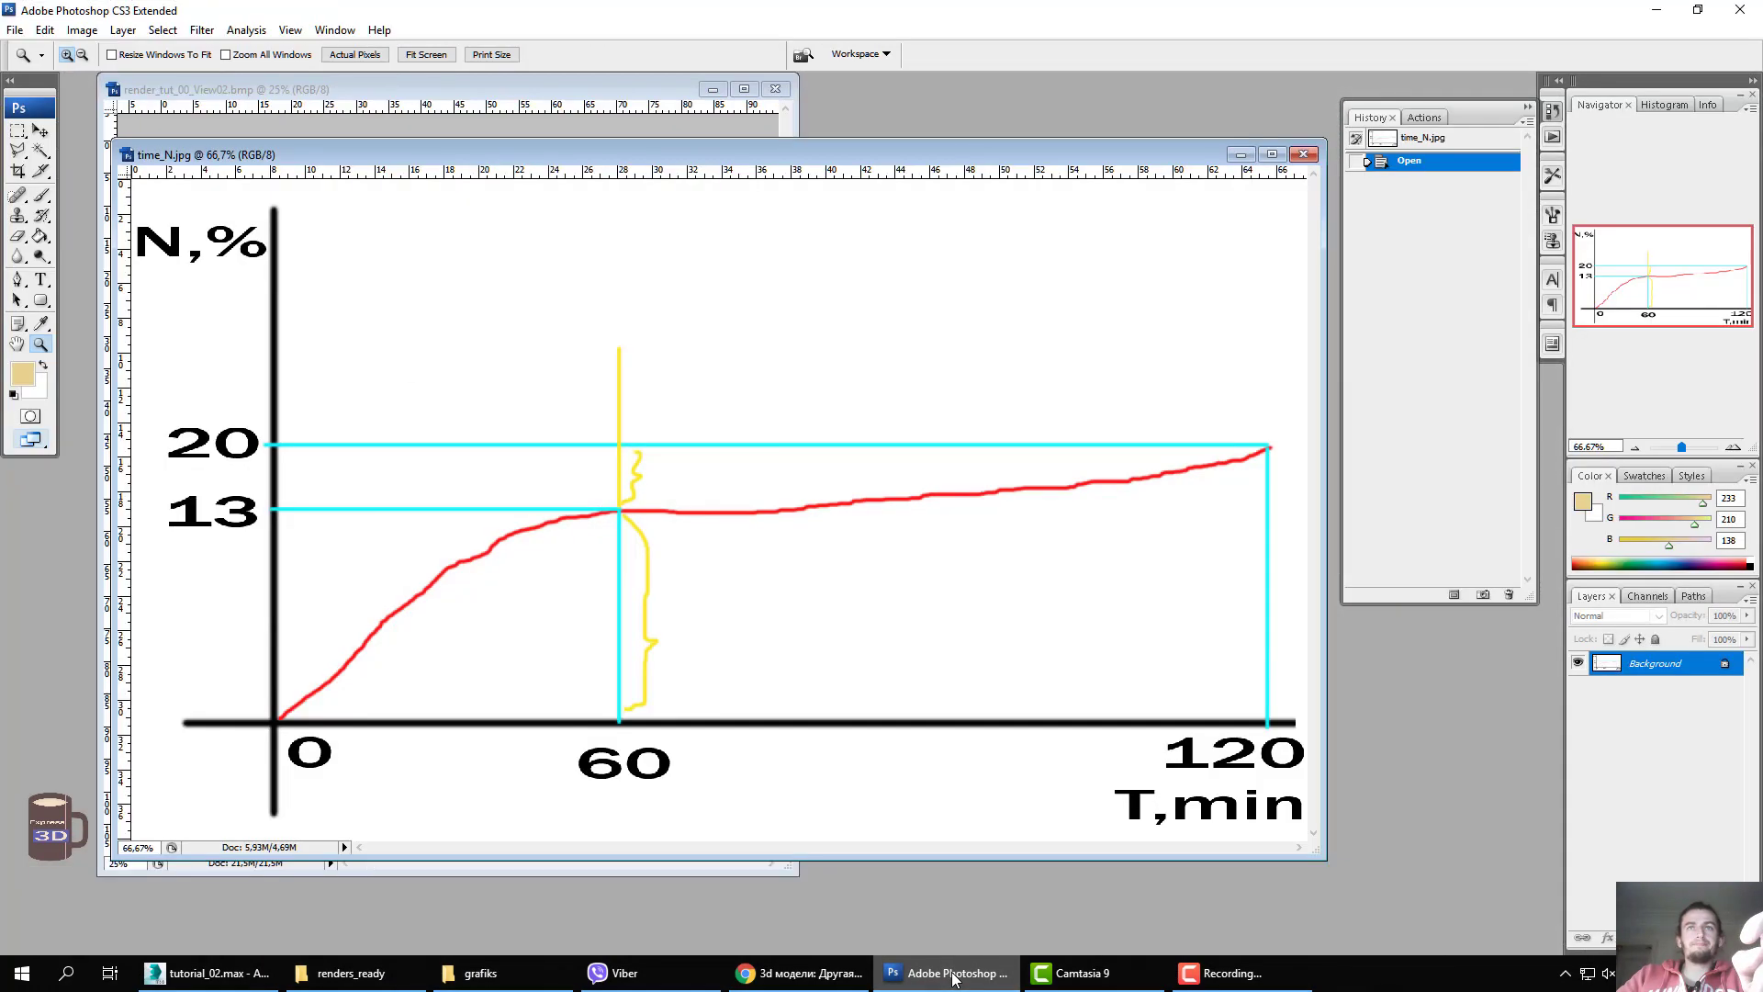
click(1241, 154)
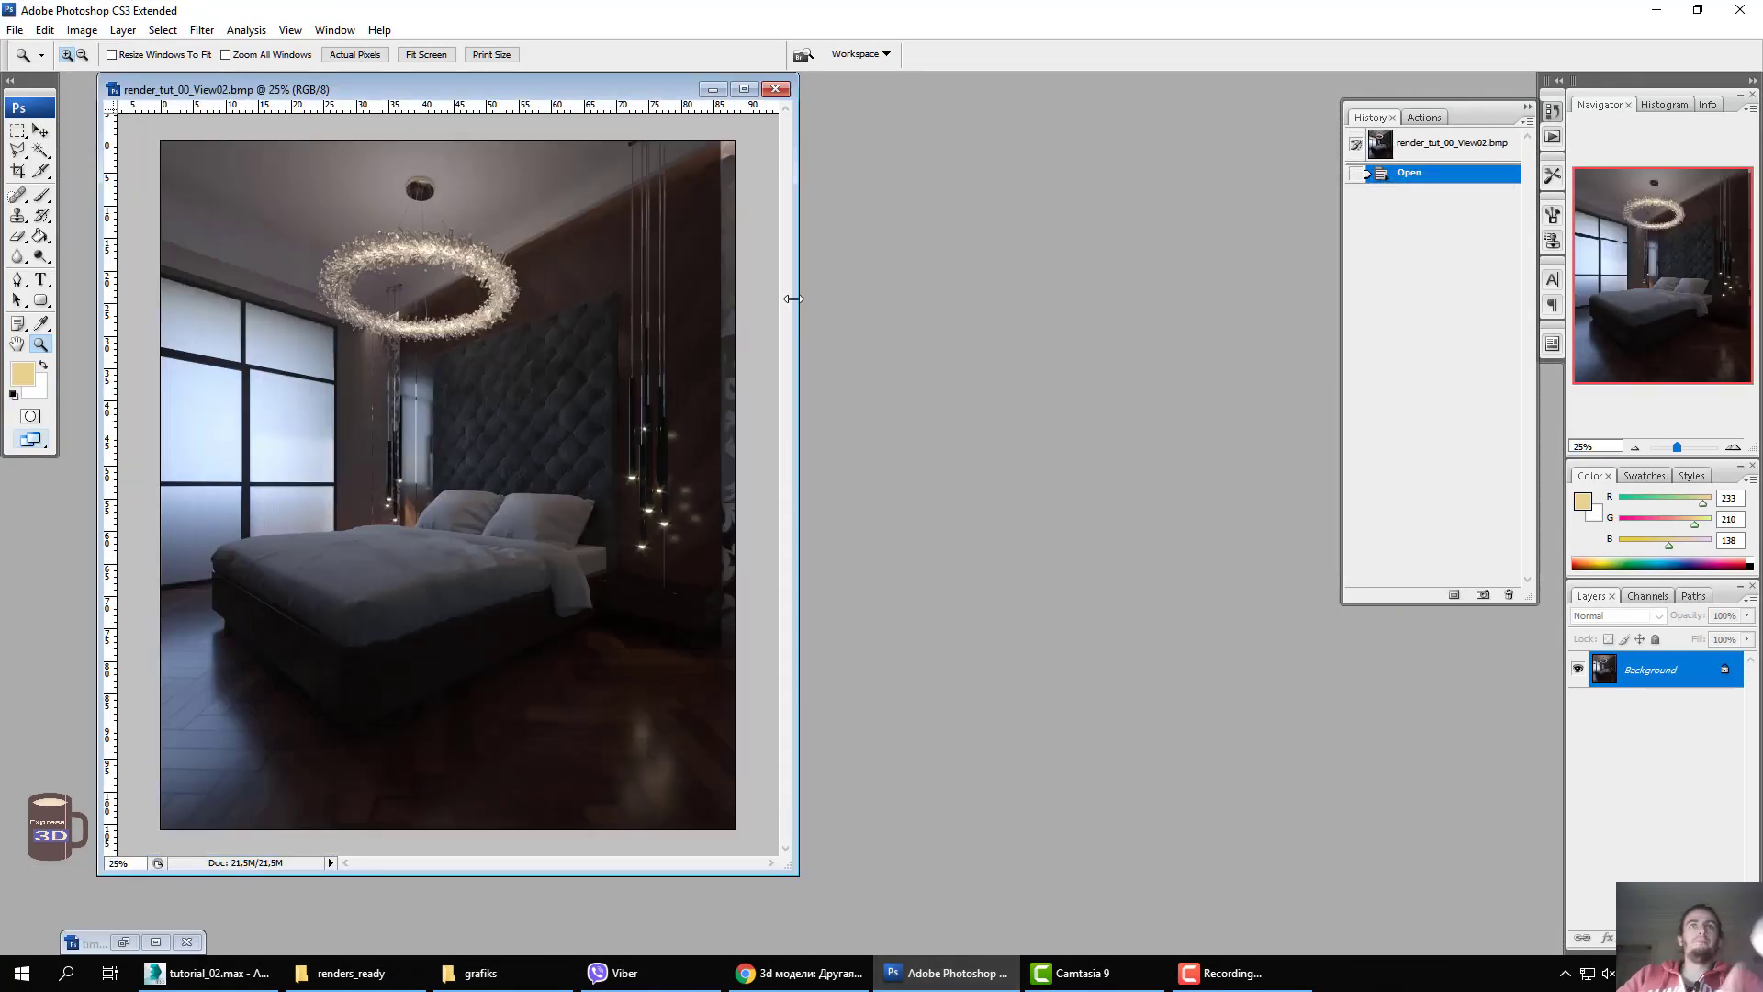
drag(651, 94, 1079, 119)
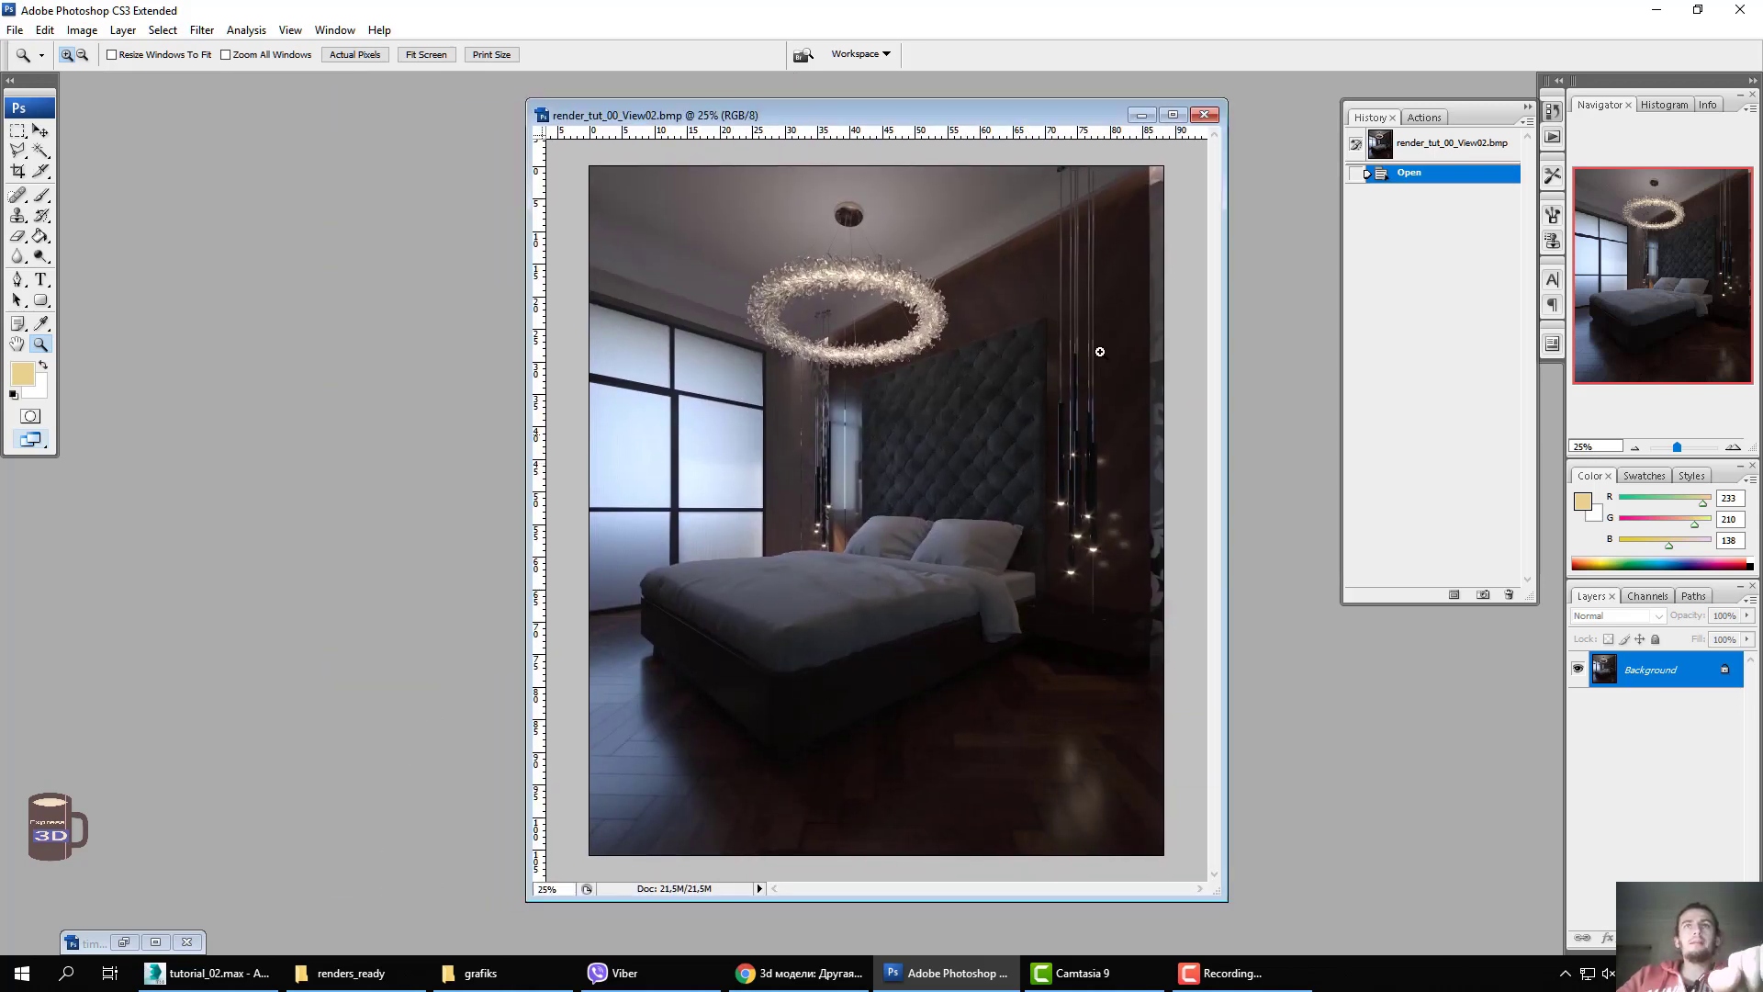
Zoom and pan the render to frame the chandelier and frosted window.
mouse_move(703, 199)
mouse_down()
mouse_move(923, 413)
mouse_move(988, 306)
mouse_up()
alt+click(981, 400)
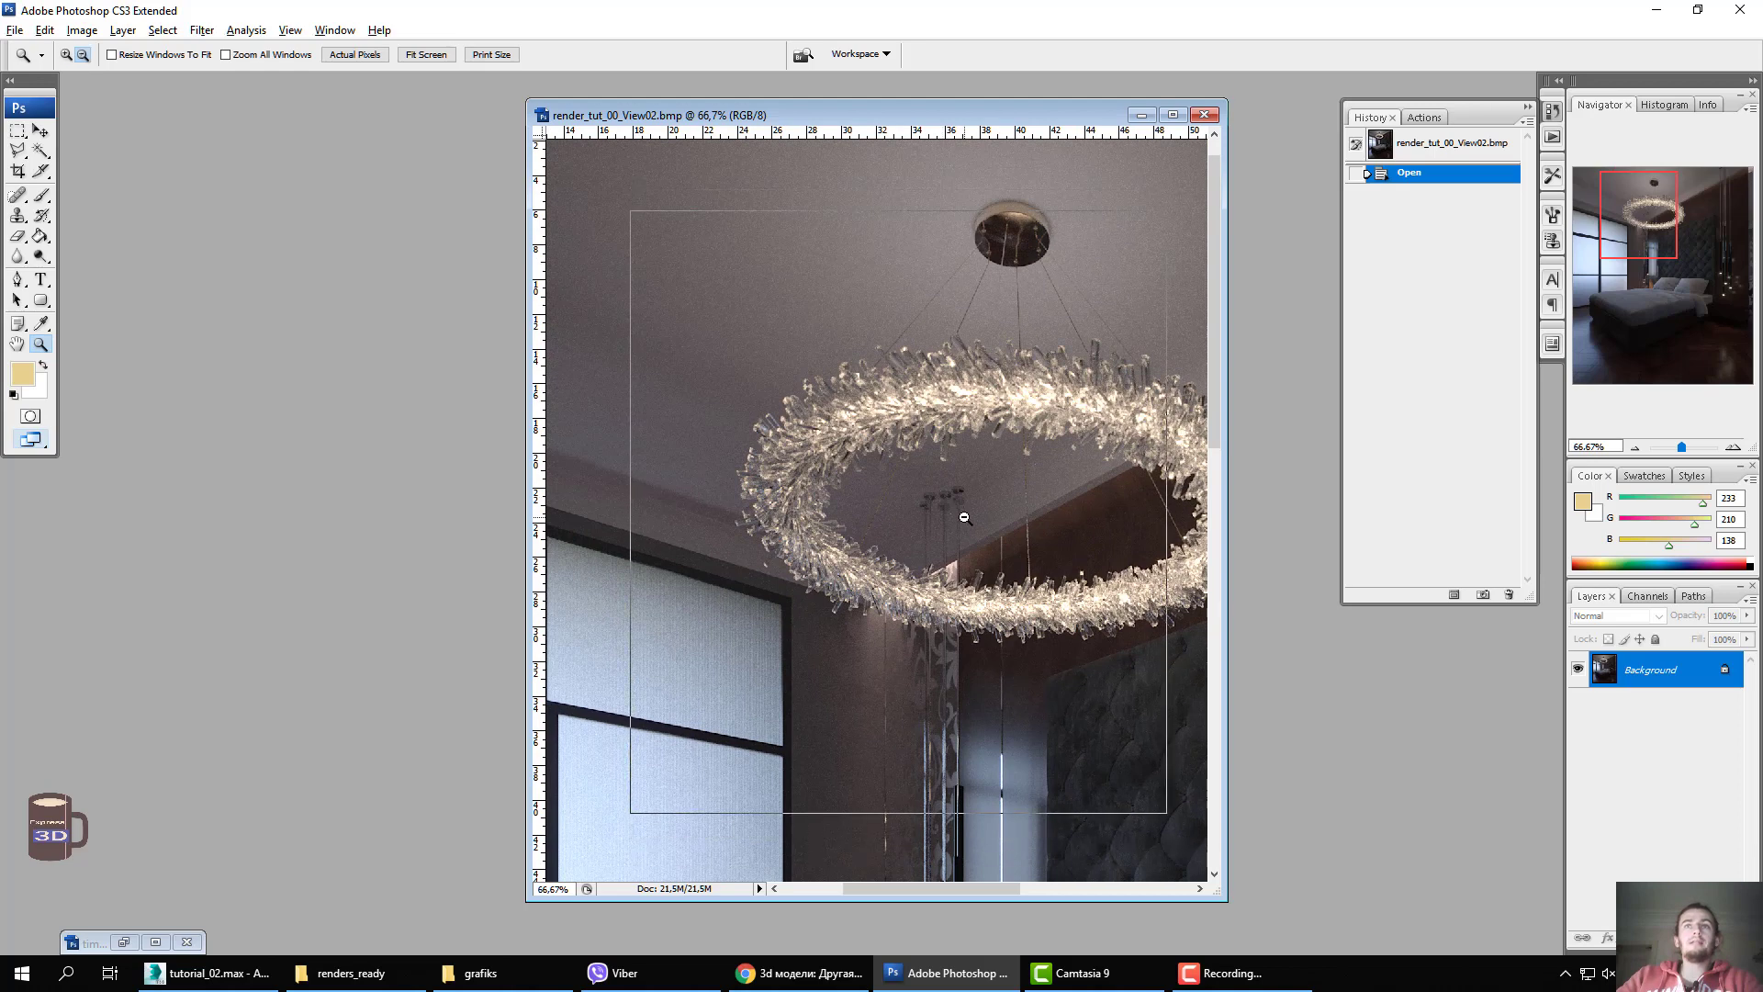
alt+click(954, 476)
drag(953, 477, 1074, 424)
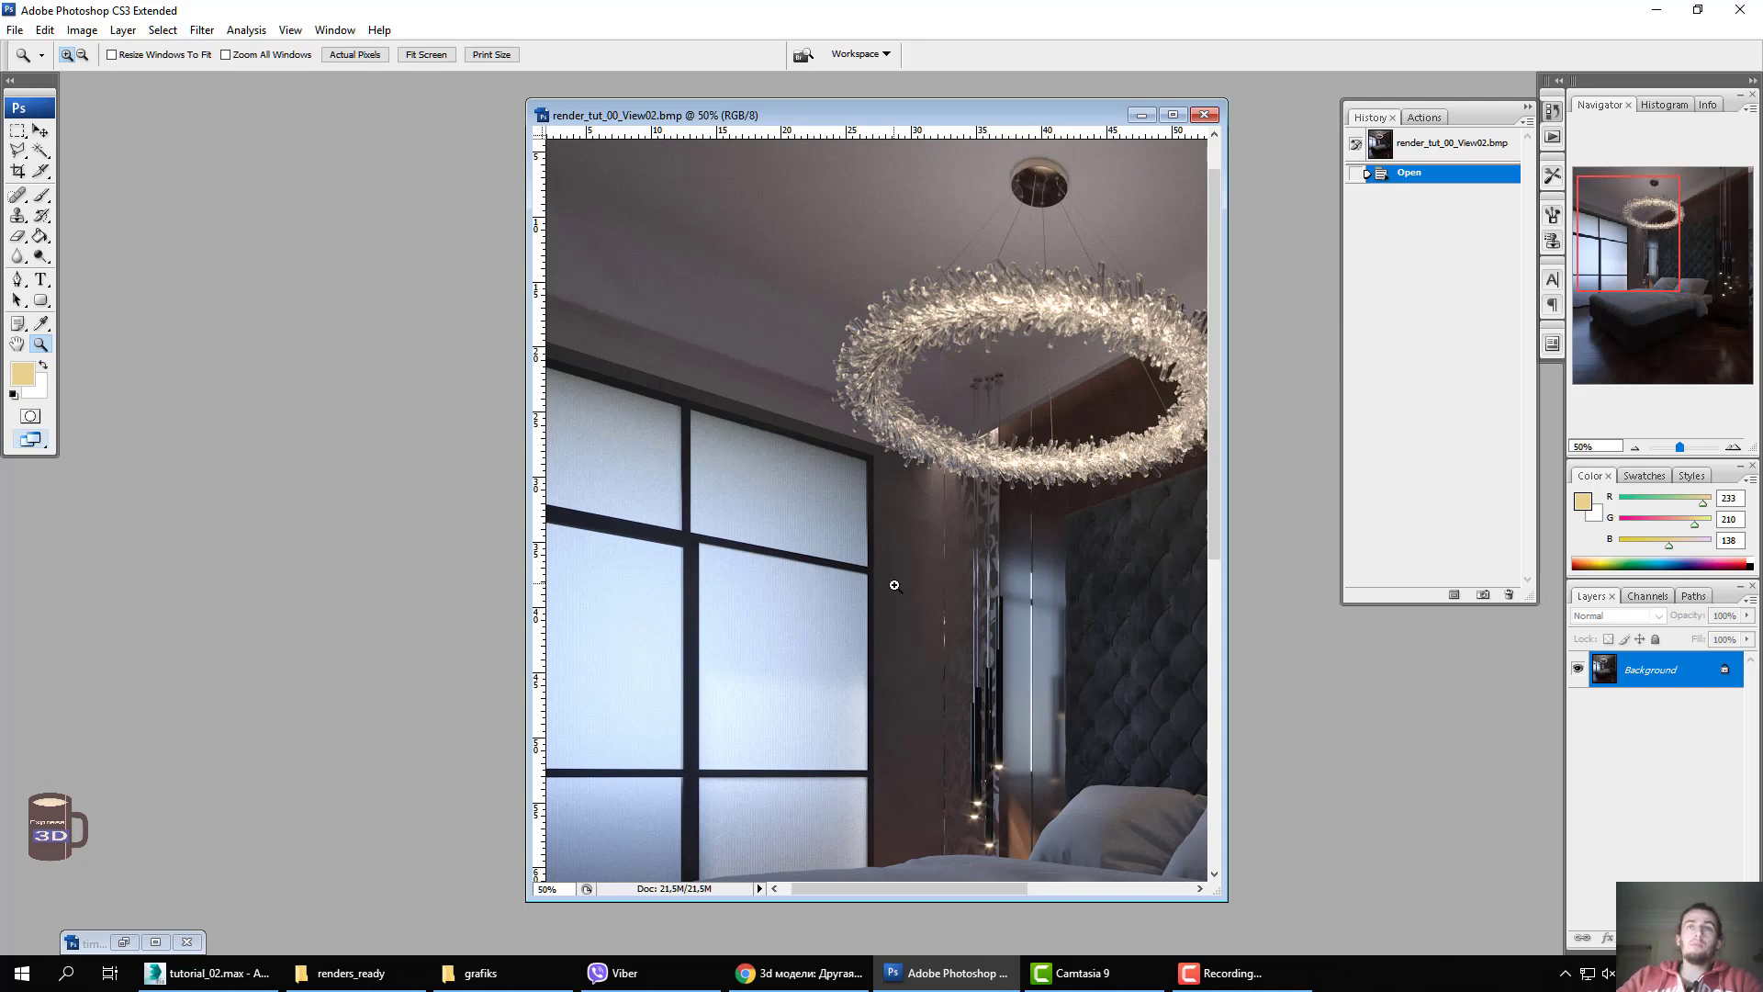
drag(998, 589, 932, 583)
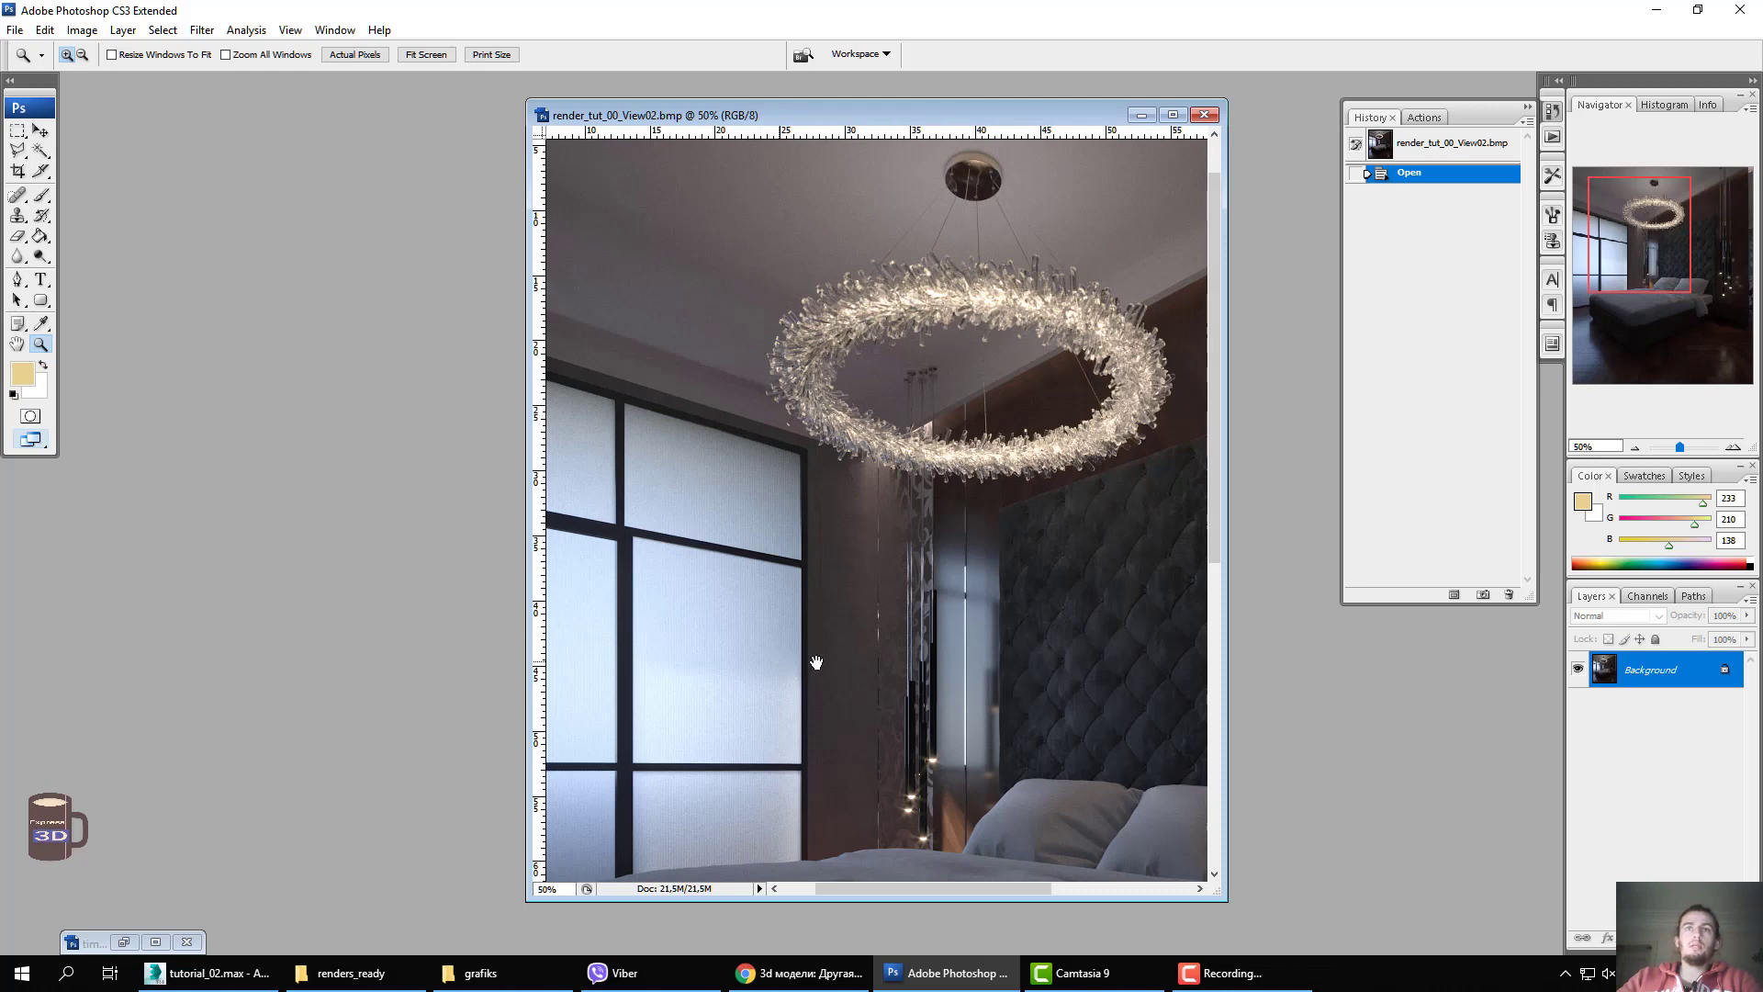
mouse_move(209, 973)
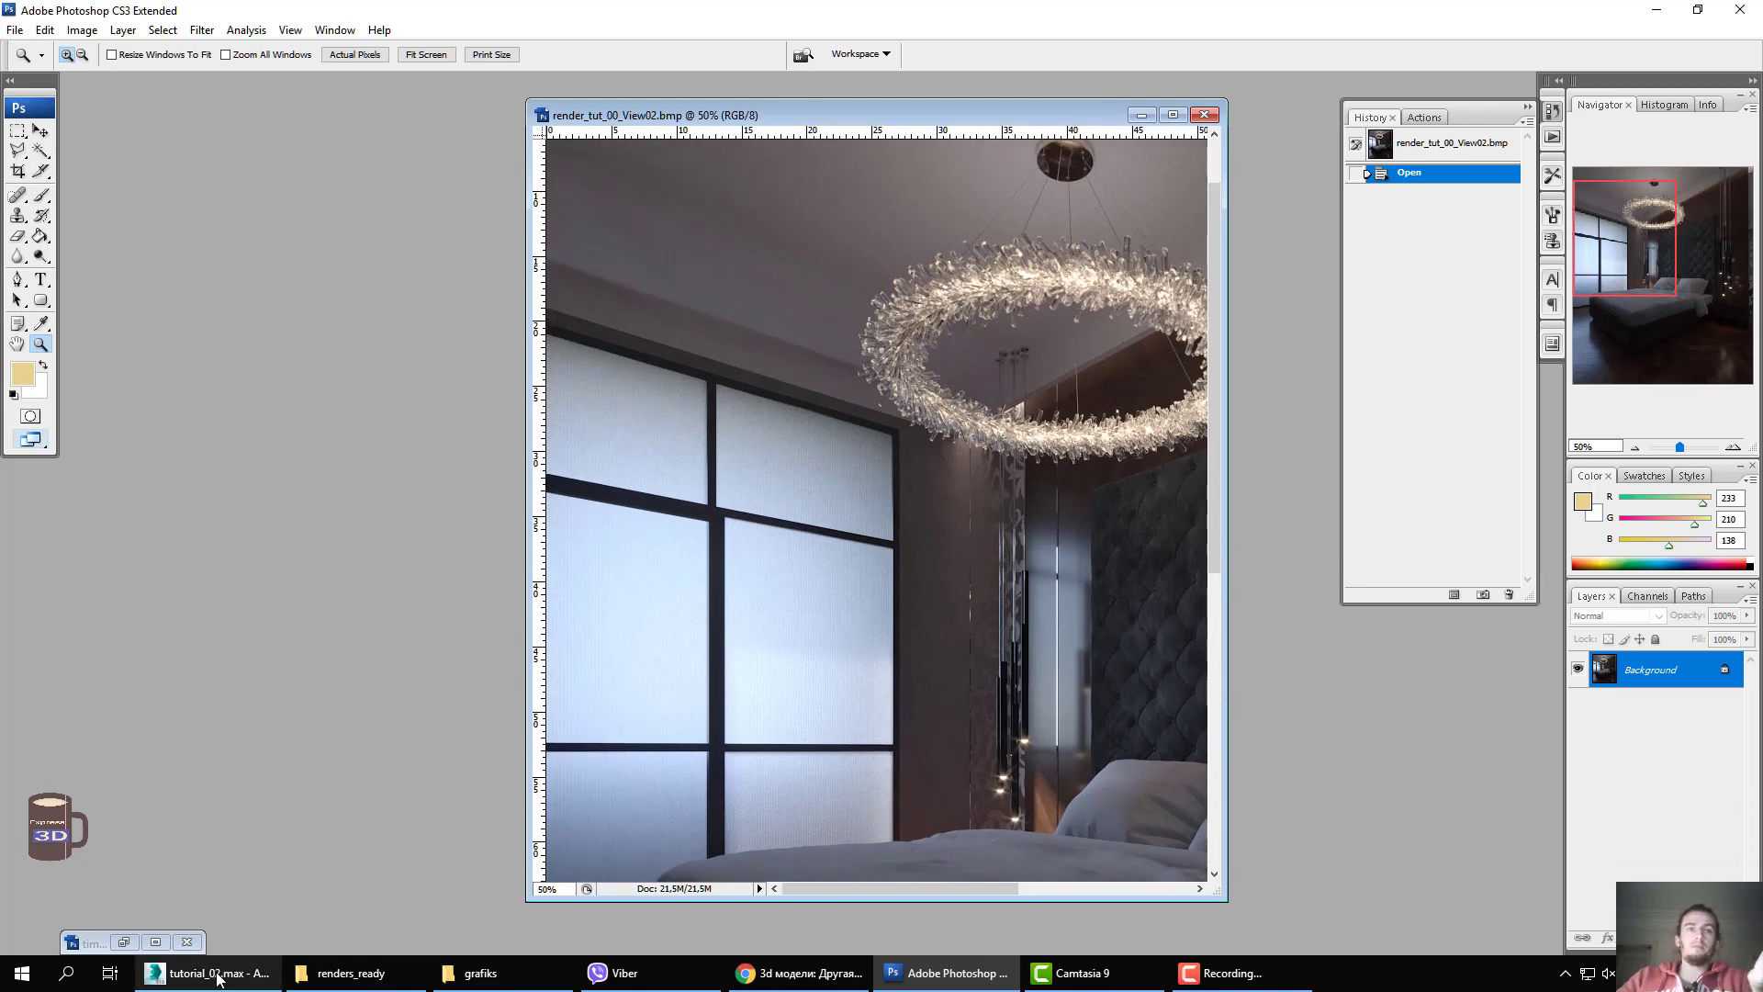
In 3ds Max, hide the safe frame and orbit a Perspective view to near top-down.
click(230, 973)
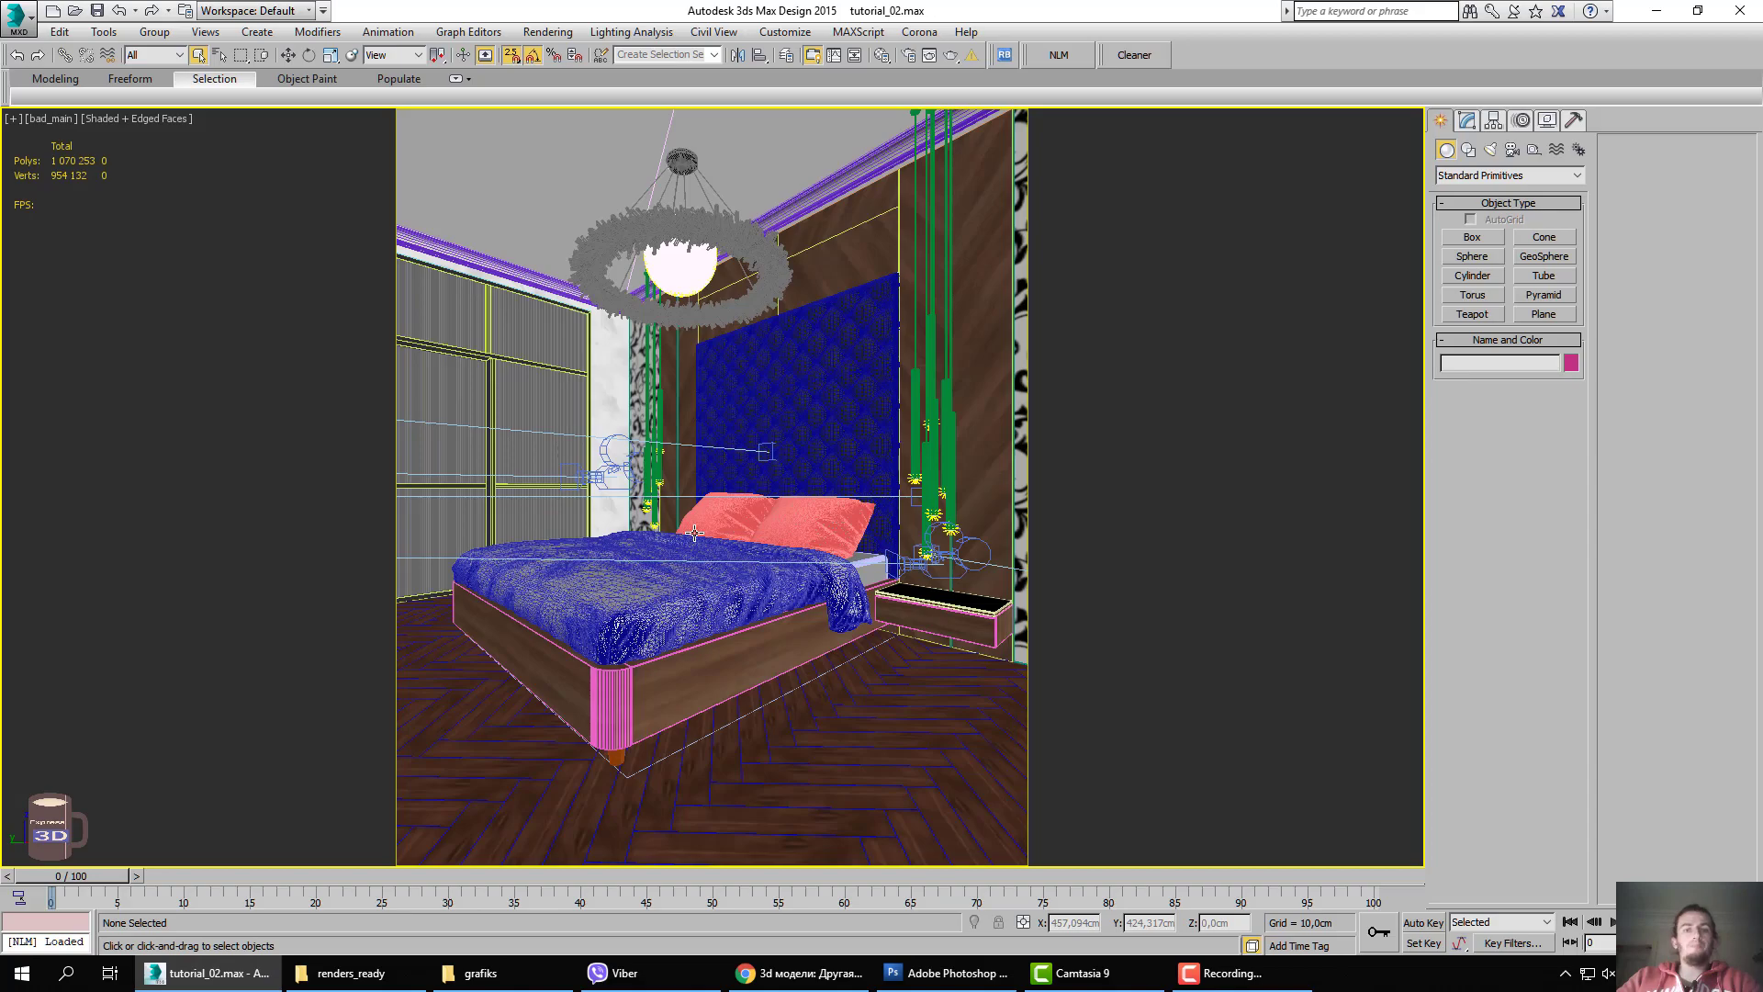
key(shift+f)
key(p)
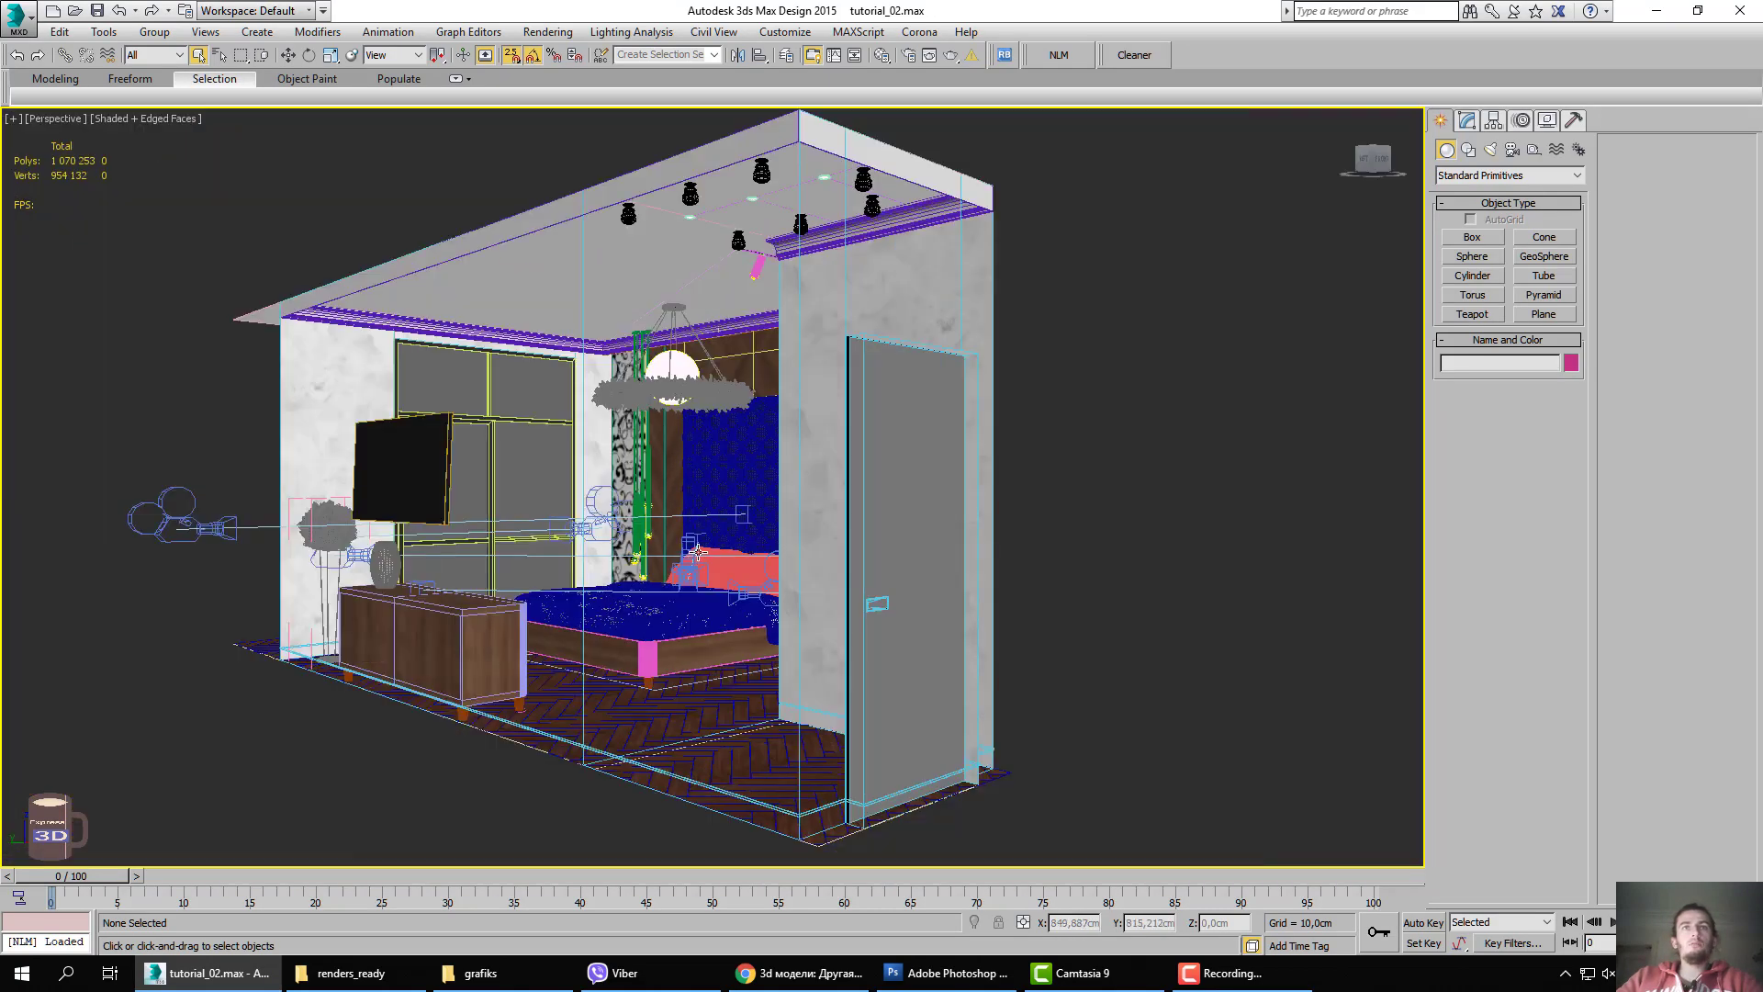
alt+middle_drag(698, 552, 842, 531)
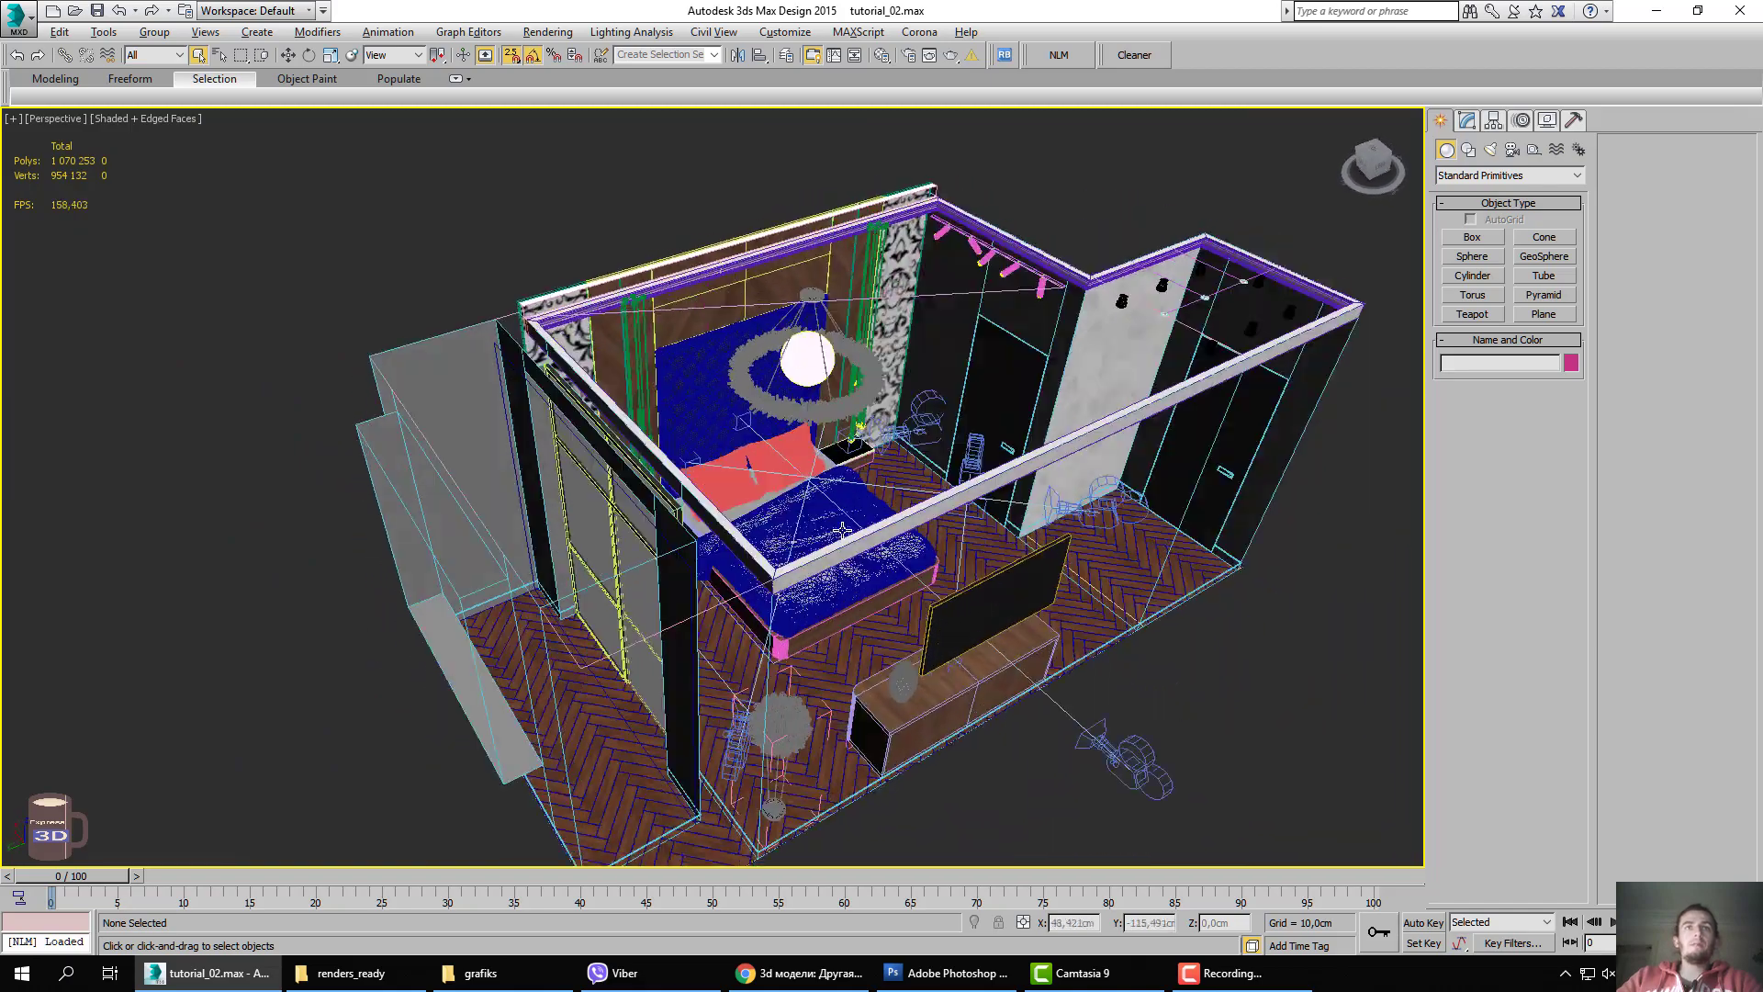
alt+middle_drag(842, 531, 772, 565)
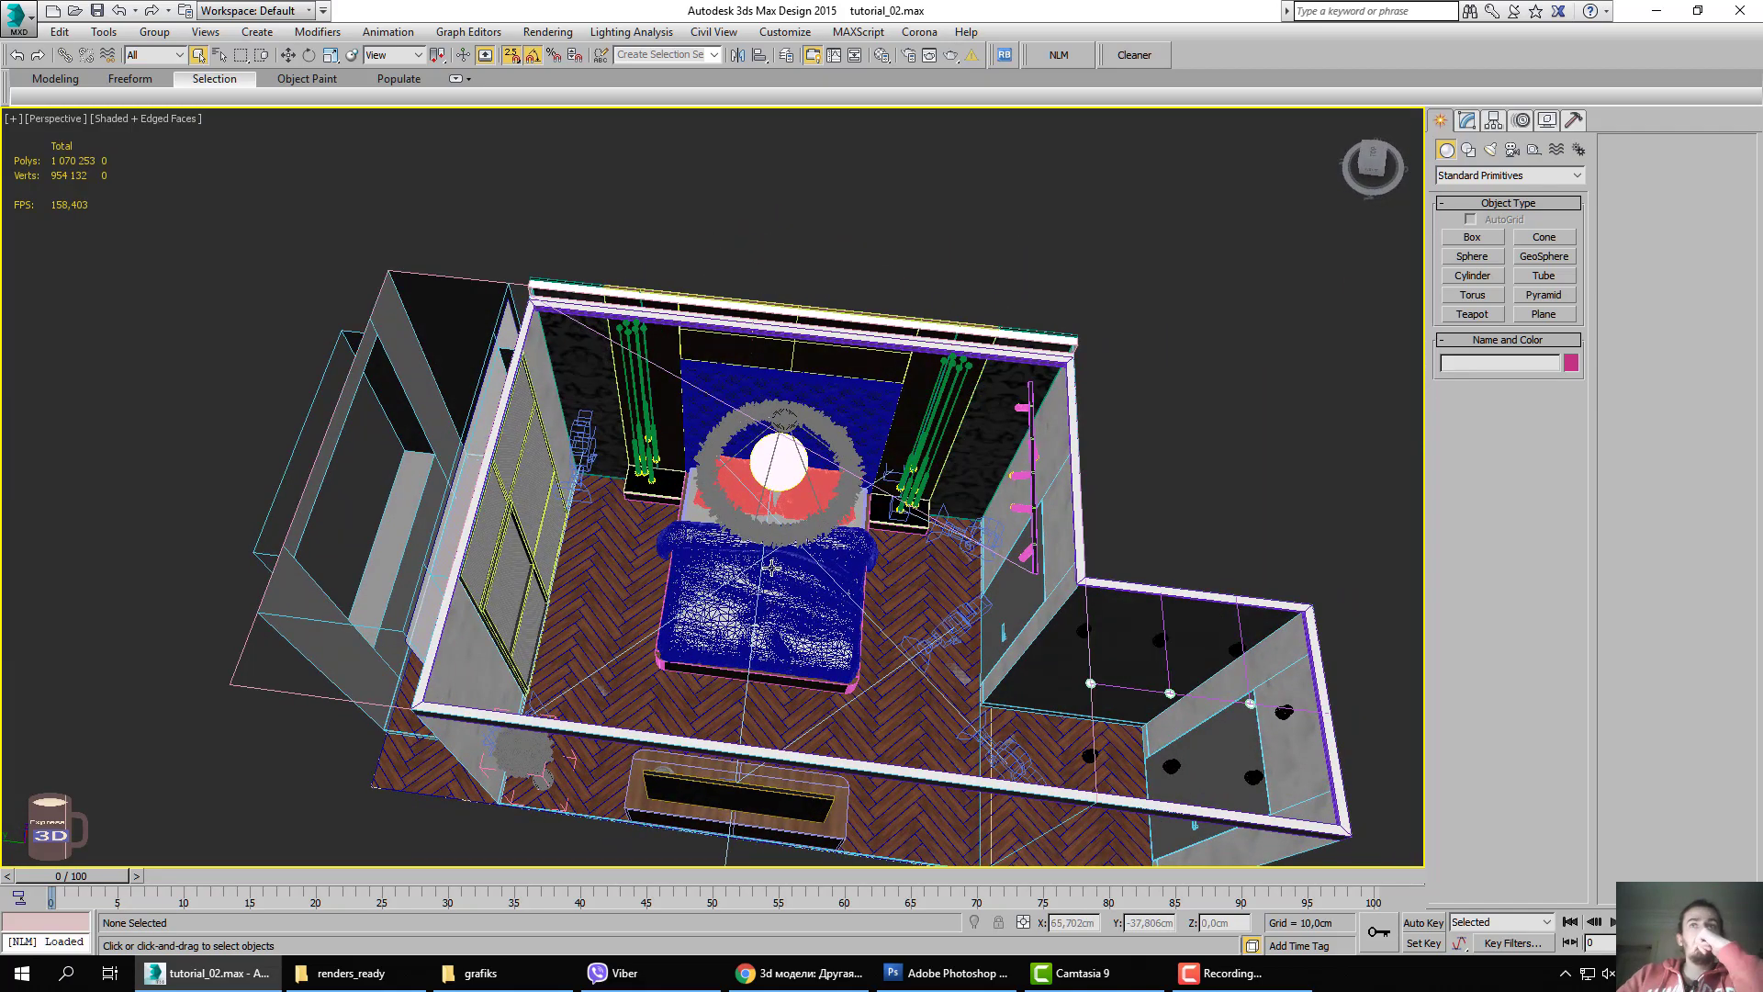
Move the portal plane with vertex snapping onto the wall opening.
click(485, 376)
alt+middle_drag(485, 376, 473, 435)
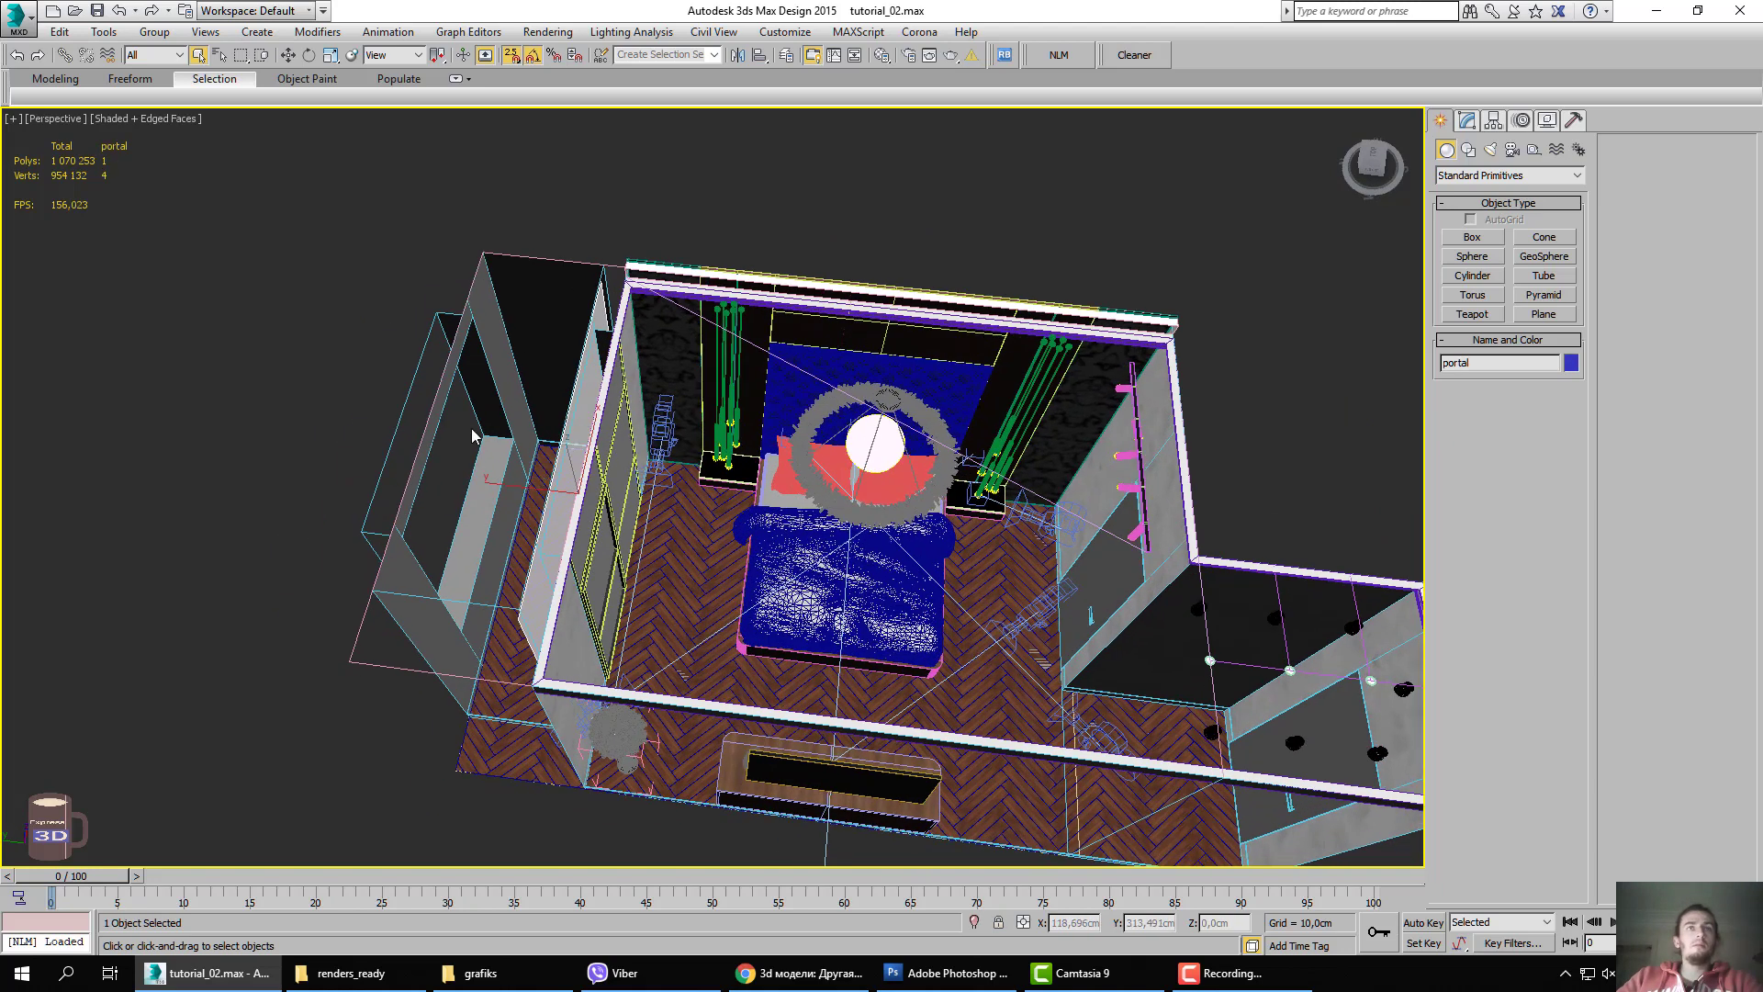
key(w)
mouse_move(443, 485)
mouse_down()
mouse_move(417, 481)
mouse_move(588, 500)
mouse_up()
alt+middle_drag(600, 513, 519, 357)
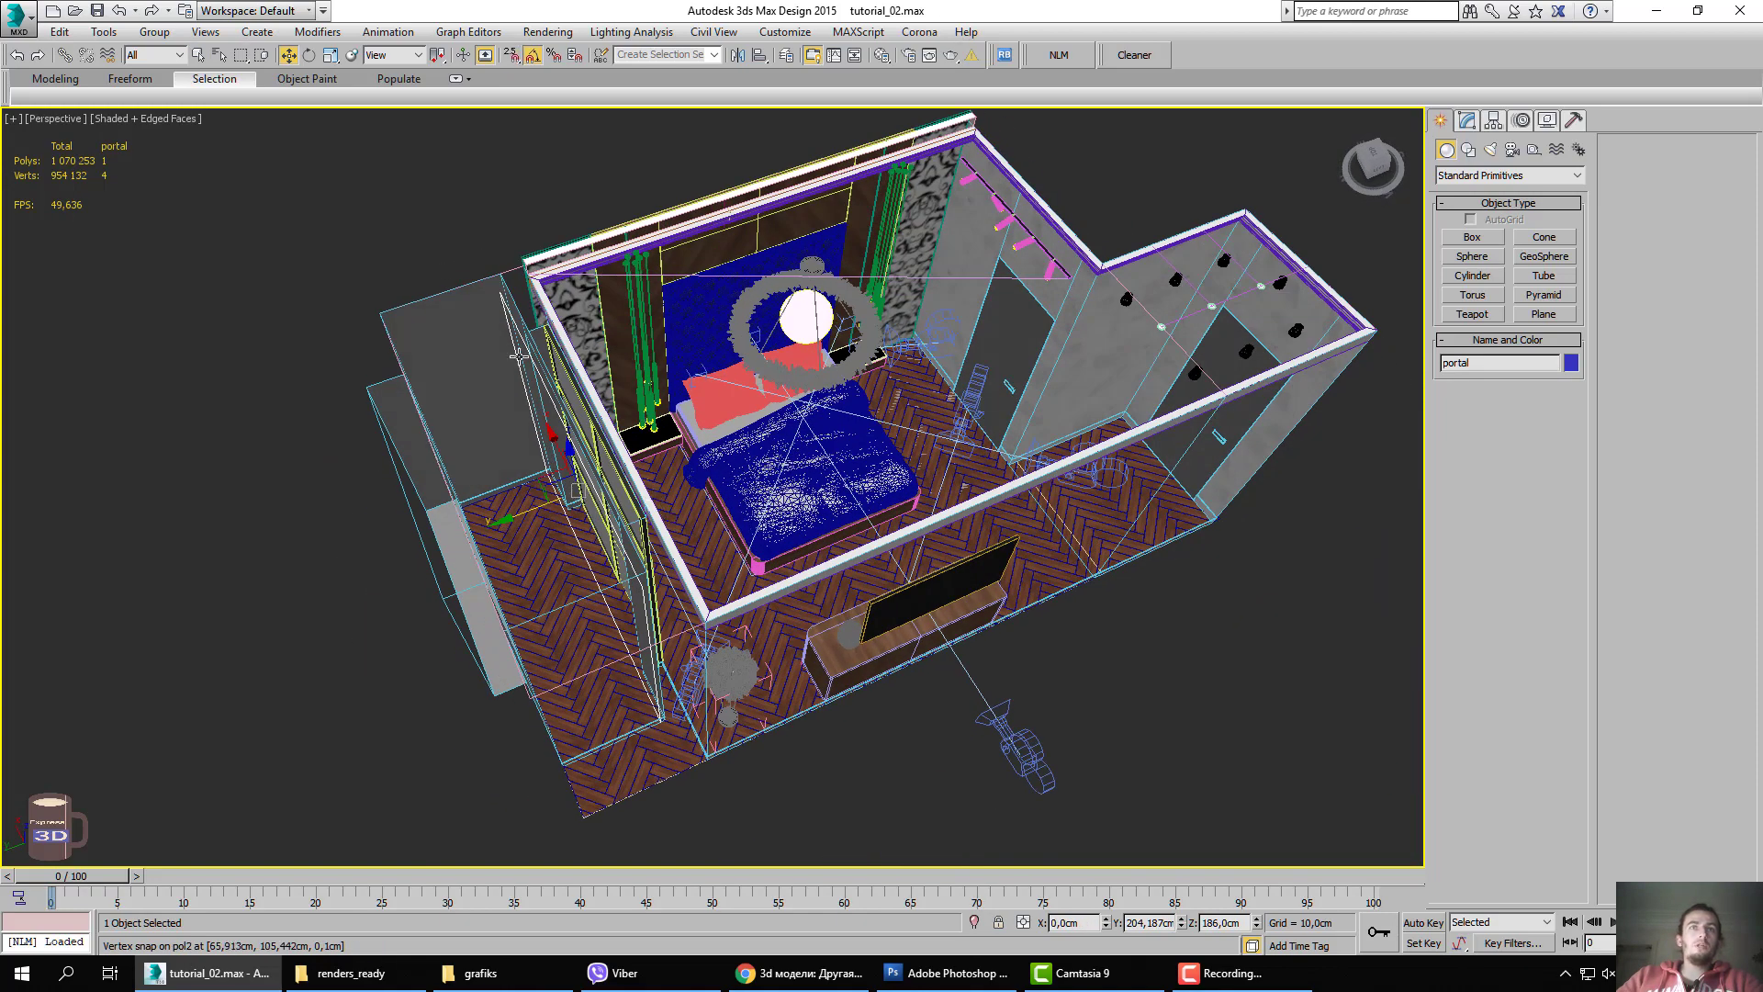
alt+middle_drag(659, 461, 459, 385)
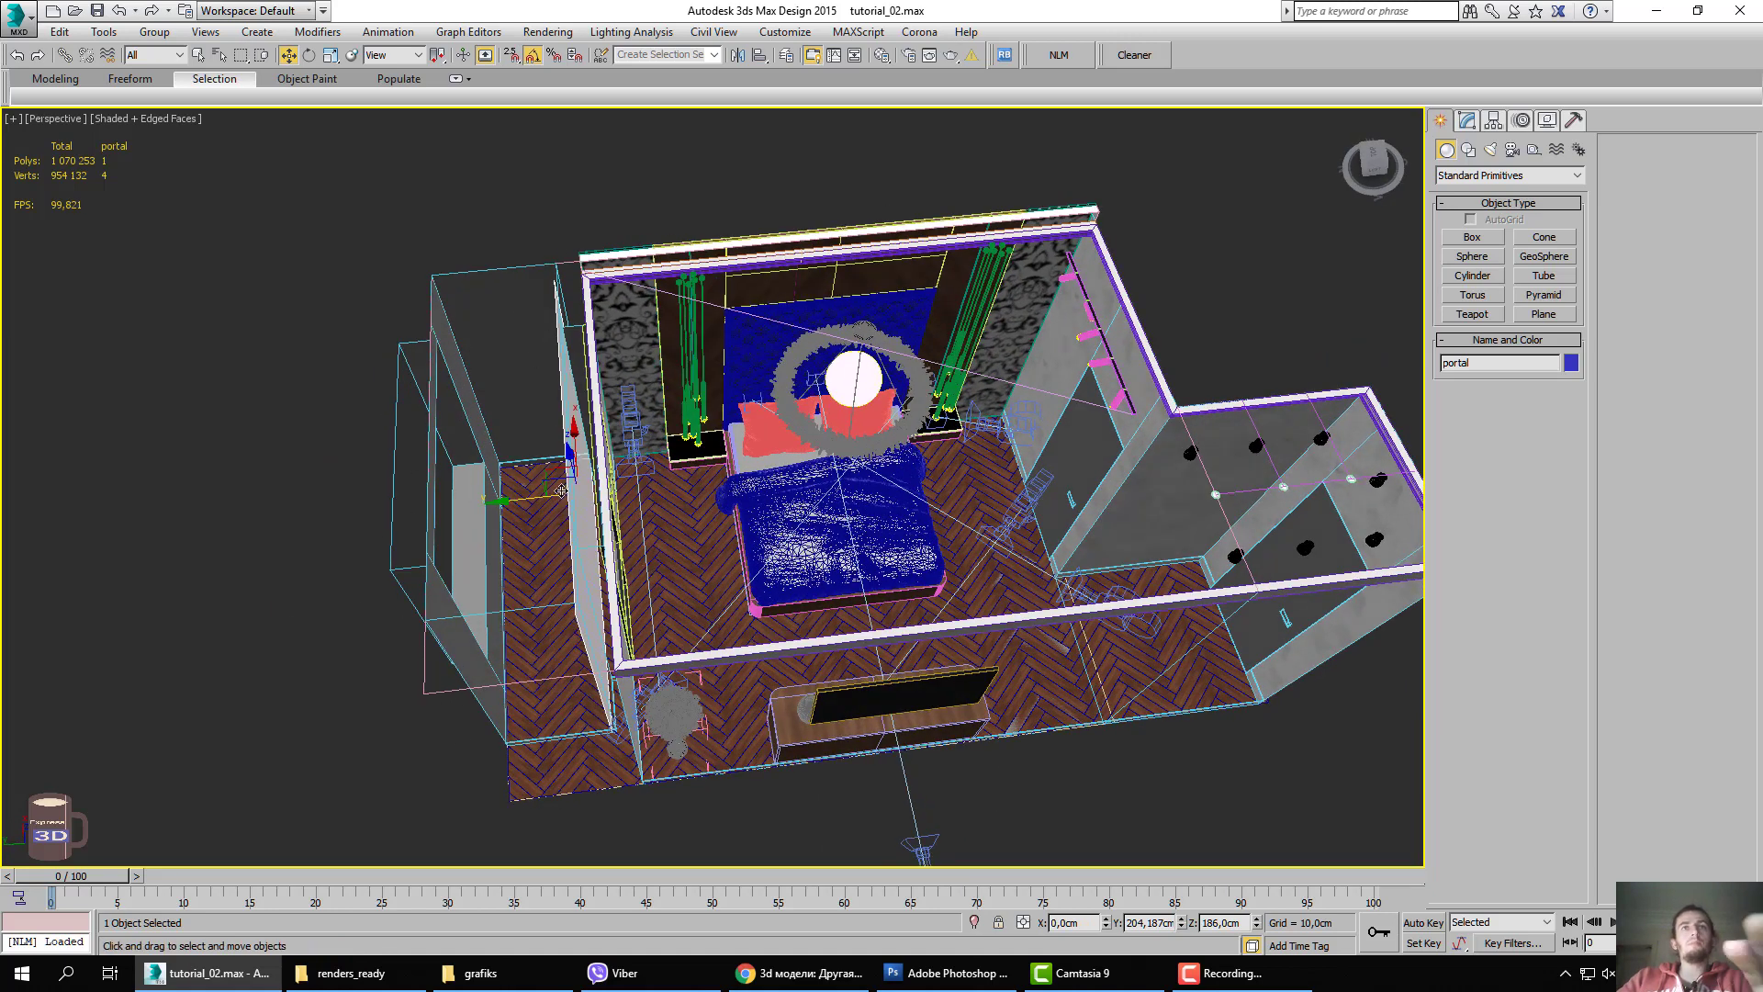
alt+middle_drag(717, 532, 755, 542)
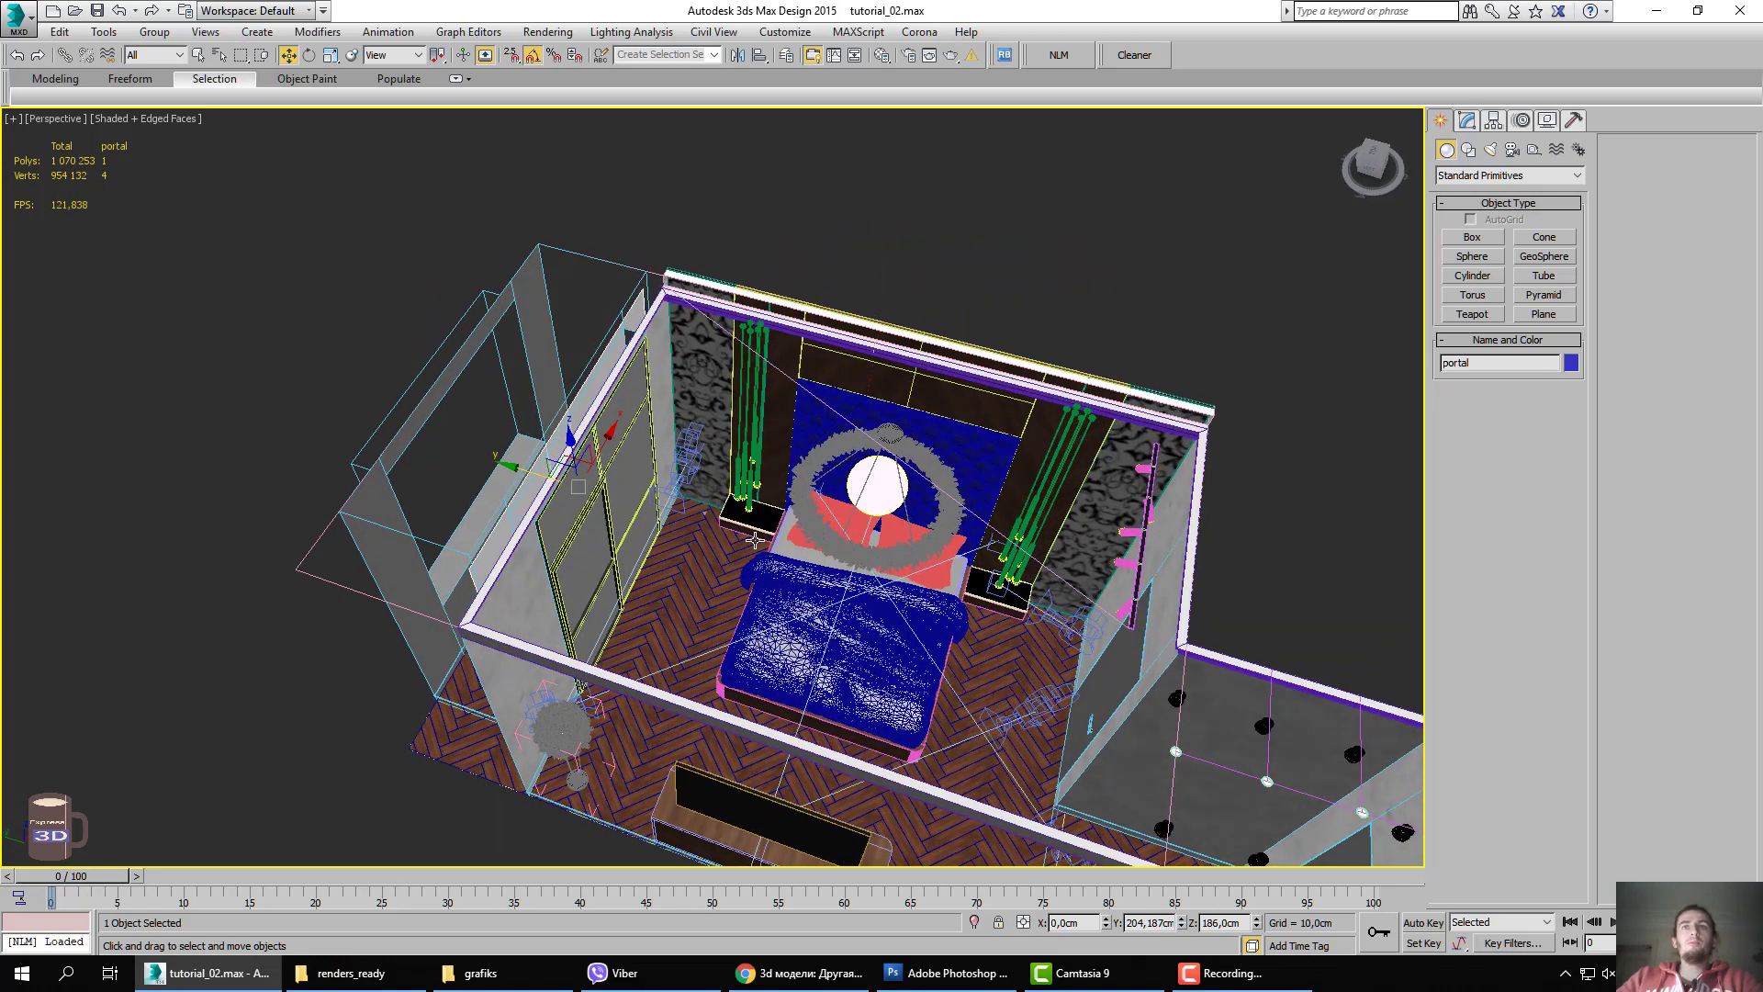
Open the Salon_Chandelier group and hide its crystal scatter ring.
click(849, 552)
ctrl+click(567, 718)
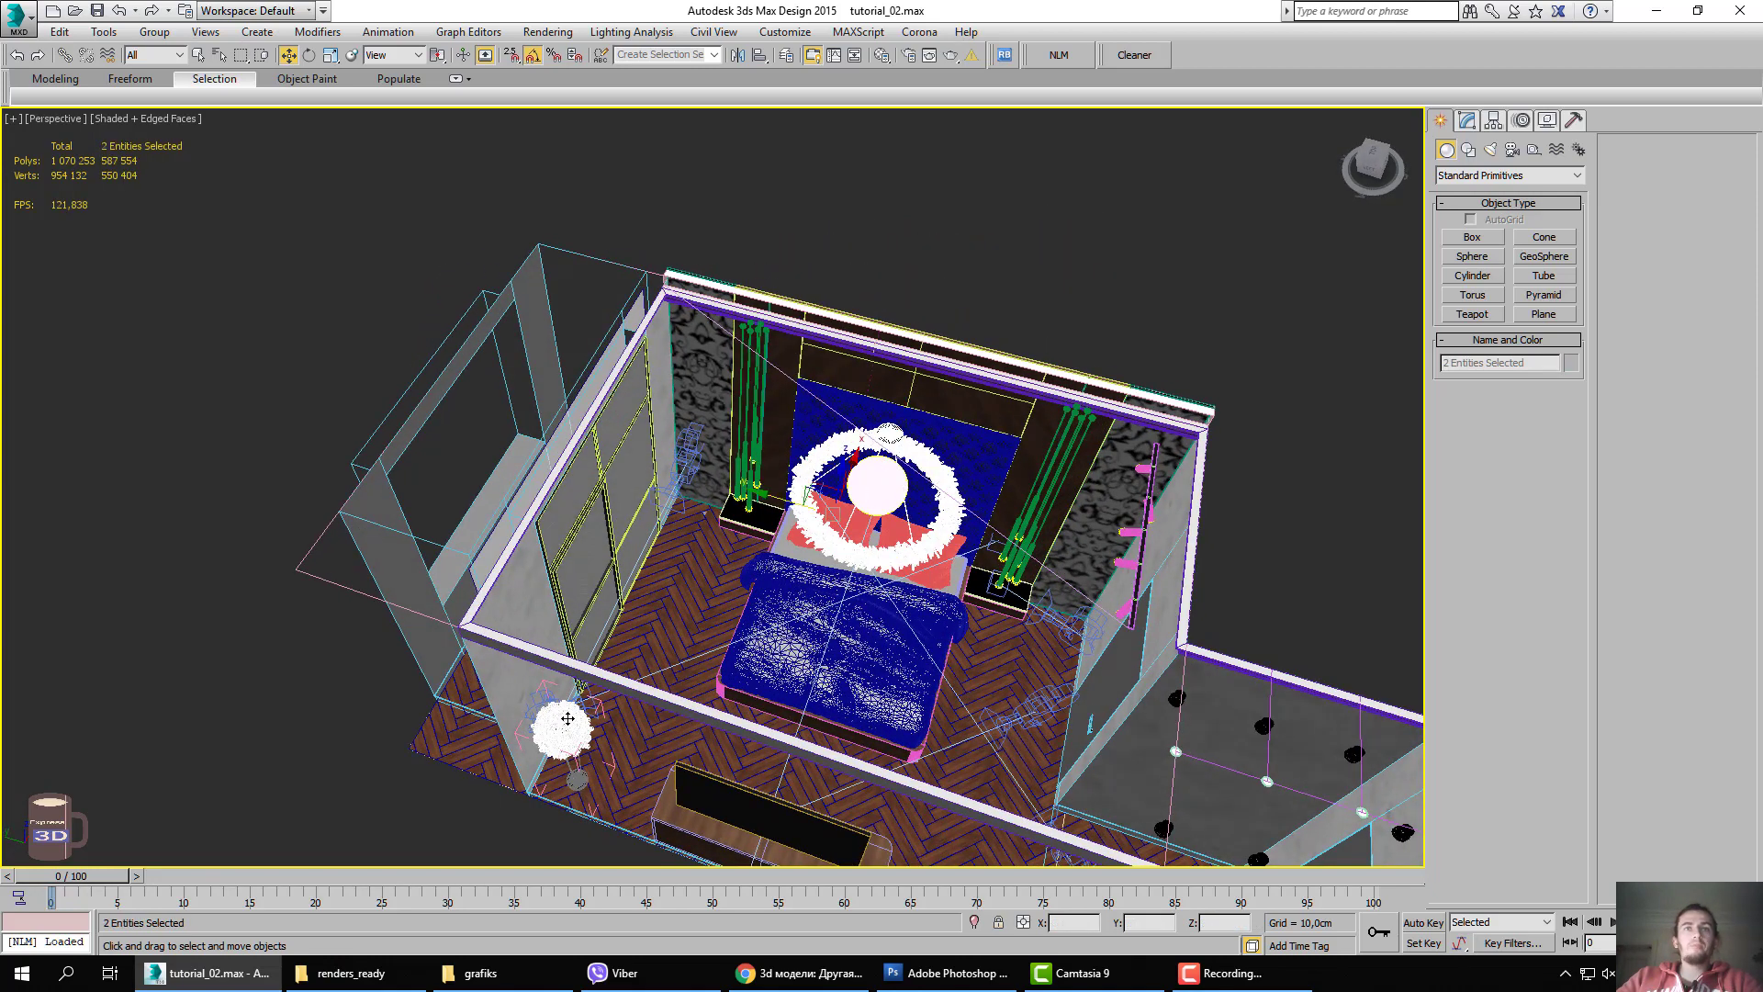
scroll(909, 546, up, 5)
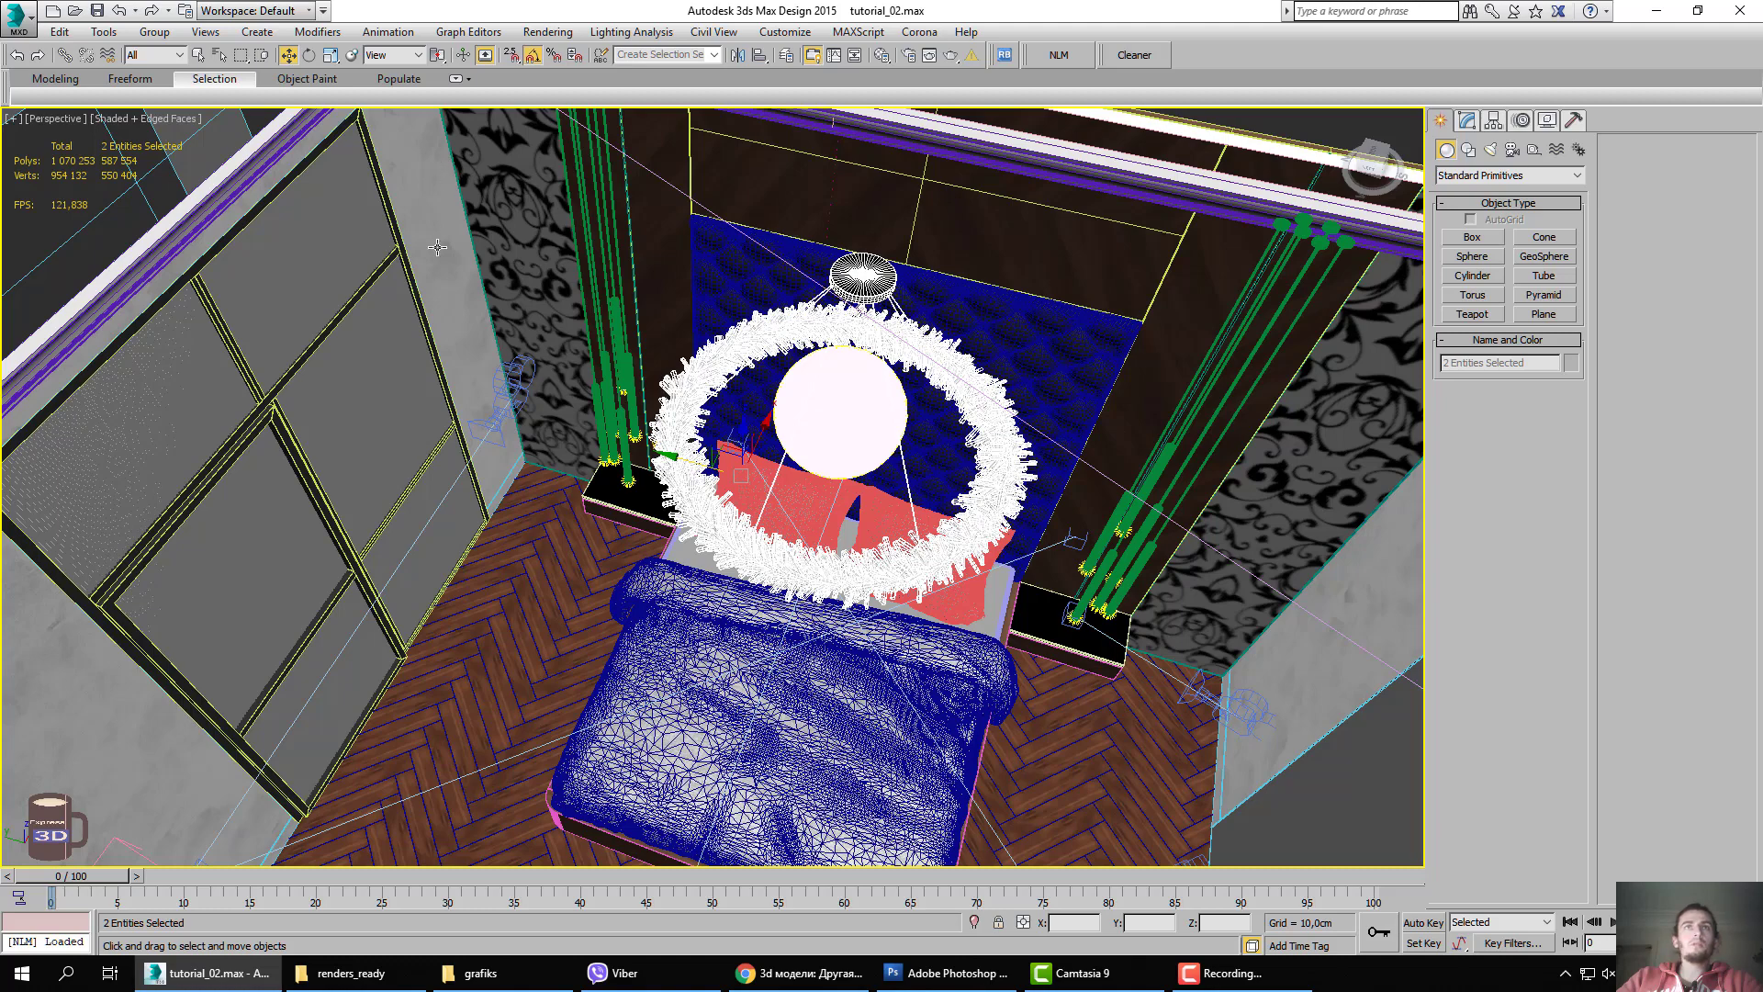
click(154, 31)
click(174, 101)
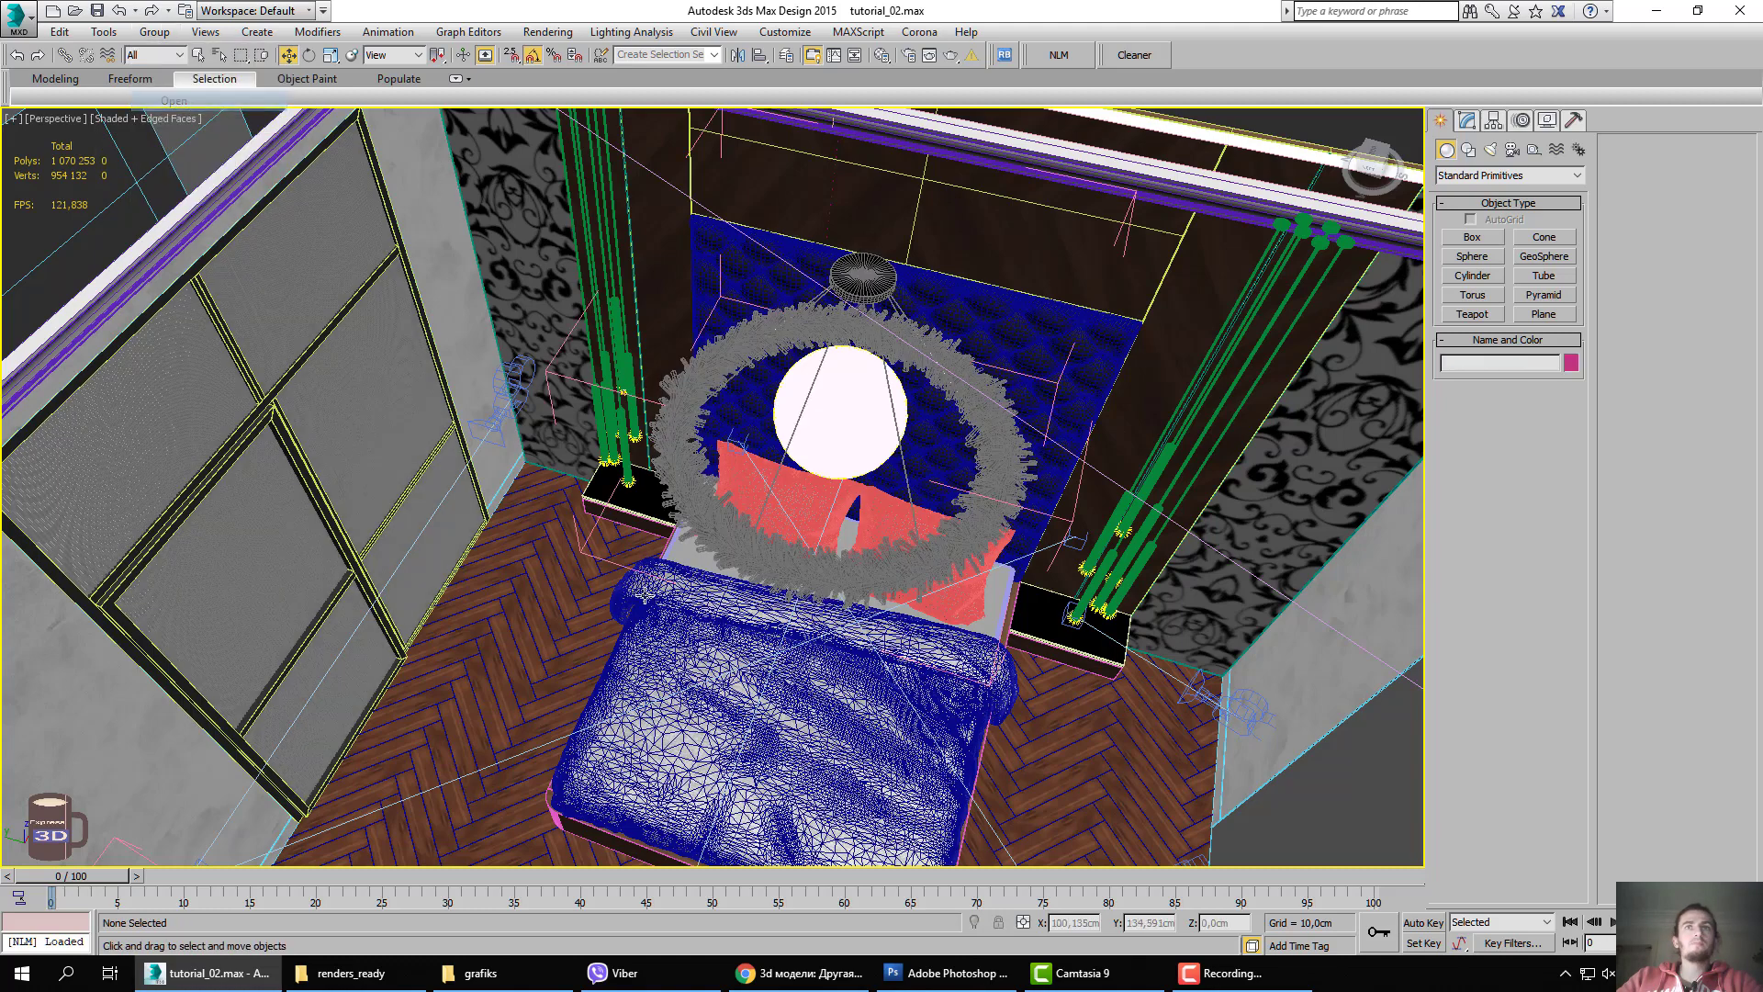
click(749, 551)
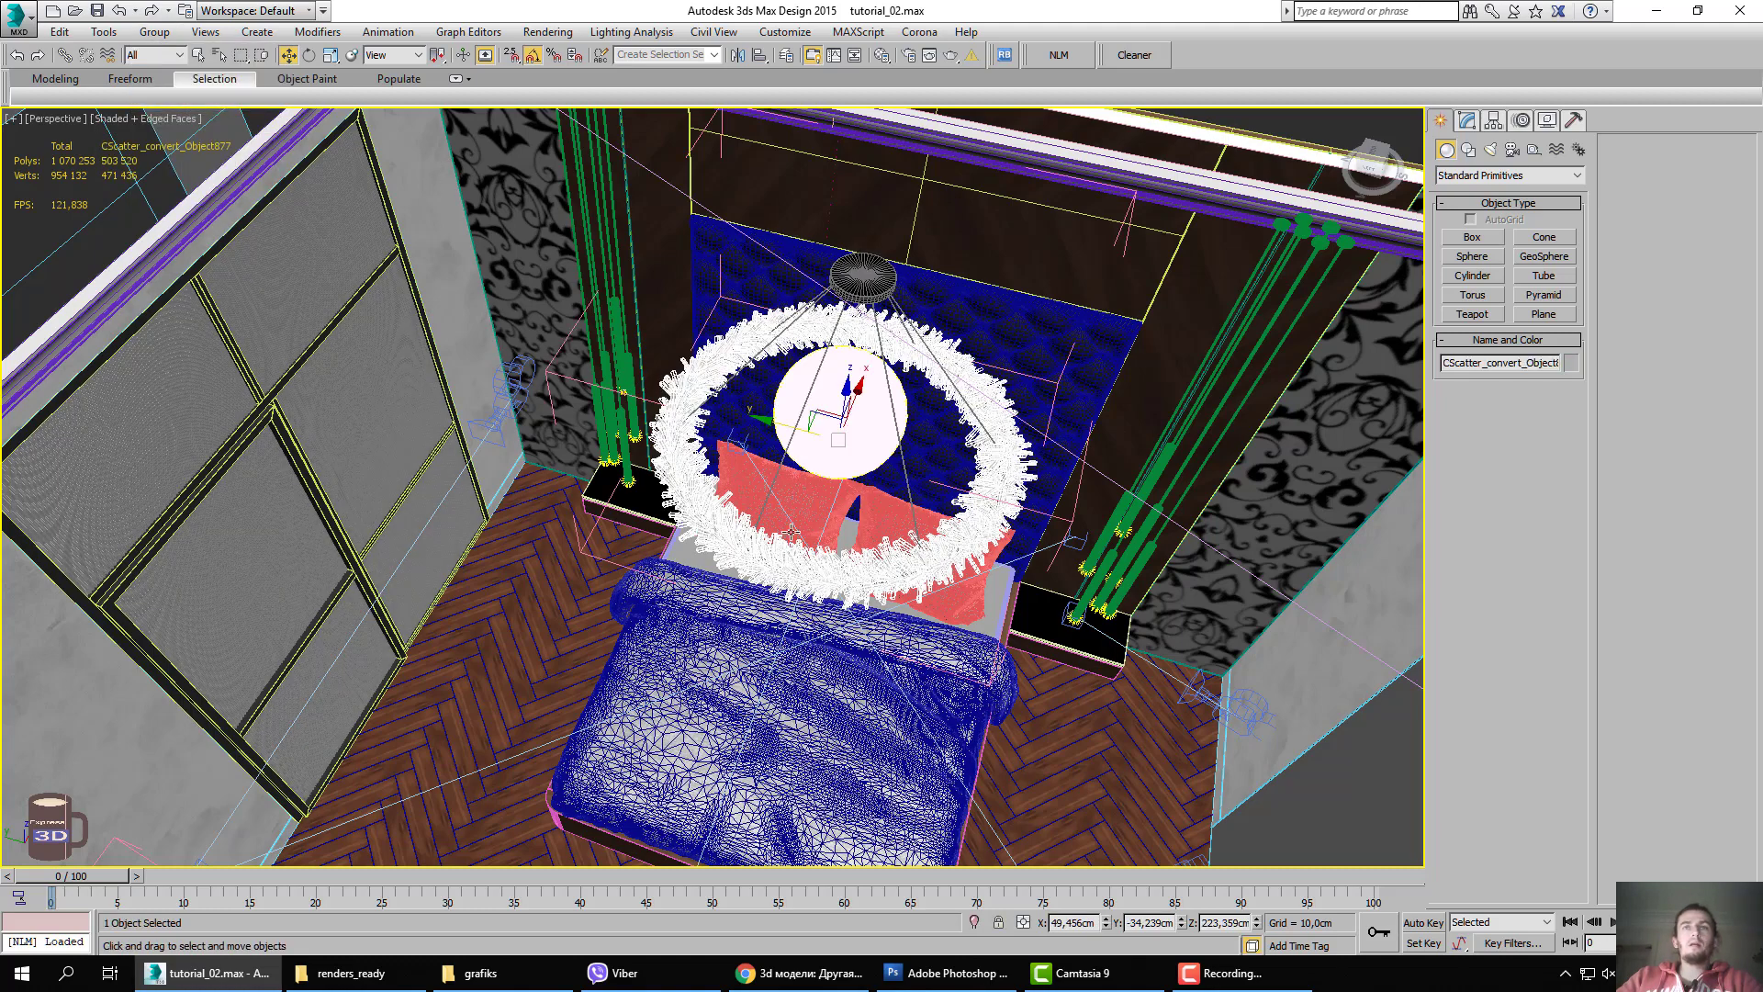
scroll(791, 530, up, 3)
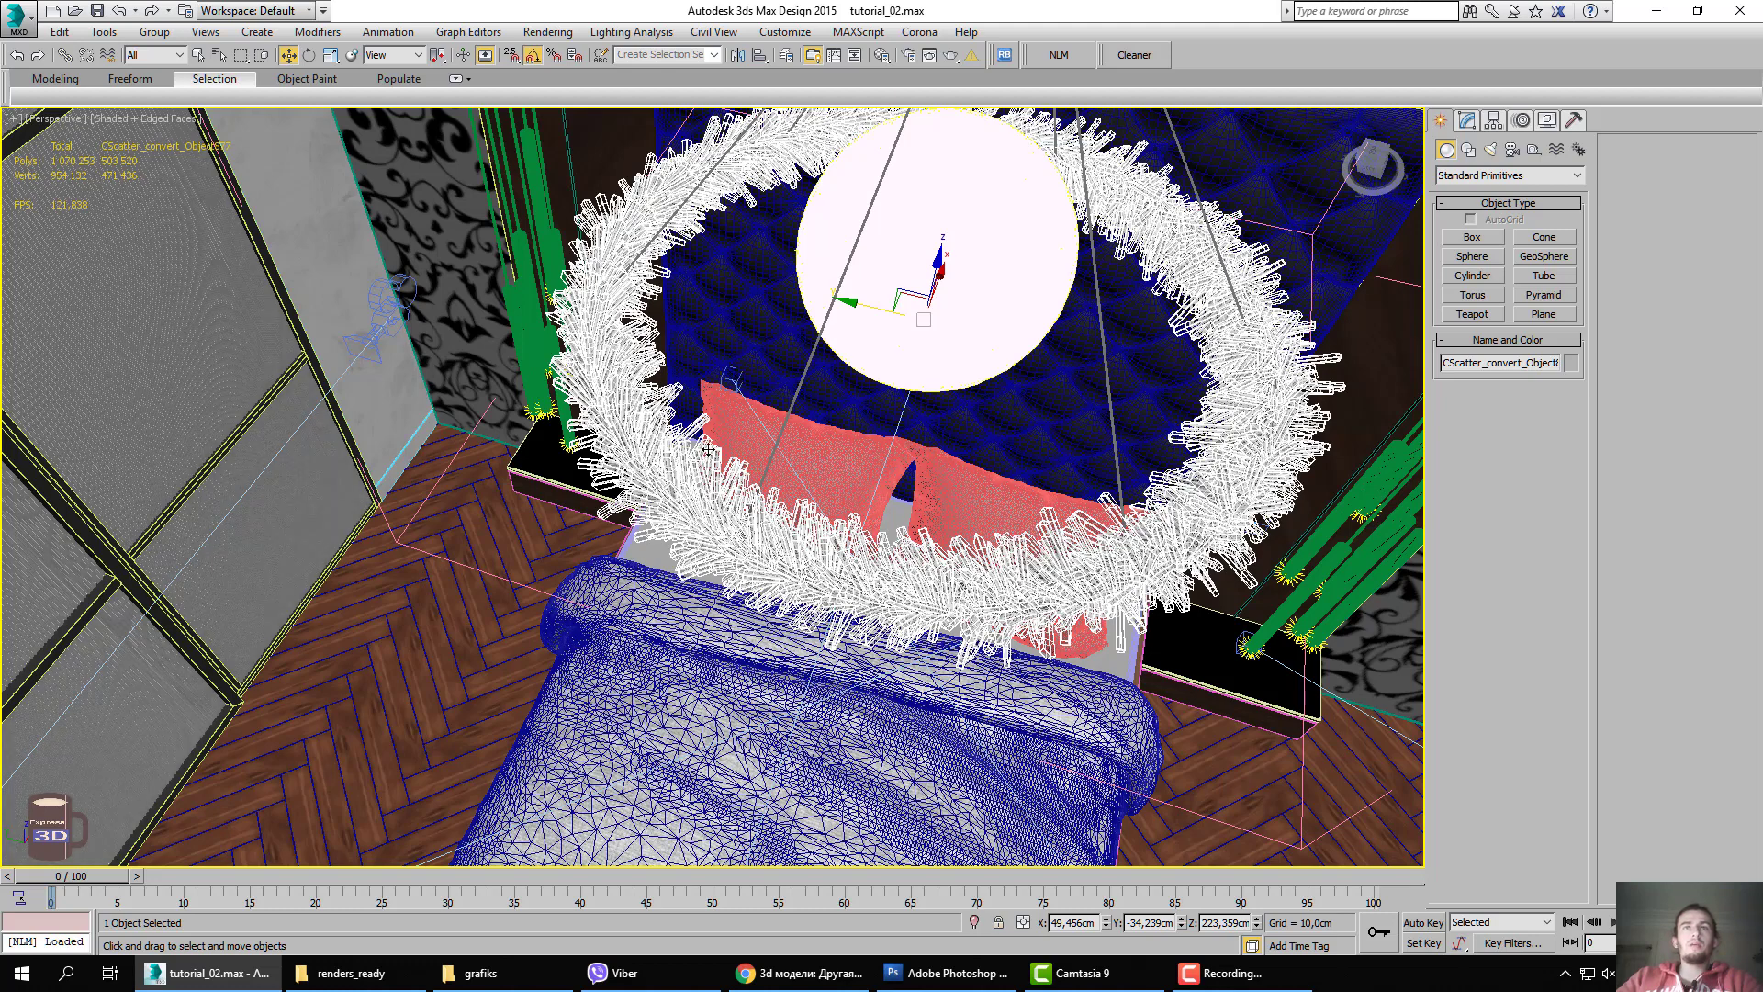
scroll(786, 521, up, 5)
scroll(788, 528, down, 4)
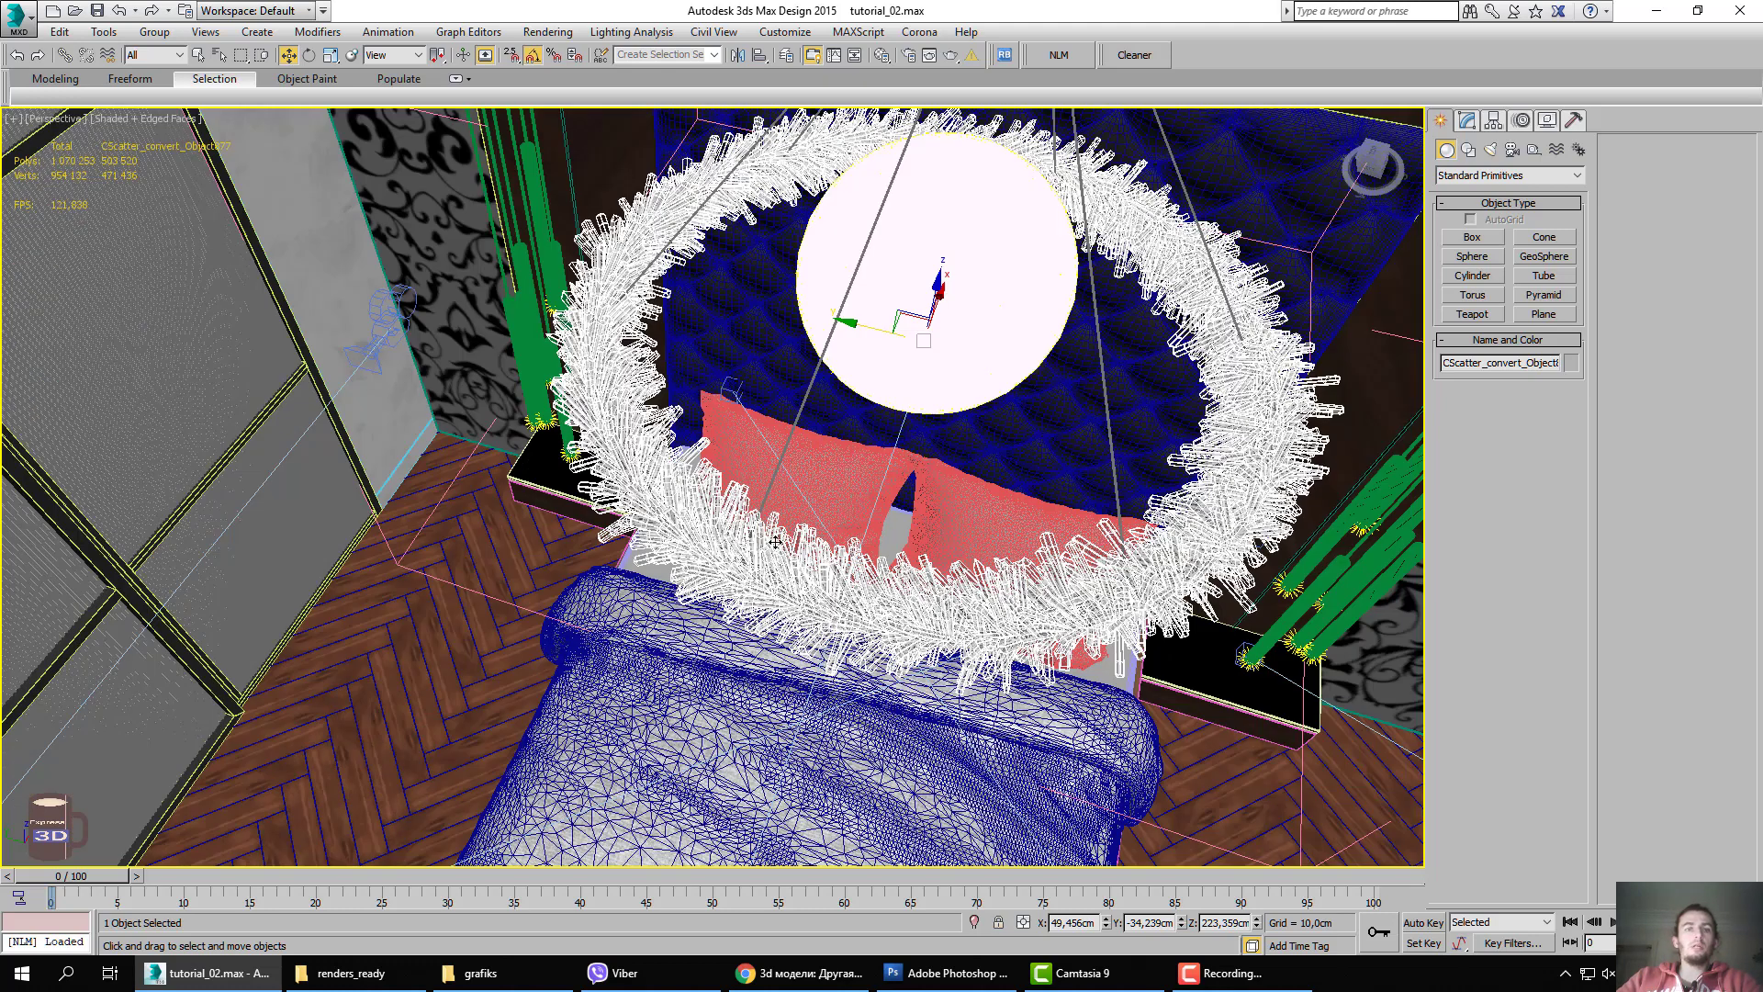
key(Delete)
Hide the fluffy scatter shade of the corner floor lamp.
click(735, 562)
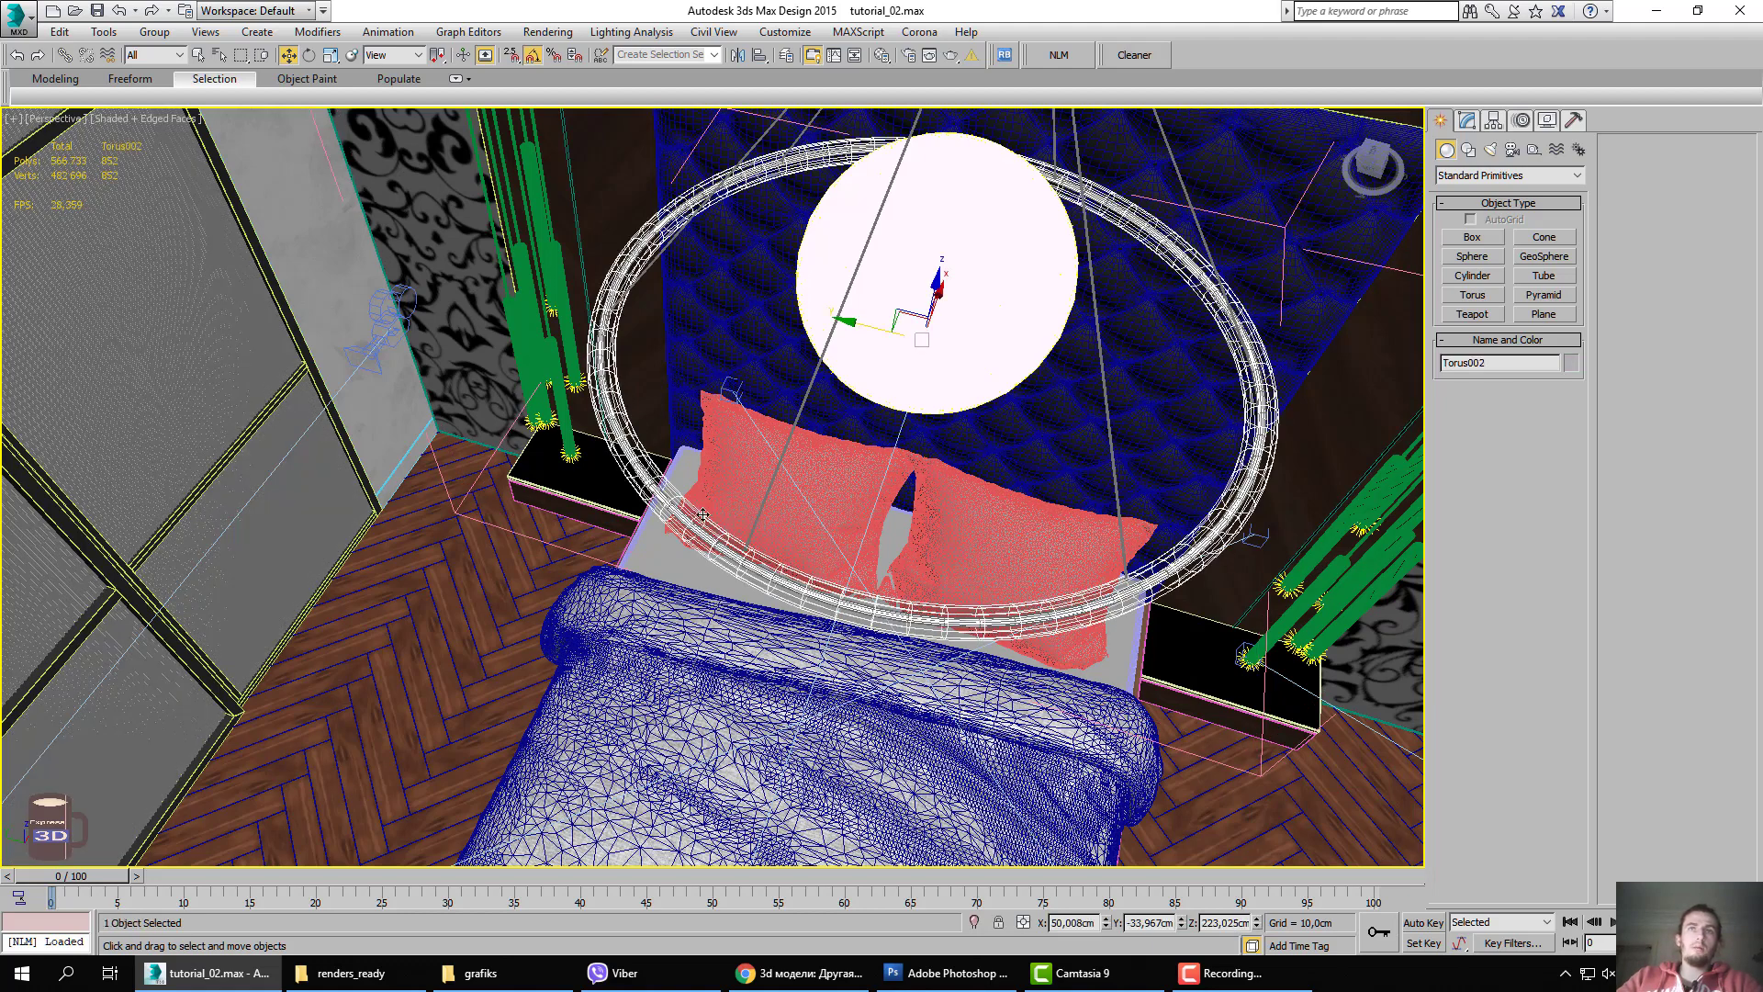
mouse_move(740, 574)
alt+middle_down()
mouse_move(714, 496)
mouse_move(473, 524)
alt+middle_up()
scroll(661, 466, down, 3)
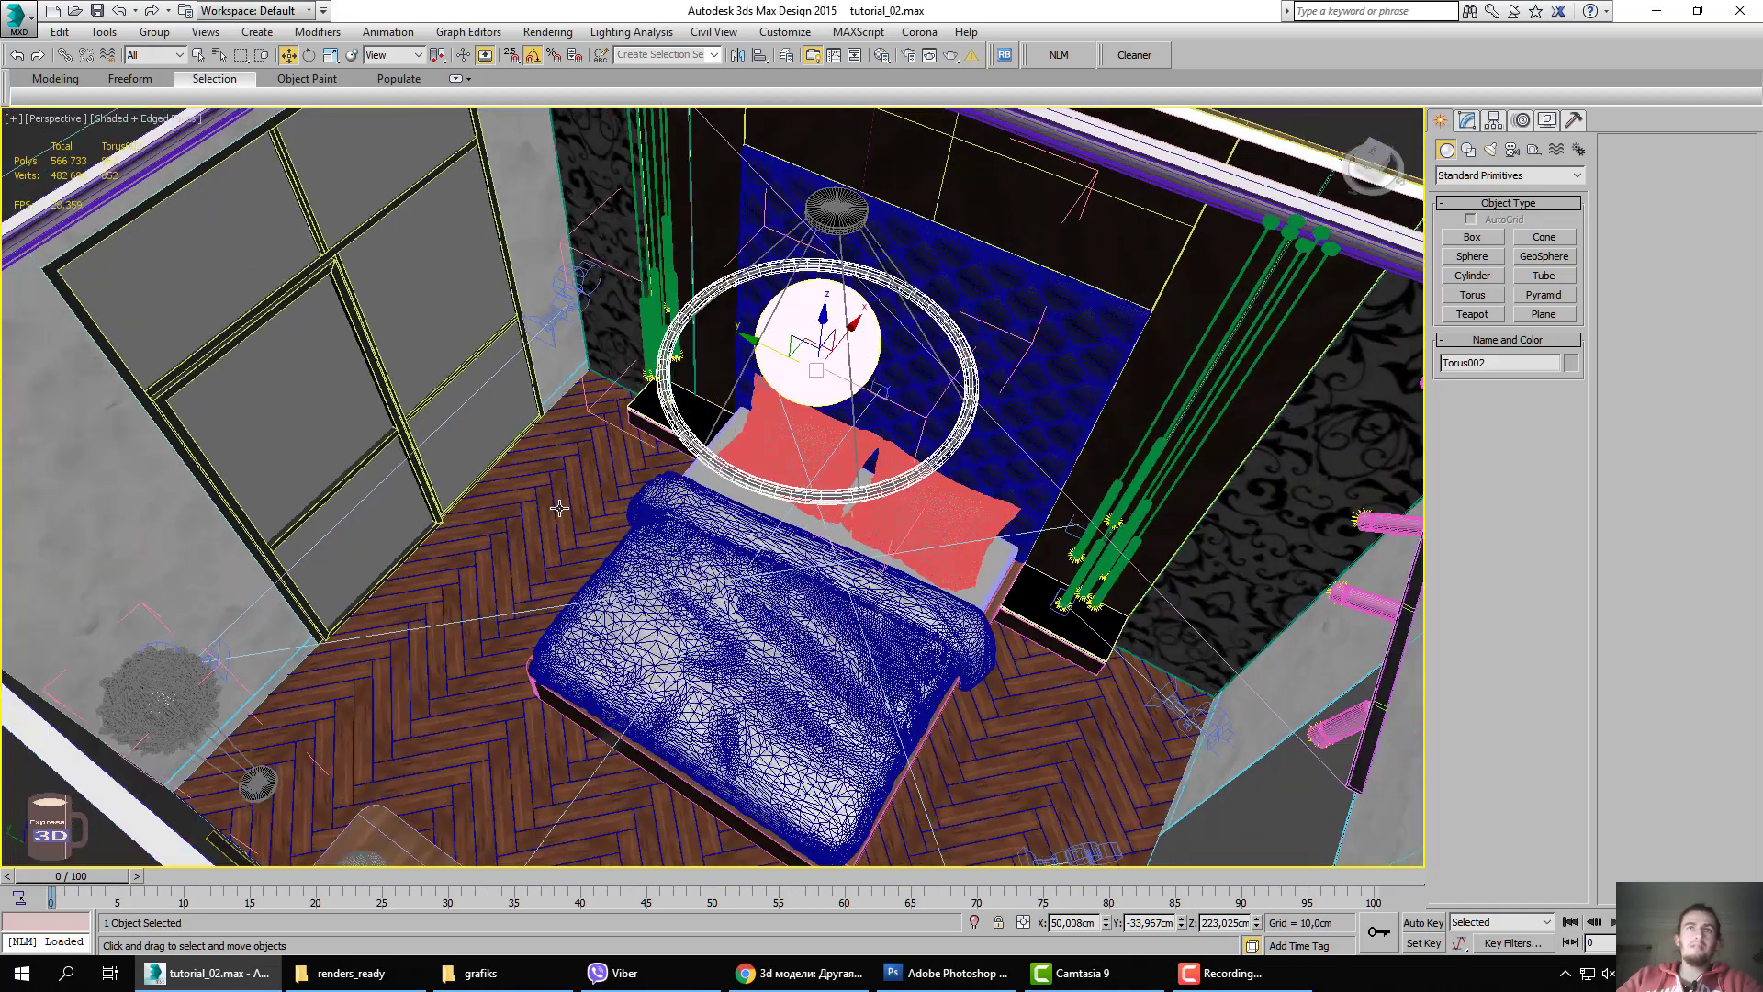
scroll(473, 524, up, 3)
scroll(331, 469, up, 2)
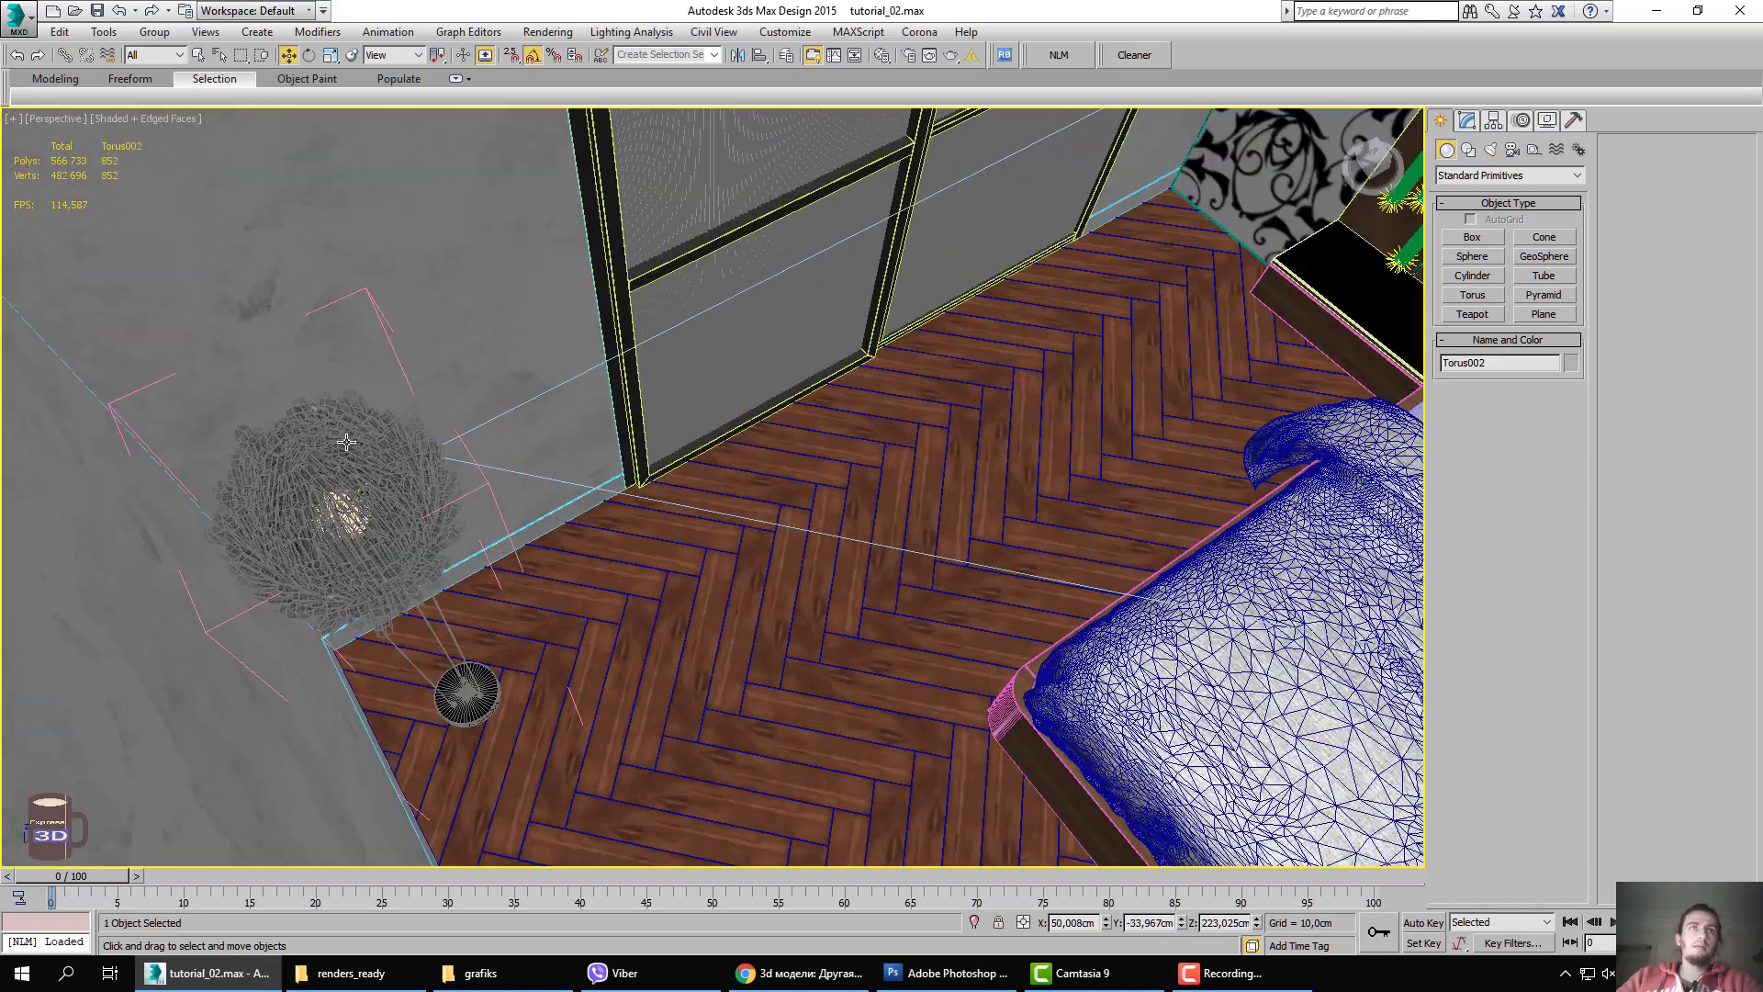
click(347, 441)
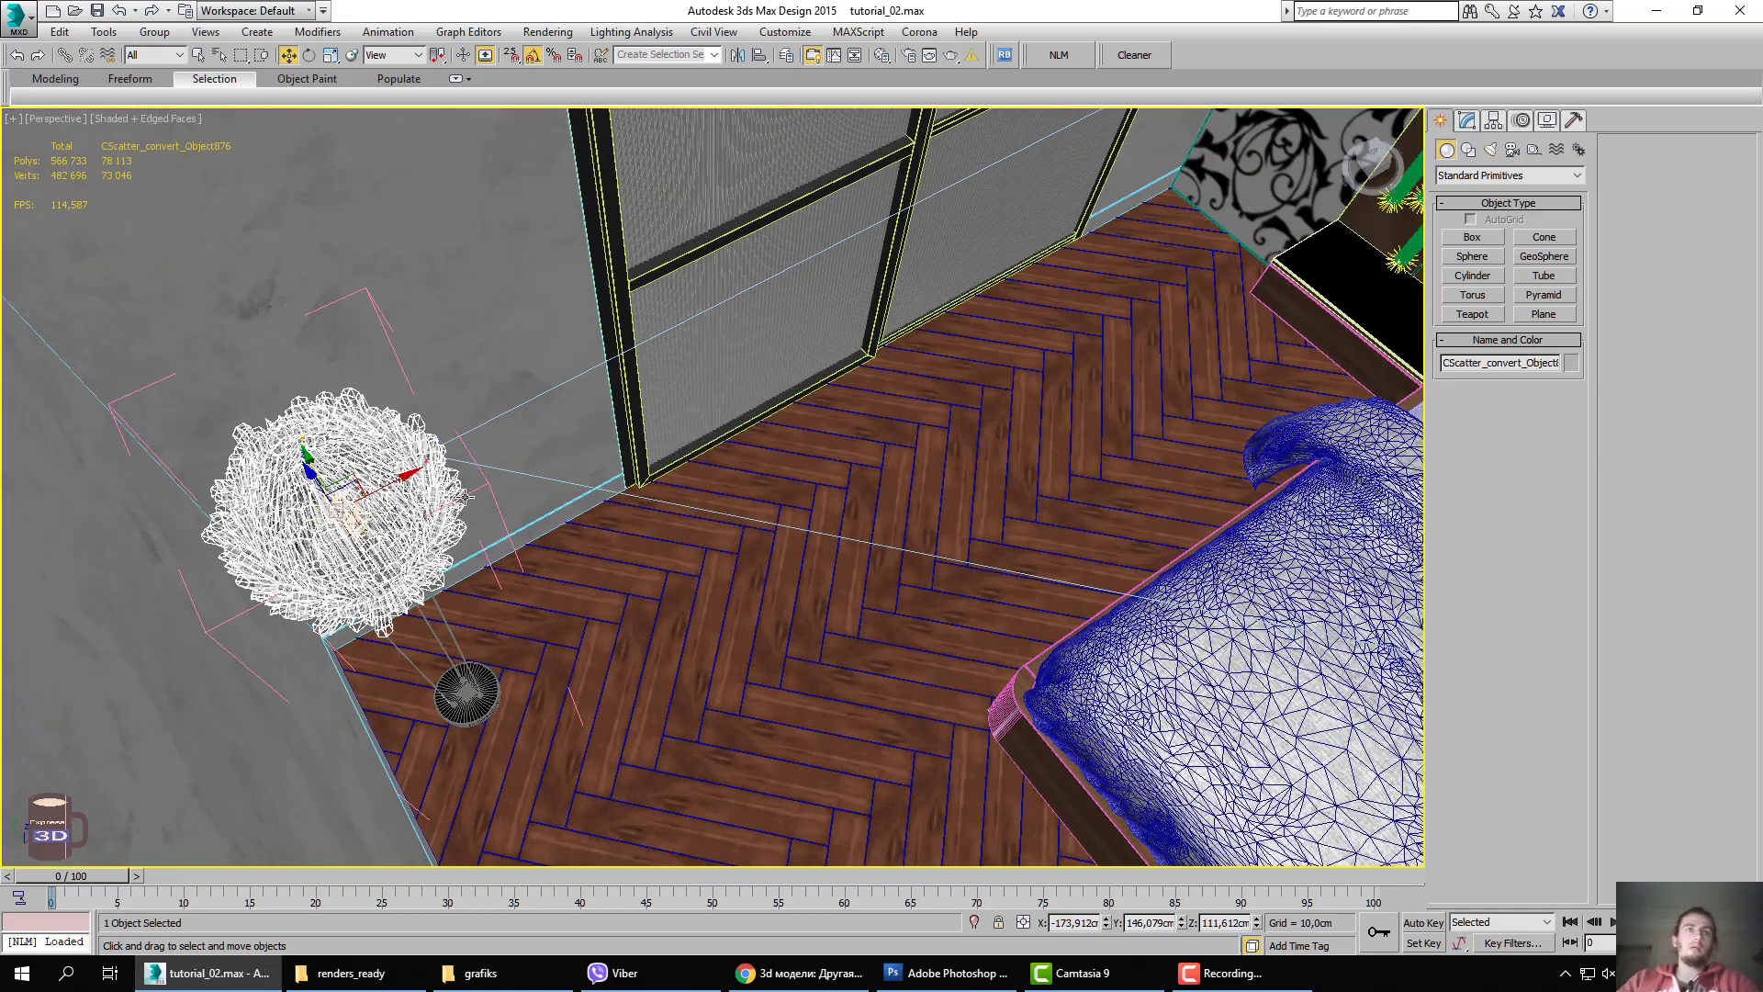
key(Delete)
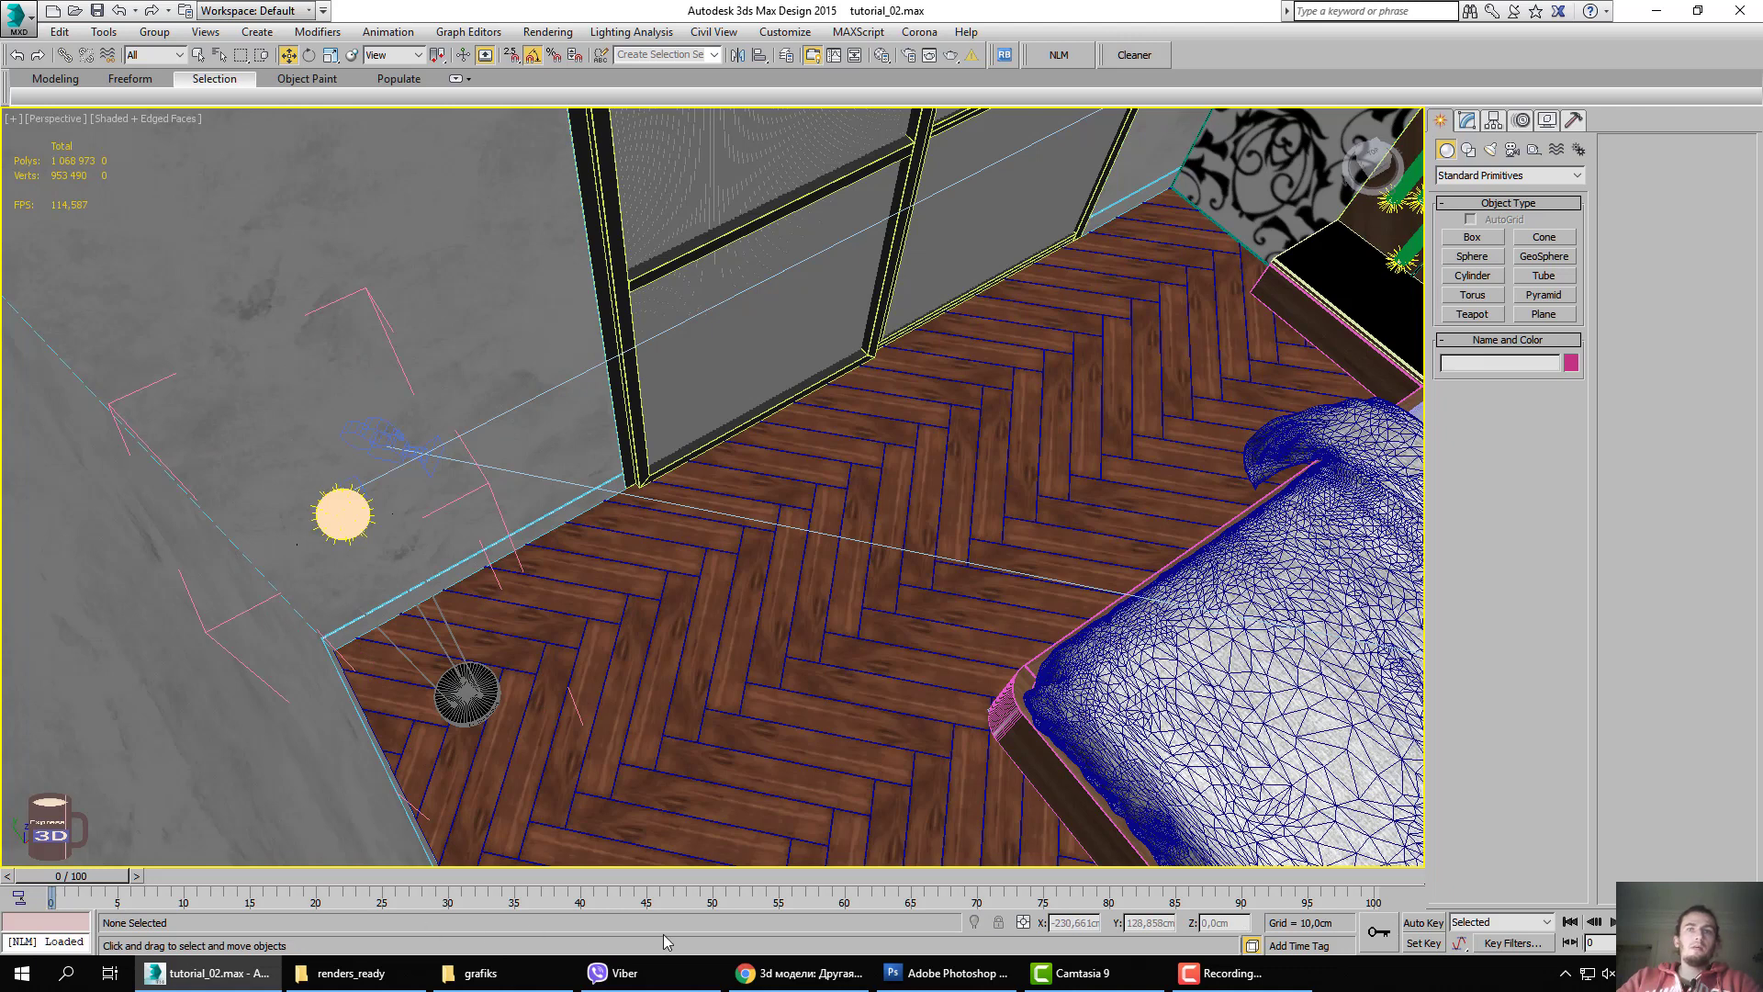
Drag noise.jpg from the grafiks folder into Photoshop.
click(946, 972)
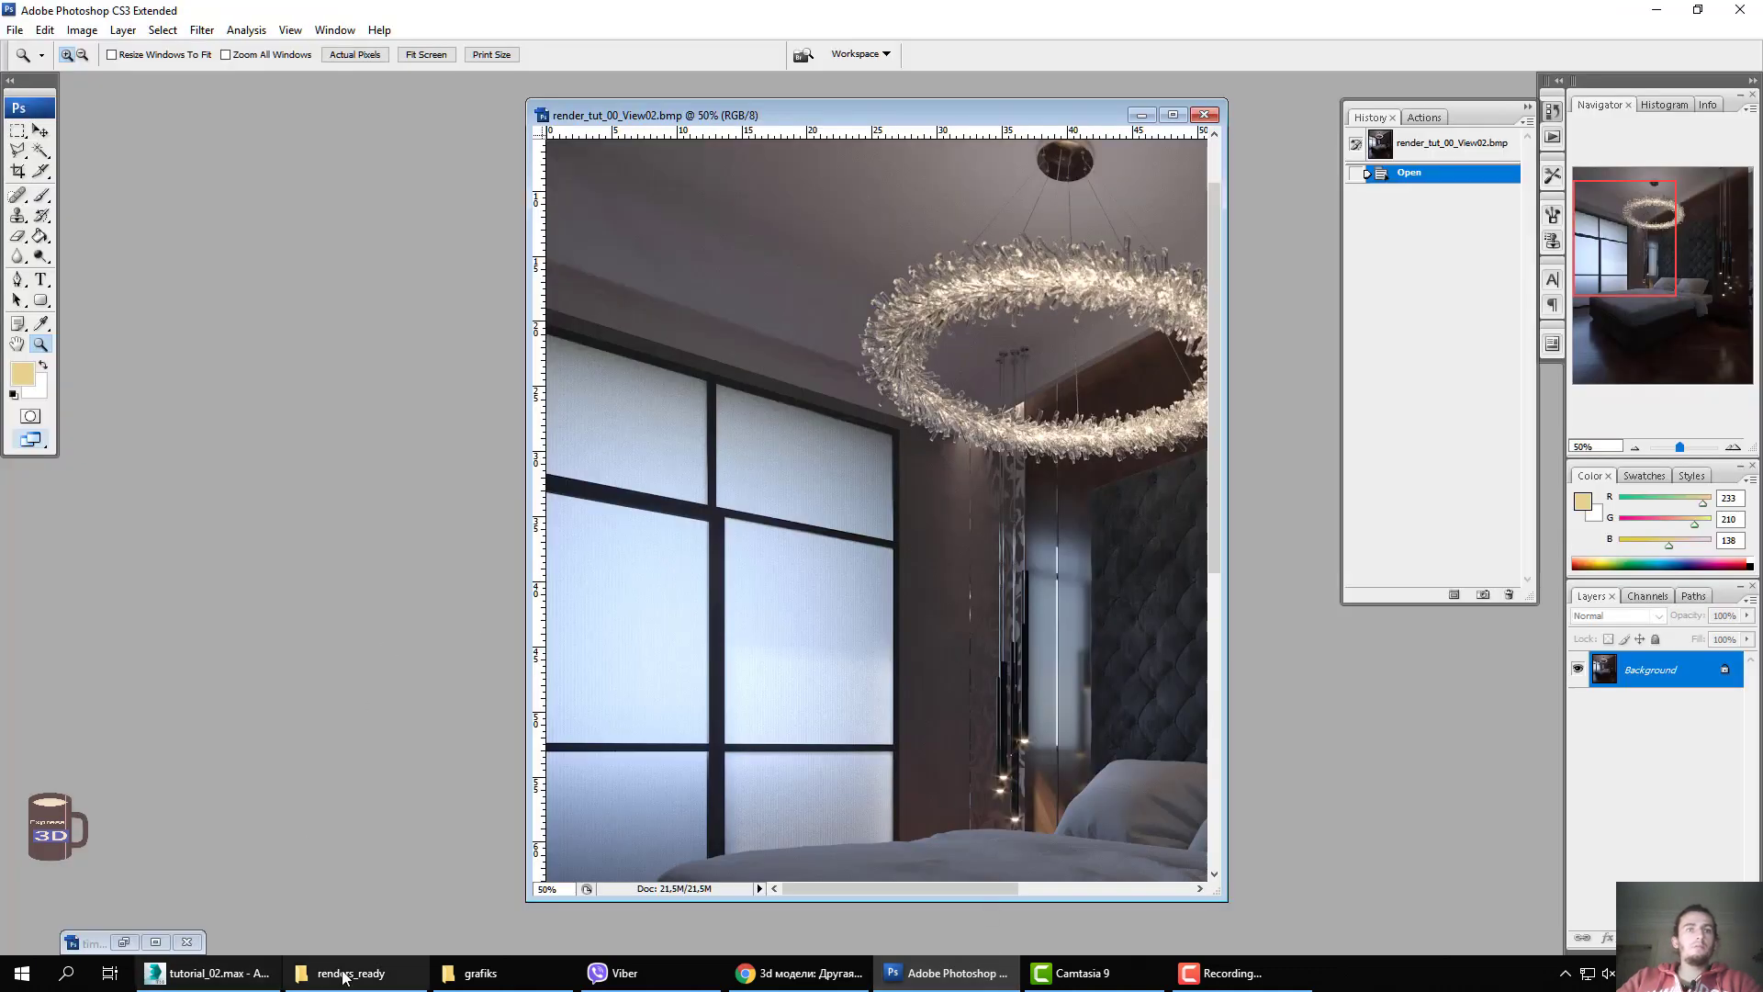
click(477, 973)
drag(614, 468, 236, 648)
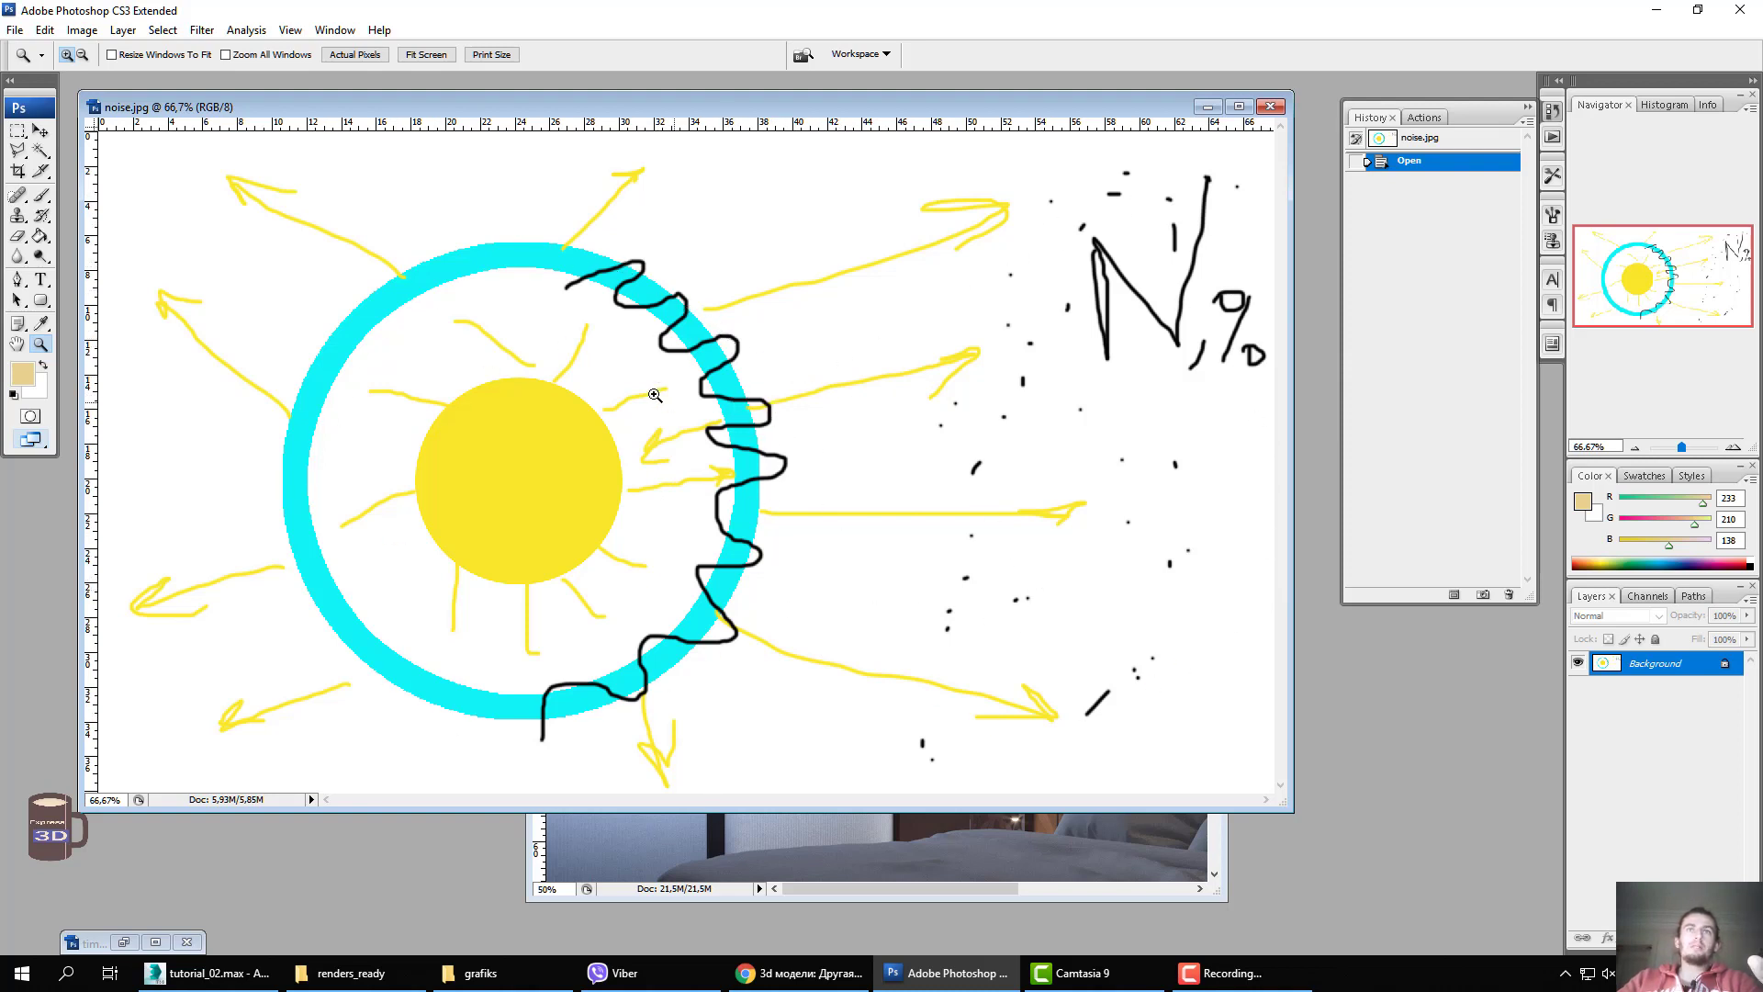
Return to 3ds Max and orbit out to see the whole bedroom.
click(207, 973)
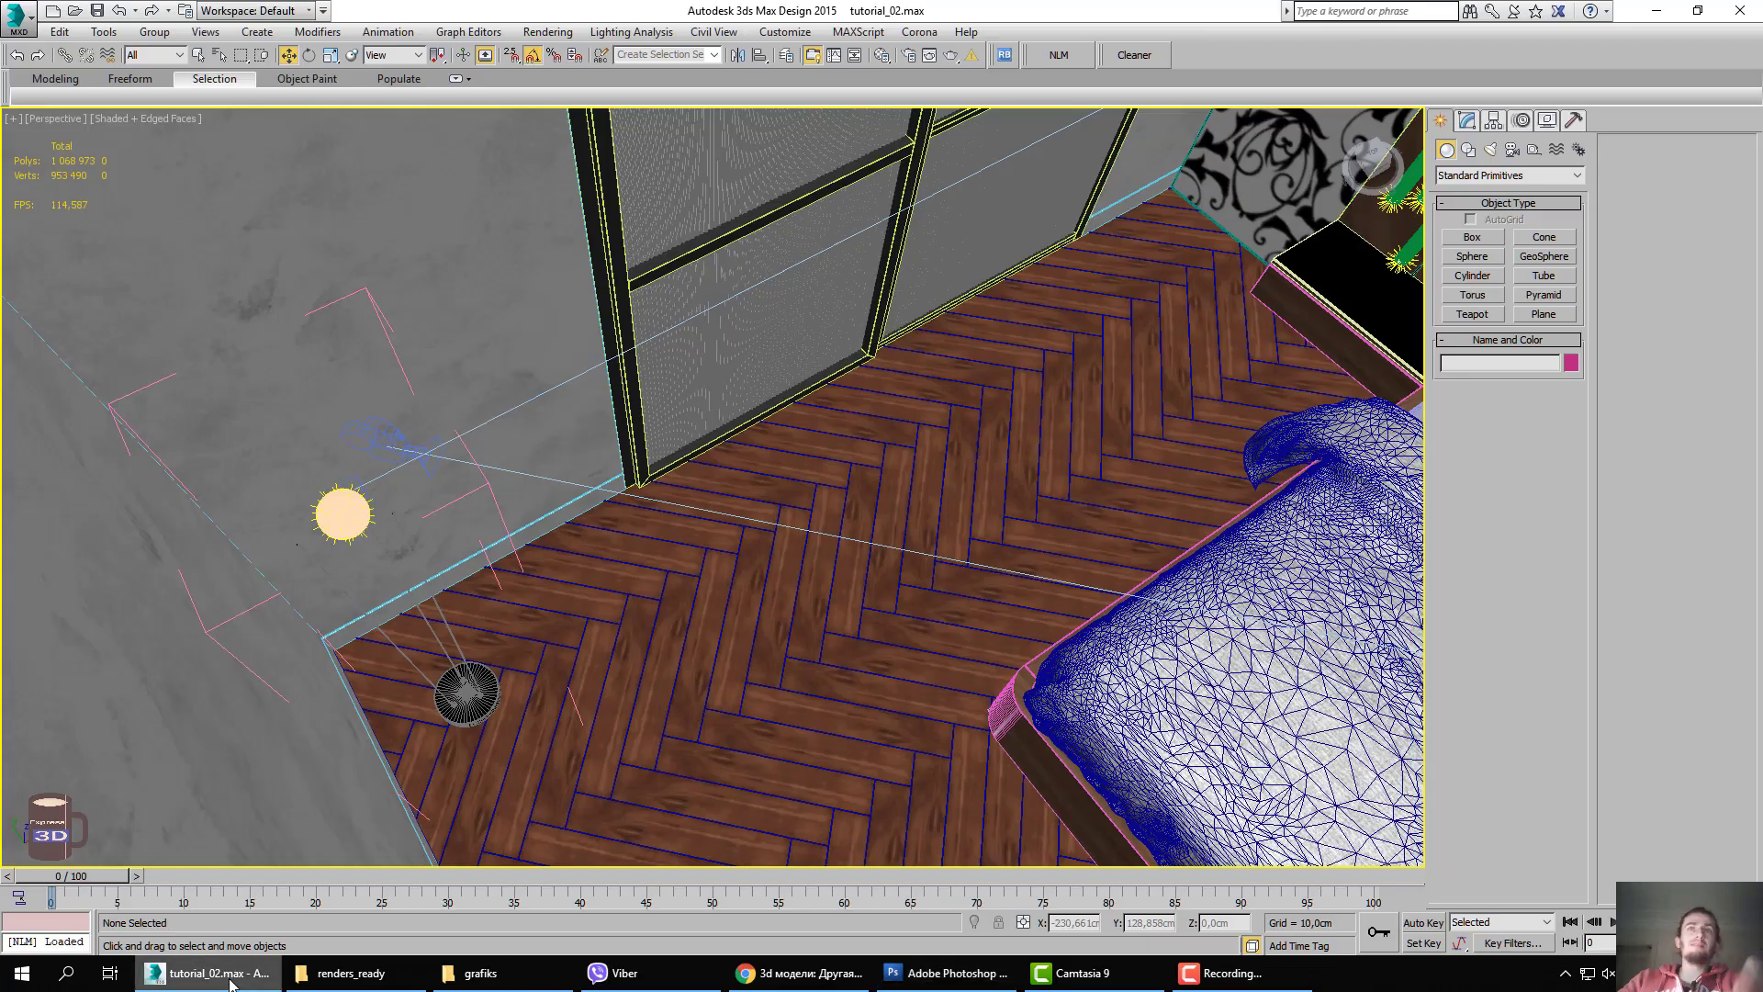
scroll(700, 618, down, 10)
alt+middle_drag(700, 618, 747, 586)
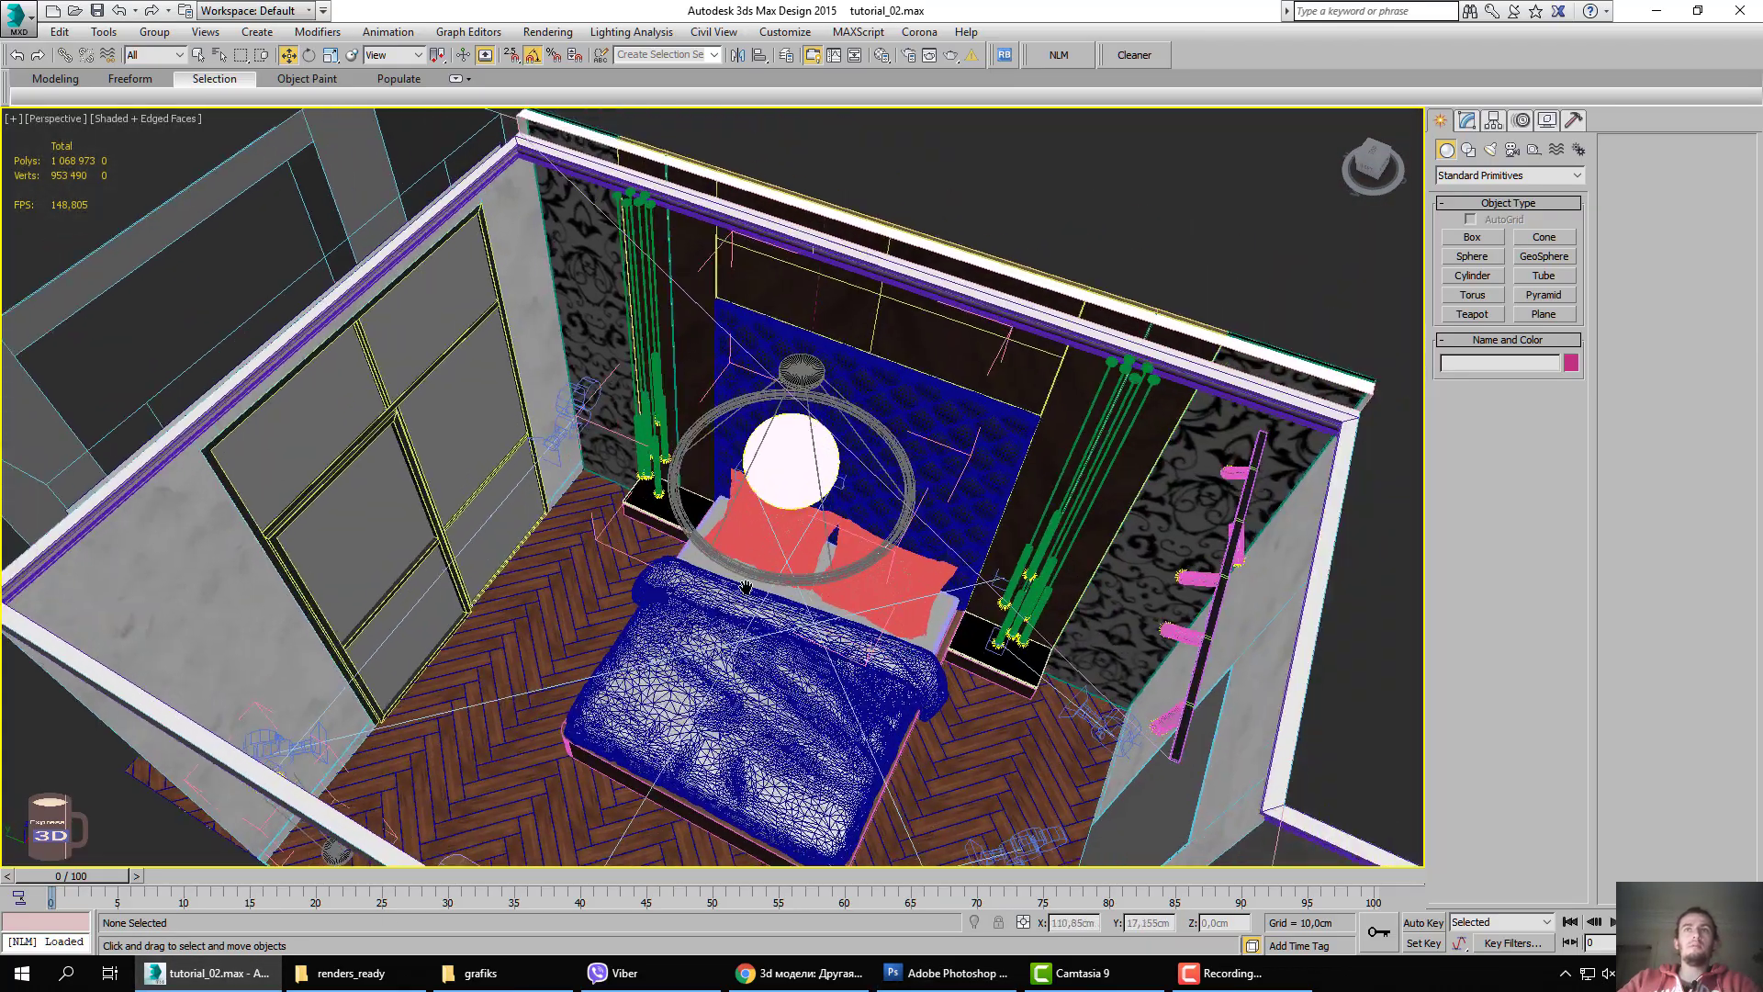
Unhide all objects, including those on all layers.
scroll(747, 585, up, 5)
click(870, 601)
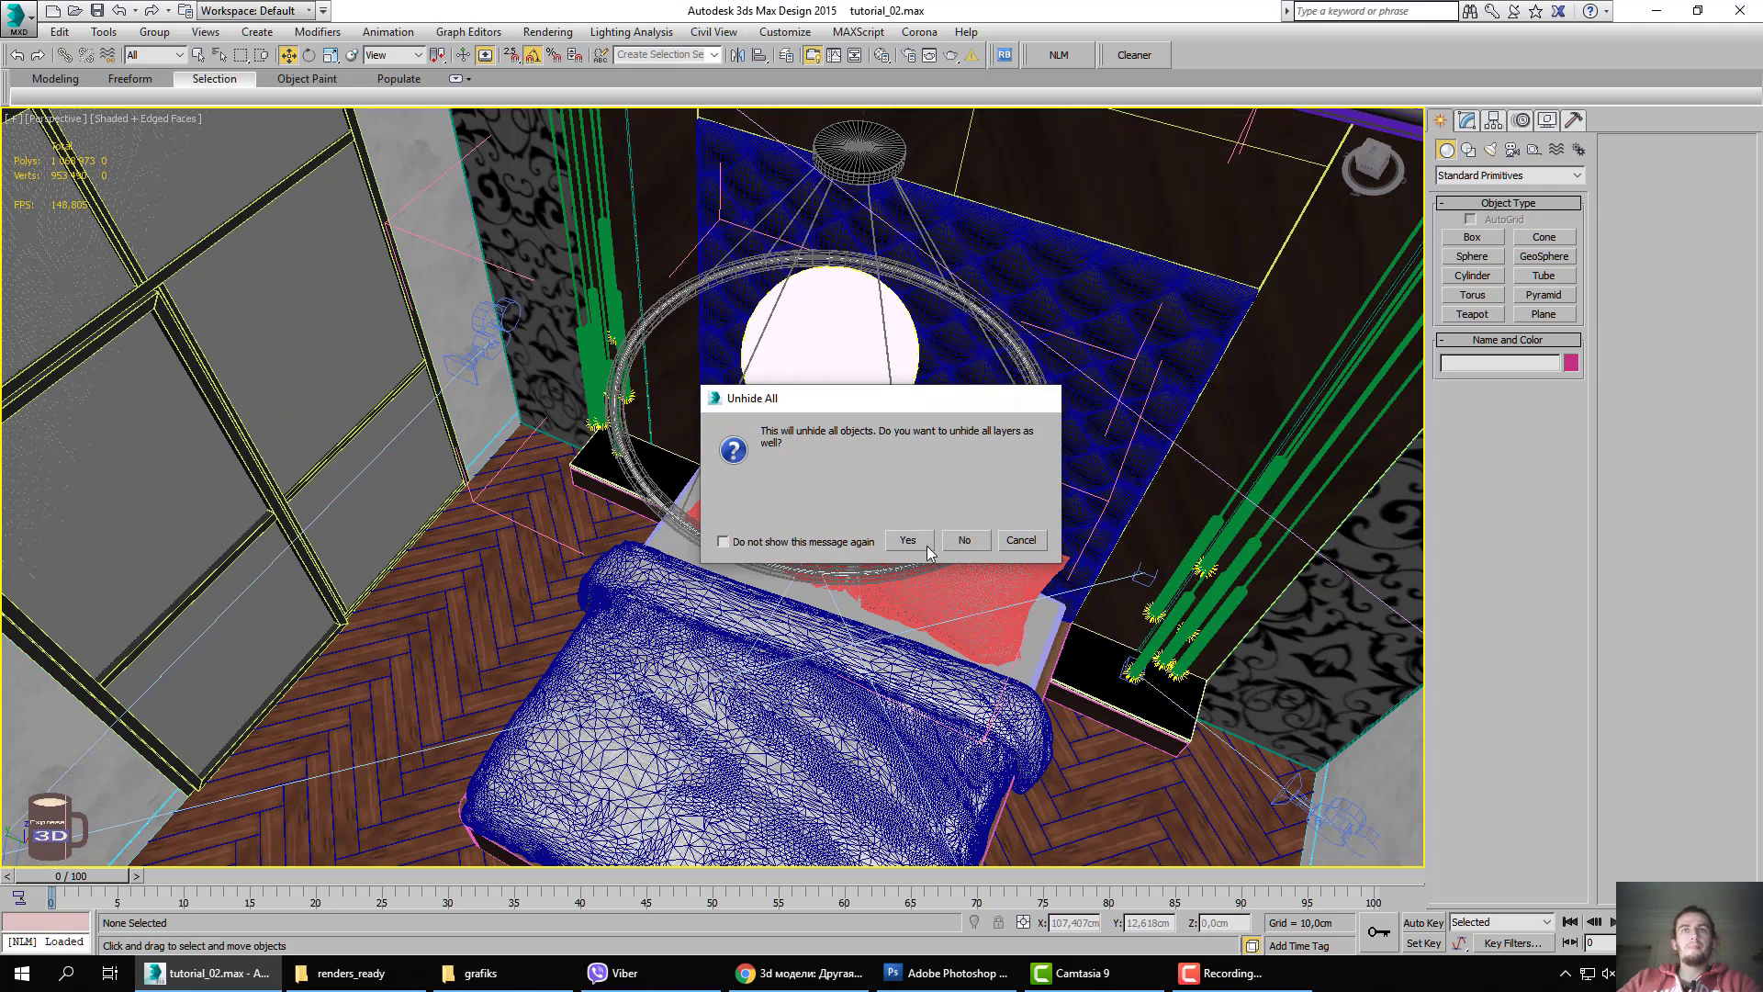
click(965, 541)
Inspect Object Properties of the scatter and Torus002, cancelling without changes.
right_click(702, 508)
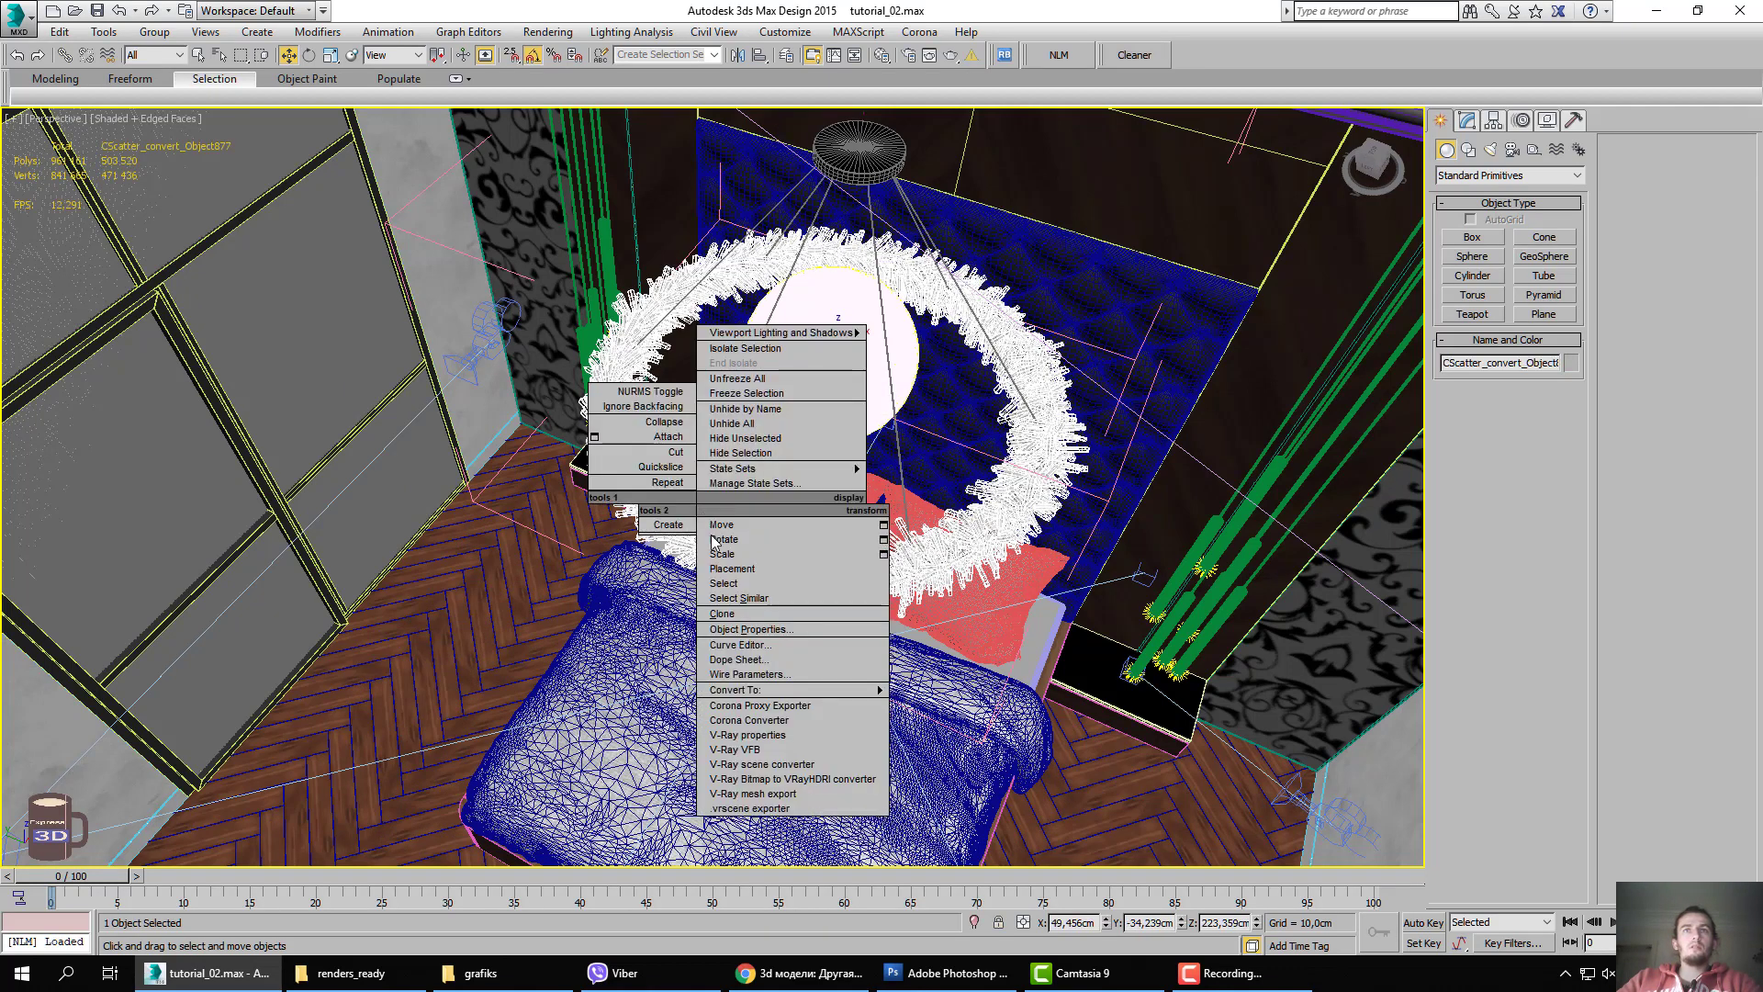
click(760, 630)
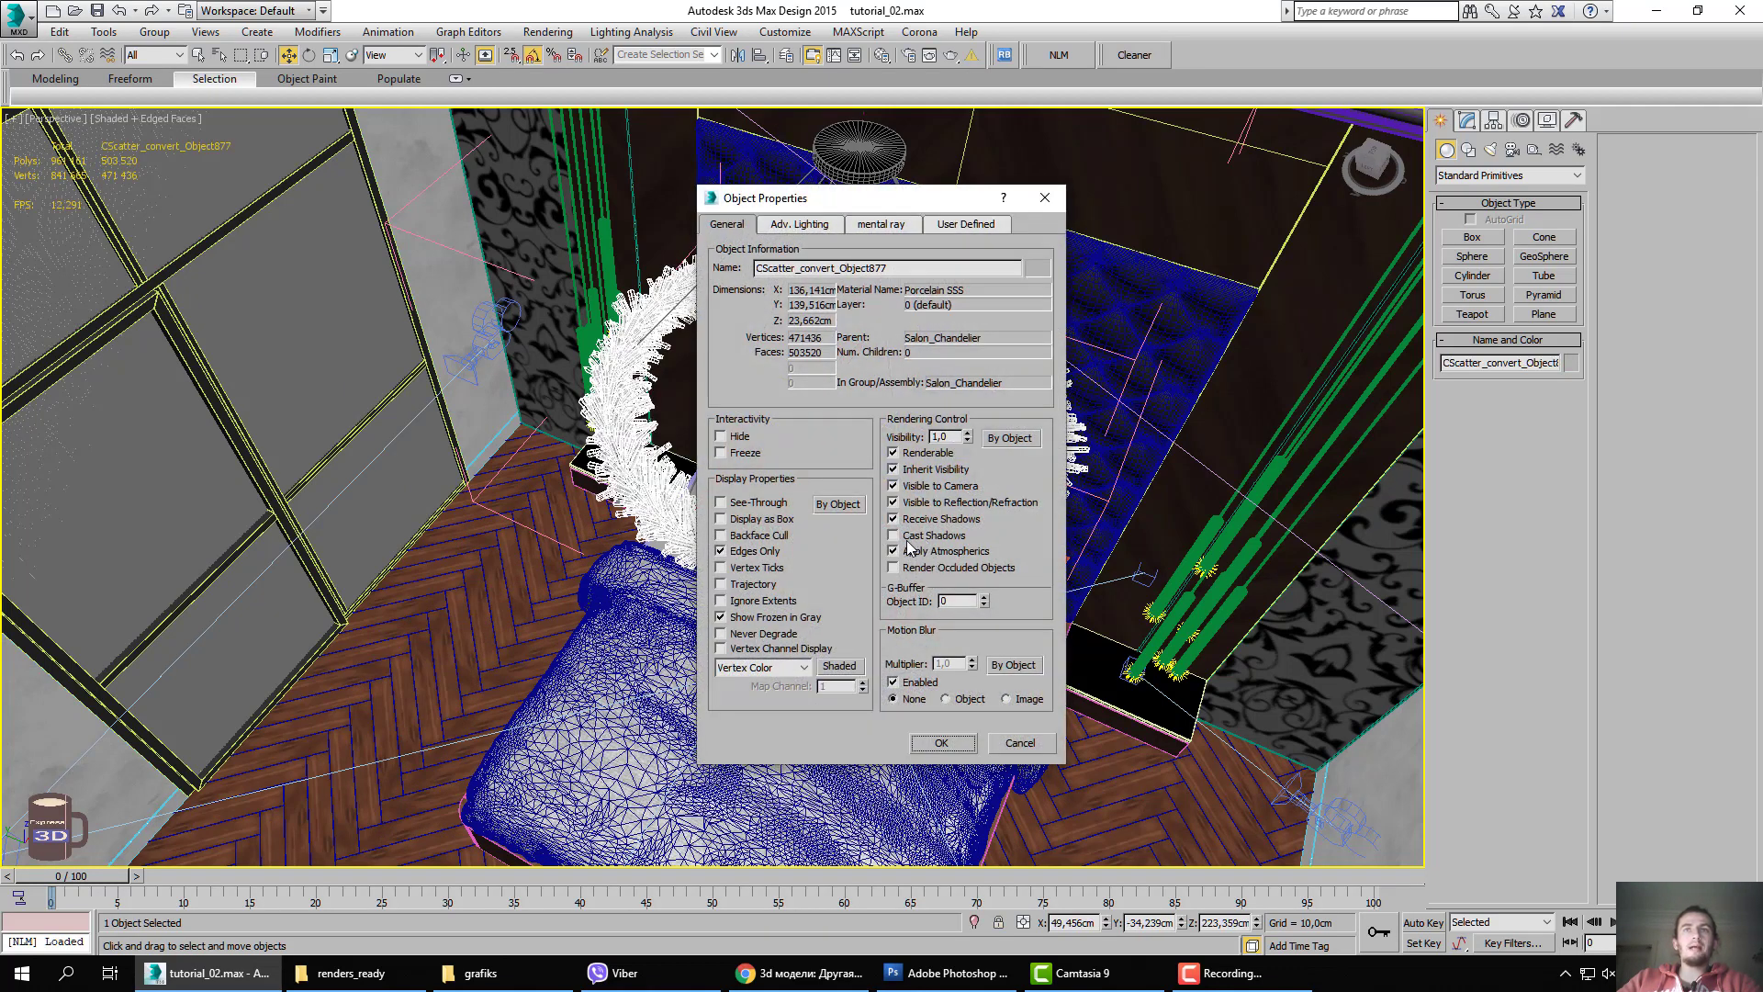
click(1019, 743)
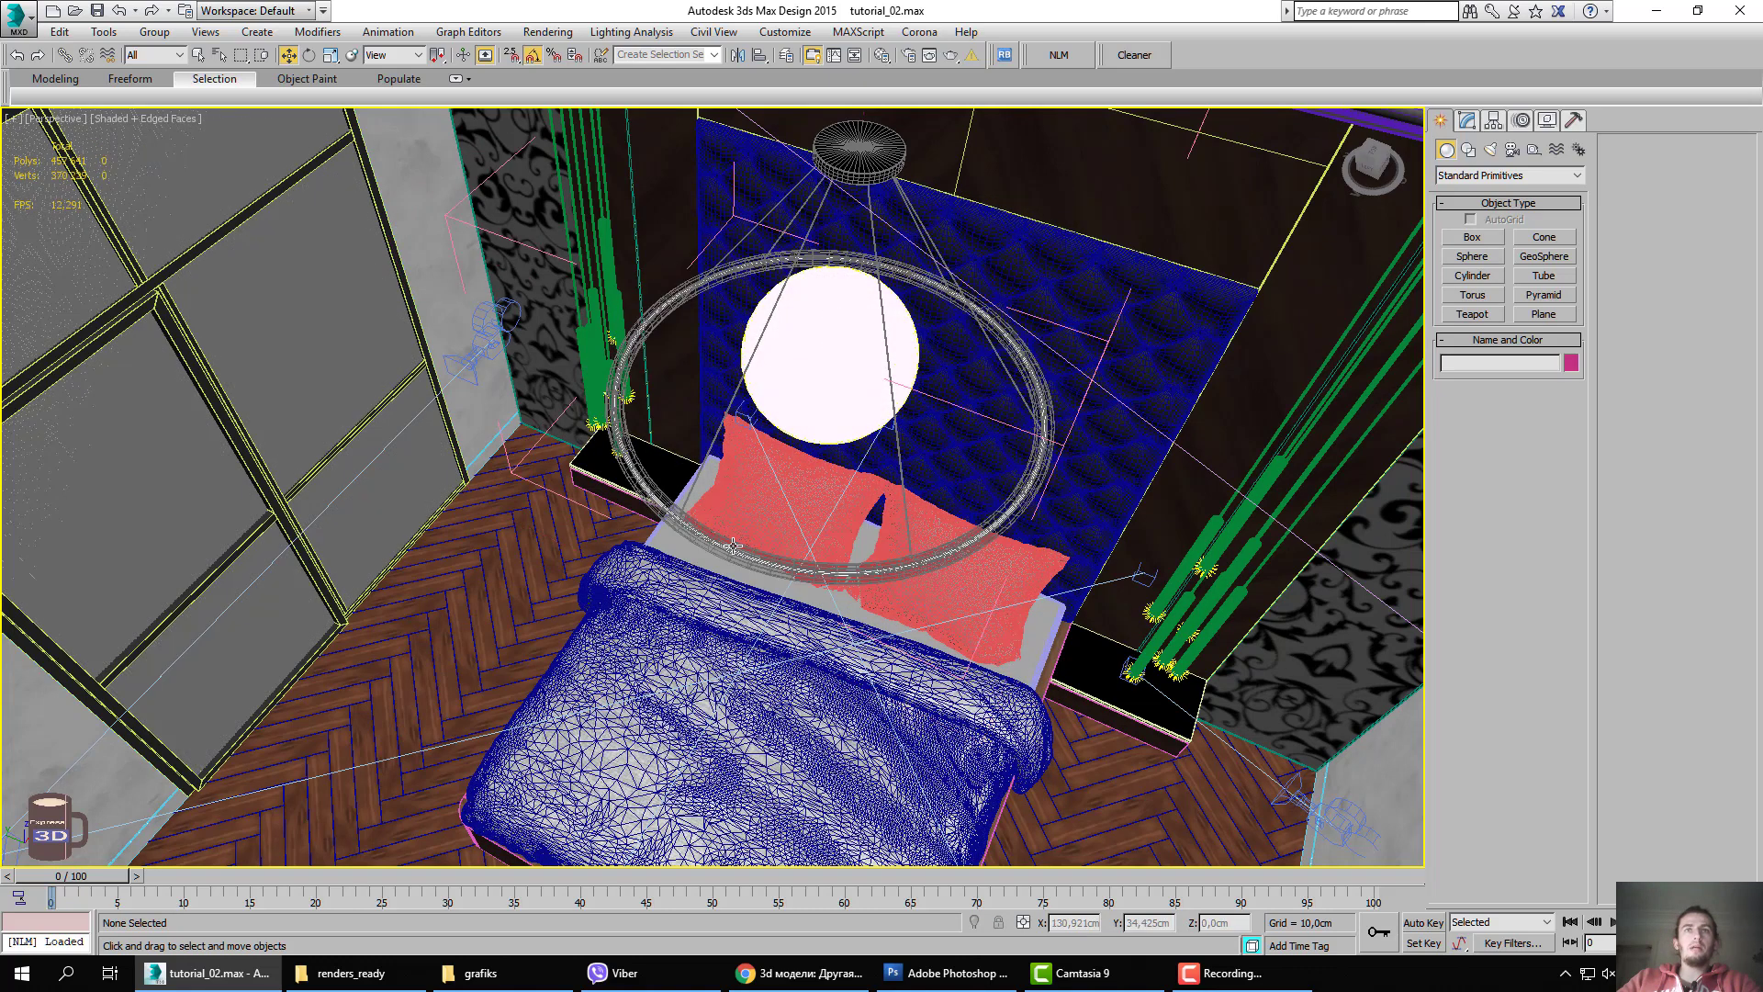
click(732, 546)
right_click(733, 546)
click(773, 669)
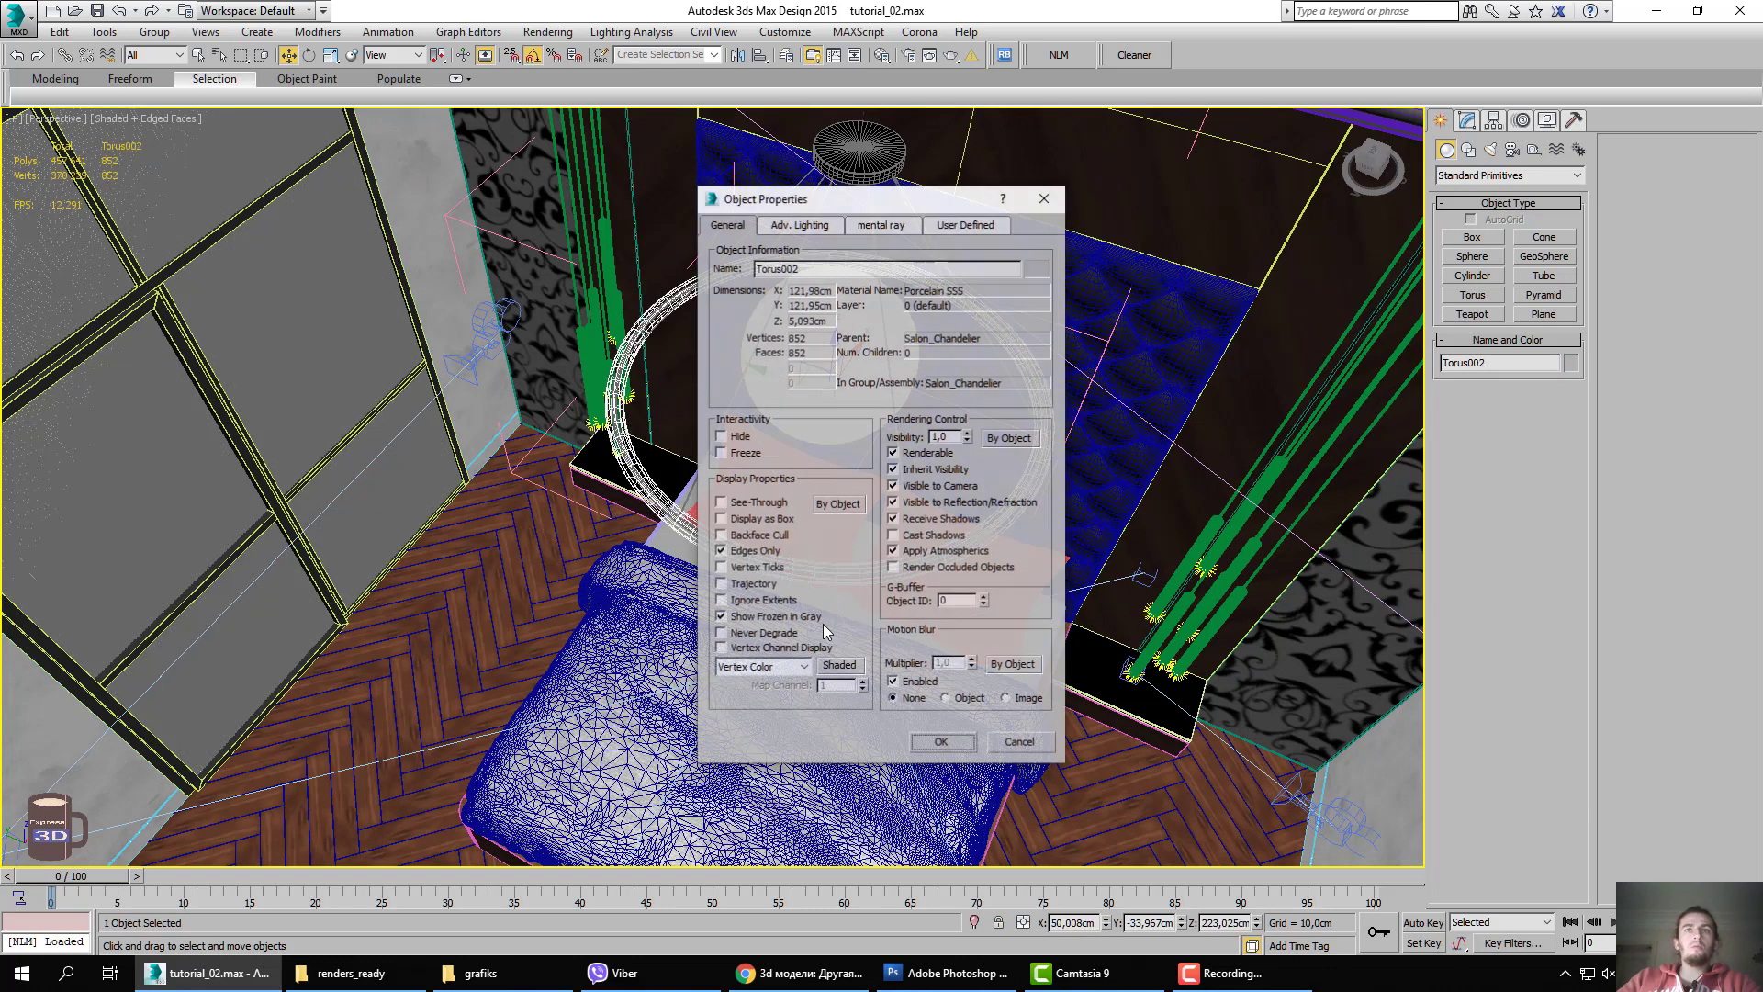
click(1019, 743)
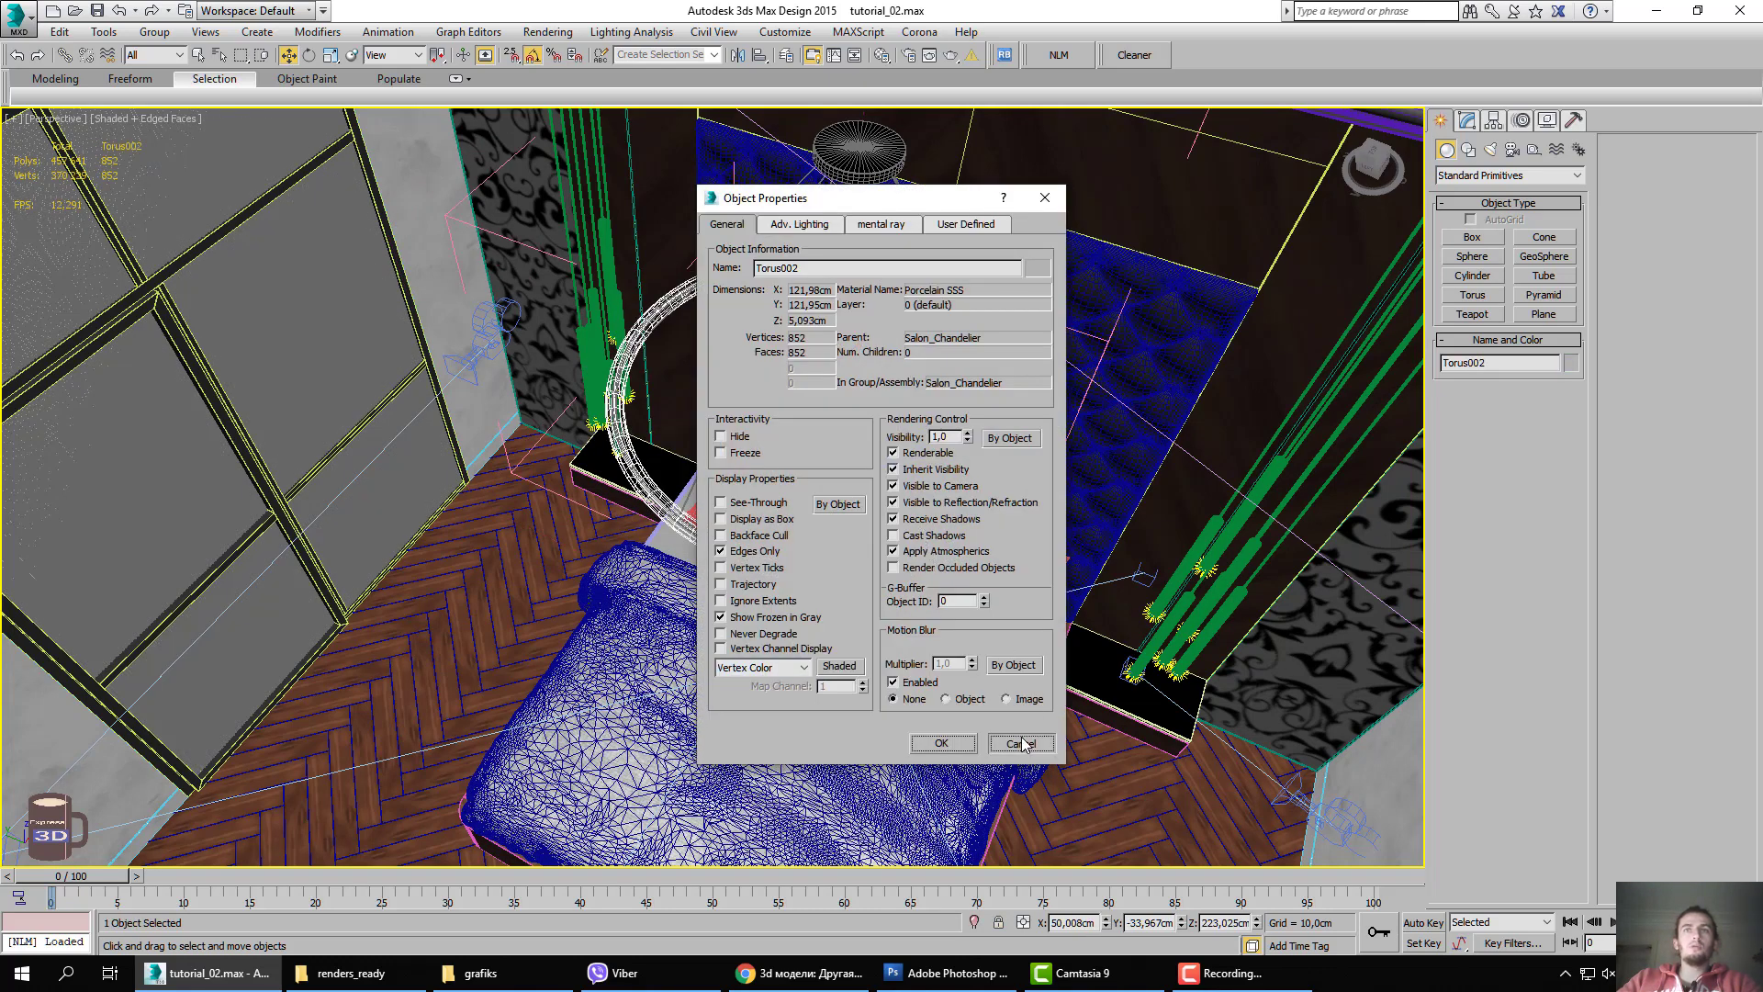
Restore the previous view, glance at noise.jpg, then view the right closet wall in 3ds Max.
key(shift+z)
key(shift+z)
key(shift+z)
key(shift+z)
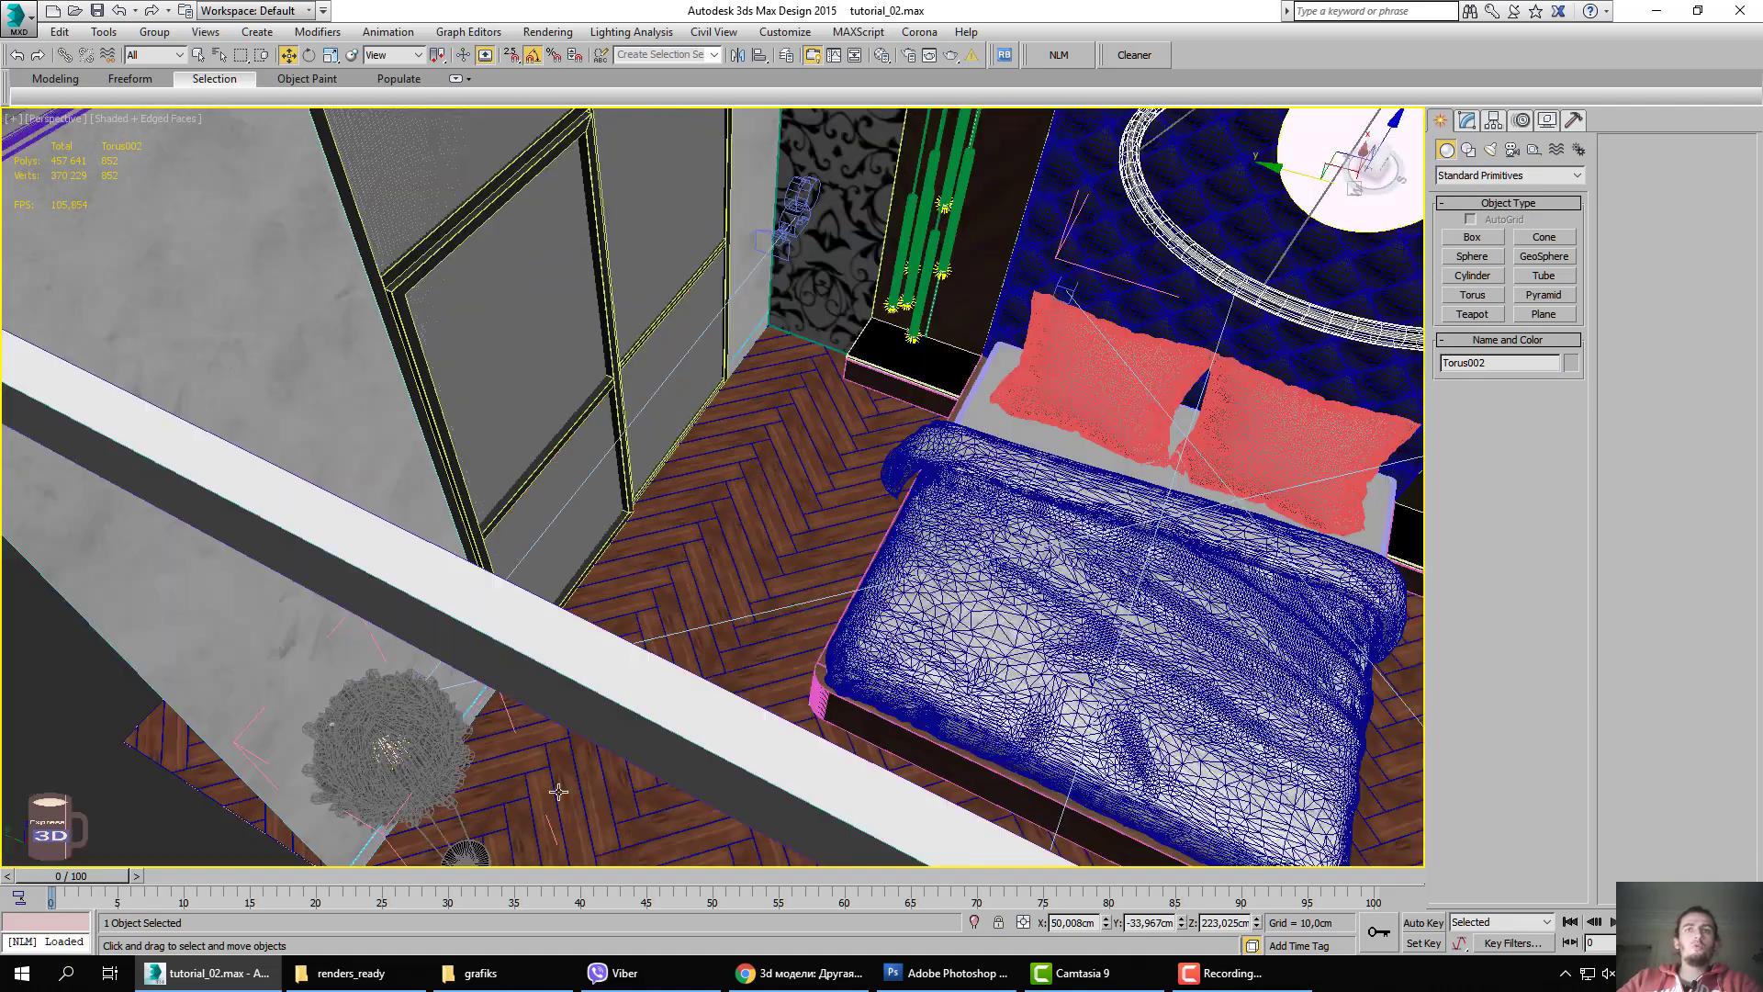
click(946, 972)
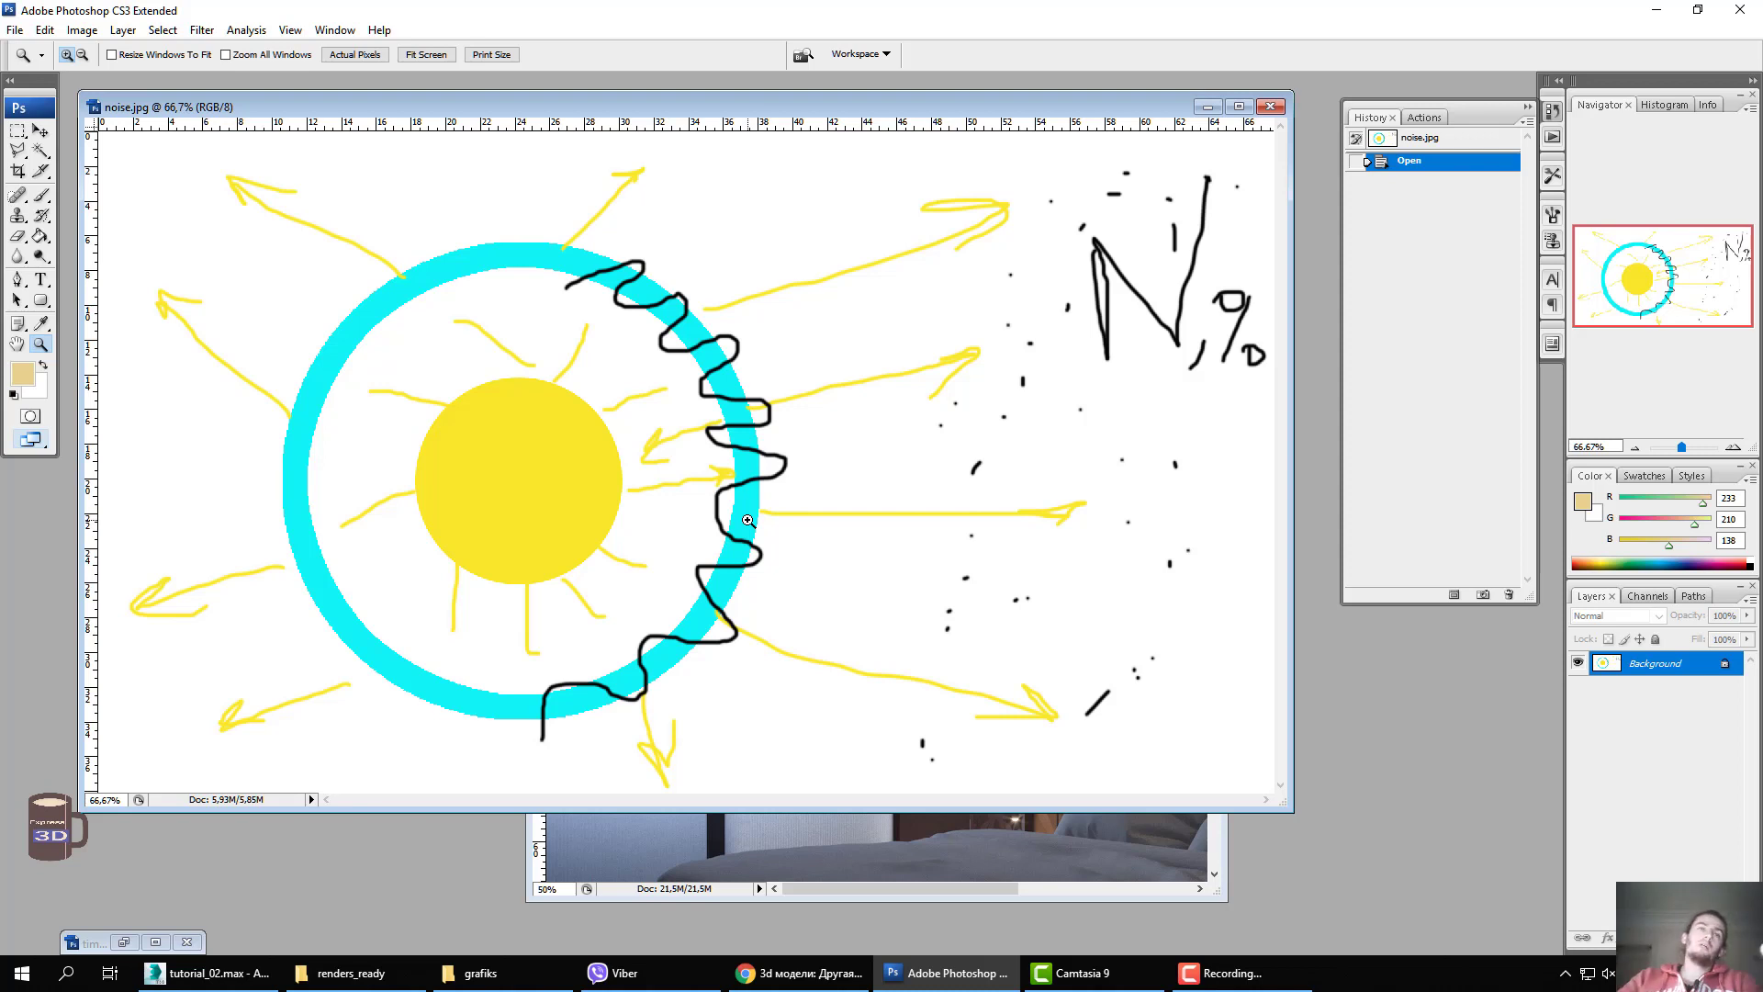
click(207, 973)
scroll(708, 599, down, 4)
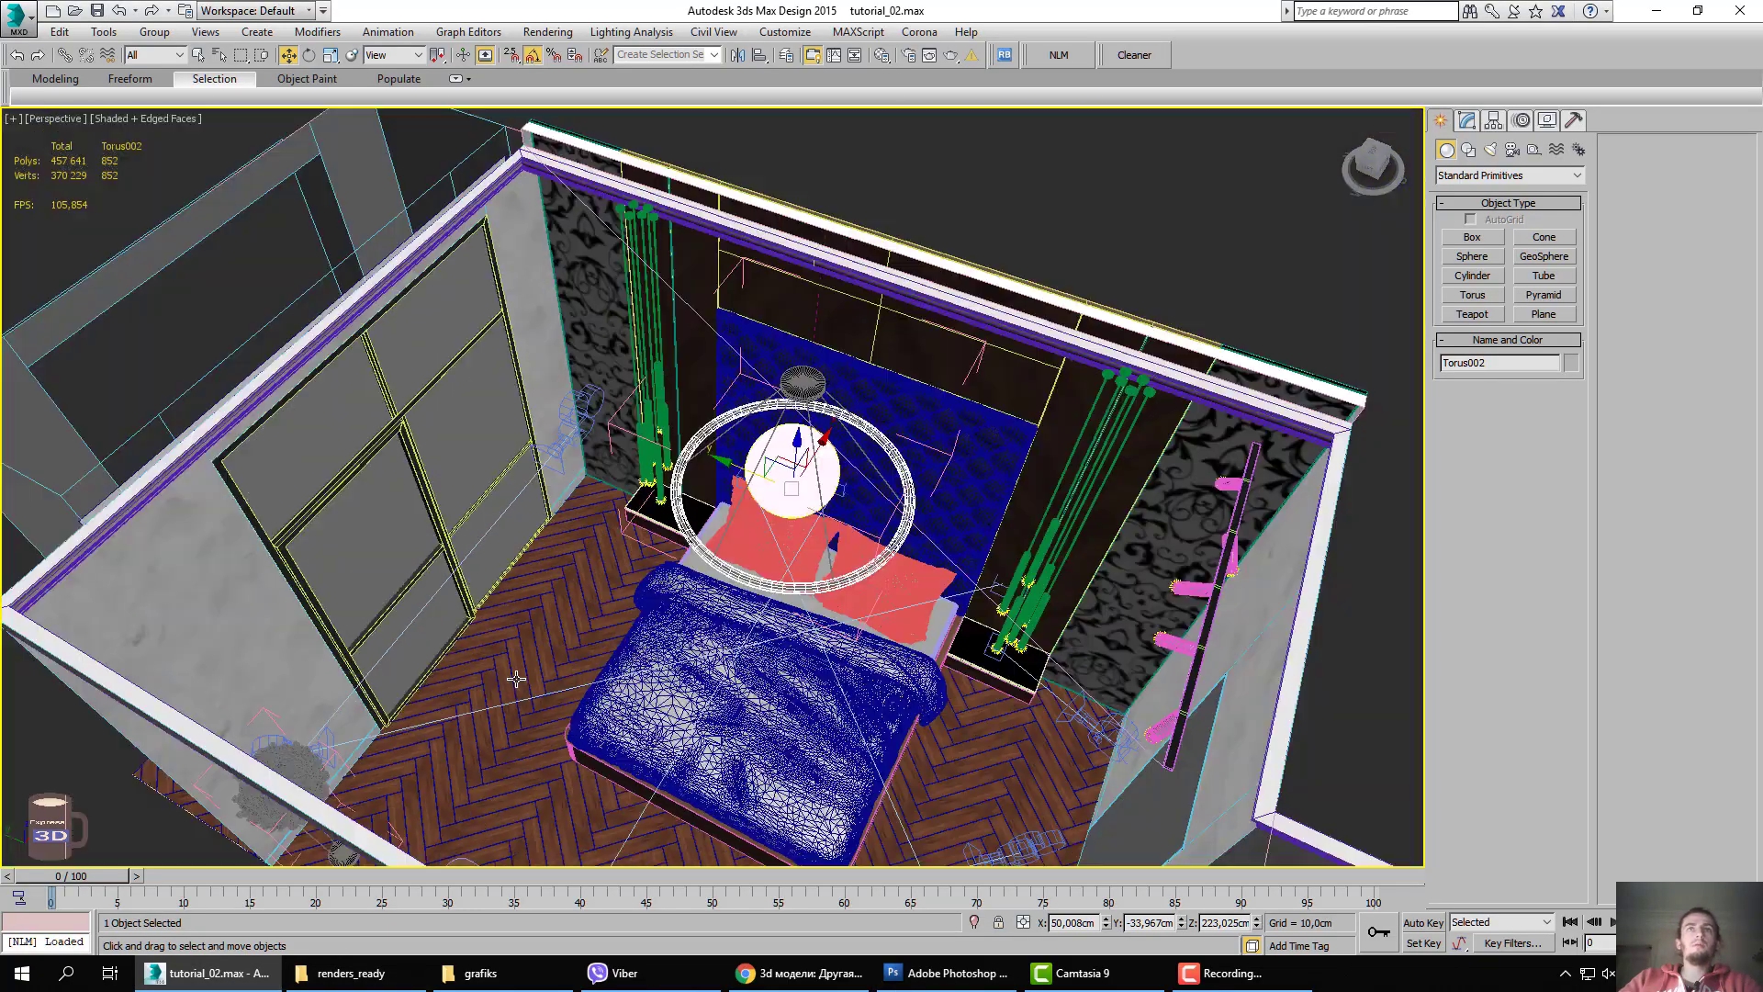
middle_drag(705, 605, 276, 588)
scroll(757, 735, up, 4)
Inspect ceiling disk light CoronaLight020's settings (IES profile, intensity 30), then orbit toward the bed wall.
click(758, 735)
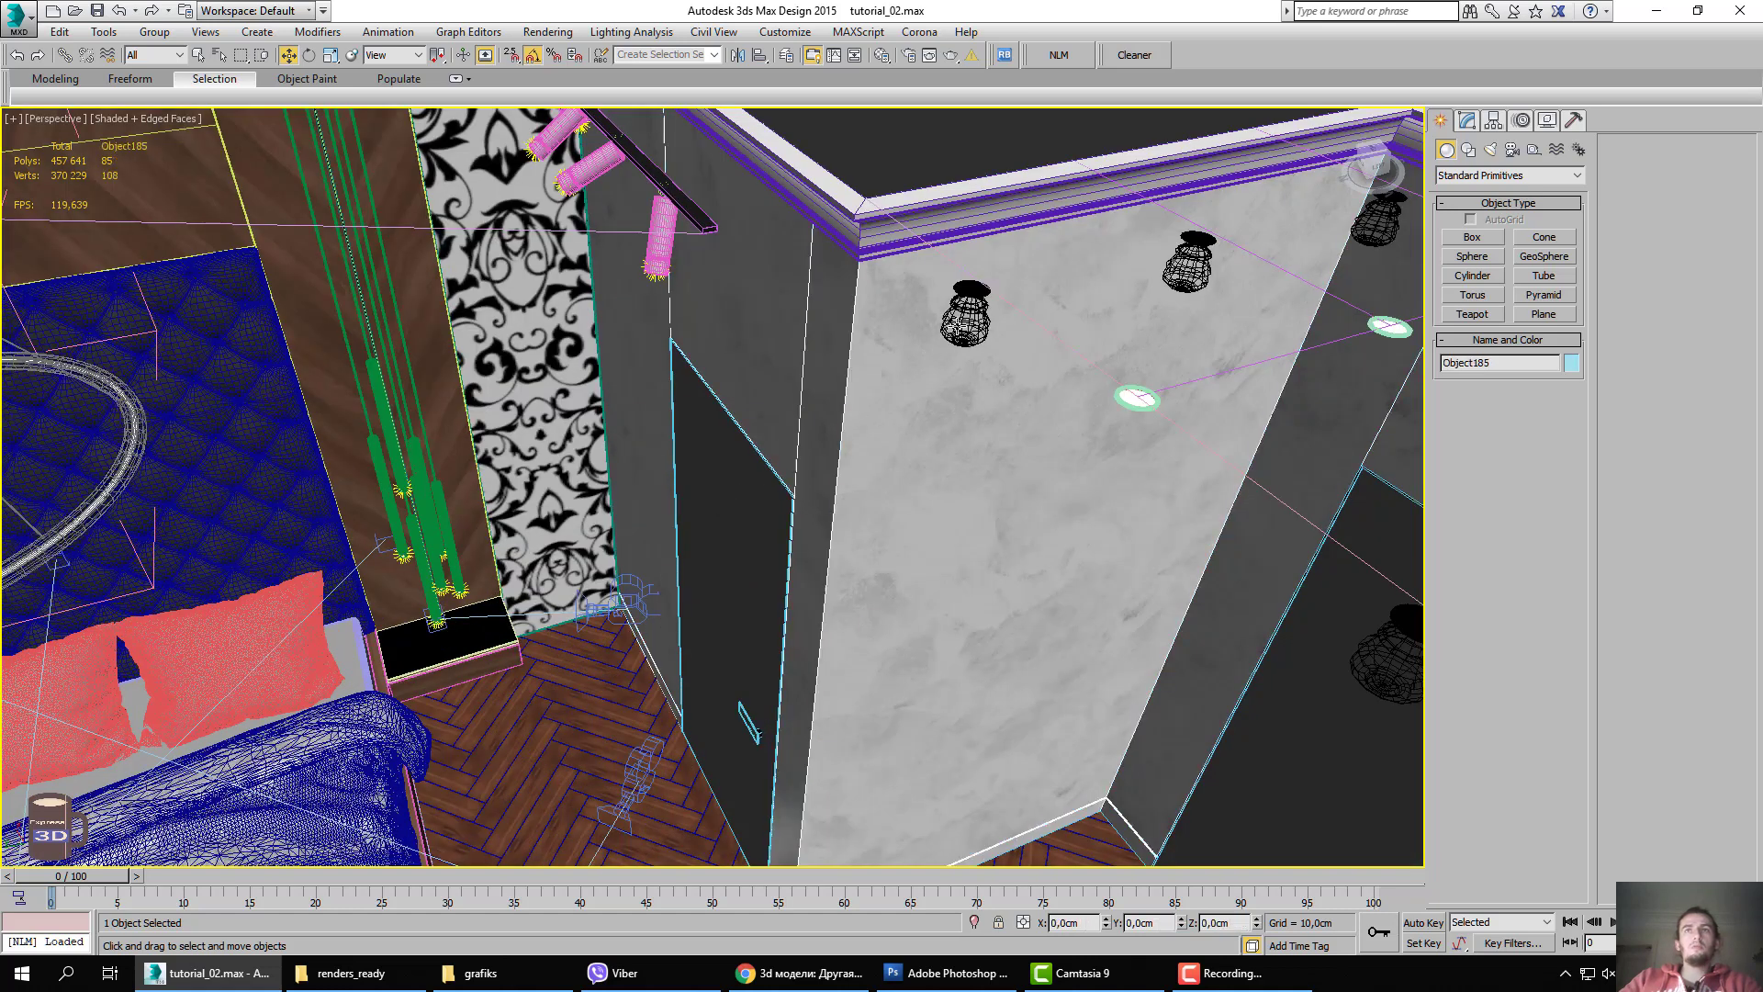
click(961, 292)
click(1466, 120)
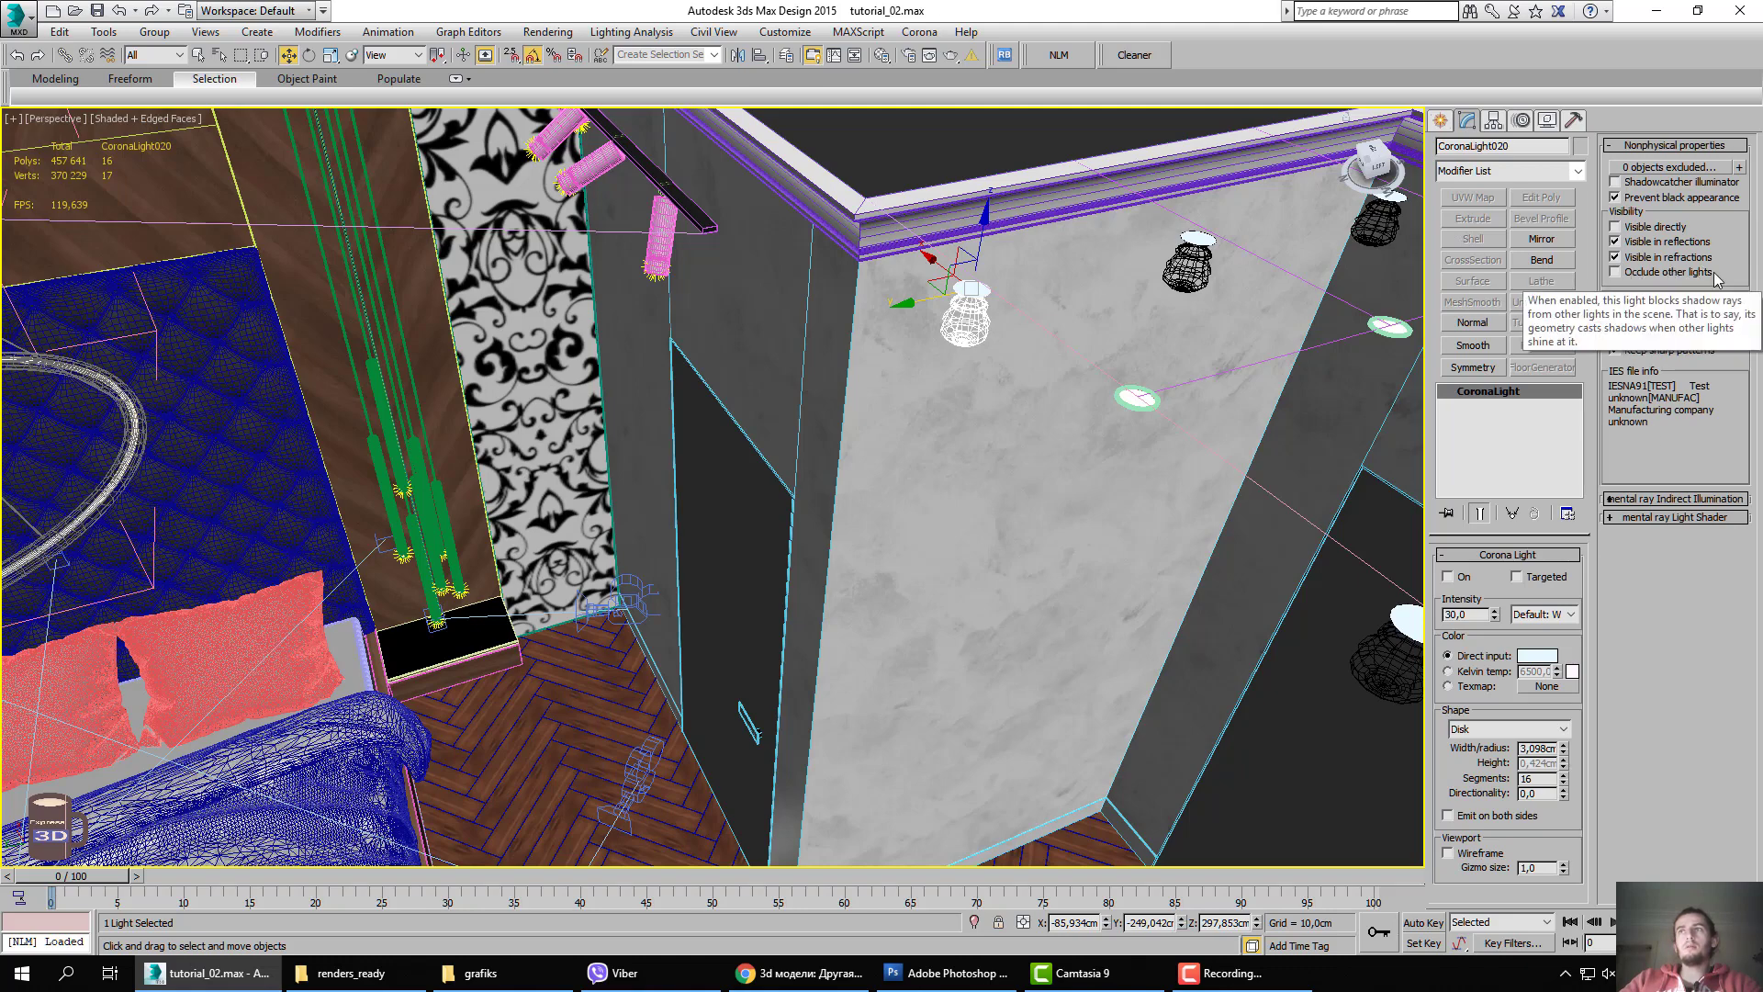
scroll(952, 358, down, 2)
scroll(891, 441, down, 2)
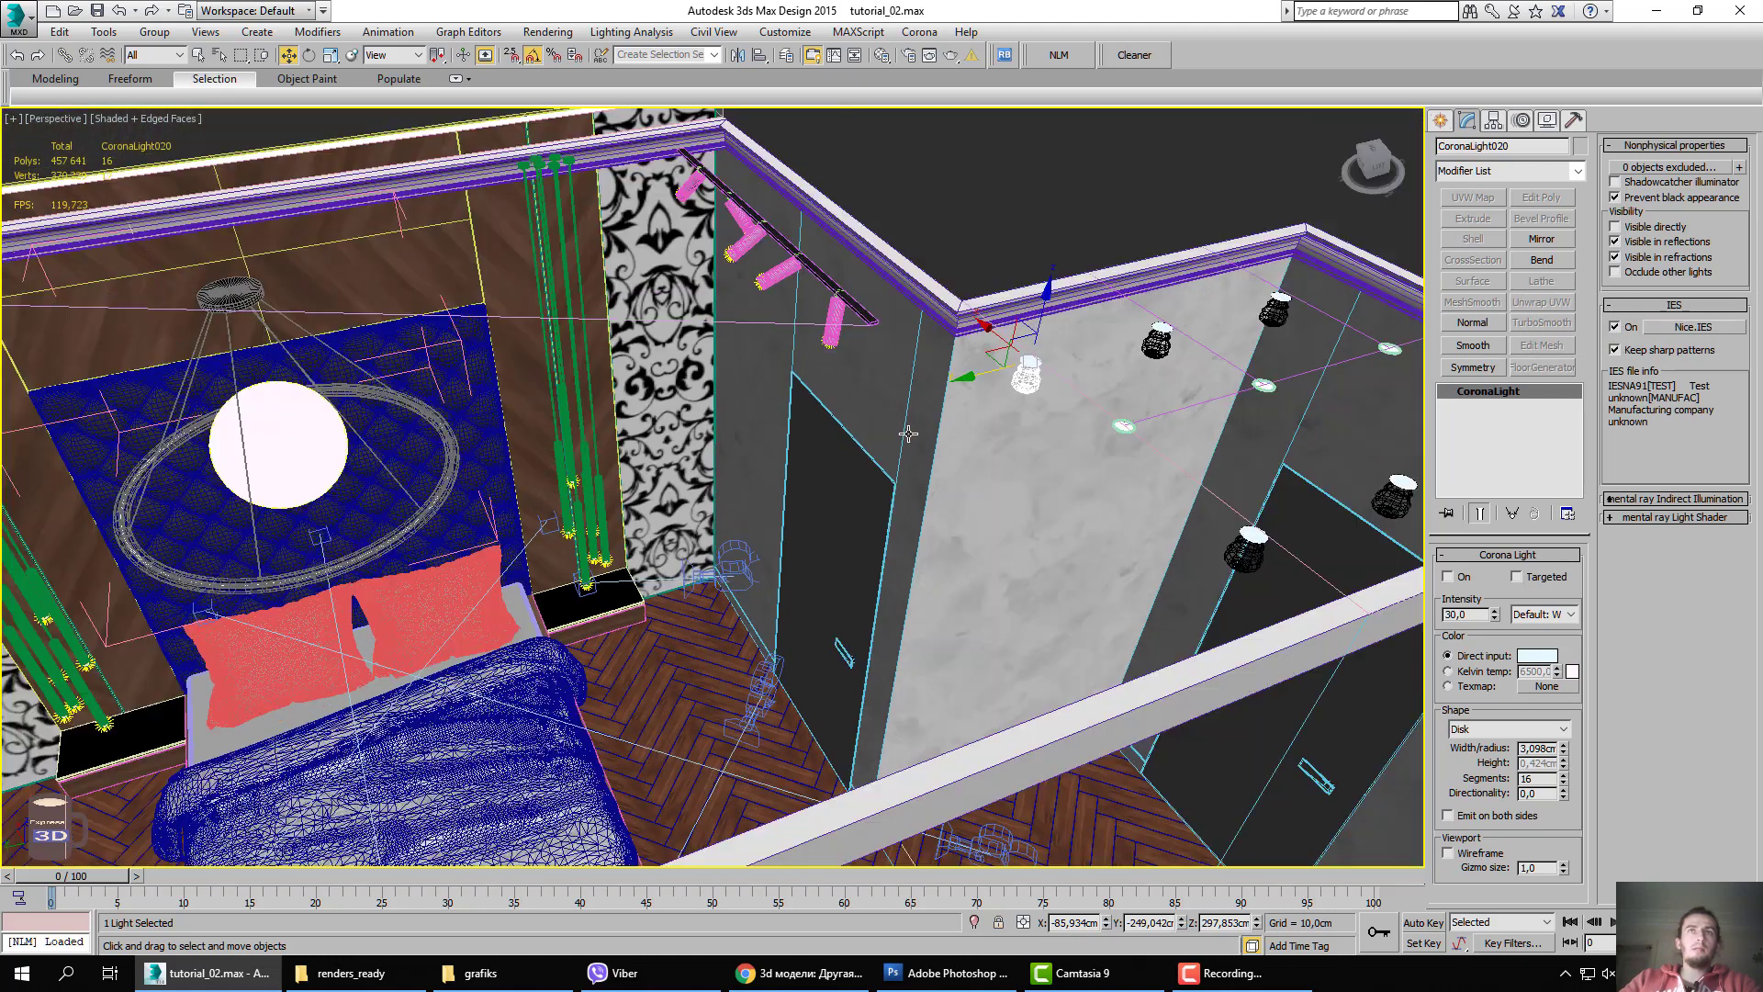
middle_drag(1030, 483, 1017, 501)
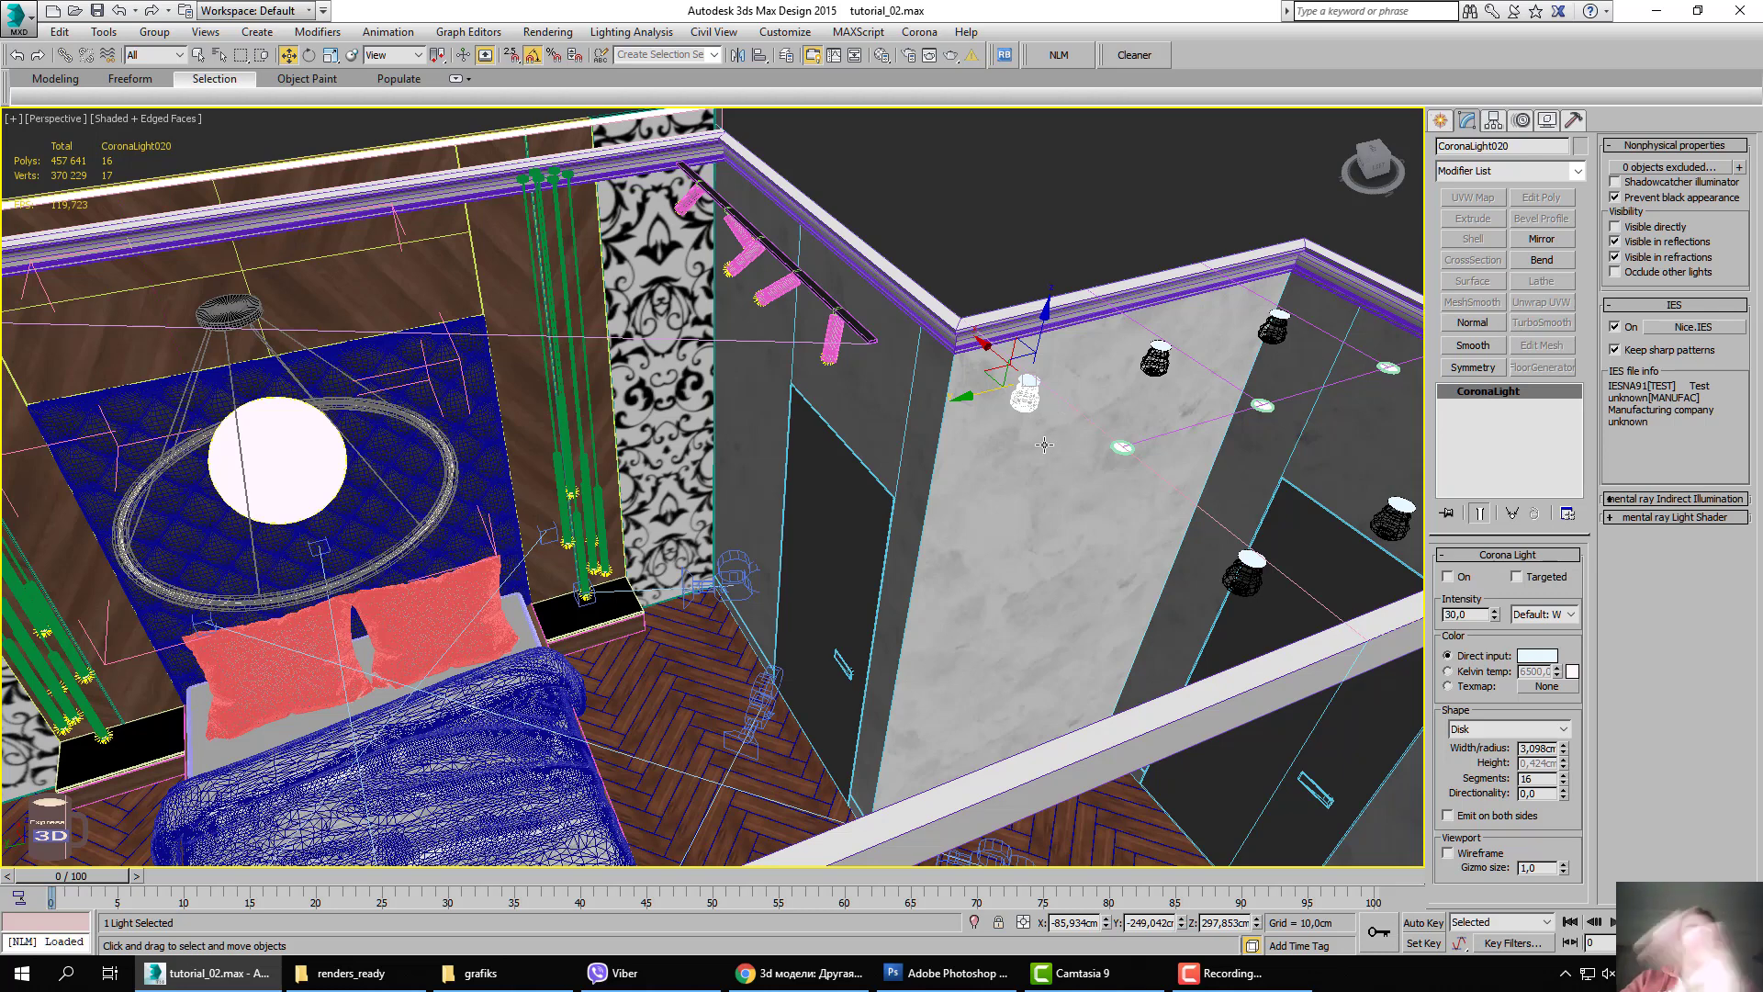
alt+middle_drag(612, 503, 845, 476)
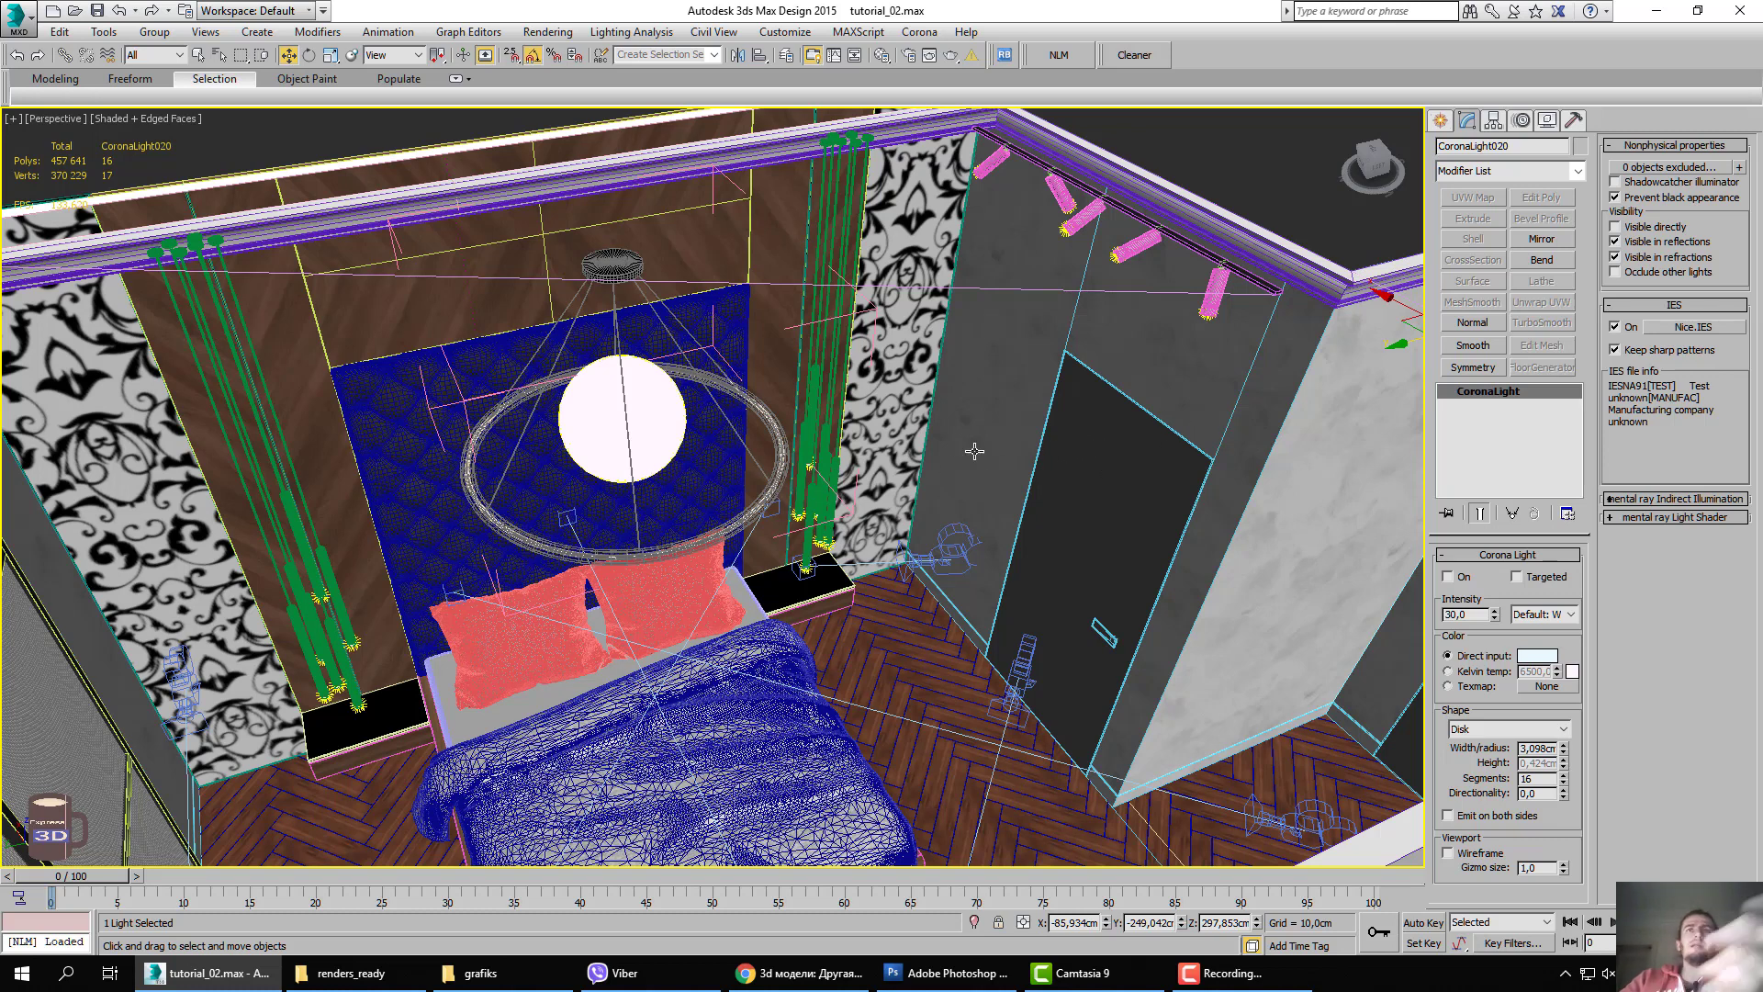
Check the chandelier's CoronaLight002 sphere light frontally, then return to the noise.jpg sketch in Photoshop.
click(645, 431)
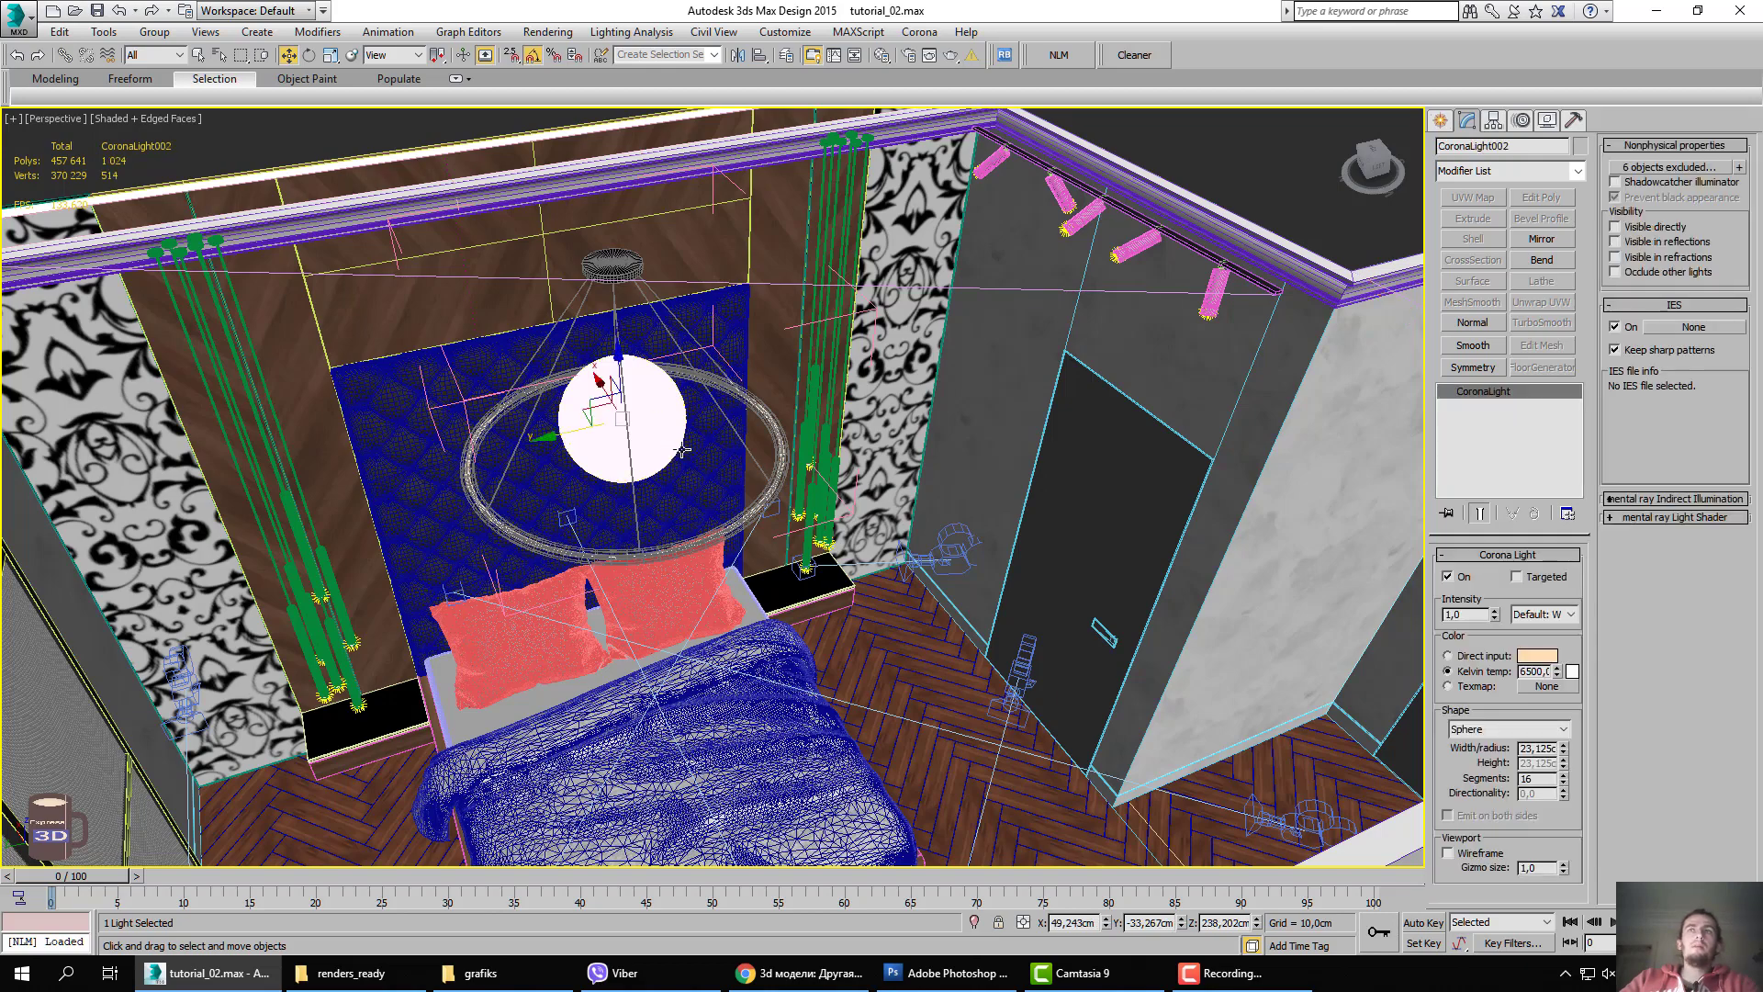
mouse_move(646, 432)
alt+middle_down()
mouse_move(634, 404)
mouse_move(606, 626)
alt+middle_up()
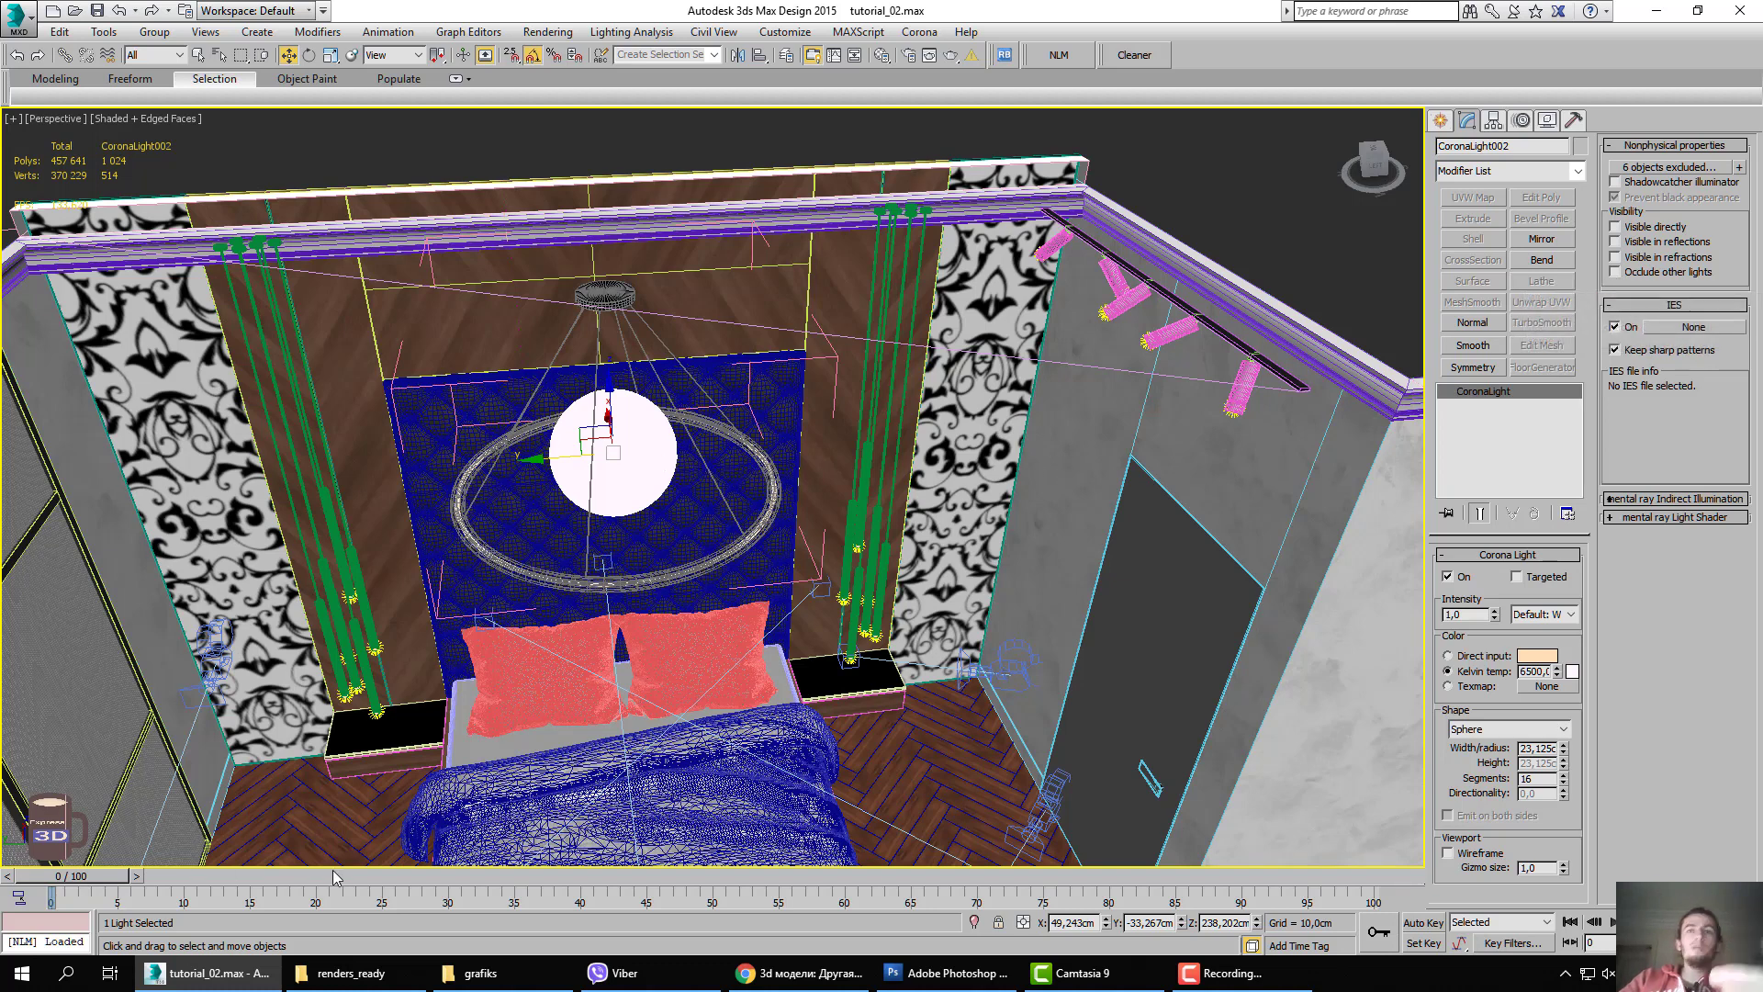
click(936, 971)
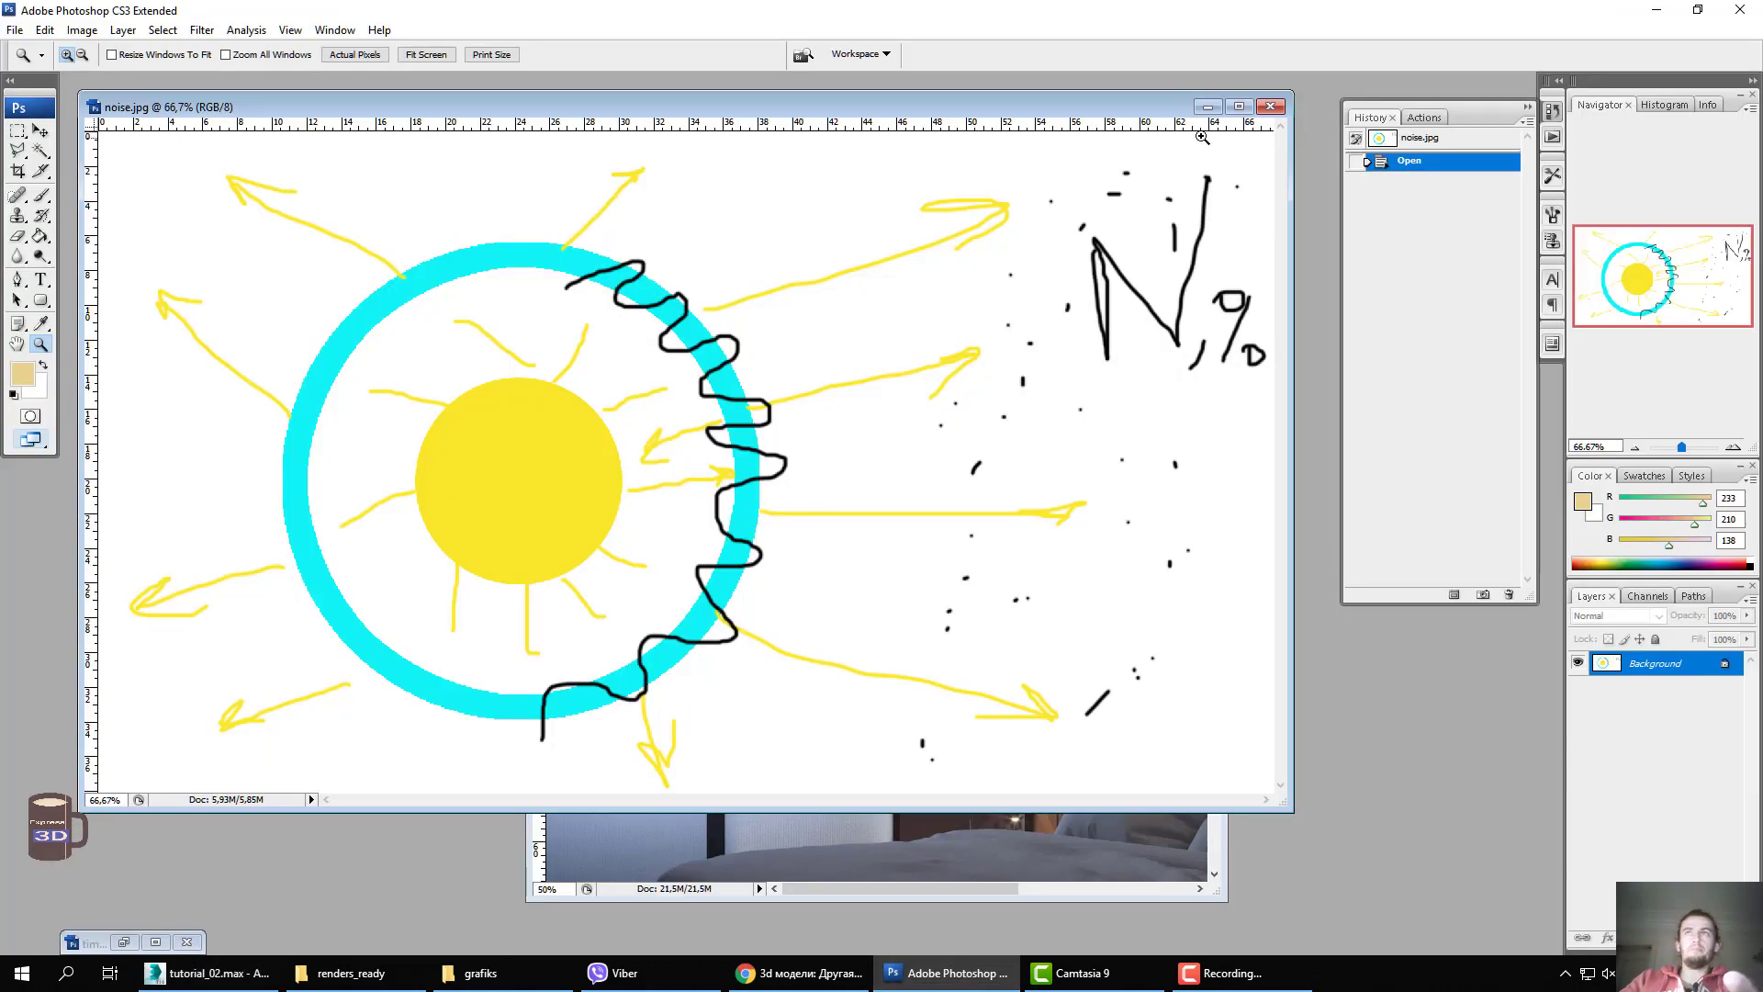
Open render_tut_00_View02_cast_shadows.bmp beside the View02 render, sized to show the whole image.
click(1209, 107)
click(351, 972)
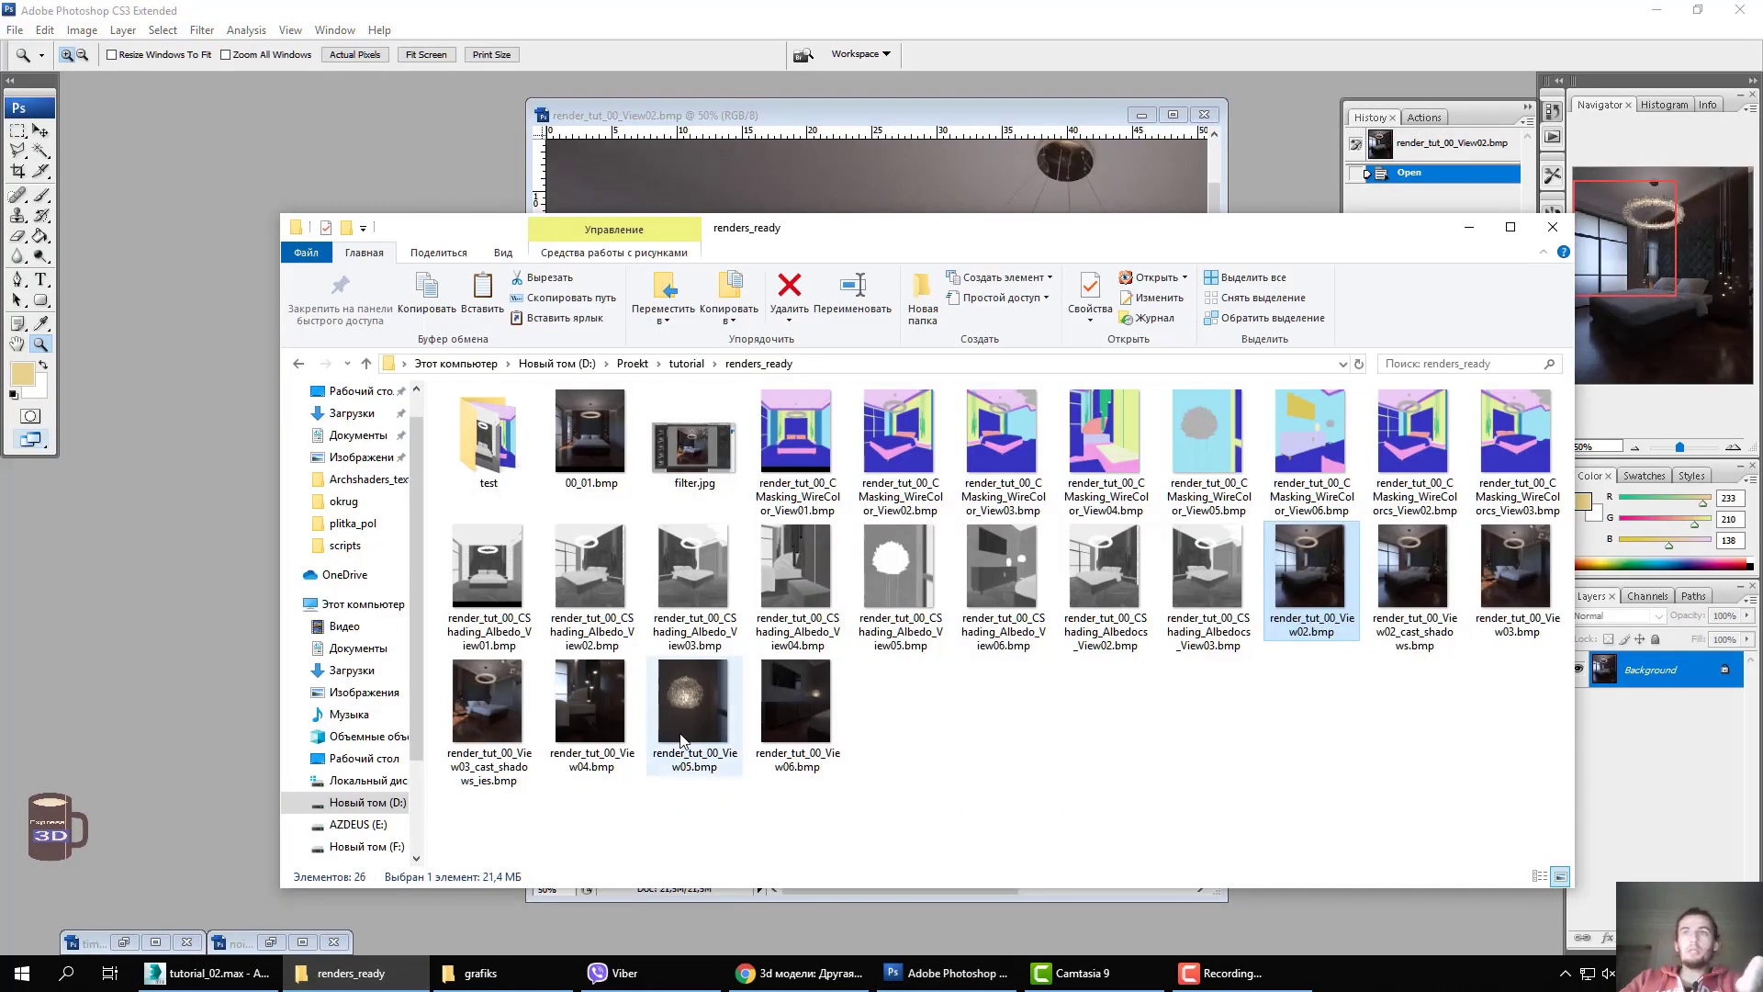
drag(1388, 592, 196, 633)
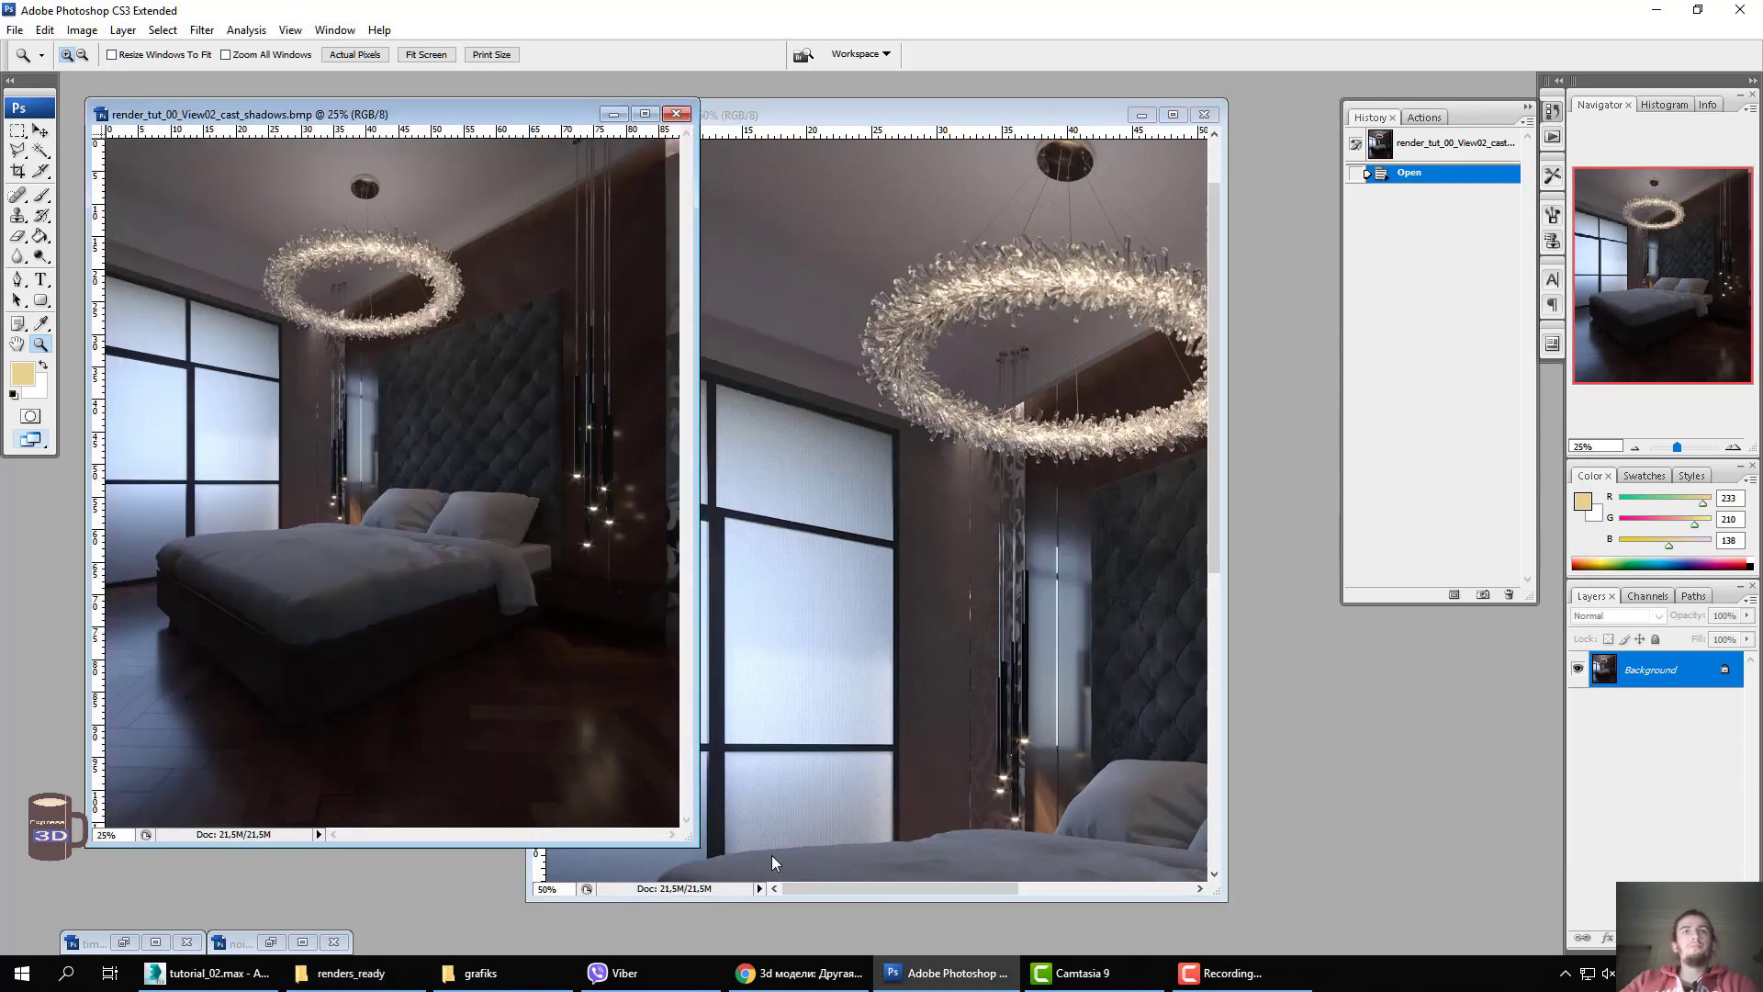
drag(704, 846, 745, 911)
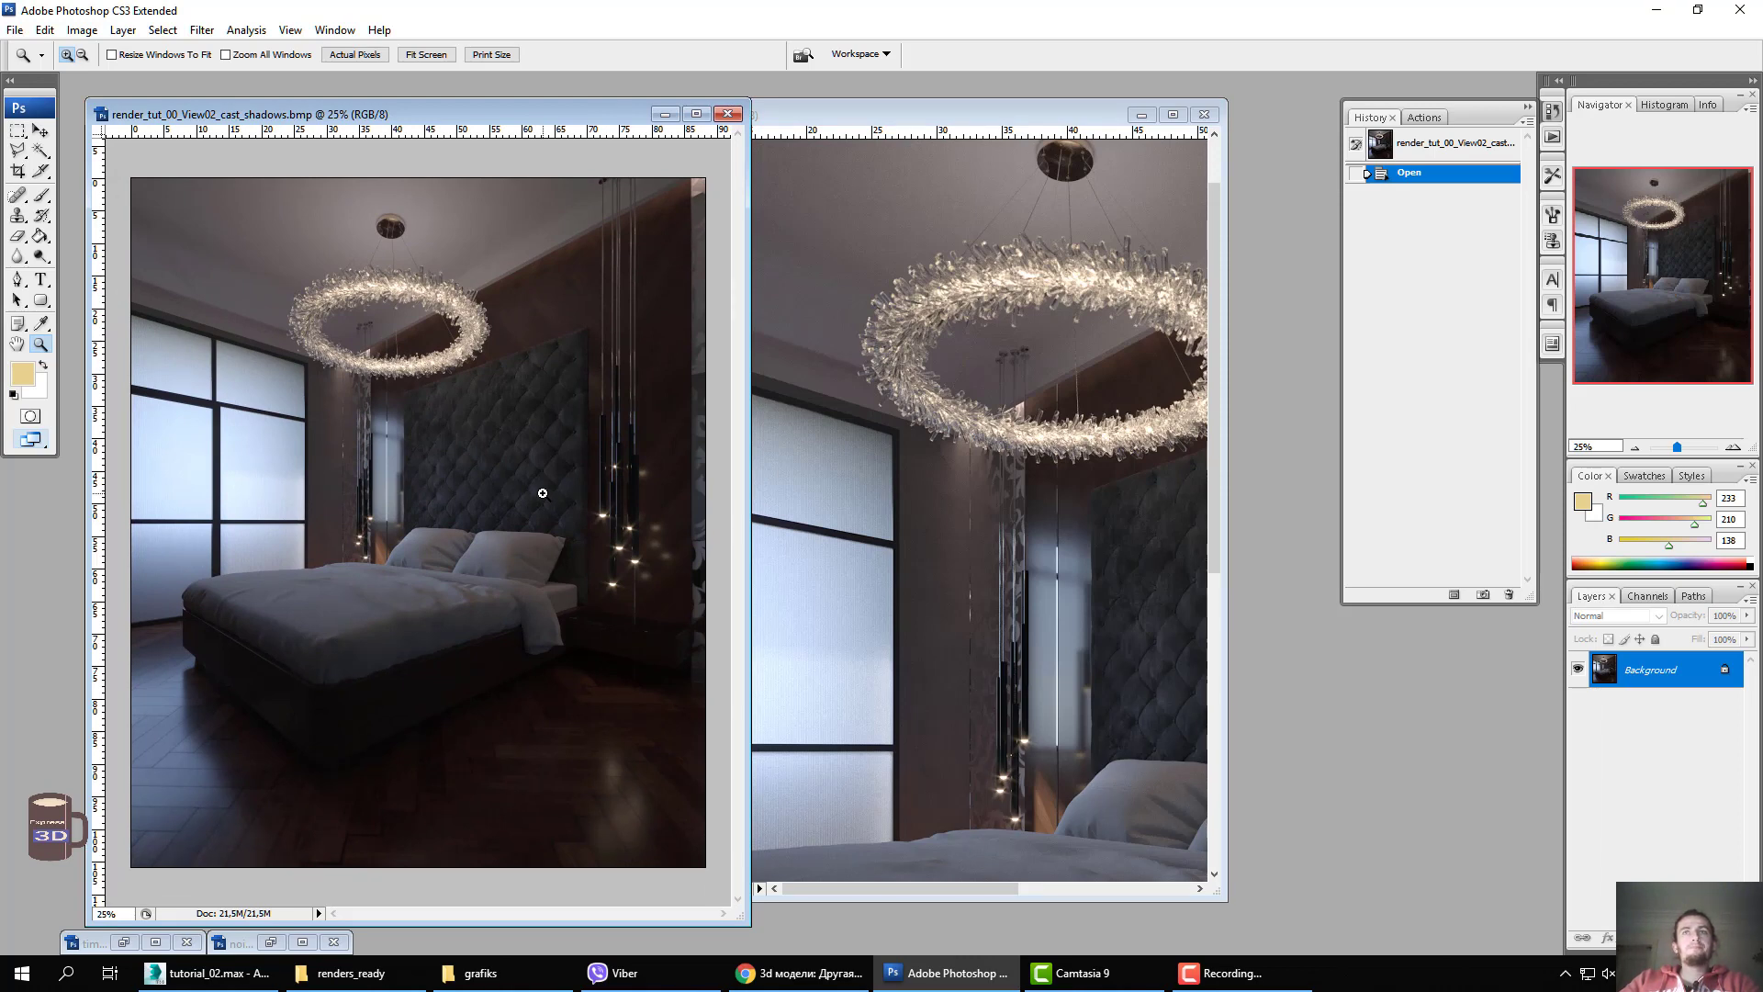
click(409, 977)
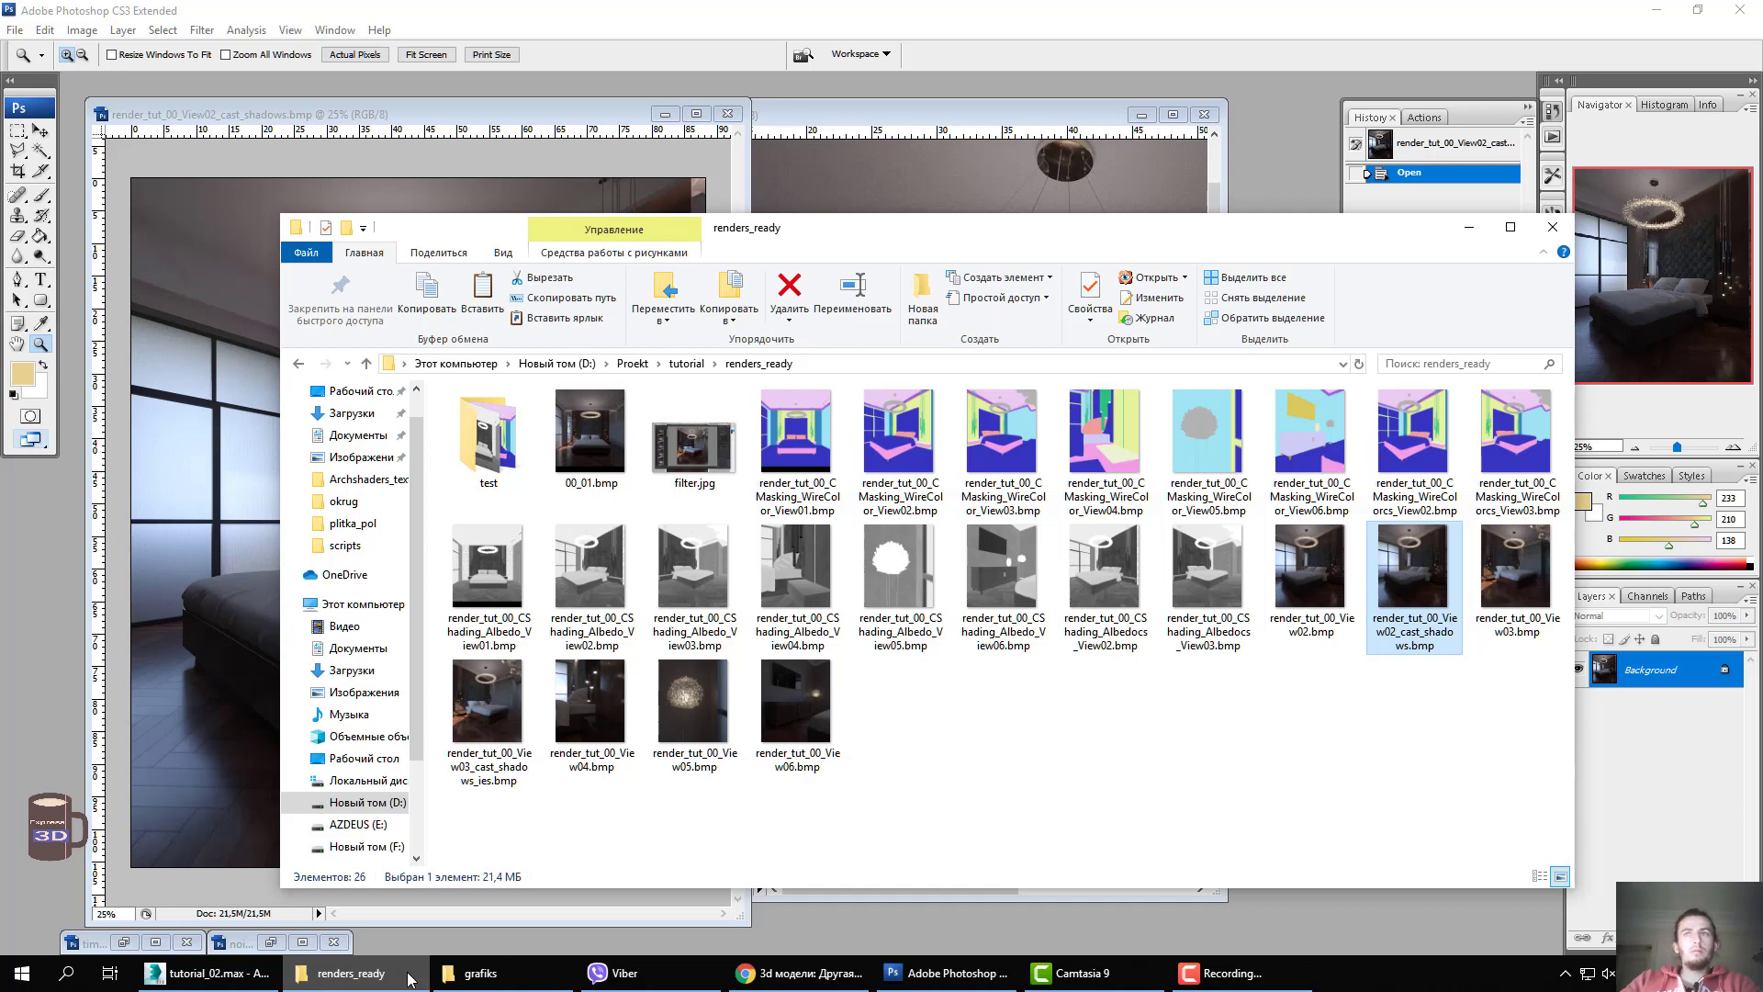
click(410, 977)
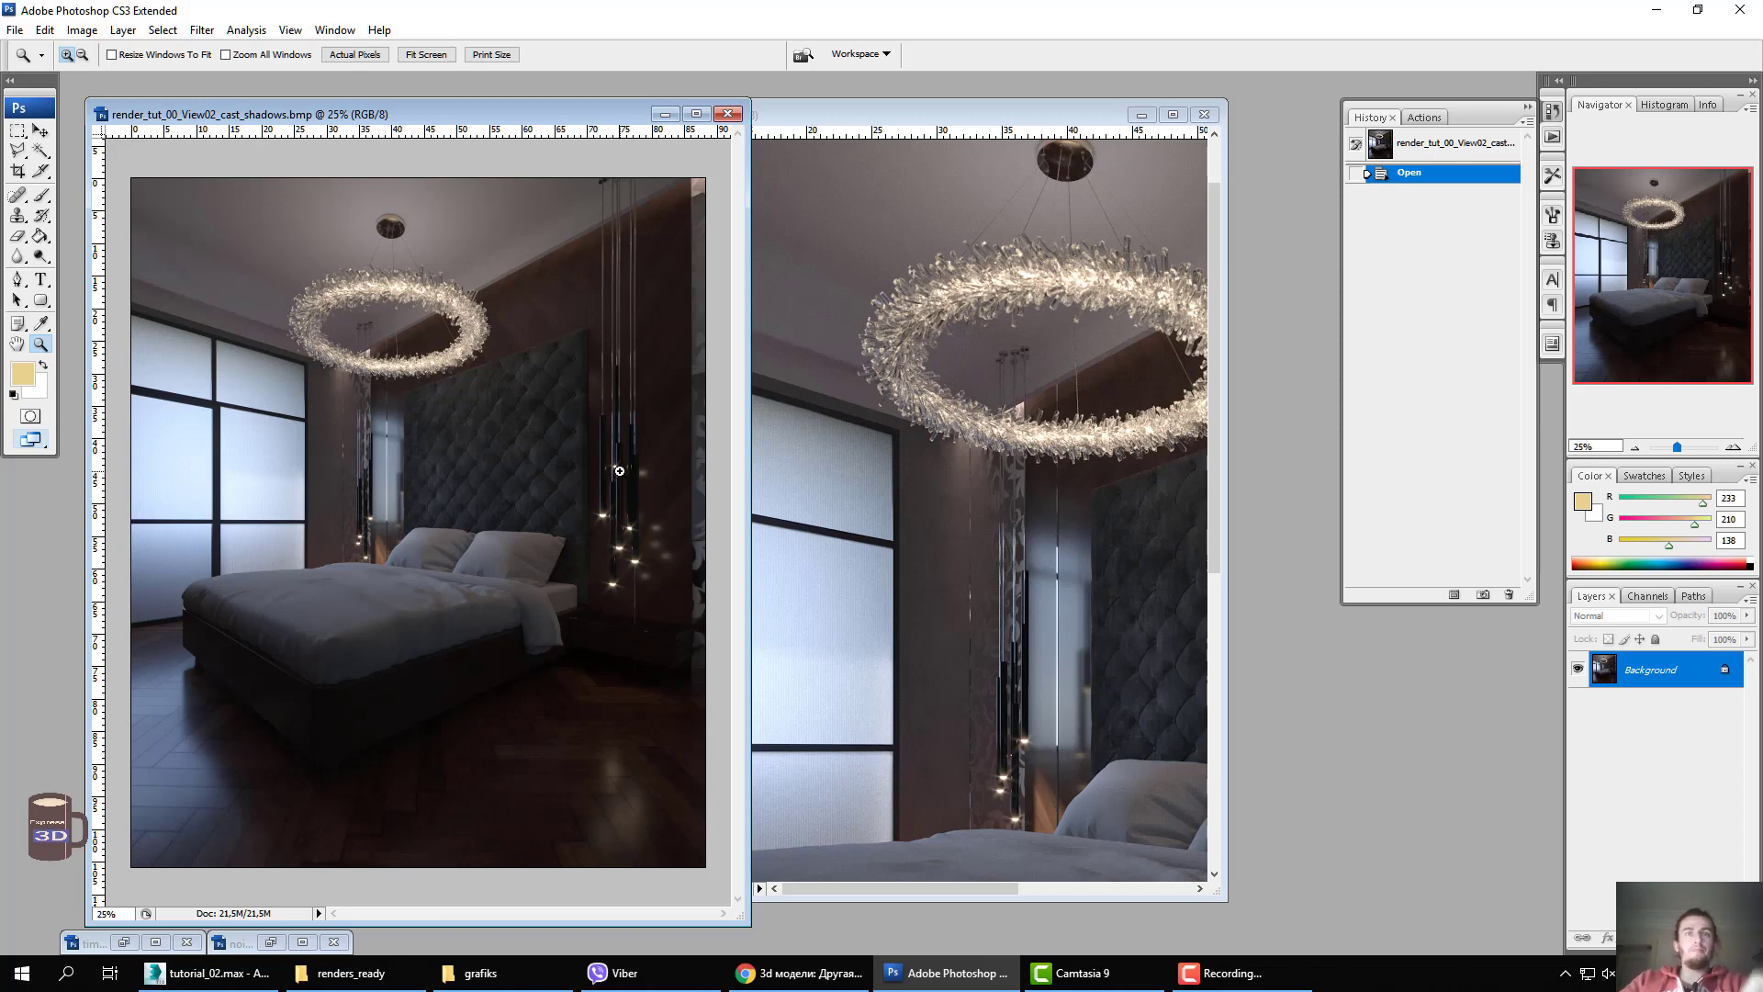
Copy the cast-shadows render into View02 as Layer 1, align it, and minimise the source.
key(v)
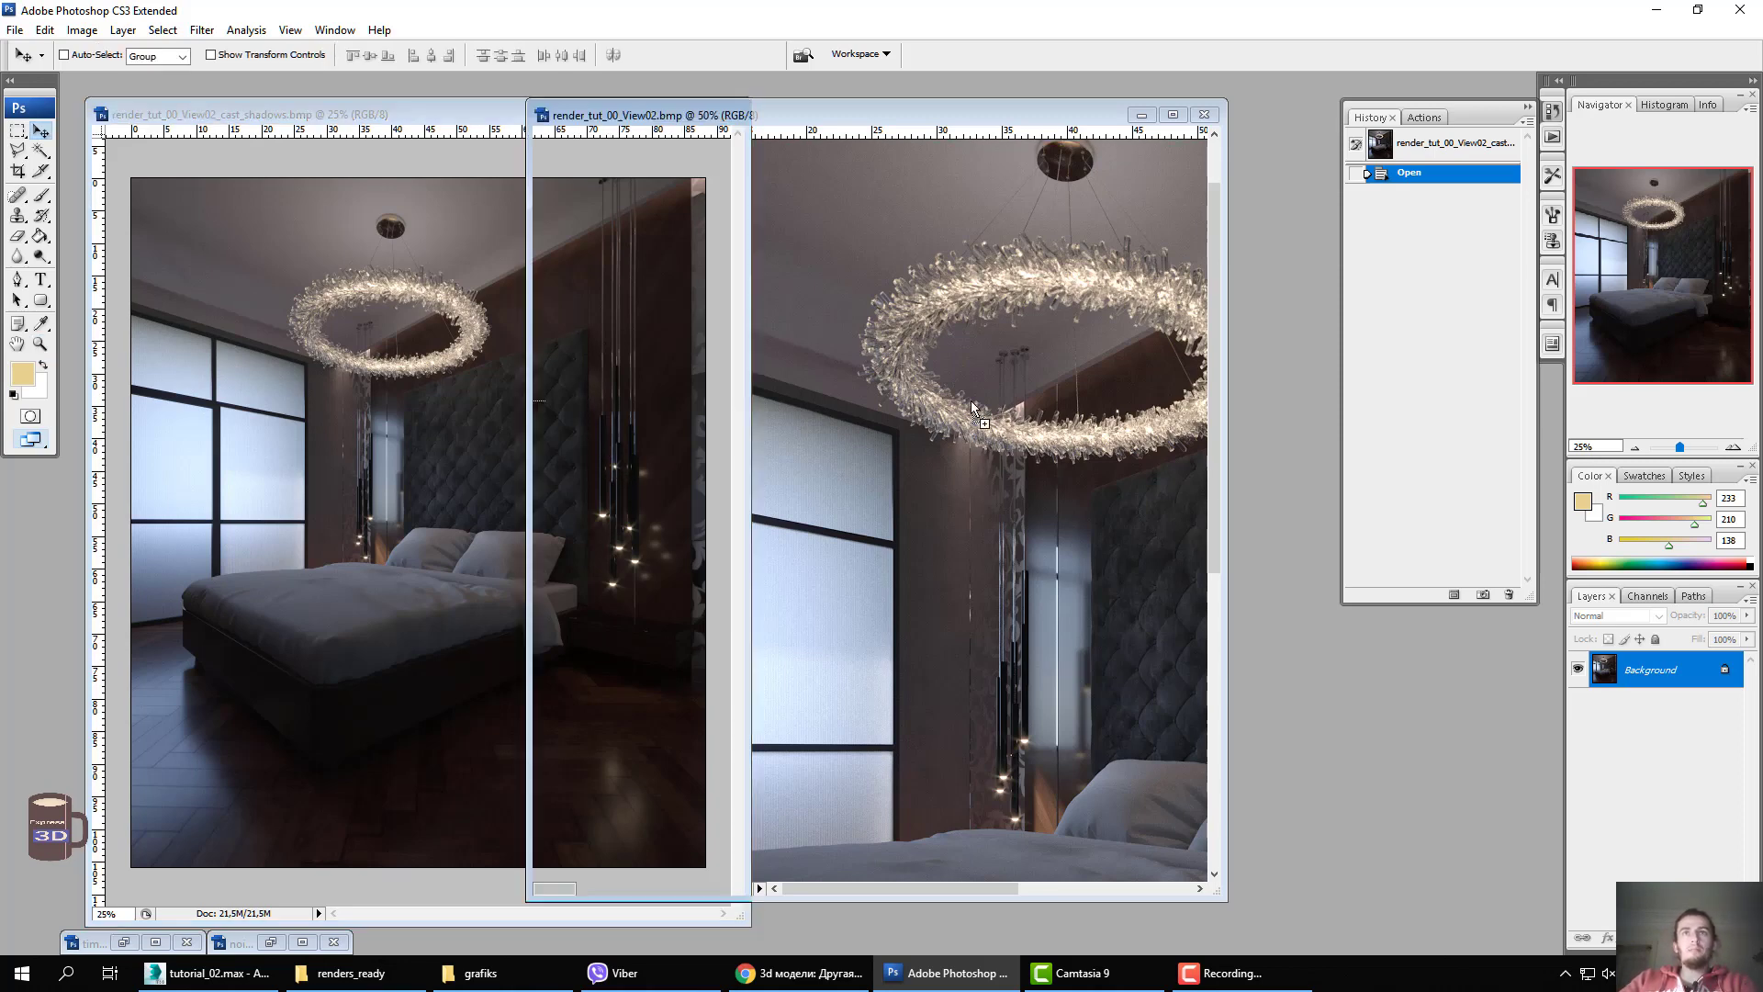
drag(581, 395, 994, 491)
key(z)
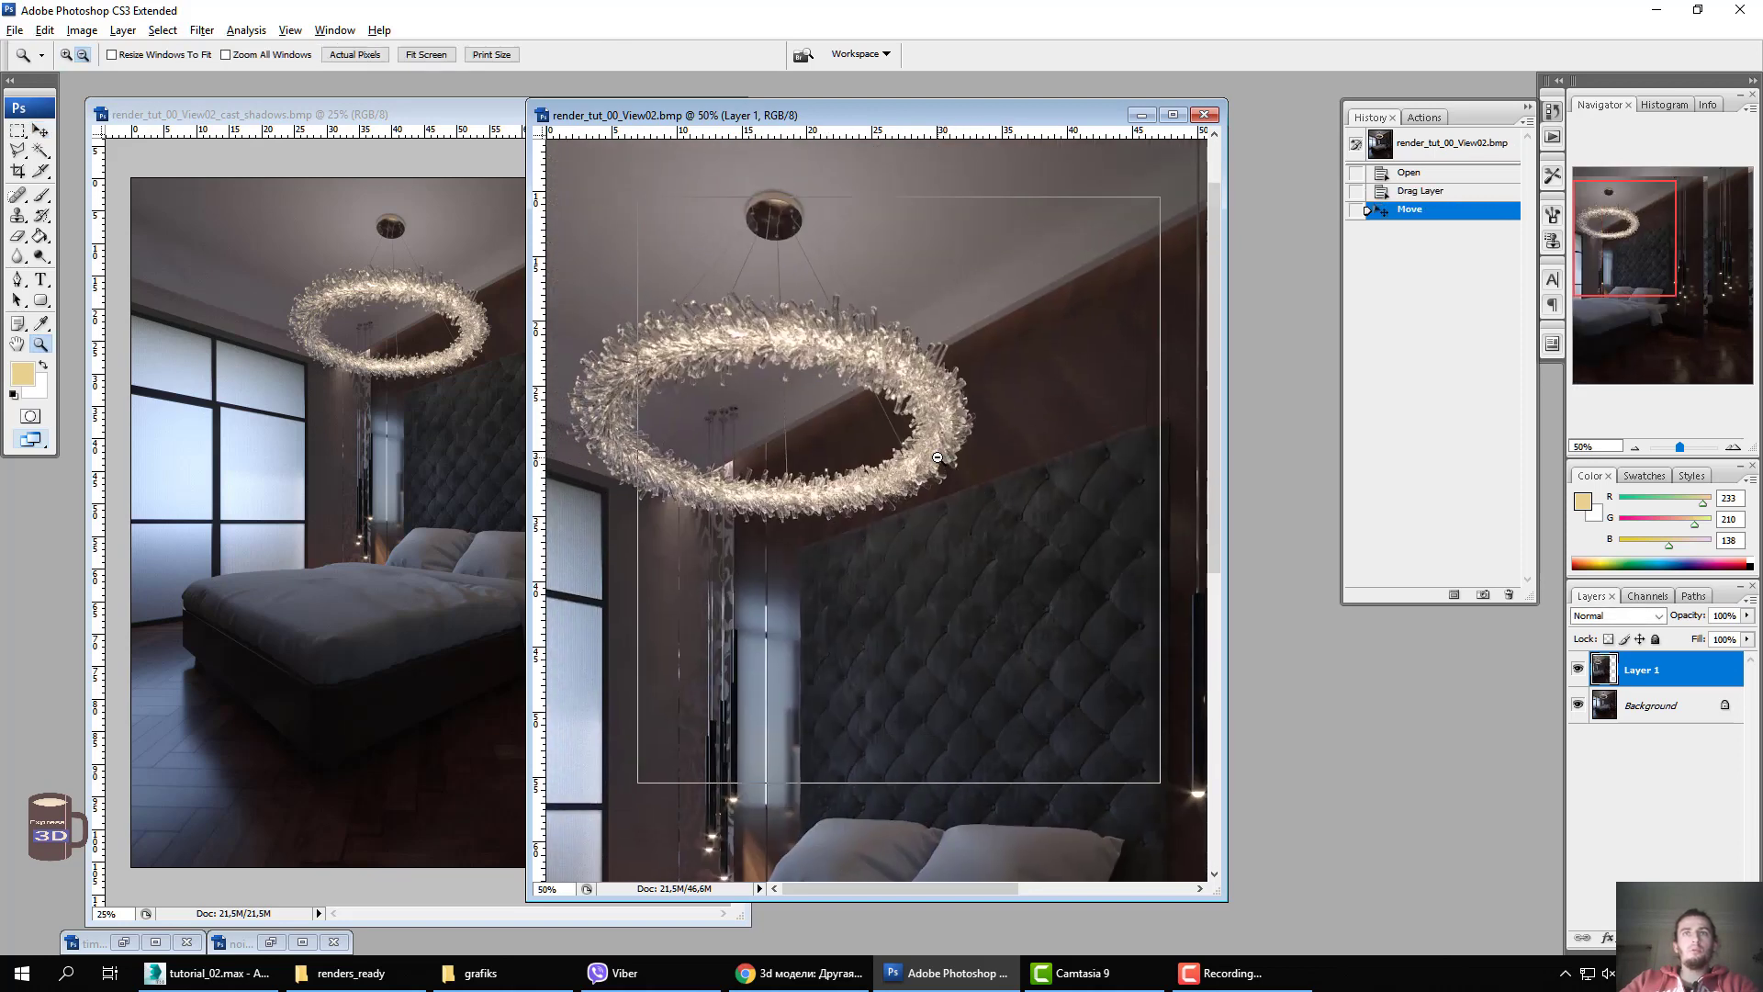
alt+click(941, 453)
key(v)
mouse_move(827, 448)
mouse_down()
mouse_move(932, 346)
mouse_move(916, 332)
mouse_up()
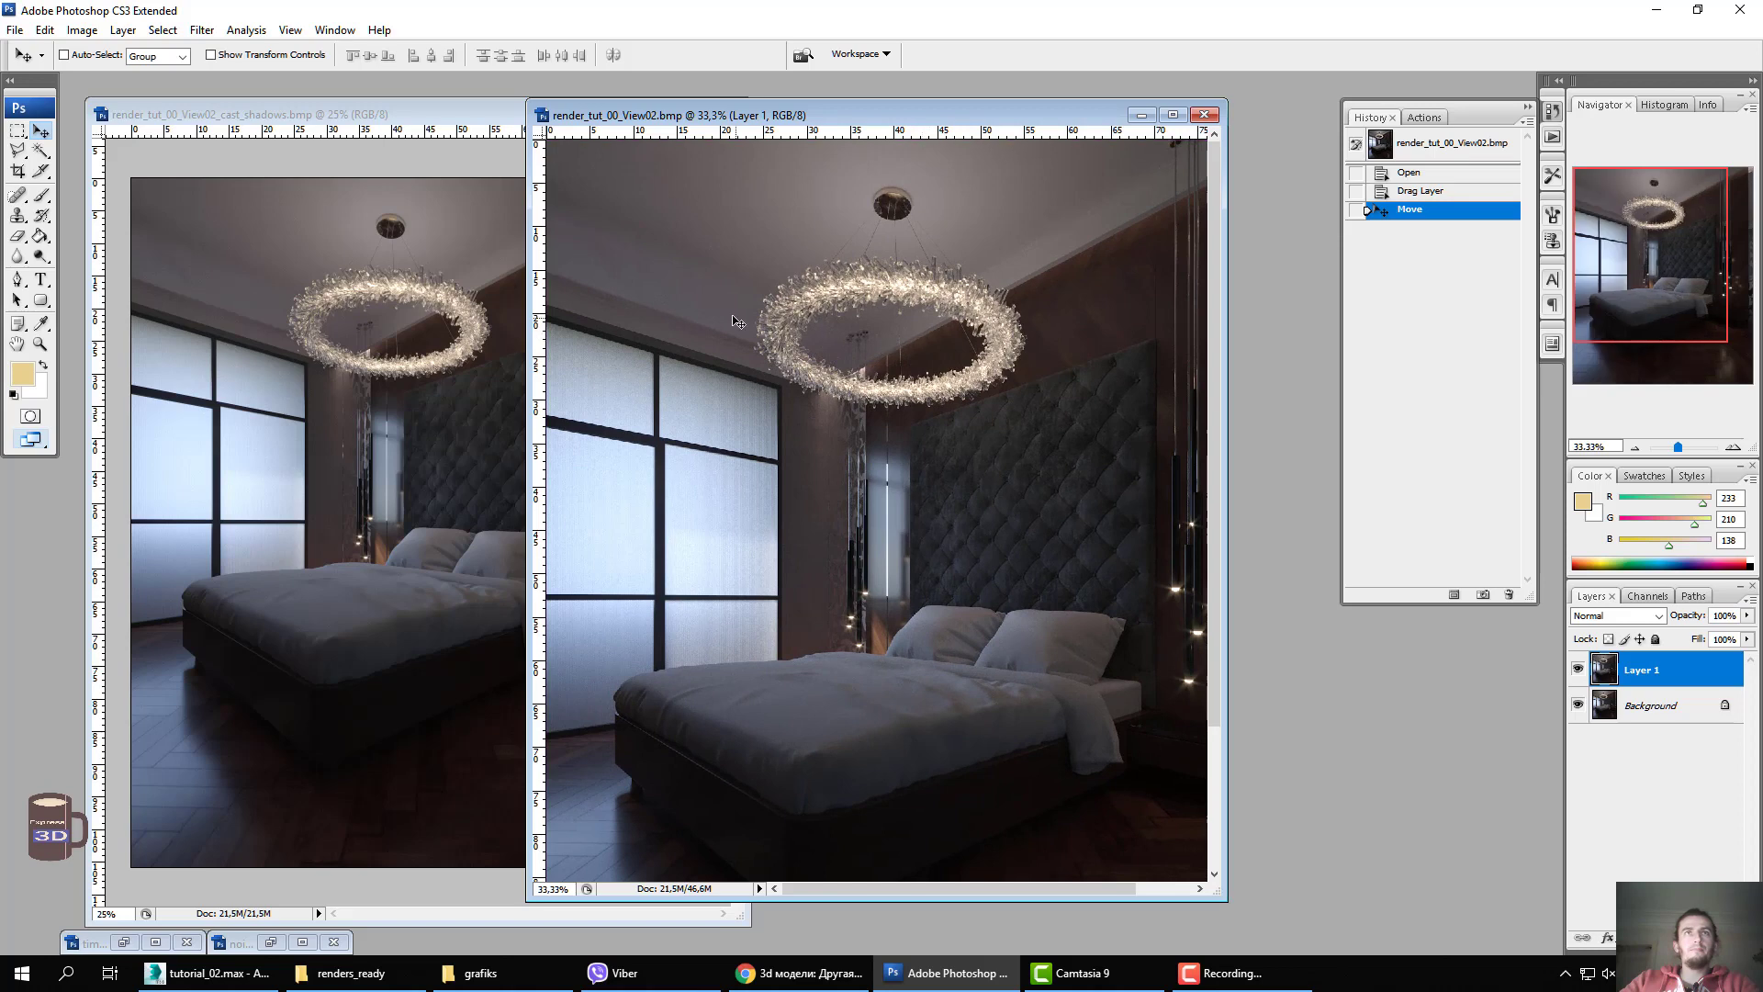
drag(735, 323, 724, 323)
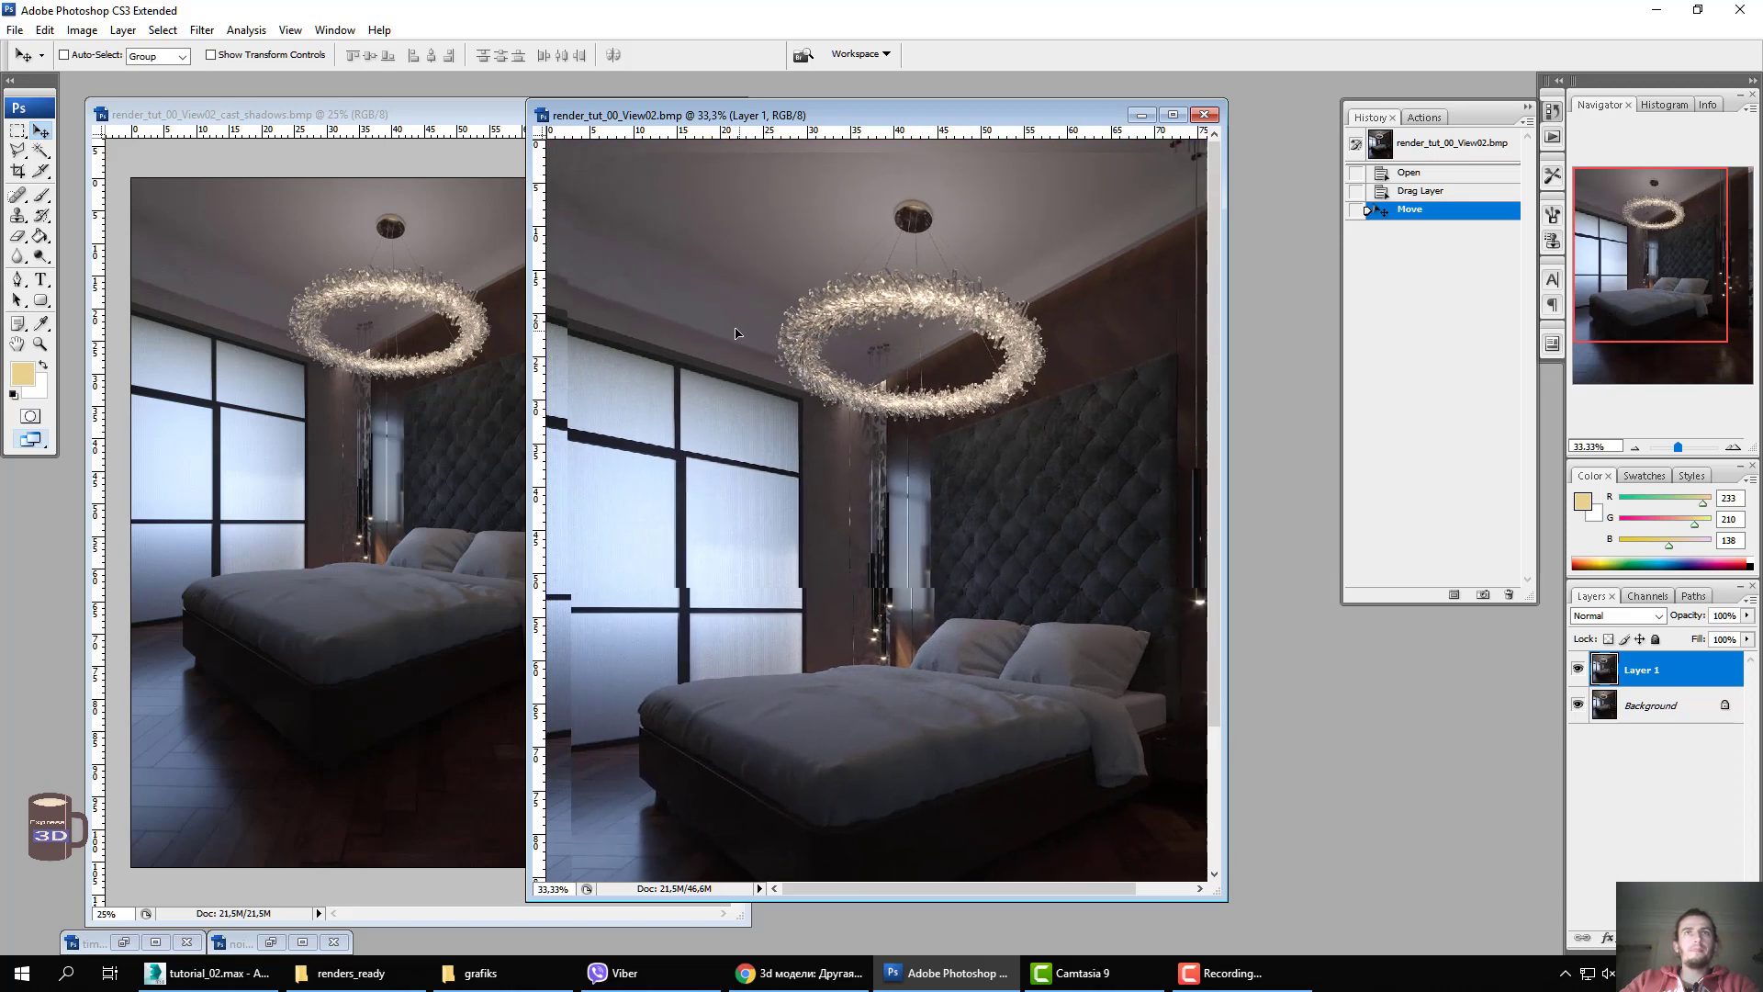
drag(470, 116, 356, 149)
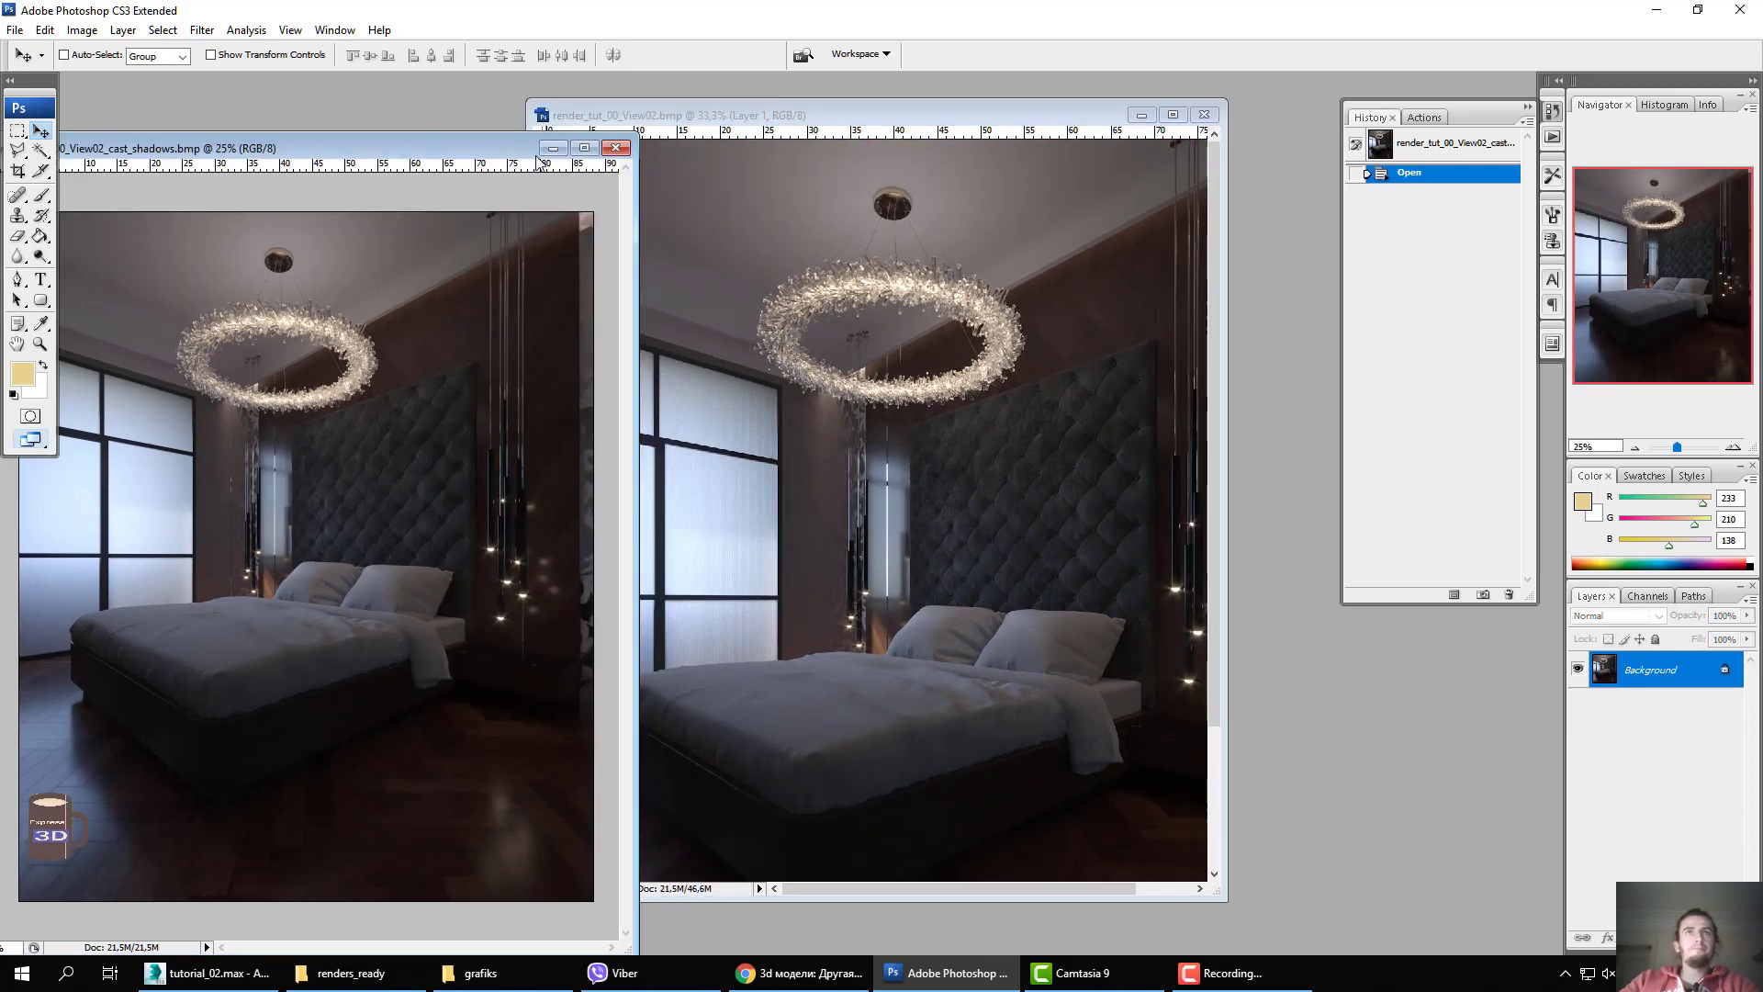
click(550, 149)
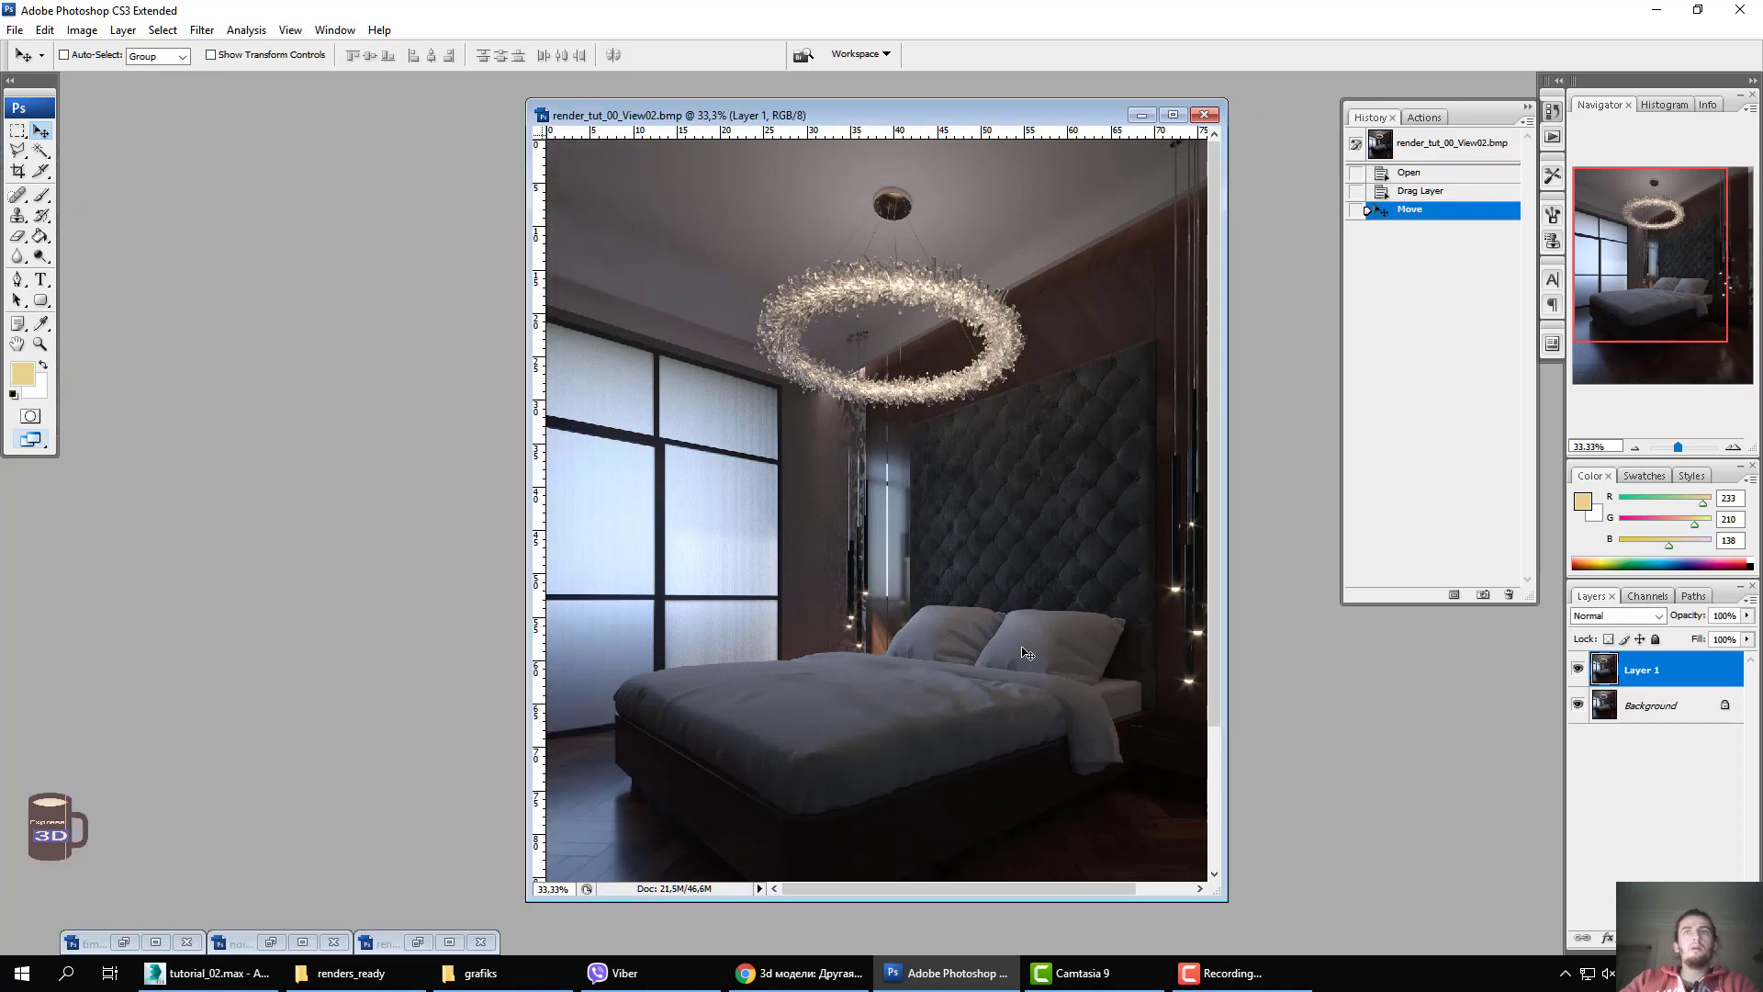
drag(1222, 890, 1326, 936)
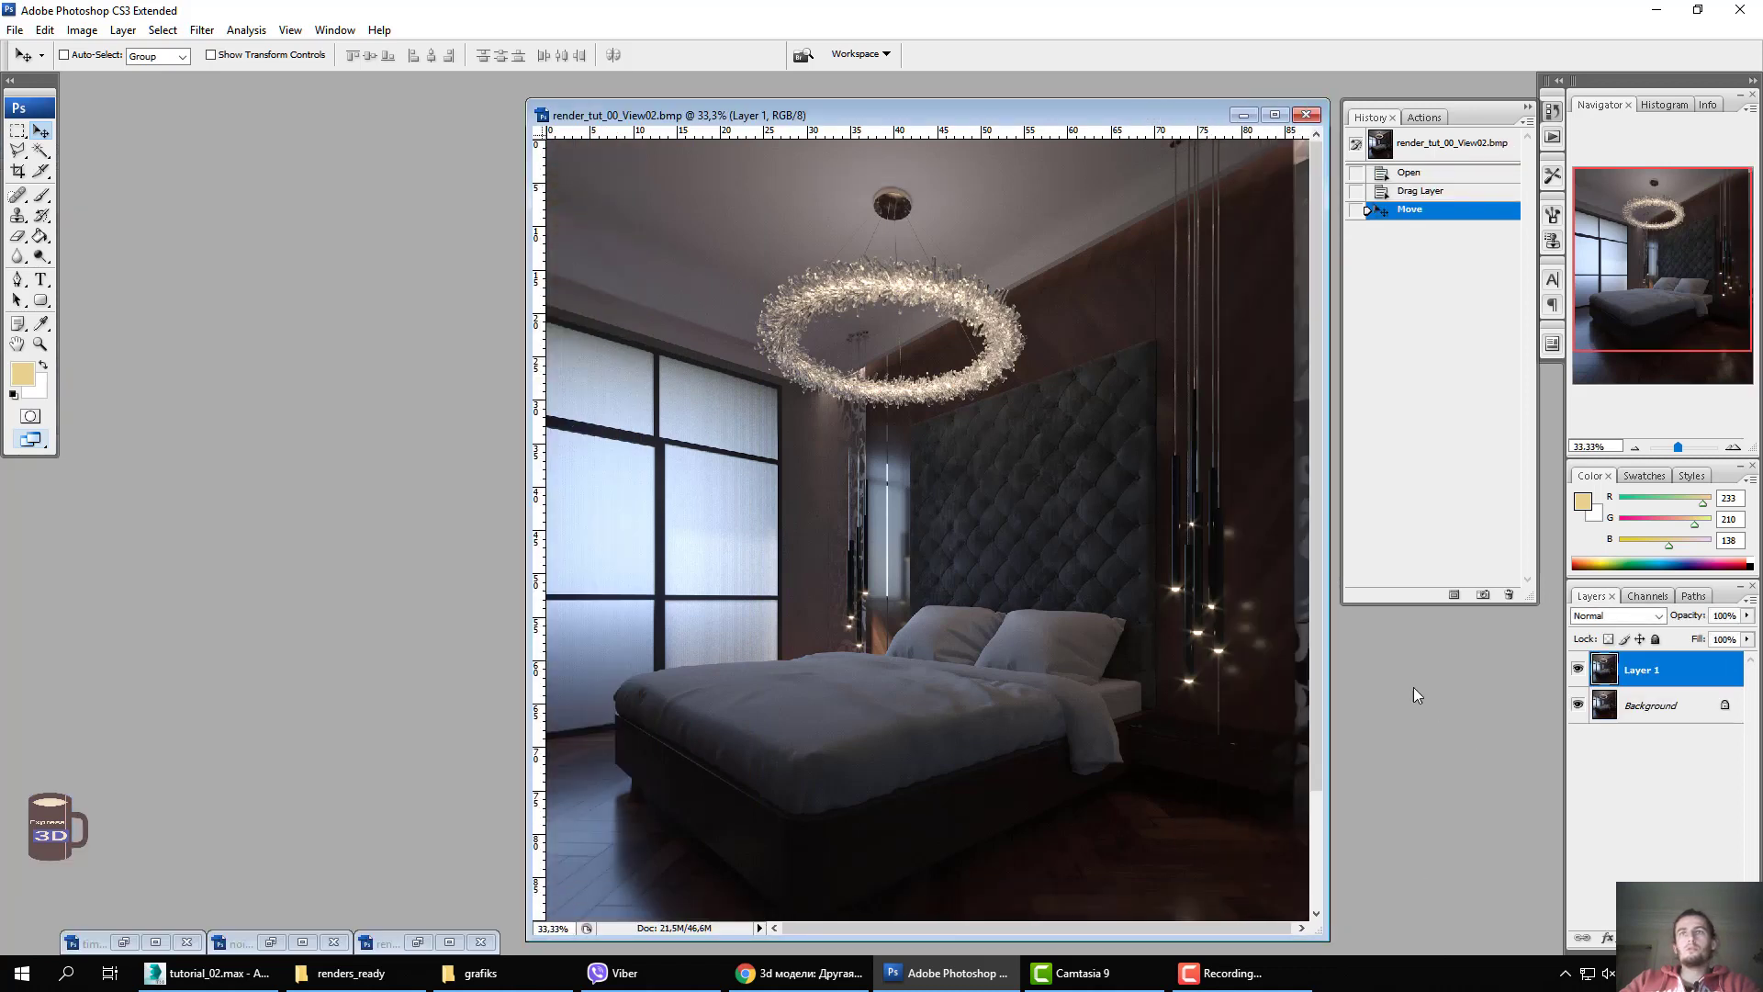
Toggle Layer 1's visibility repeatedly to compare the render with and without cast shadows.
click(1578, 673)
key(z)
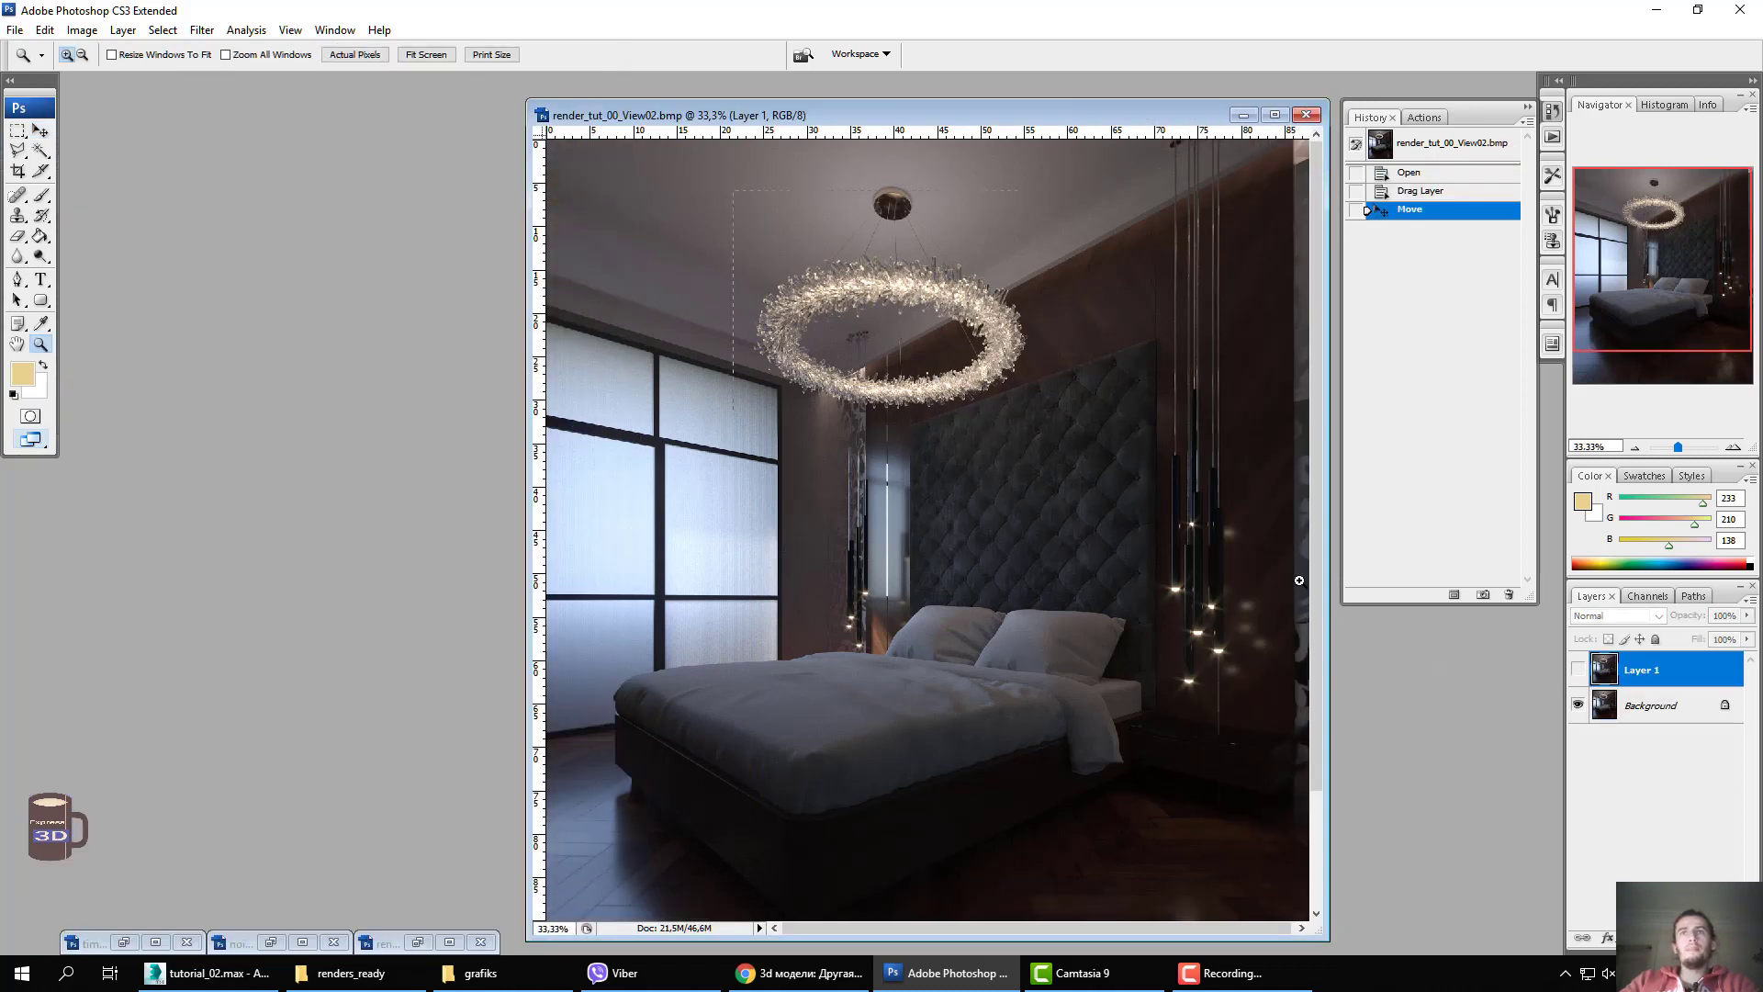
click(1299, 580)
alt+click(1023, 512)
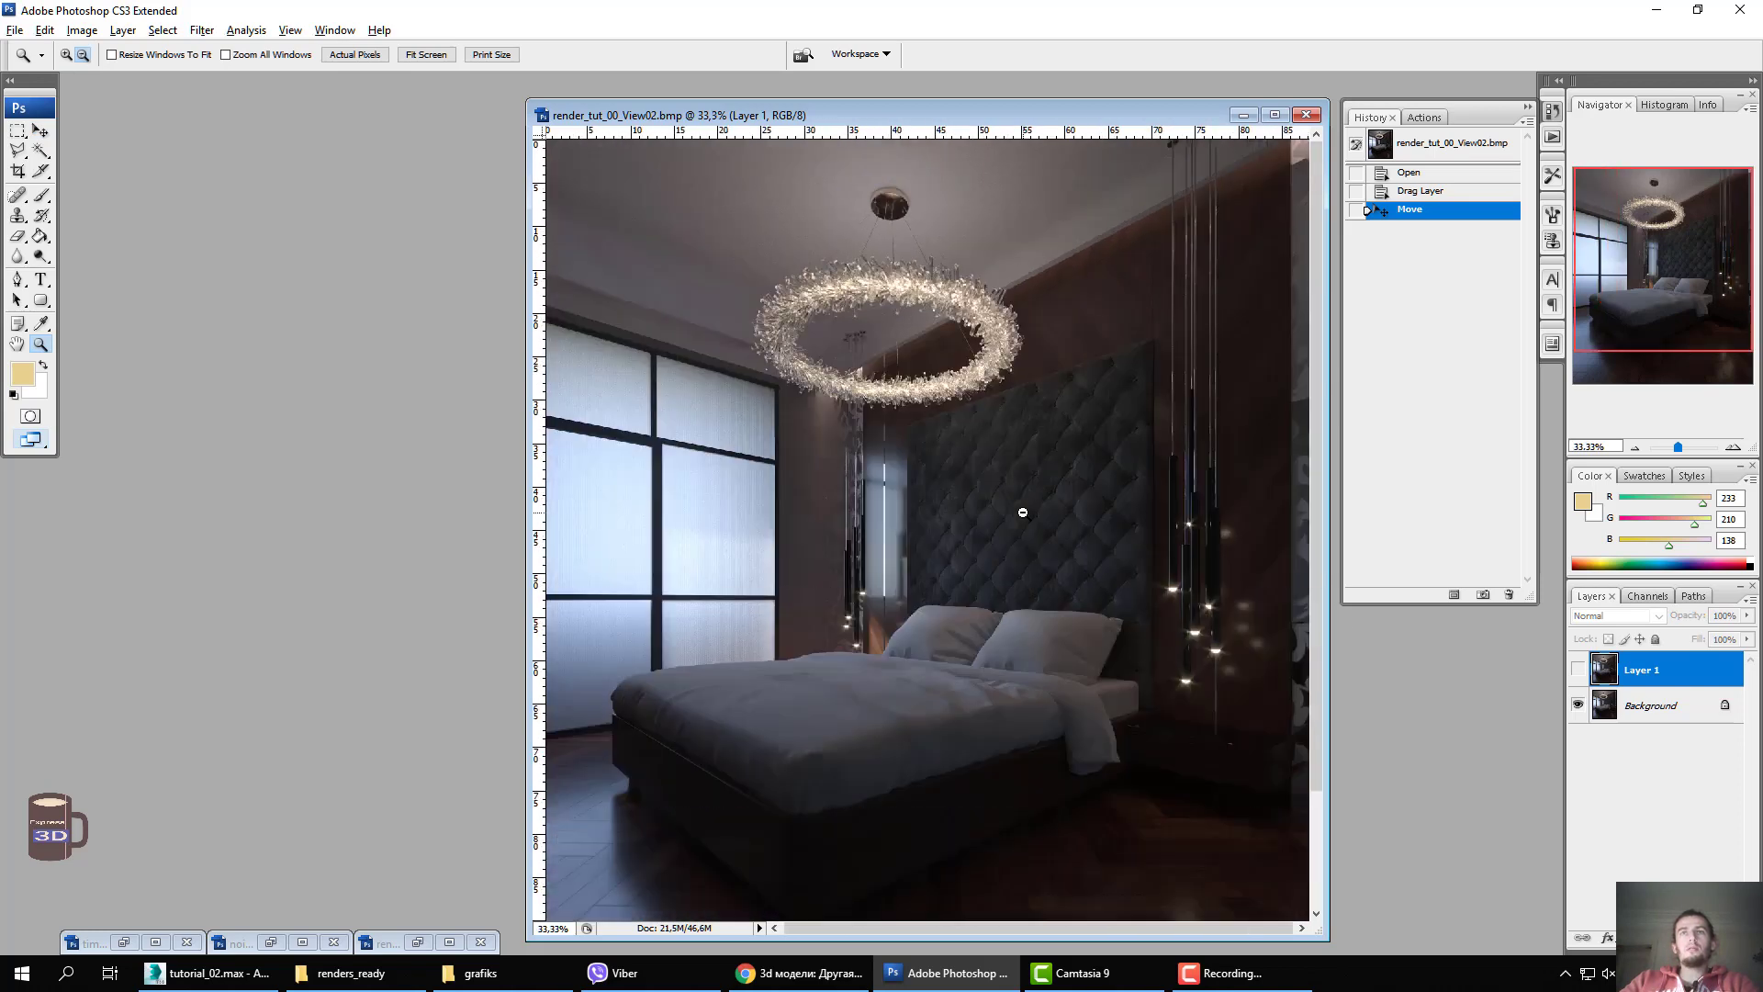
key(alt)
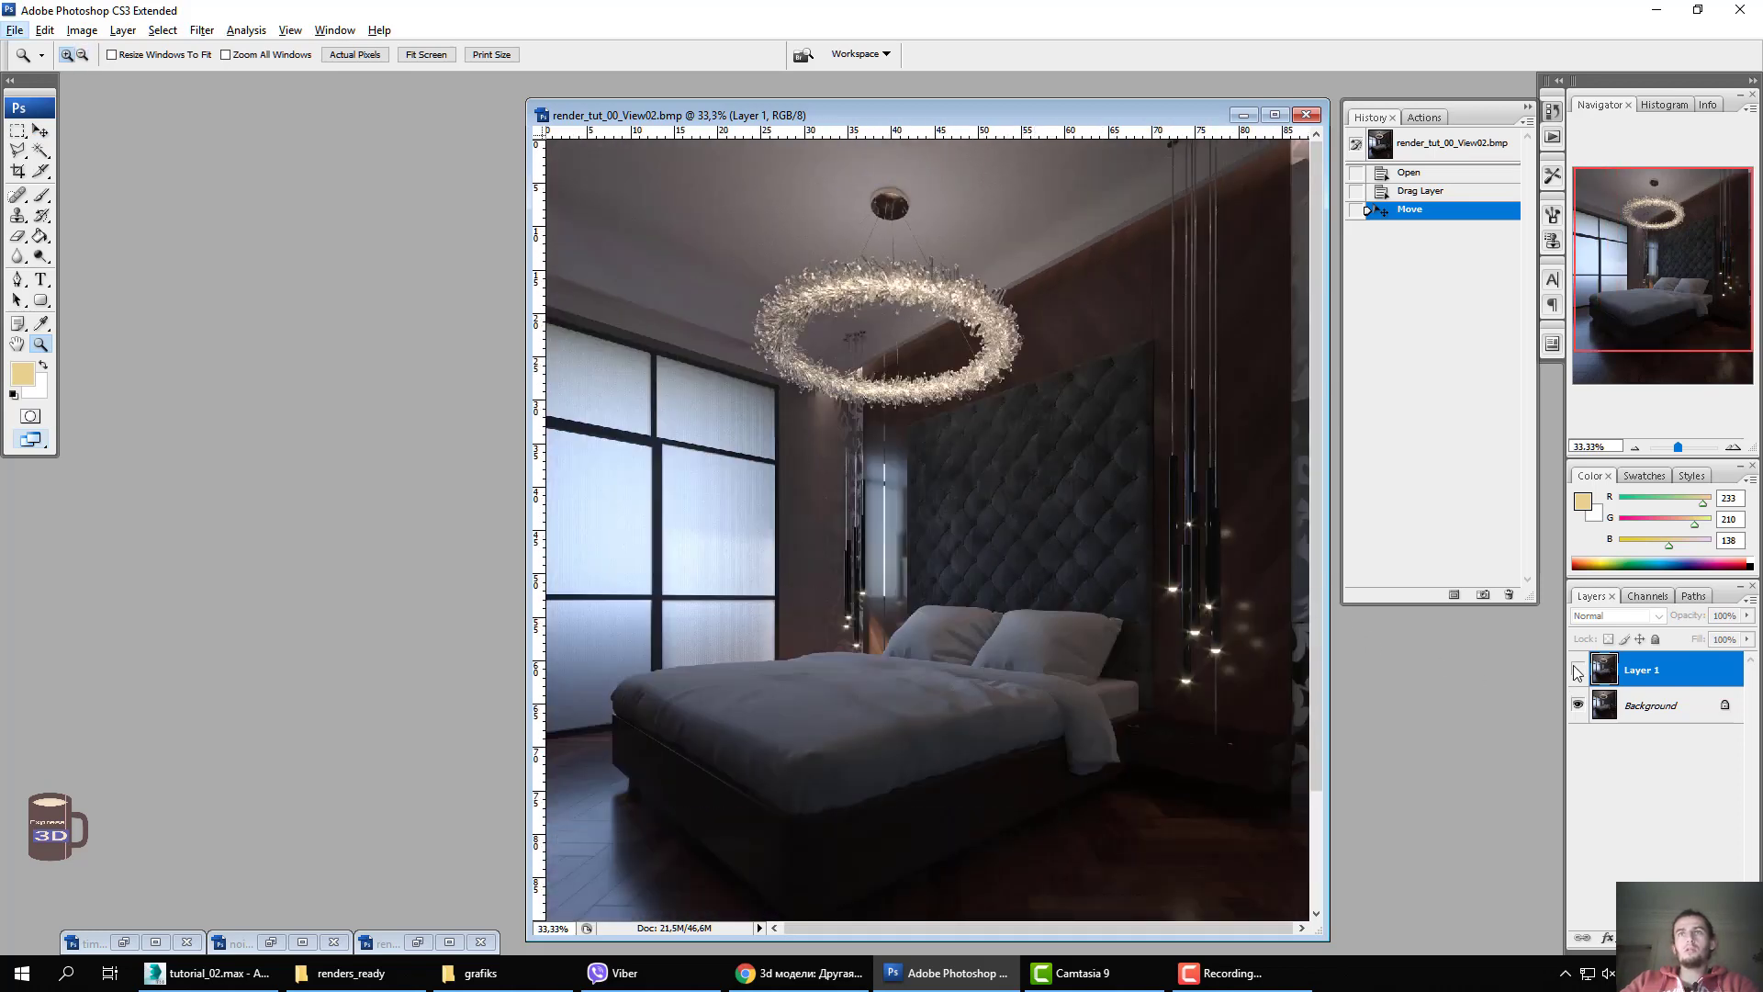
click(1578, 672)
click(1576, 671)
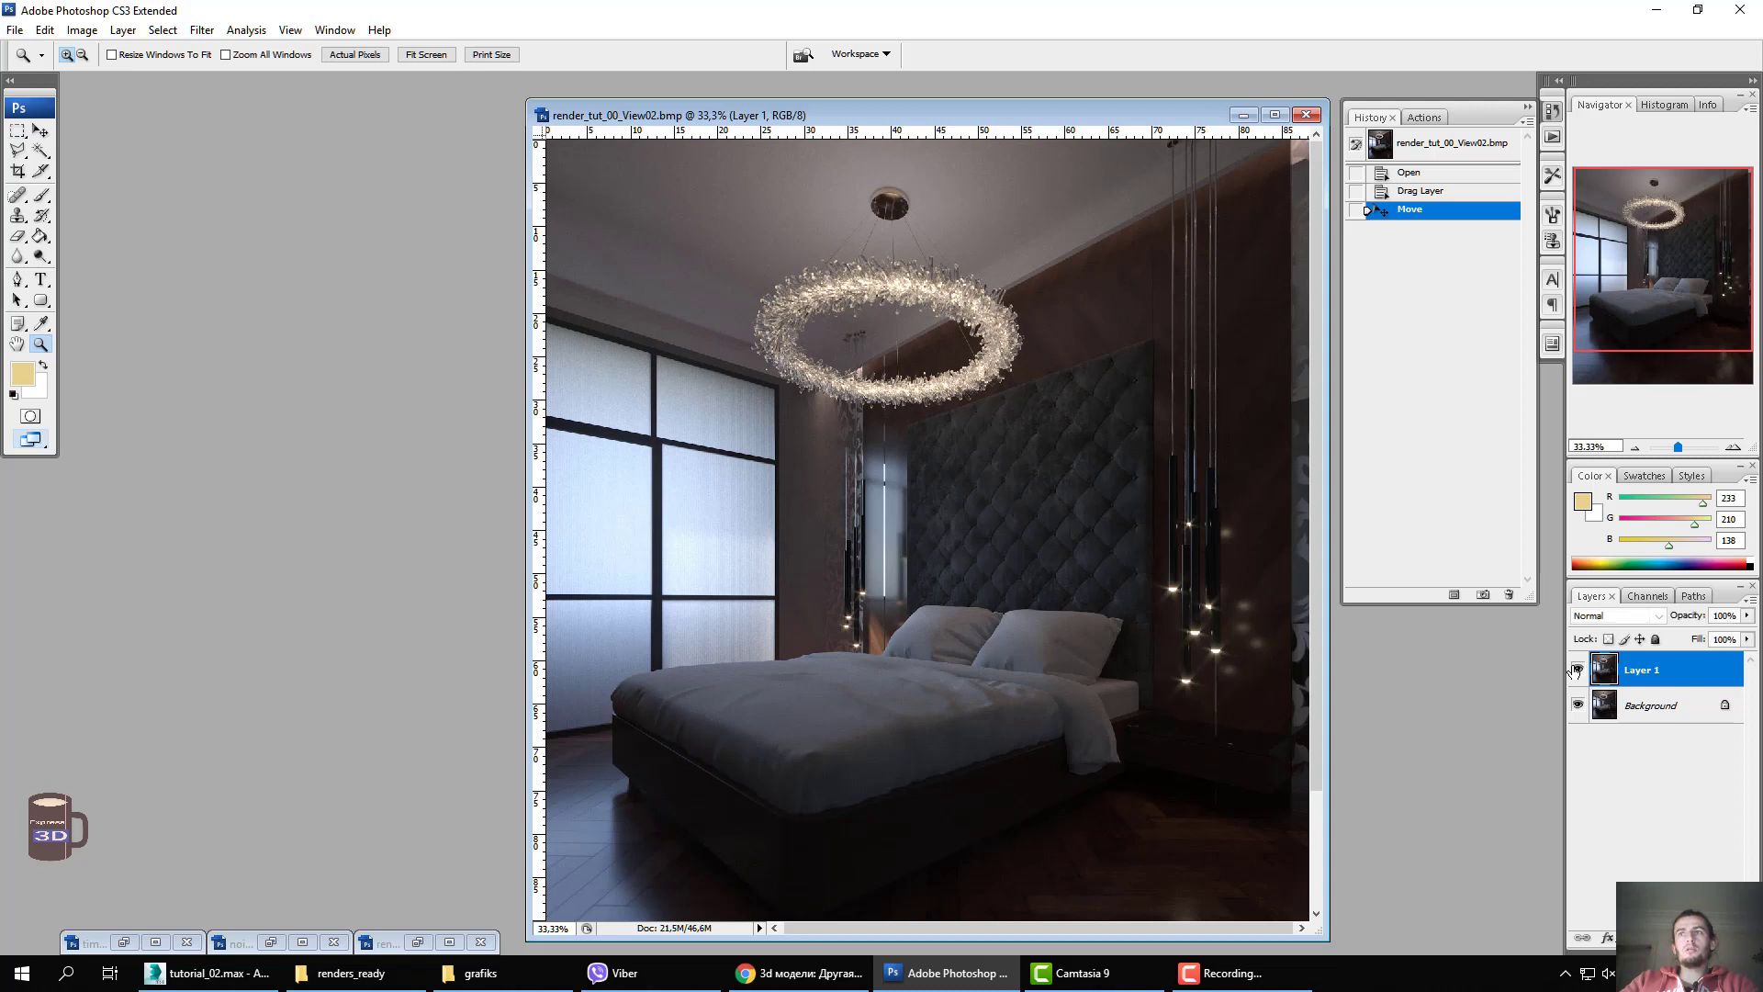
click(1577, 671)
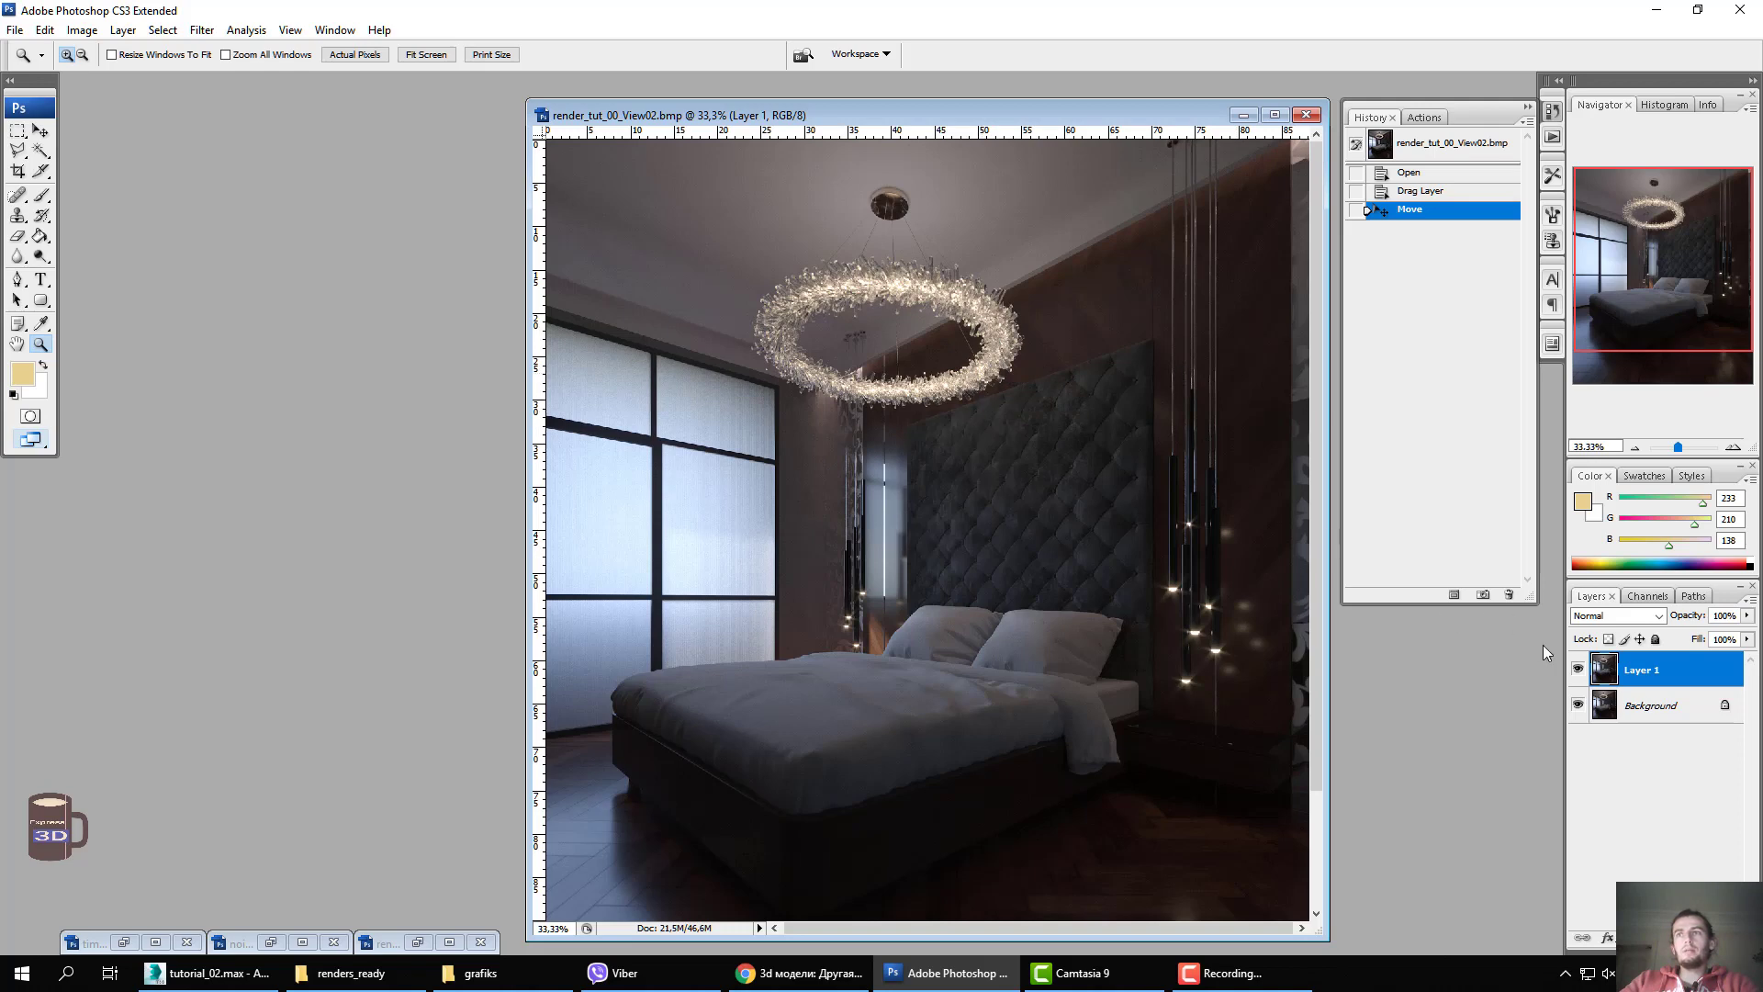
click(1577, 671)
click(1578, 671)
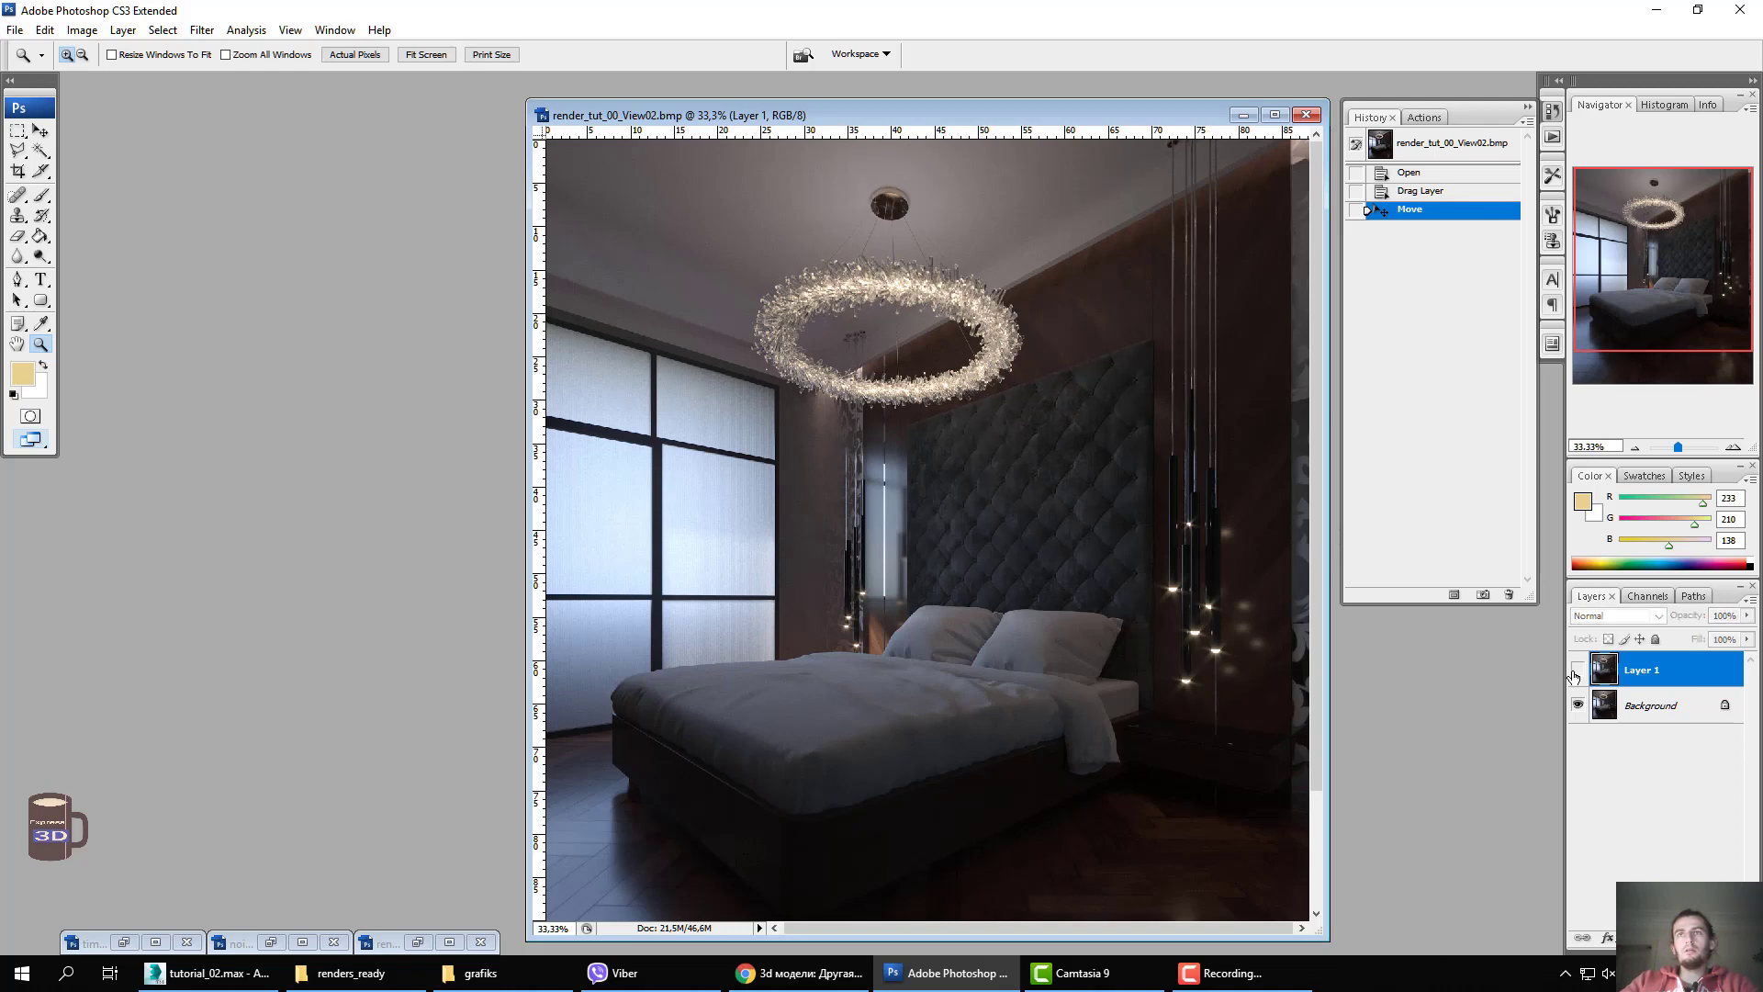
drag(774, 224, 666, 307)
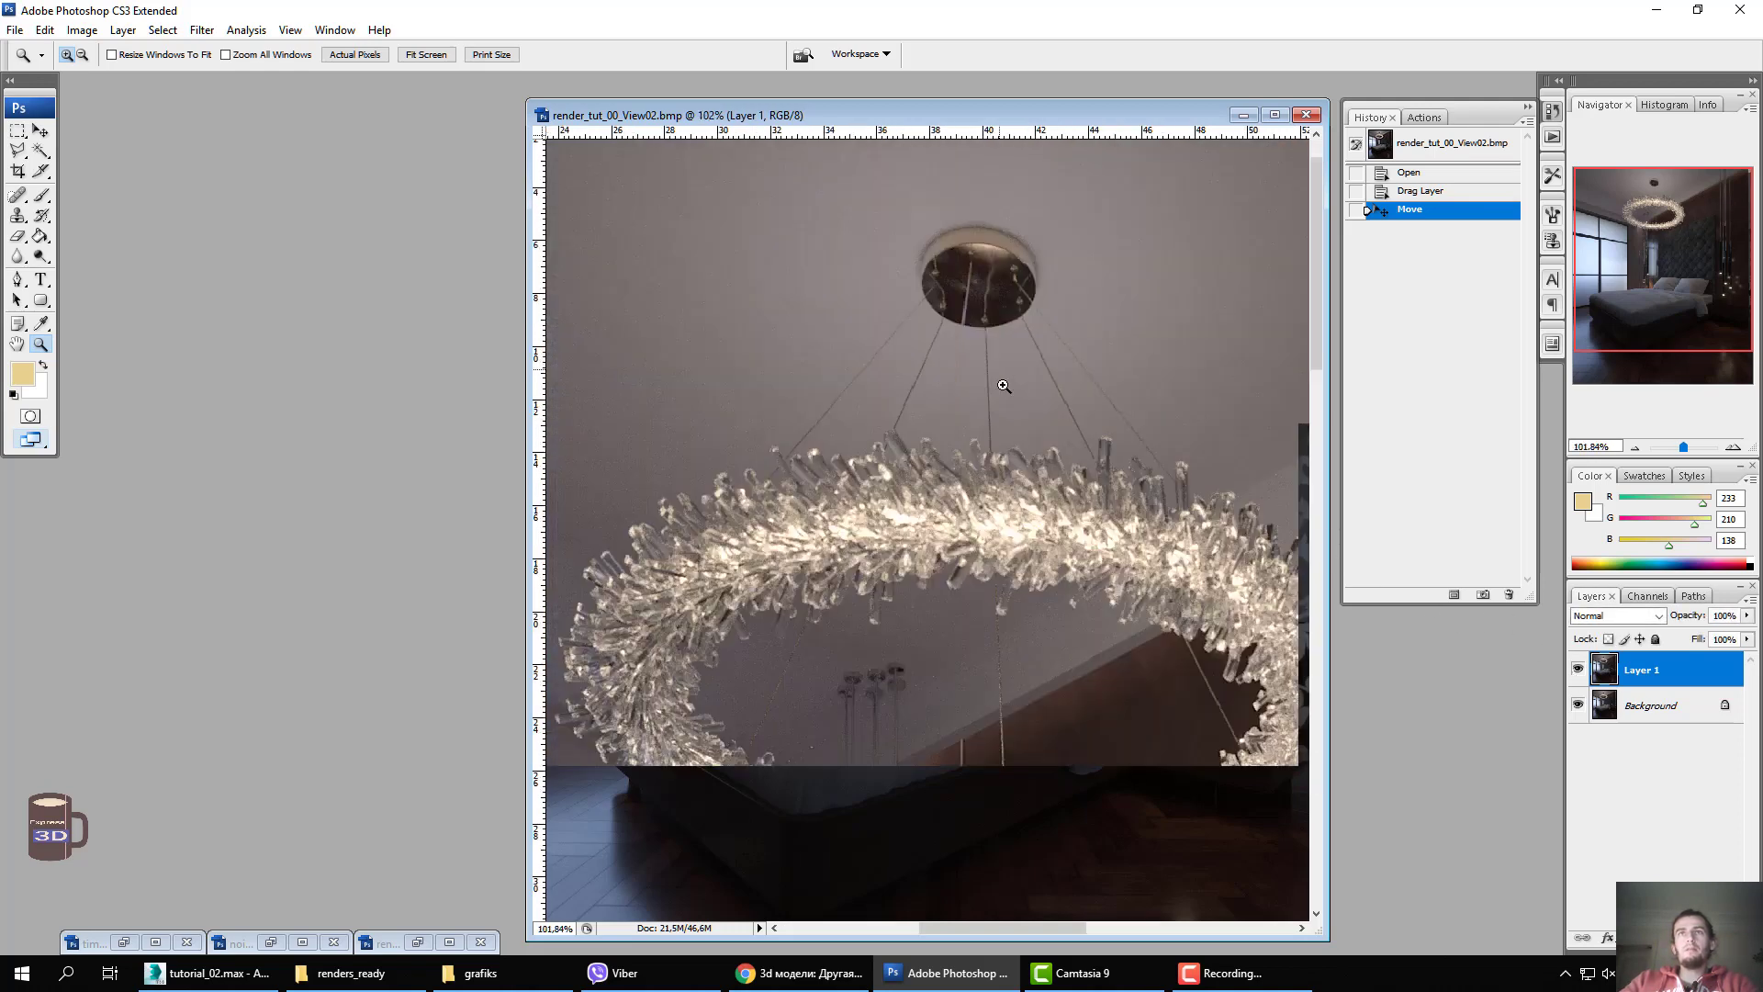
click(1110, 655)
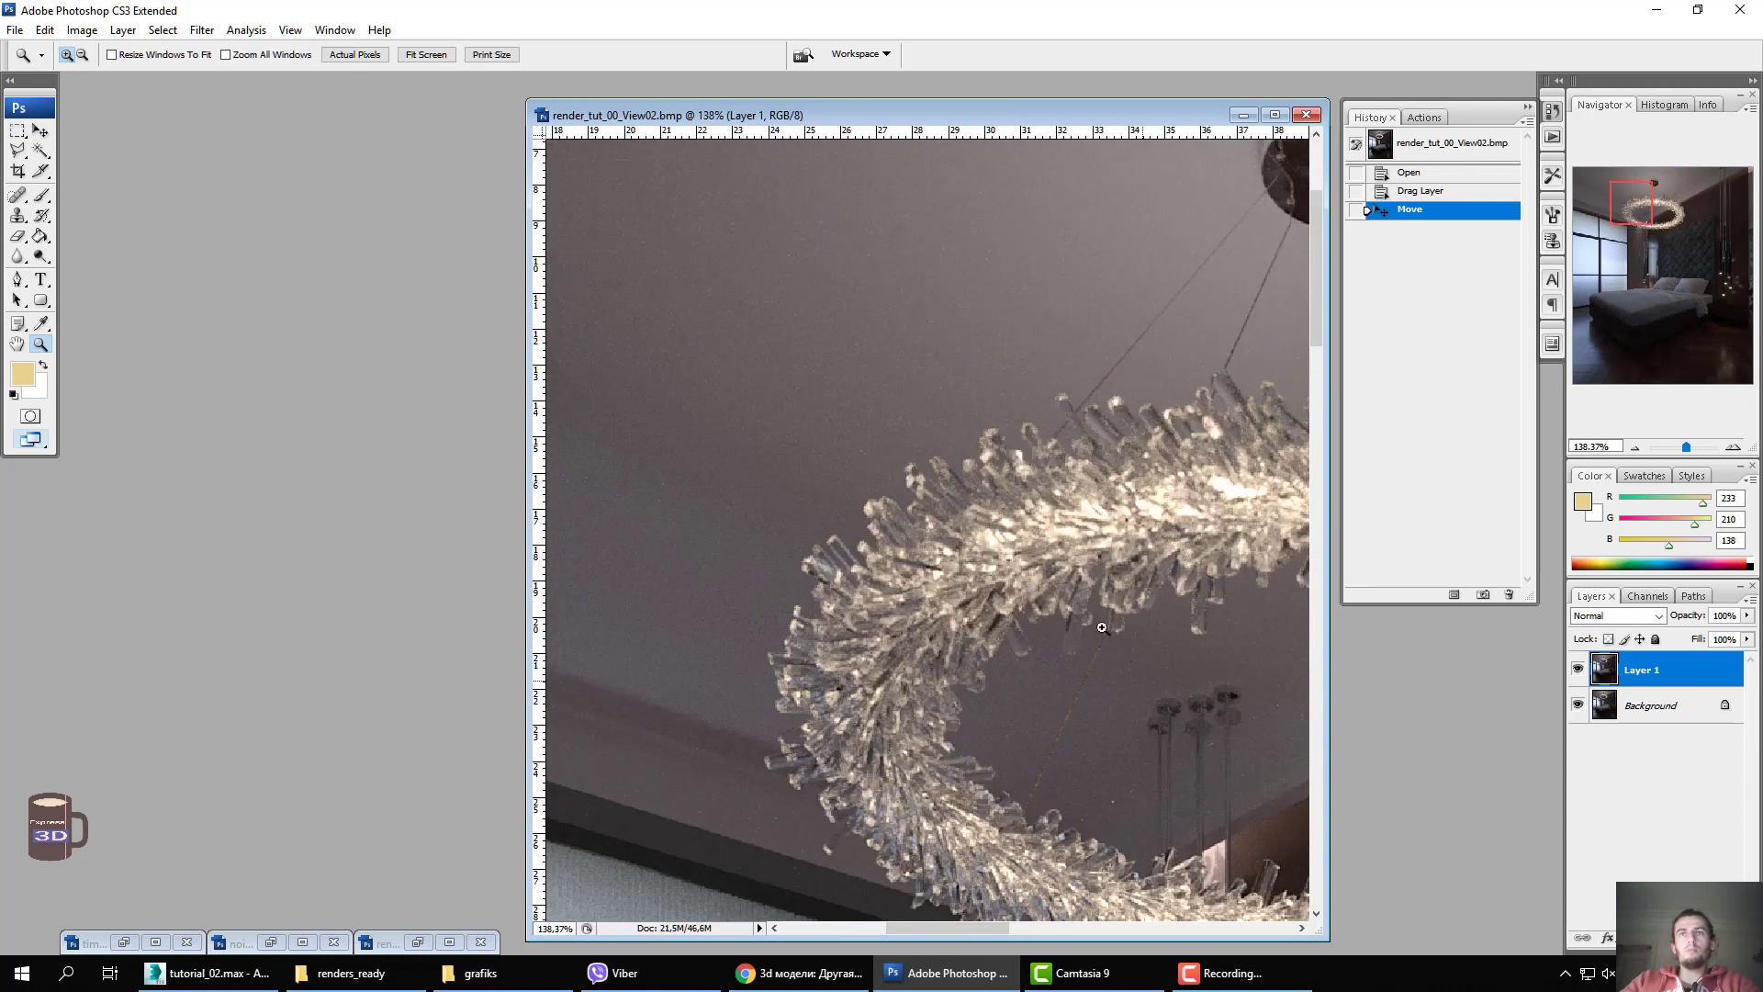
click(1577, 670)
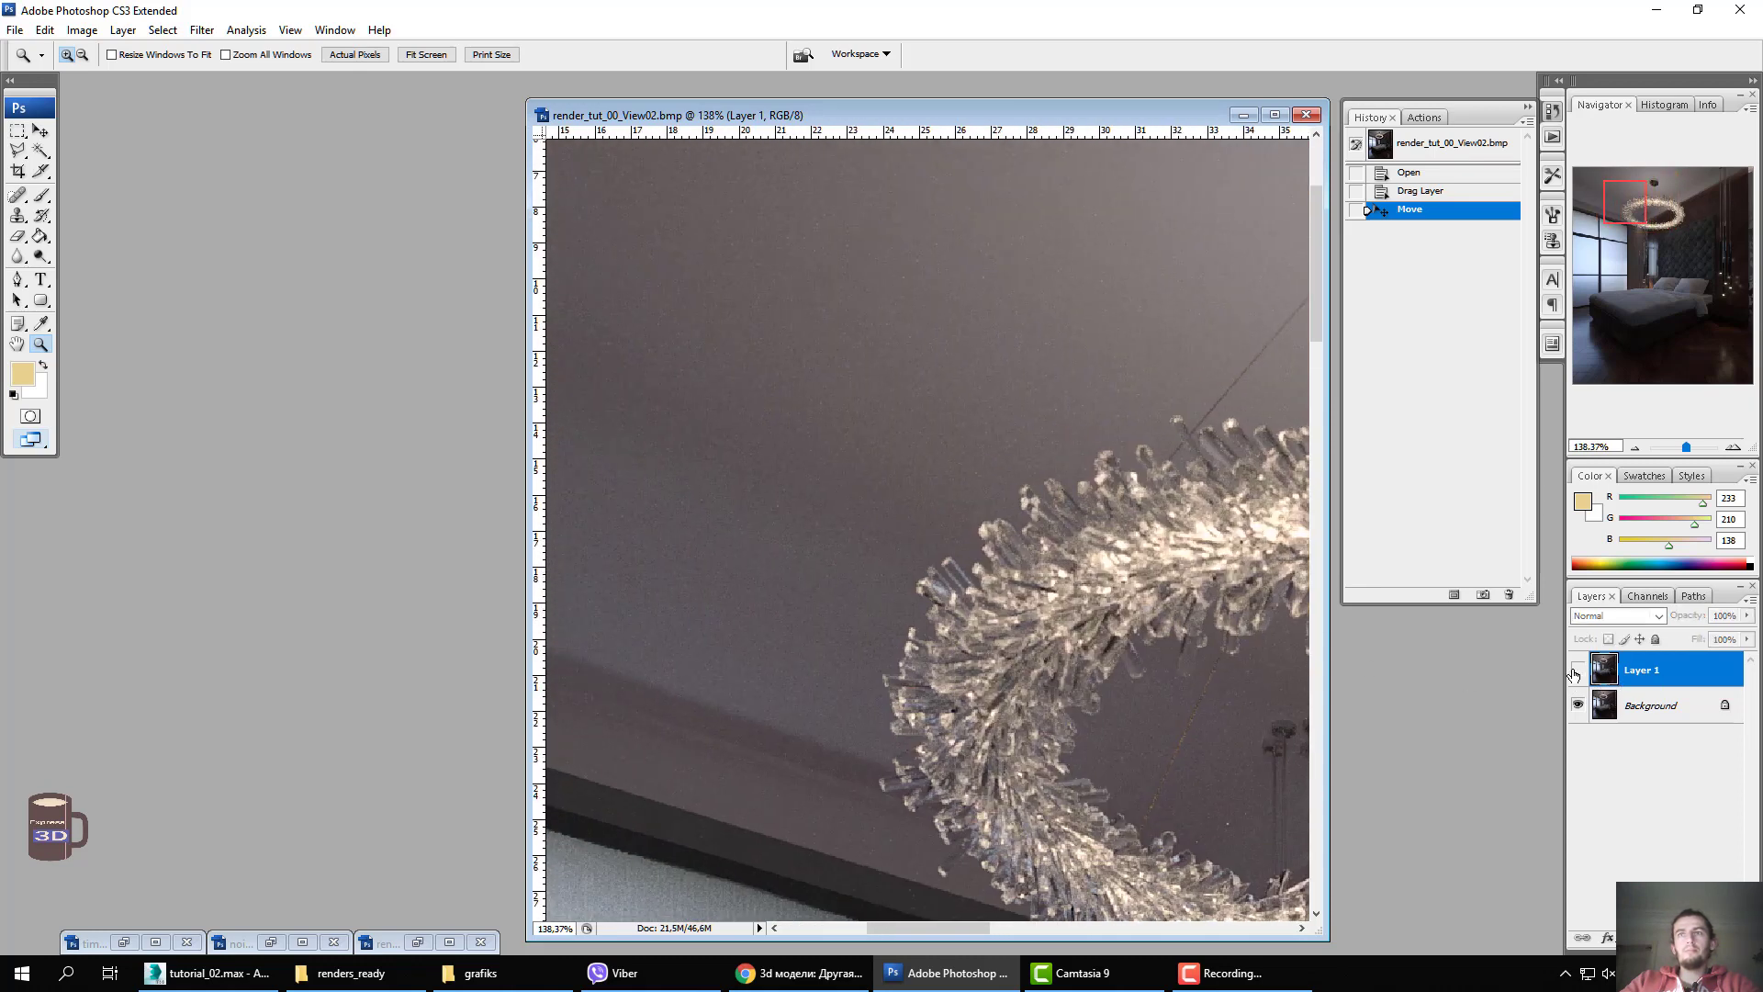
click(1576, 670)
click(1576, 671)
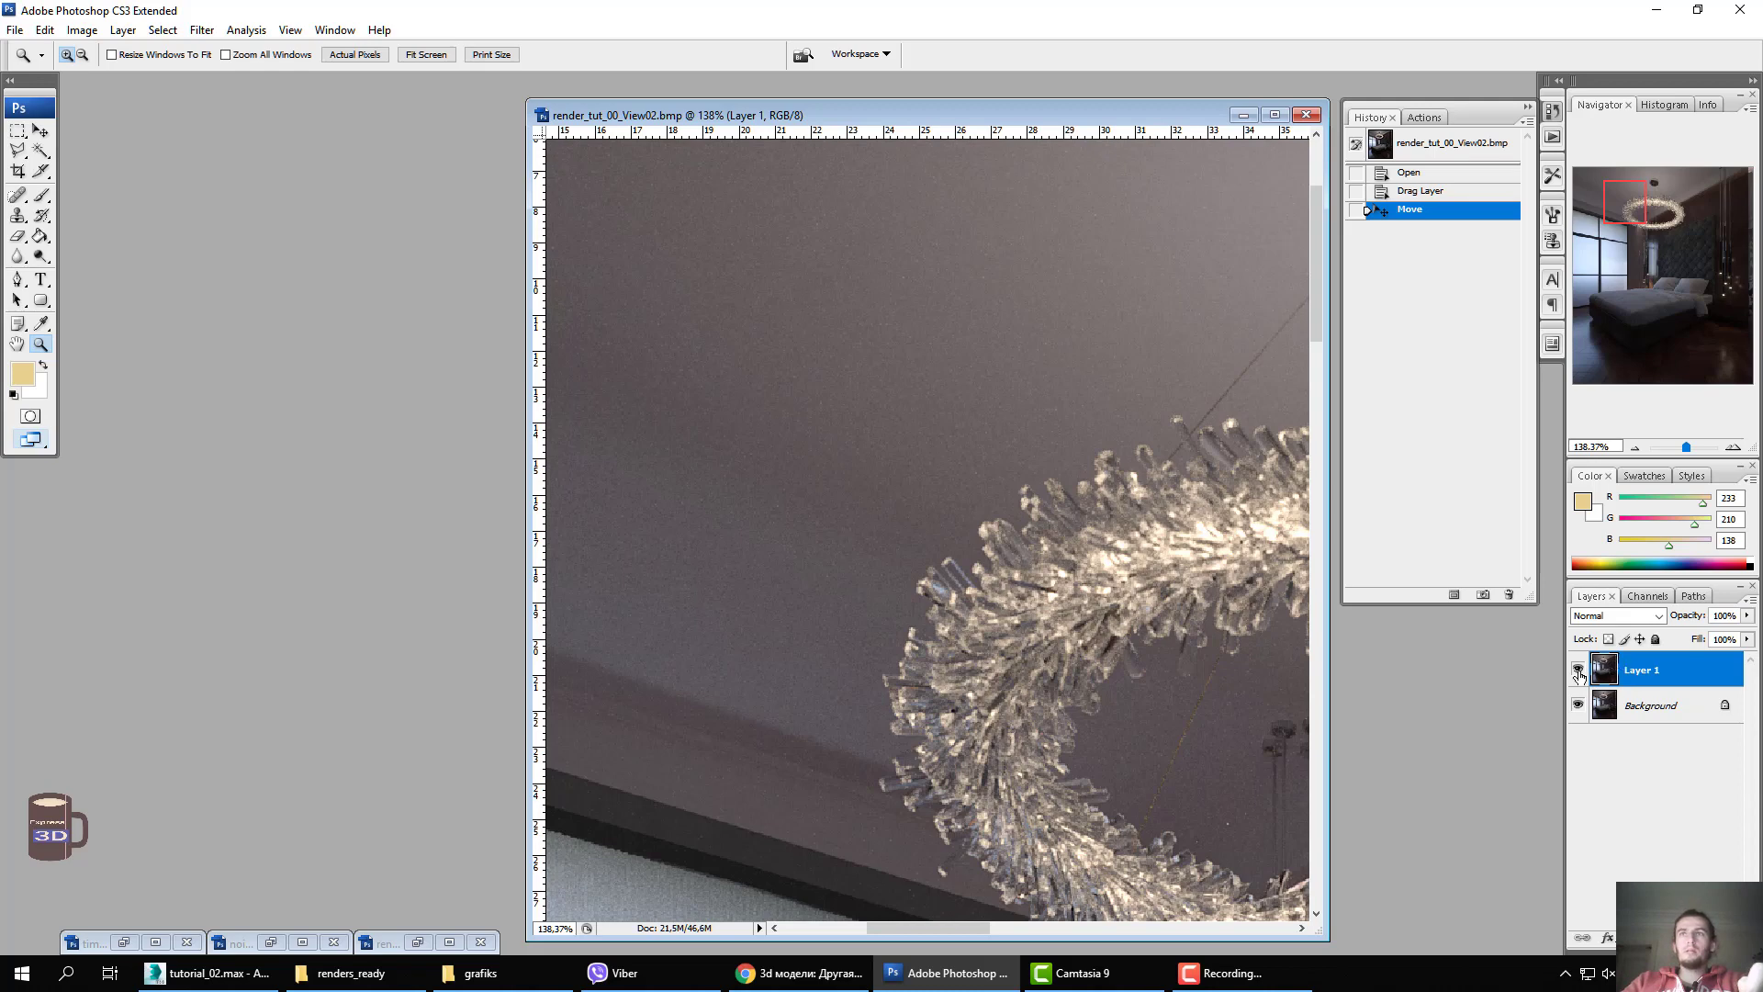
click(1578, 671)
click(1578, 674)
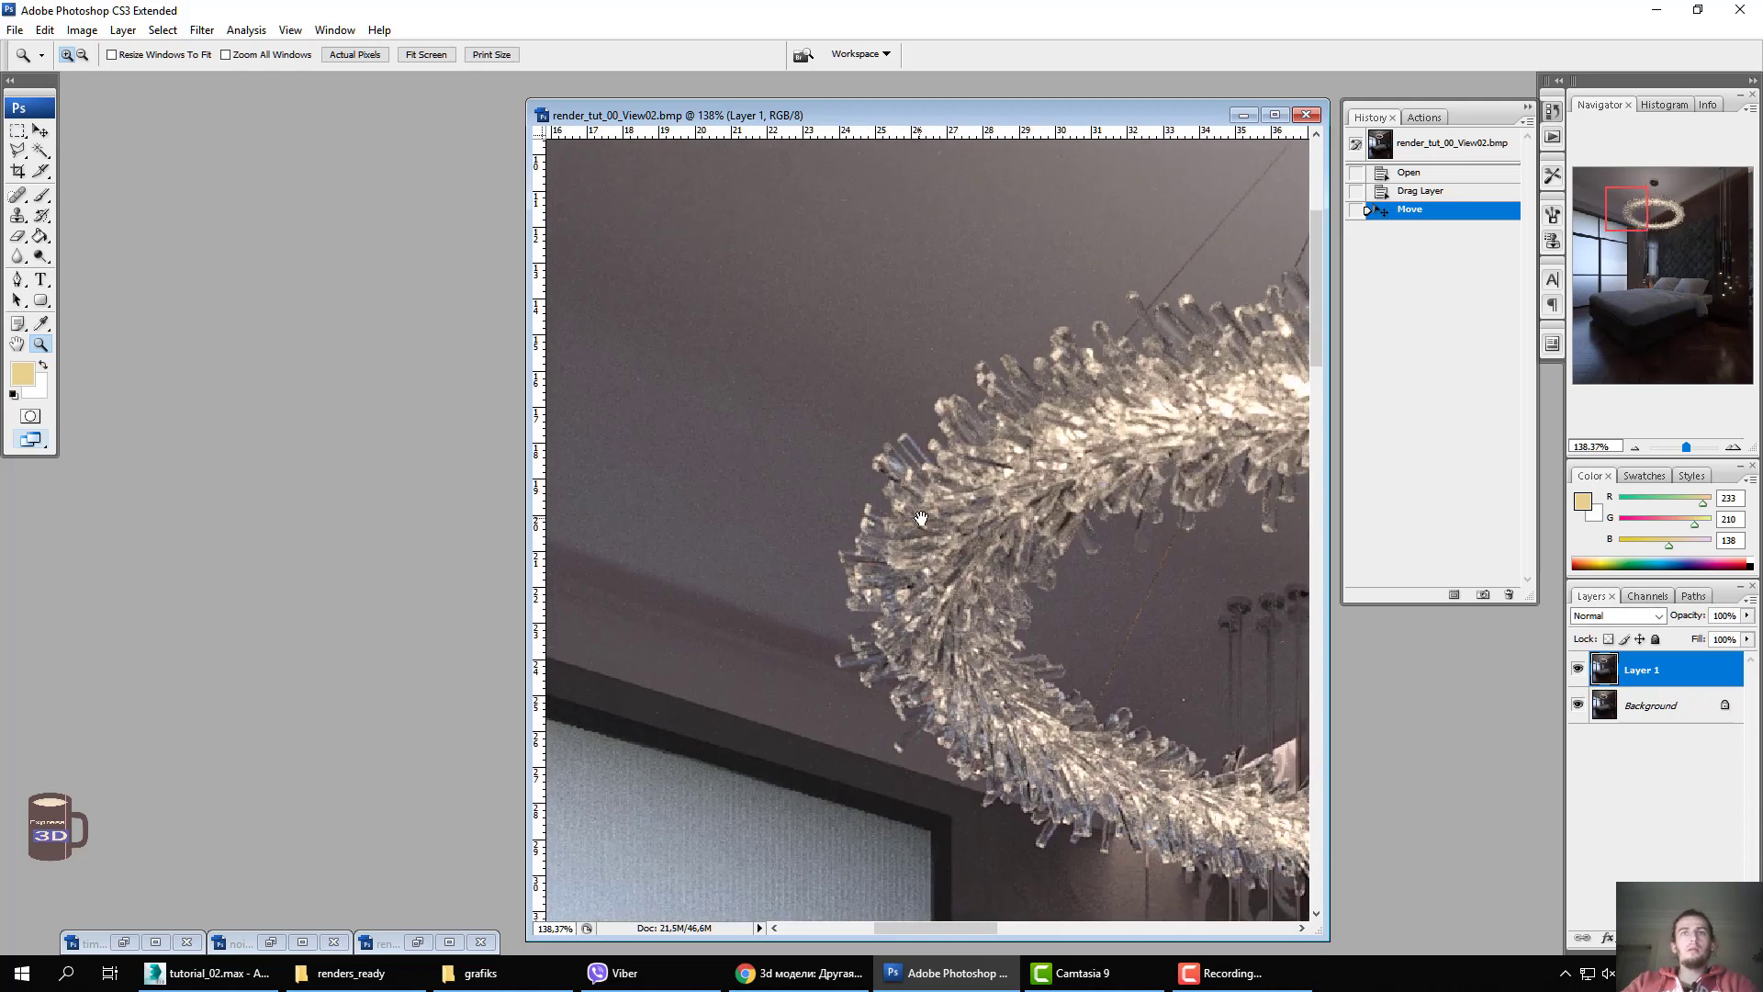
alt+click(955, 634)
drag(899, 536, 844, 636)
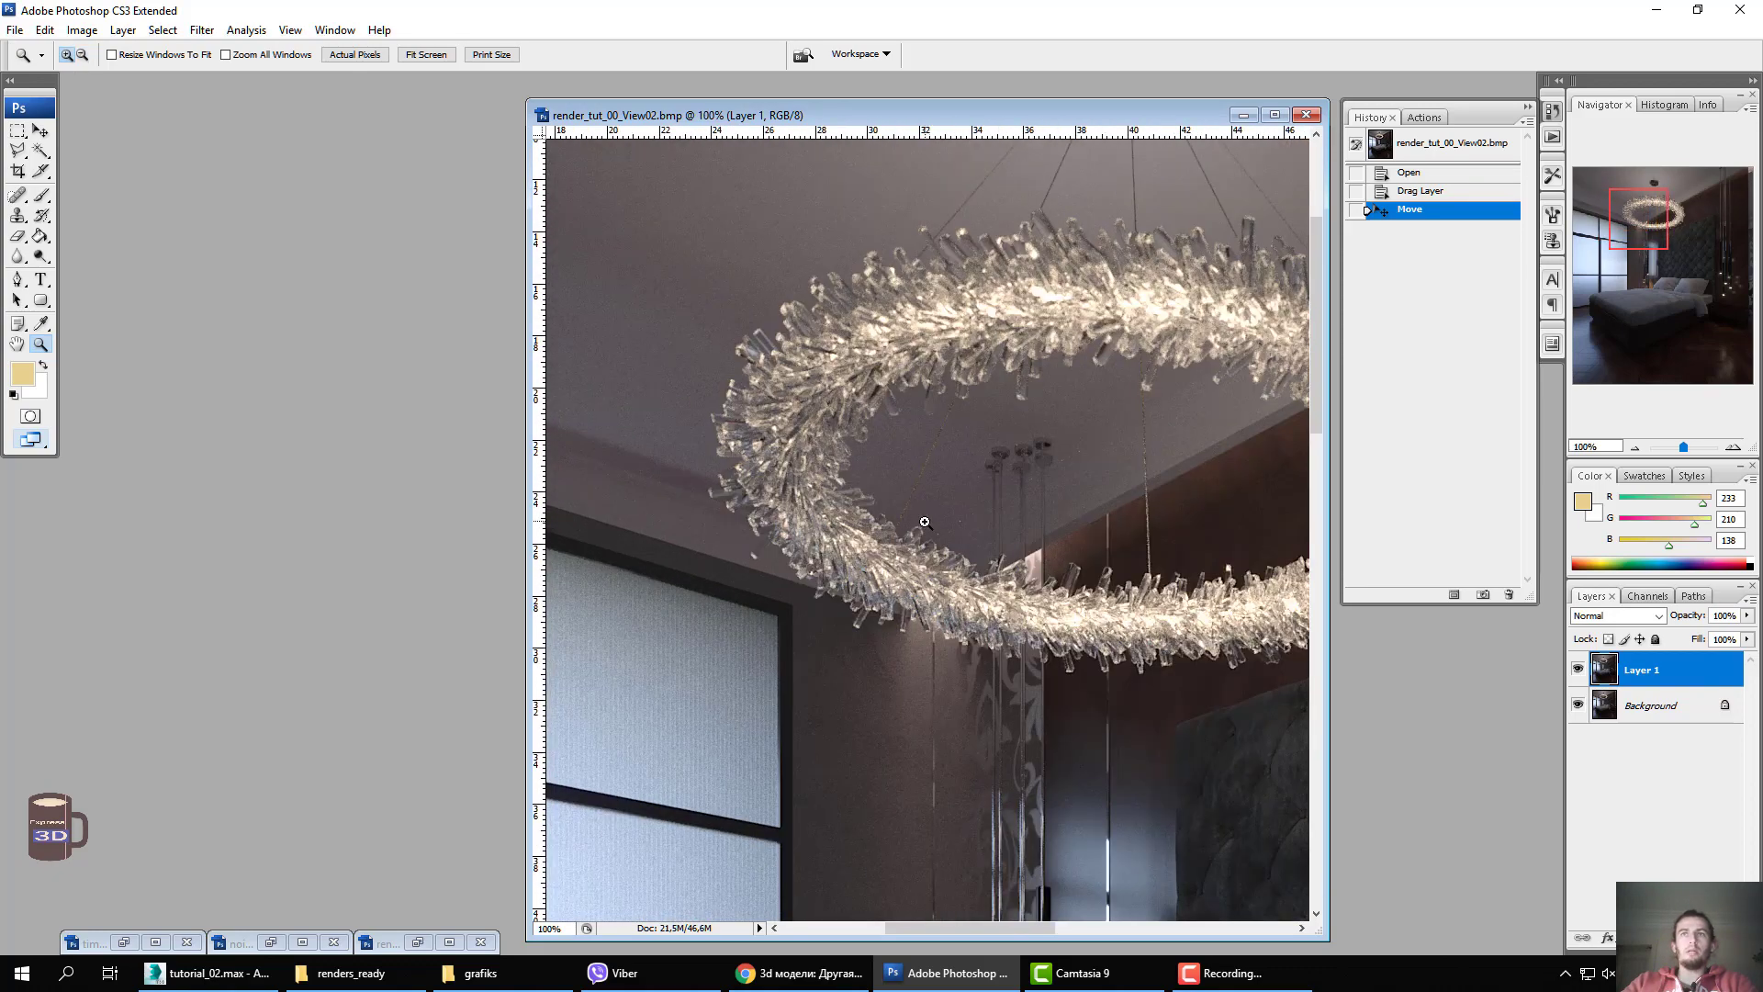
drag(1100, 575, 839, 602)
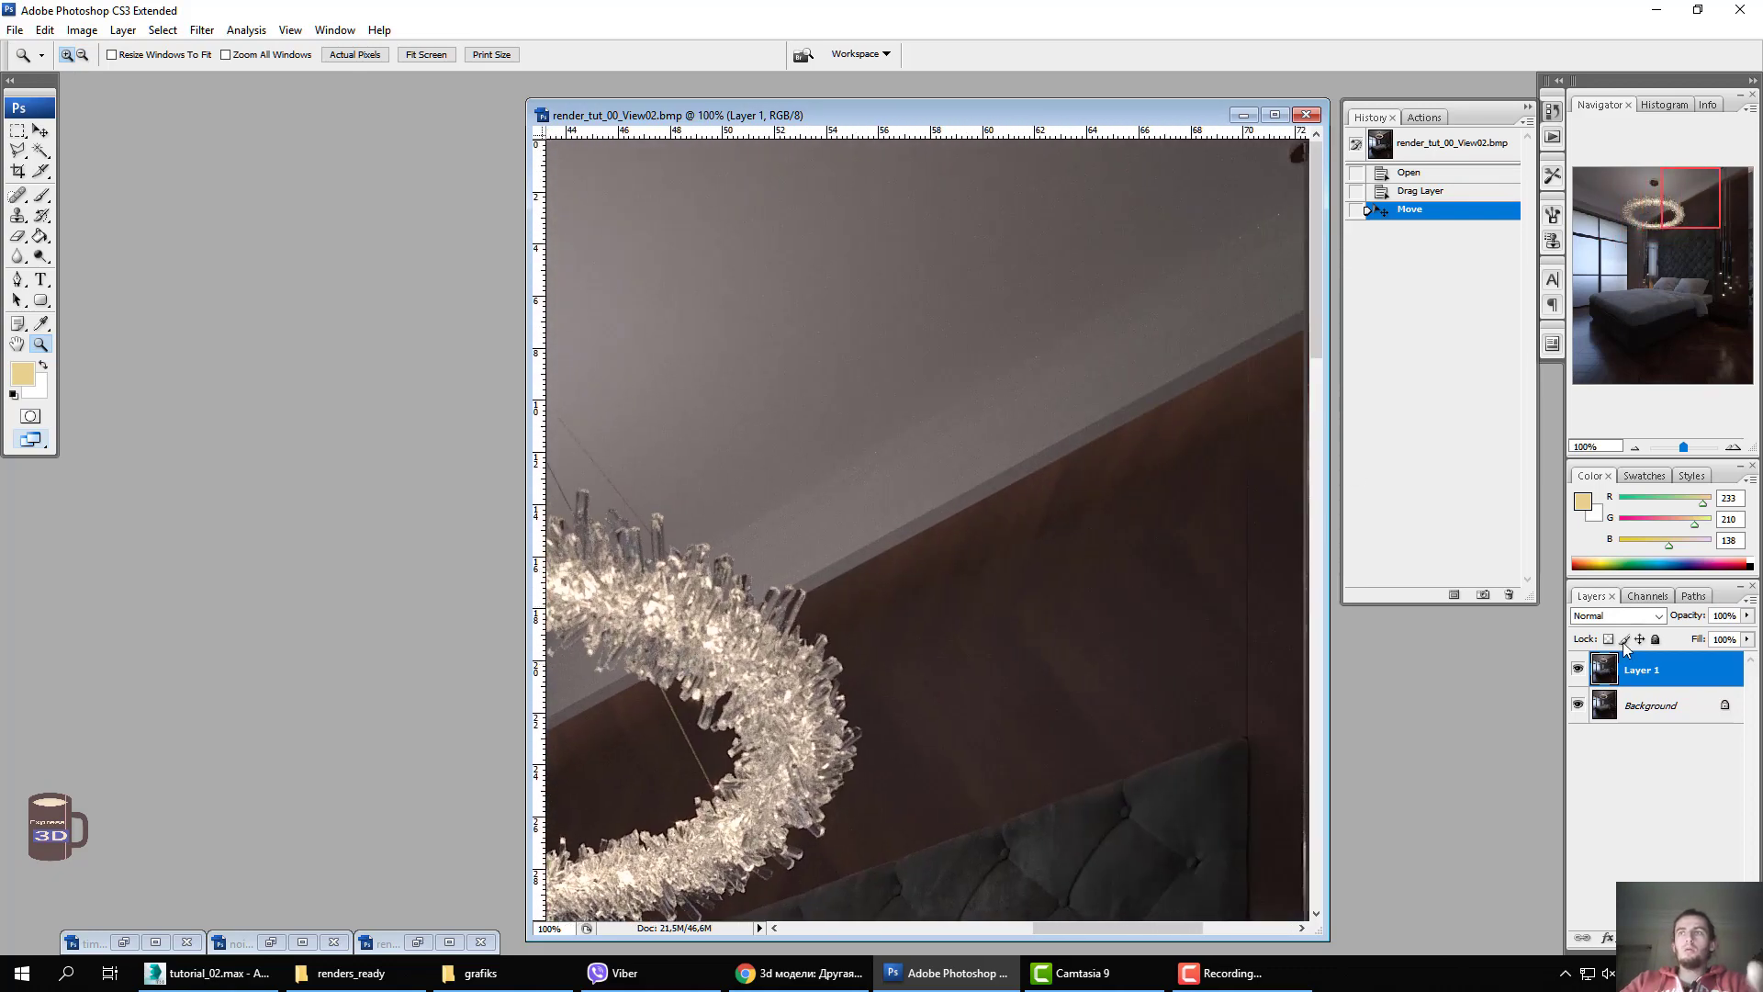
click(1577, 673)
click(1576, 675)
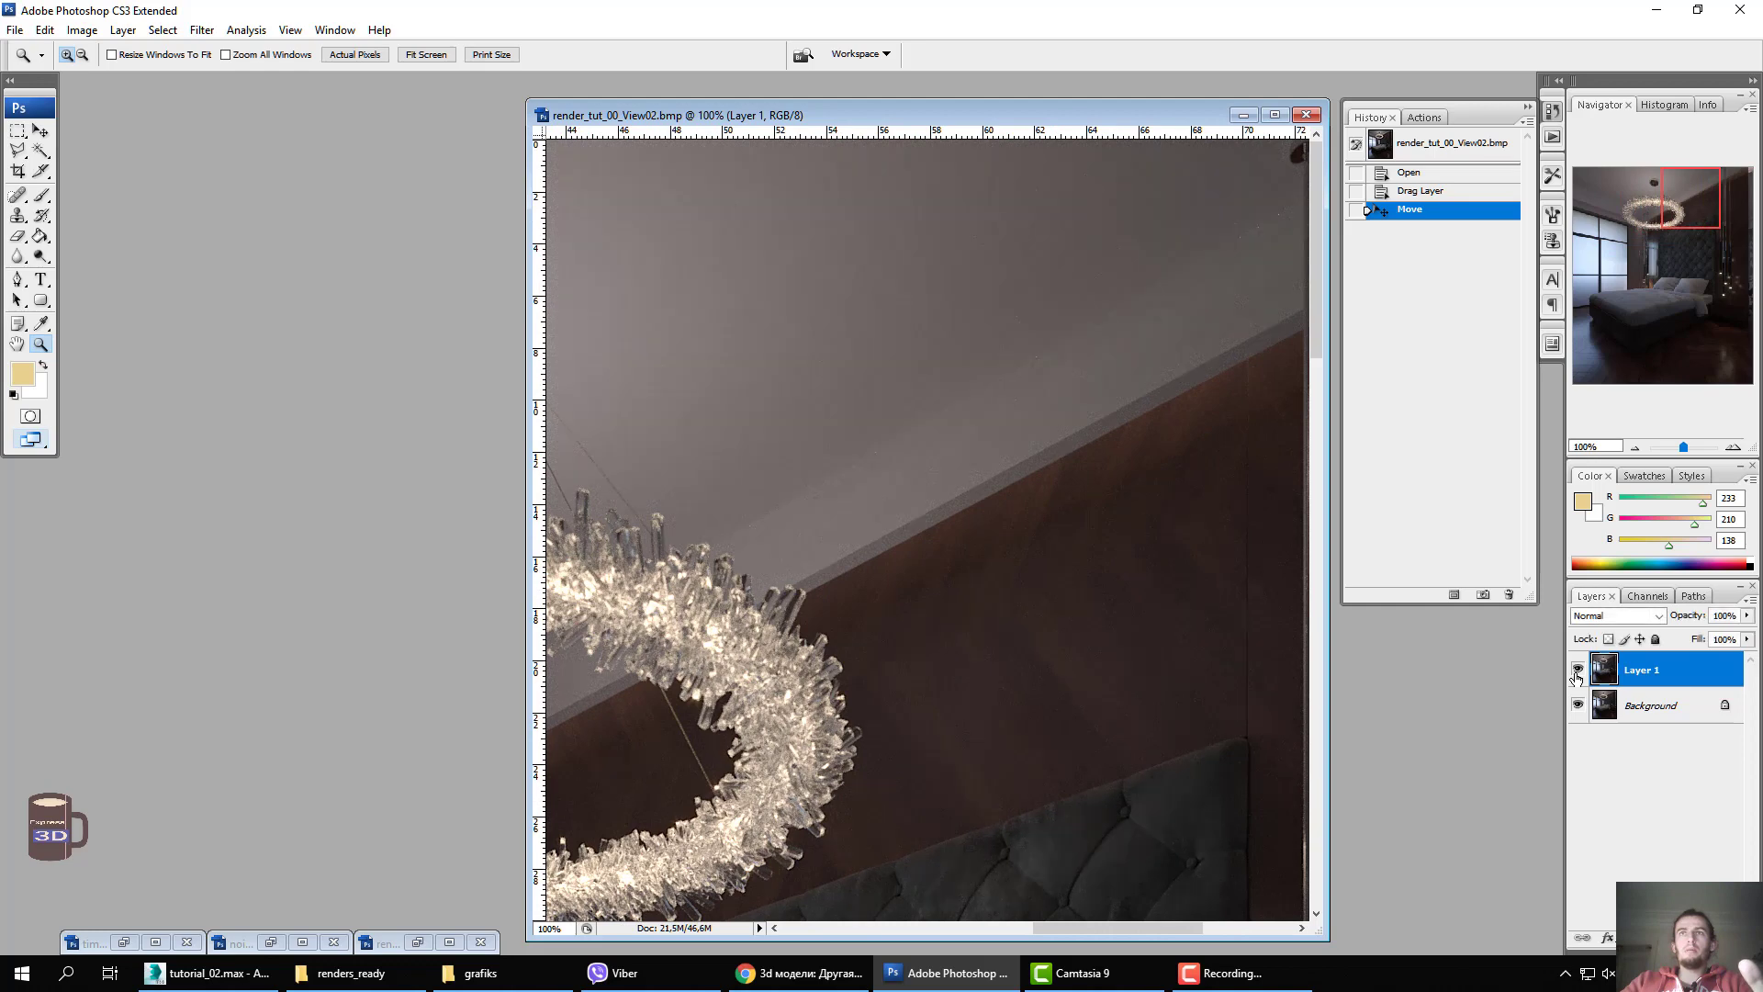
click(1577, 675)
drag(898, 177, 1362, 826)
drag(795, 267, 1063, 524)
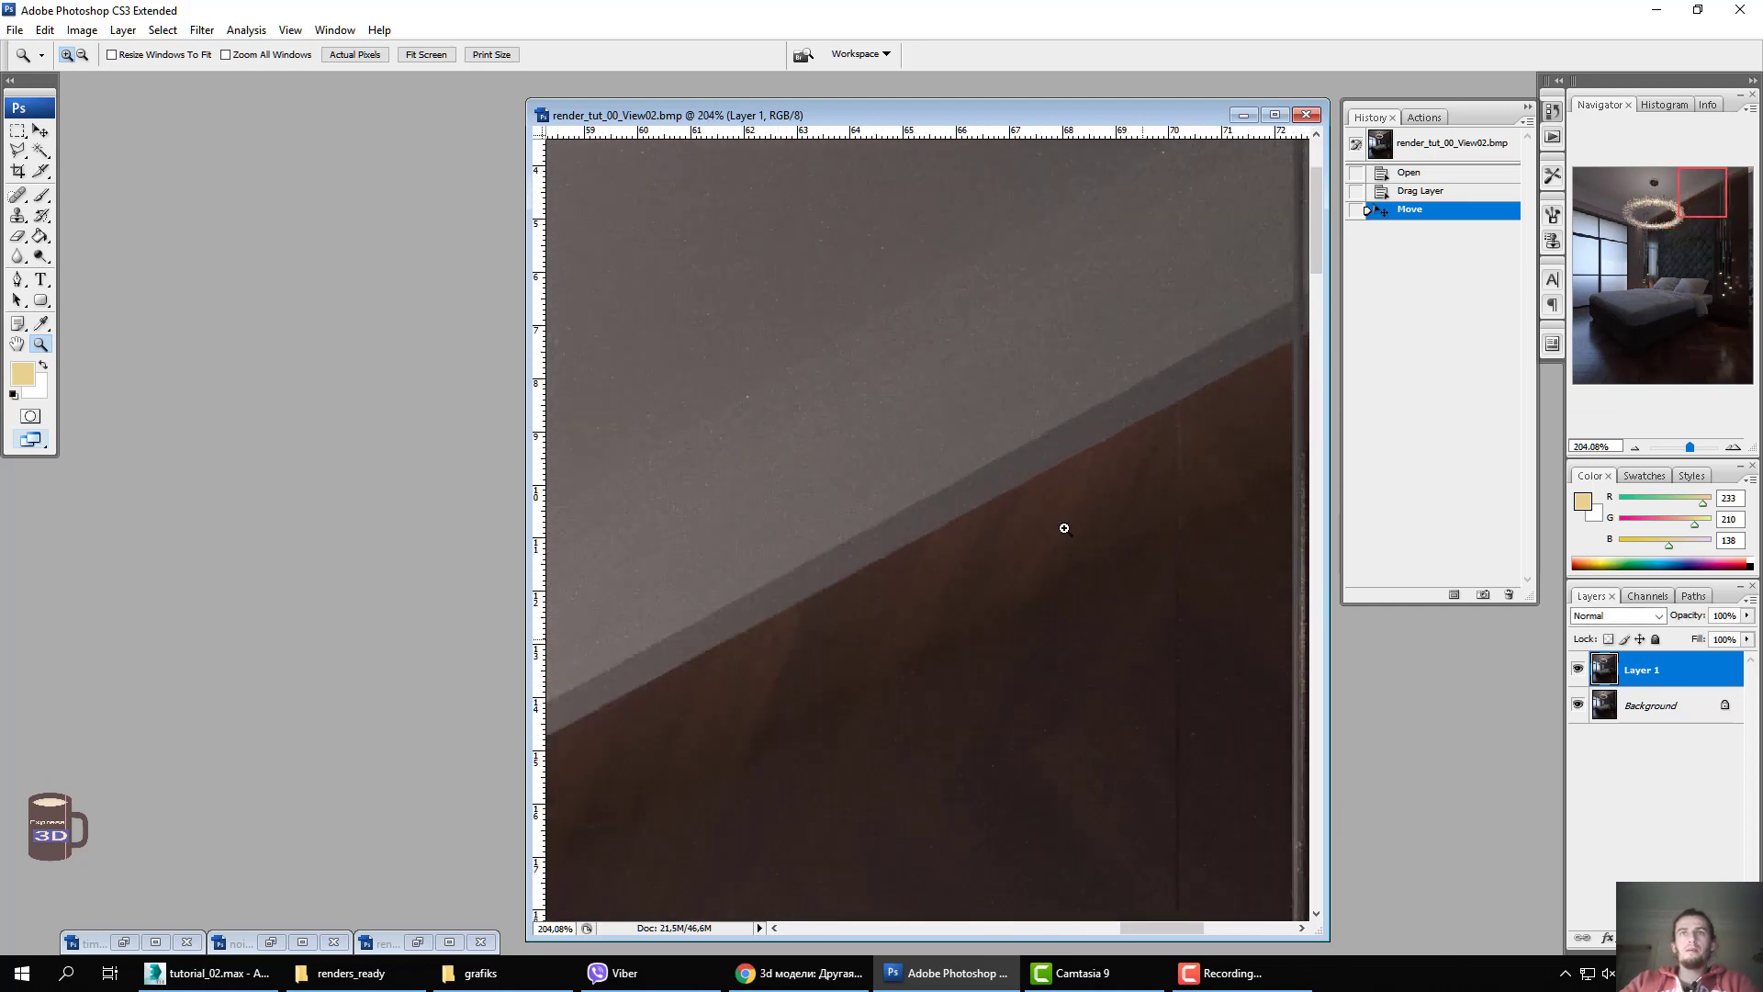
click(1577, 675)
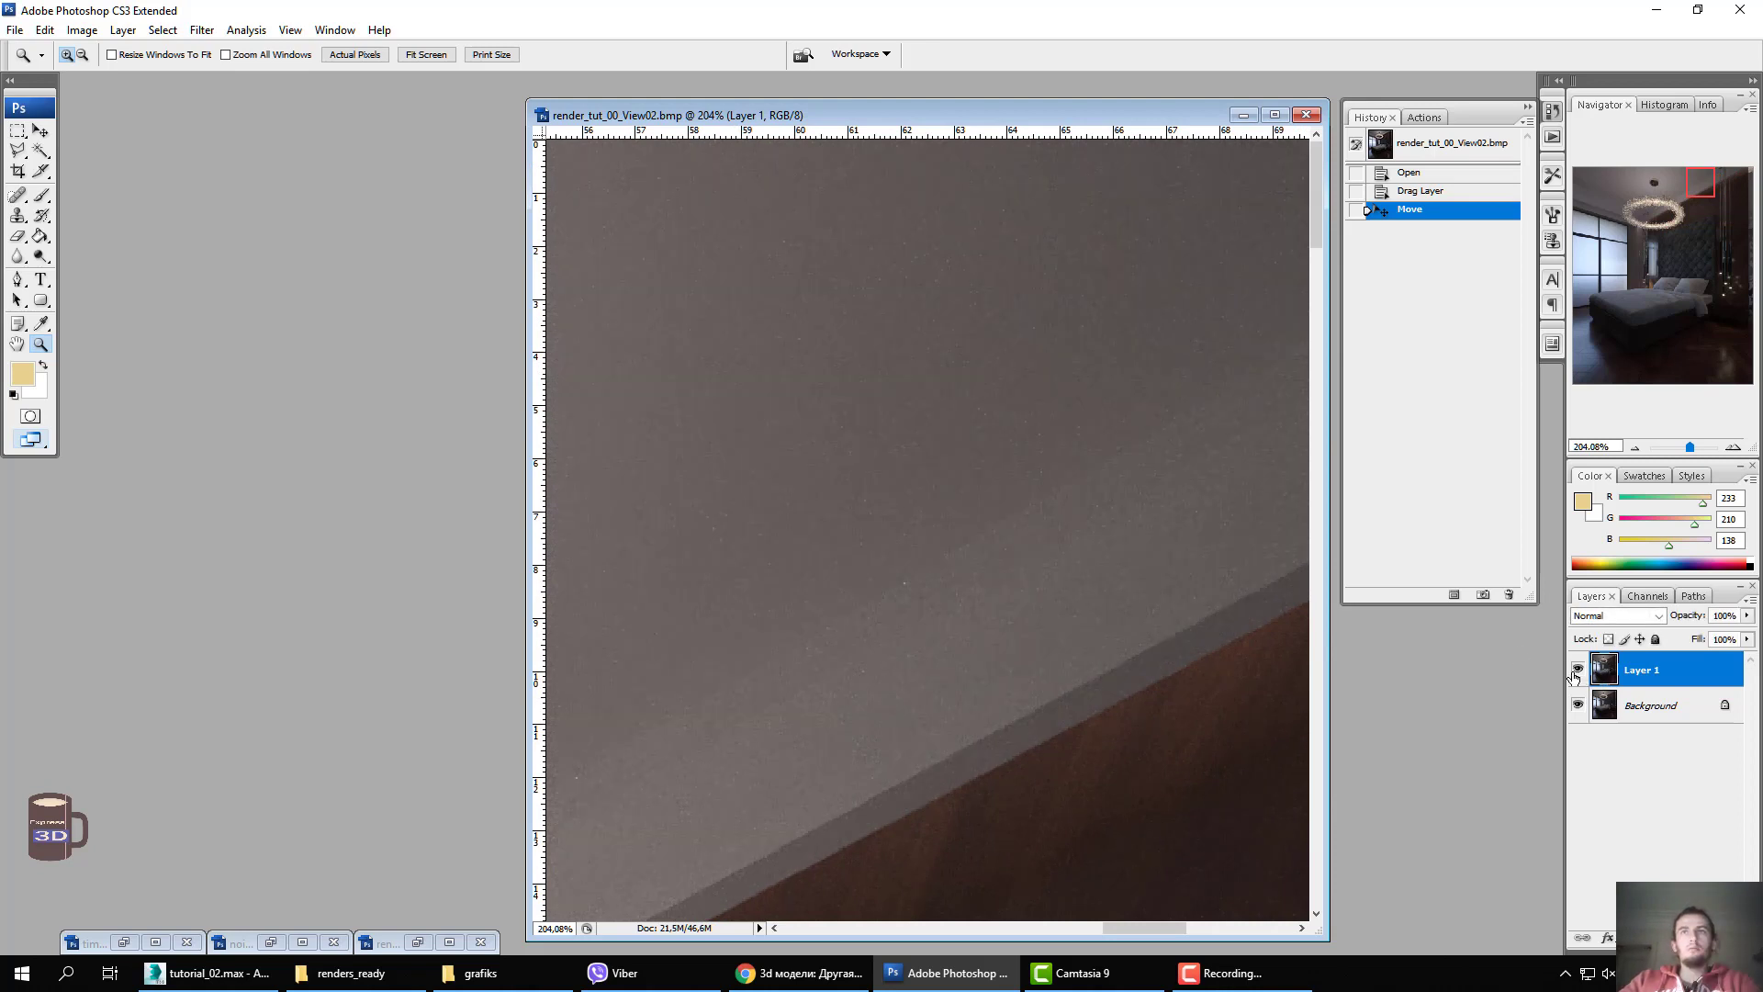
click(1576, 670)
click(1014, 530)
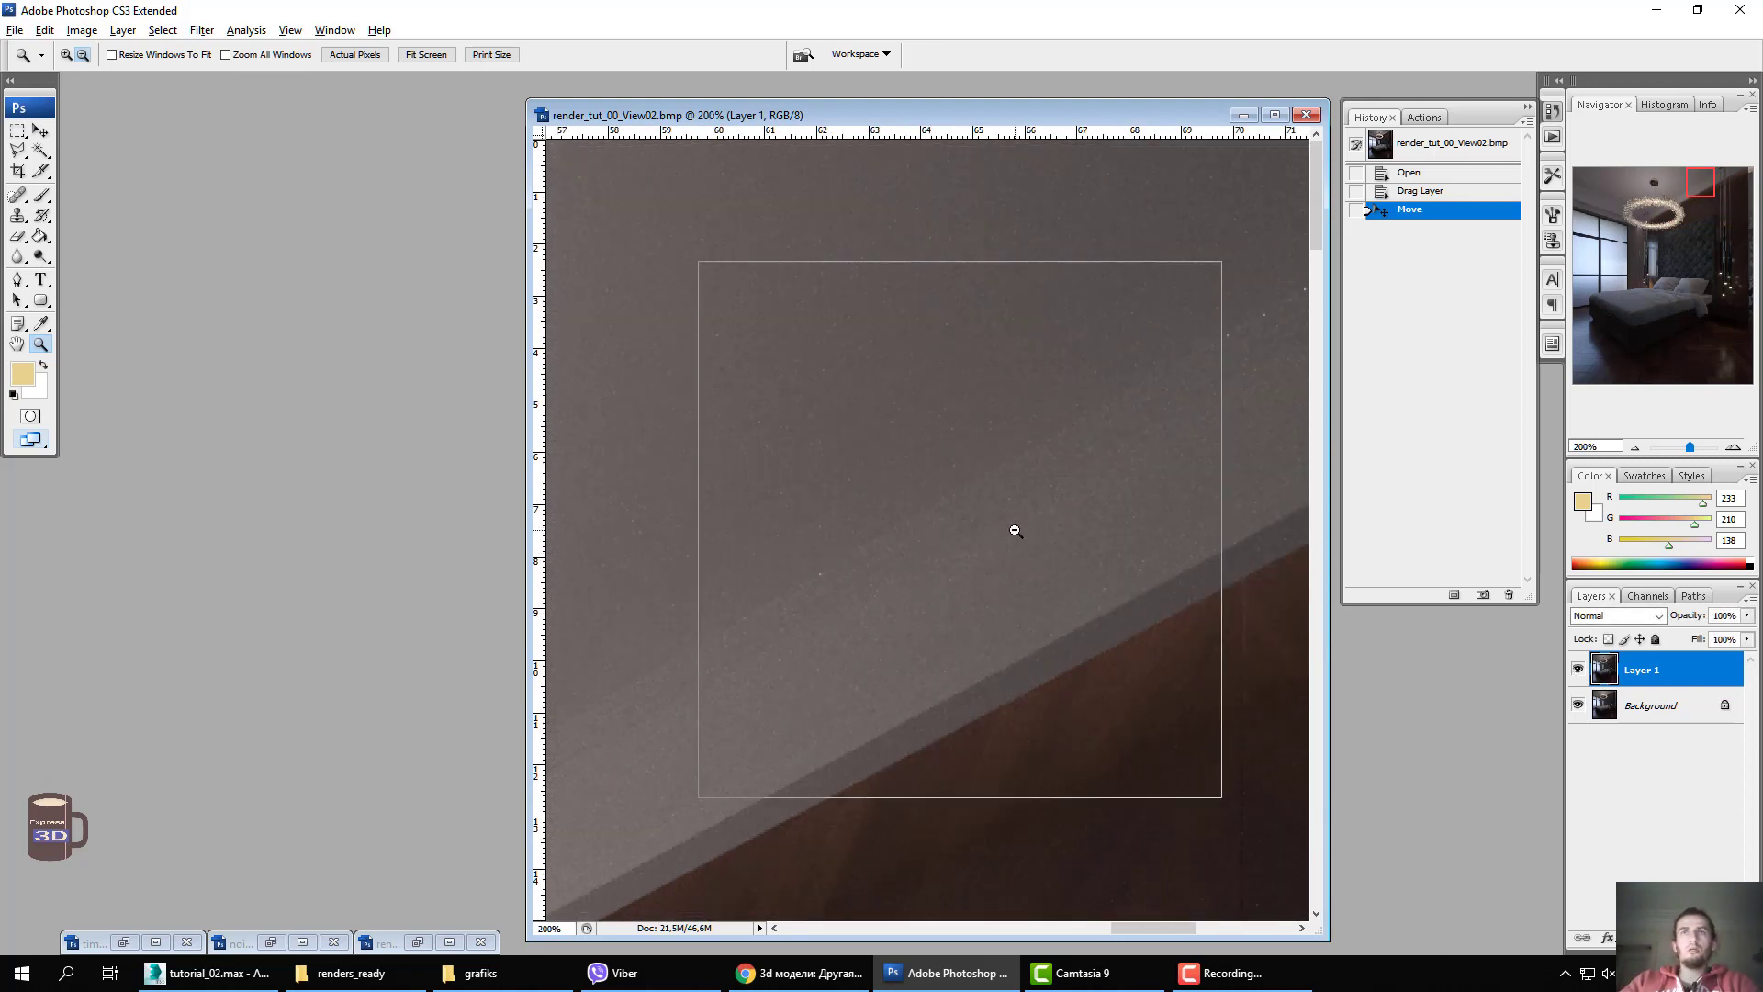
click(1015, 531)
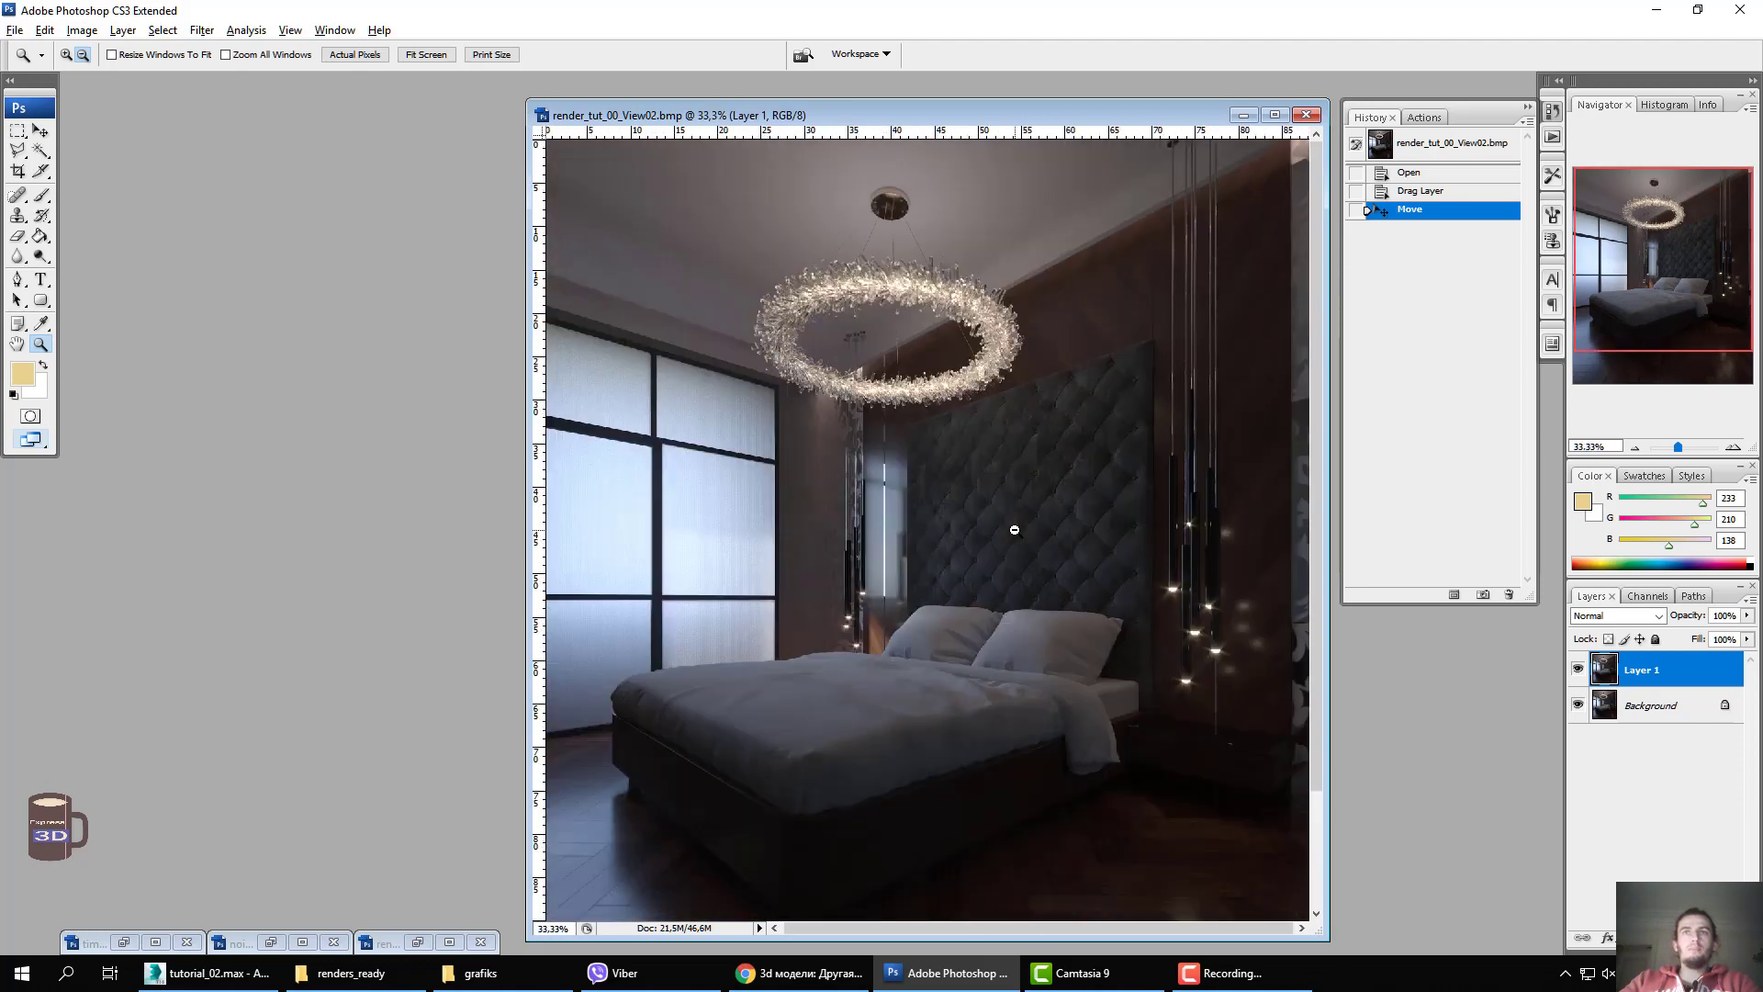
click(767, 680)
Open the View03 render and the View03 cast-shadows IES render in Photoshop.
click(372, 971)
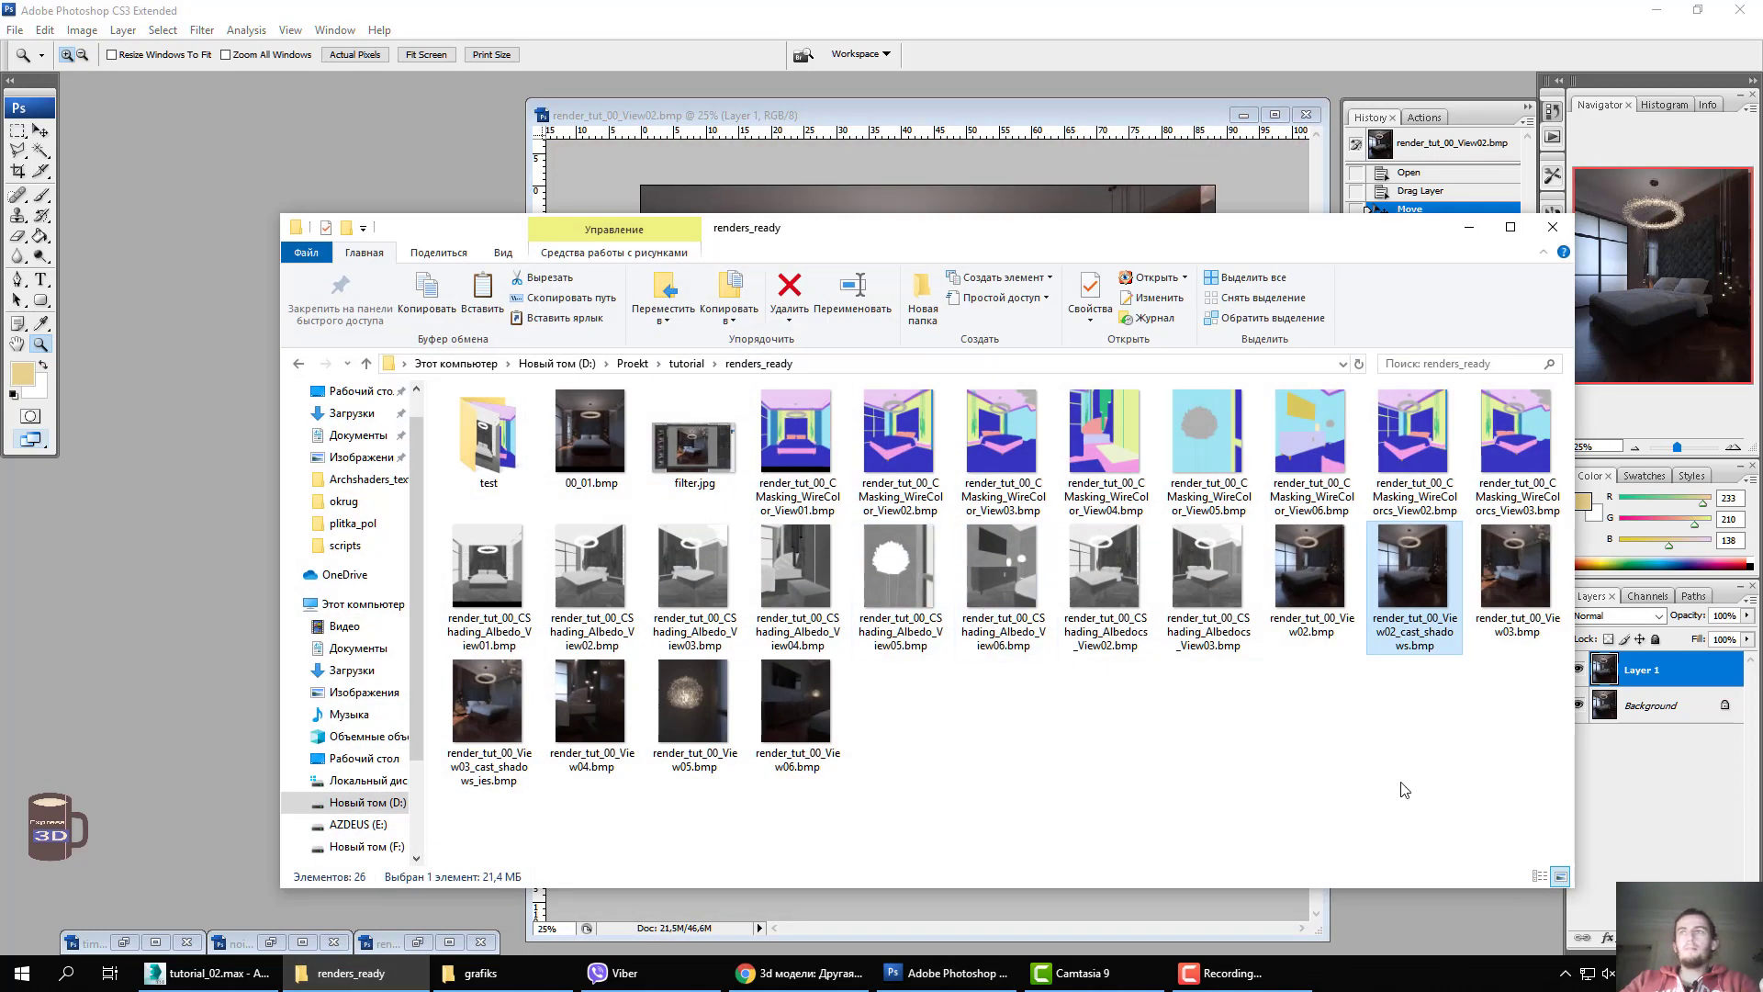
drag(1516, 579, 225, 659)
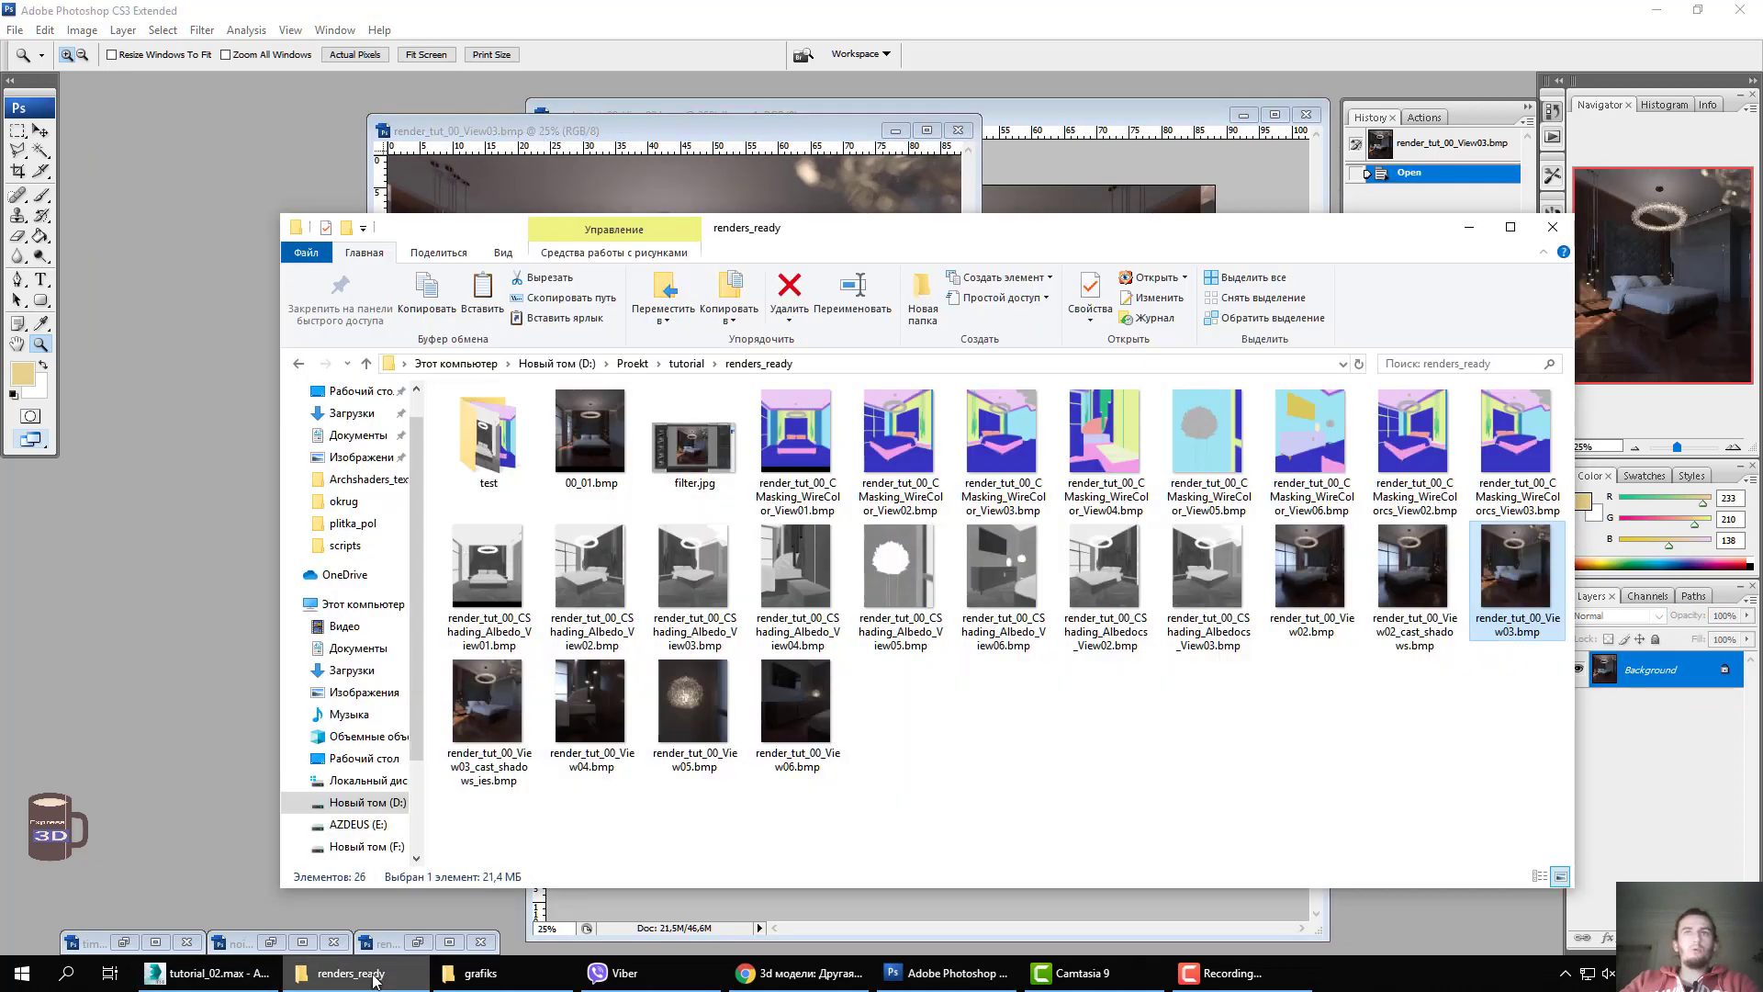
click(379, 975)
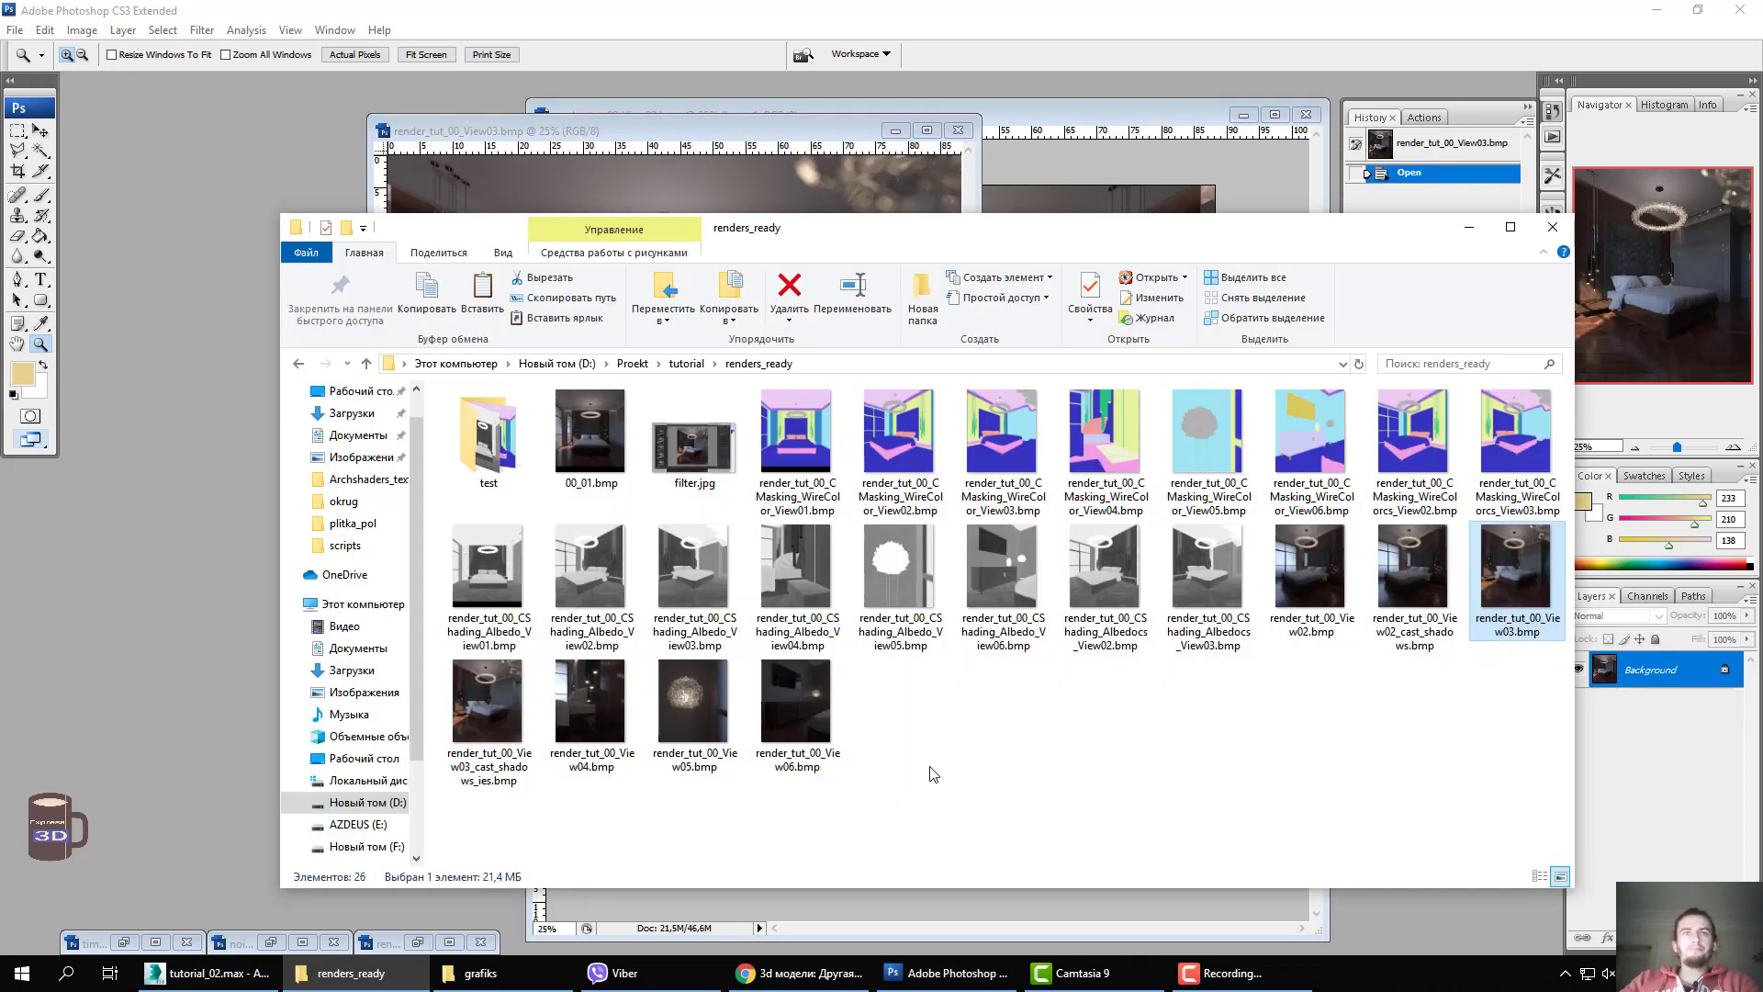
drag(517, 735, 204, 730)
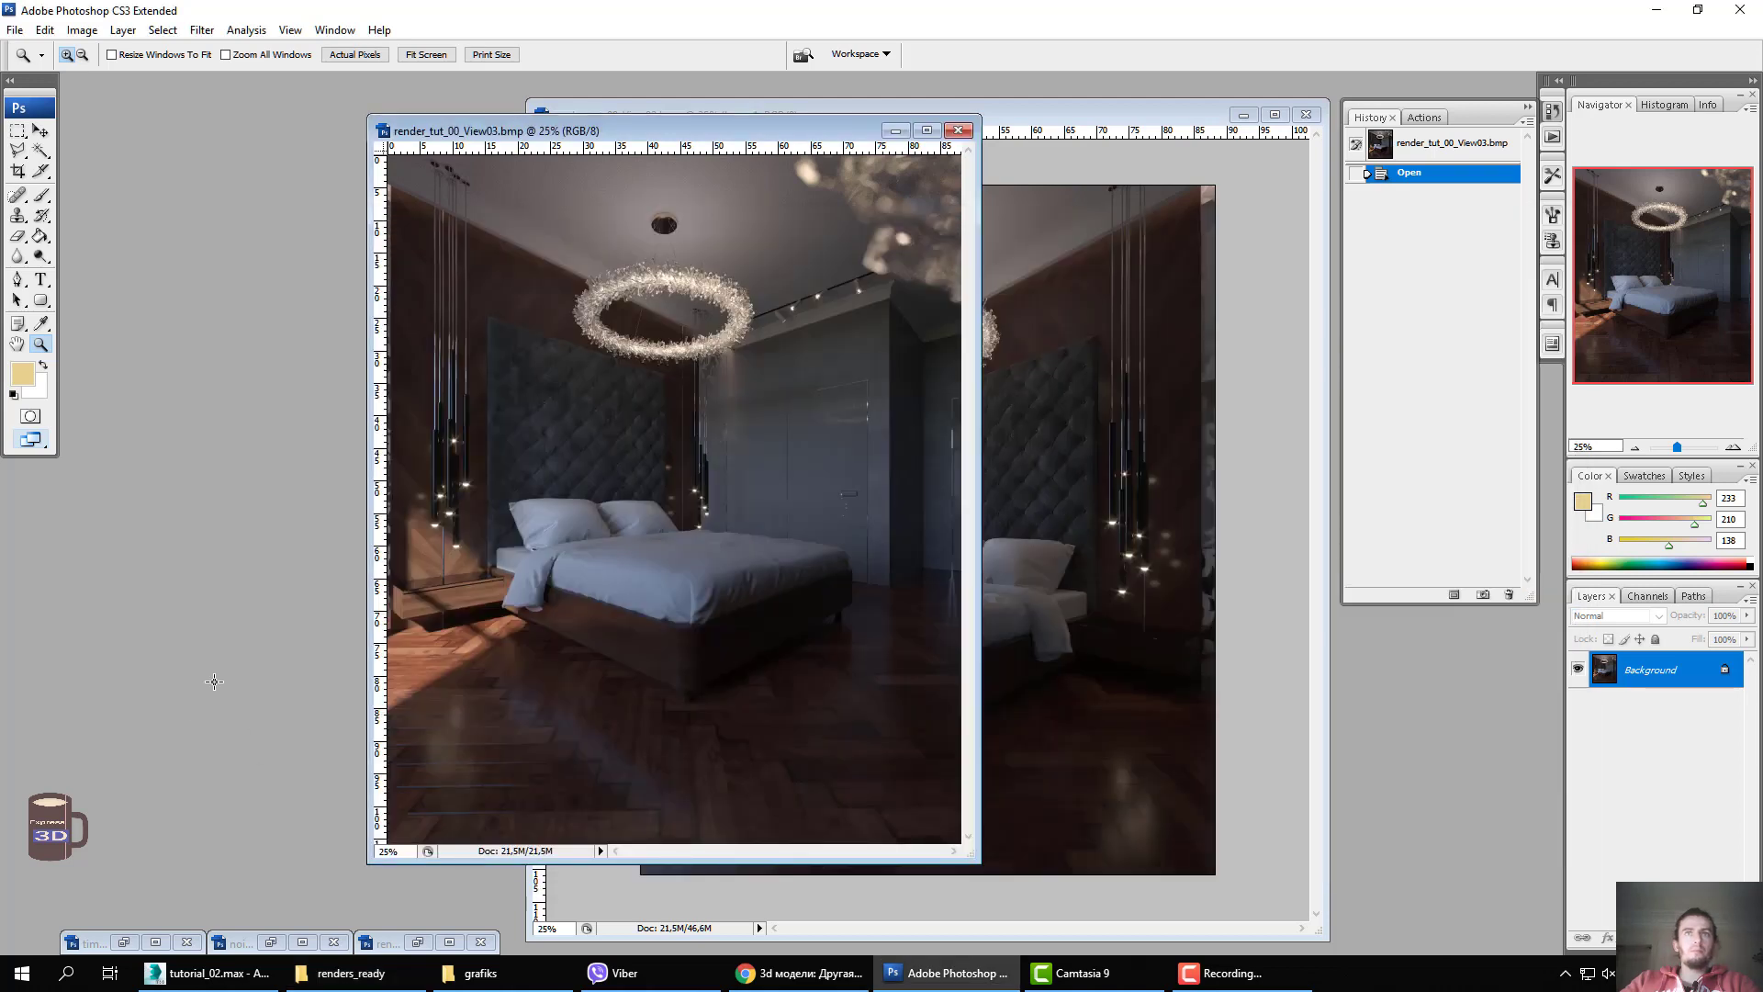
drag(501, 129, 407, 146)
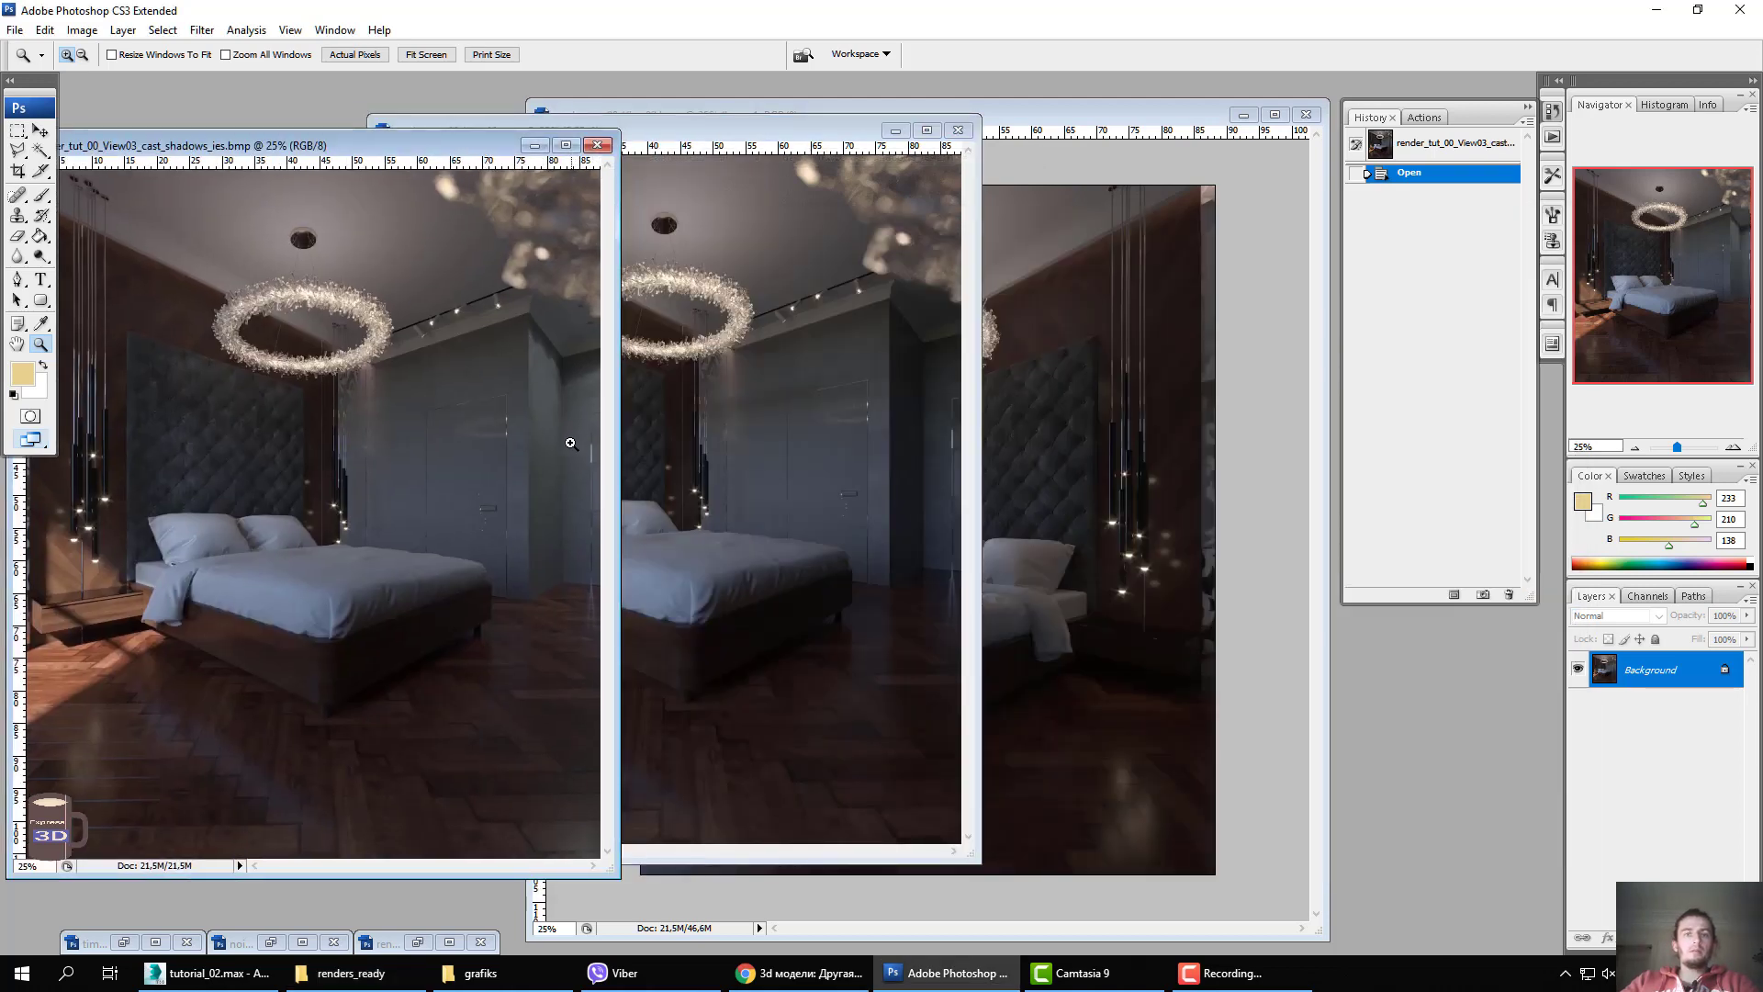
Stack the cast-shadows IES image onto View03 as Layer 1, then hide it to compare.
key(v)
mouse_move(570, 444)
mouse_down()
mouse_move(777, 471)
mouse_move(768, 374)
mouse_move(744, 342)
mouse_up()
click(263, 137)
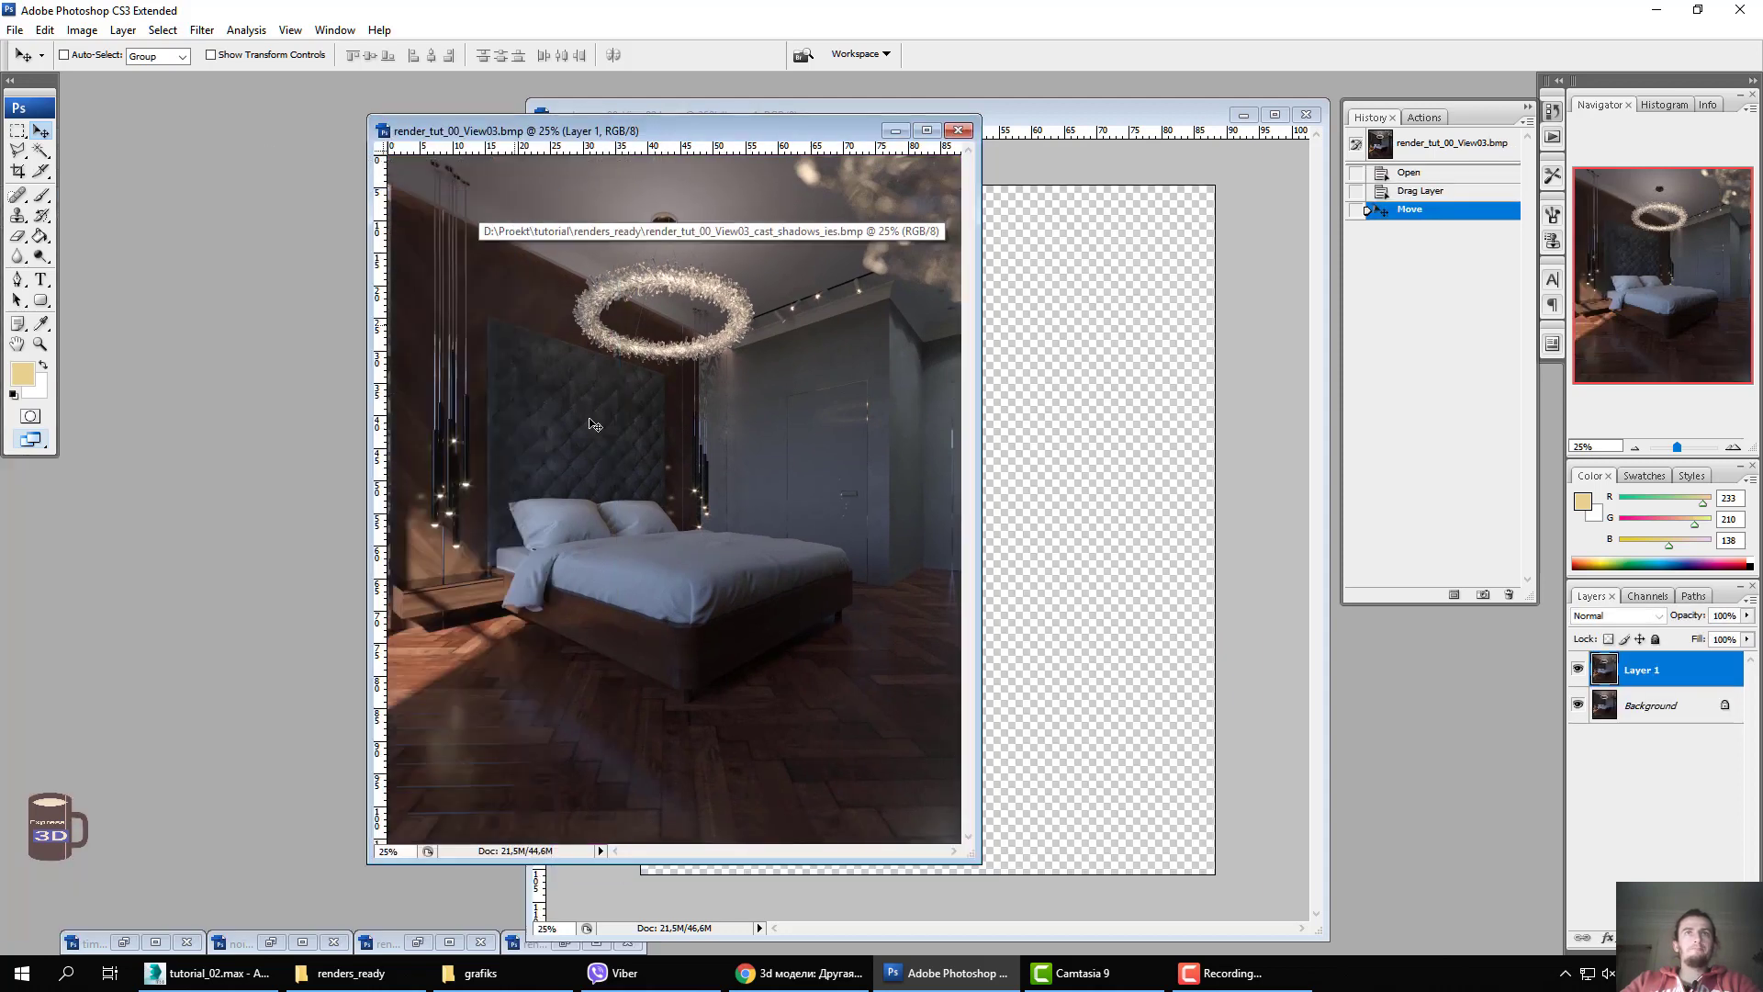
click(549, 145)
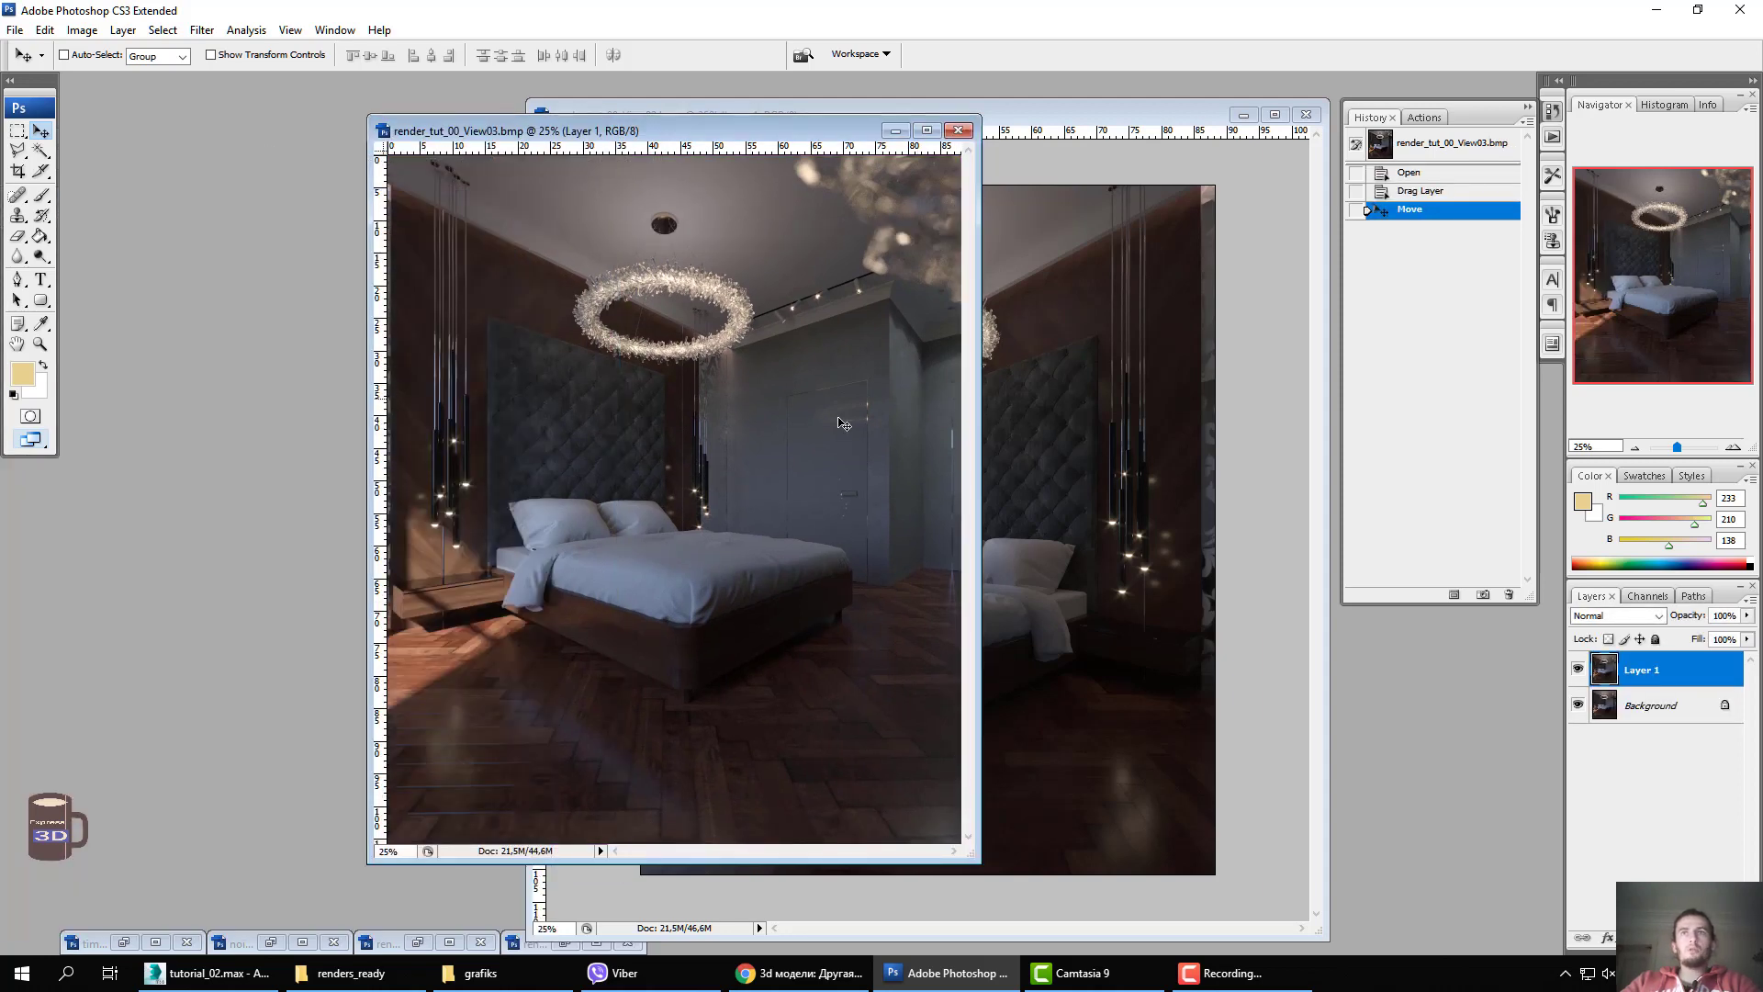
click(1578, 670)
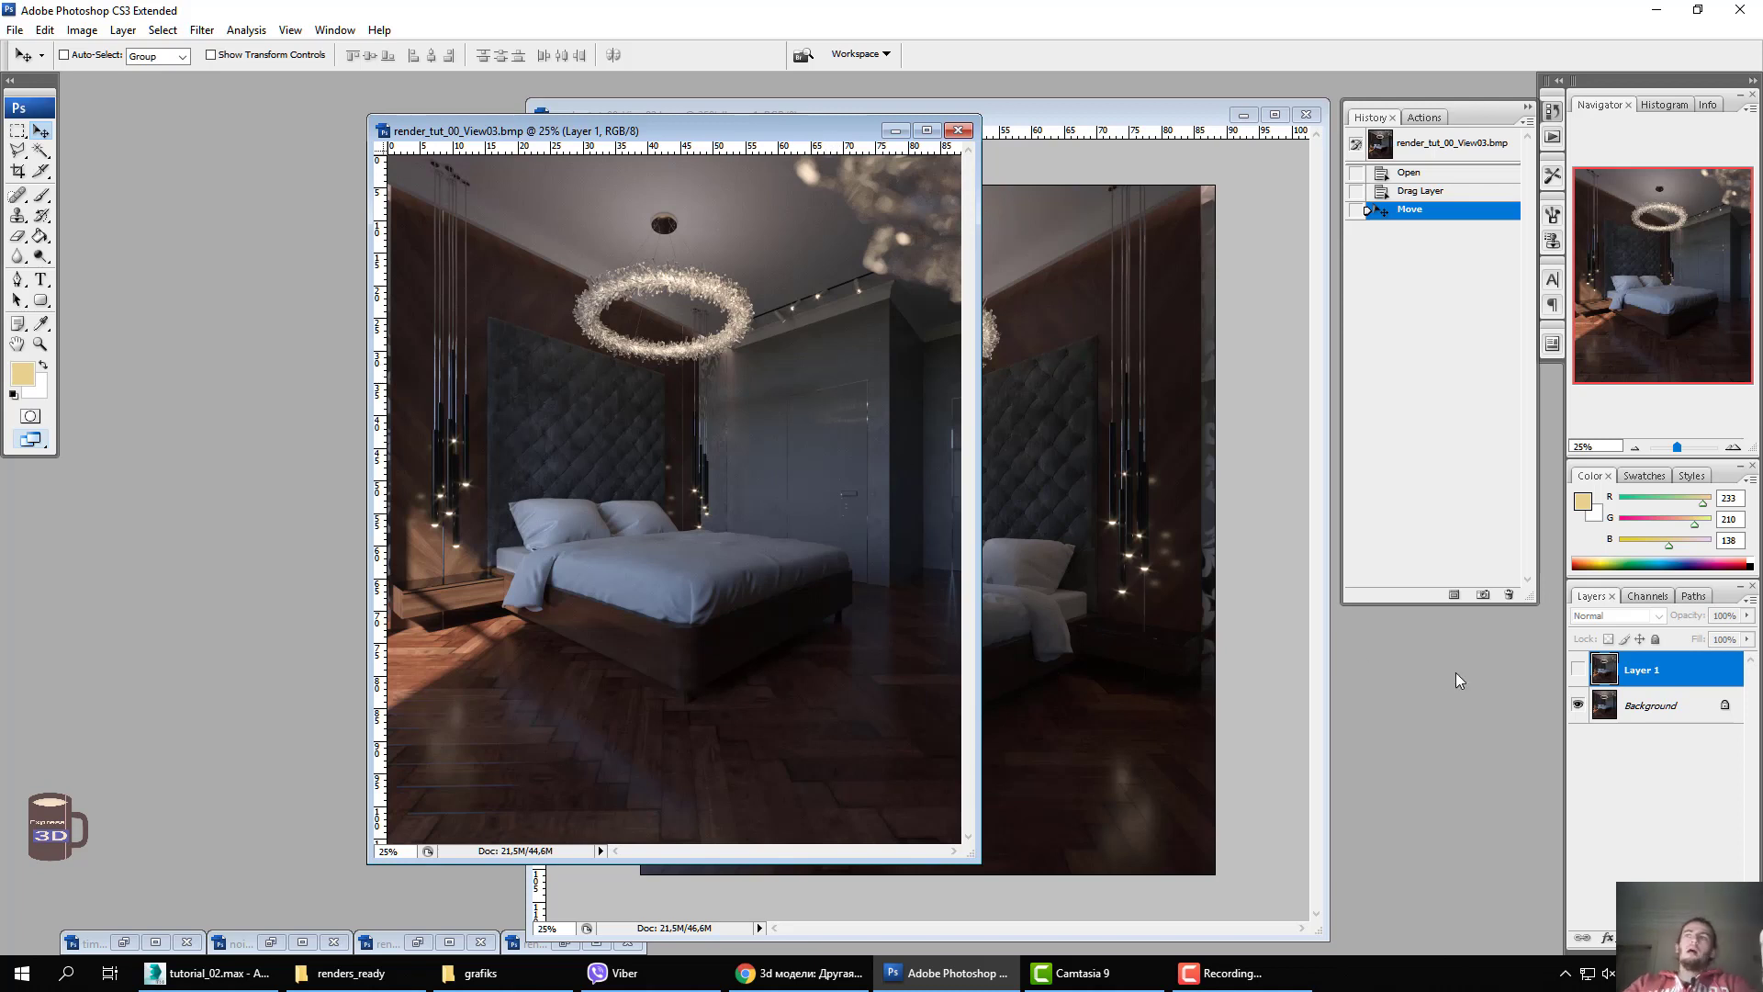
click(1577, 670)
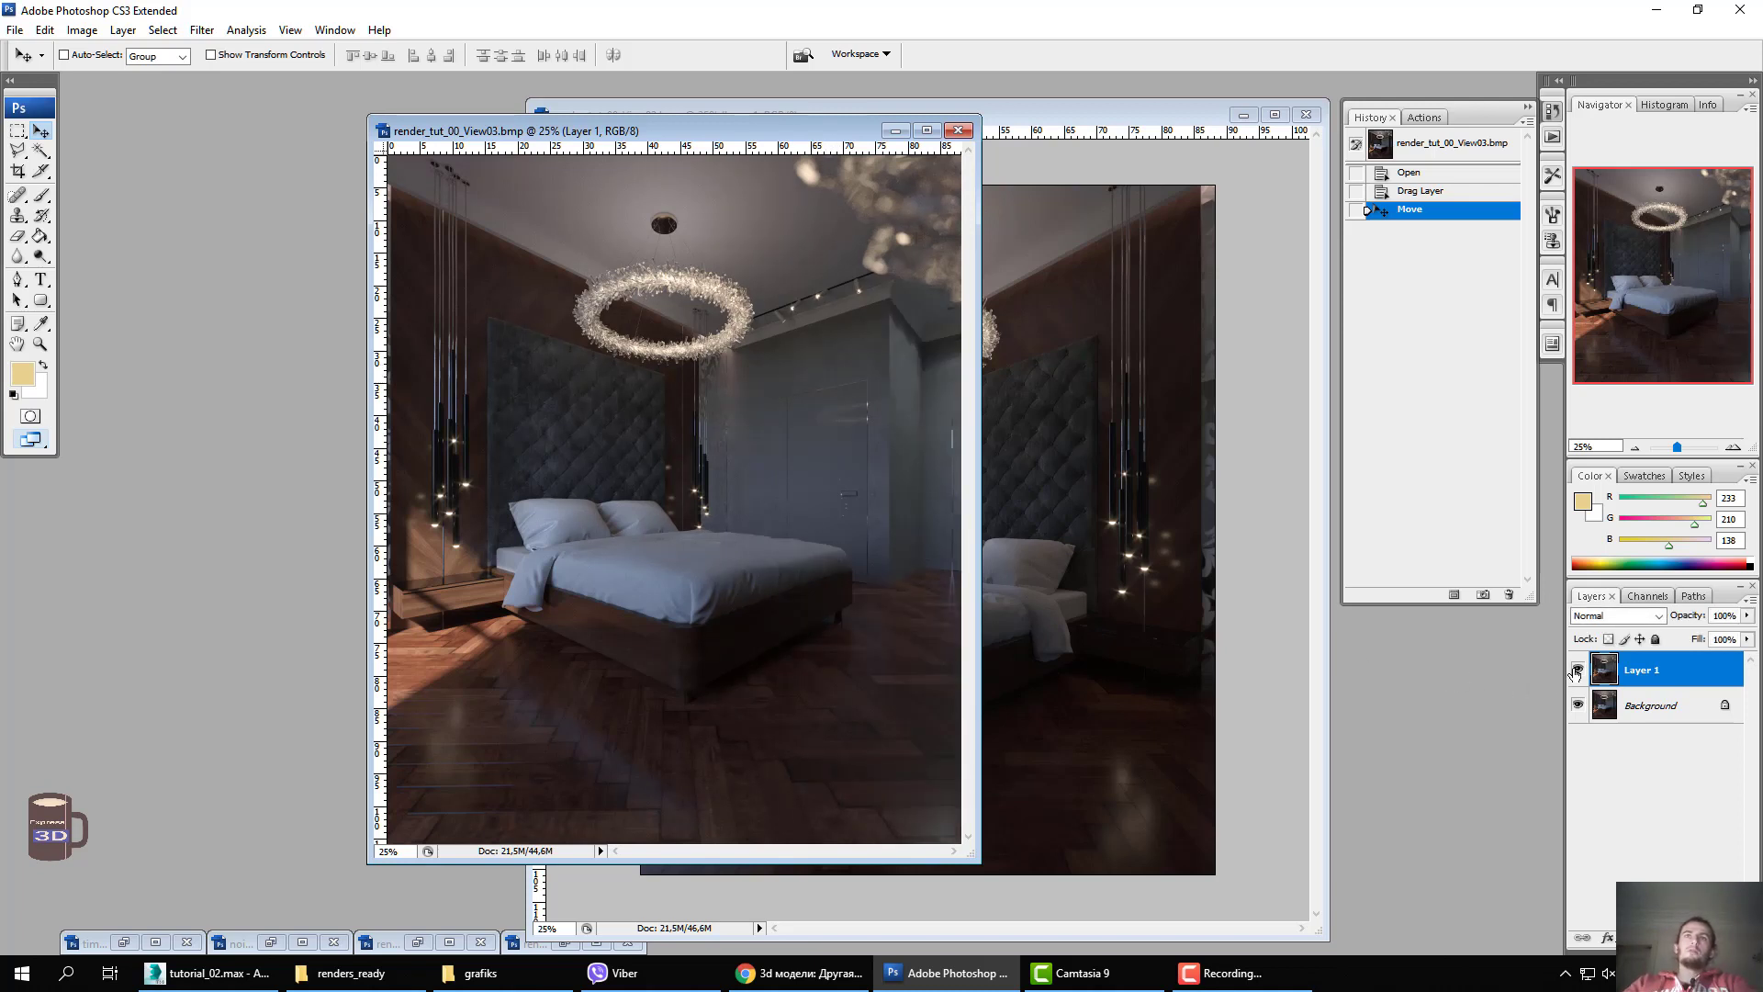
click(1577, 671)
click(1577, 670)
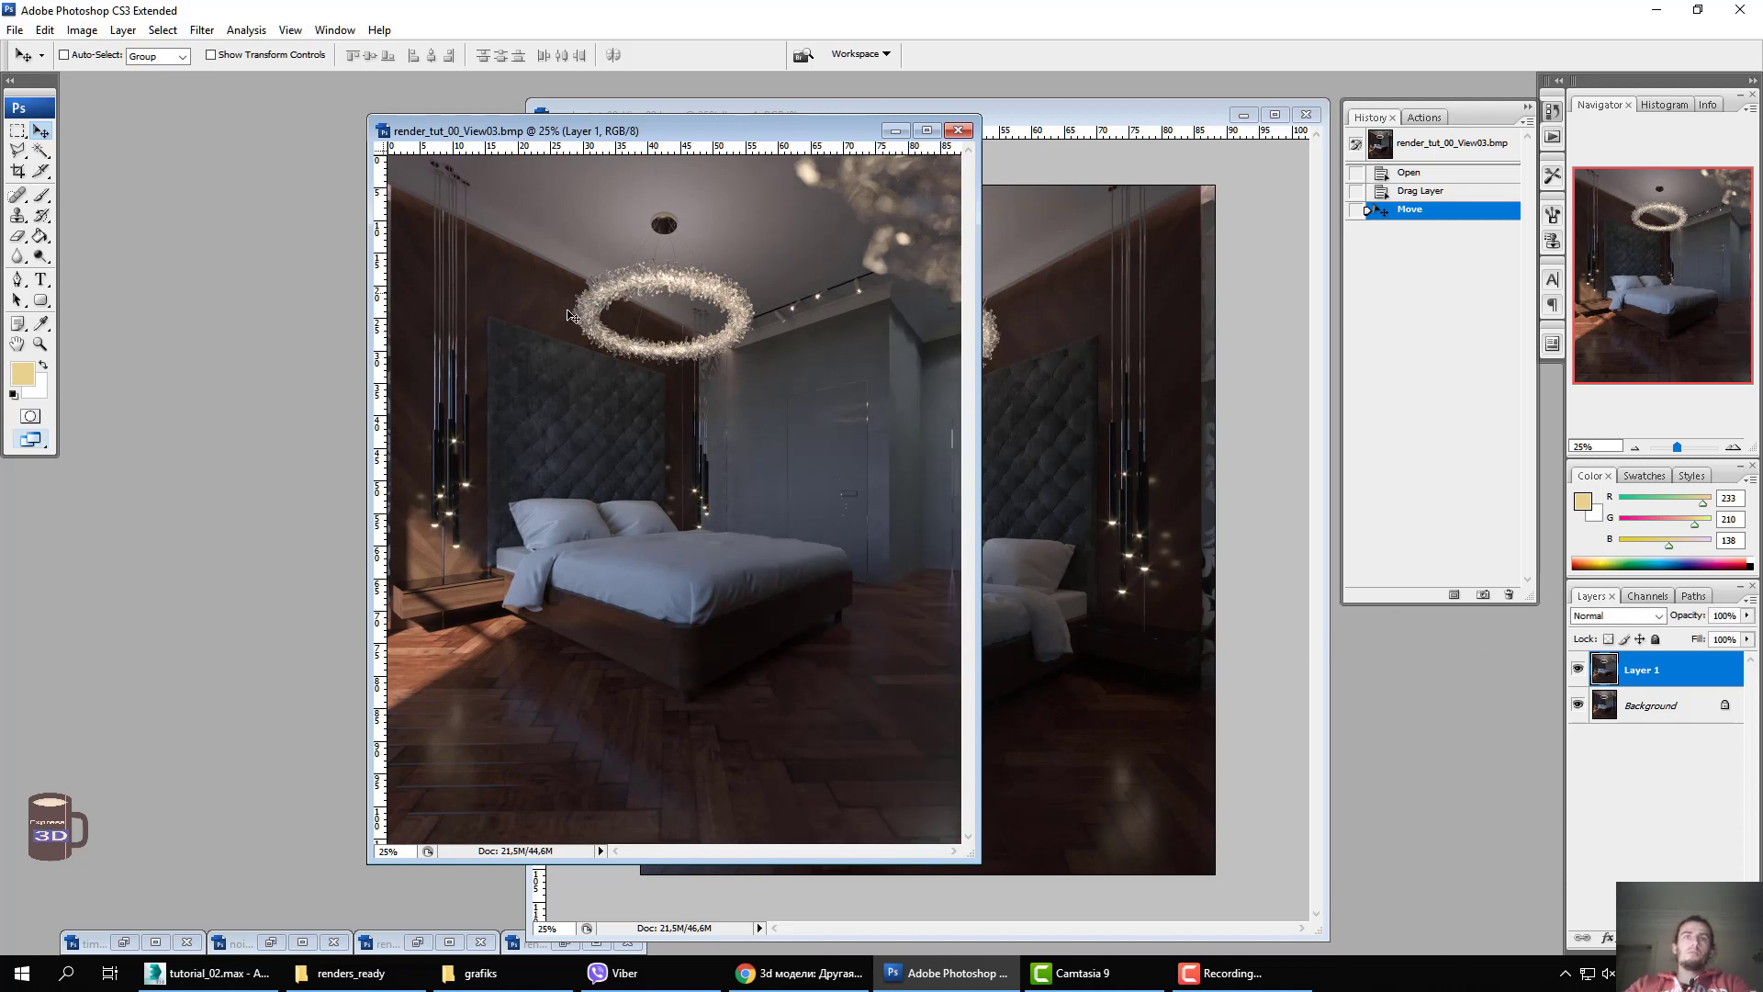
click(217, 980)
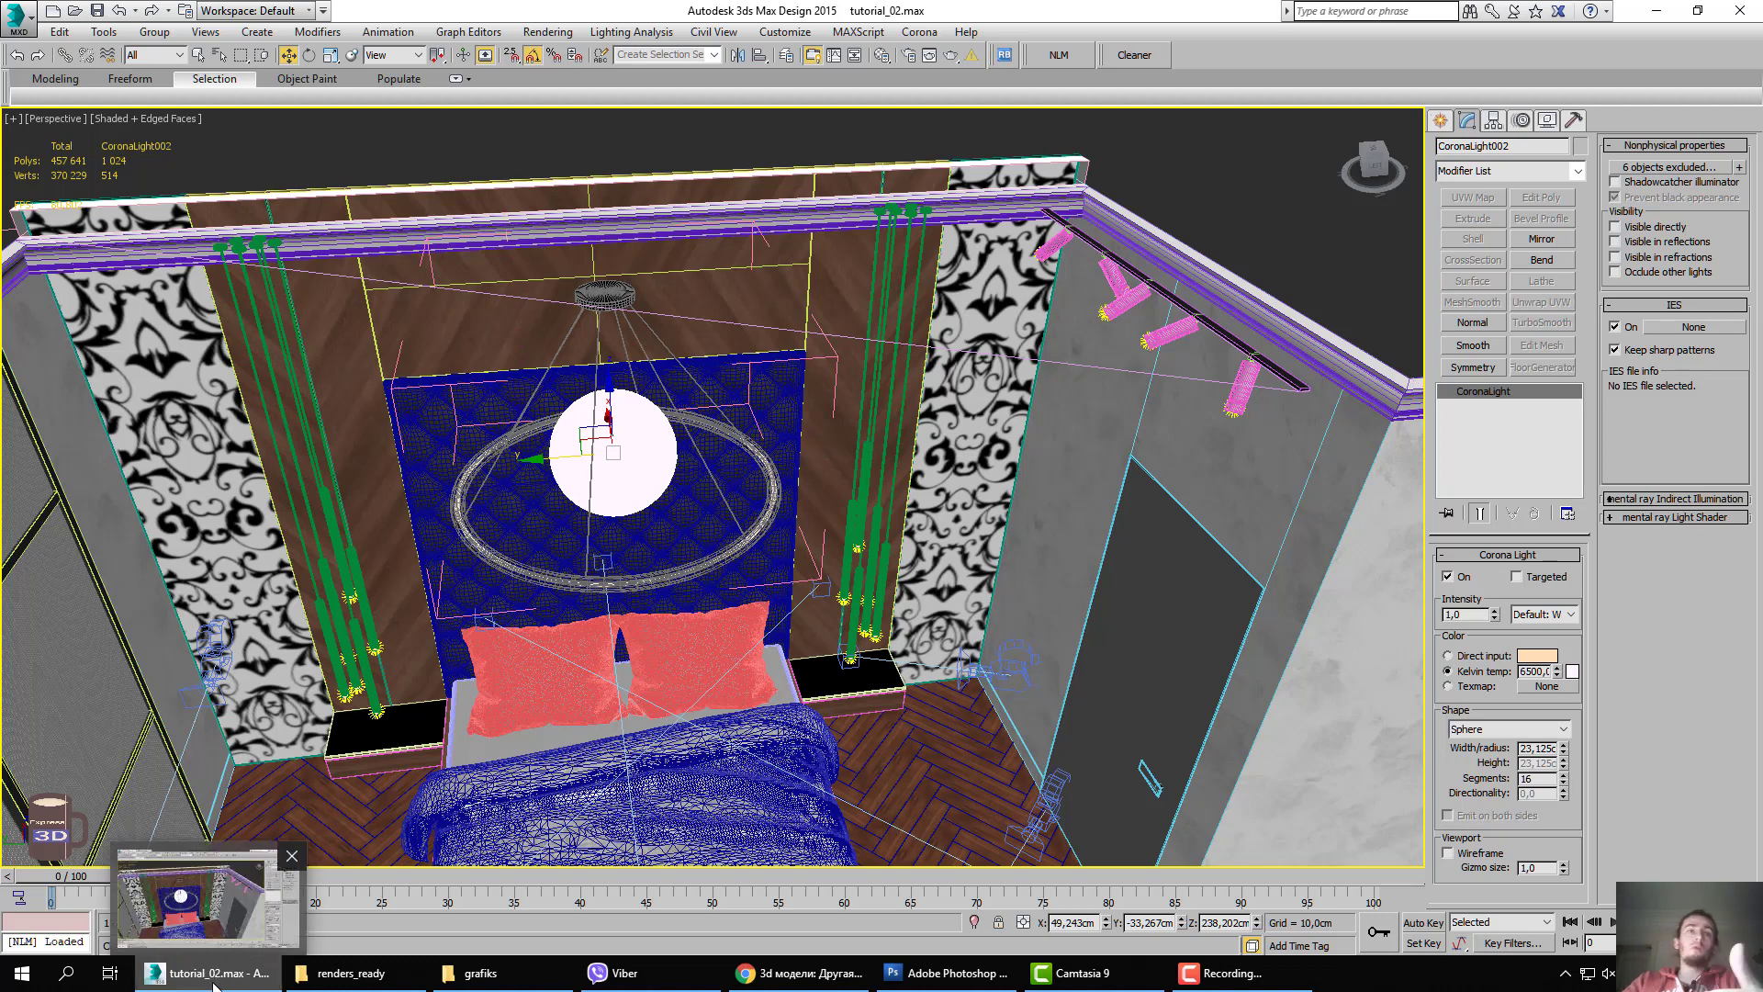
mouse_move(799, 972)
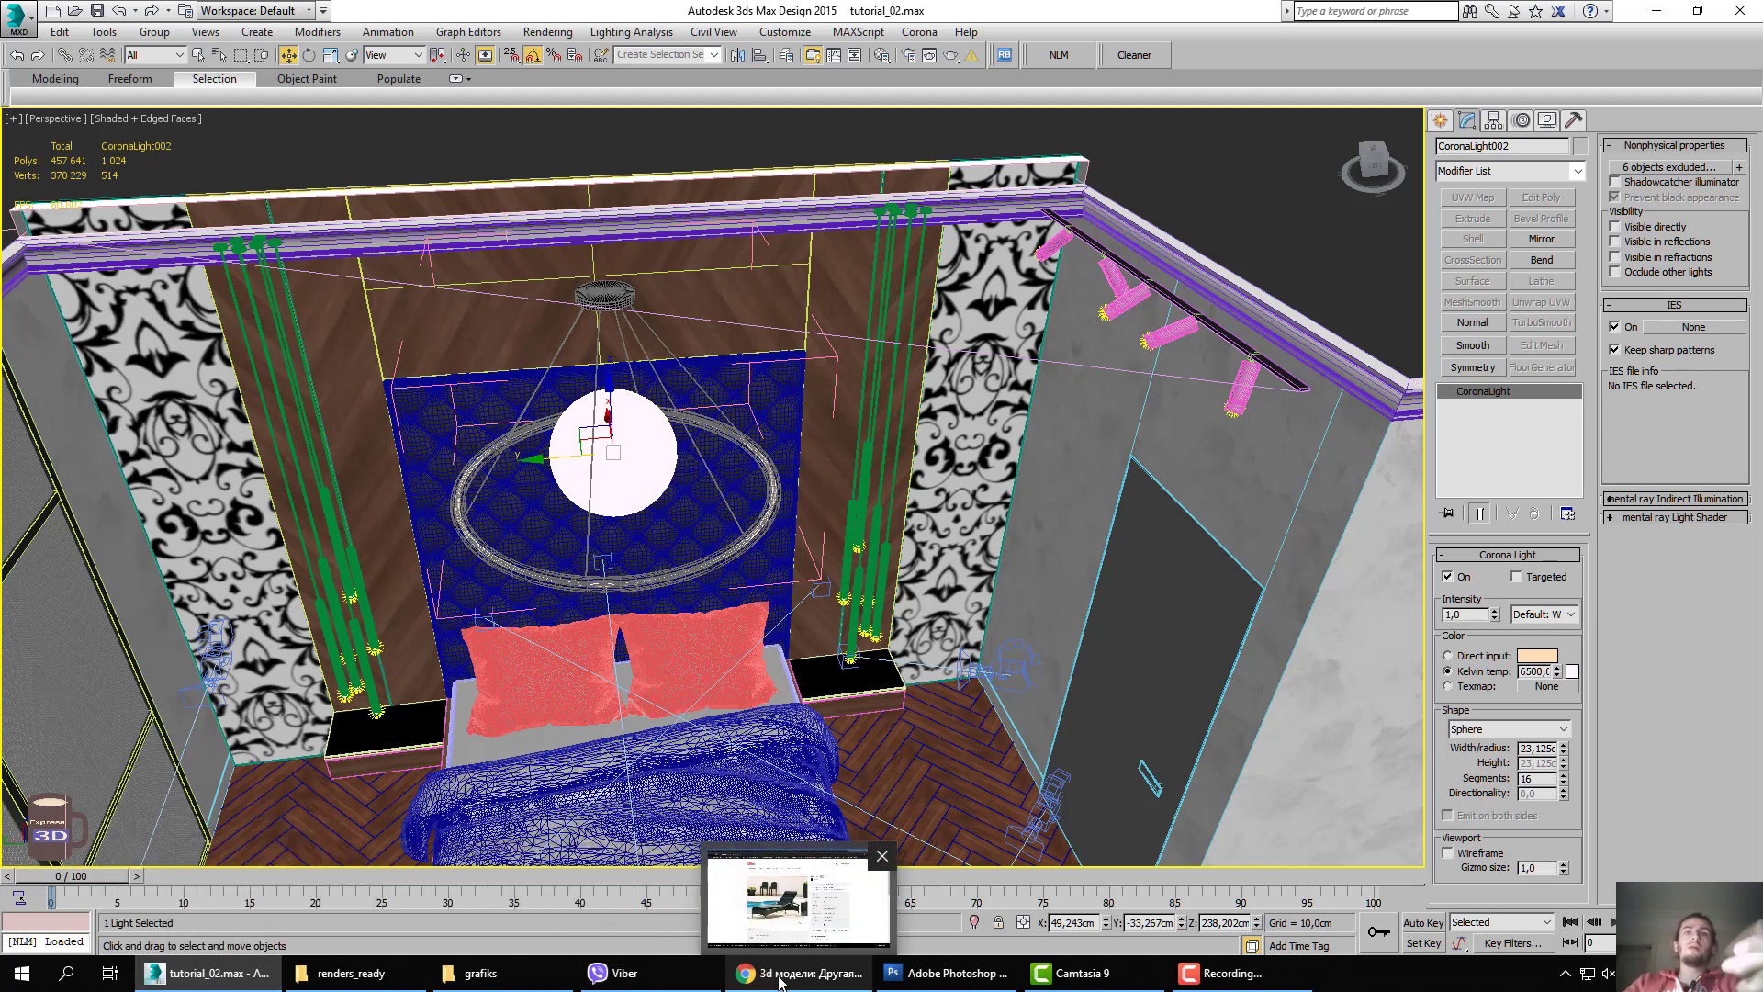
Bring the View03 document with its cast-shadows Layer 1 back to the front in Photoshop.
click(914, 975)
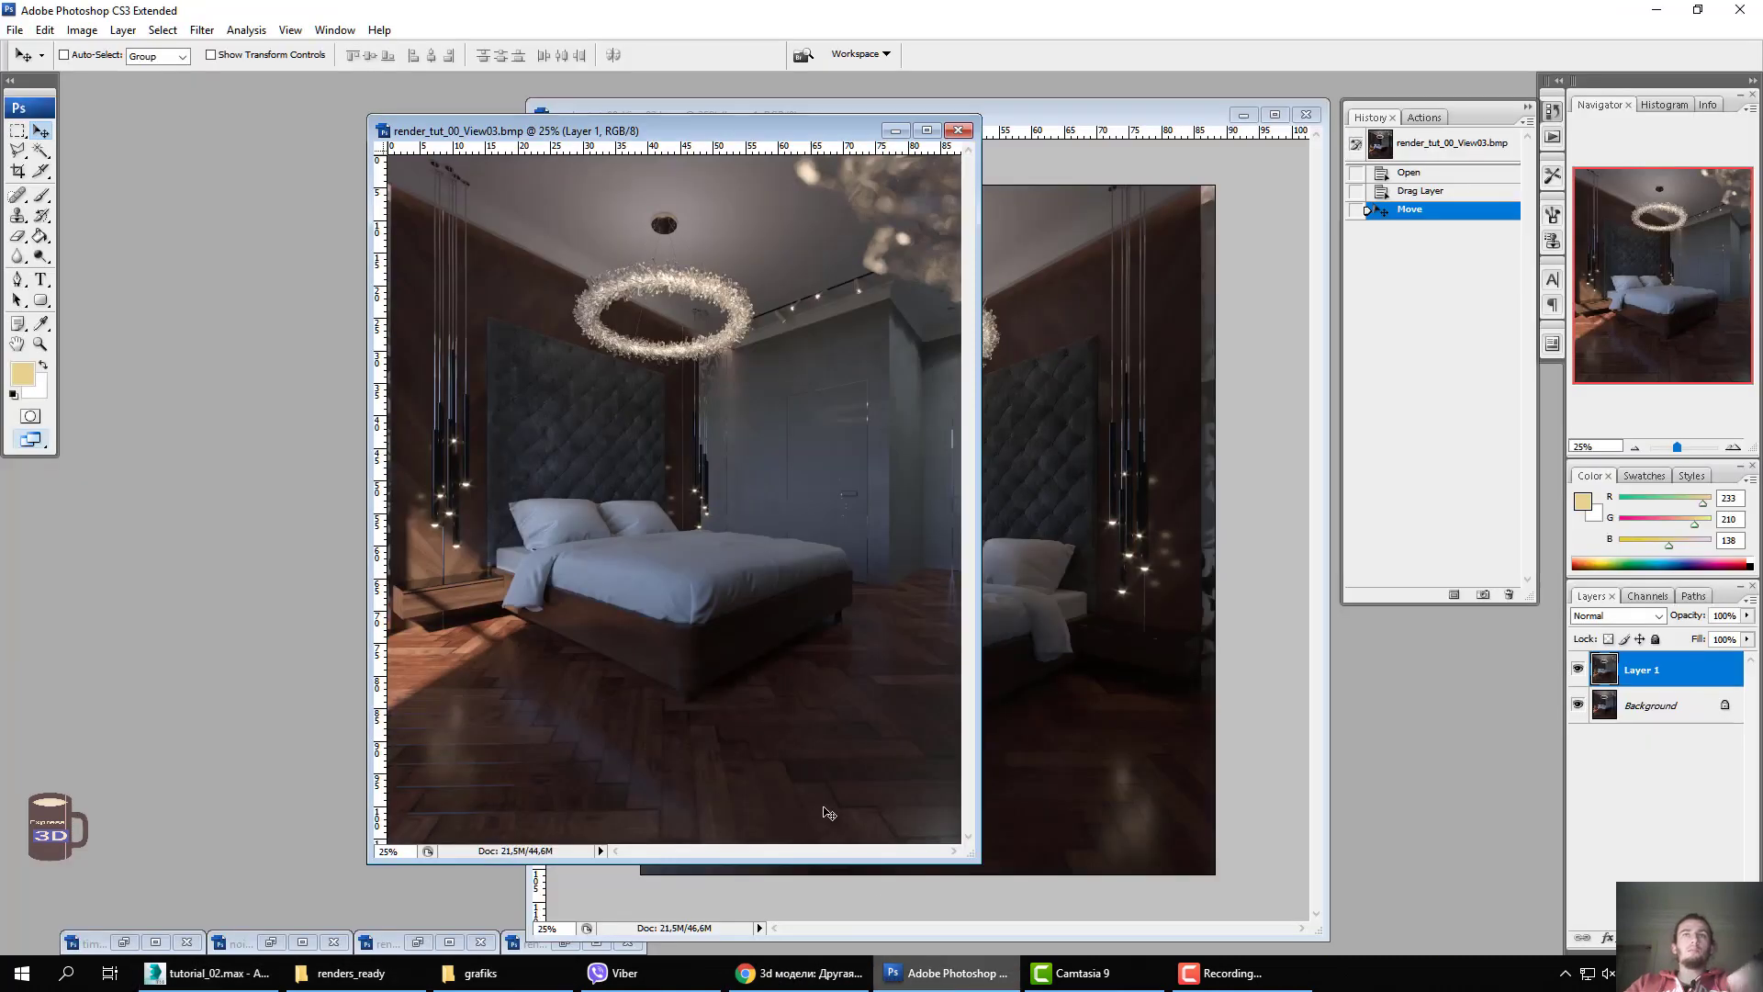
click(1579, 670)
key(z)
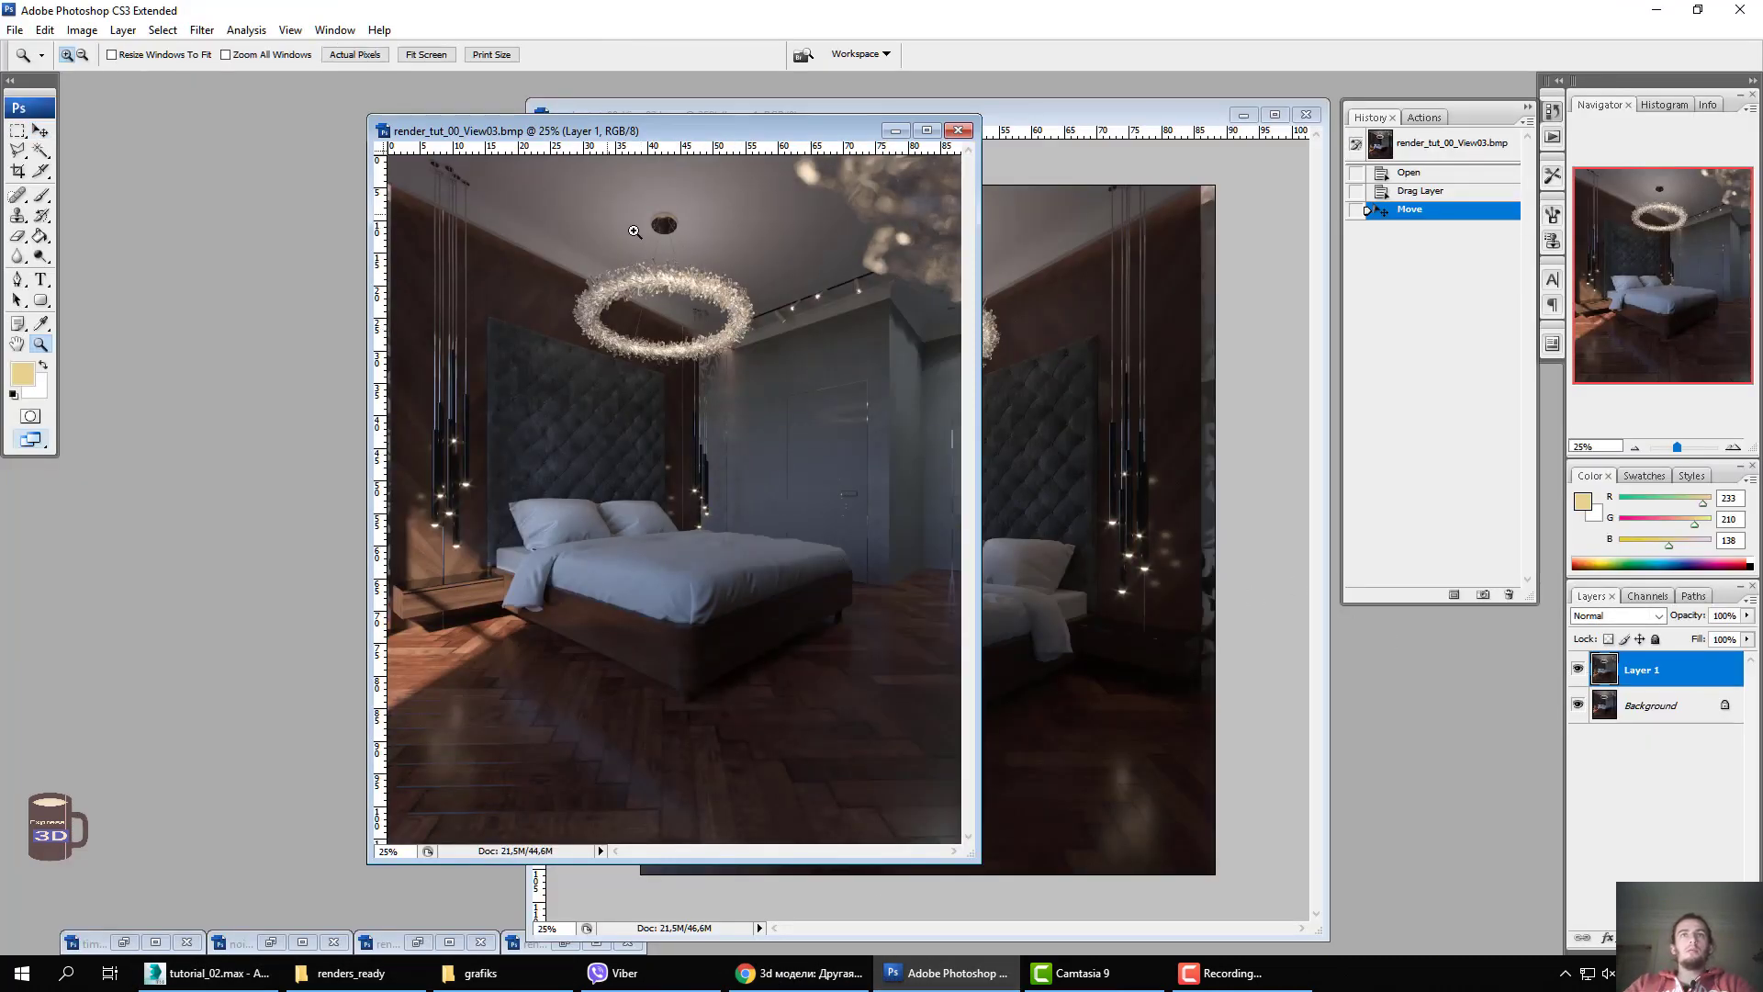
click(688, 264)
click(697, 374)
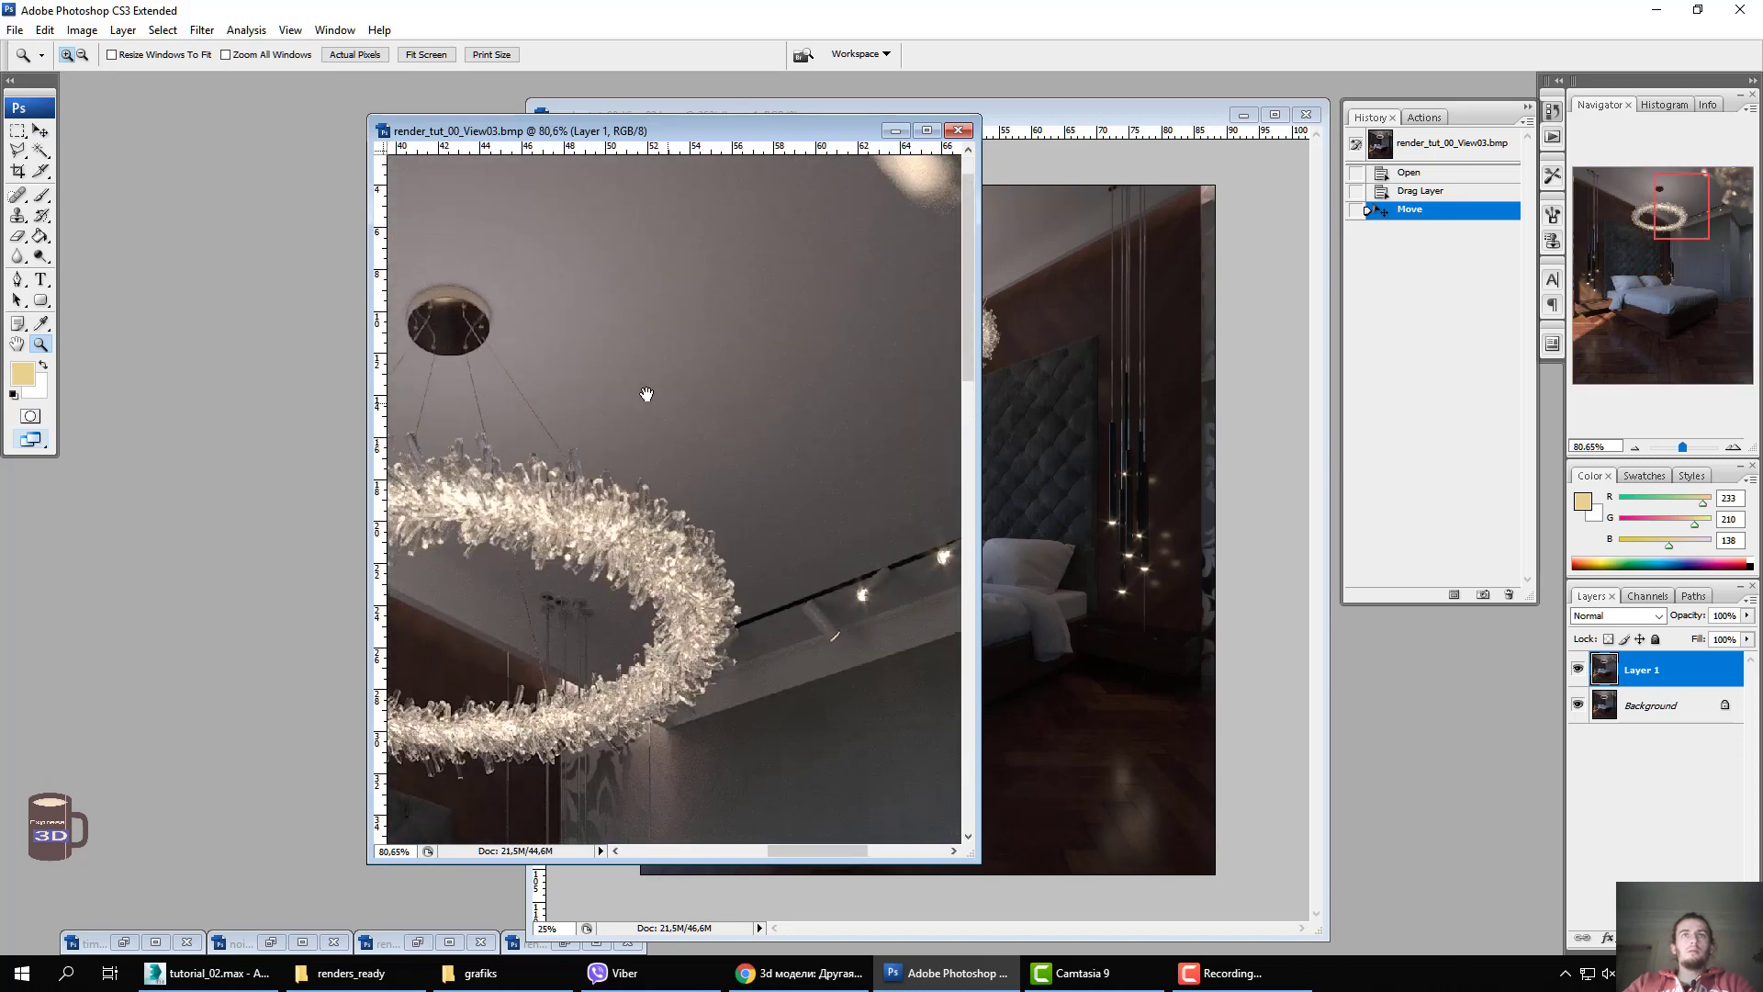
click(730, 515)
click(821, 553)
scroll(892, 796, up, 2)
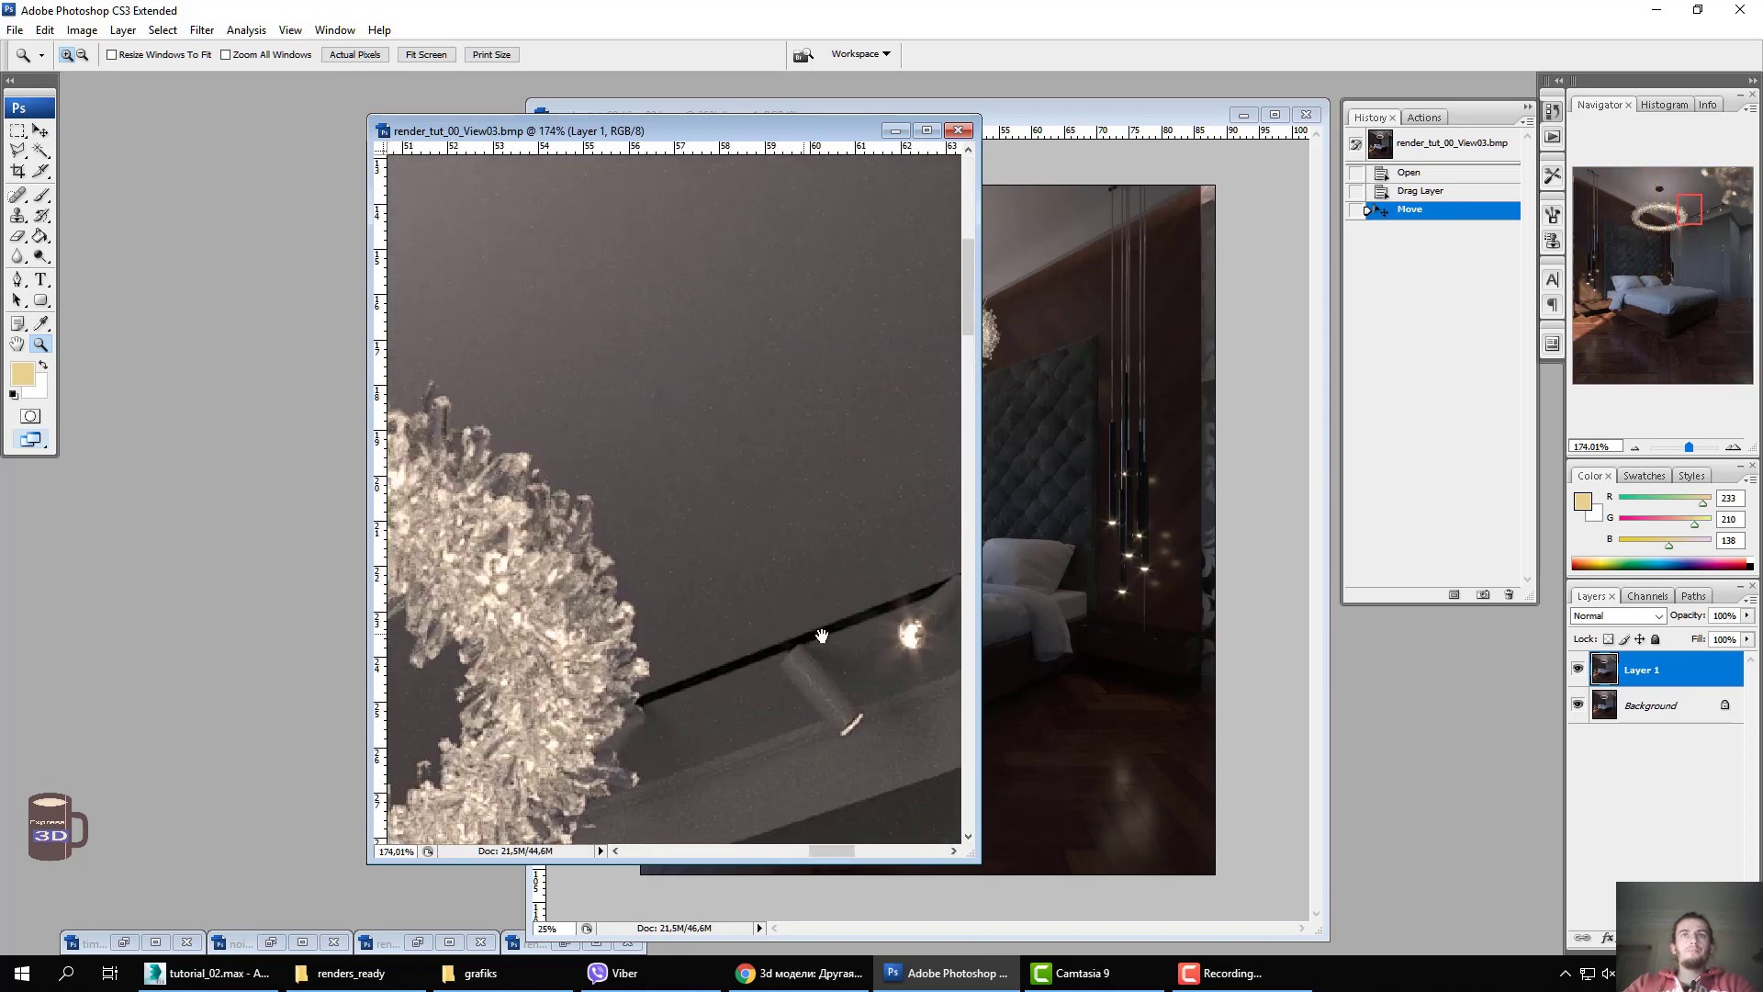
click(1577, 670)
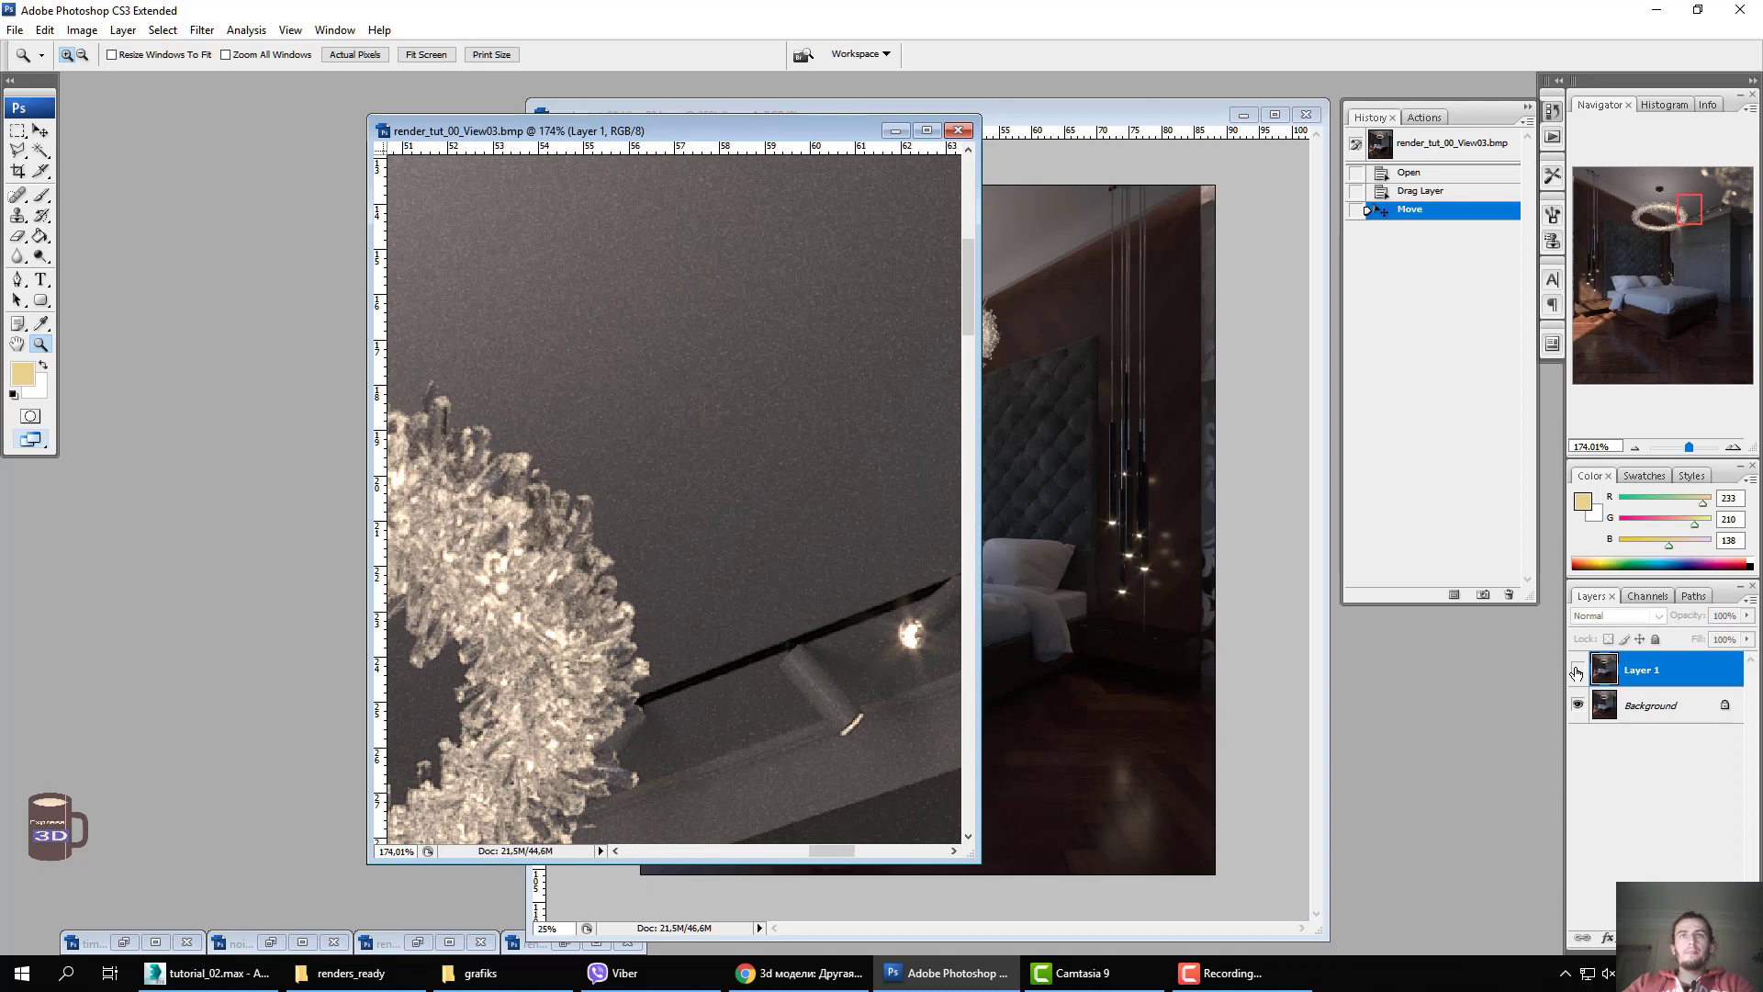
click(1576, 669)
click(1576, 669)
click(1577, 670)
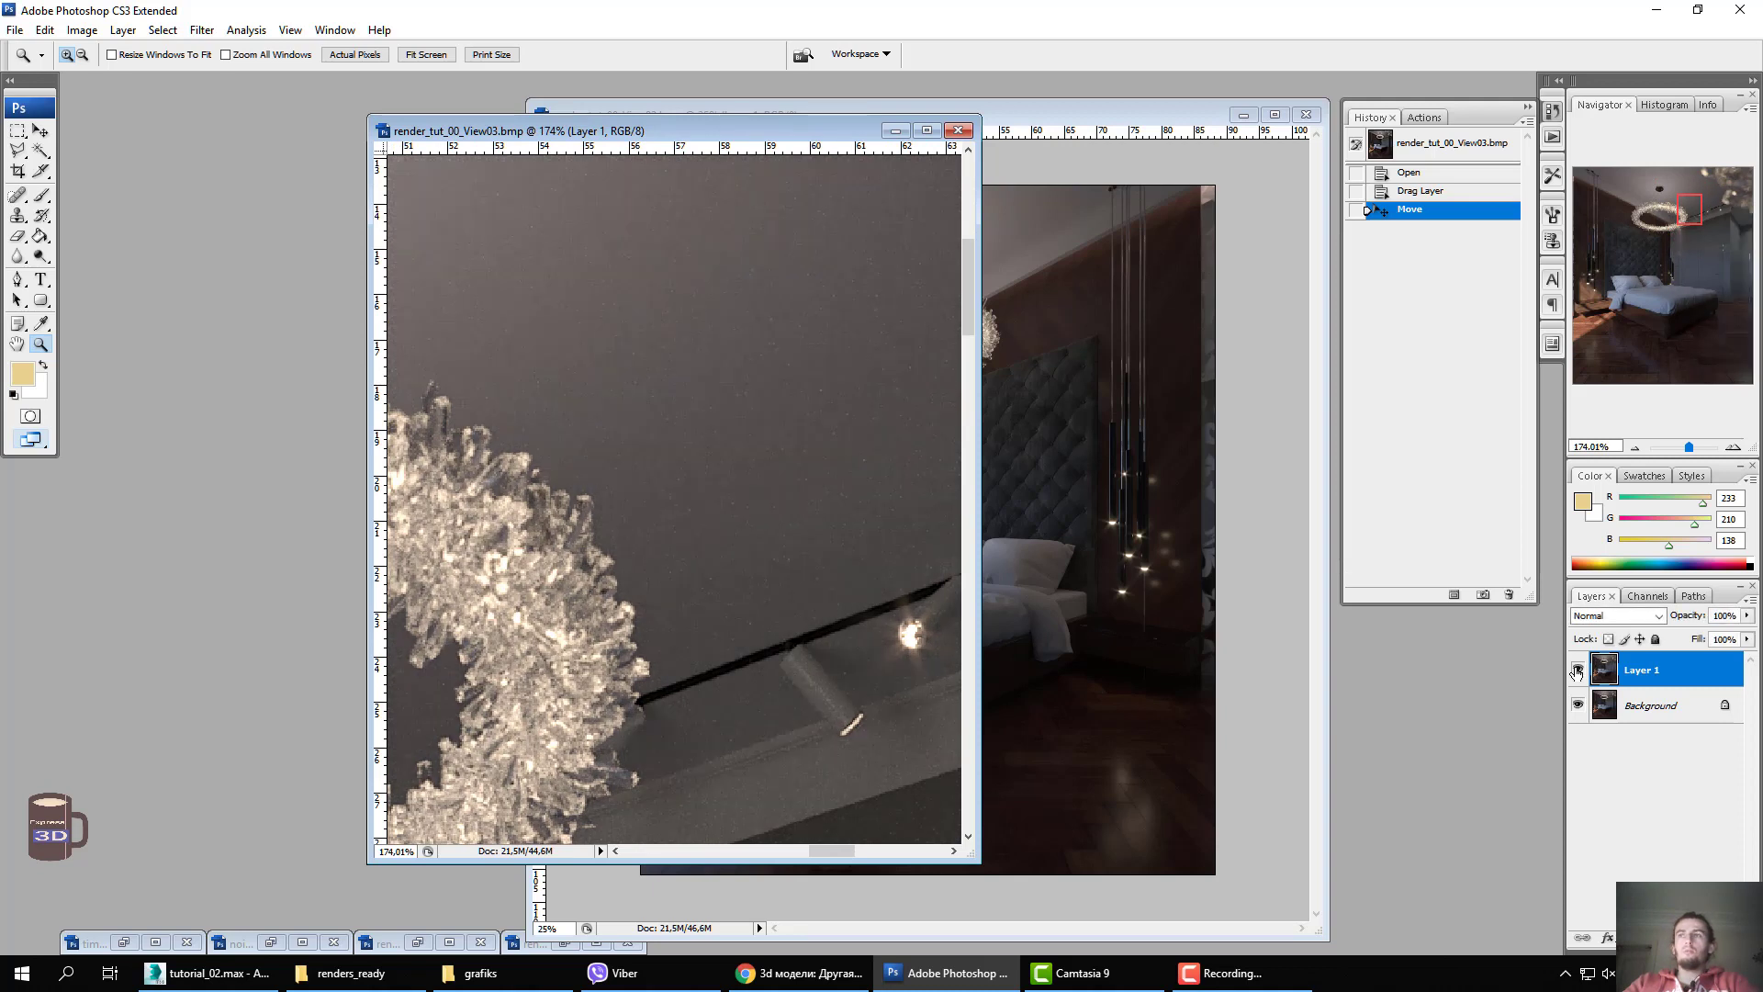
click(1576, 669)
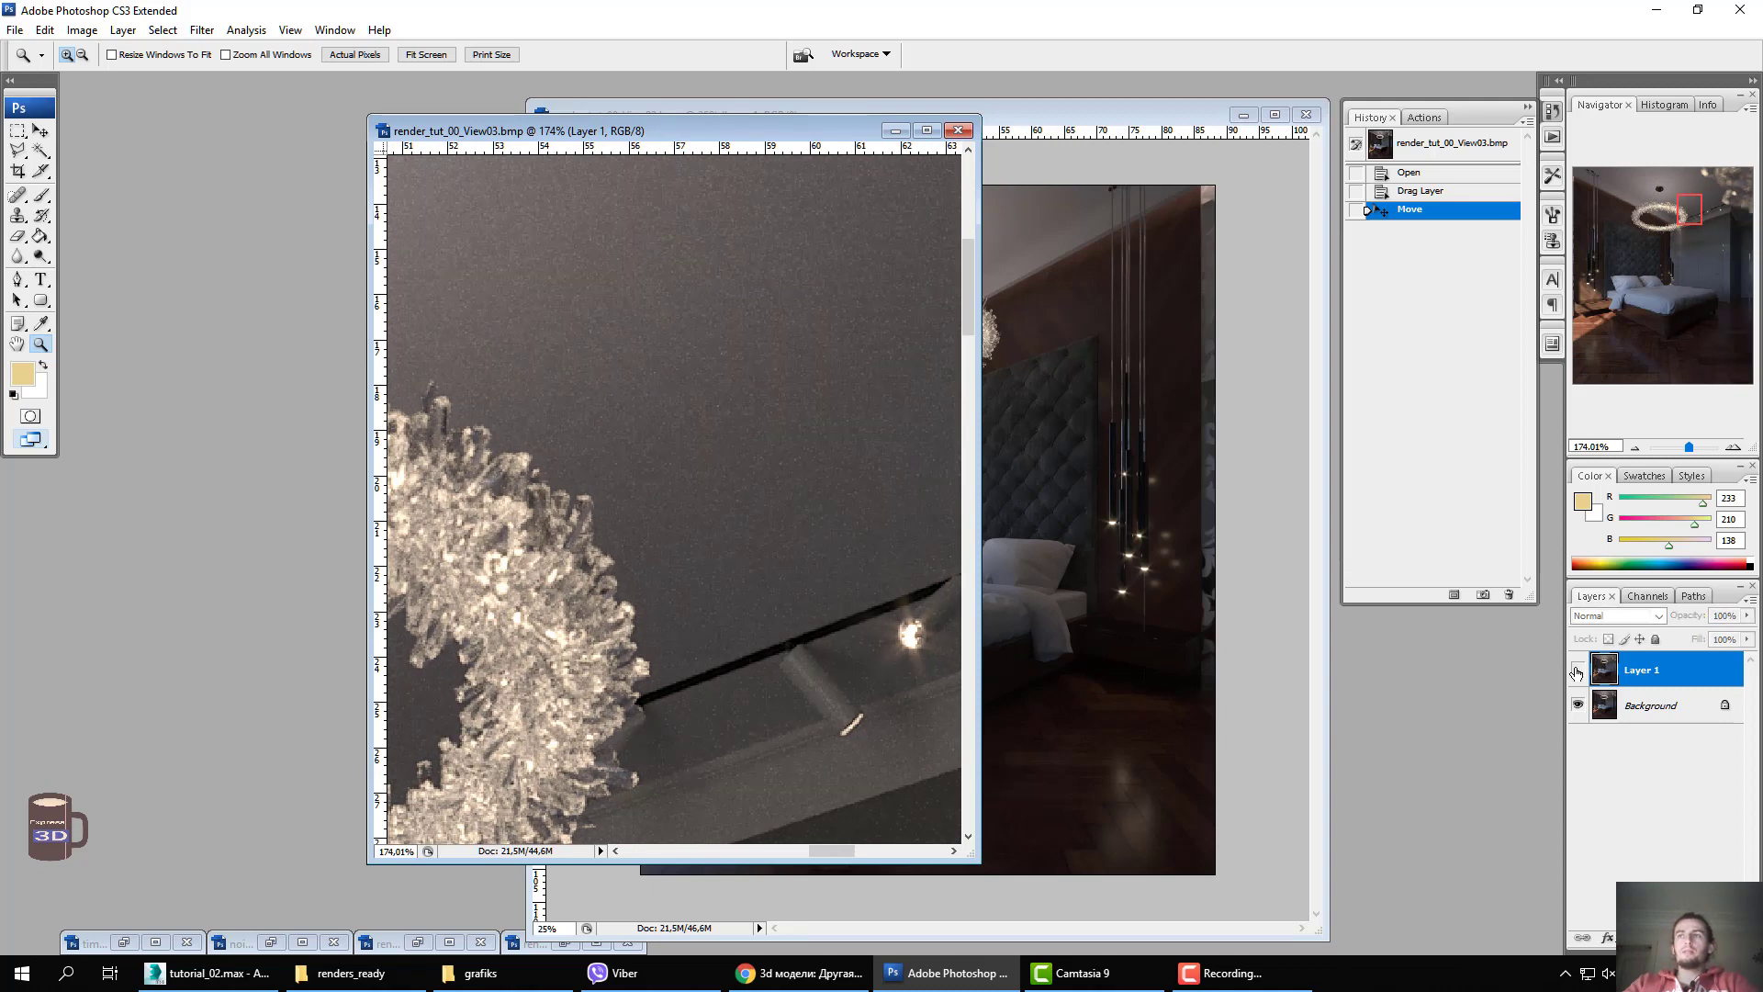
click(733, 460)
click(732, 460)
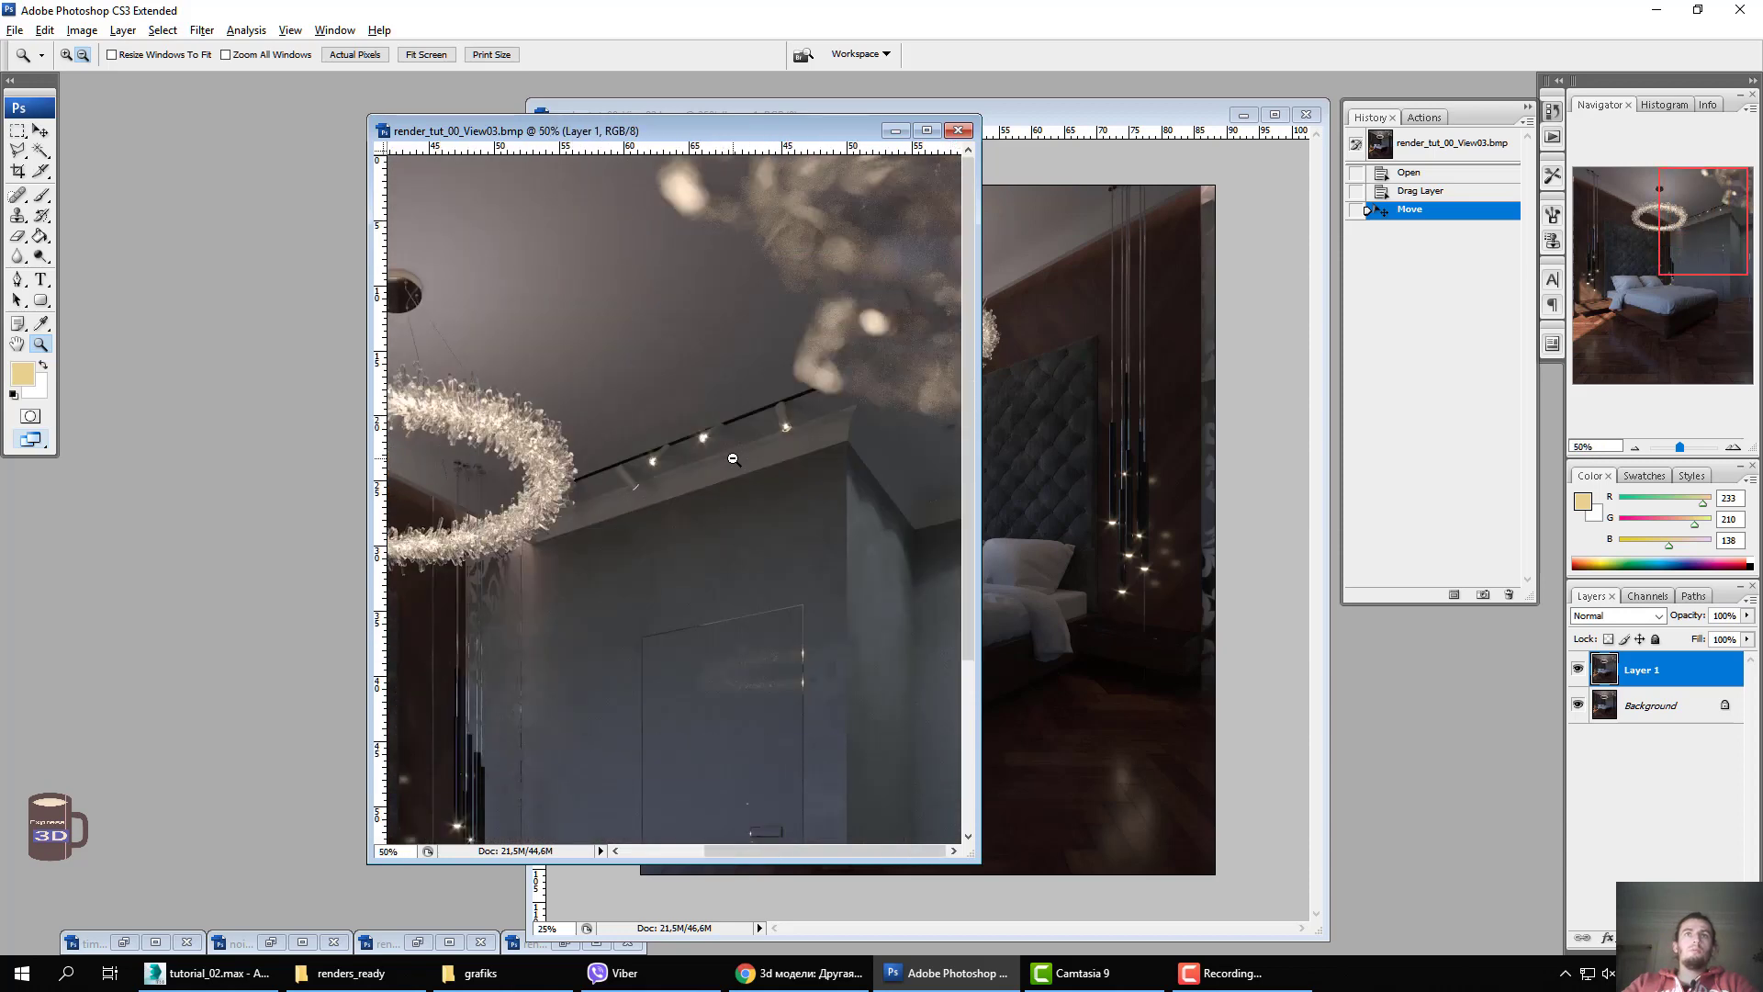
alt+click(733, 460)
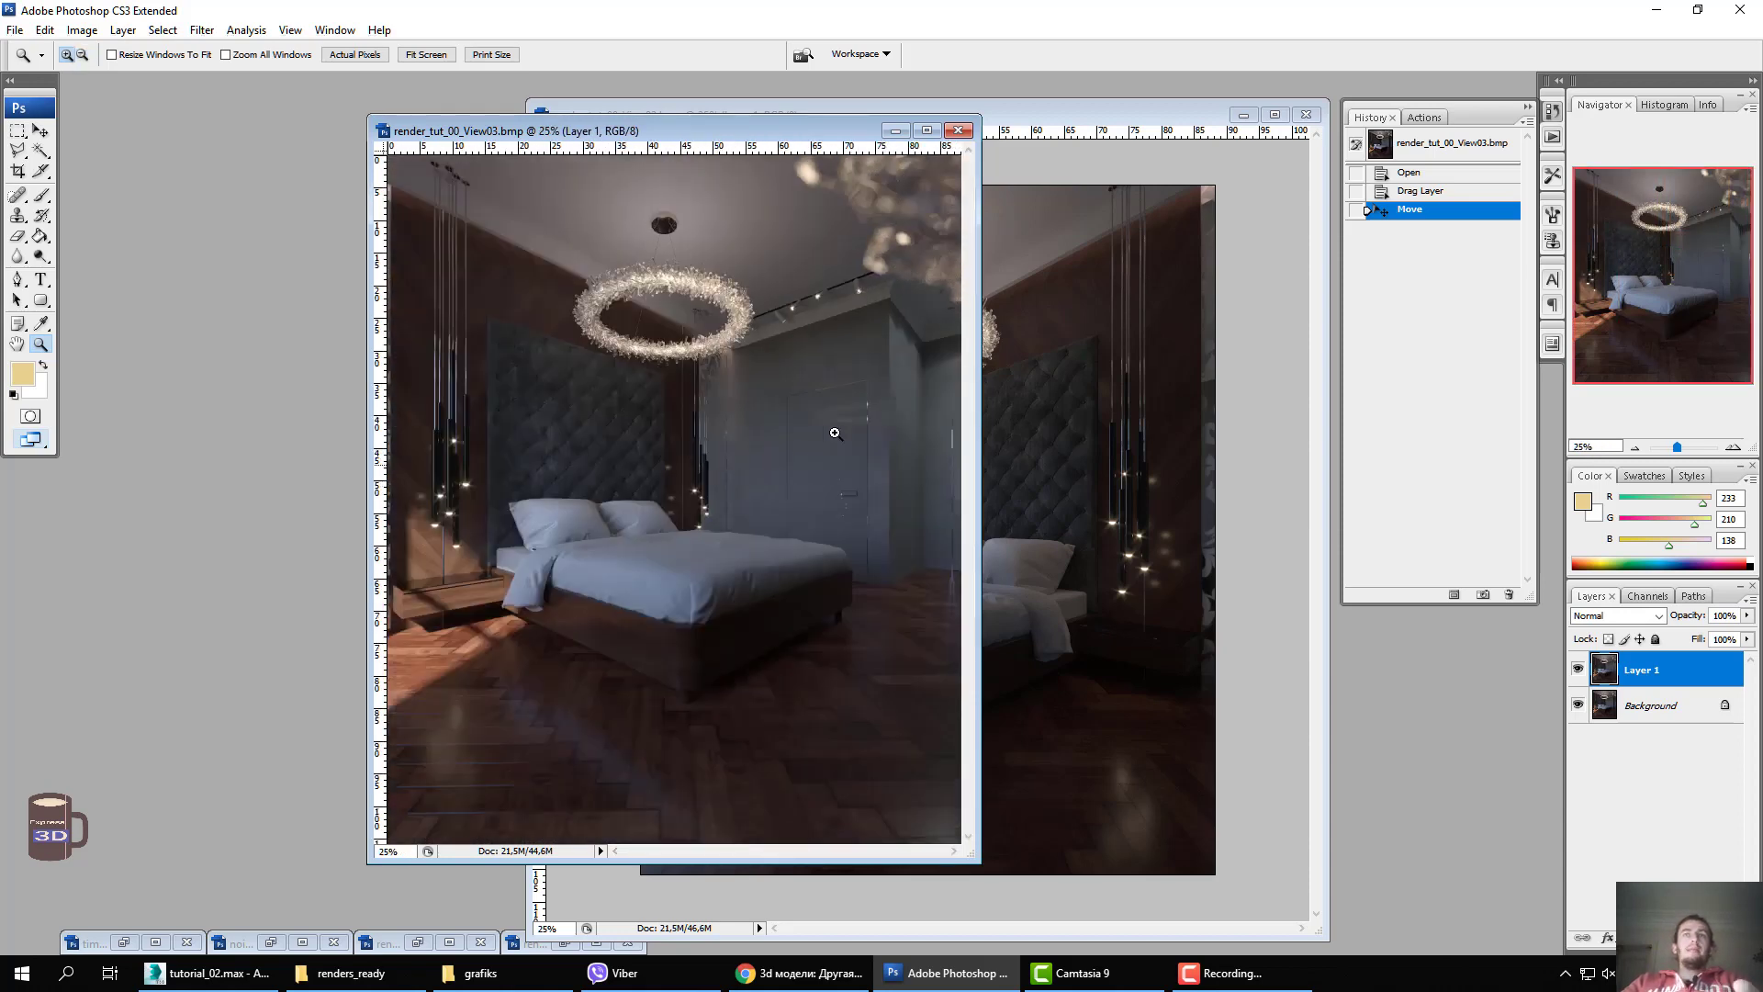
drag(842, 136, 603, 173)
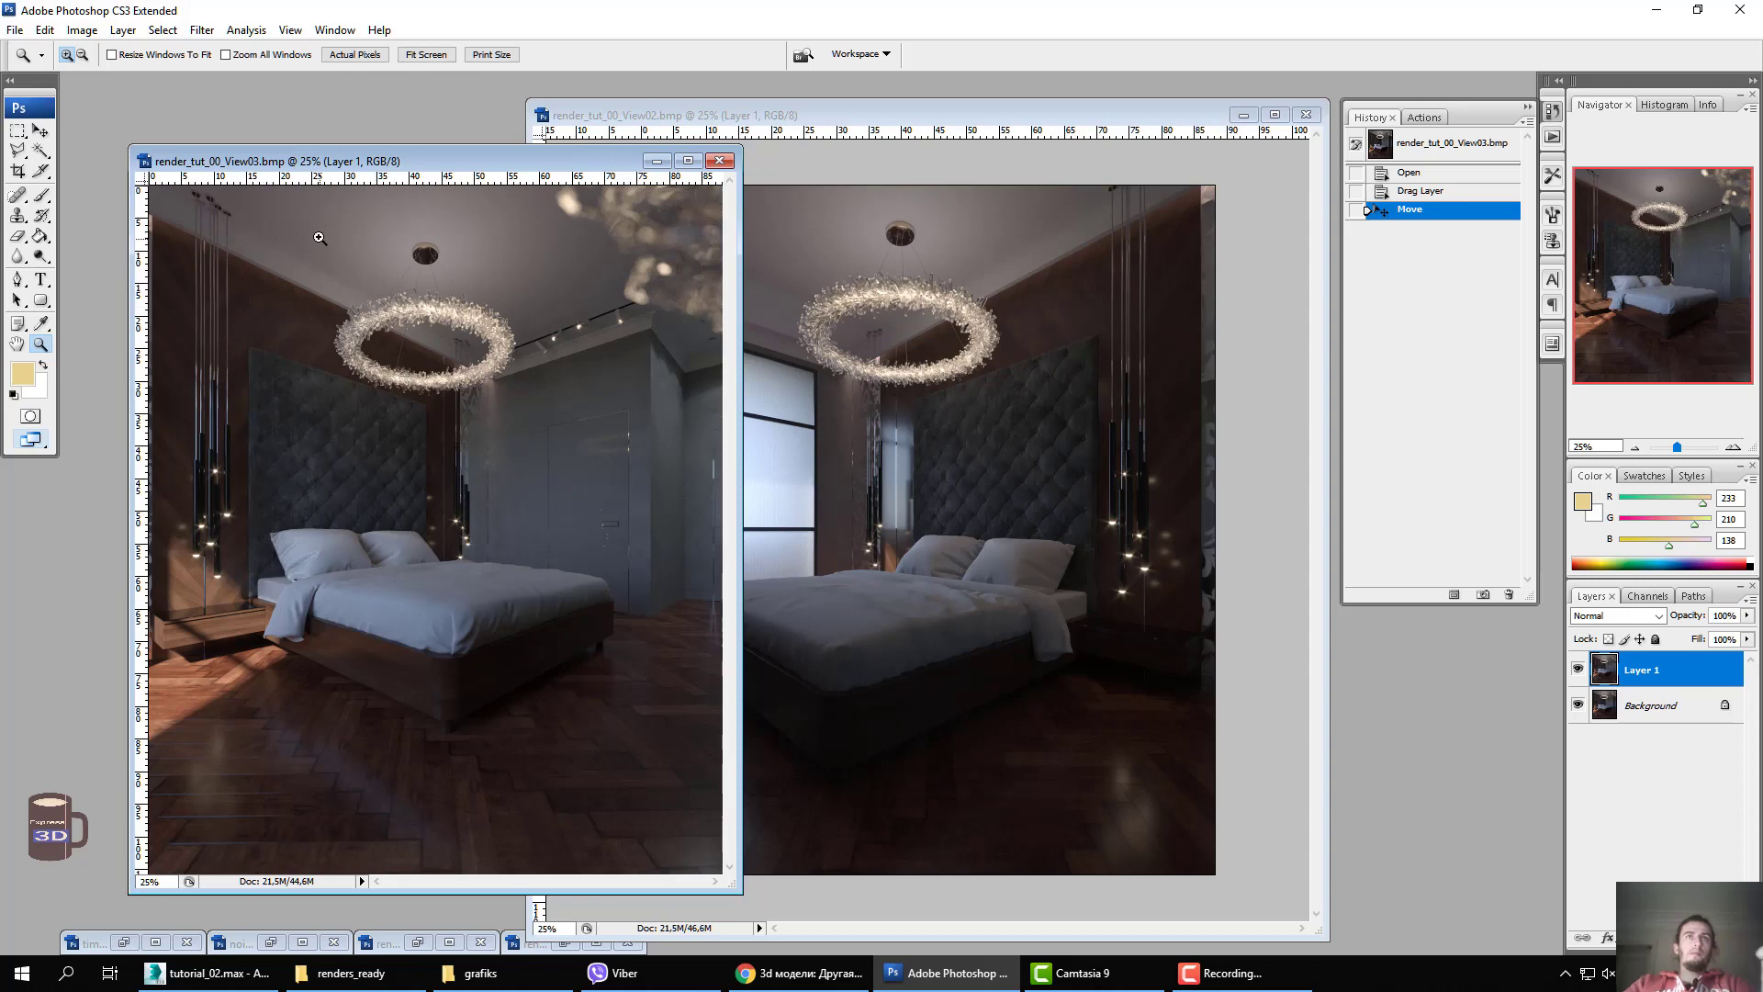
drag(319, 238, 610, 472)
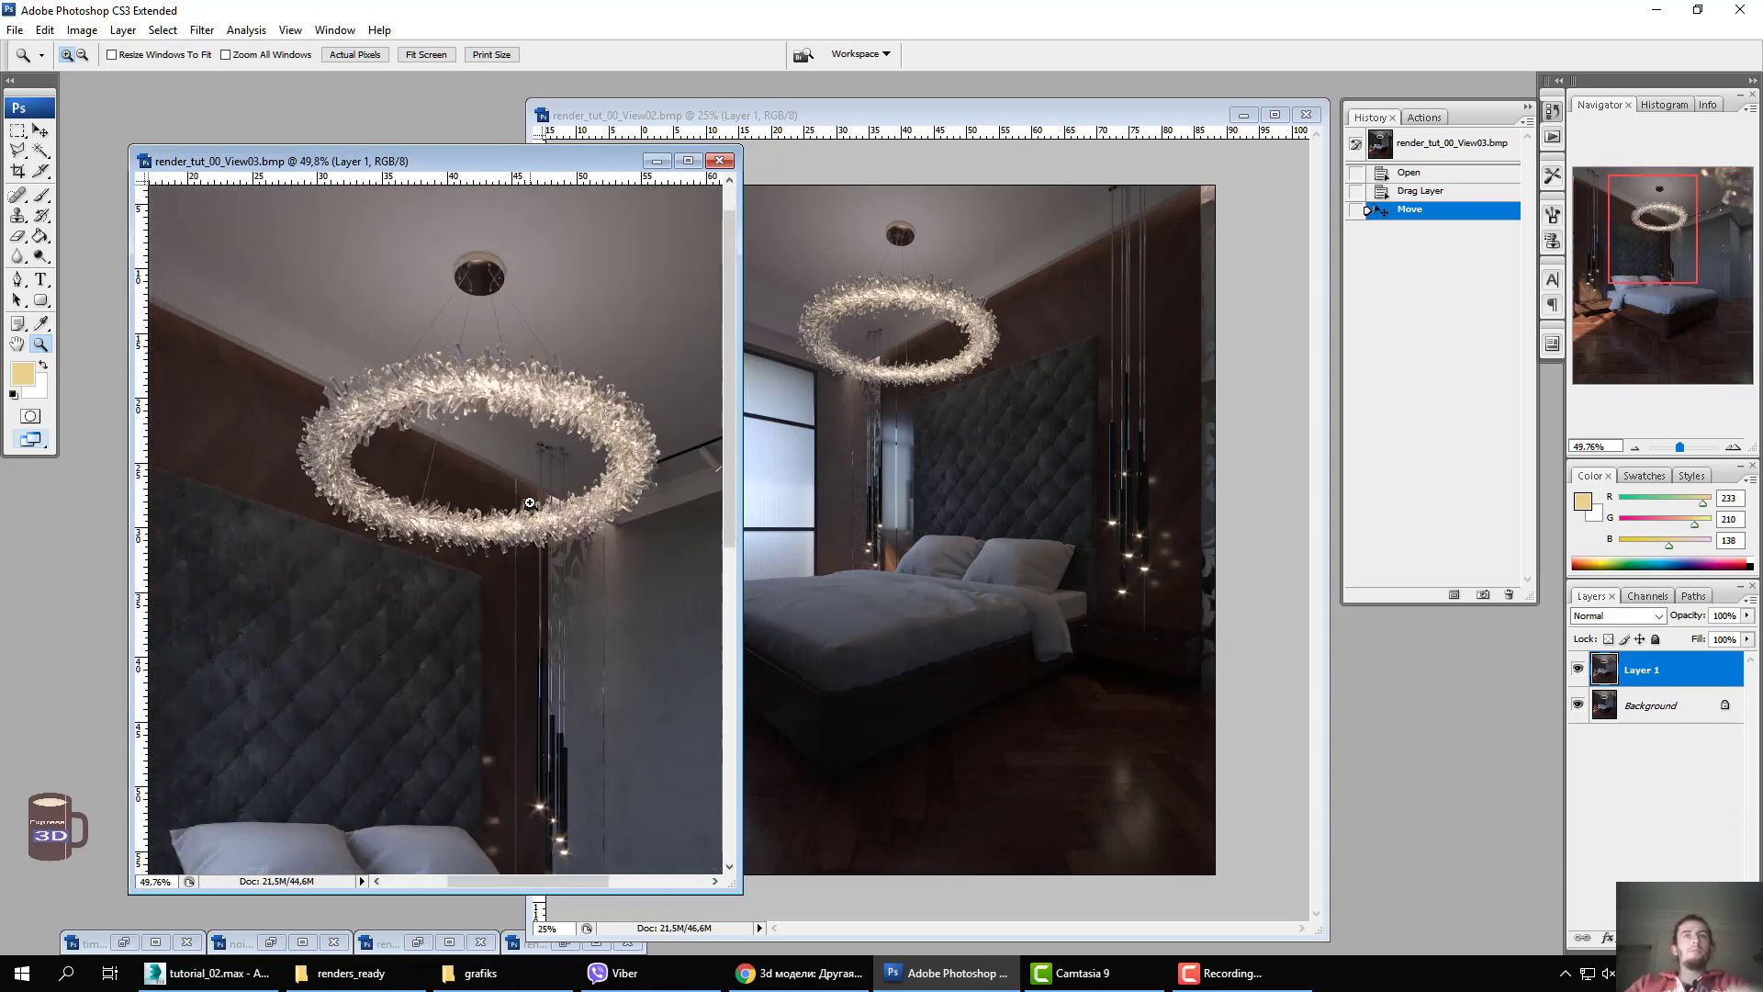
mouse_move(477, 532)
mouse_down()
mouse_move(577, 480)
mouse_move(601, 515)
mouse_up()
alt+click(576, 481)
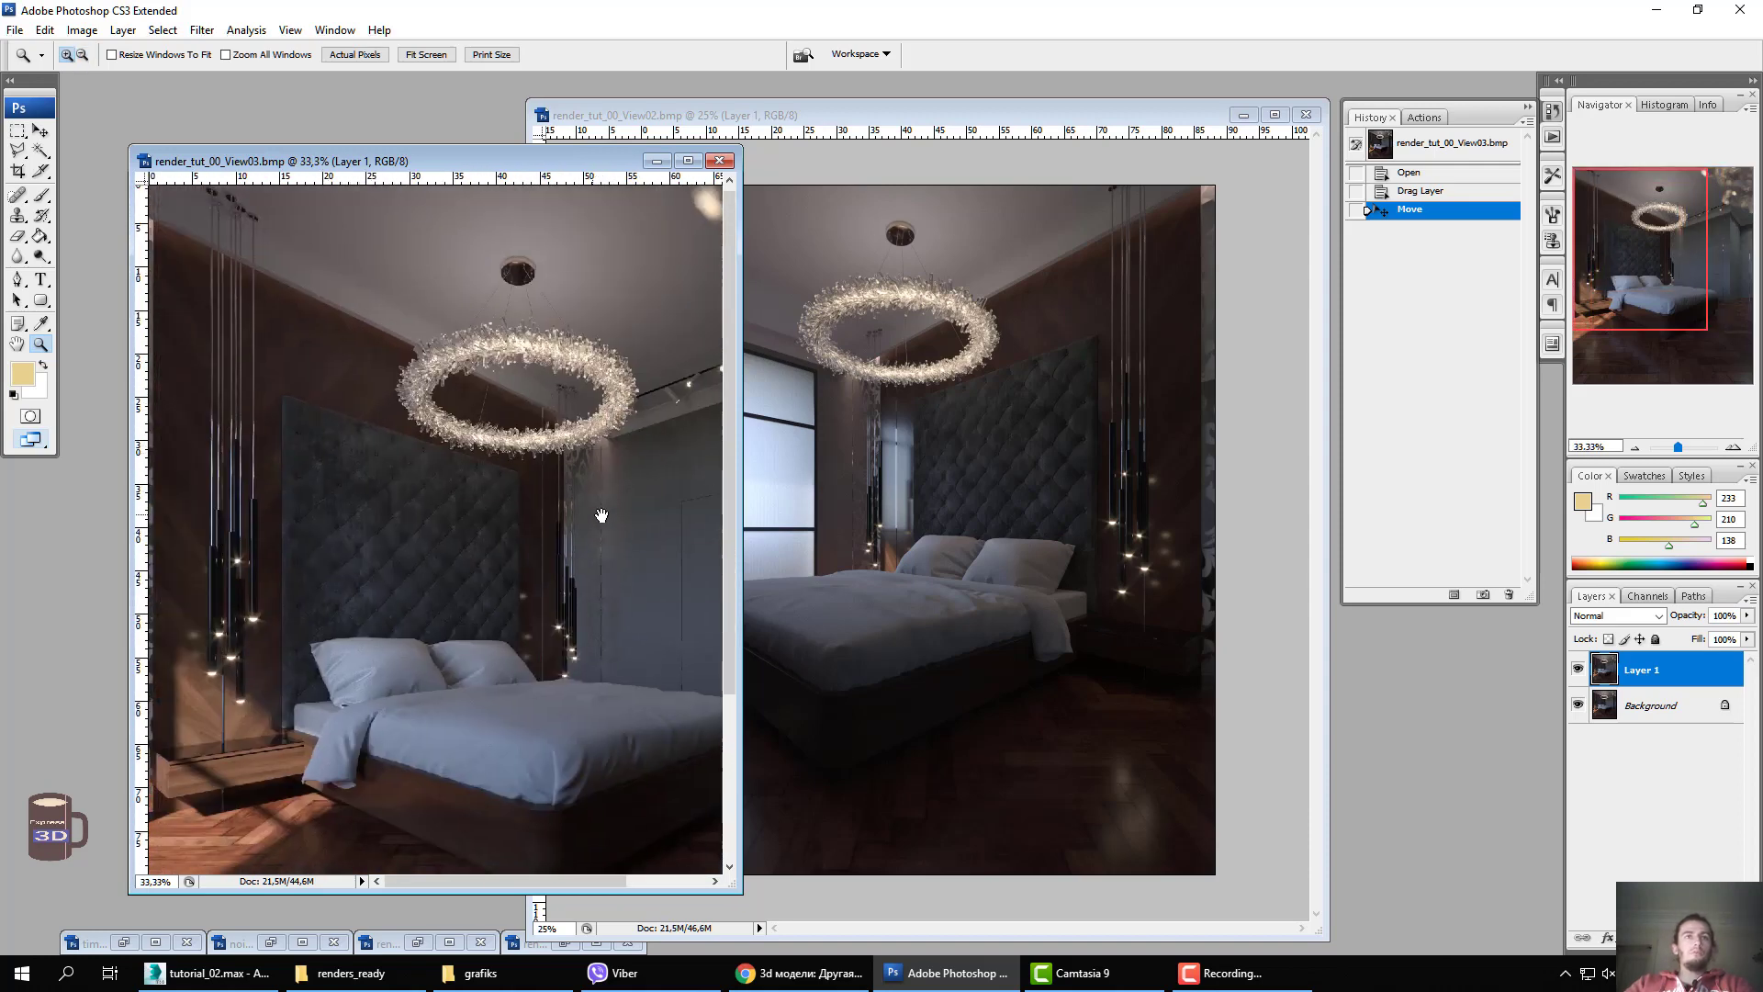
click(720, 164)
Close the View03 and View02 documents without saving, and bring the renders_ready folder forward.
click(919, 380)
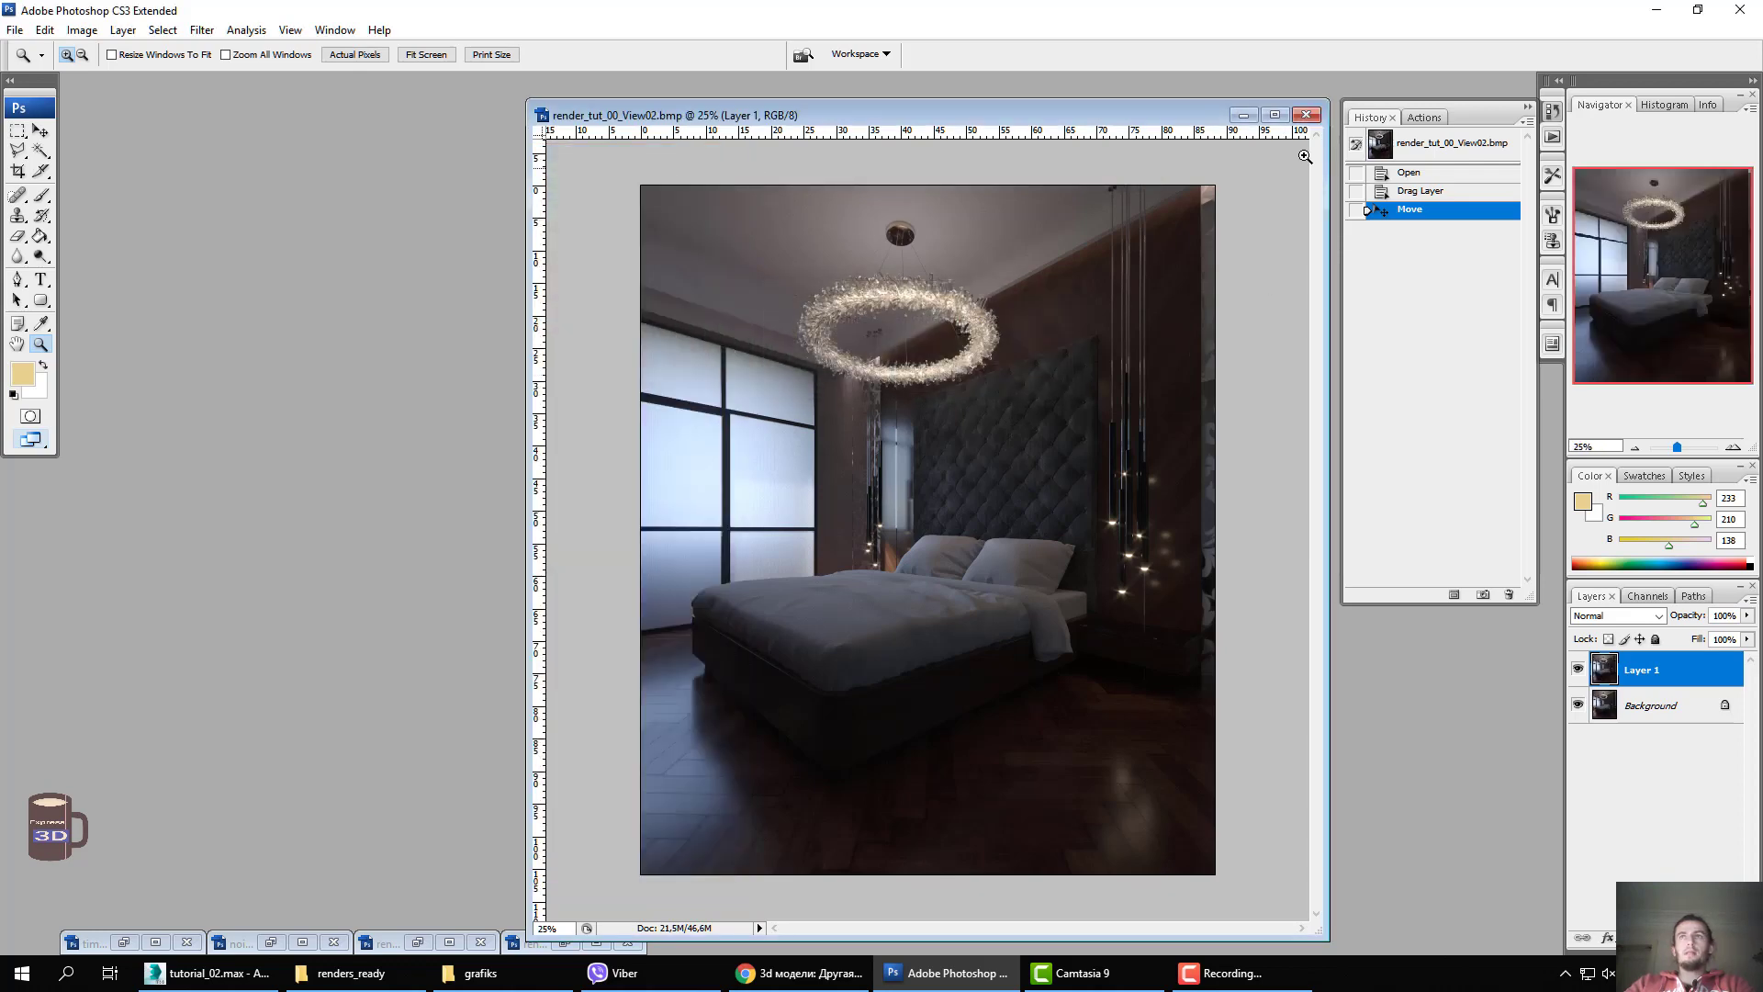
click(1306, 115)
click(918, 378)
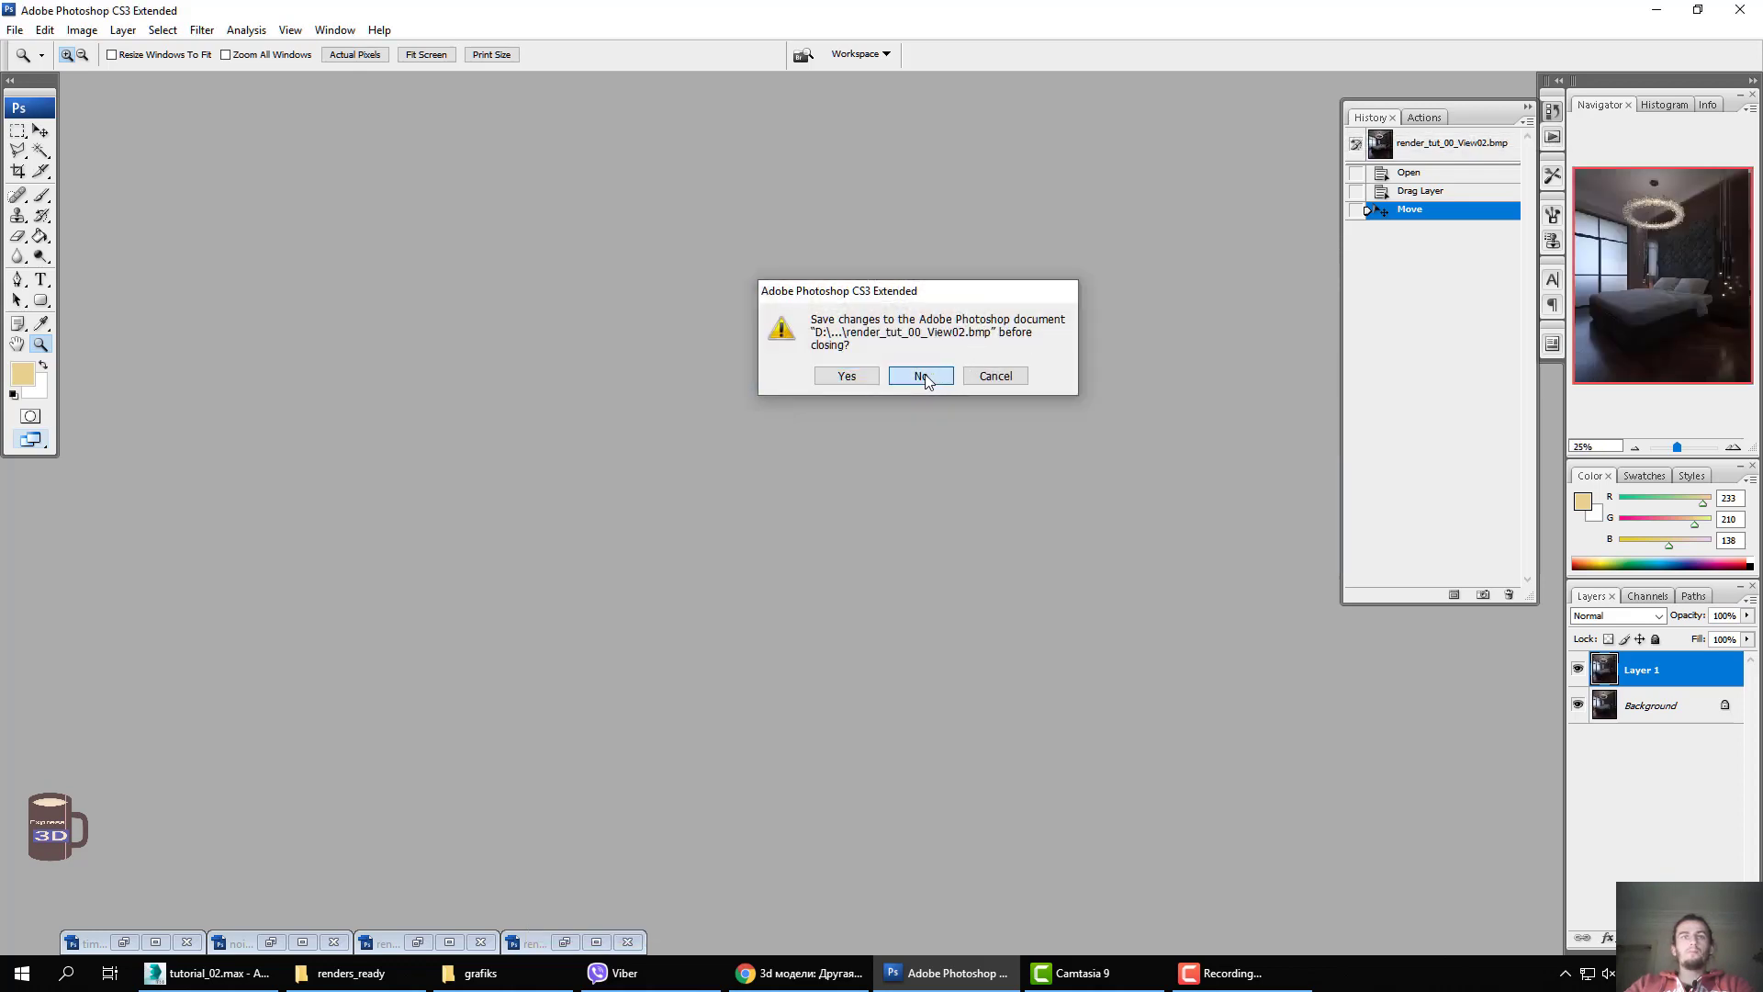
click(375, 969)
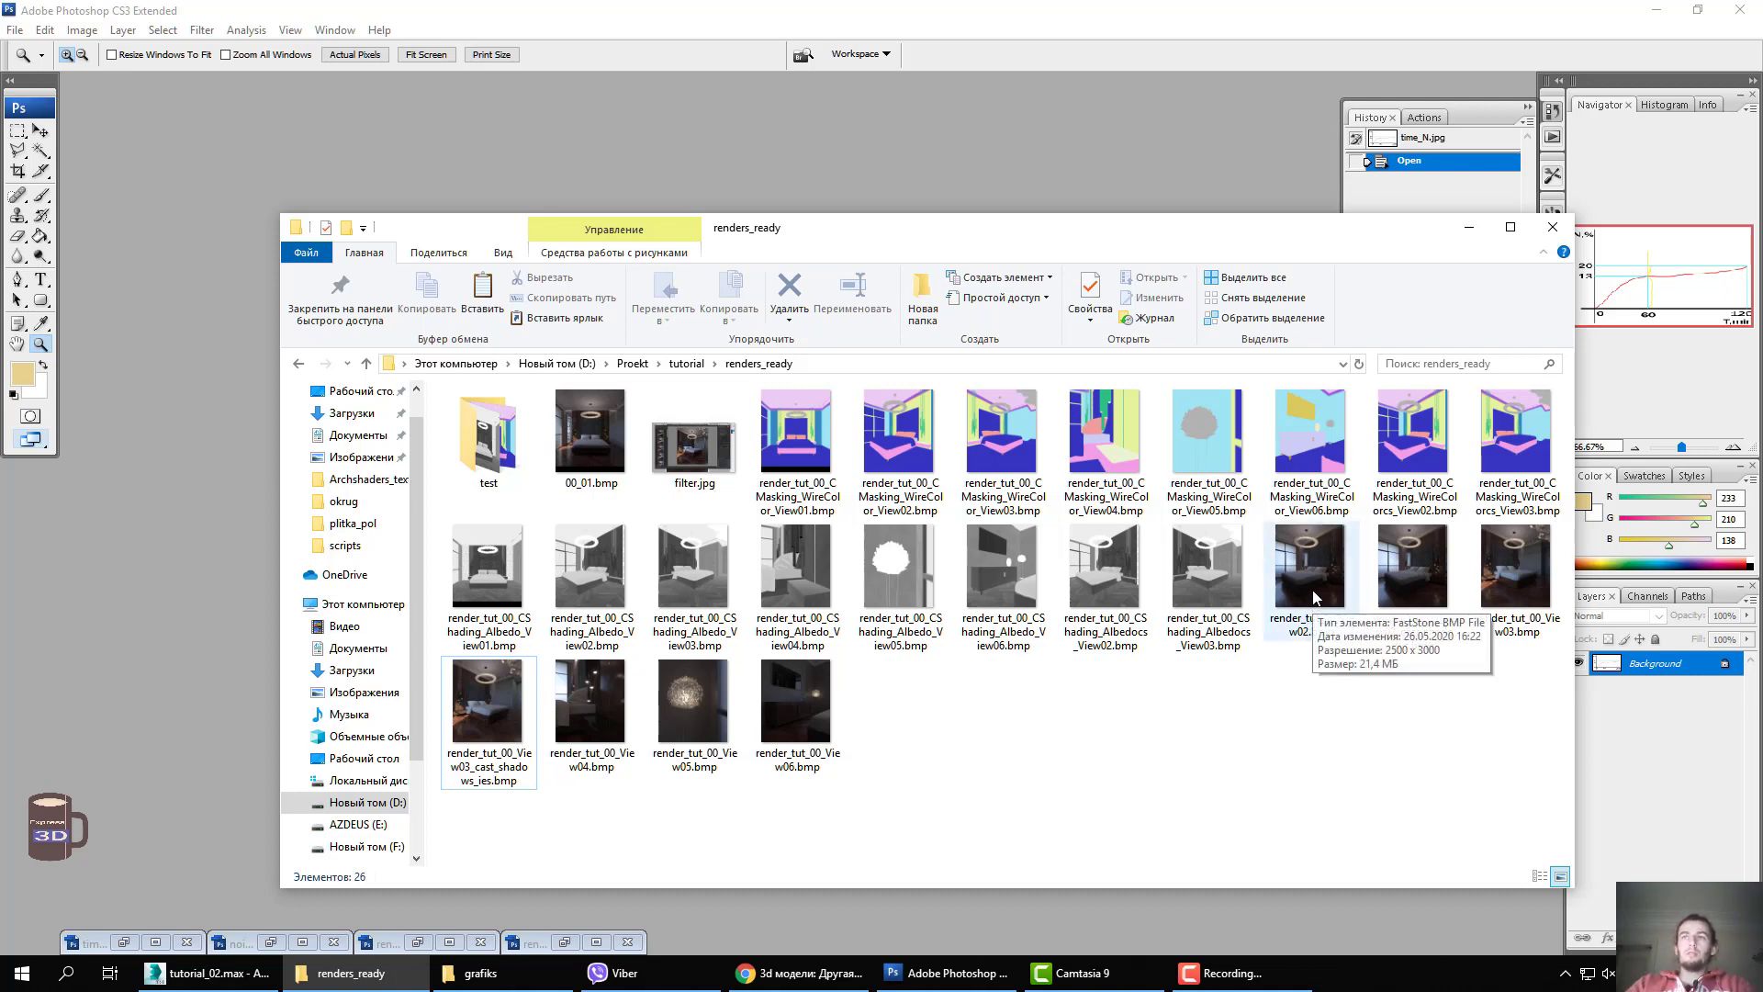
Reopen the View02 render, enlarge its window, duplicate Background and hide the original layer.
drag(1306, 611, 157, 622)
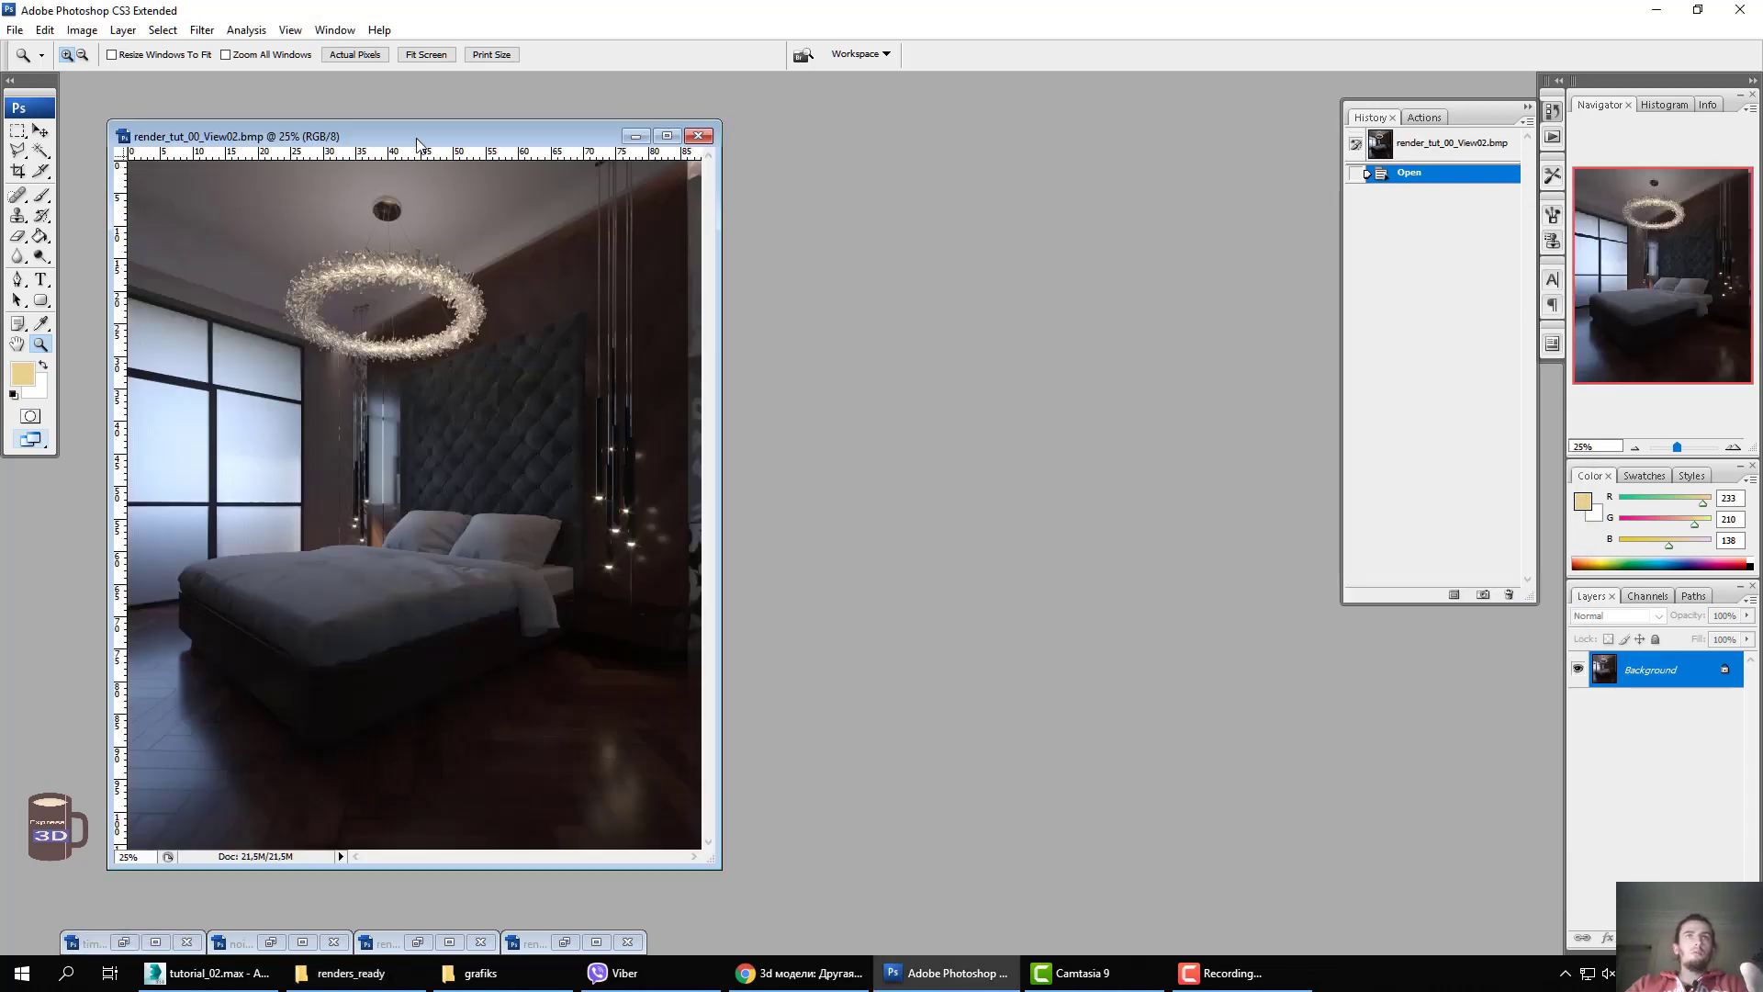
drag(383, 136, 642, 128)
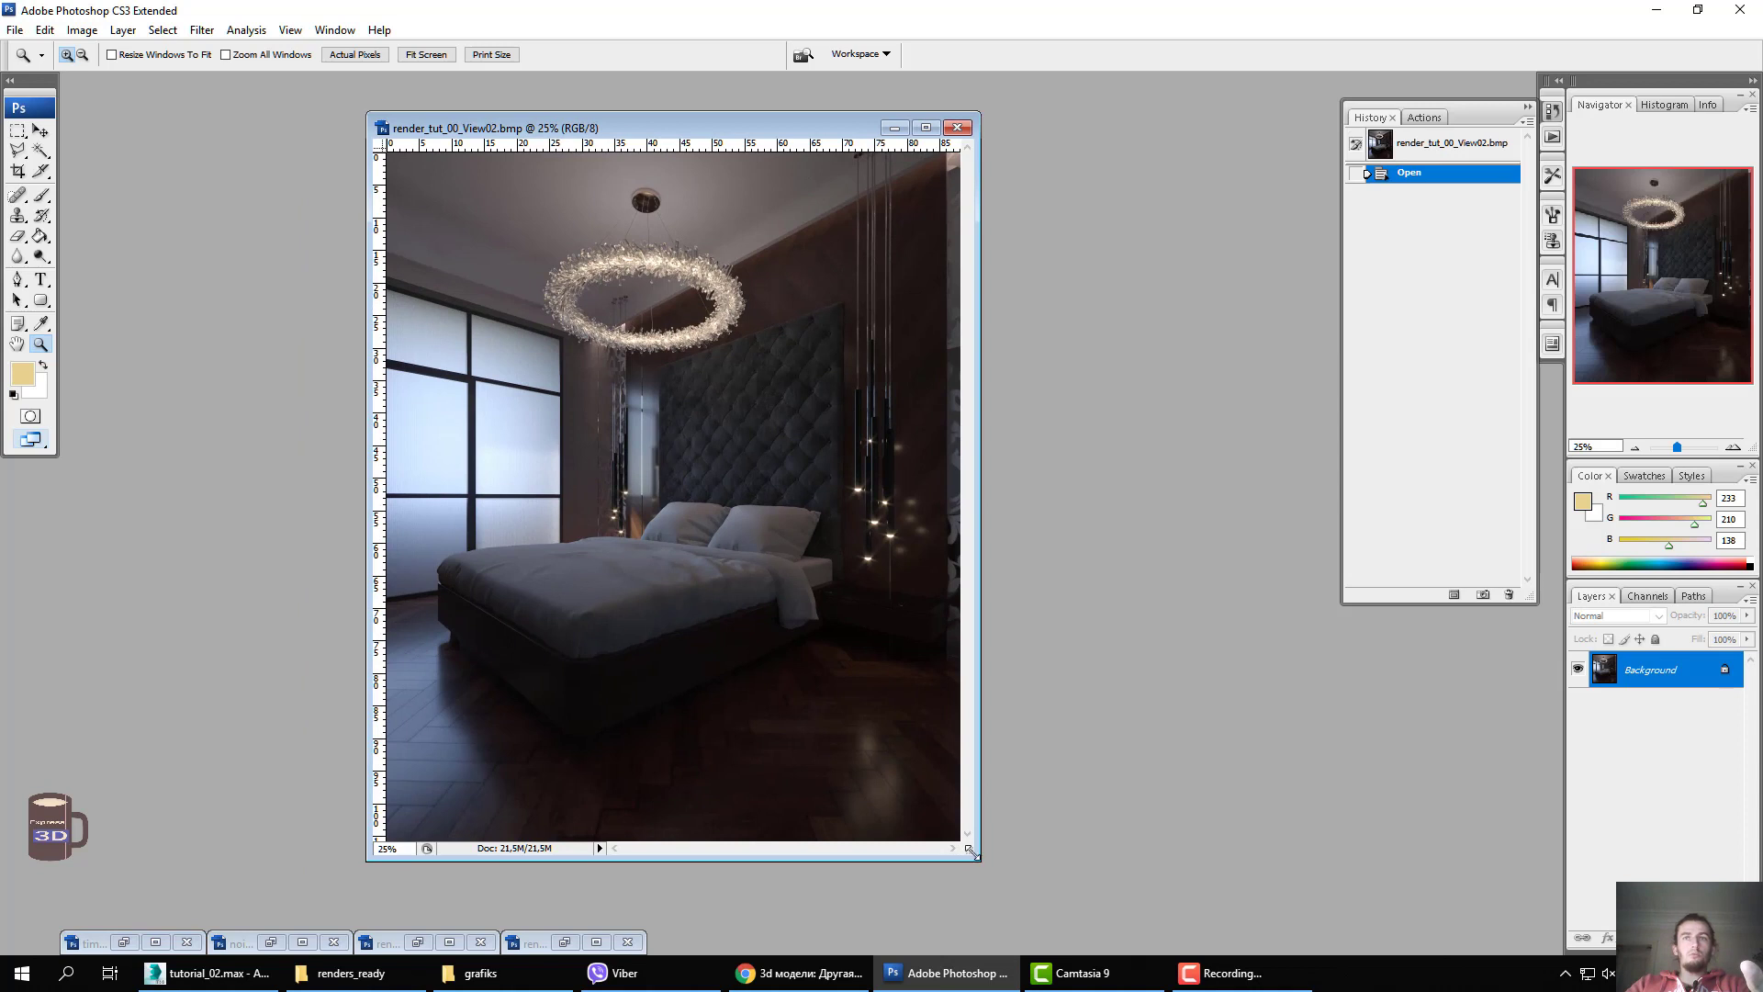
drag(975, 846, 1159, 914)
drag(909, 128, 917, 89)
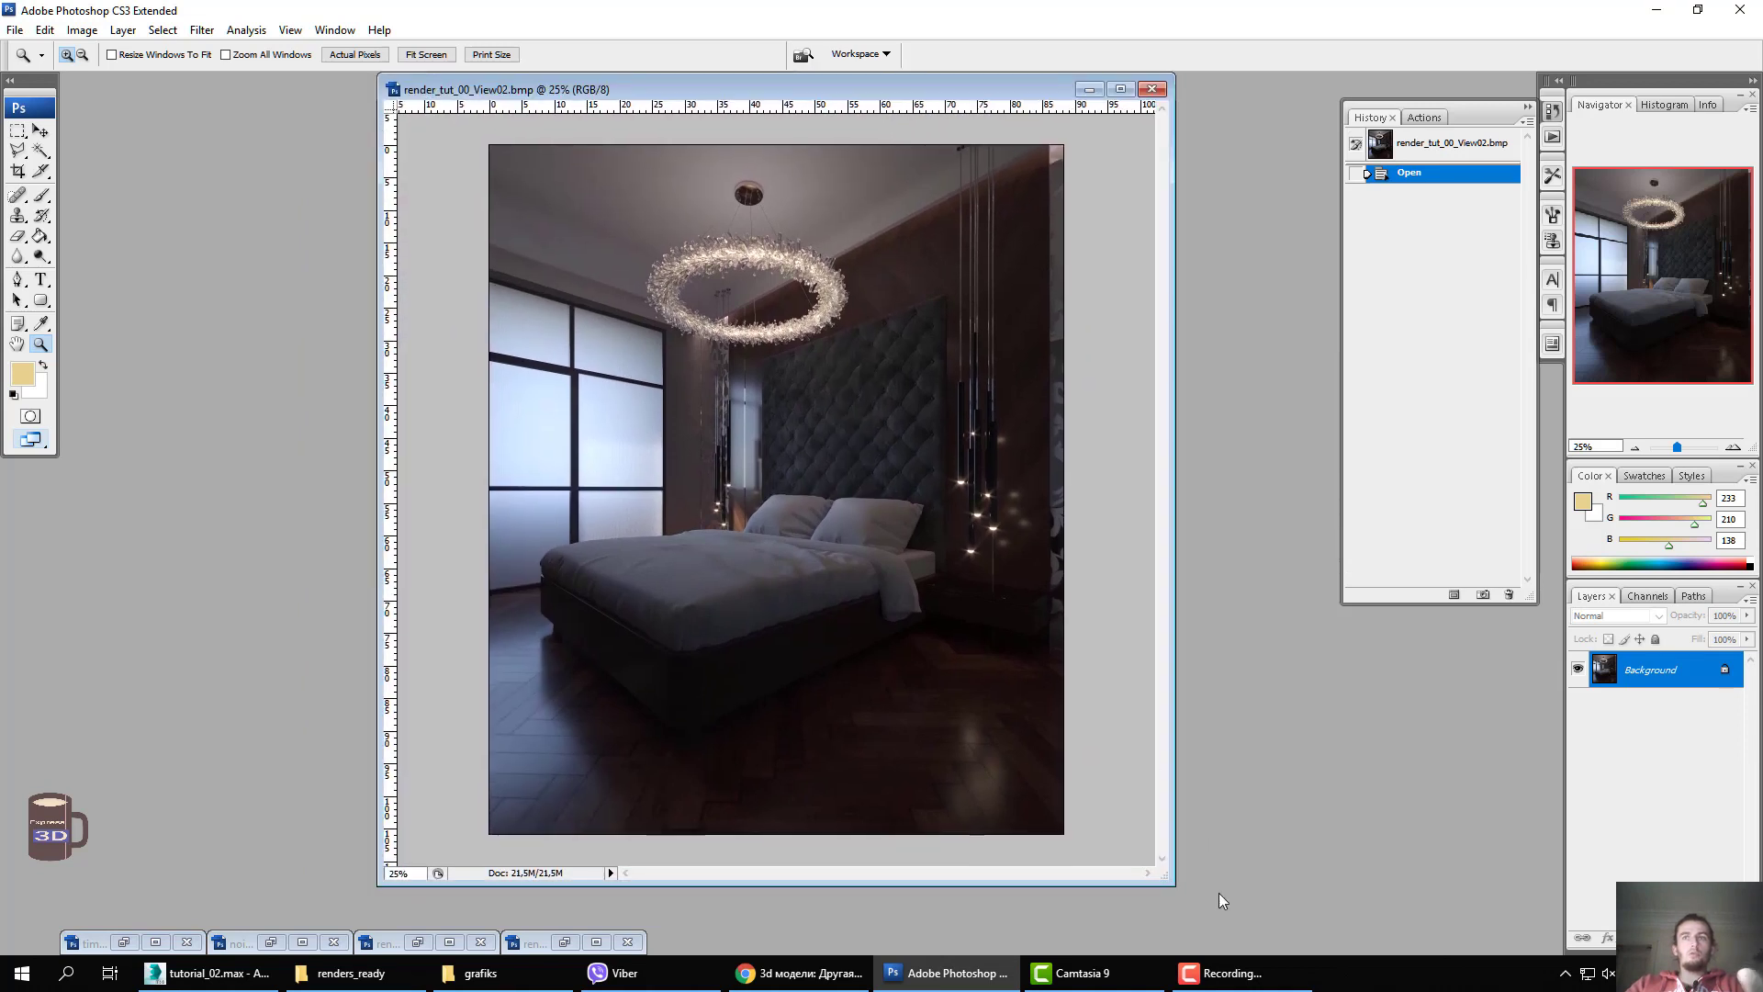
drag(1171, 881, 1196, 916)
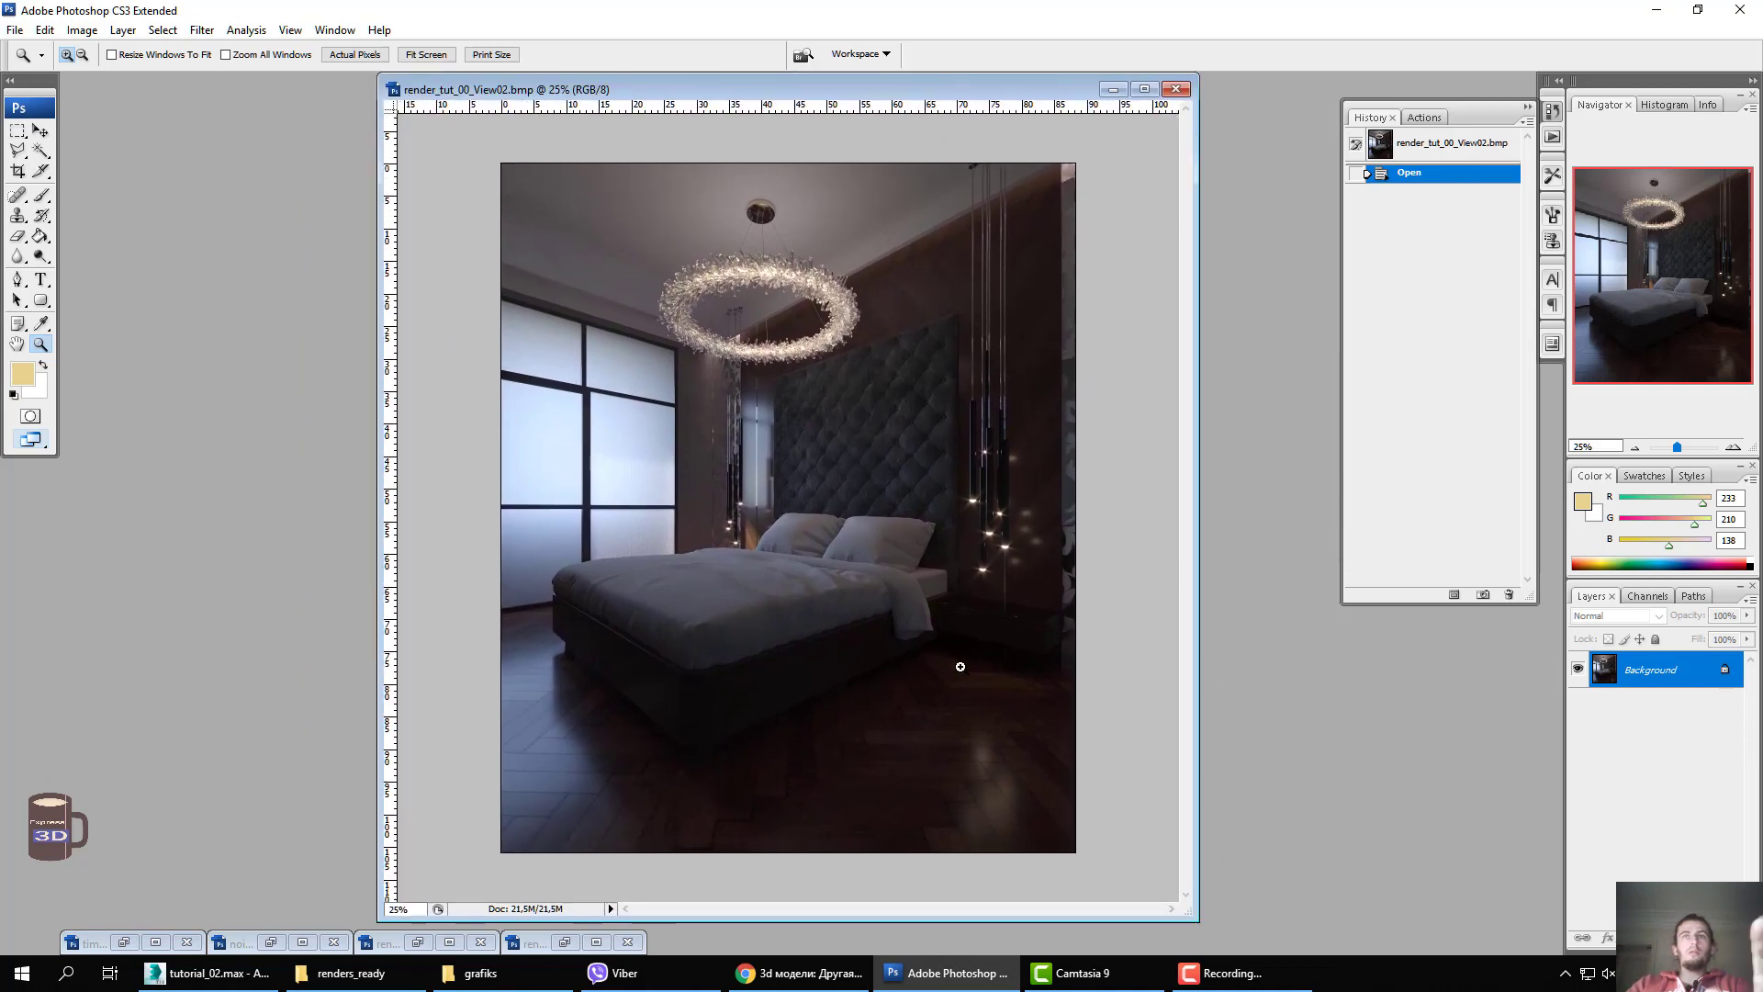
drag(1650, 684, 1706, 937)
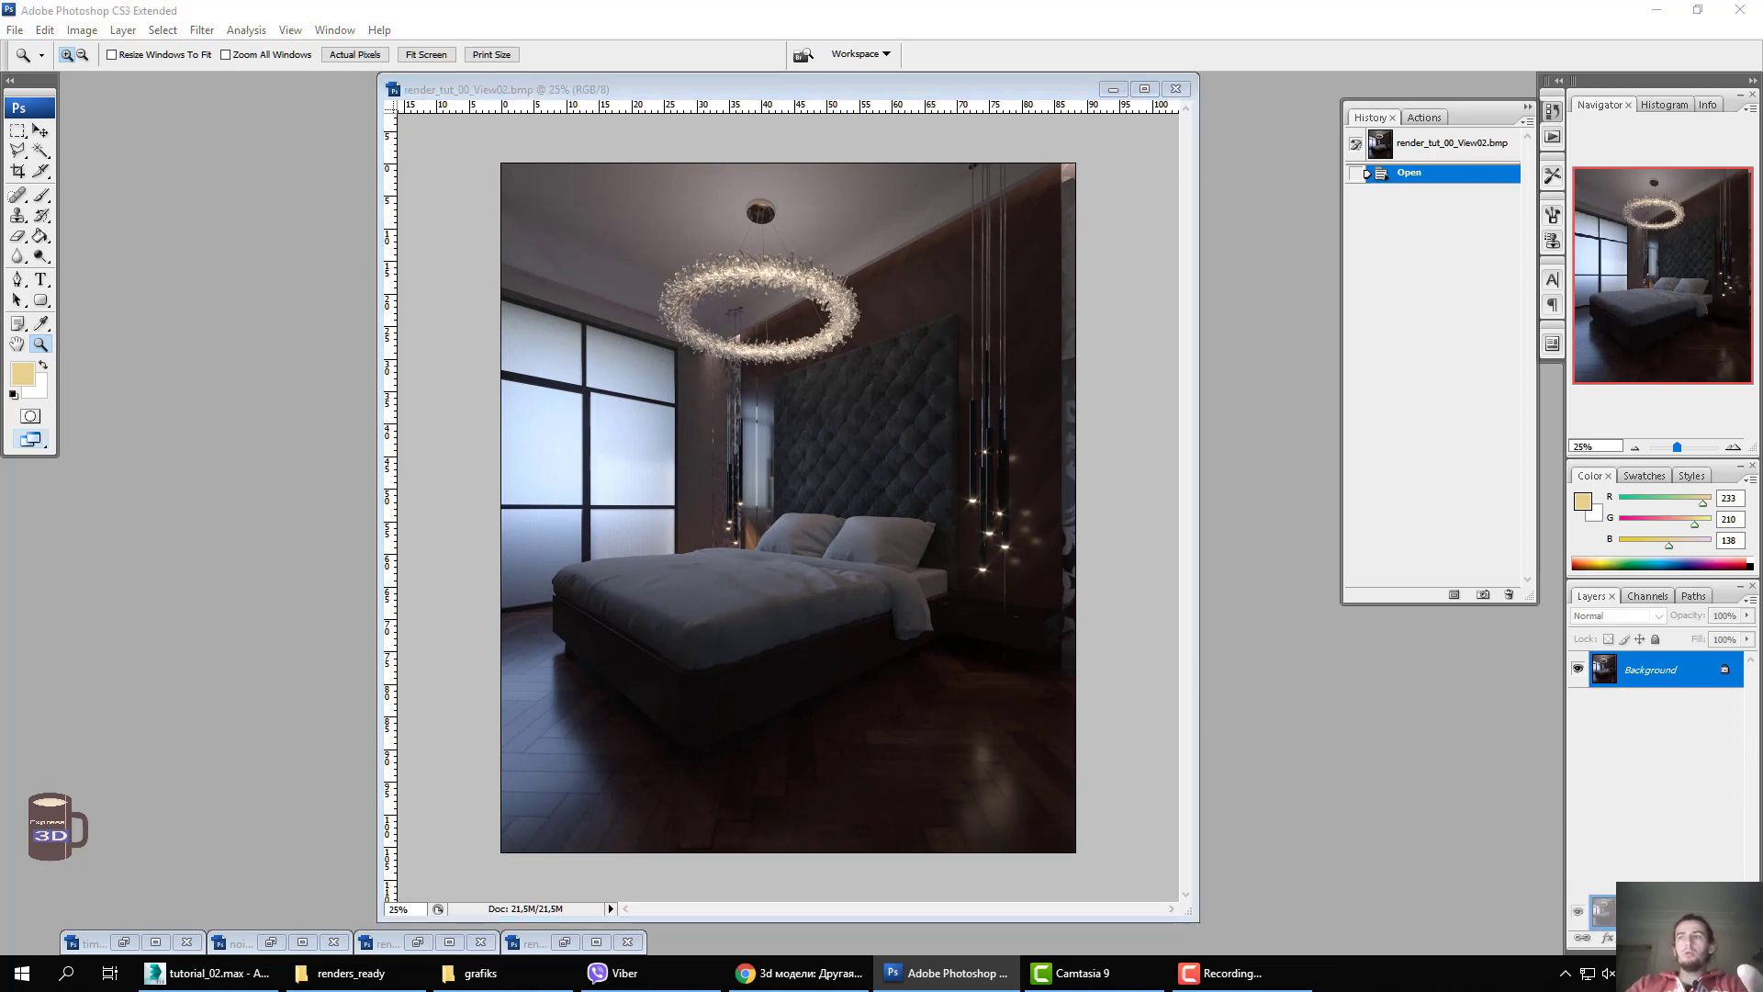
click(1577, 706)
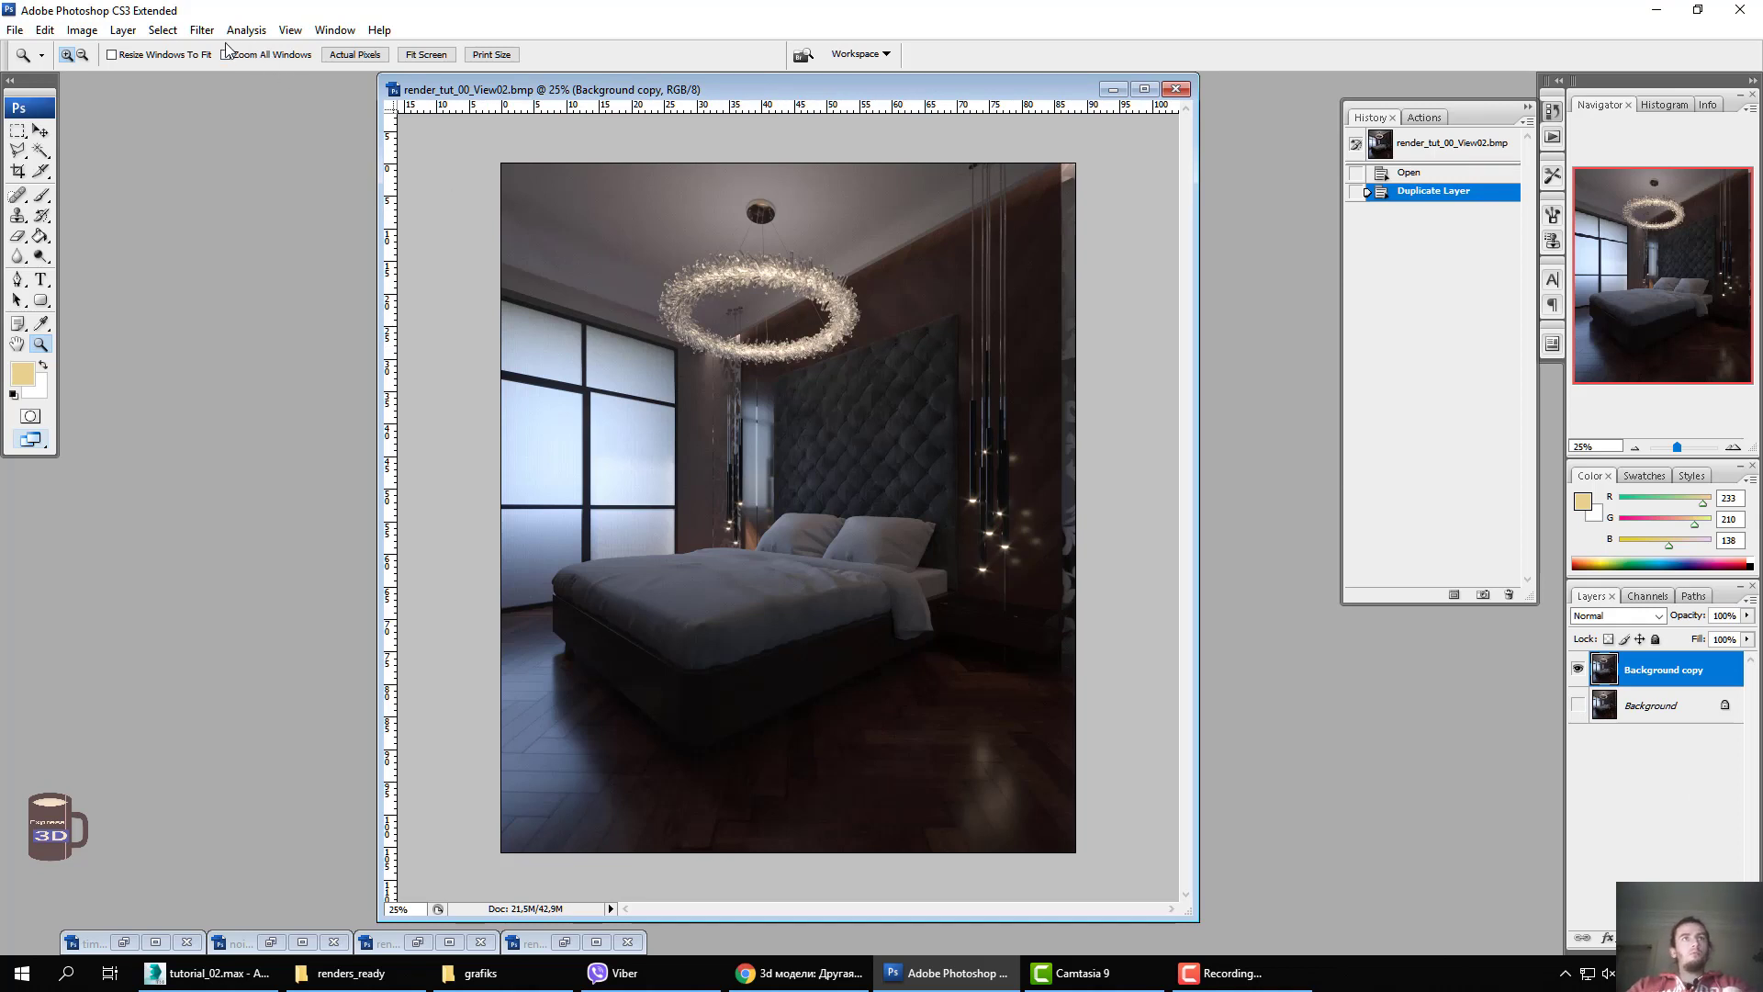
Launch Color Efex Pro 4 from Filter > Nik Software on the Background copy.
click(202, 30)
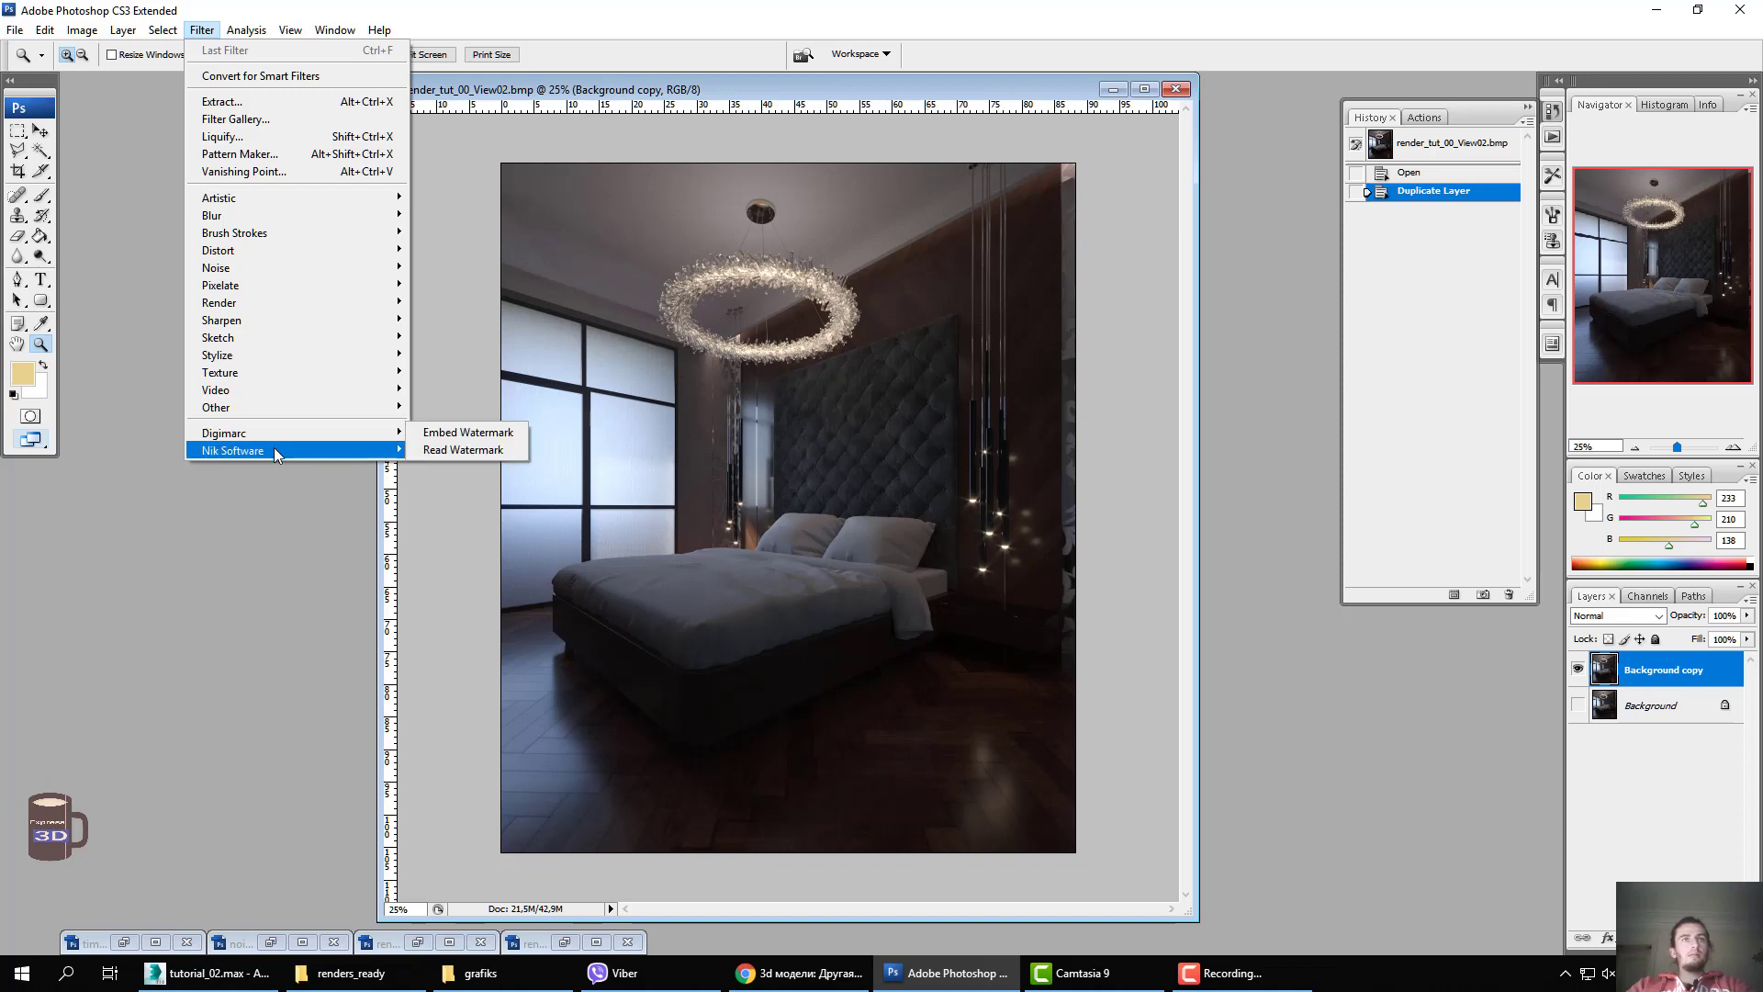
mouse_move(232, 449)
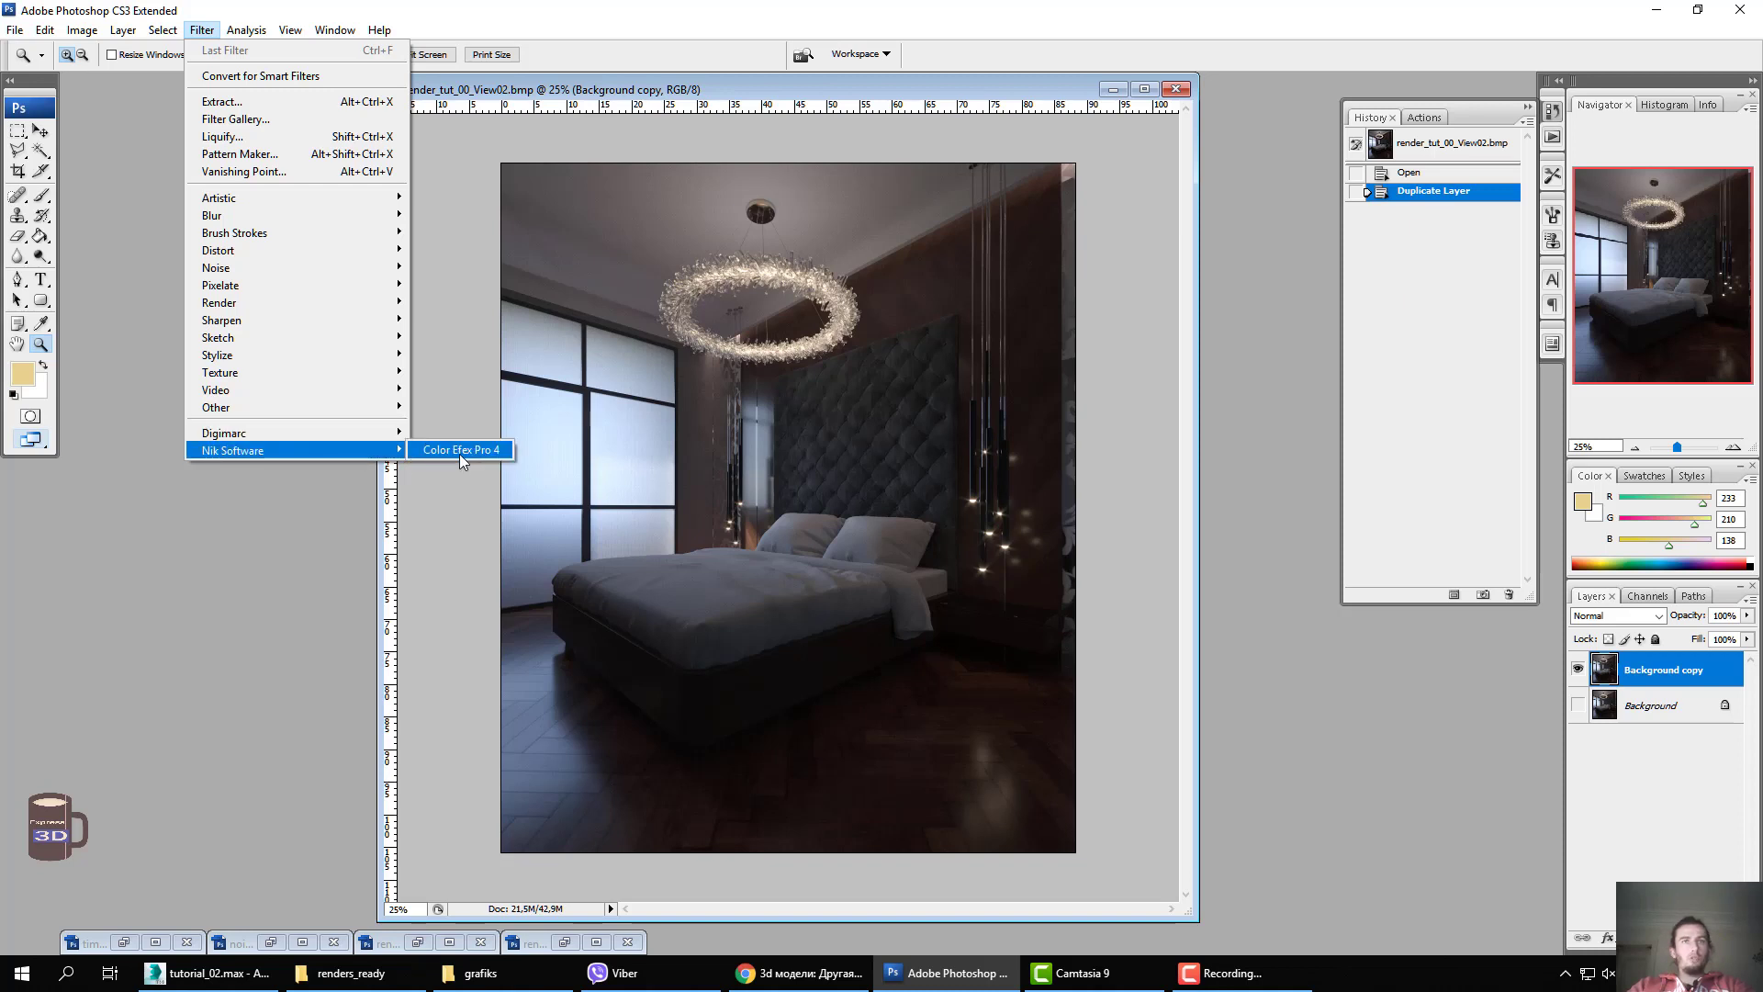
click(459, 450)
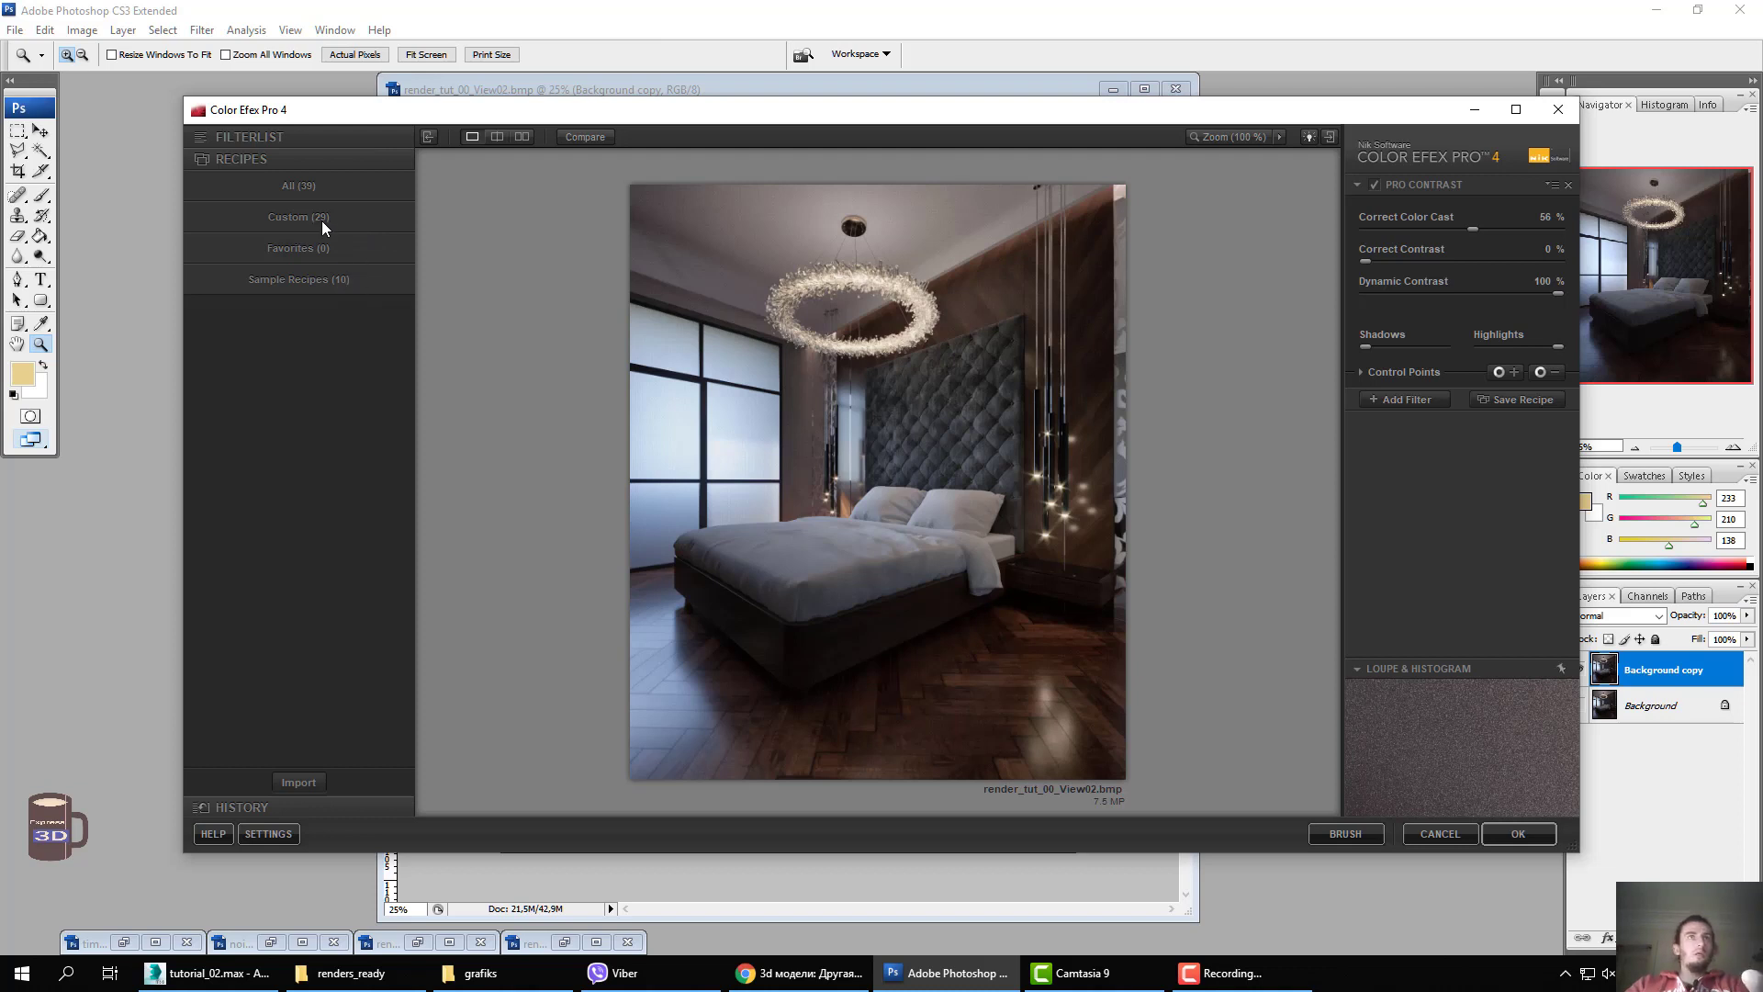
Load custom recipe 5f (seven filters, ending with Vignette Lens -50%) and uncheck Pro Contrast.
click(204, 141)
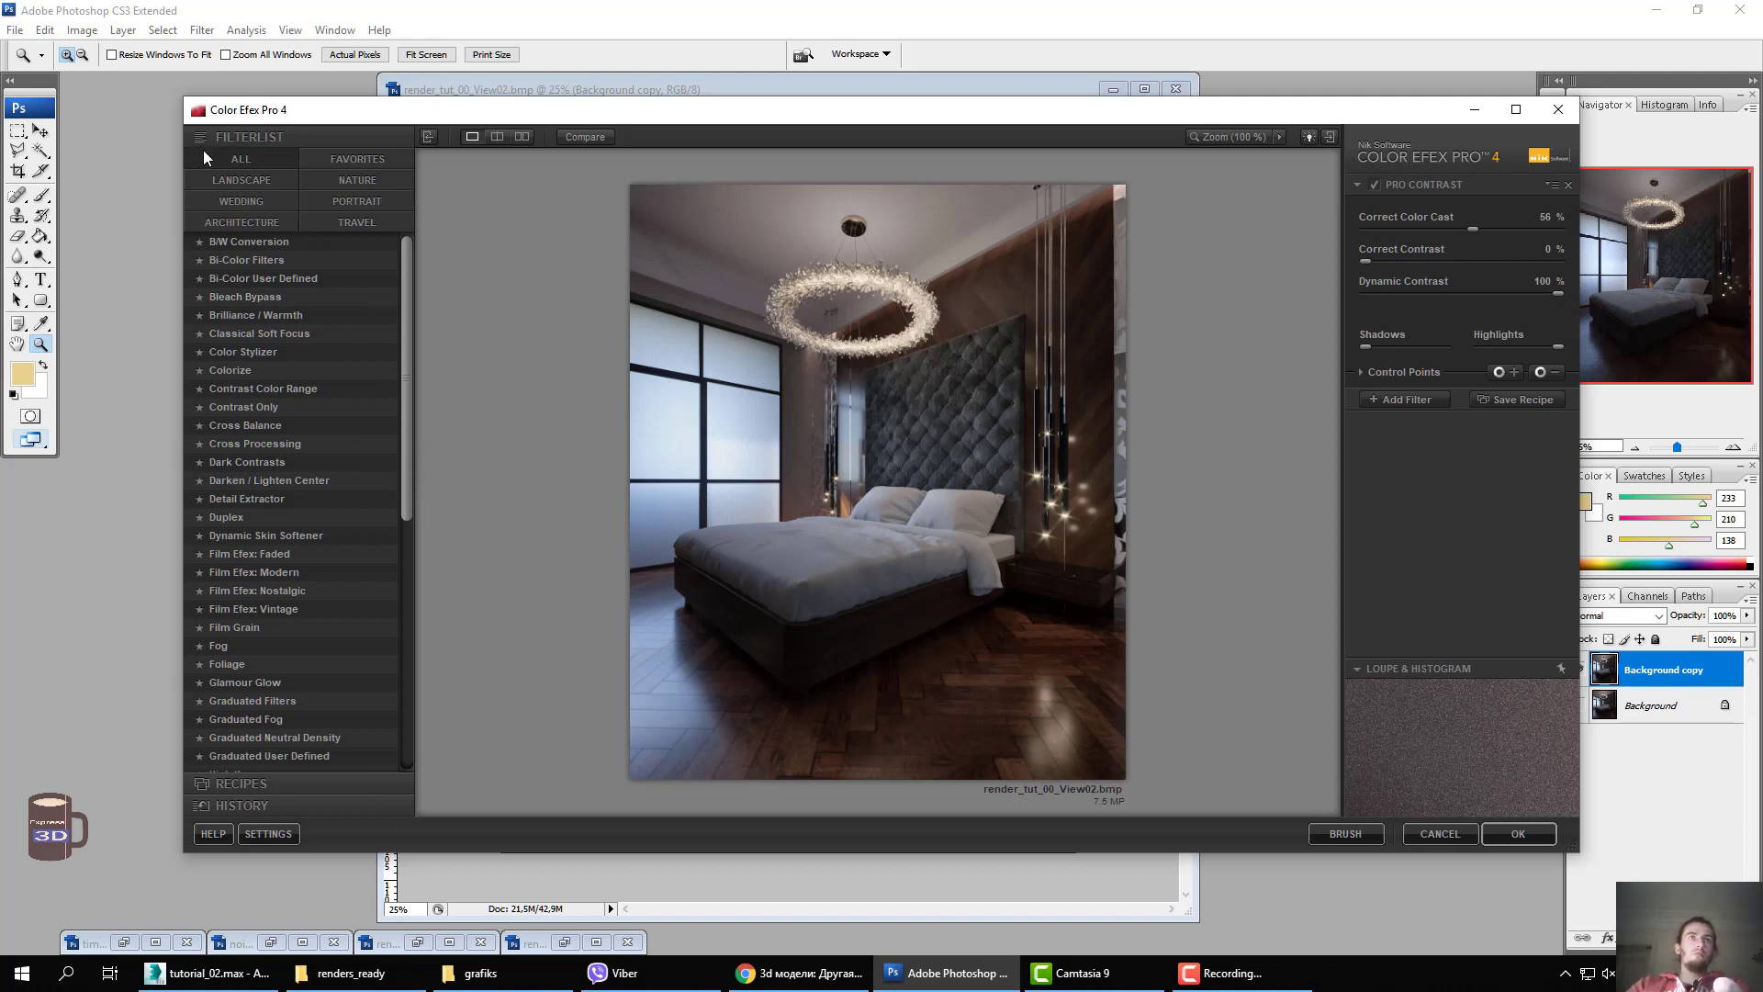
click(355, 166)
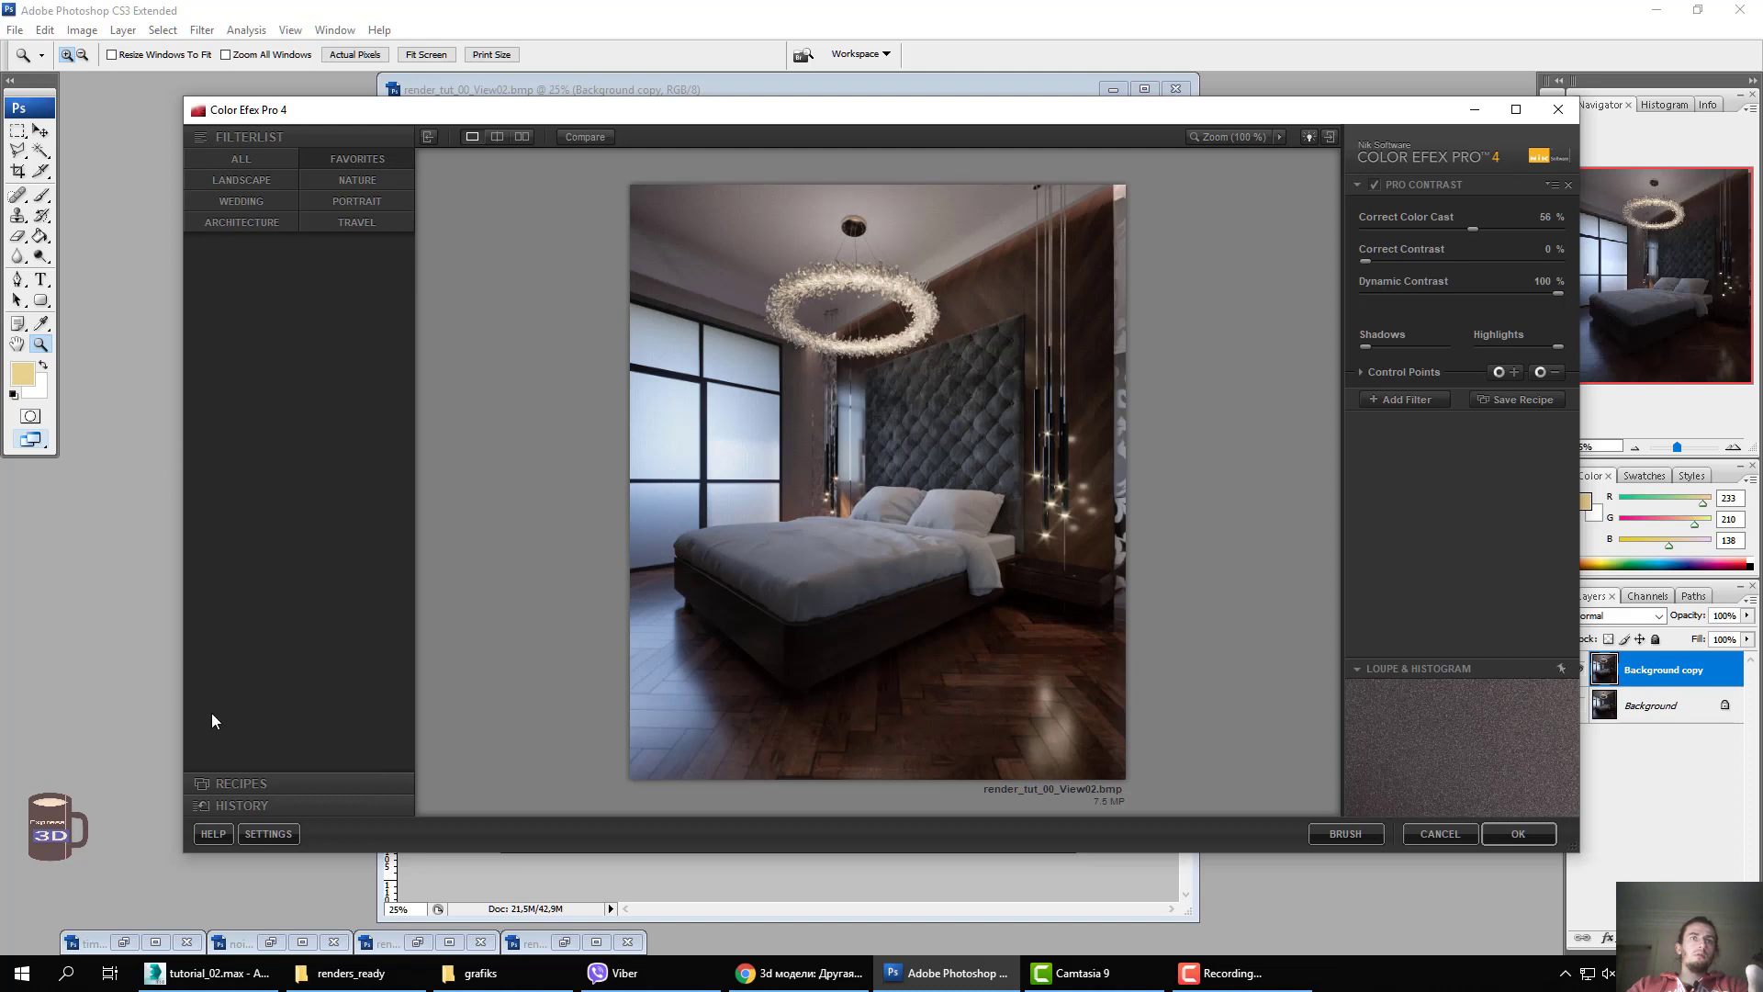
click(230, 783)
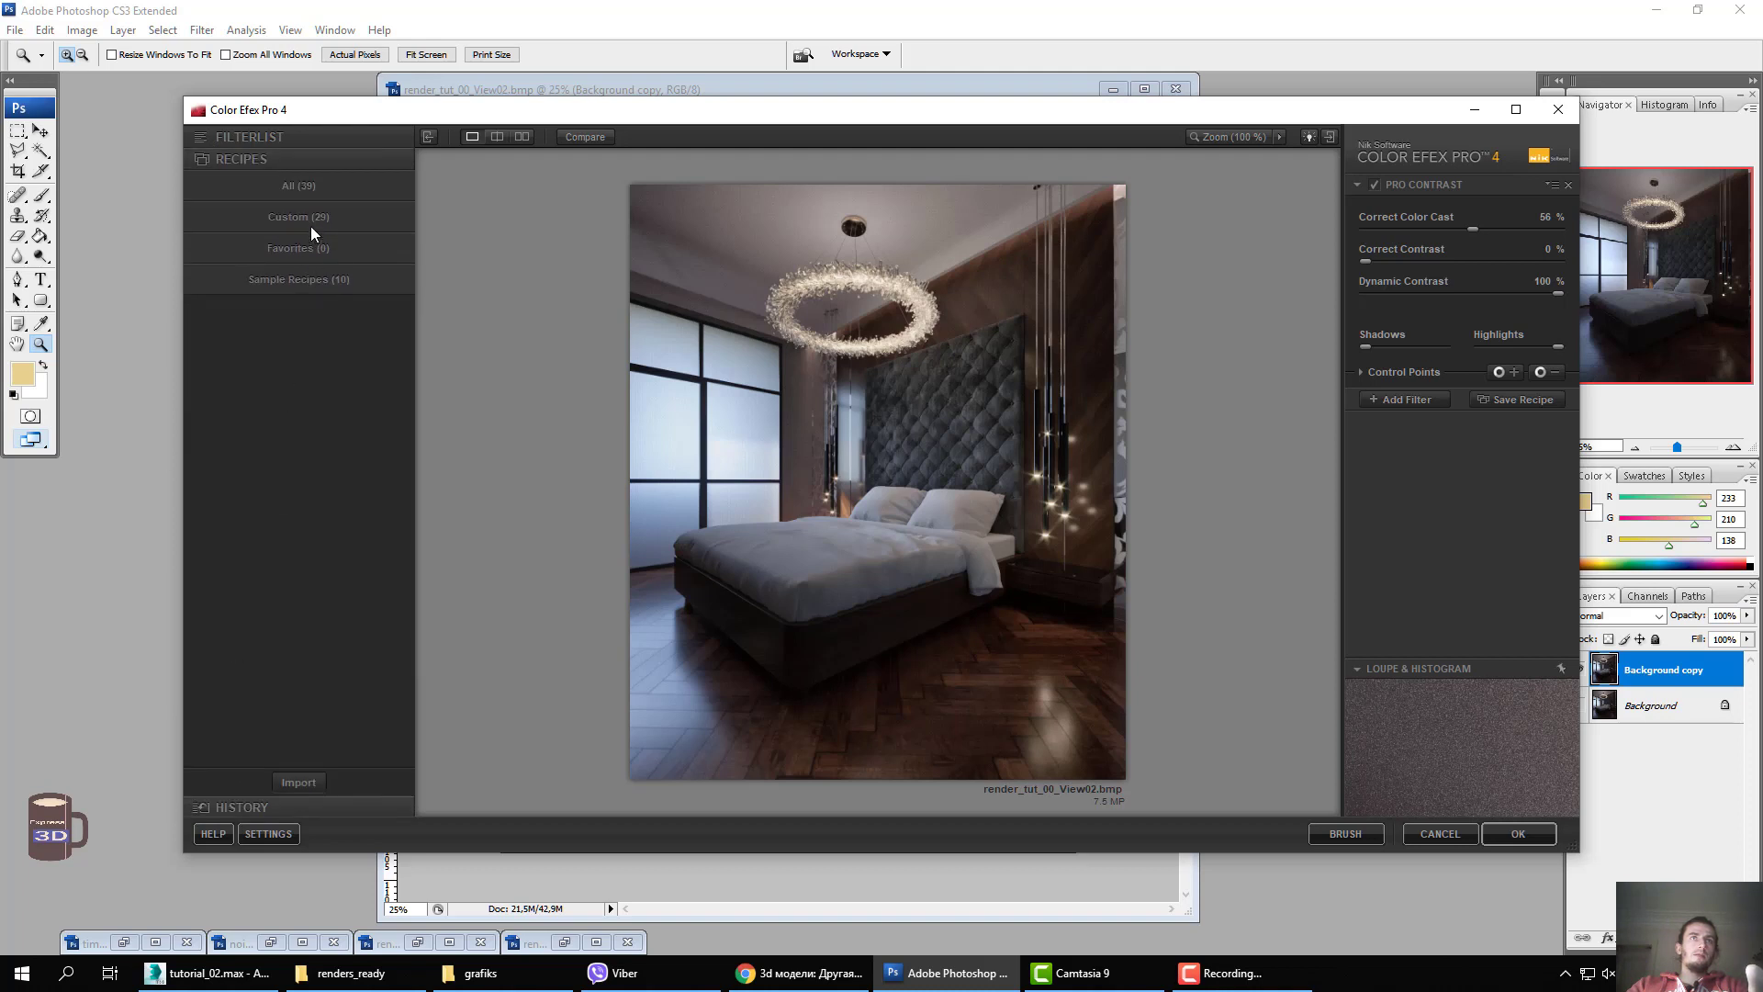
click(310, 226)
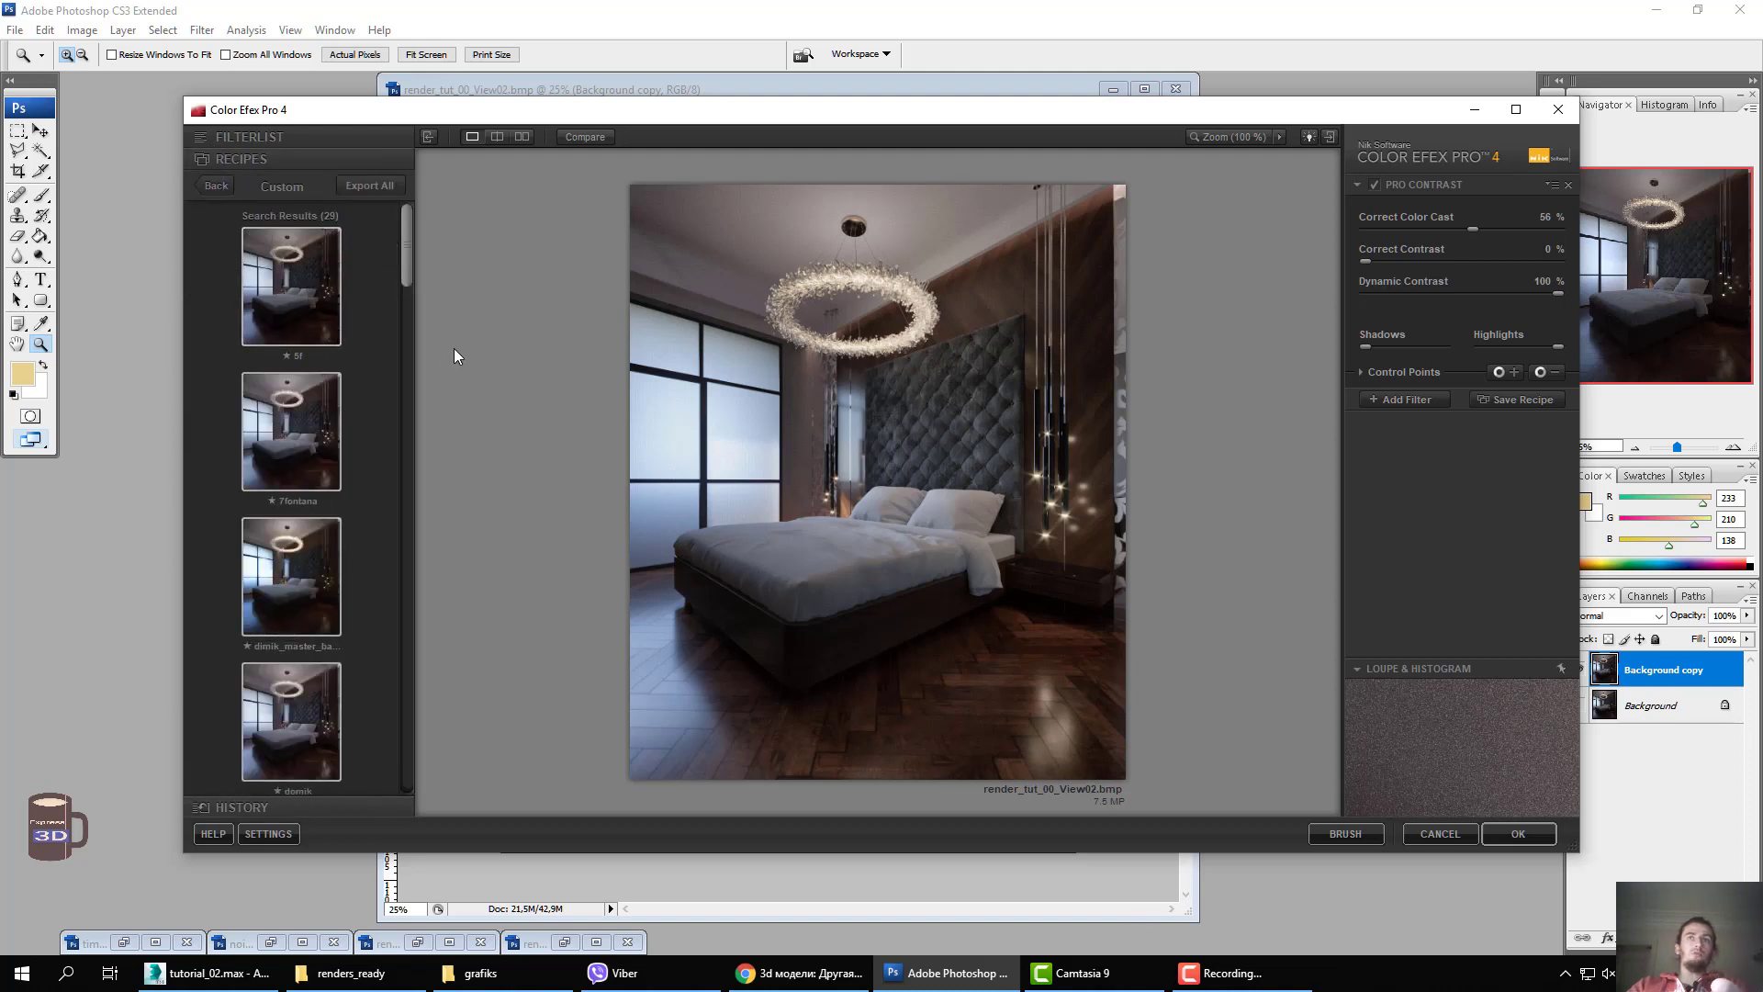
click(285, 276)
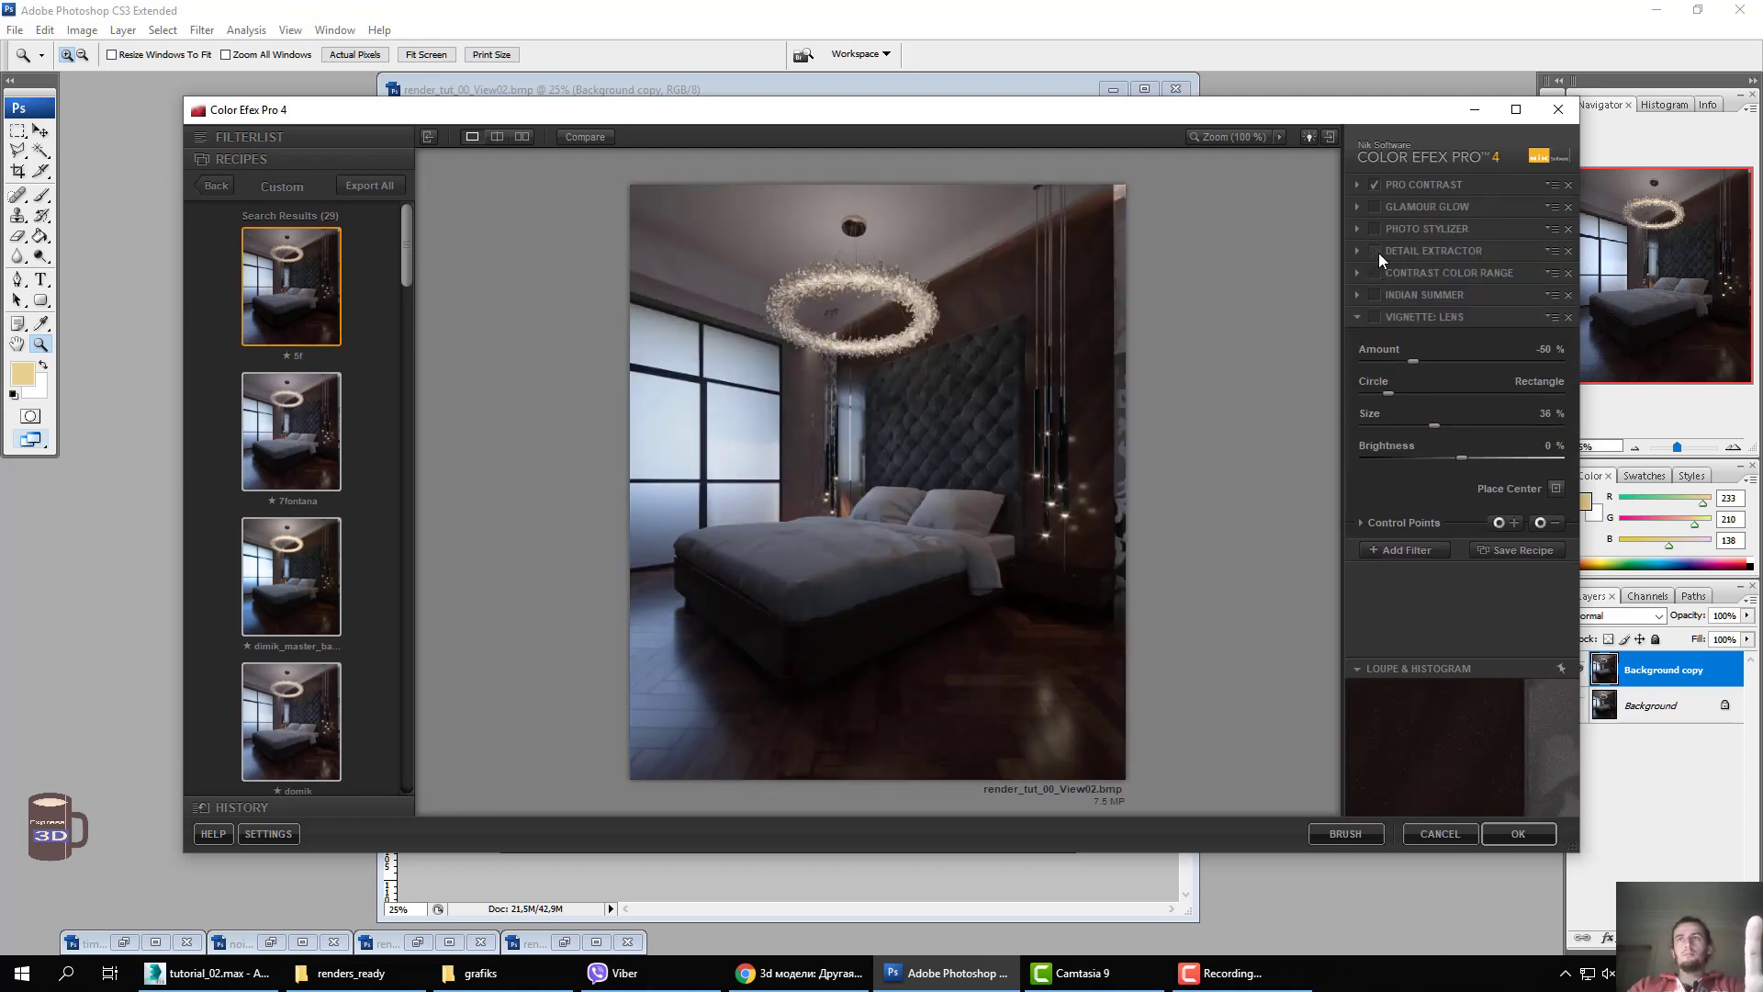
click(1375, 184)
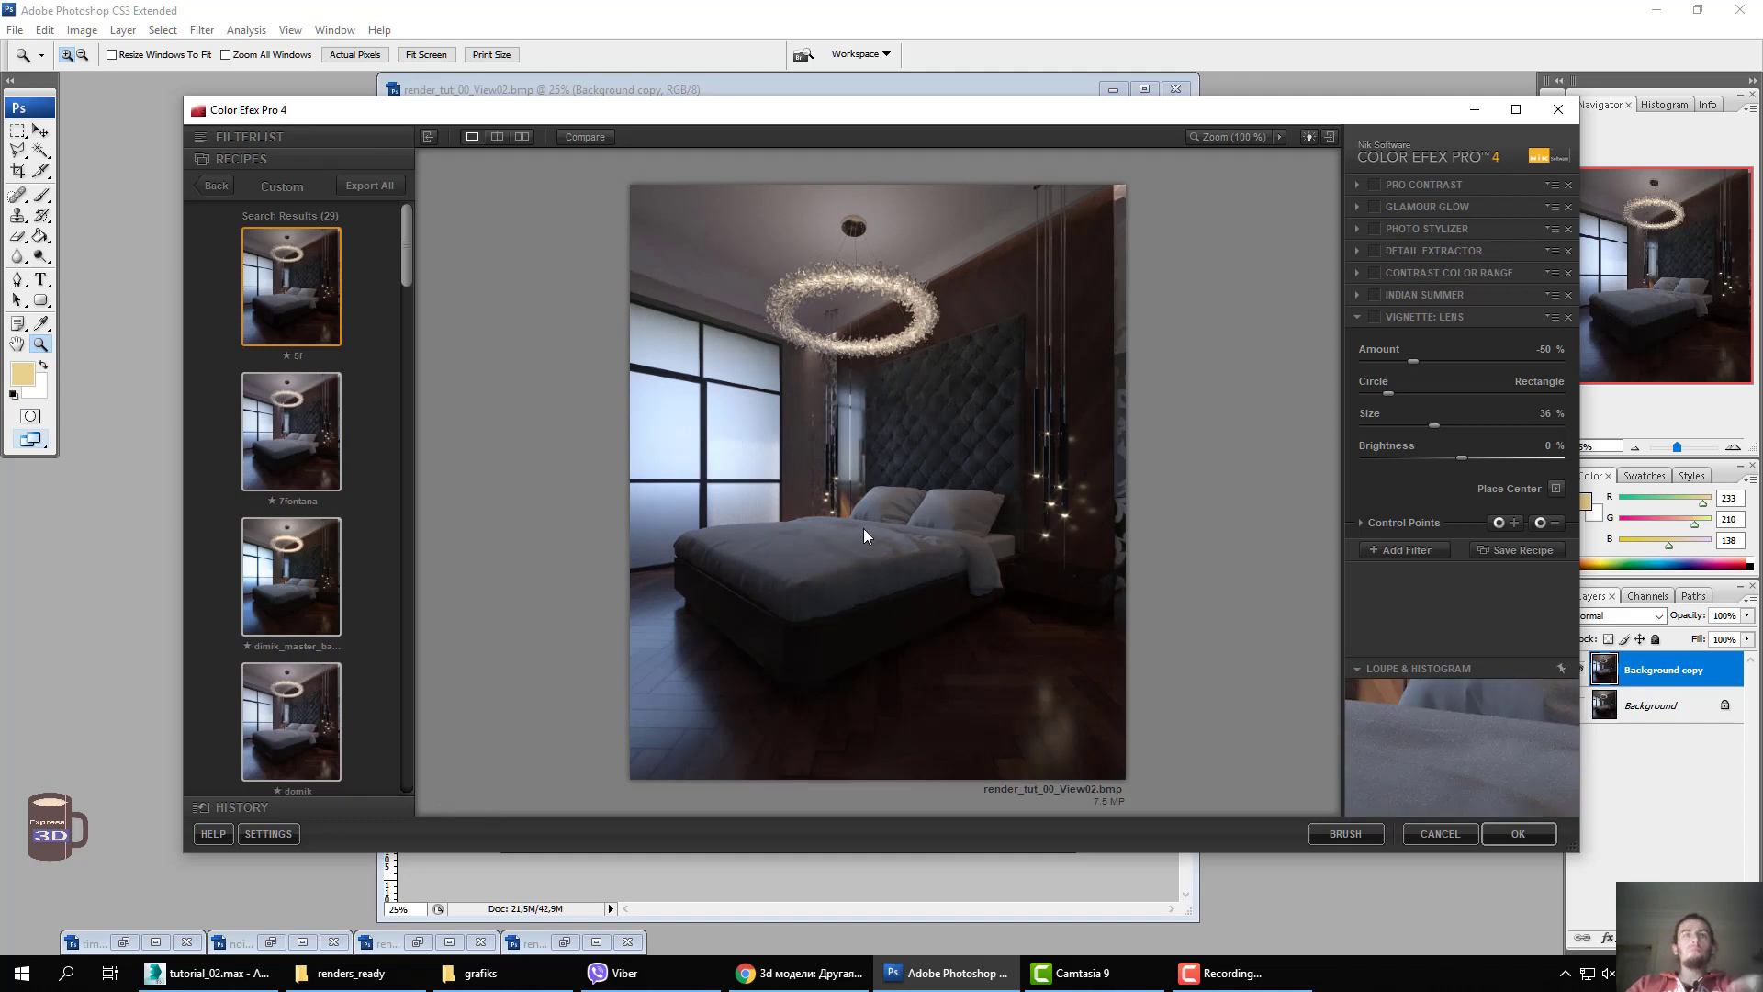
drag(1288, 111, 1235, 139)
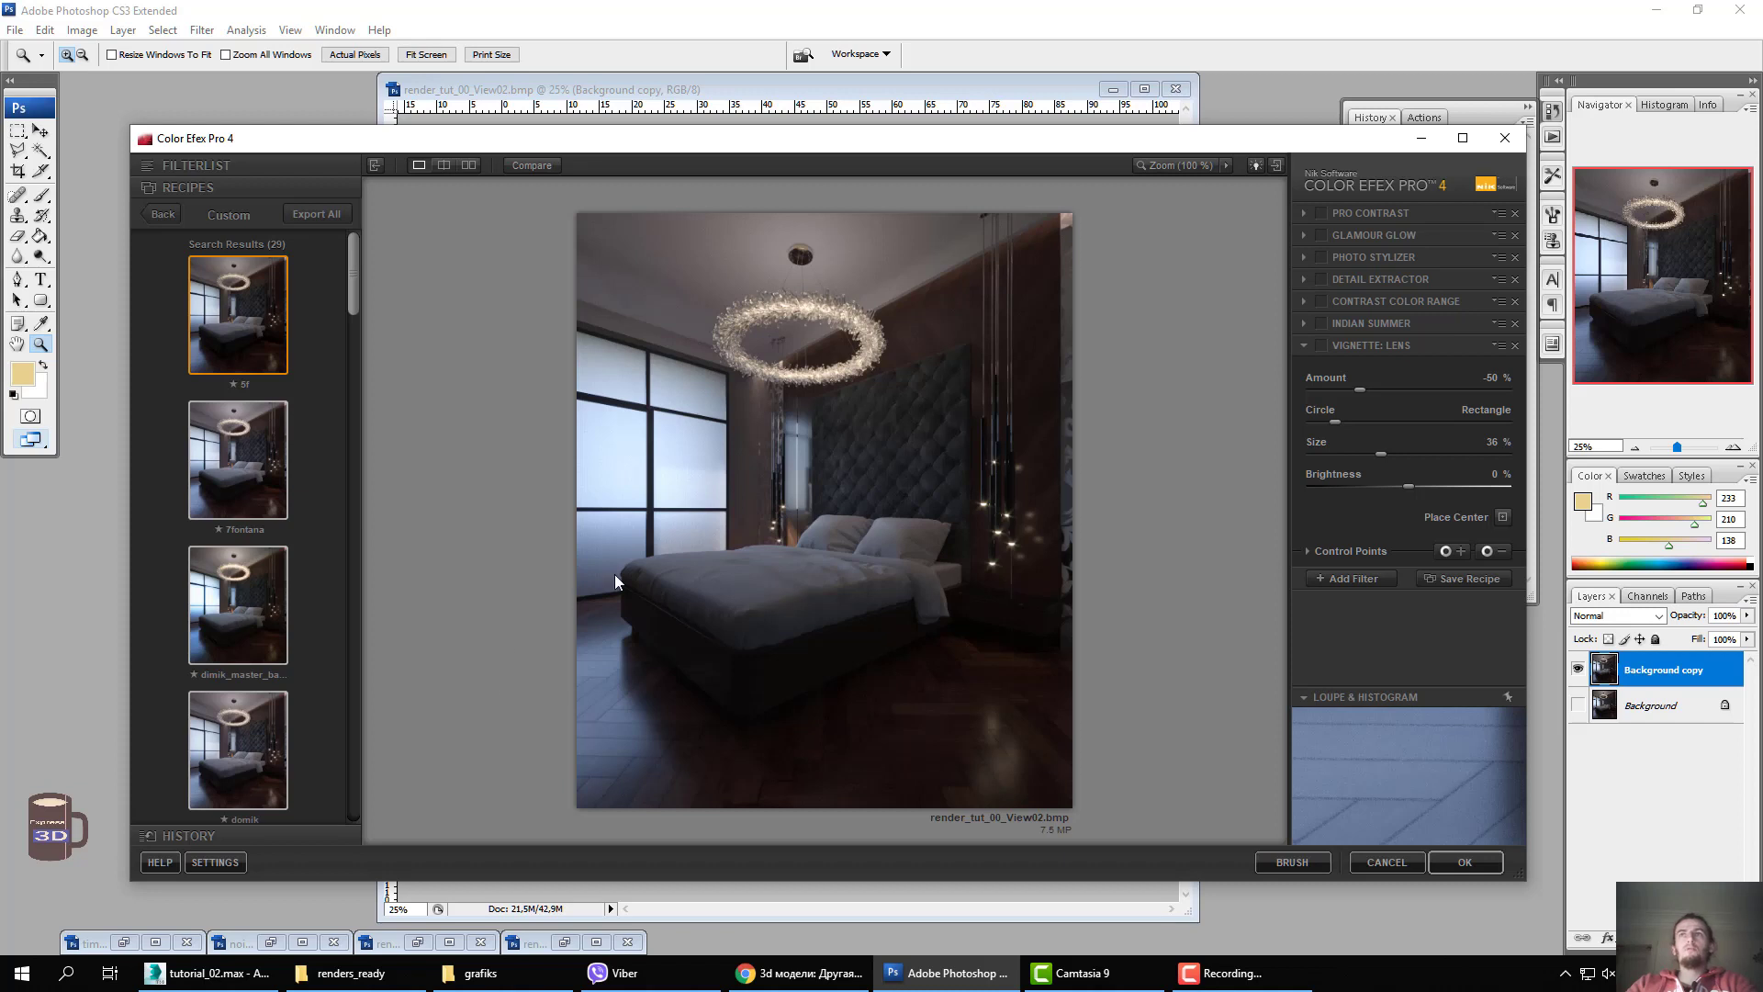
Restore Pro Contrast (22% color cast, 44% contrast, 49% dynamic contrast) and enable Photo Stylizer instead of Glamour Glow.
click(1321, 213)
click(1304, 213)
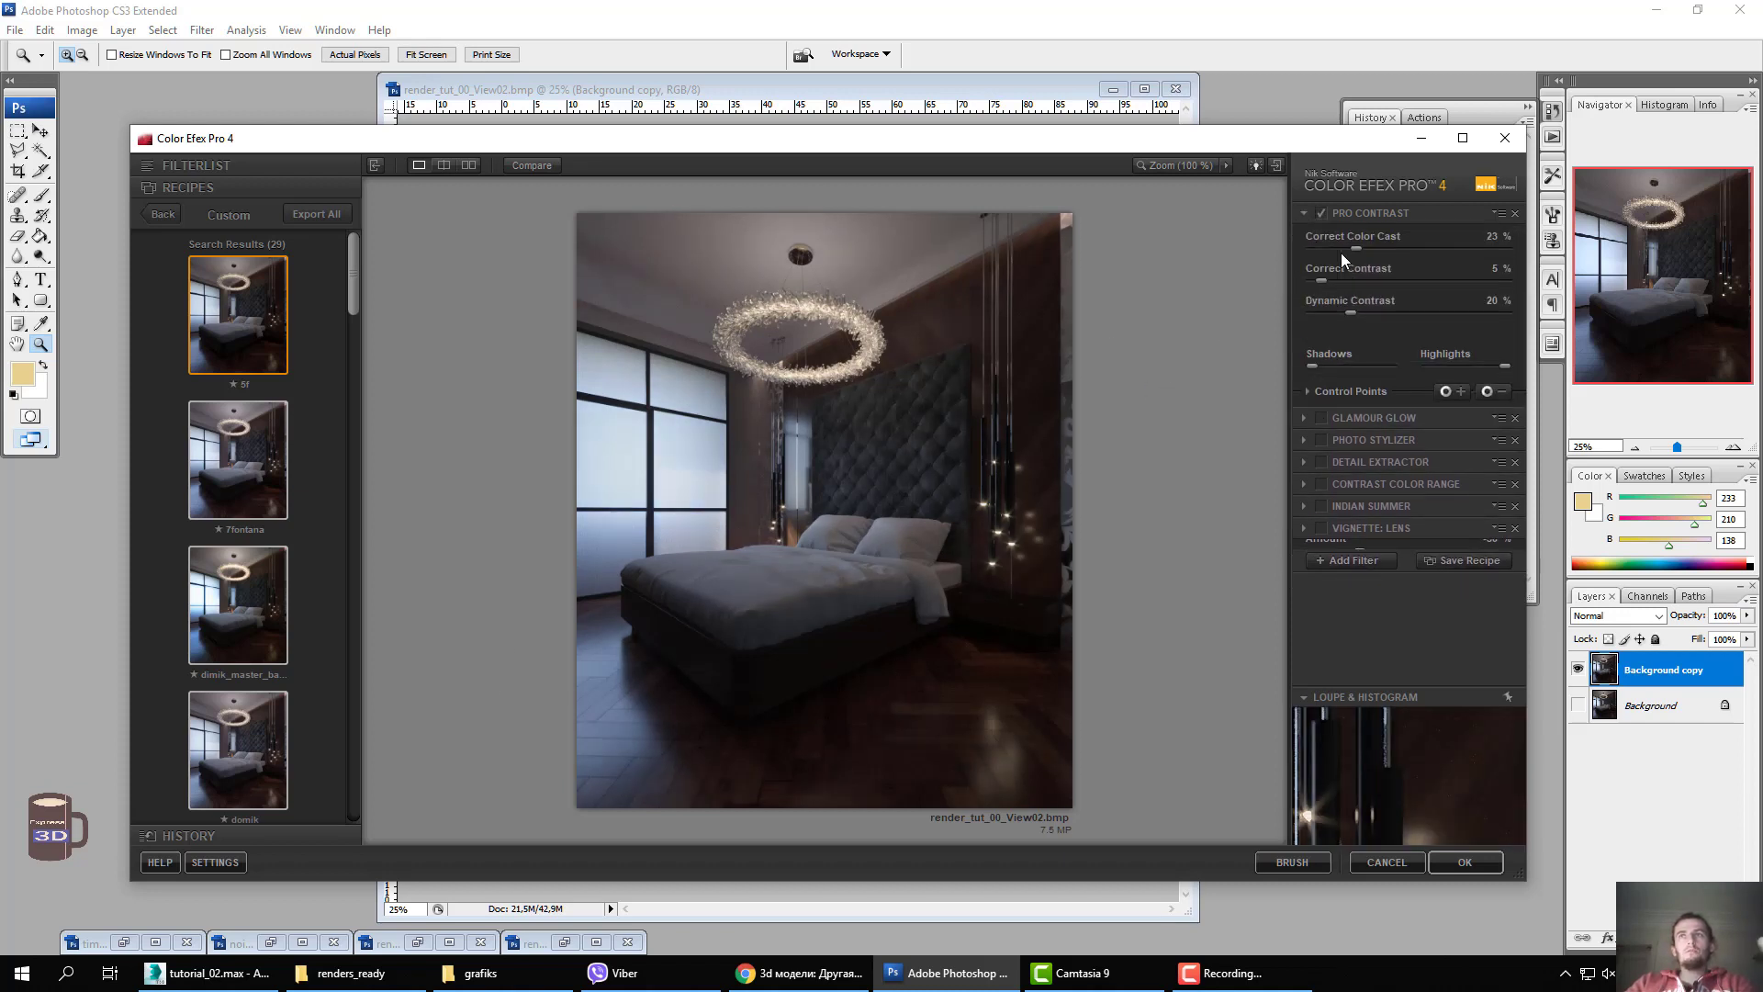
drag(1357, 259, 1562, 252)
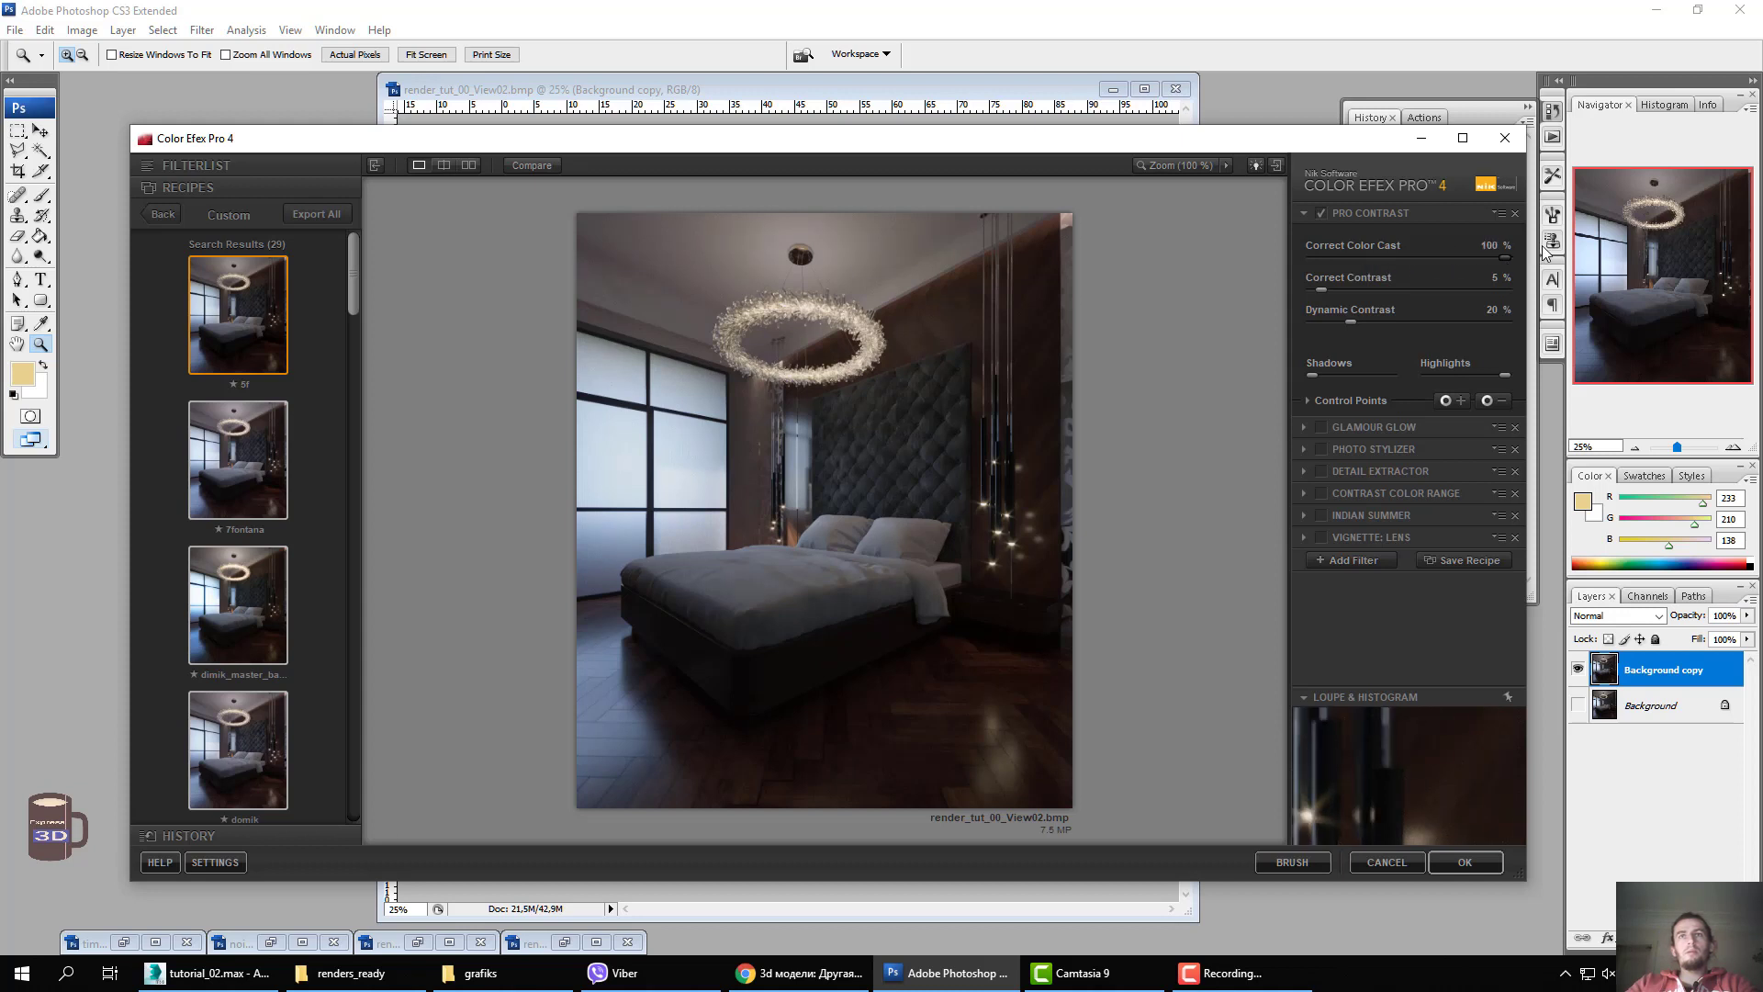
mouse_move(1394, 250)
mouse_down()
mouse_move(1315, 261)
mouse_move(1358, 267)
mouse_up()
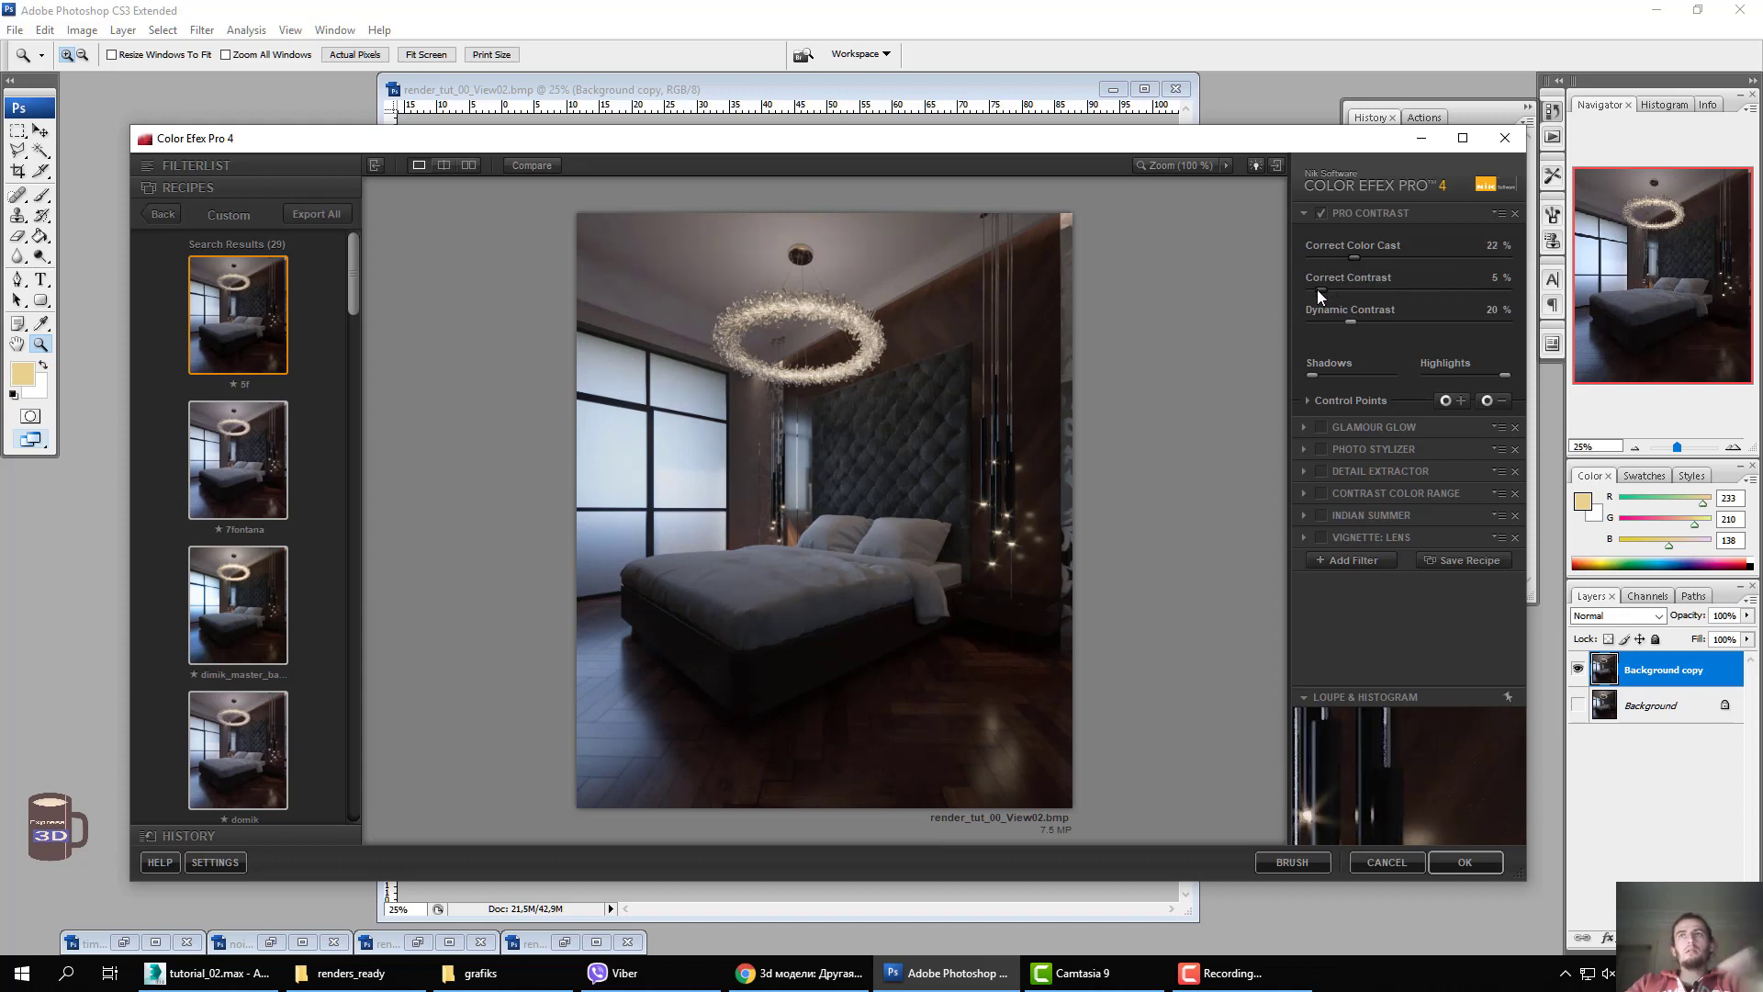
mouse_move(1317, 289)
mouse_down()
mouse_move(1475, 284)
mouse_move(1414, 291)
mouse_move(1441, 312)
mouse_move(1395, 306)
mouse_move(1437, 323)
mouse_move(1286, 338)
mouse_move(1533, 336)
mouse_move(1304, 342)
mouse_move(1461, 326)
mouse_move(1407, 327)
mouse_up()
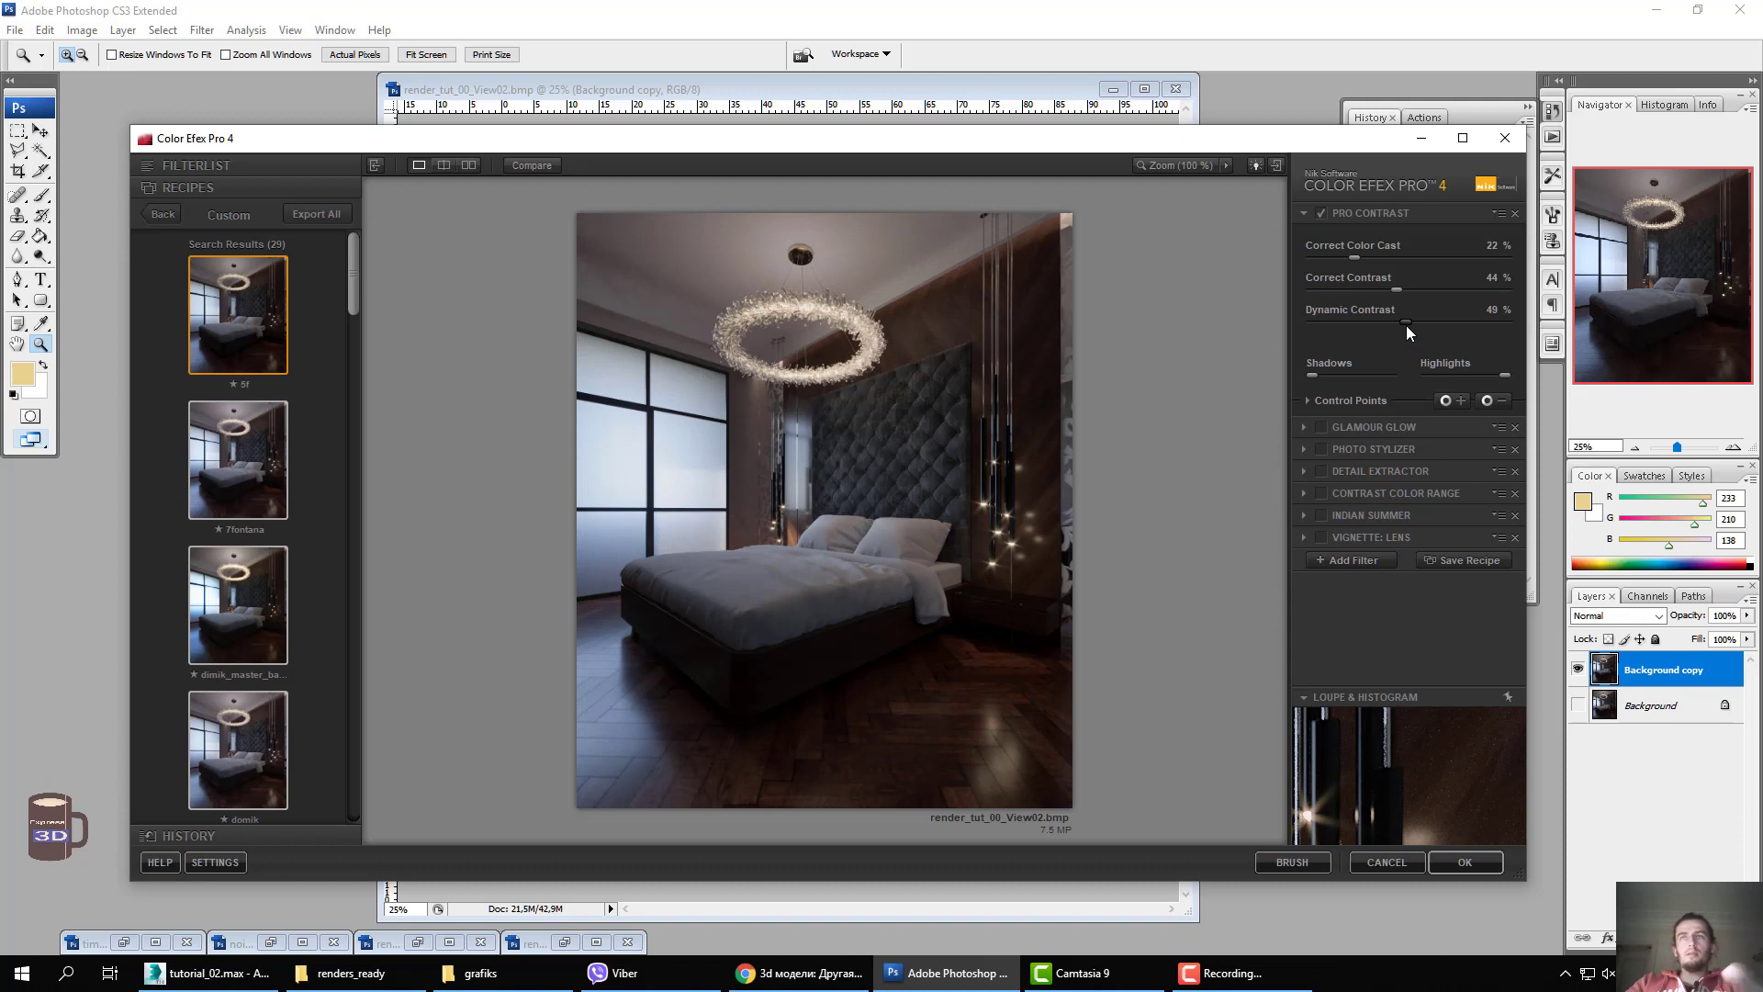
click(1323, 429)
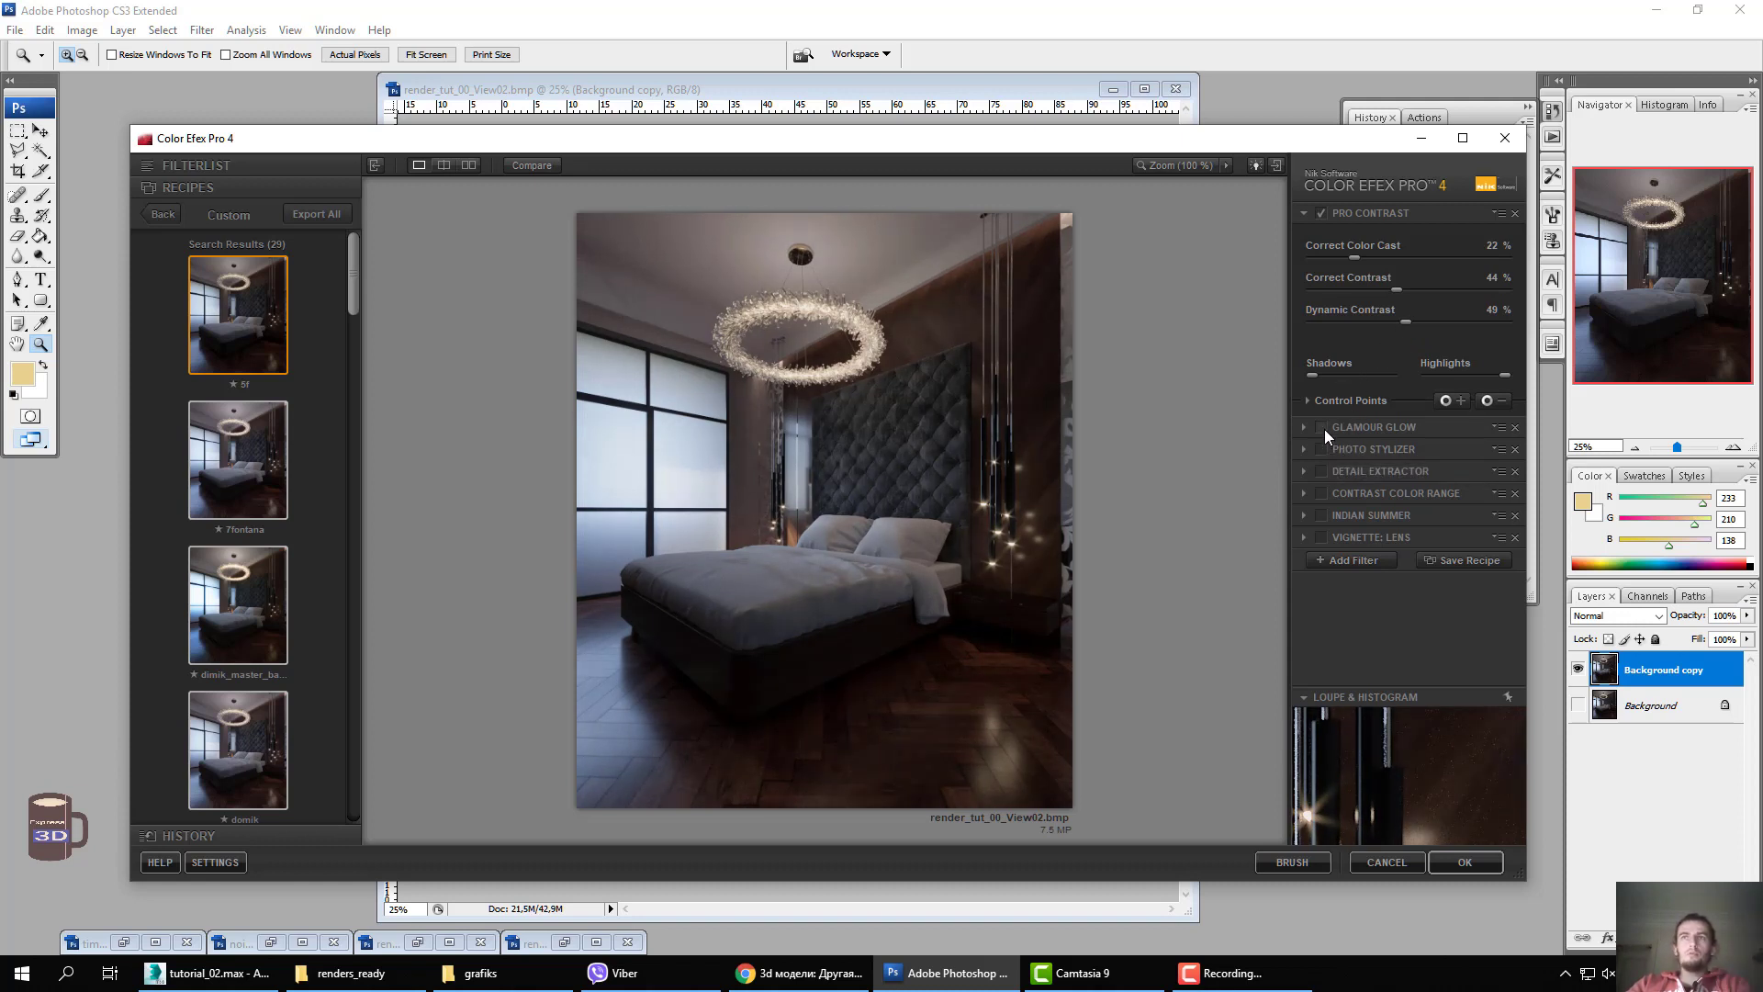
click(1321, 450)
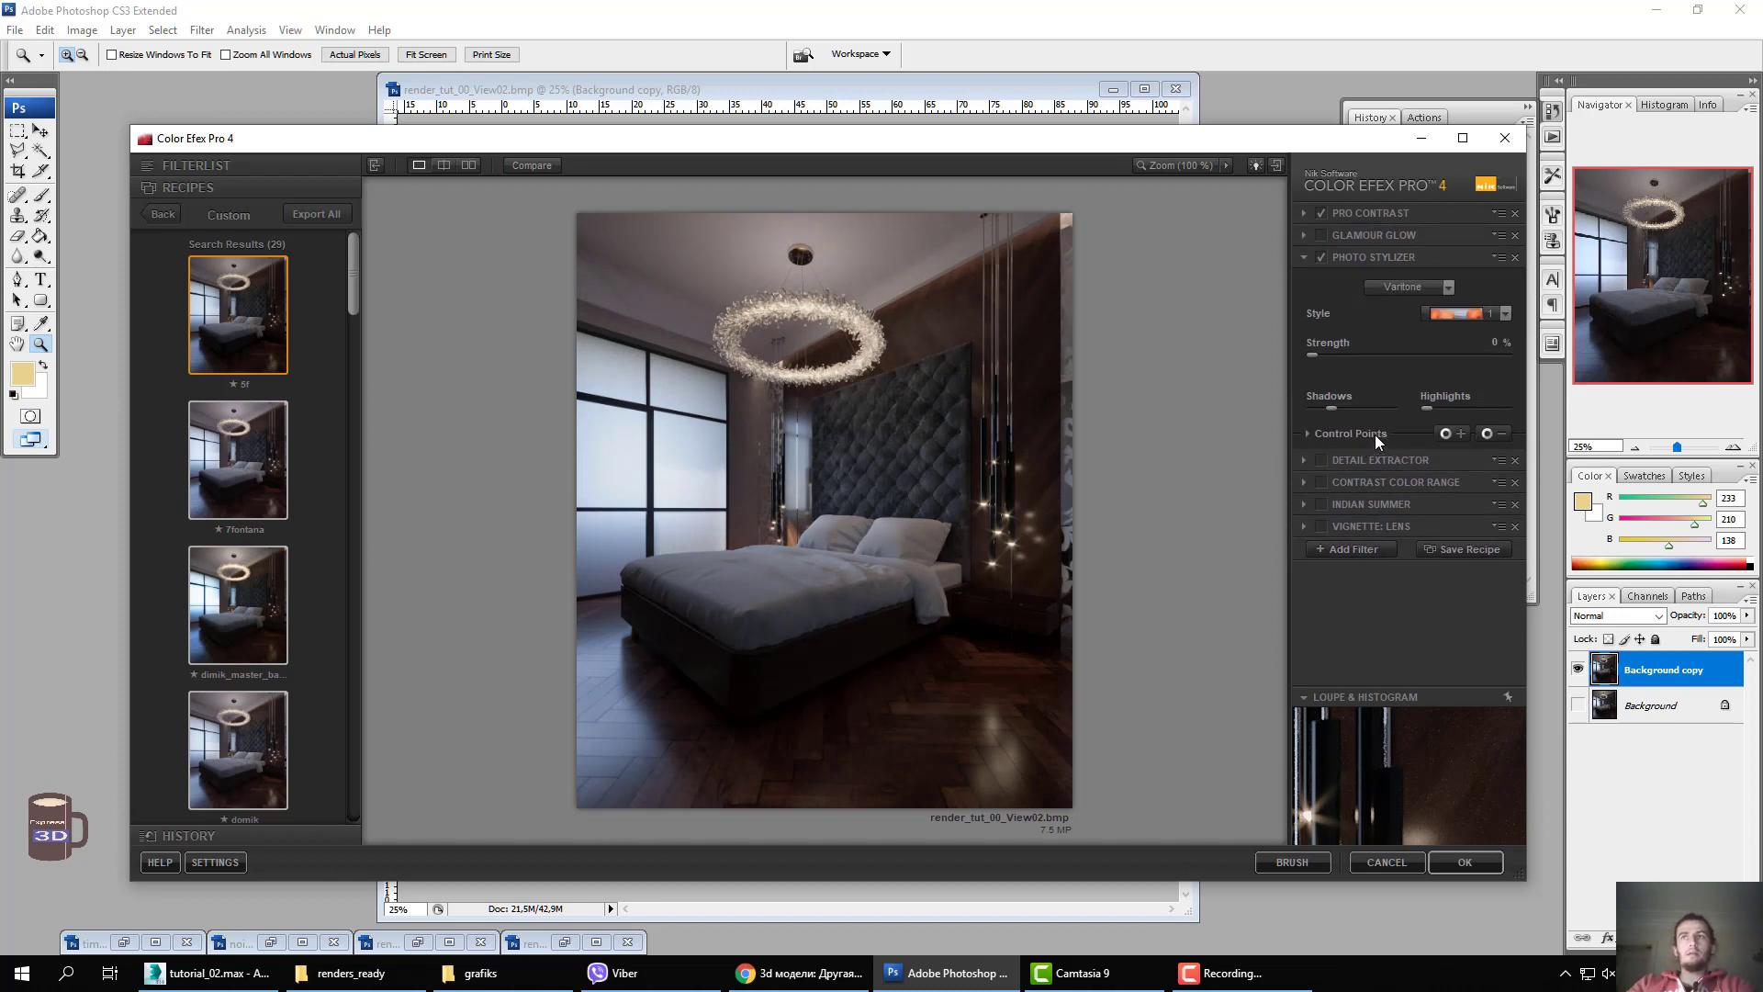
Set Photo Stylizer to style 1 at about 25% opacity.
click(1370, 433)
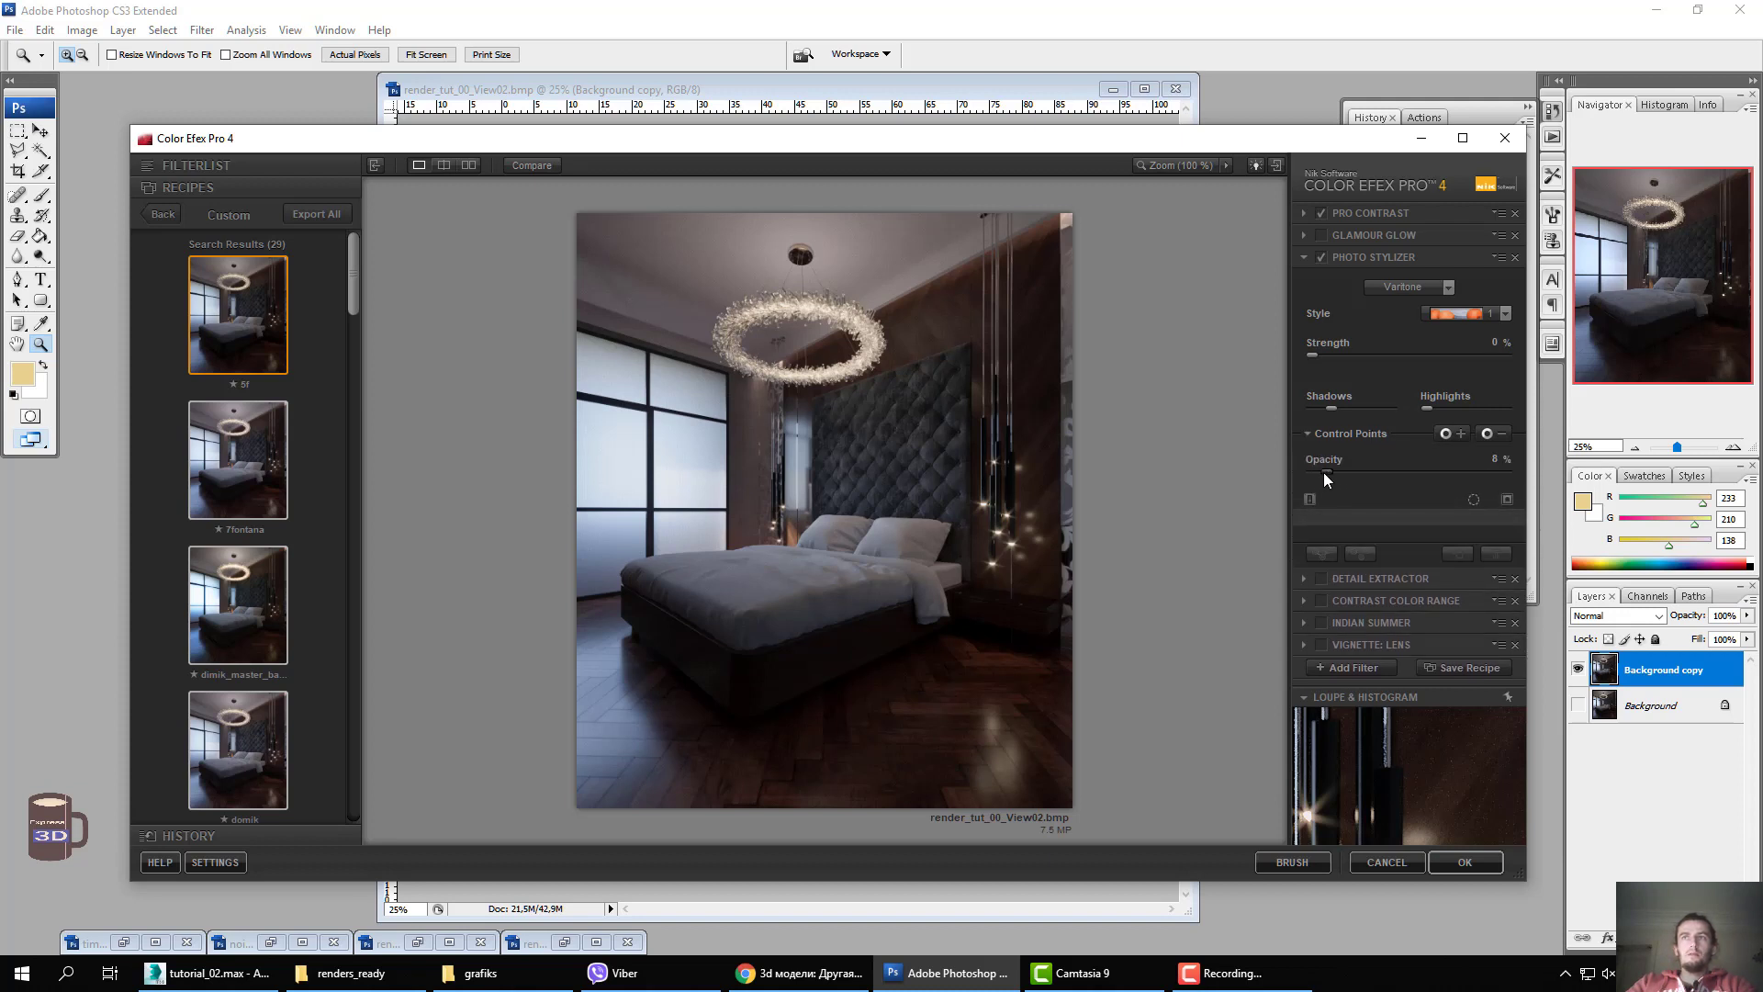
mouse_move(1325, 470)
mouse_down()
mouse_move(1545, 465)
mouse_move(1489, 476)
mouse_move(1529, 468)
mouse_up()
click(1470, 313)
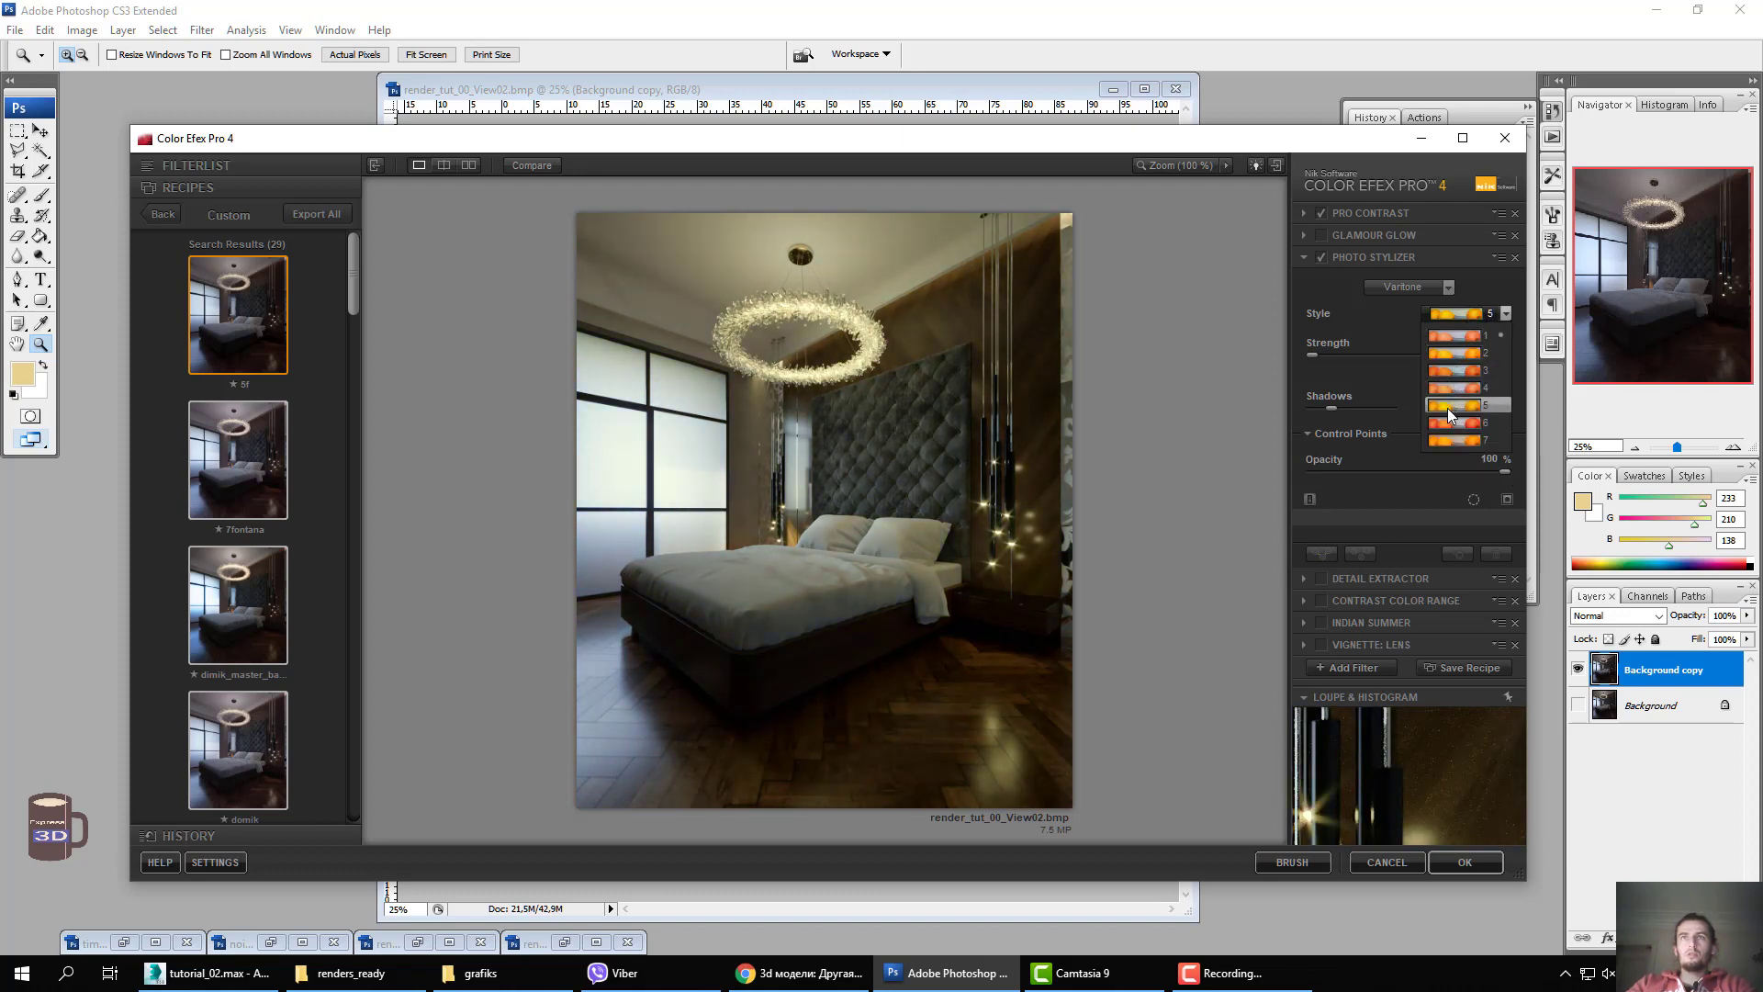
click(1458, 336)
drag(1501, 471, 1352, 485)
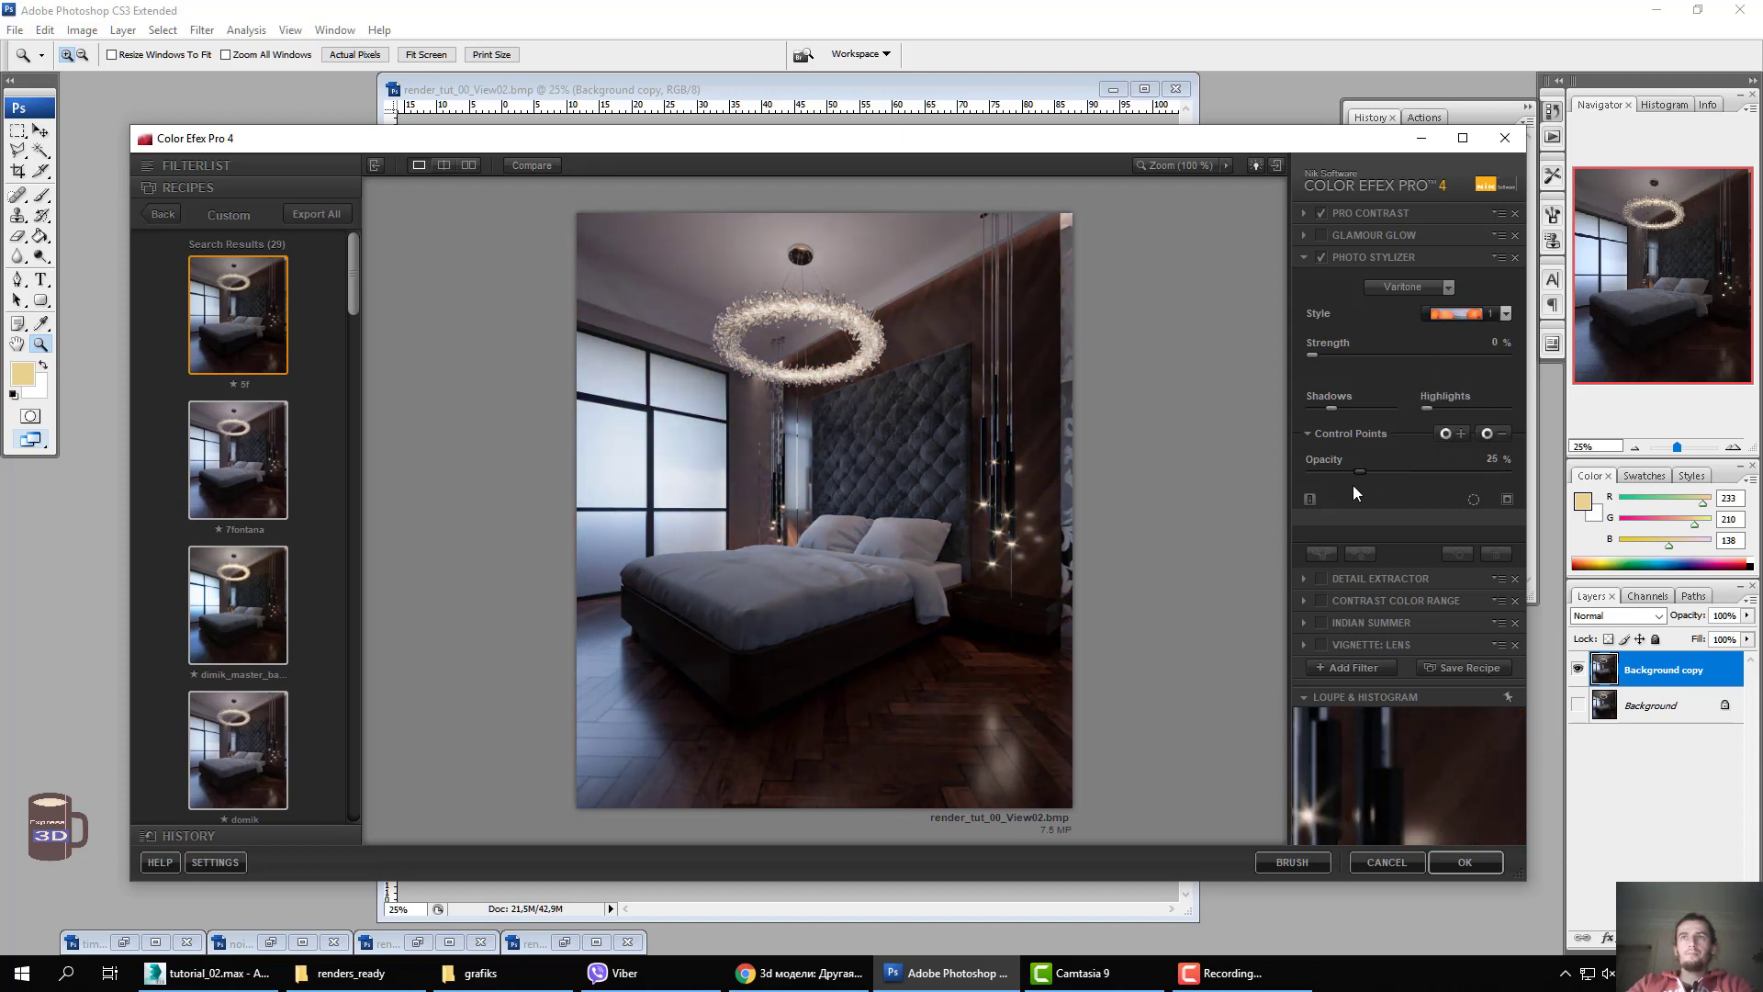
Enable Detail Extractor and raise its opacity to 85%.
click(1322, 579)
click(1352, 577)
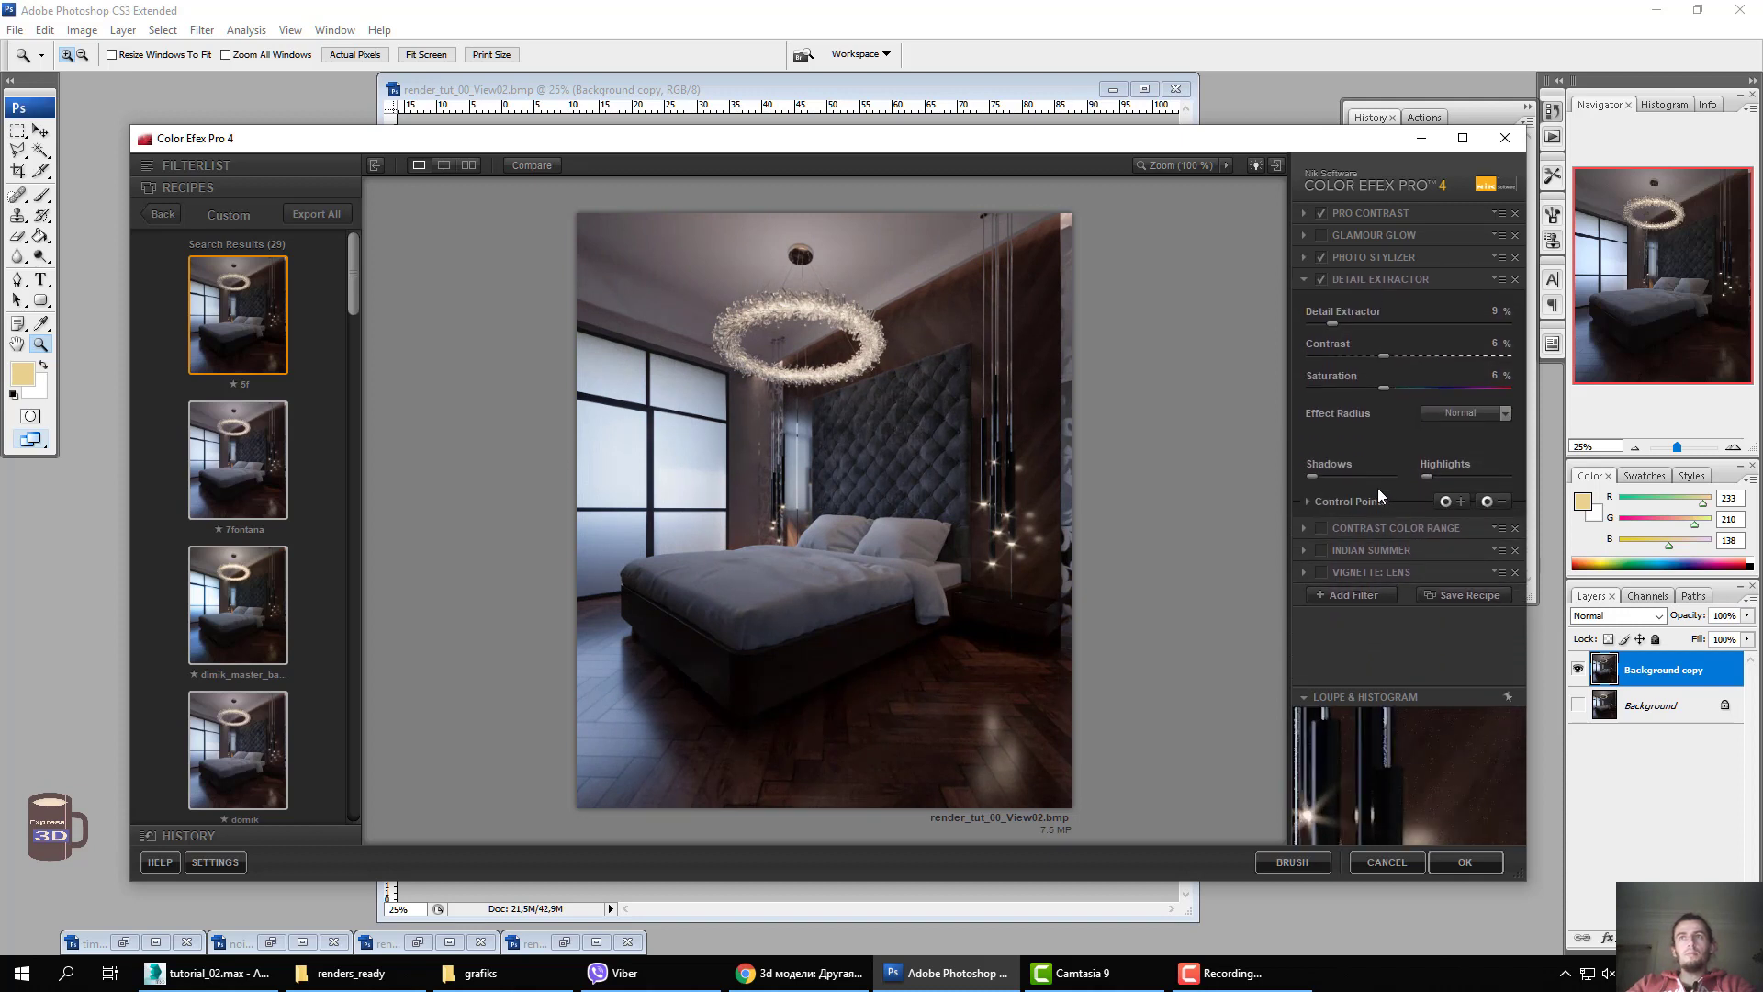
click(1370, 501)
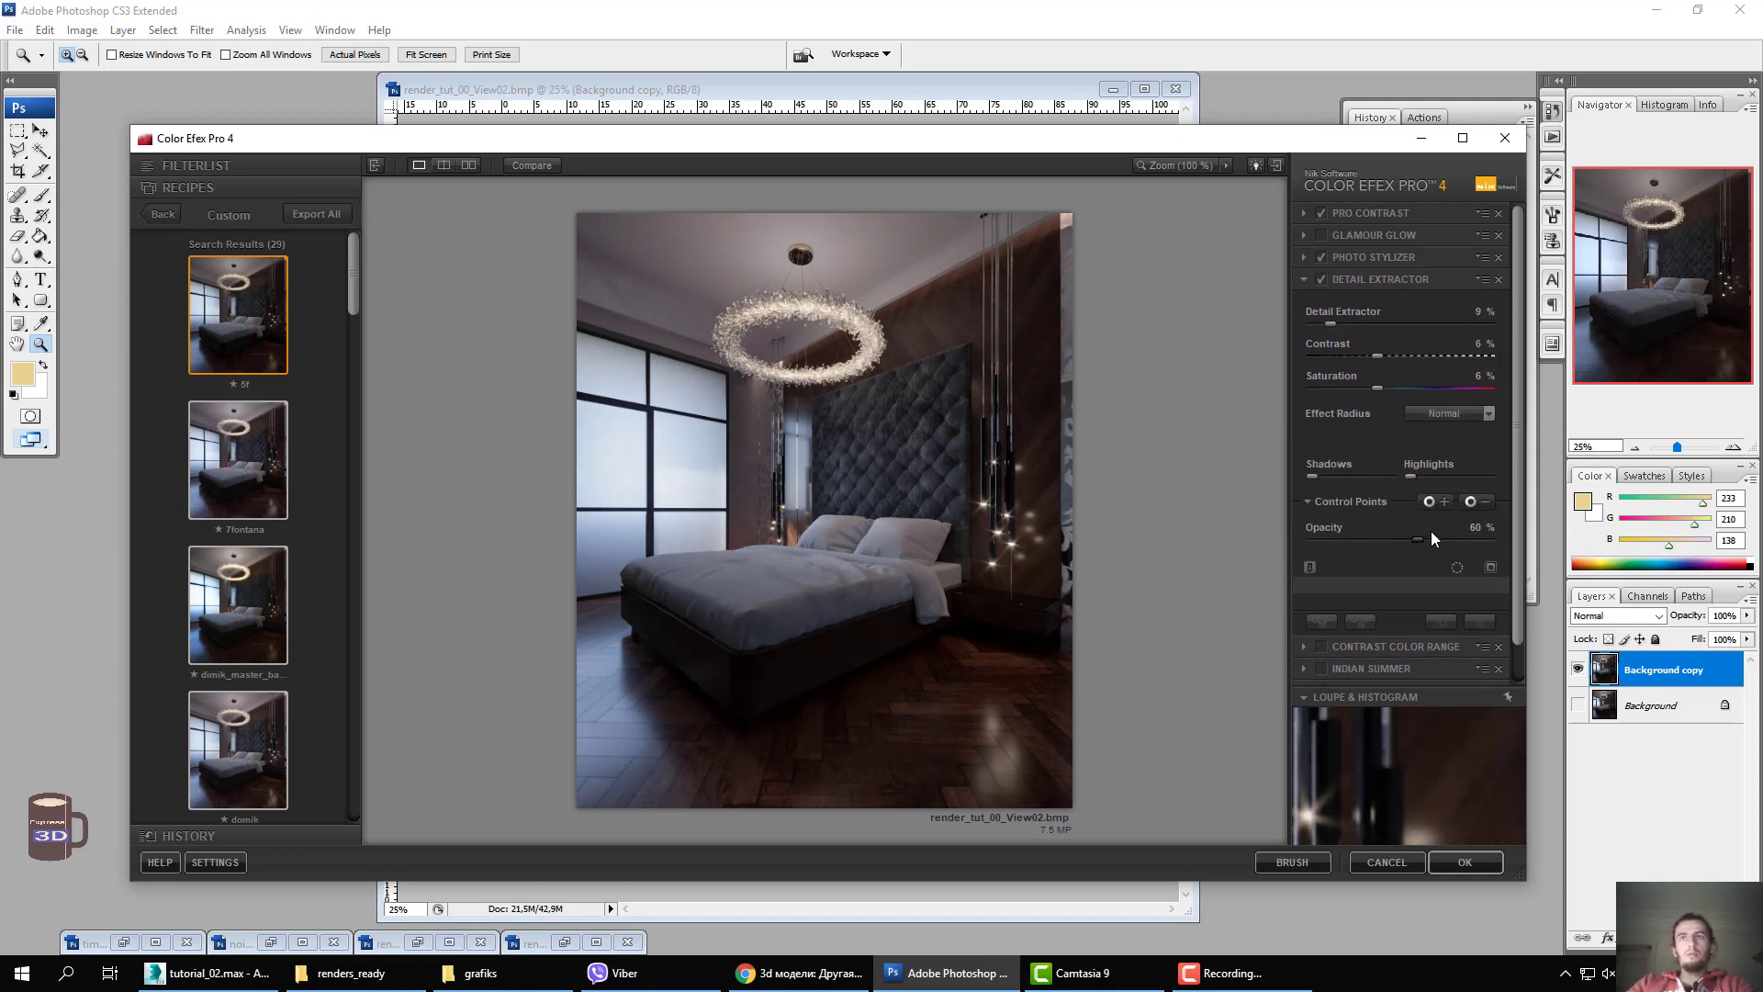
drag(1431, 532, 1468, 531)
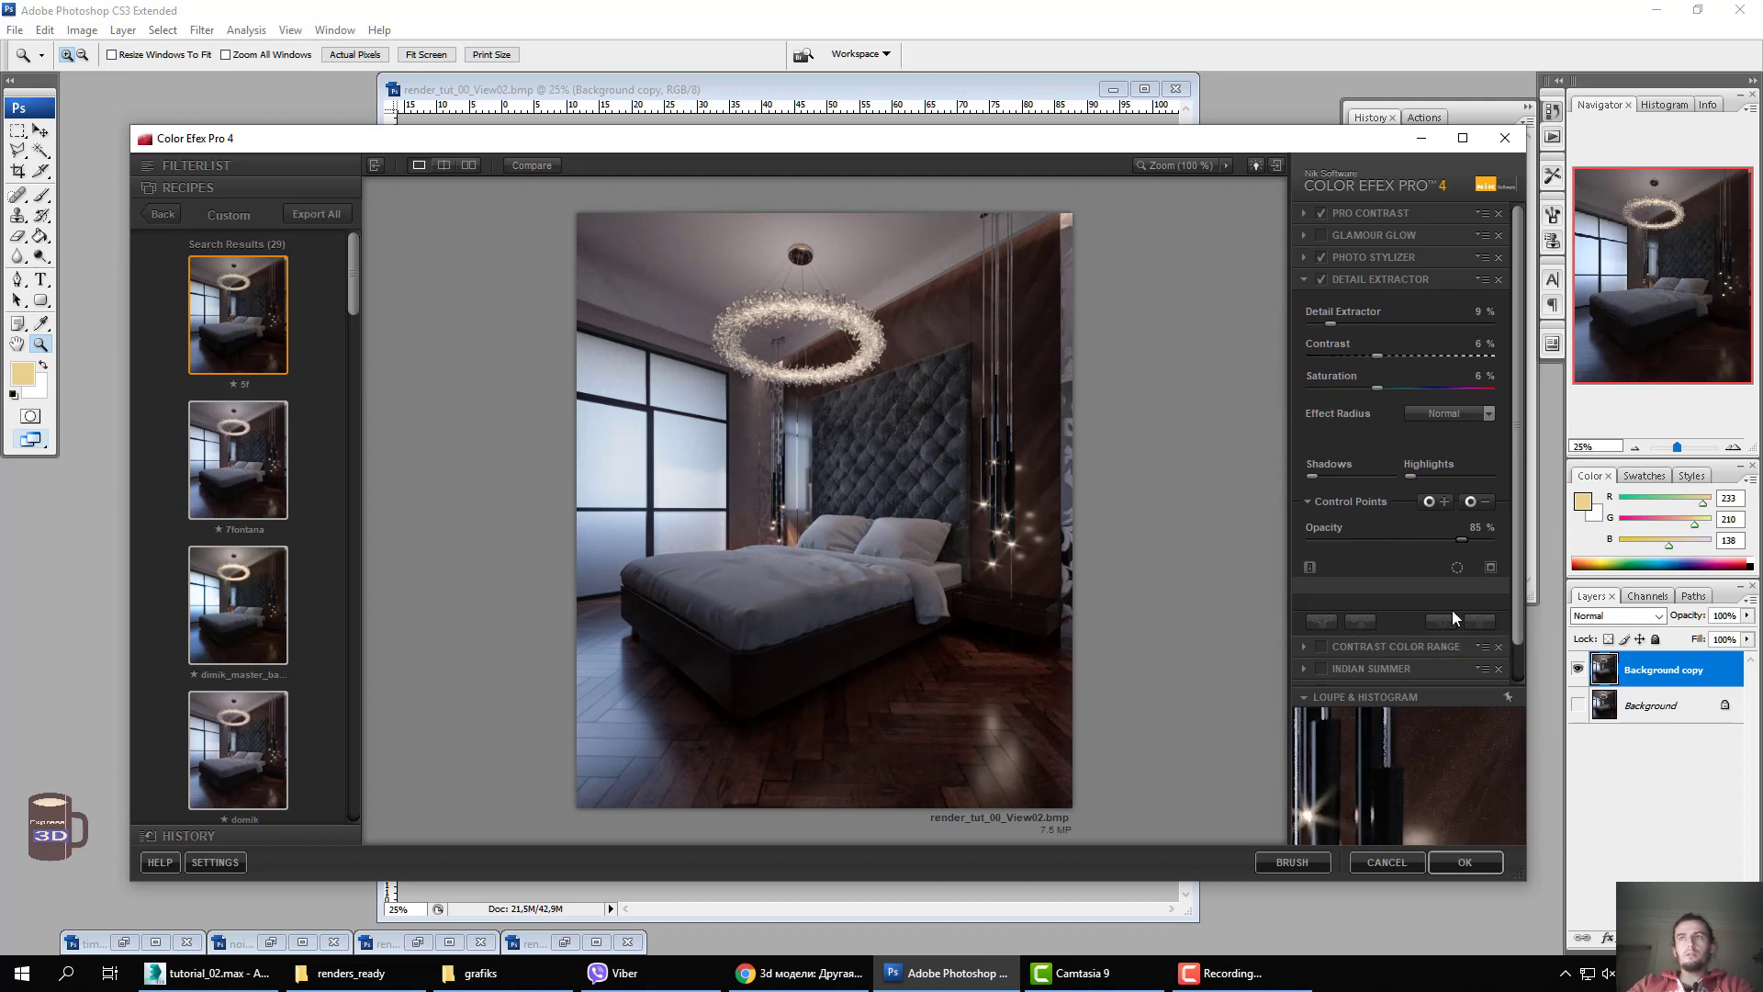
Enable Contrast Color Range and lower its opacity to about 15%.
scroll(1517, 624, down, 1)
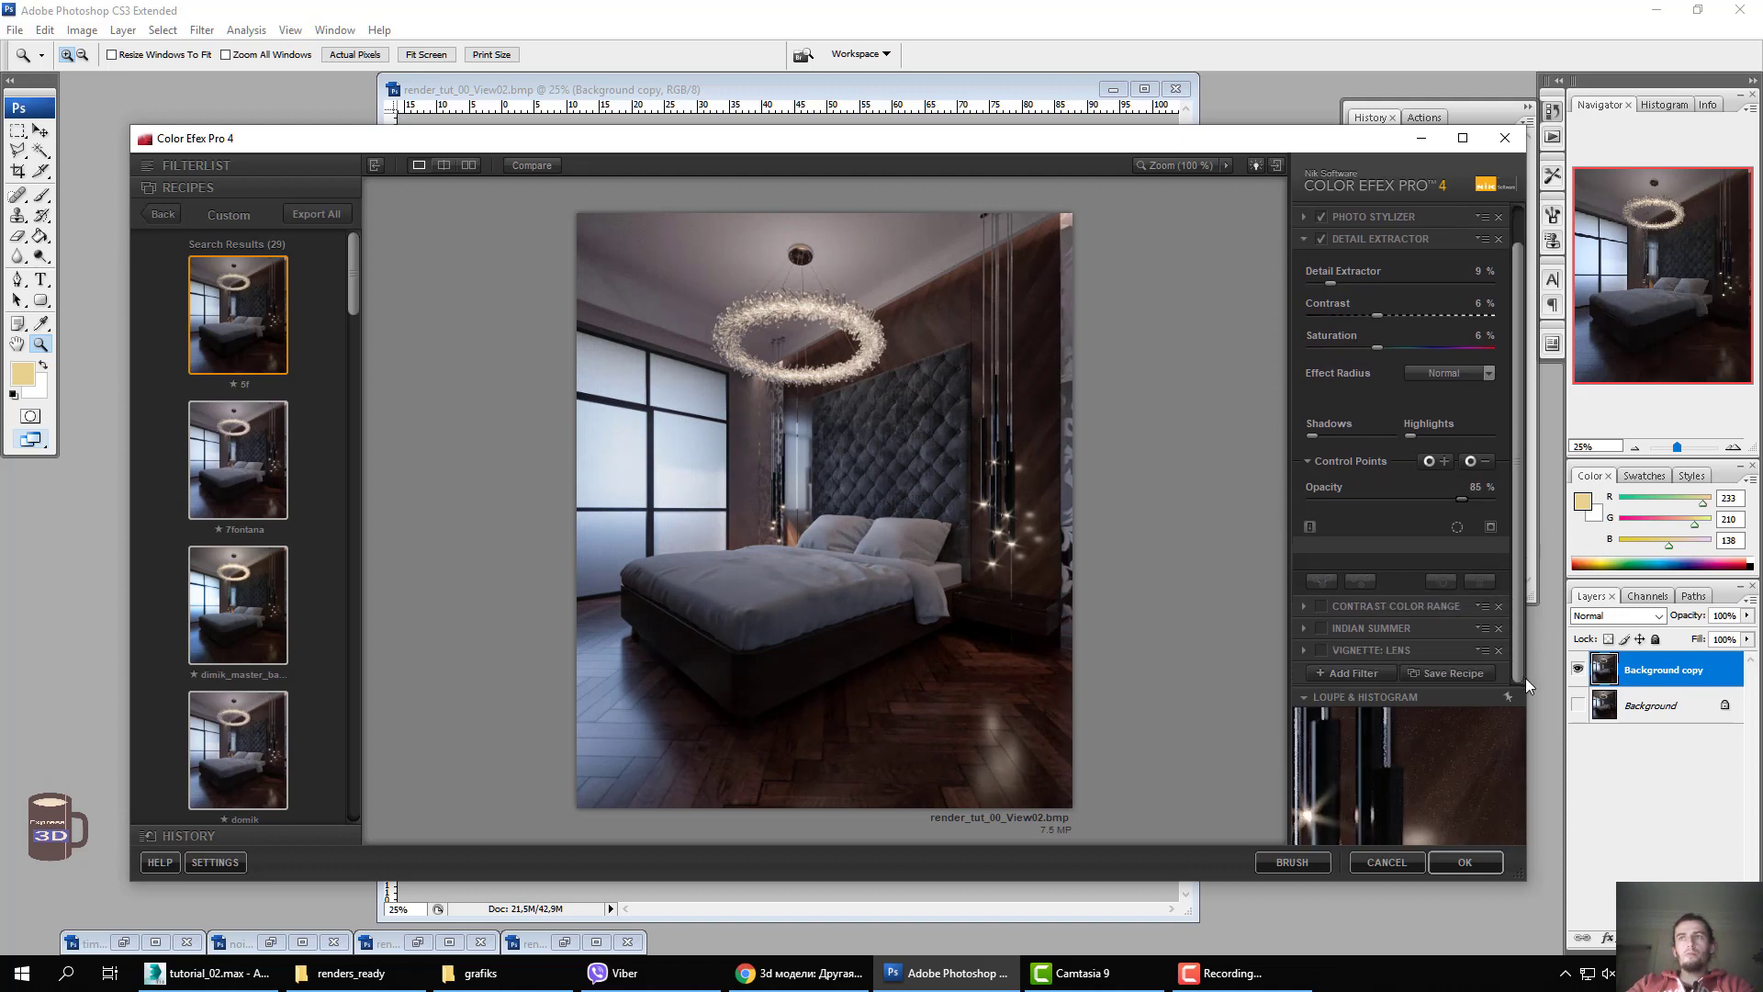
click(1321, 606)
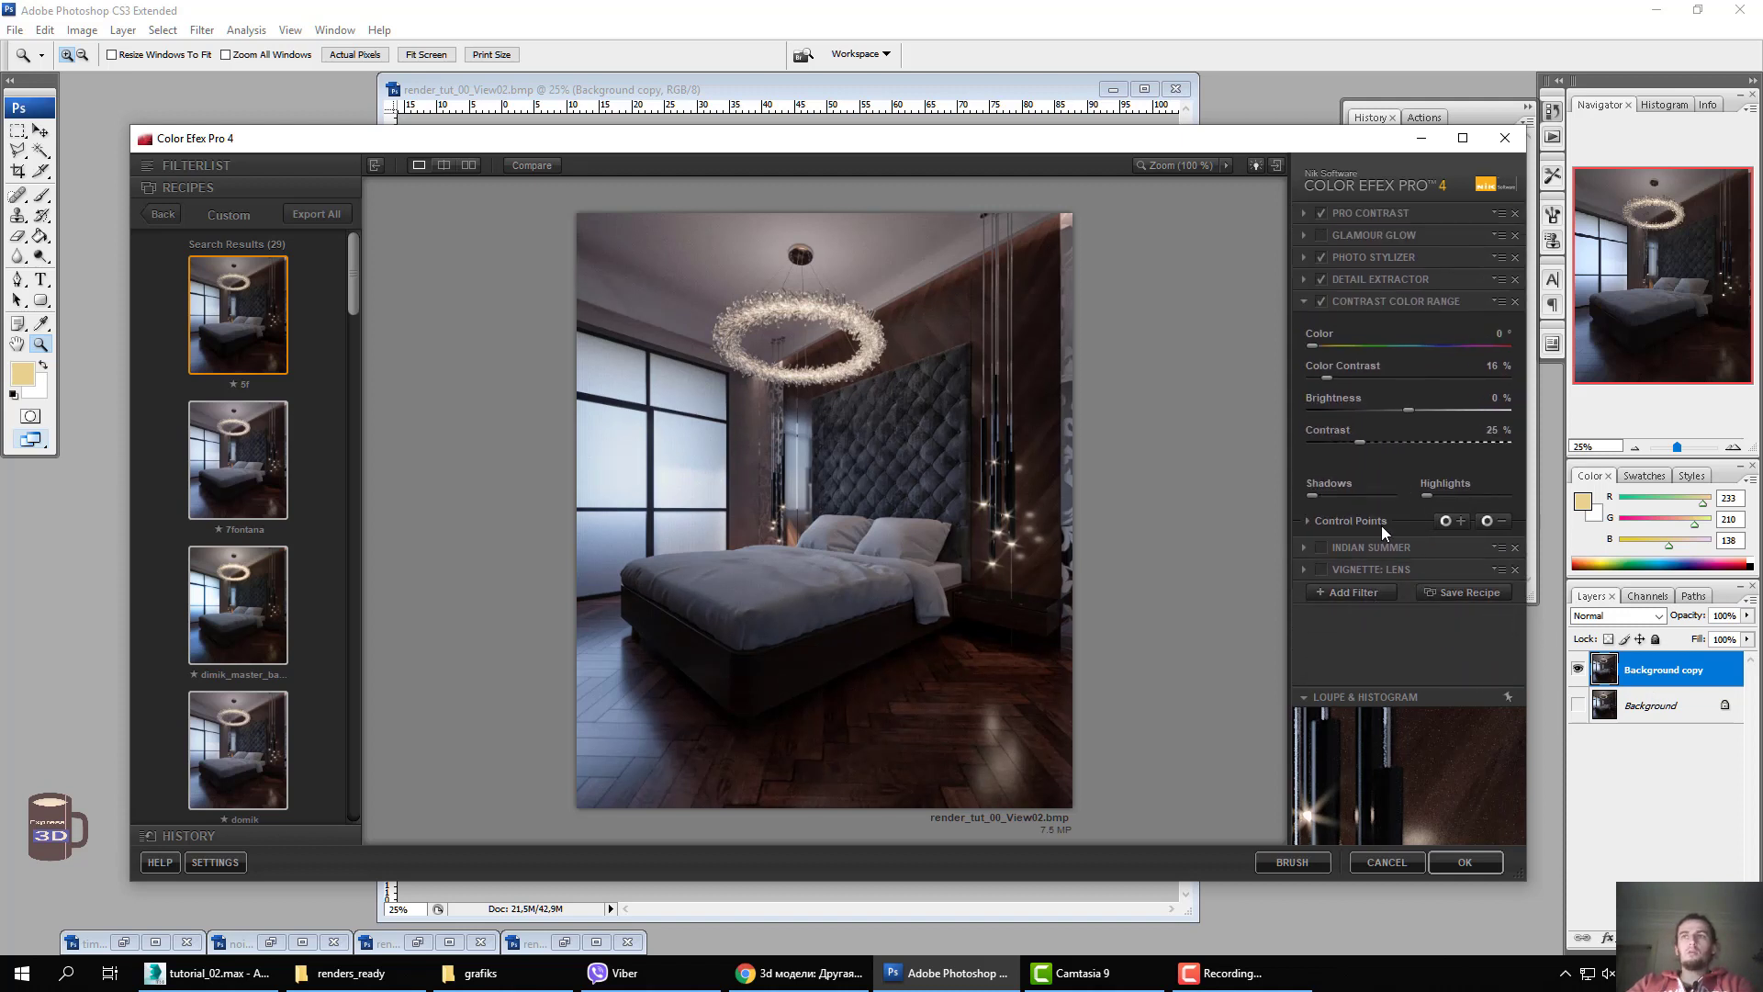
click(1381, 525)
drag(1461, 559, 1415, 559)
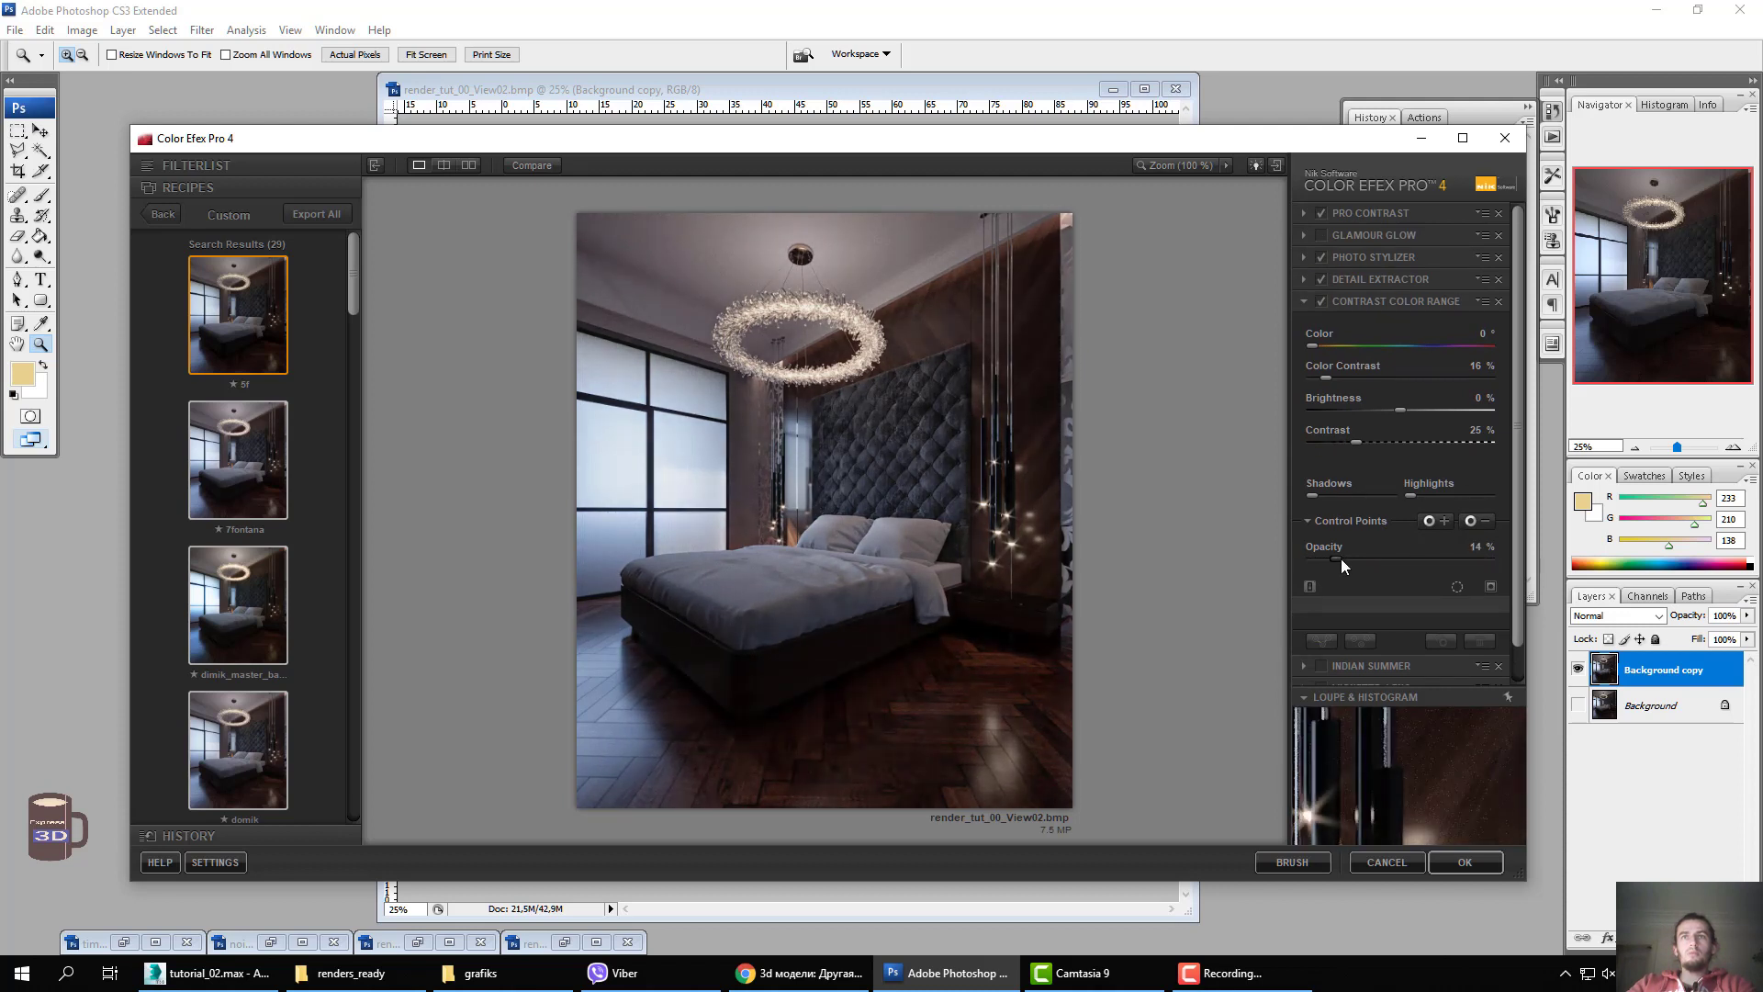
click(1341, 558)
Try a lens vignette, compare, and leave it switched off.
scroll(1511, 597, down, 2)
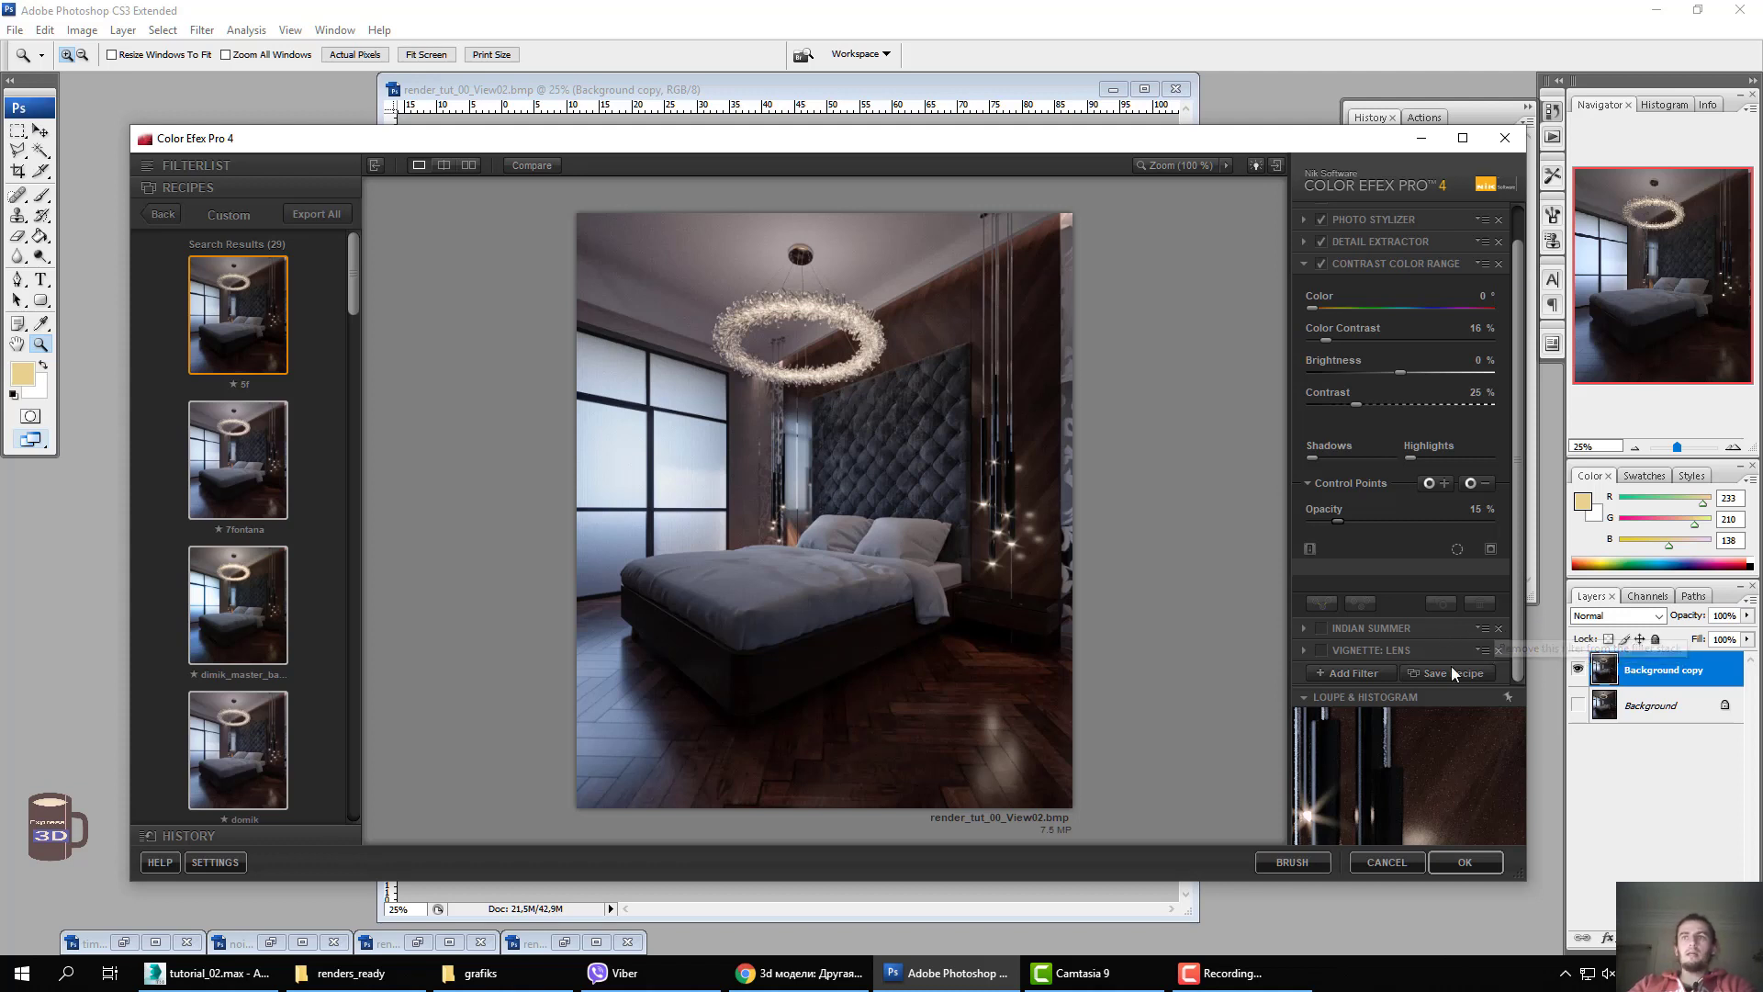
click(1322, 650)
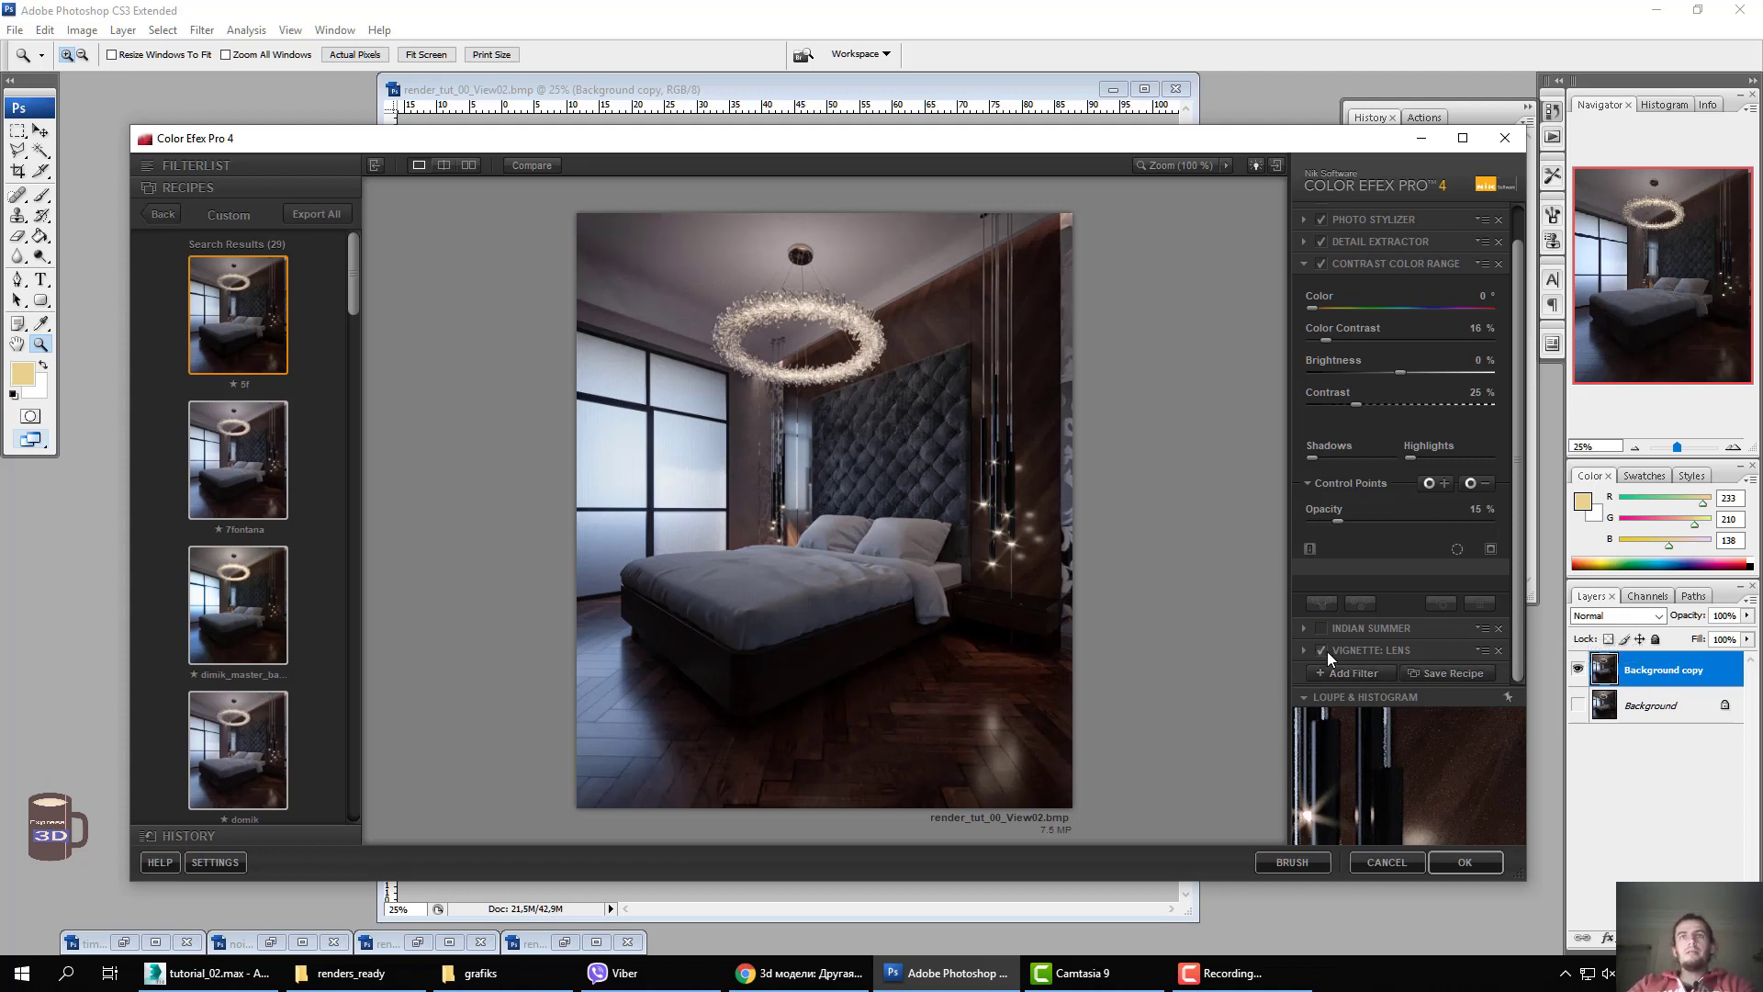
click(1323, 651)
click(1323, 651)
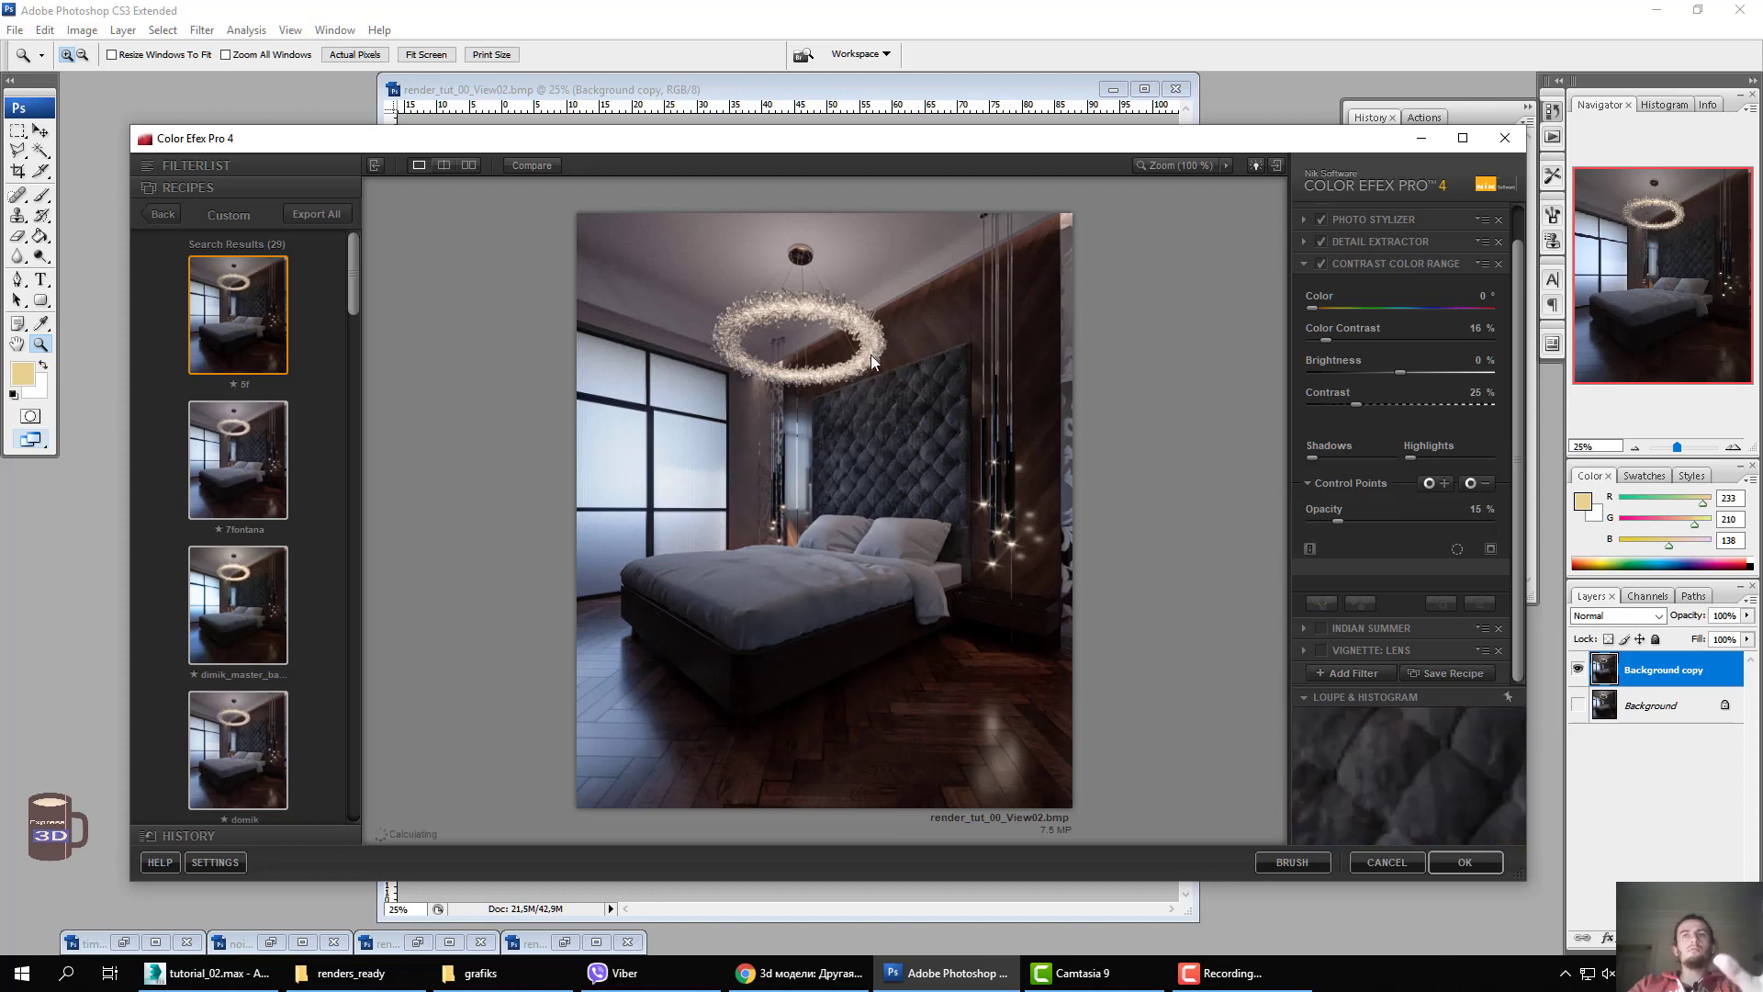
click(1466, 863)
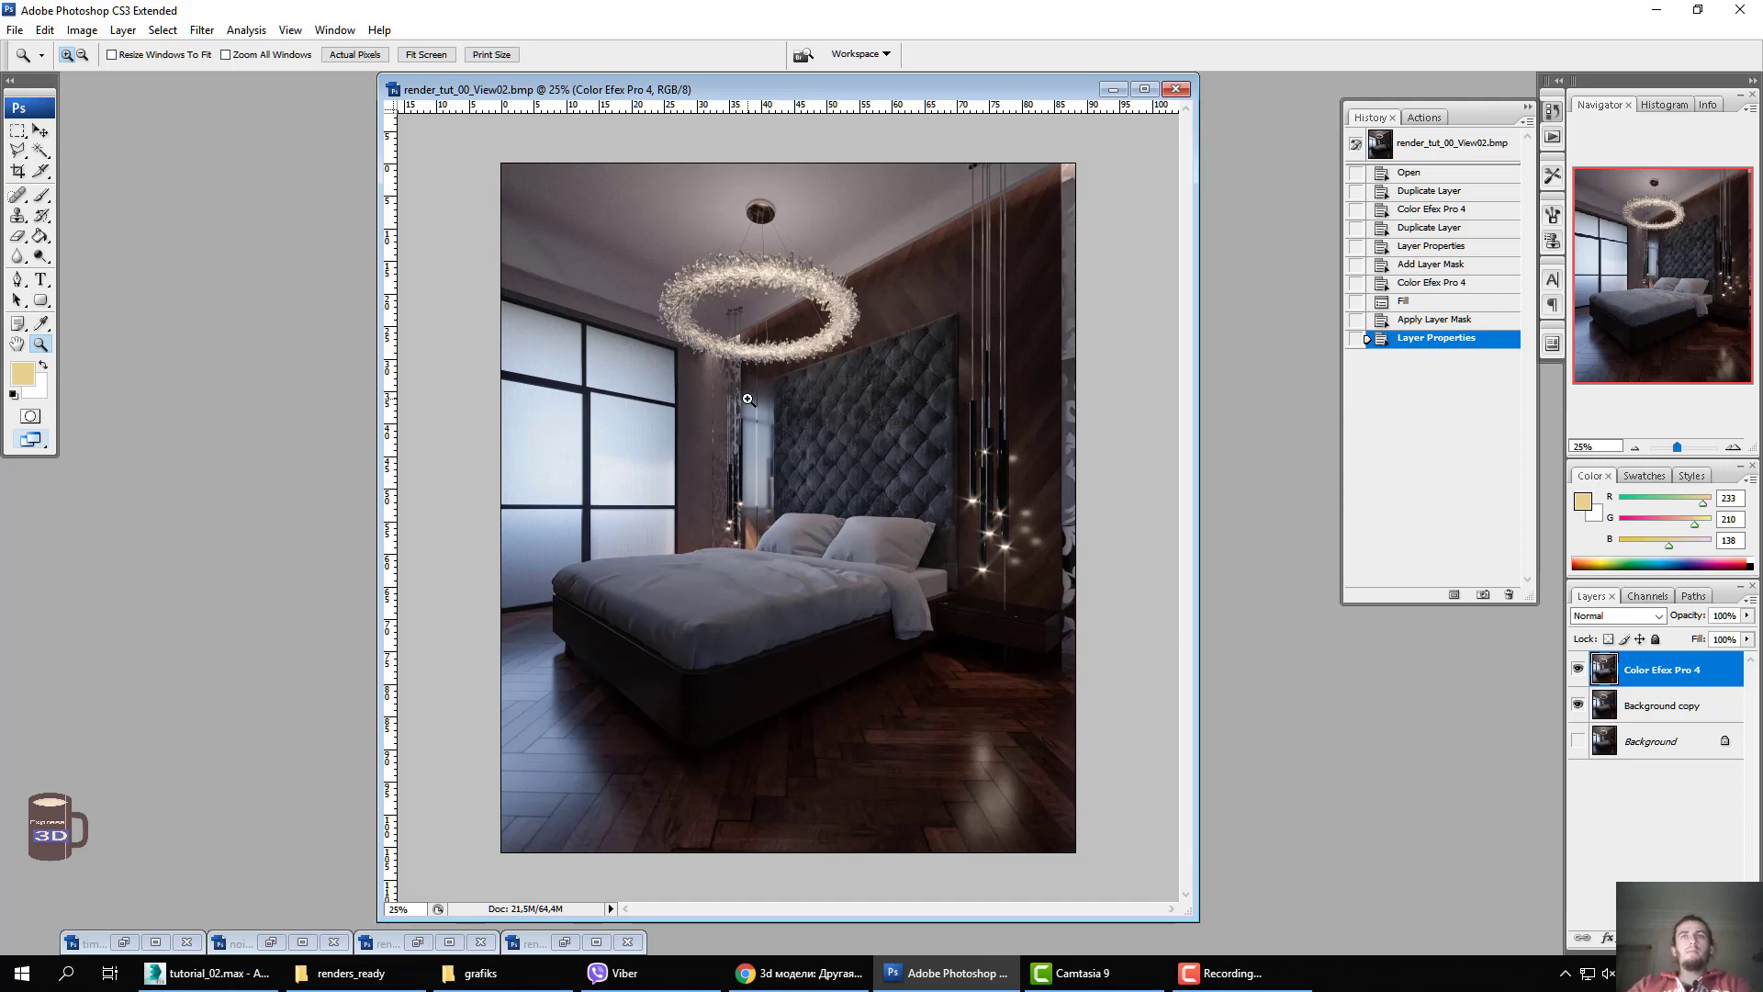
mouse_move(750, 402)
mouse_down()
mouse_move(909, 562)
mouse_move(925, 681)
mouse_move(996, 759)
mouse_move(874, 717)
mouse_up()
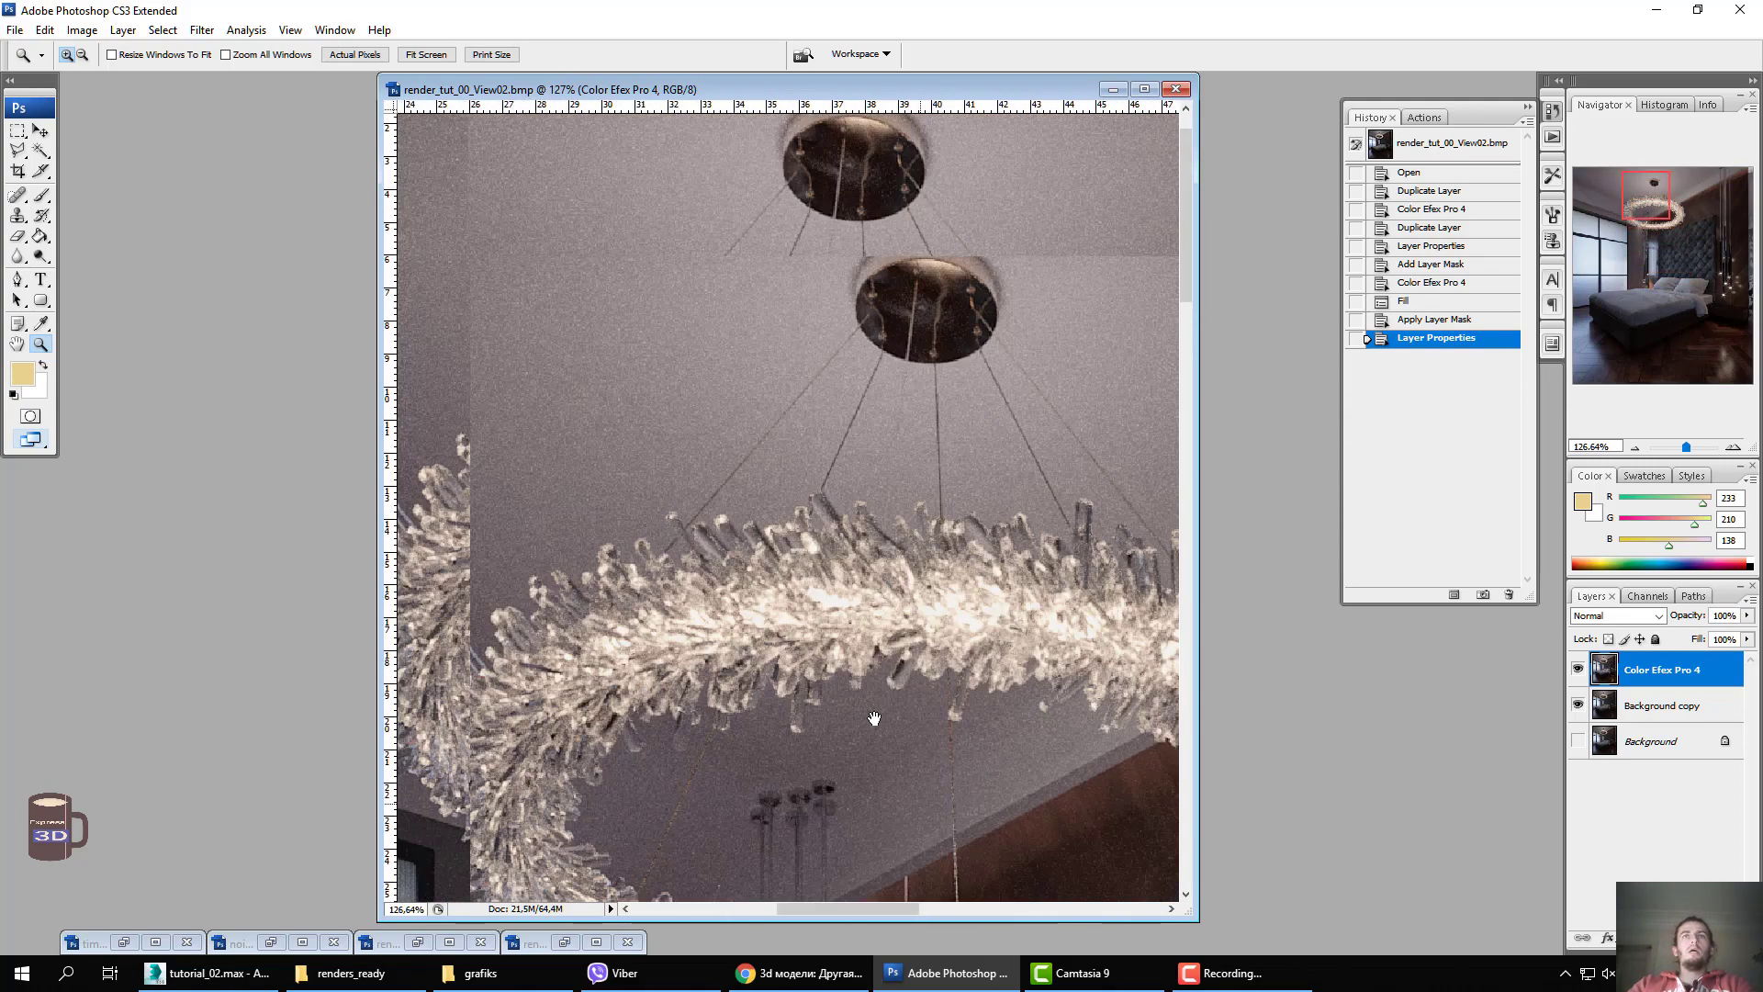
drag(874, 551, 873, 671)
mouse_move(872, 441)
mouse_down()
mouse_move(871, 485)
mouse_move(867, 344)
mouse_move(889, 317)
mouse_up()
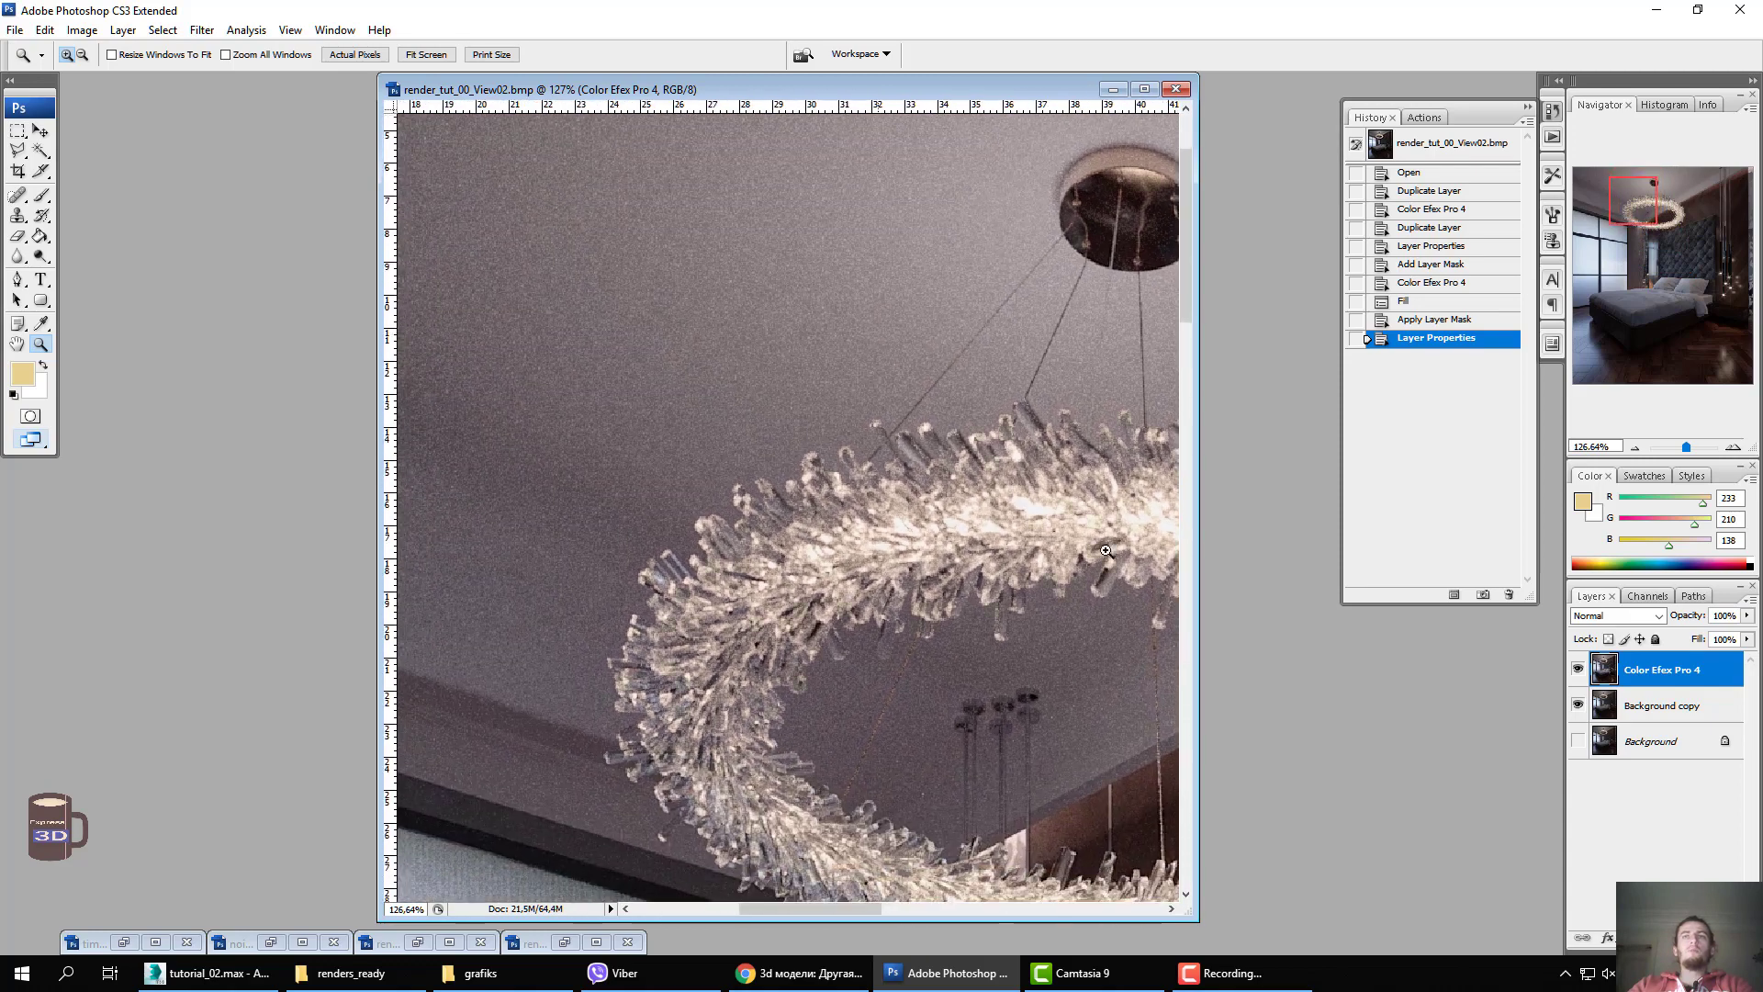
click(1576, 674)
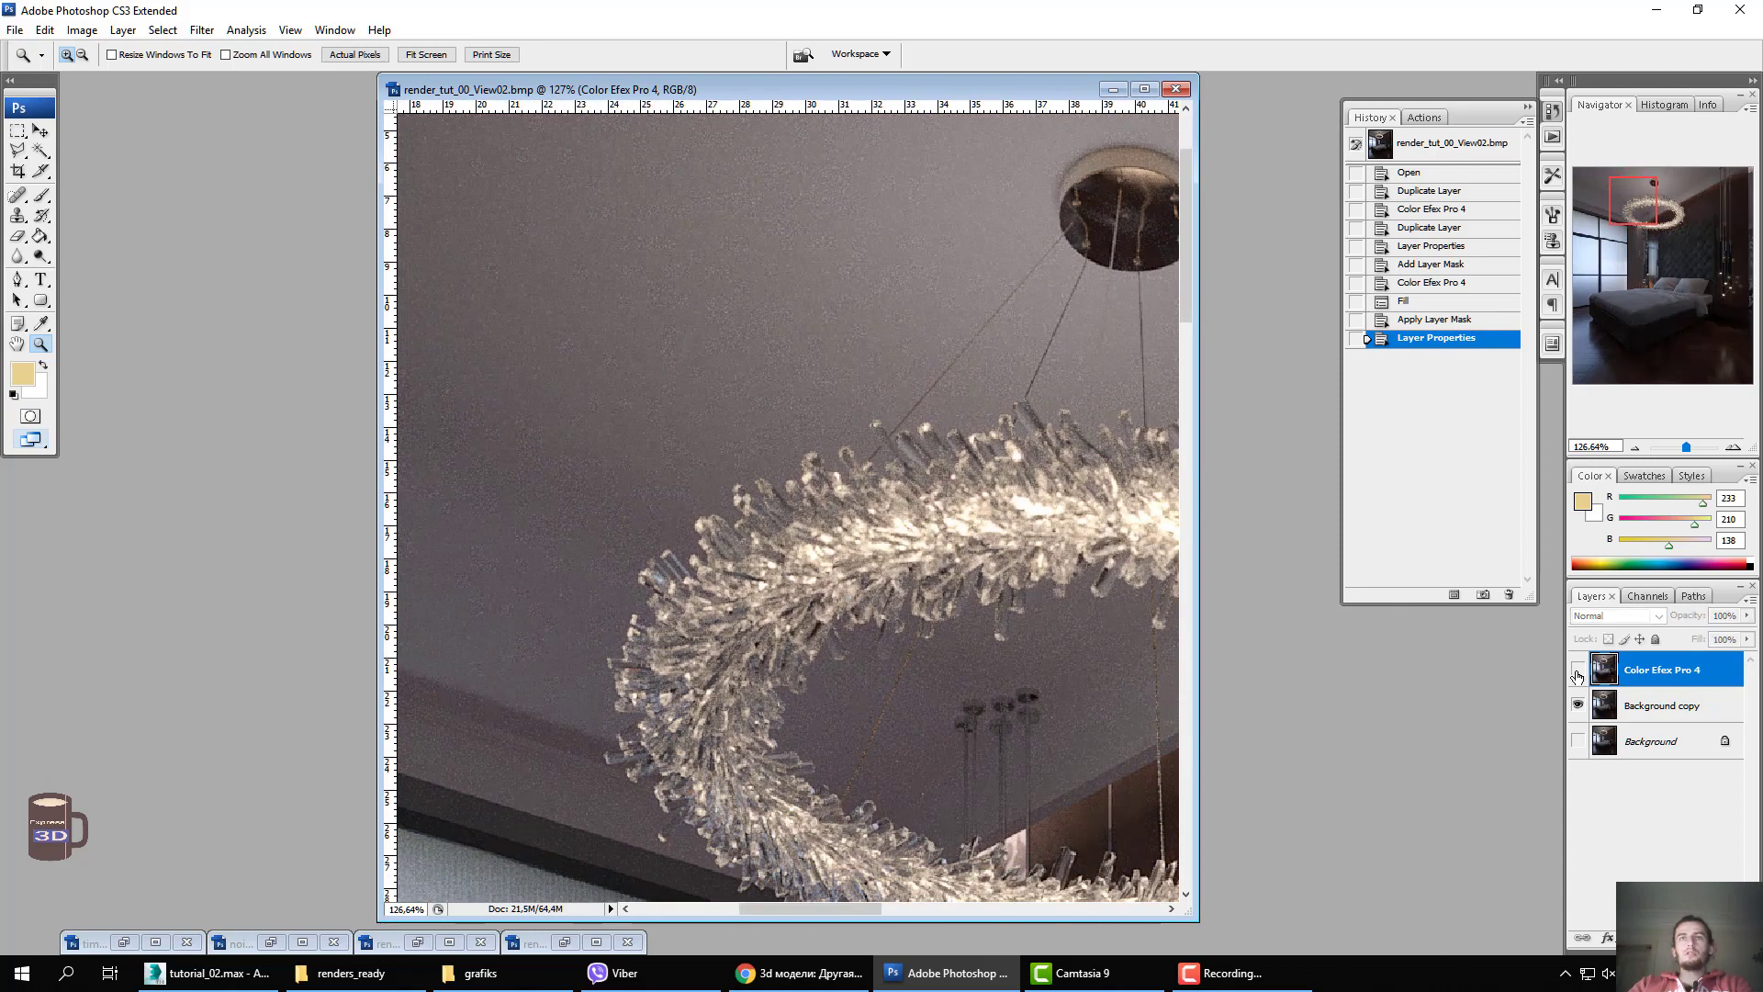
click(1577, 675)
click(1577, 675)
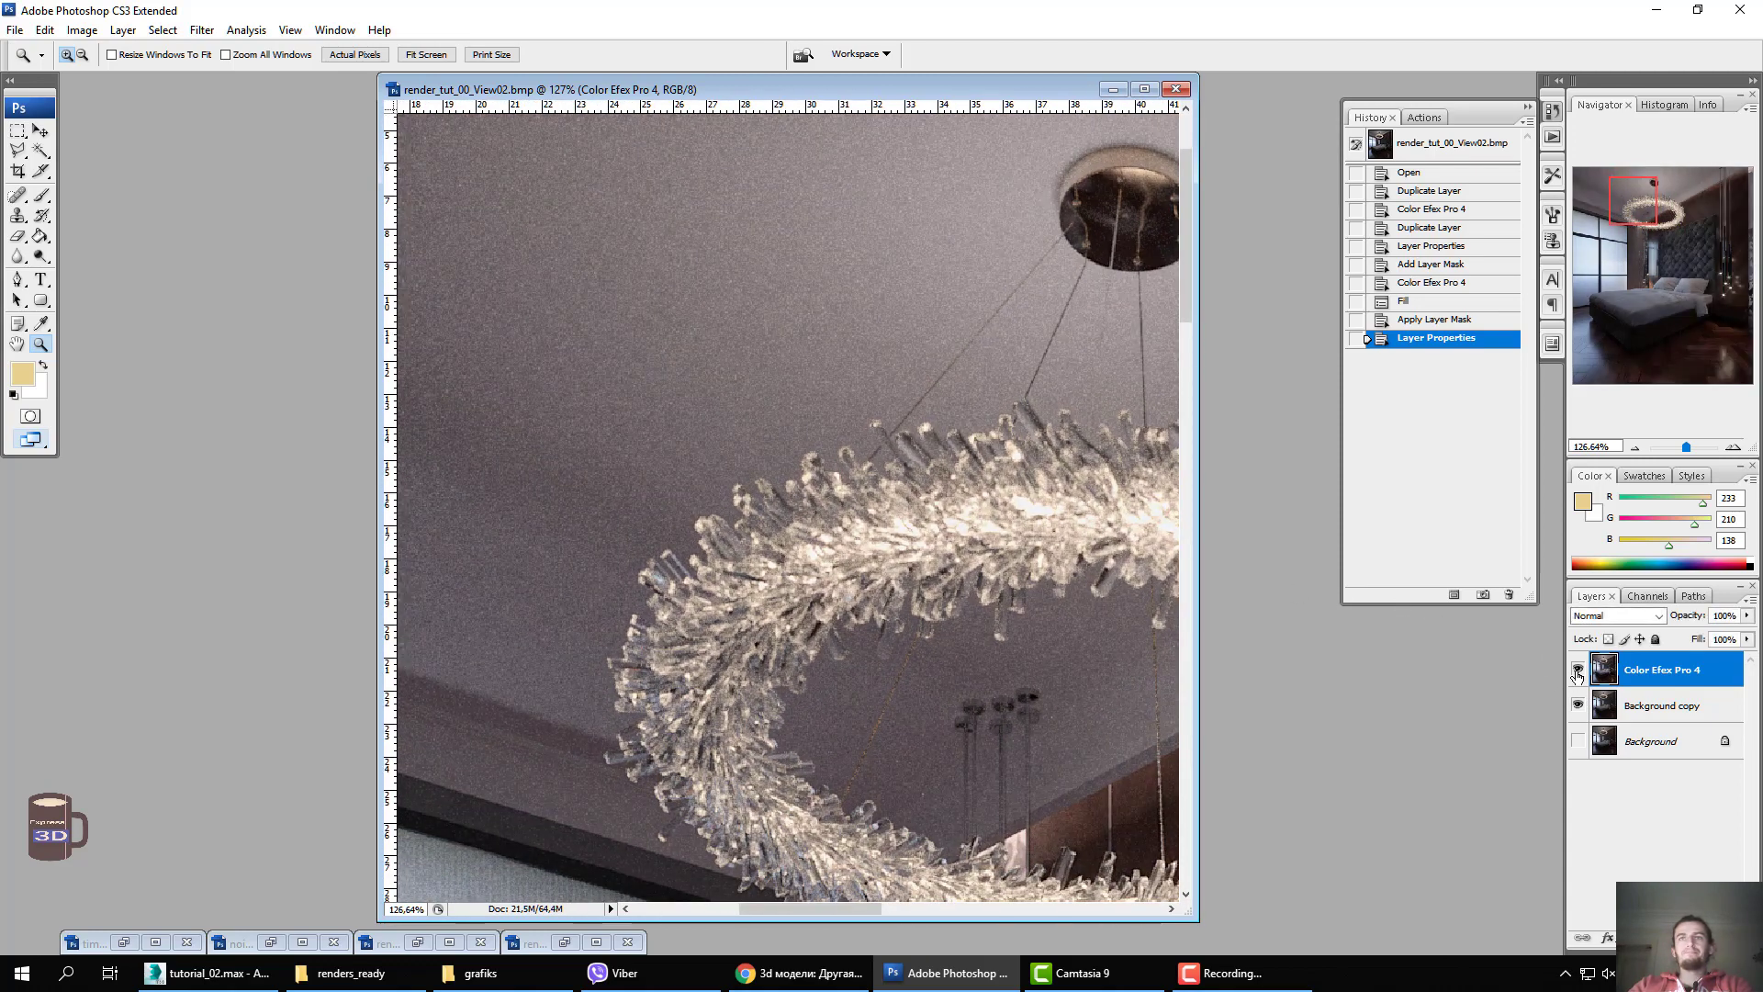
click(1577, 675)
drag(867, 445, 882, 504)
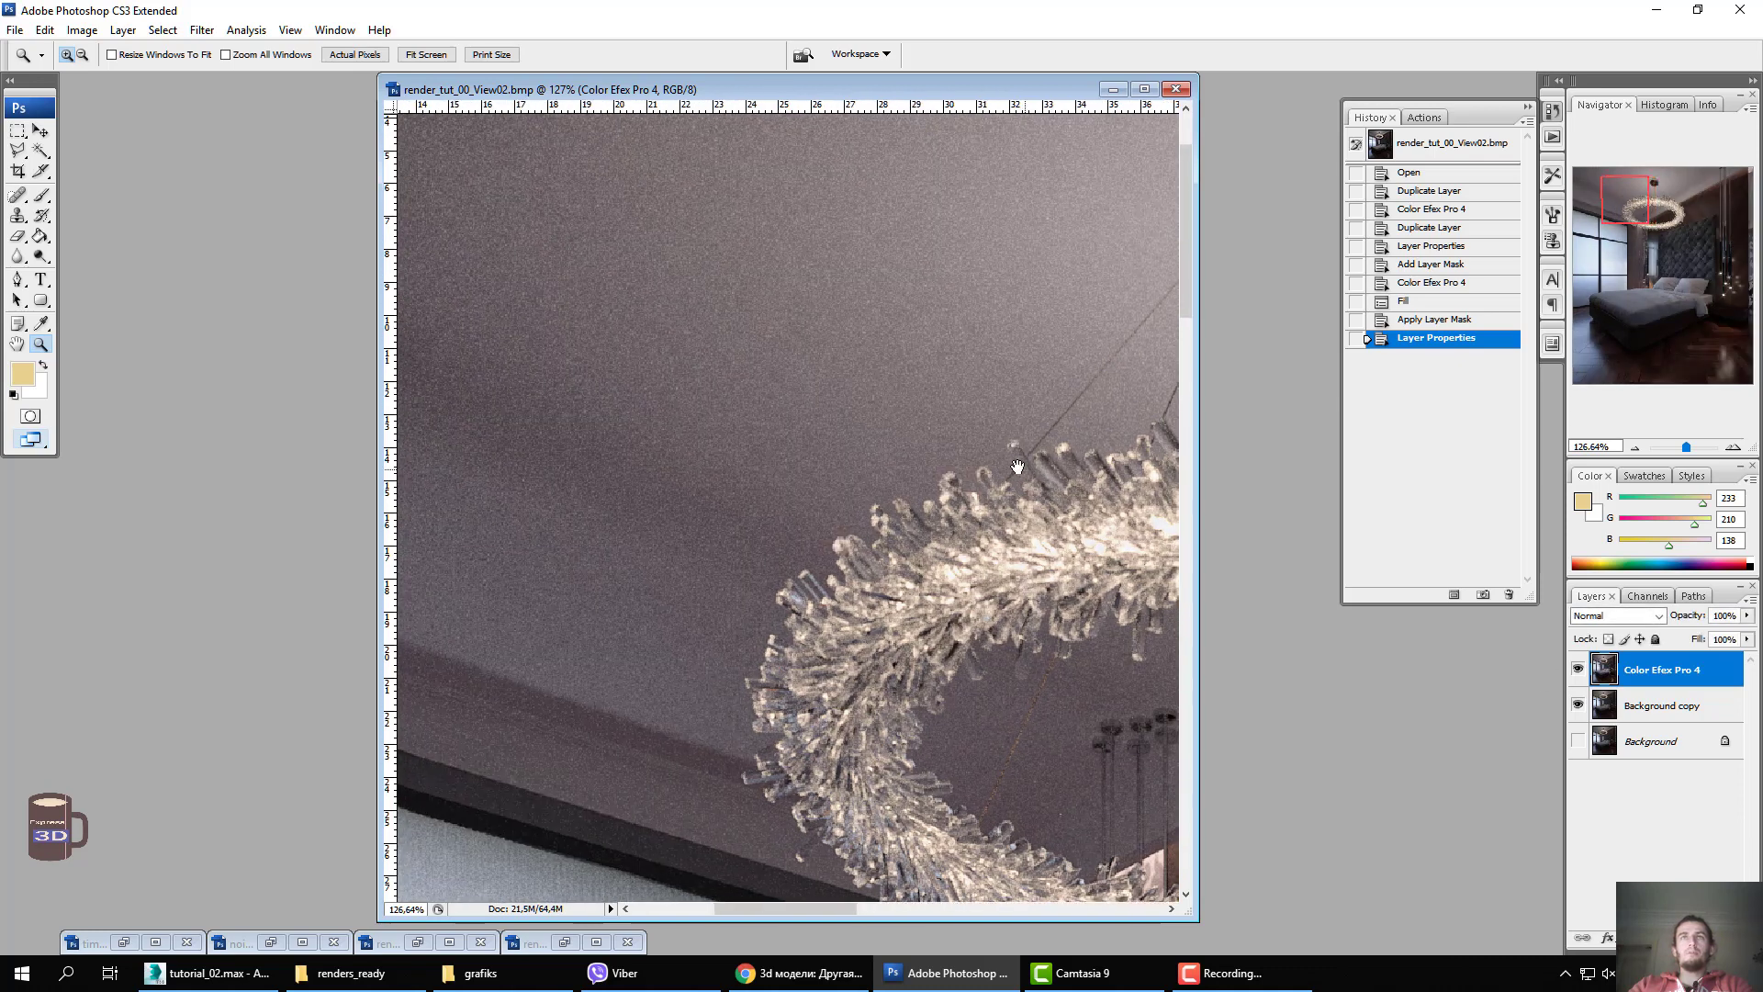
click(202, 29)
mouse_move(275, 267)
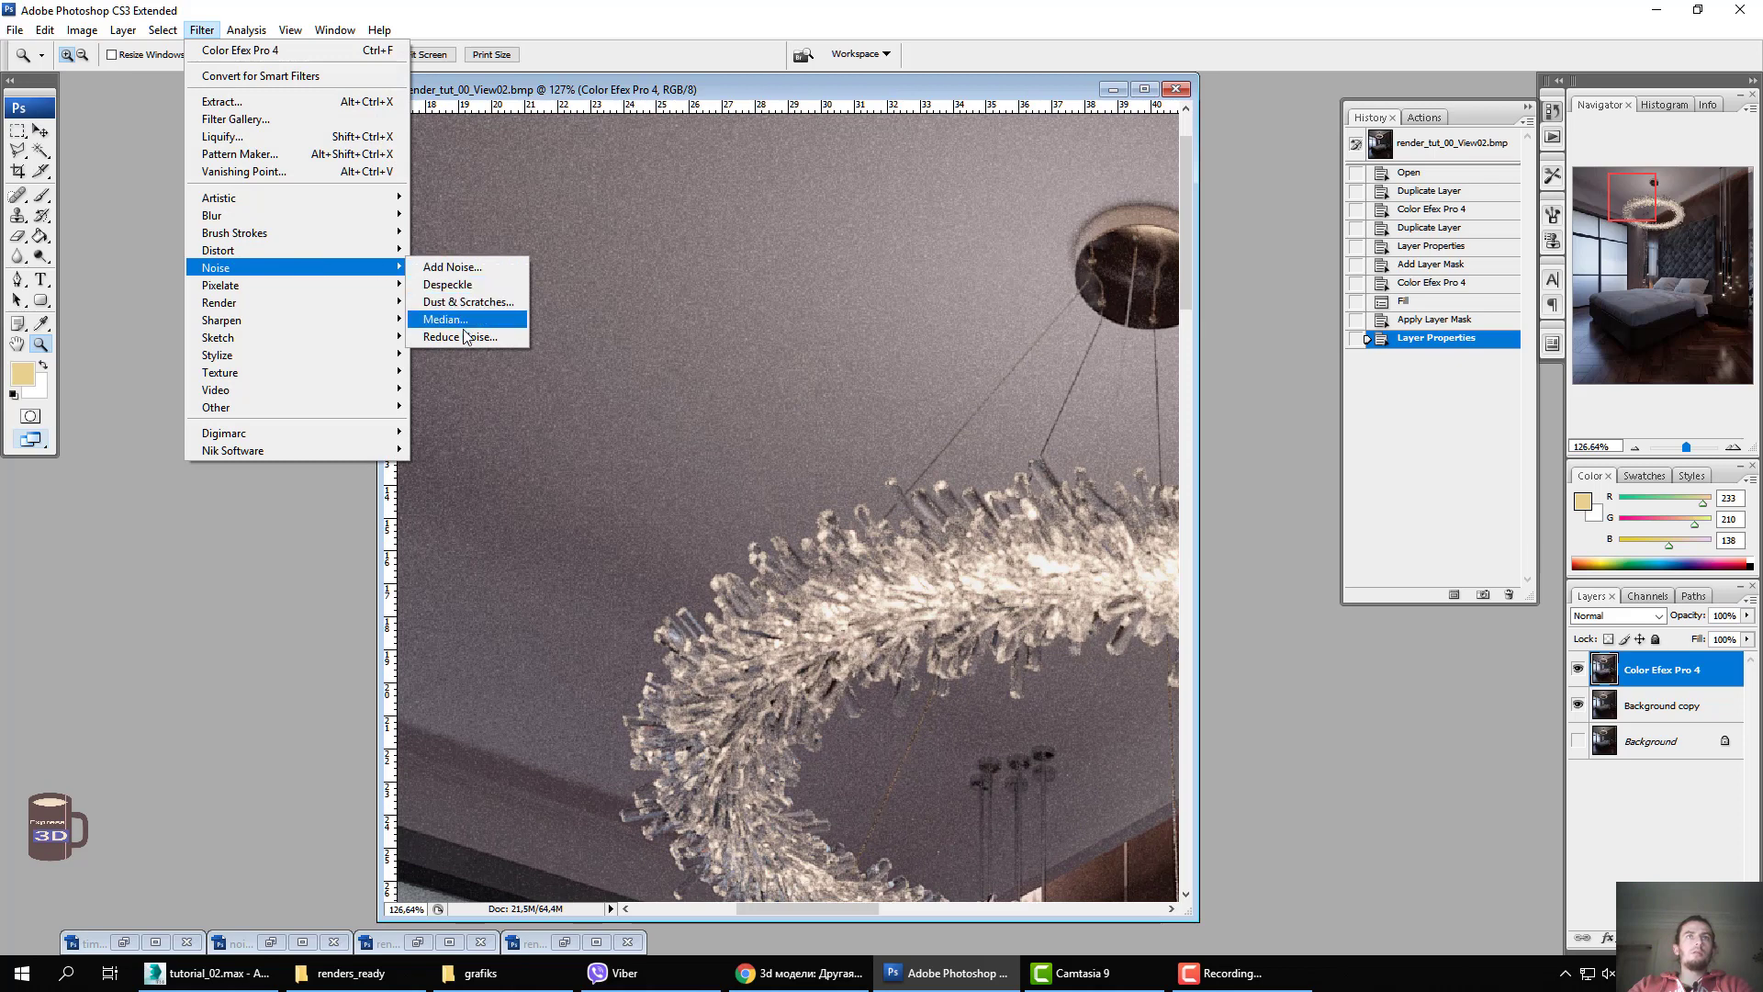
Apply Reduce Noise with strength 10, preserve details 11%, color noise 13%, sharpen details 18%.
click(461, 336)
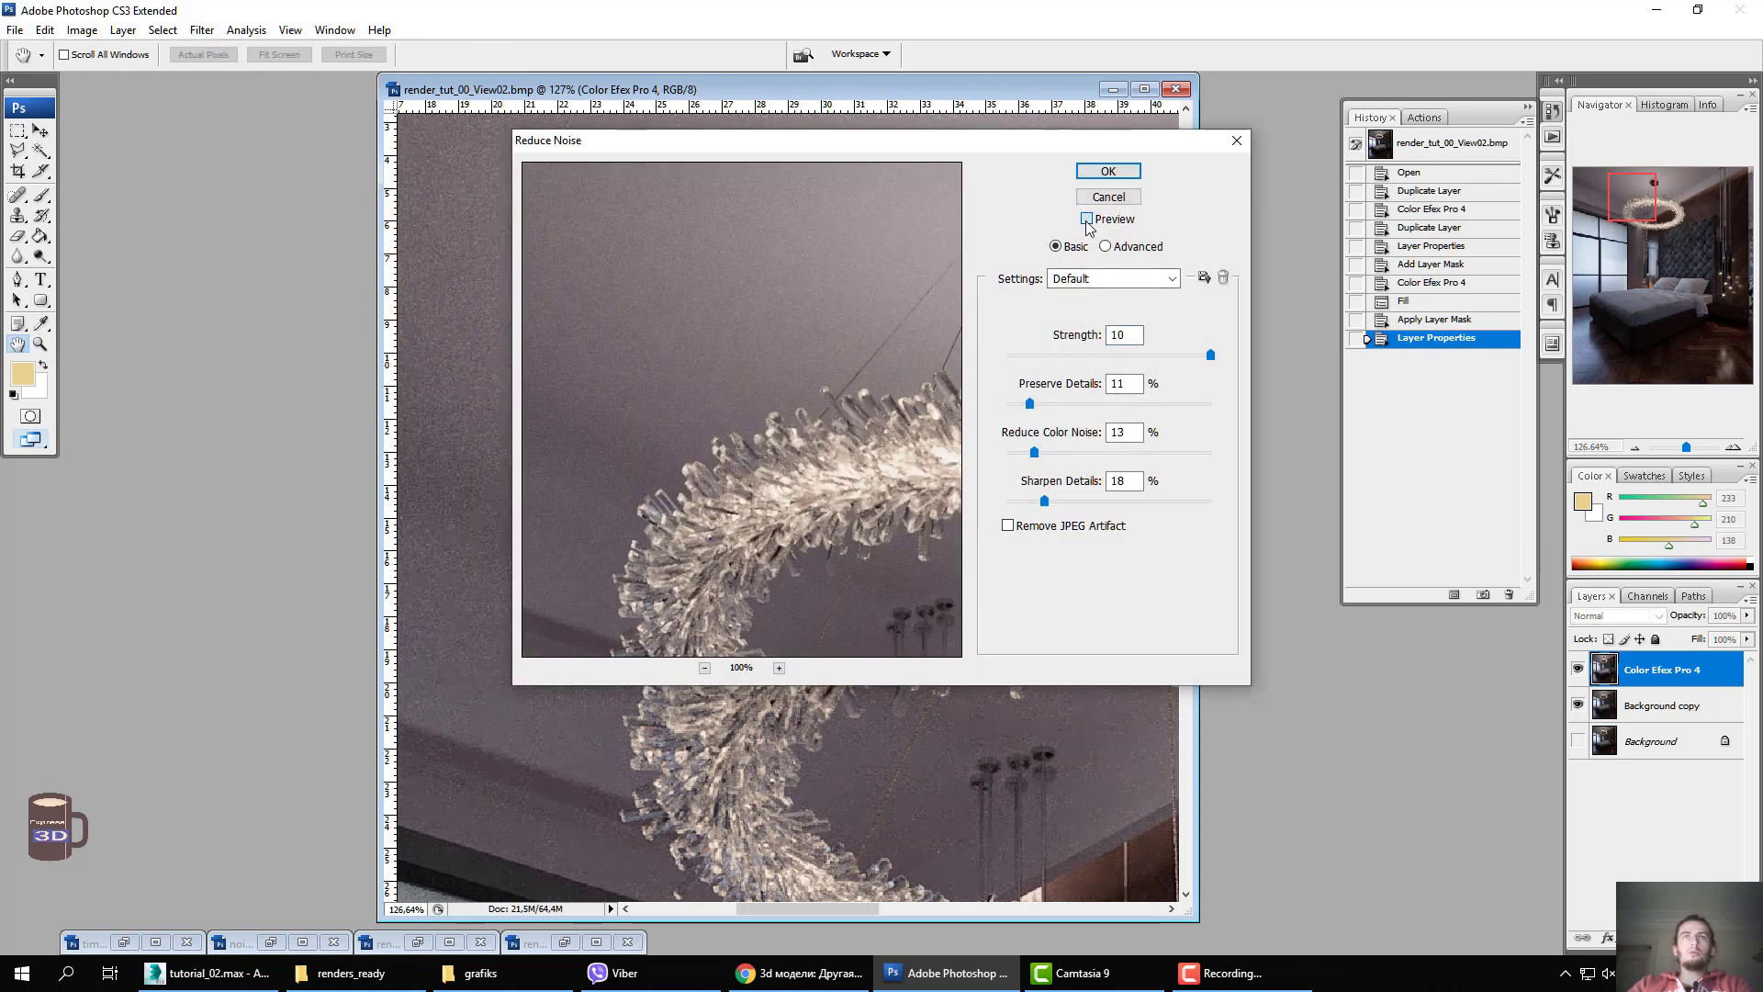
drag(948, 140, 1496, 289)
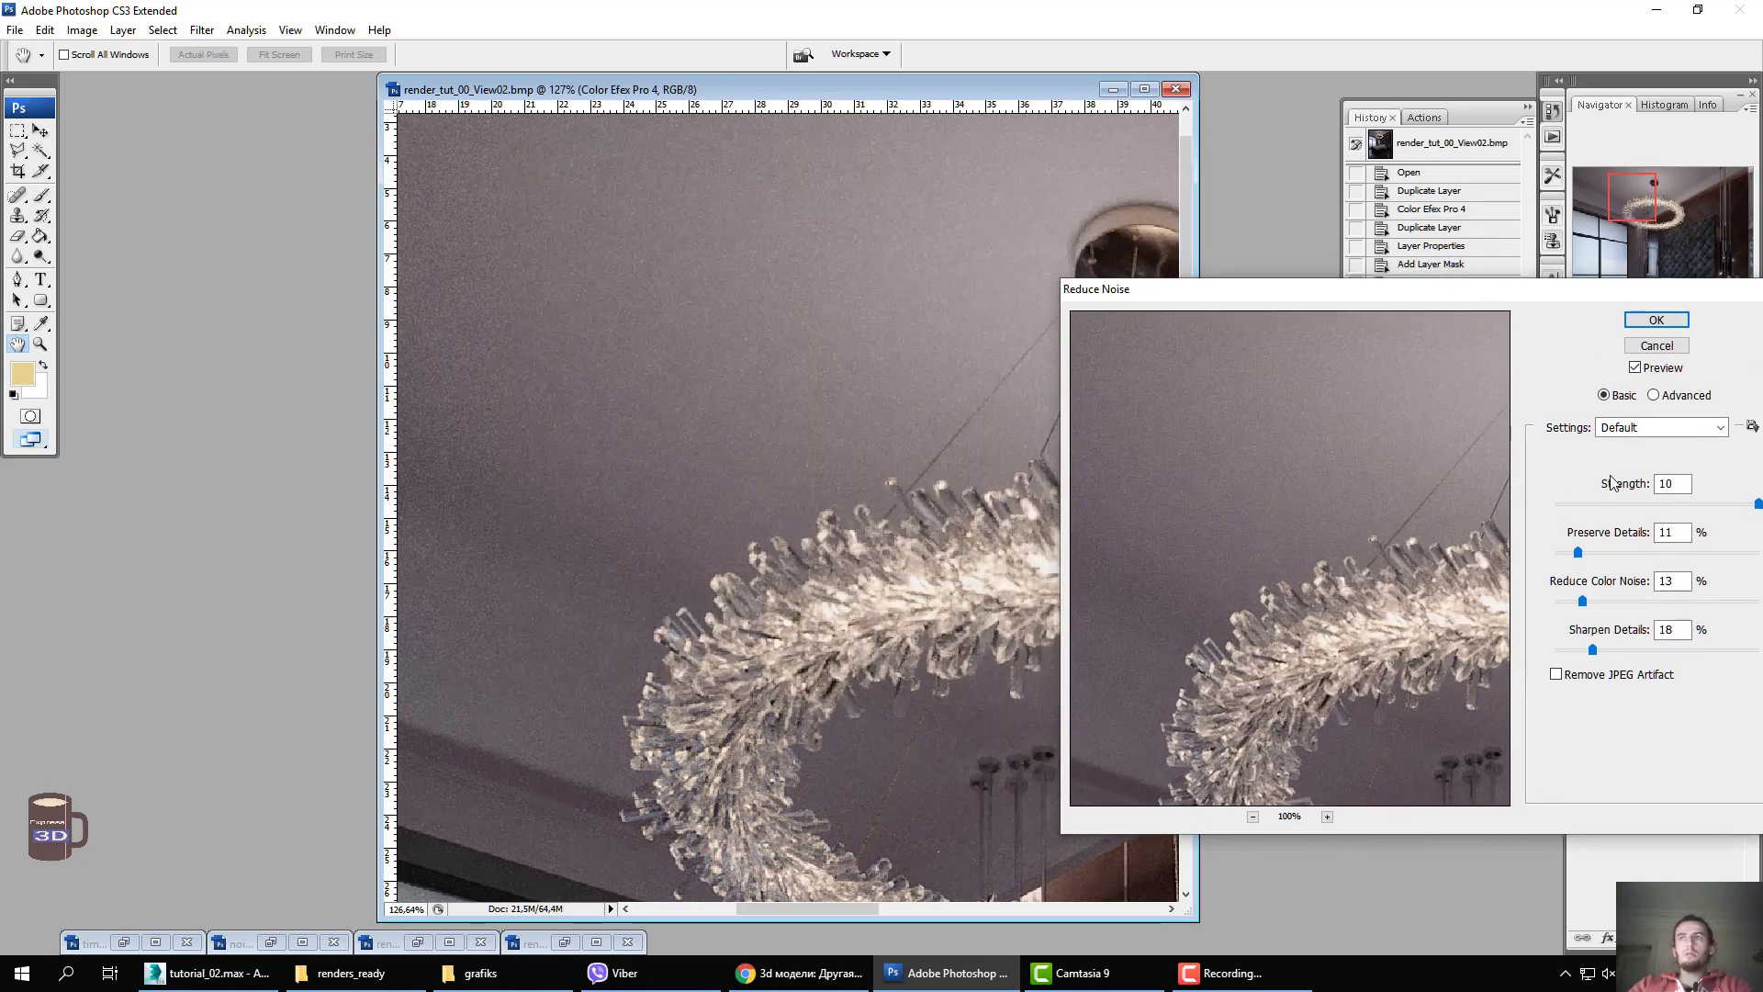
click(1636, 367)
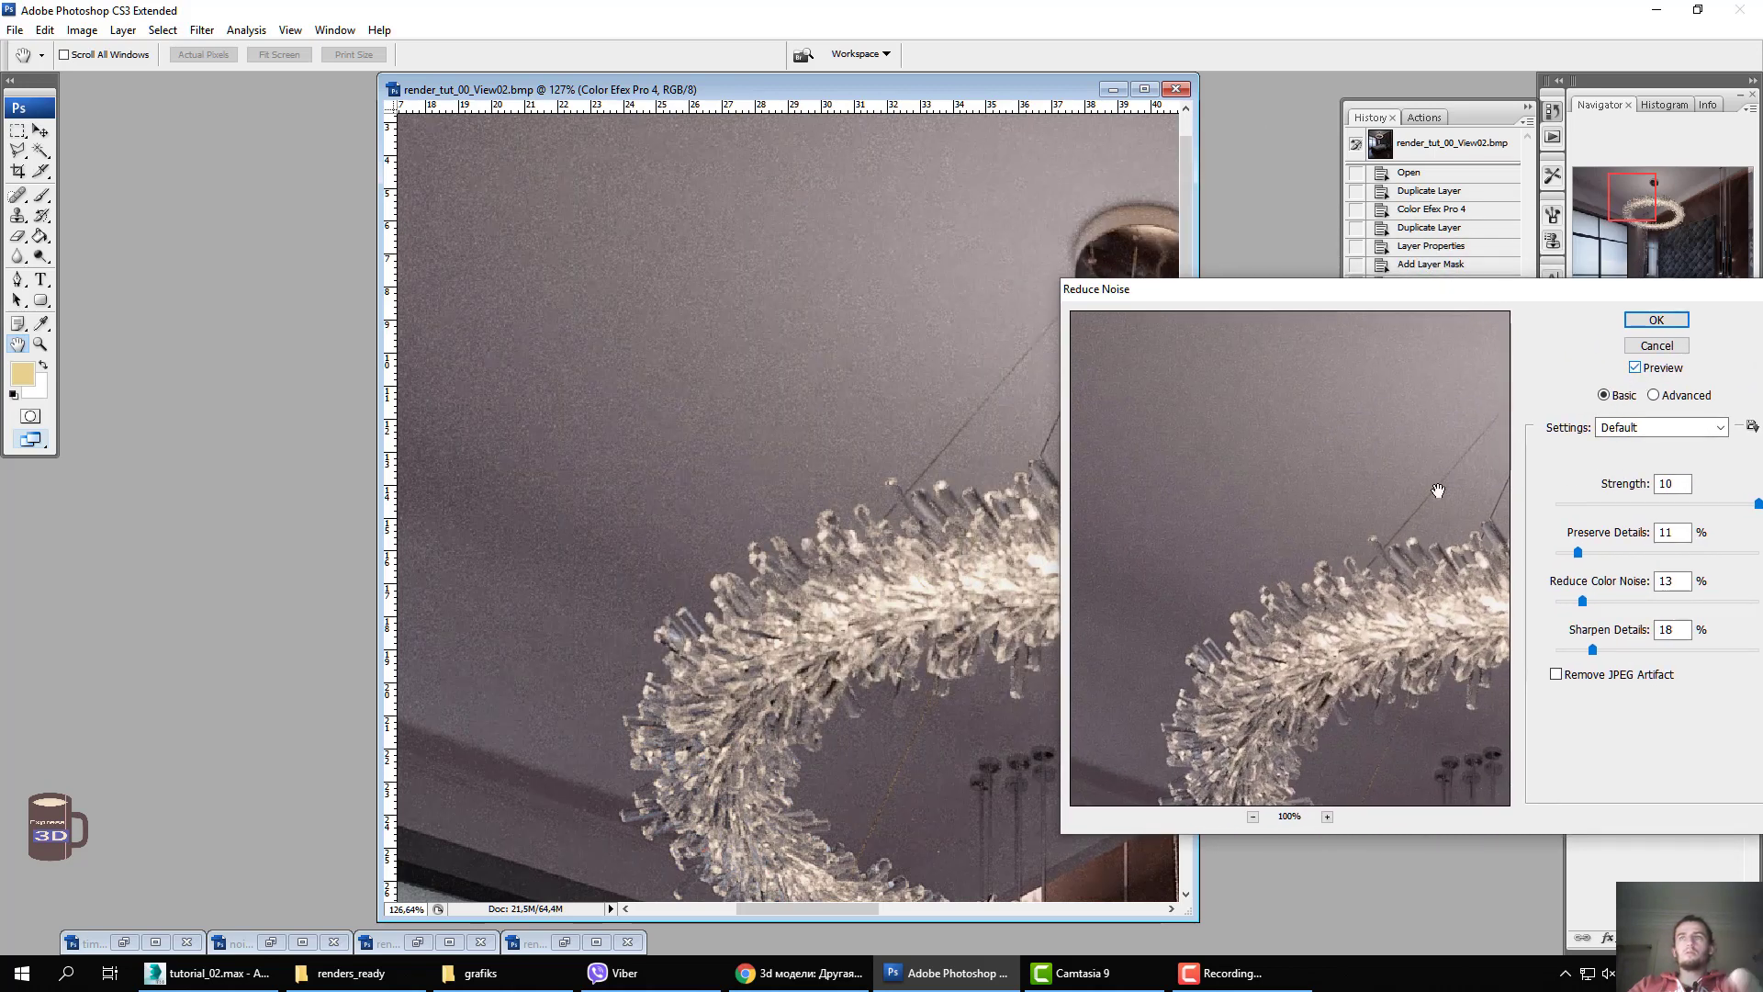
drag(1422, 300, 955, 287)
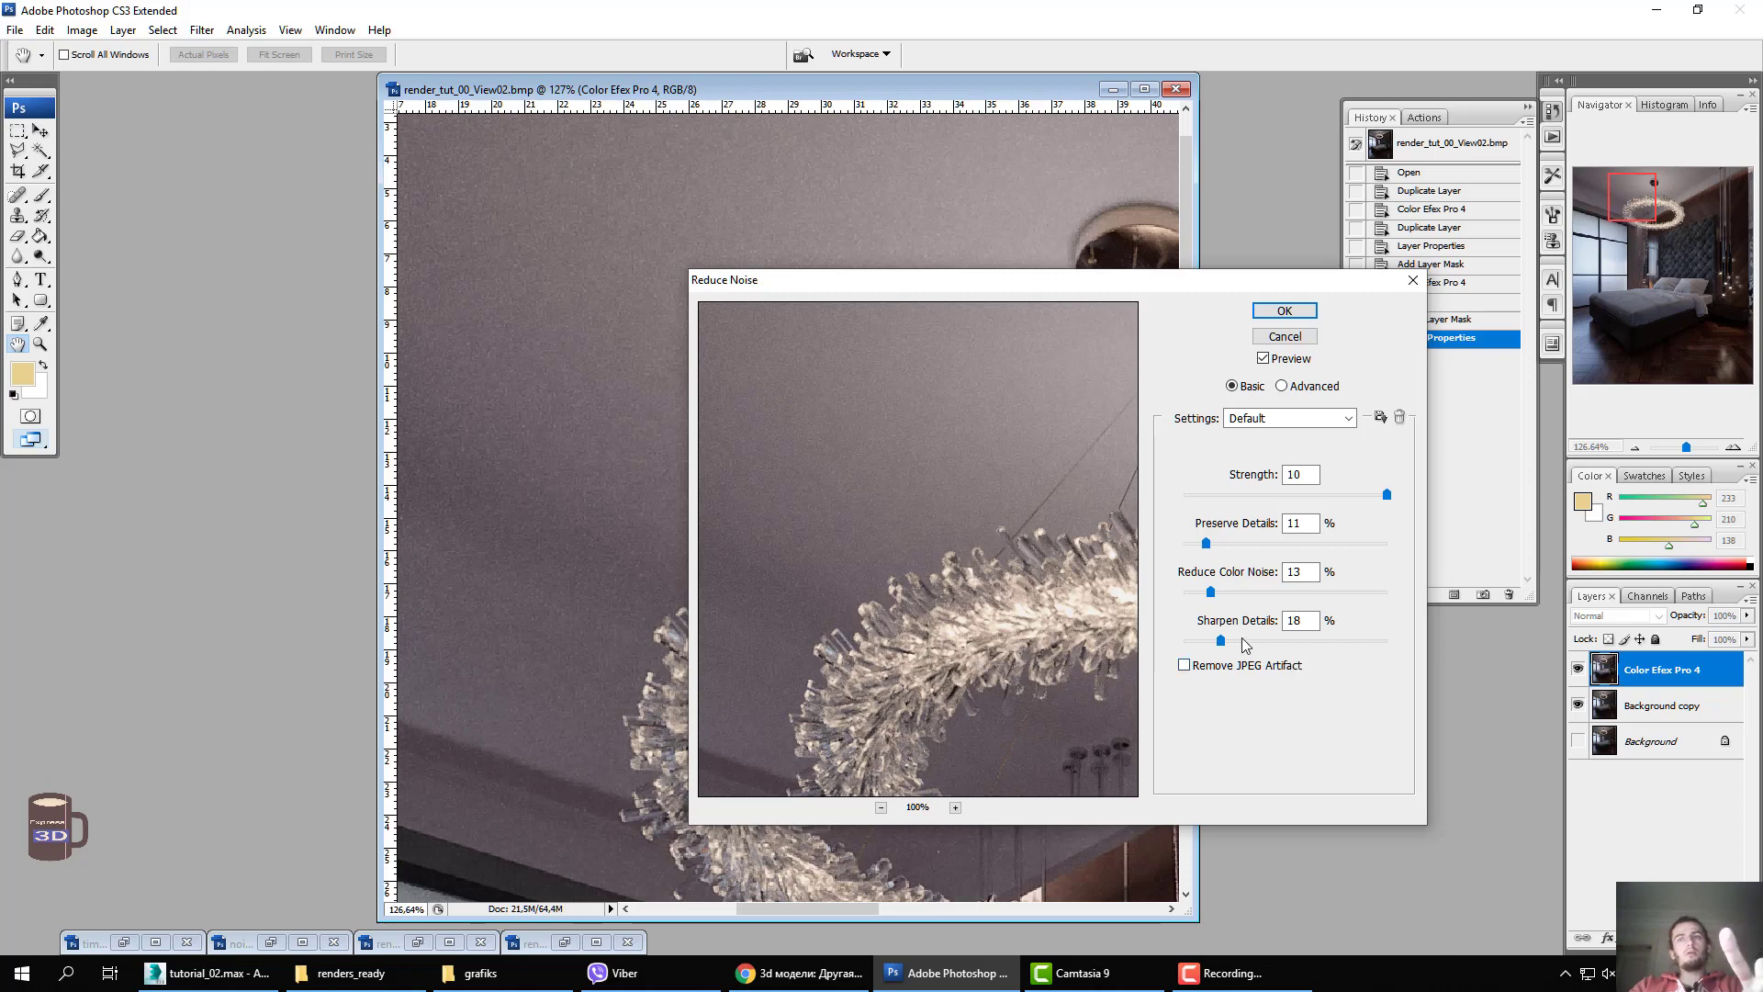
click(1275, 315)
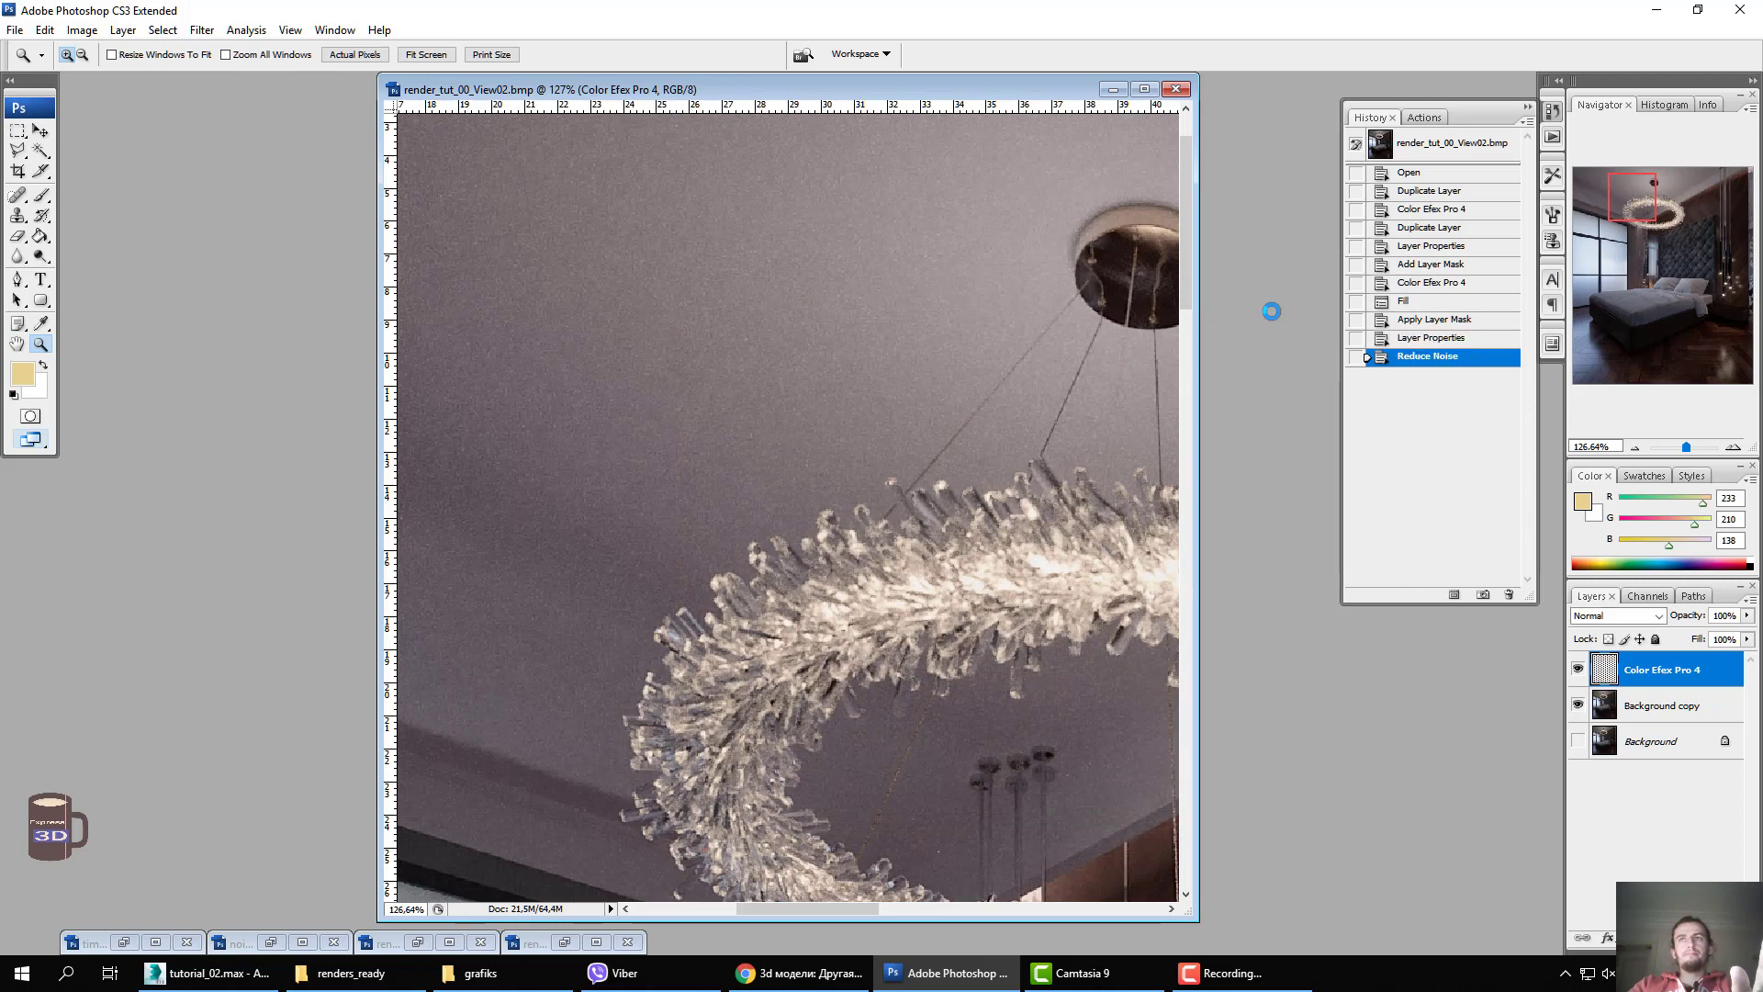
Apply Unsharp Mask with amount about 46, radius 1.0 and threshold 0.
click(202, 31)
mouse_move(222, 320)
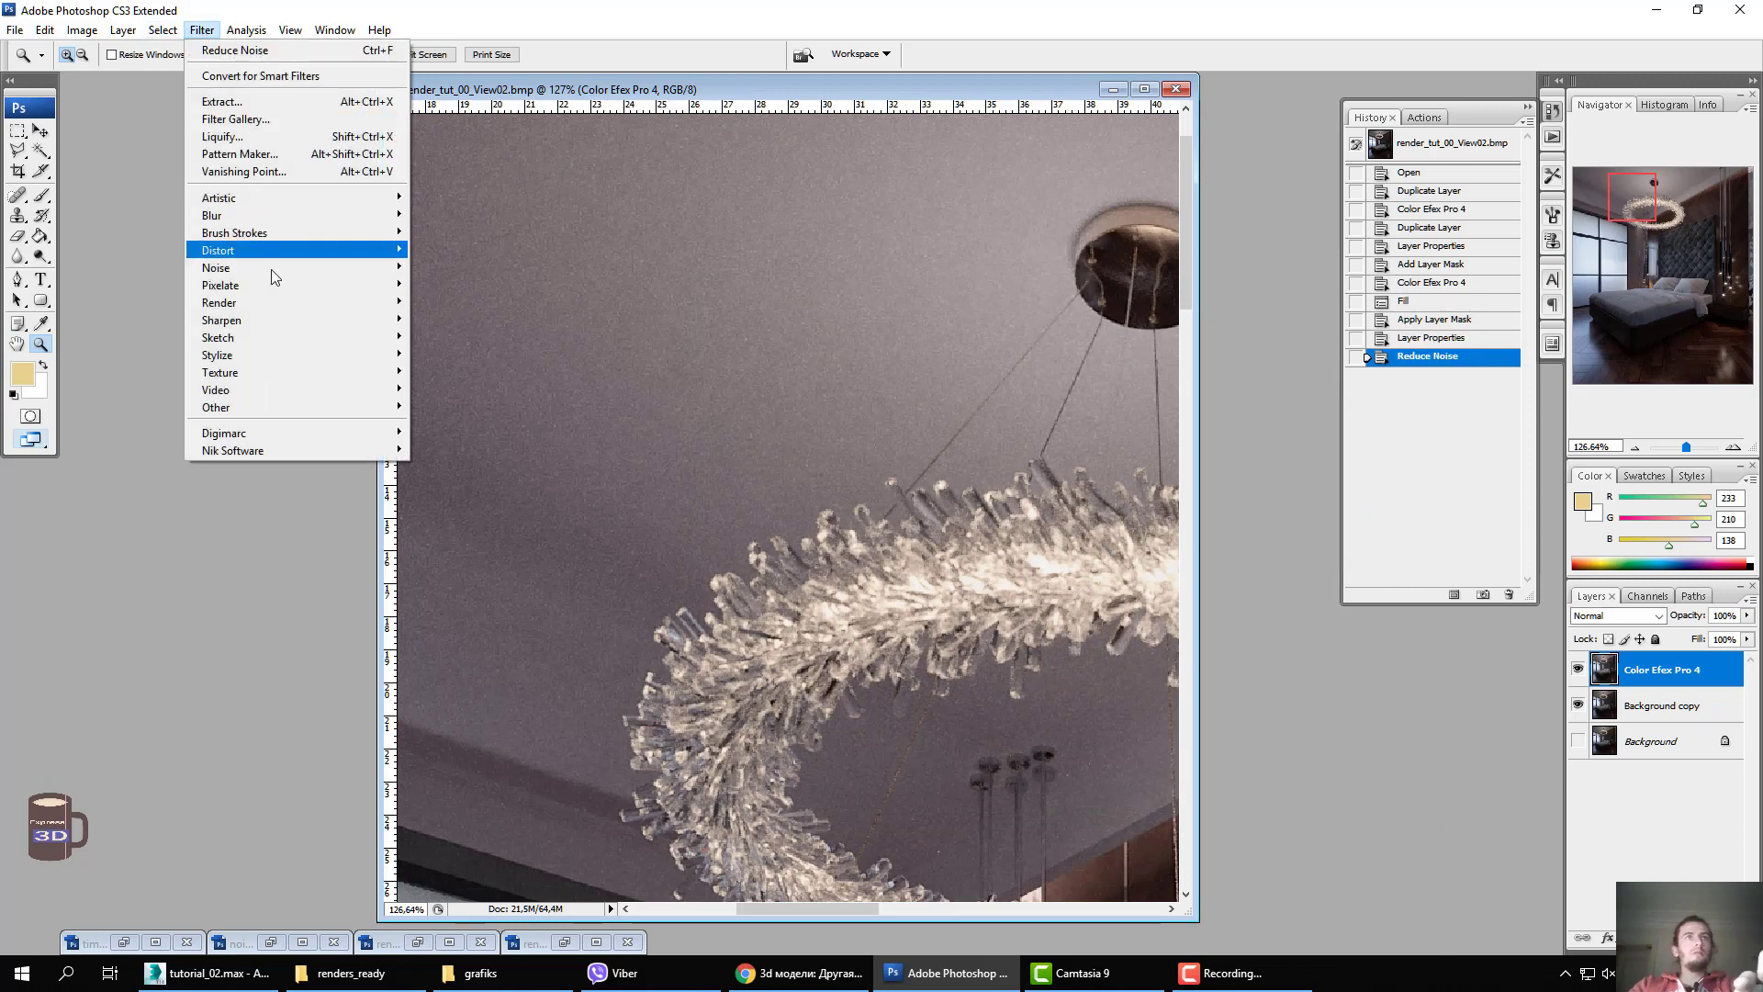
click(464, 389)
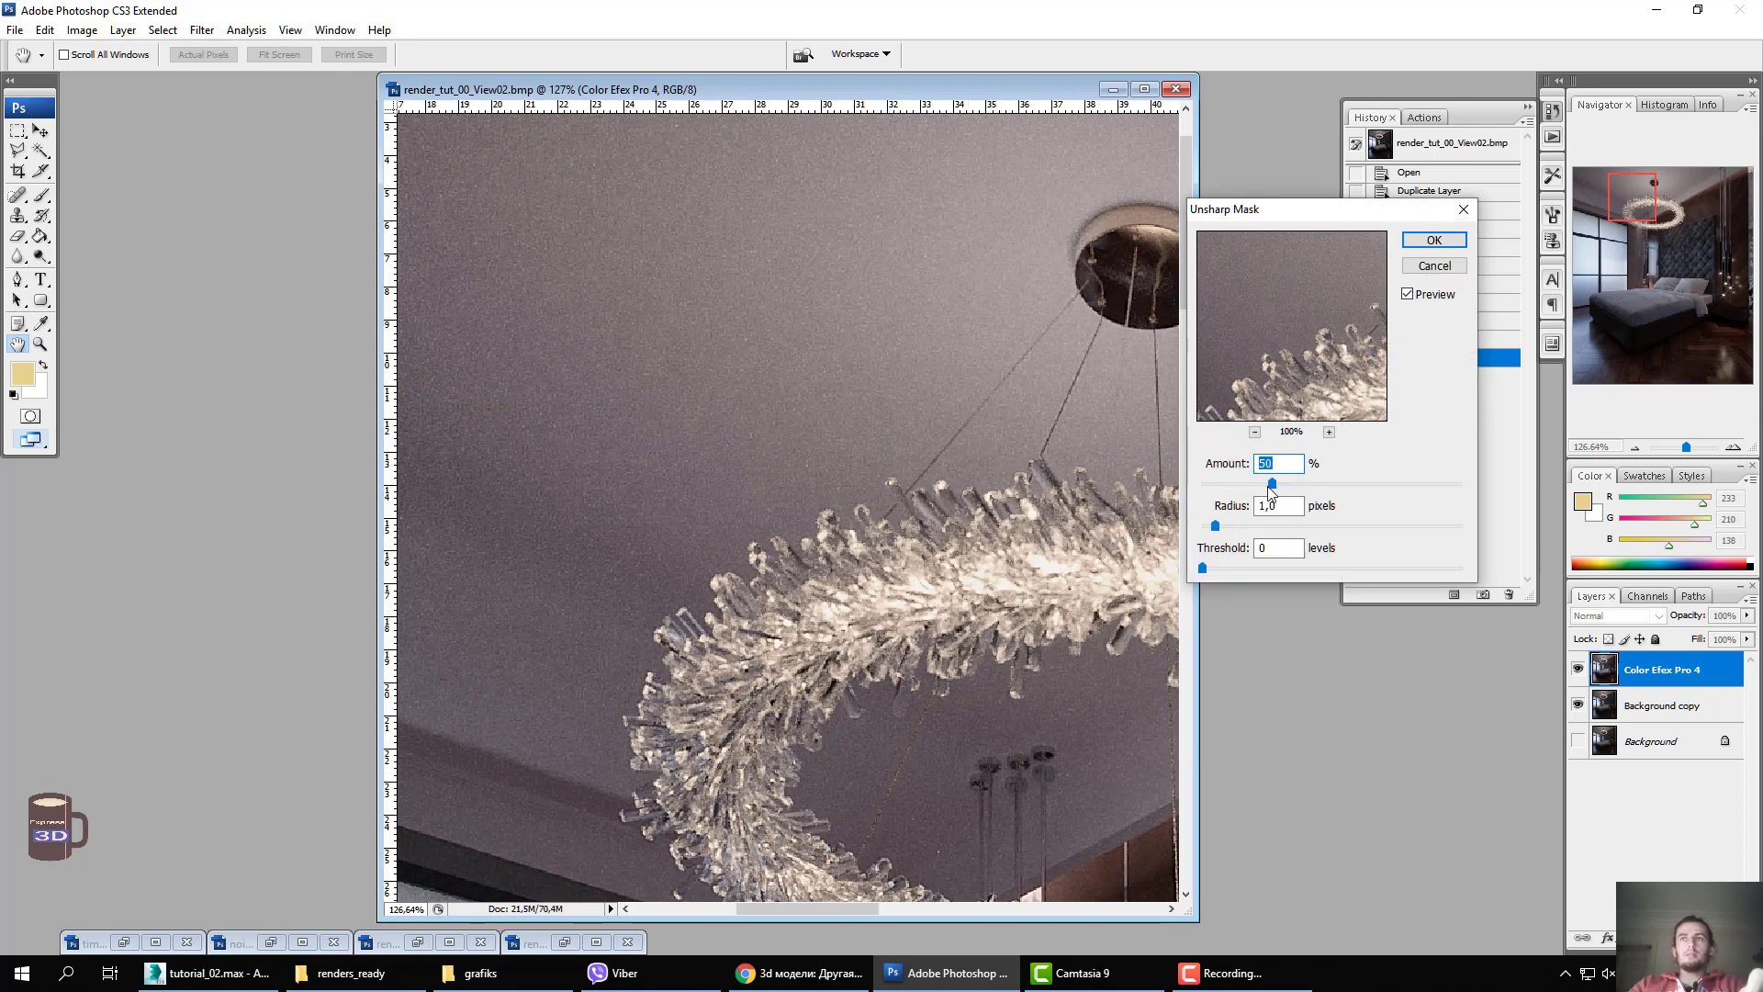
drag(1272, 484, 1351, 484)
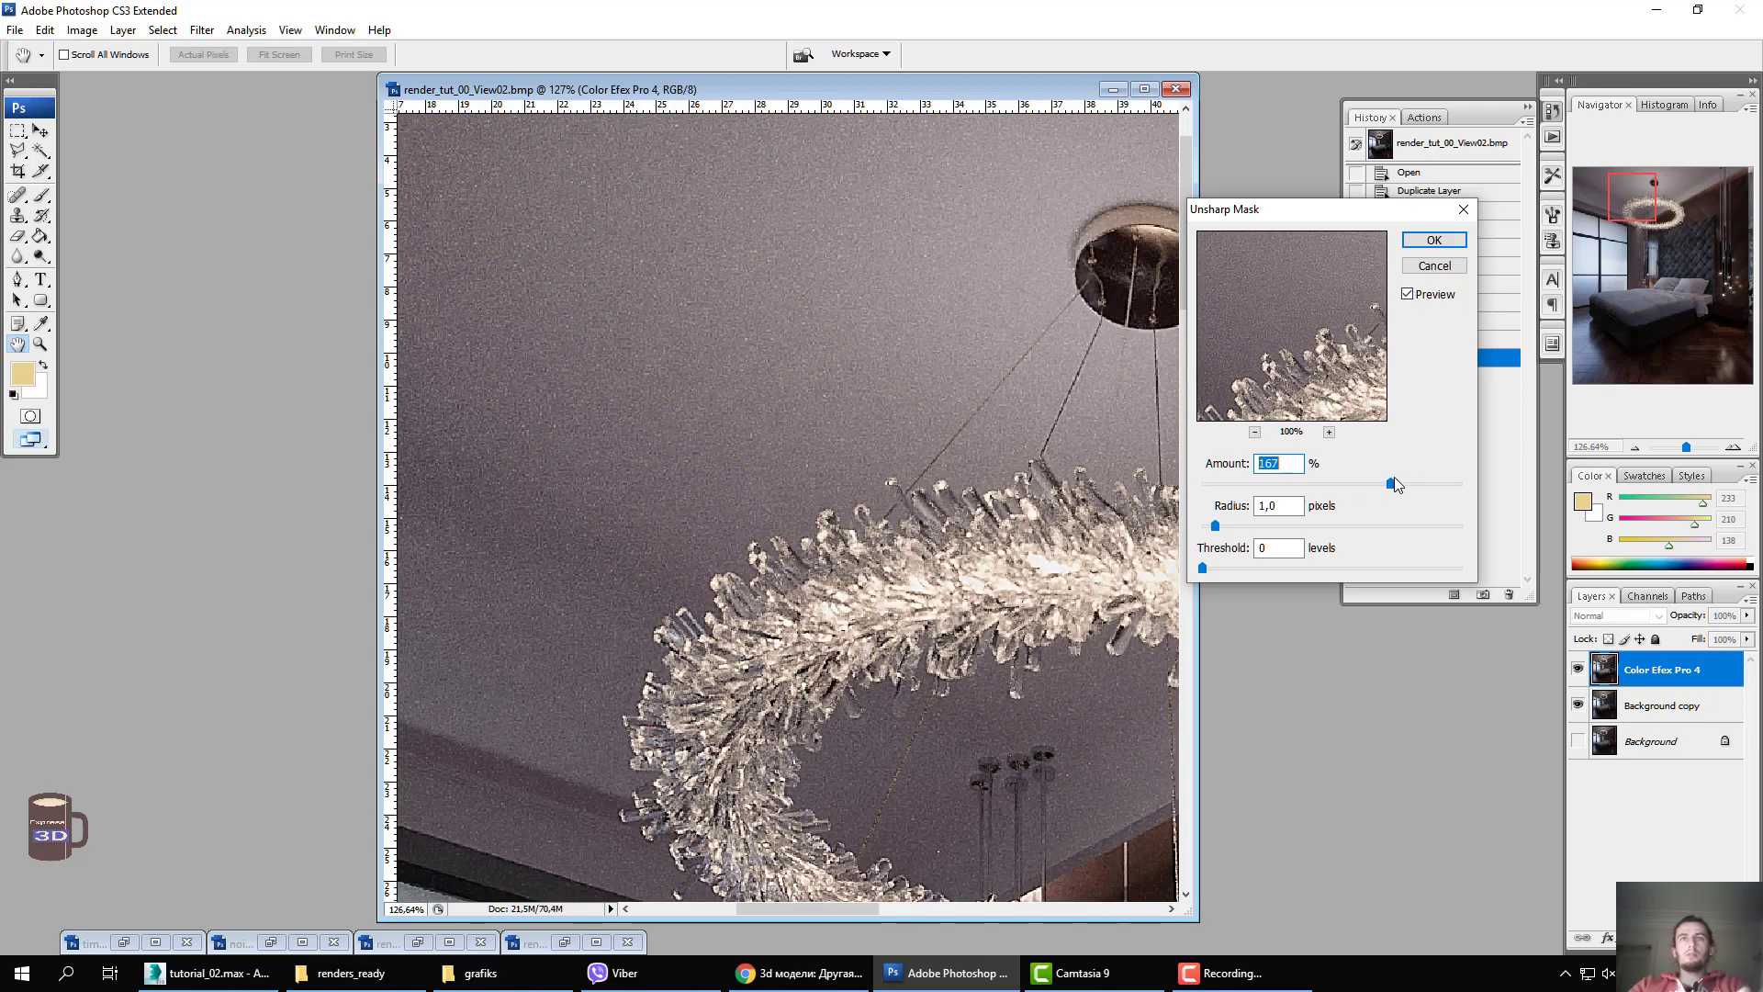
drag(1018, 628, 794, 293)
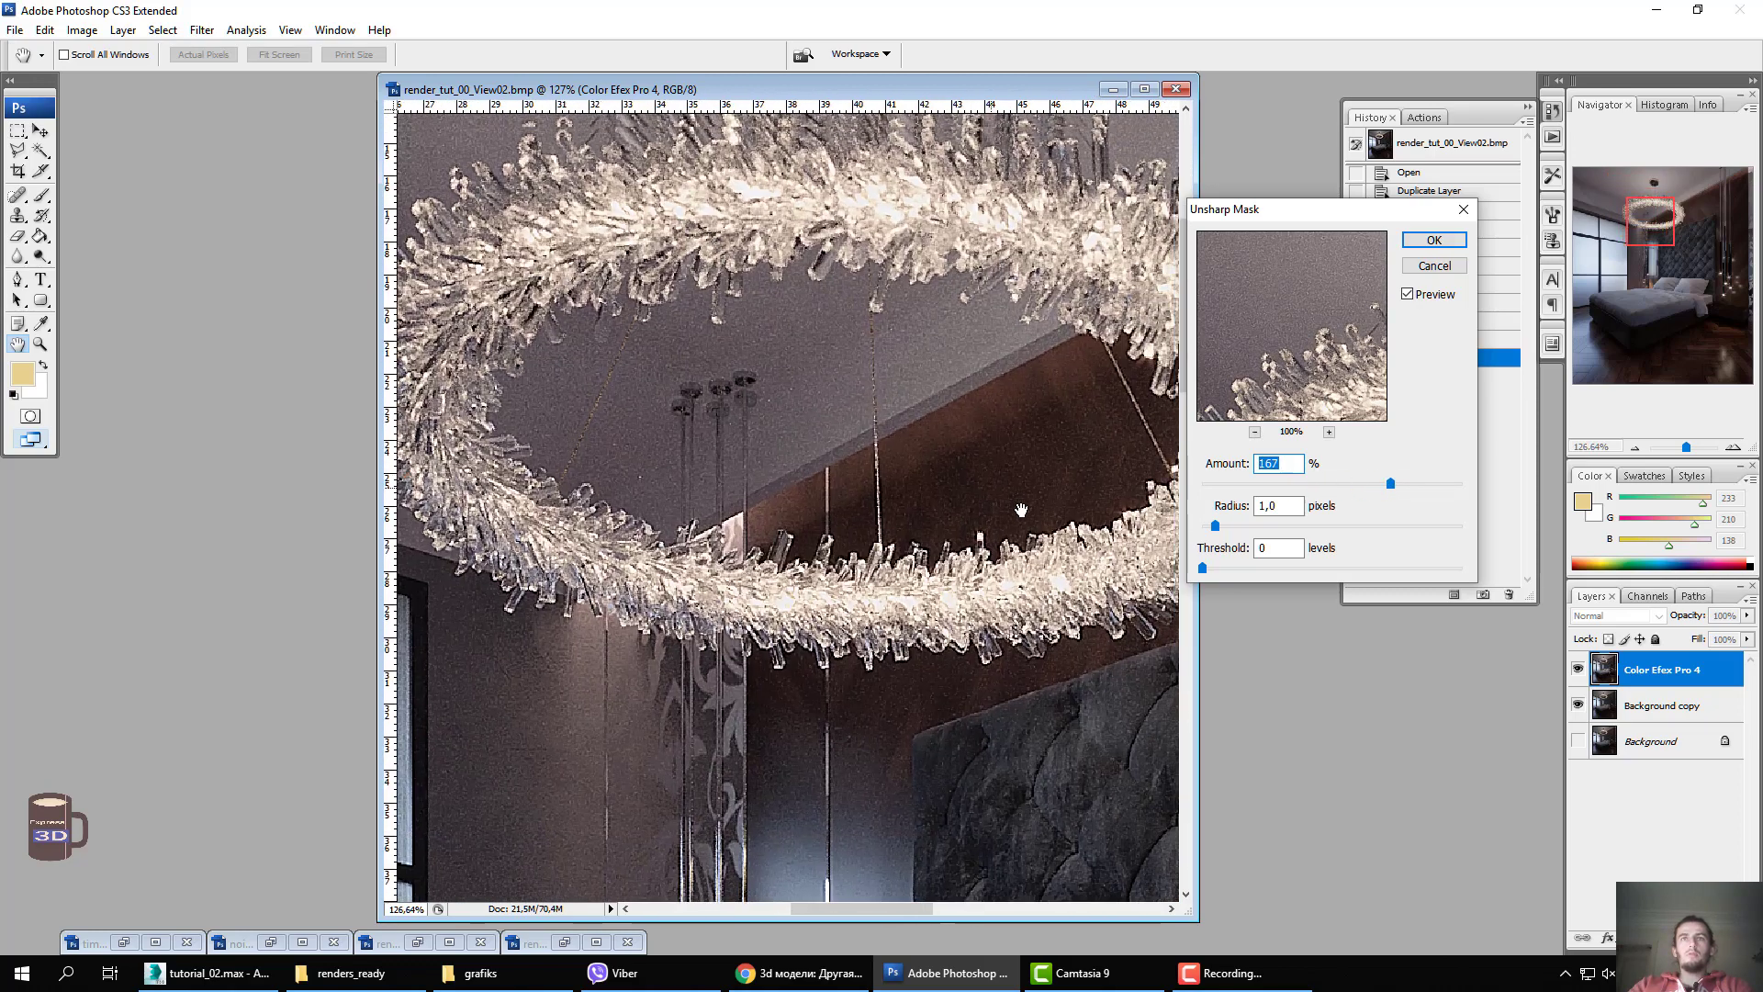
drag(1390, 484, 1266, 483)
text(3)
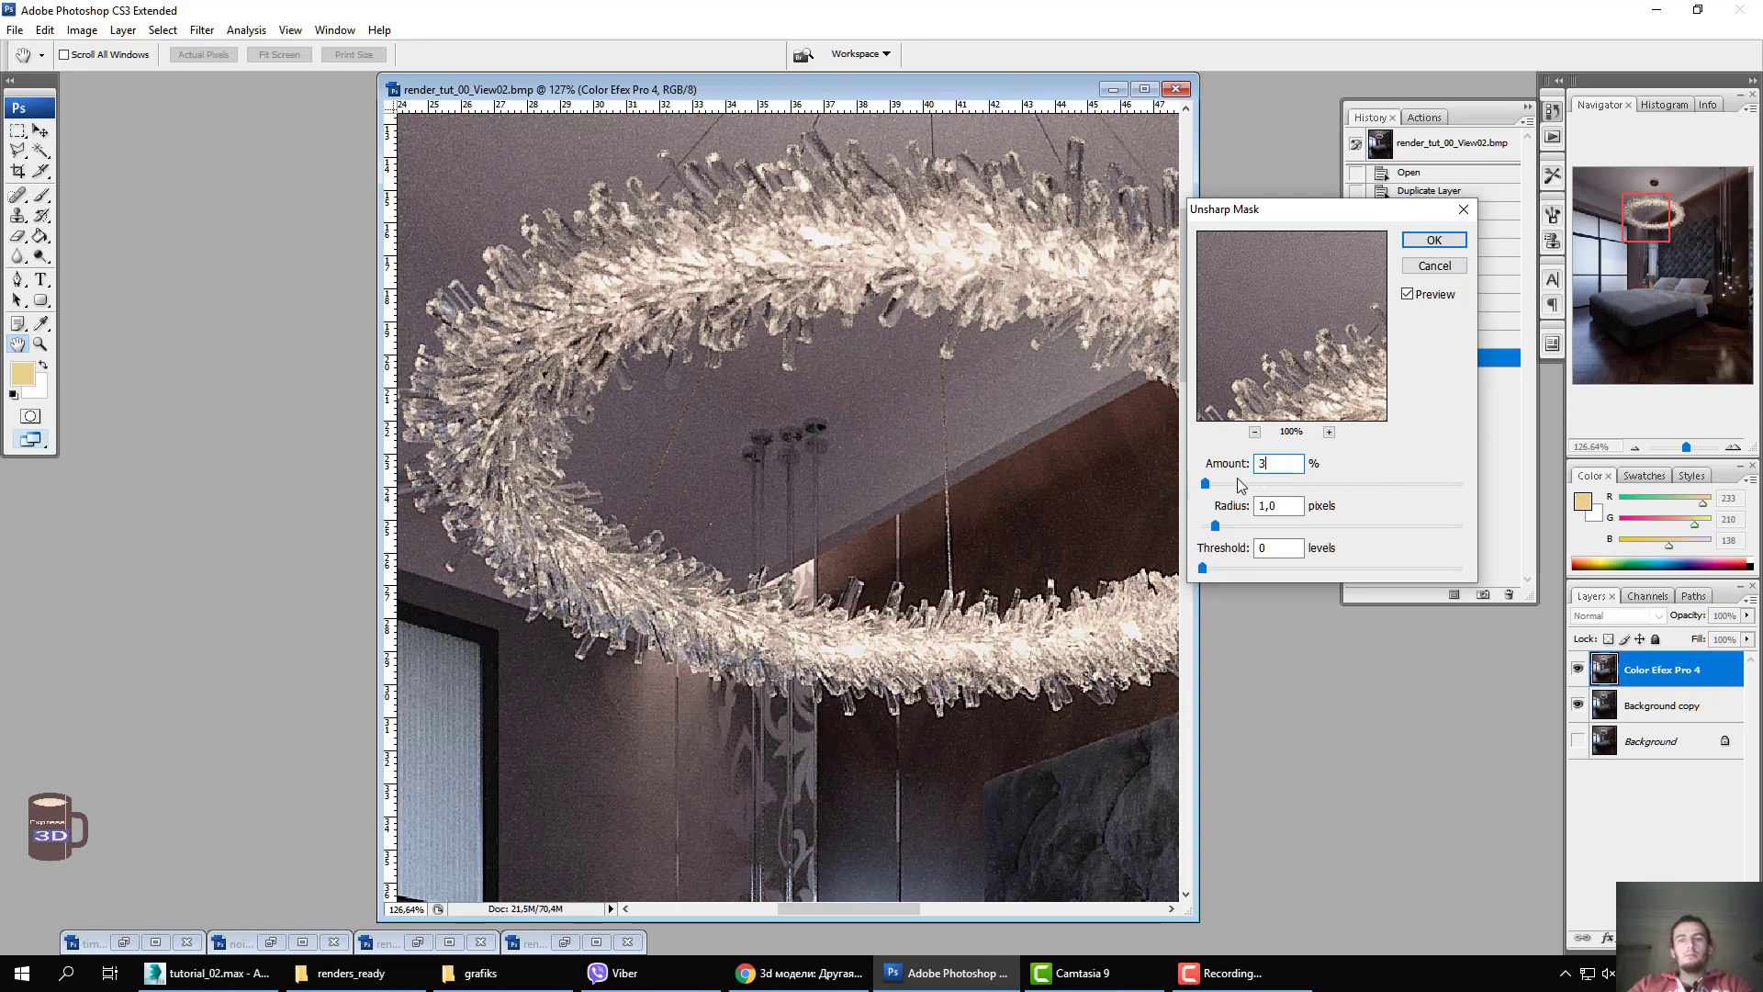
text(0)
click(1431, 241)
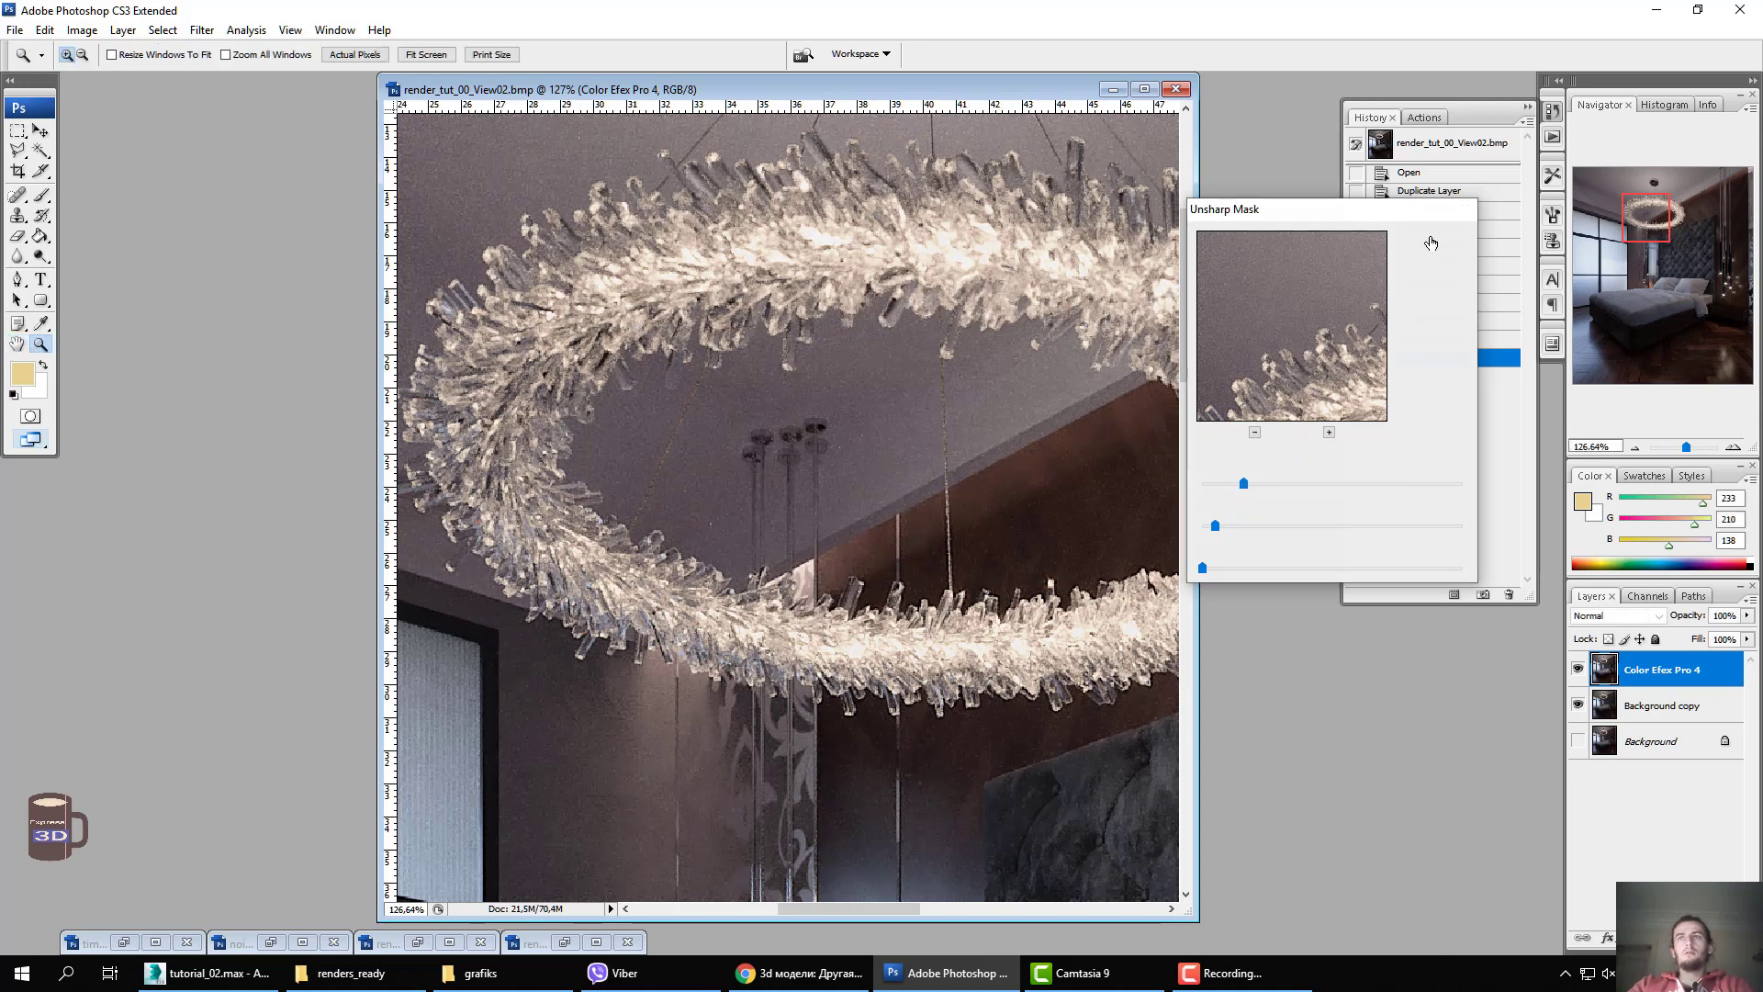
Fit the bedroom render on screen and widen the document window around it.
alt+click(916, 454)
right_click(915, 455)
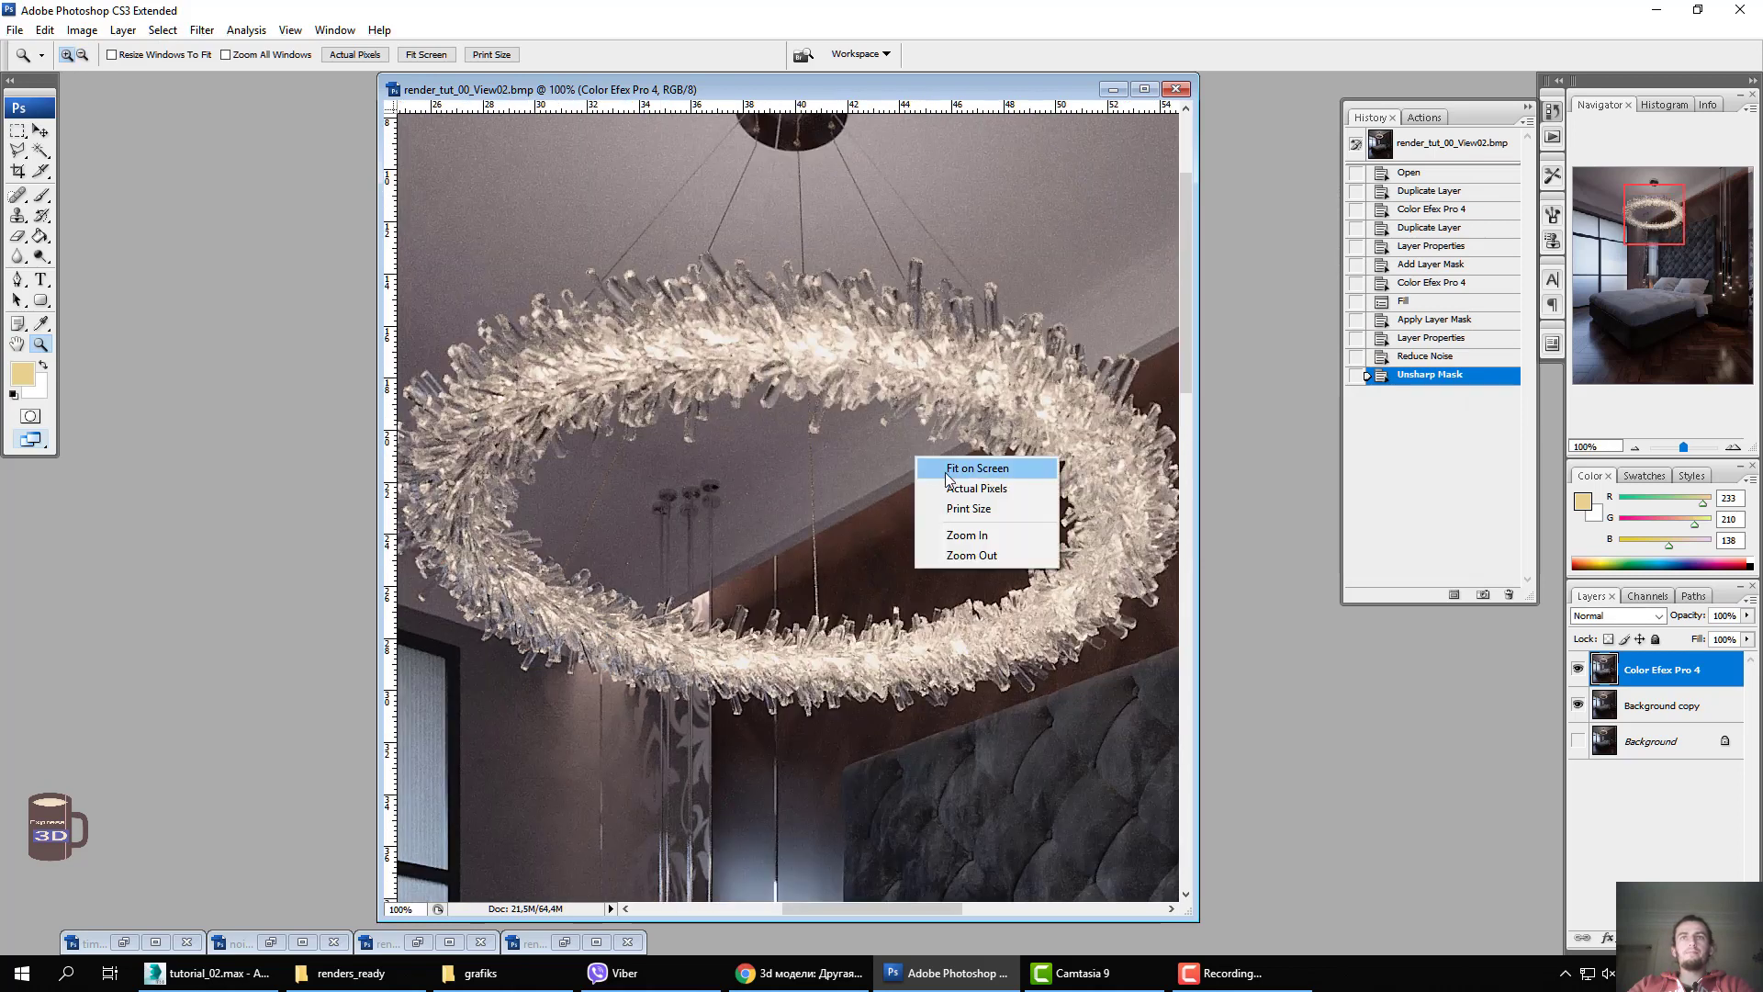
click(950, 487)
right_click(950, 486)
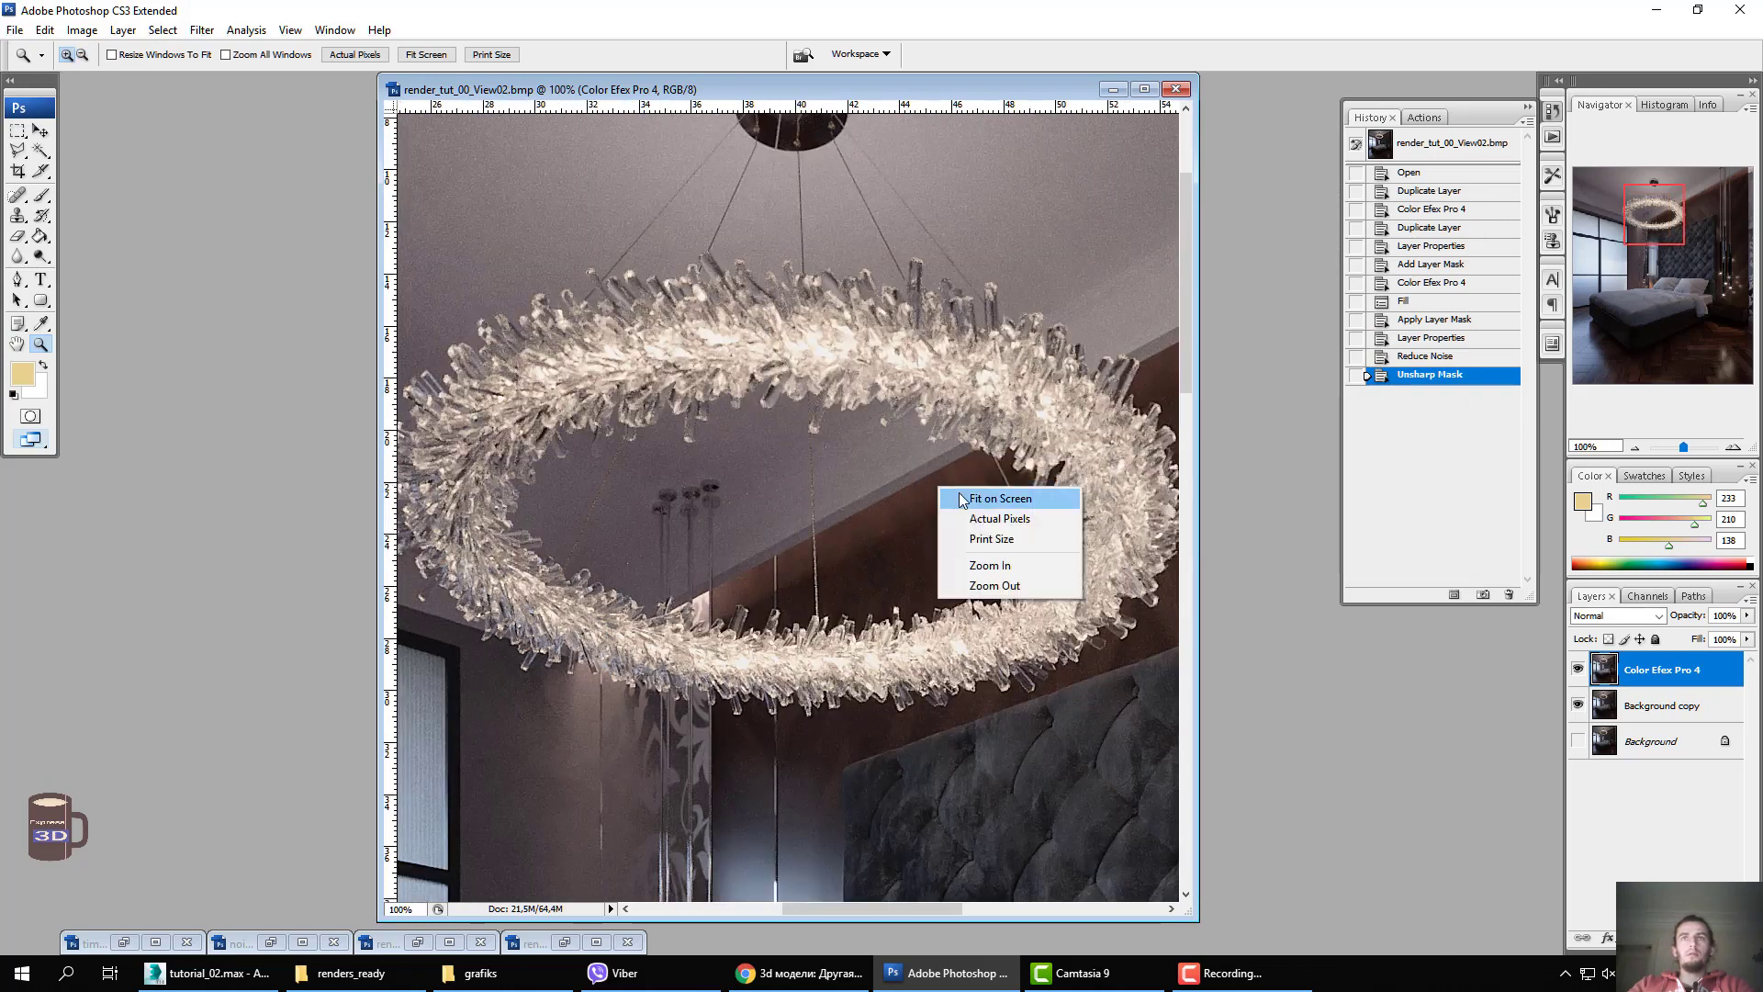
click(955, 499)
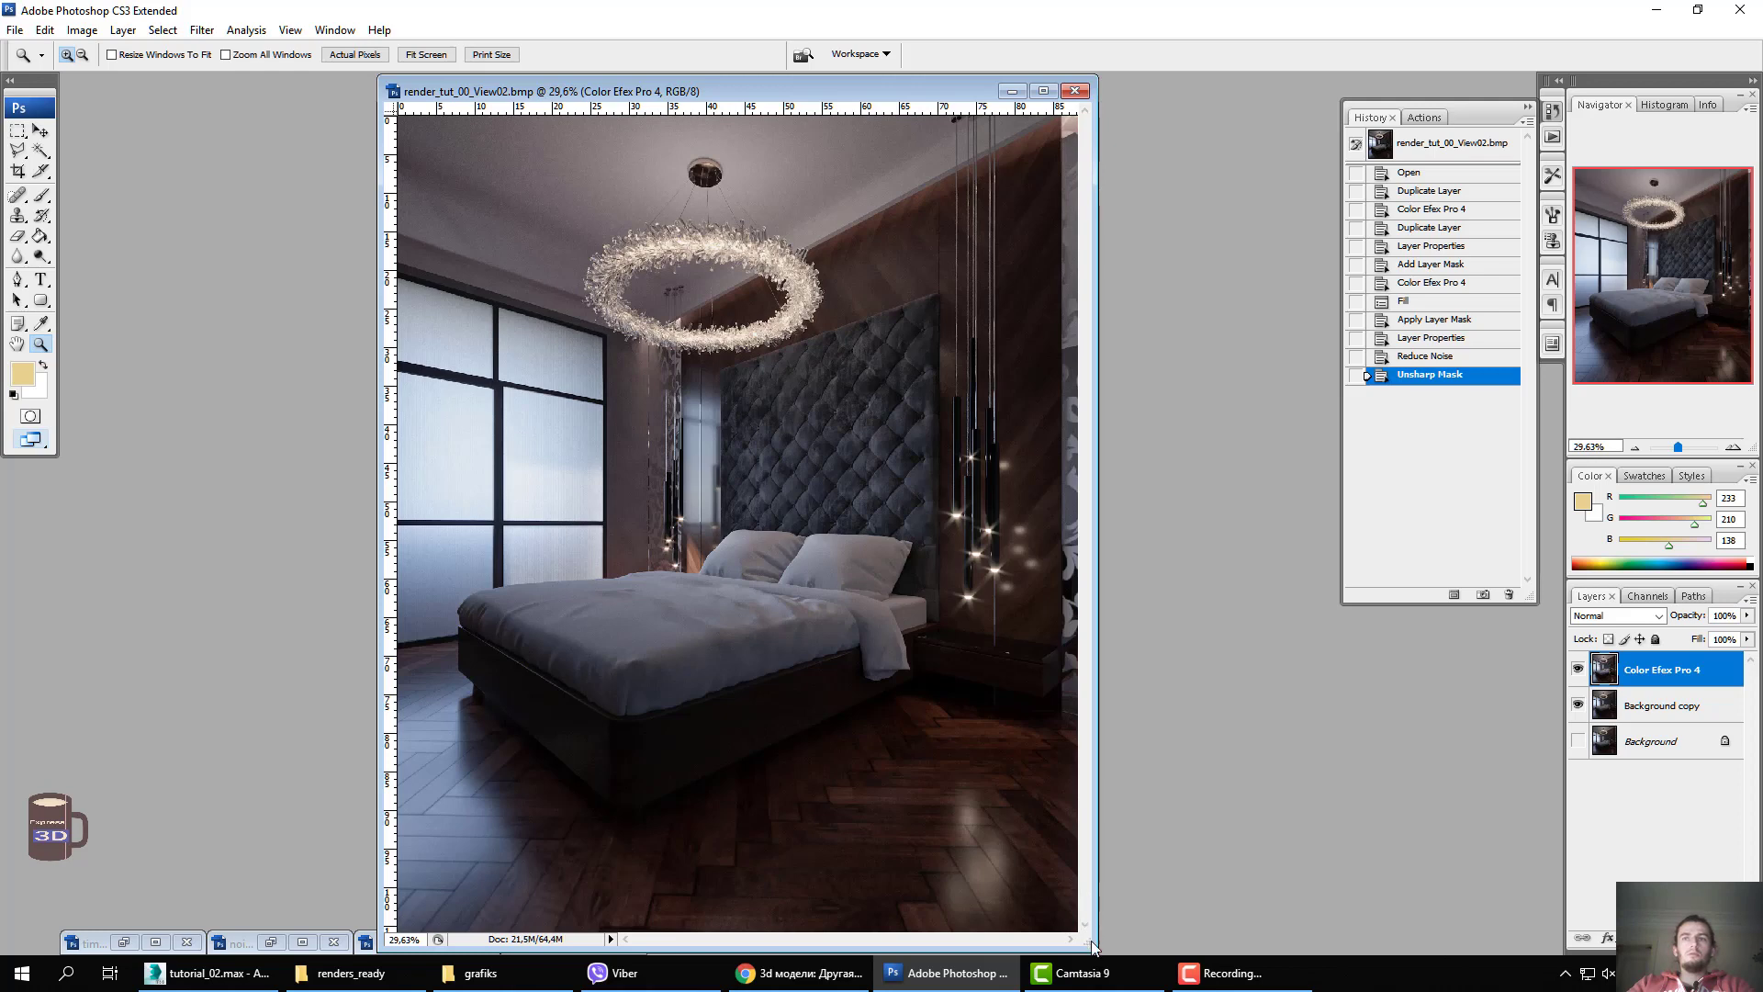
drag(1099, 944, 1251, 938)
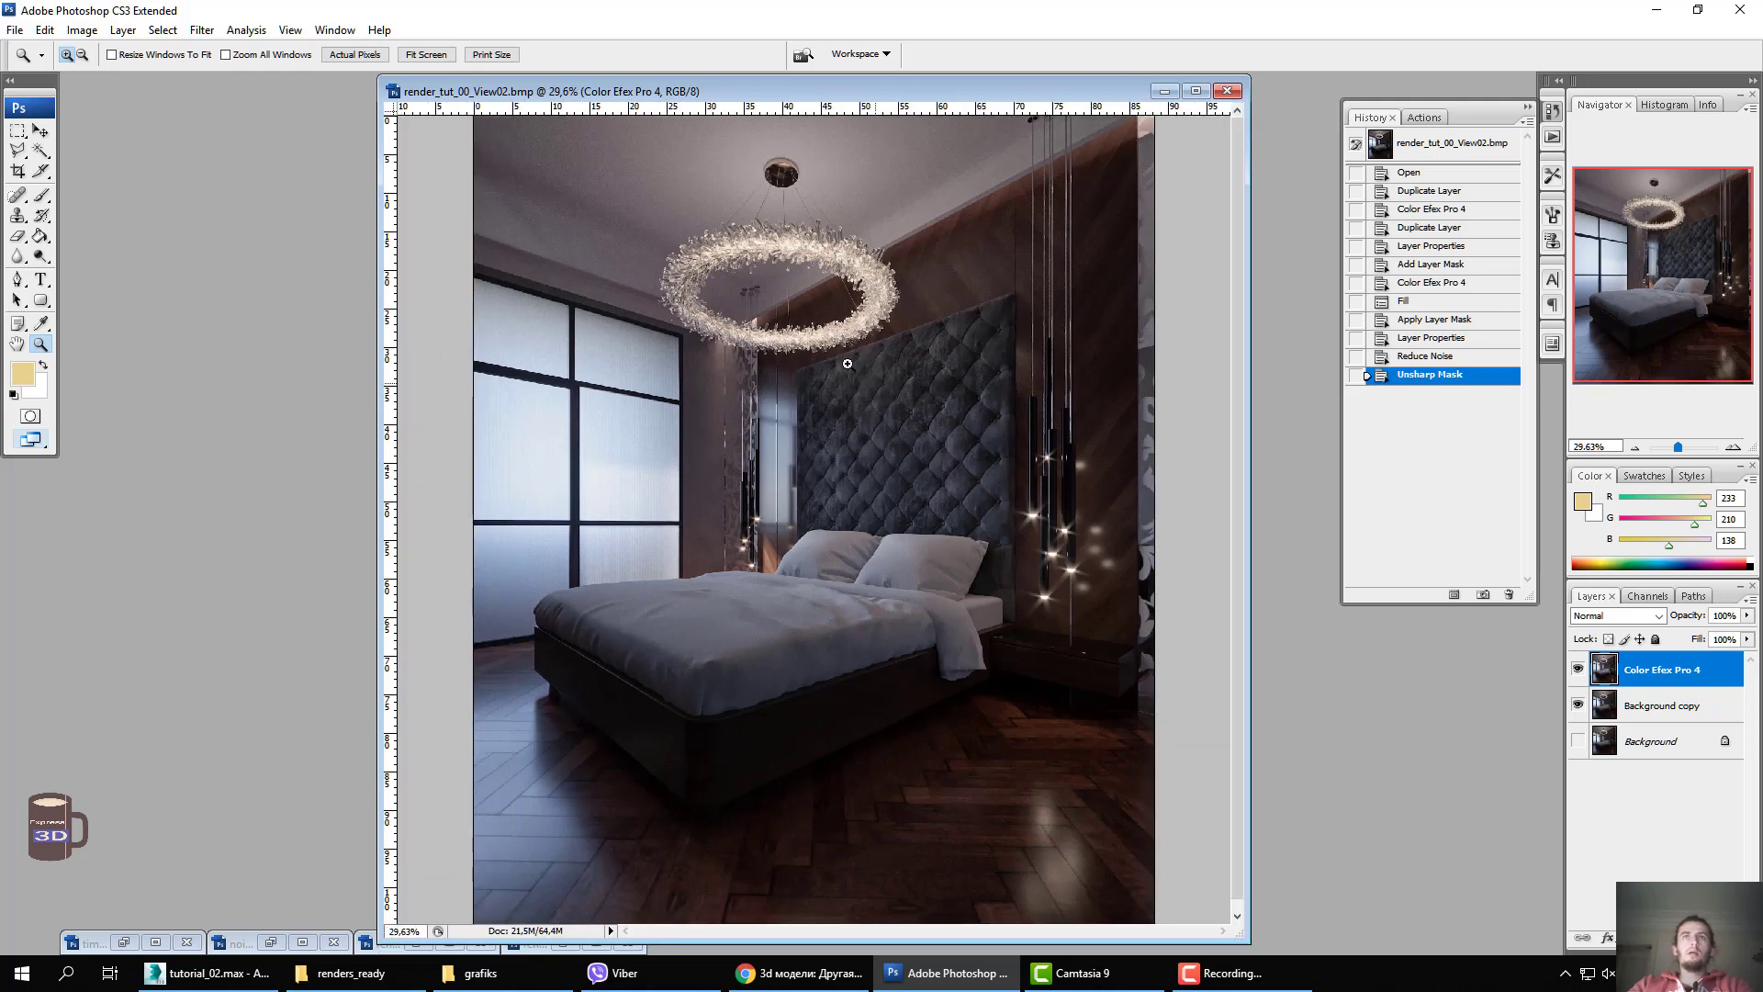
Zoom into the ceiling to inspect grain, then zoom back out to the whole render.
drag(533, 168, 800, 315)
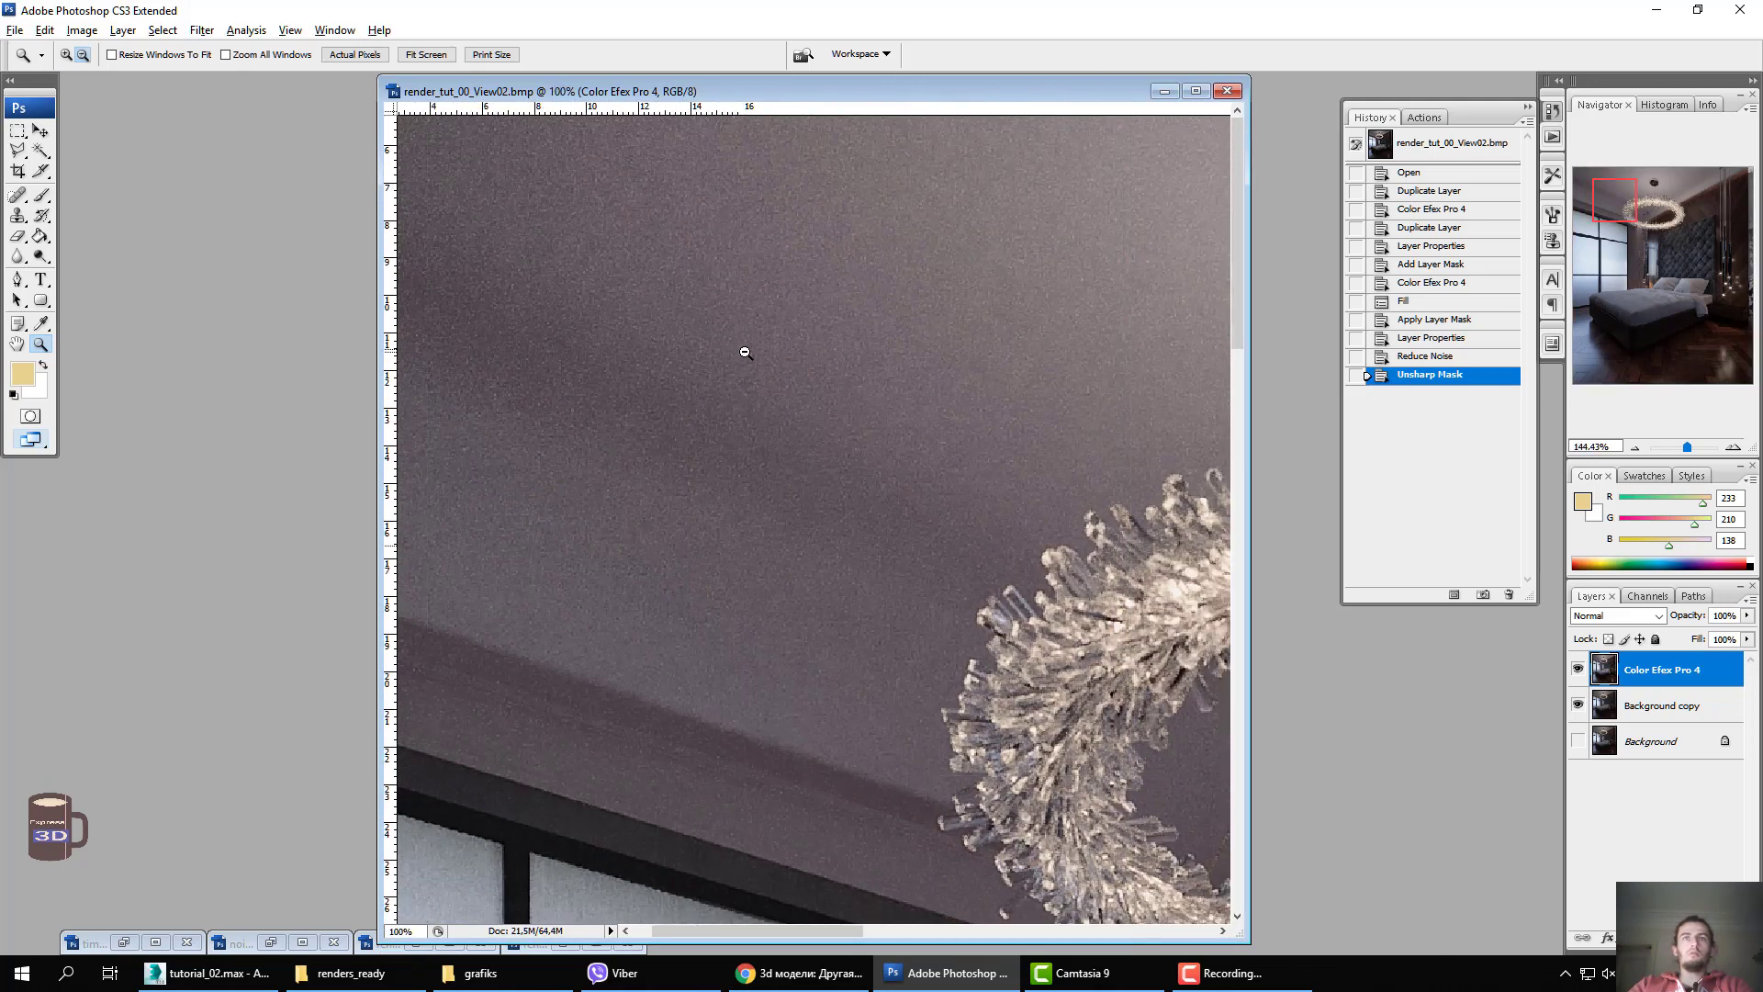
alt+click(744, 353)
alt+click(776, 372)
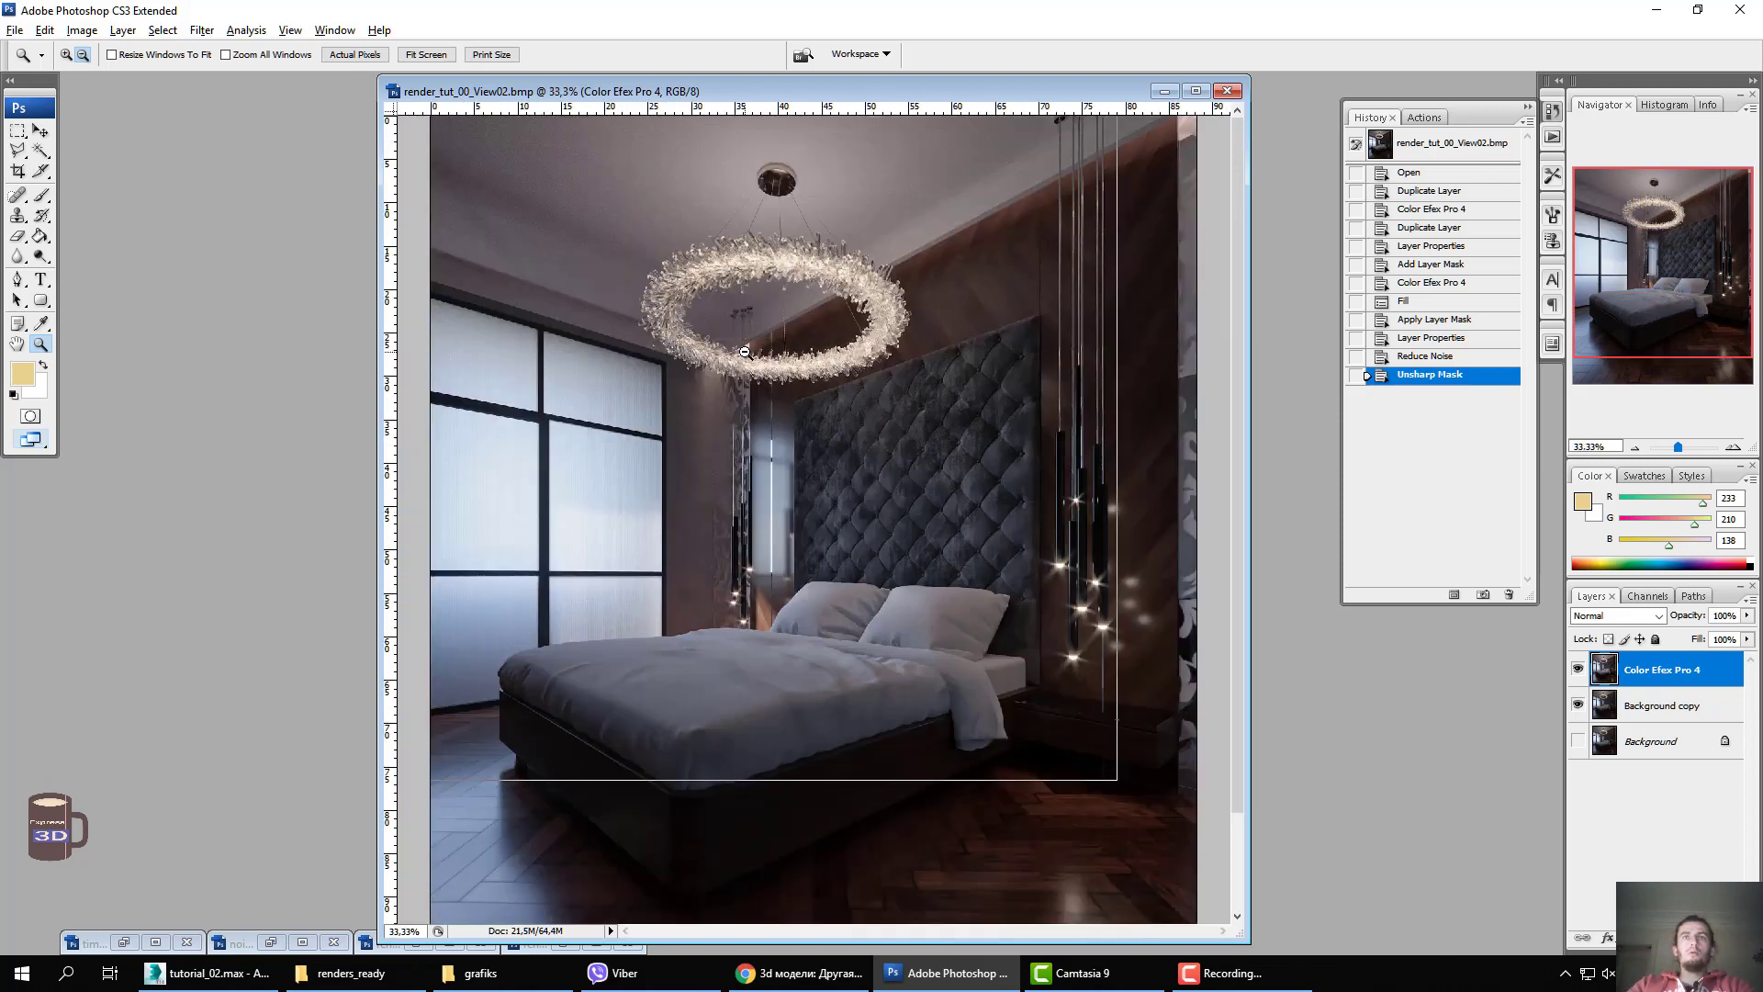
alt+click(815, 393)
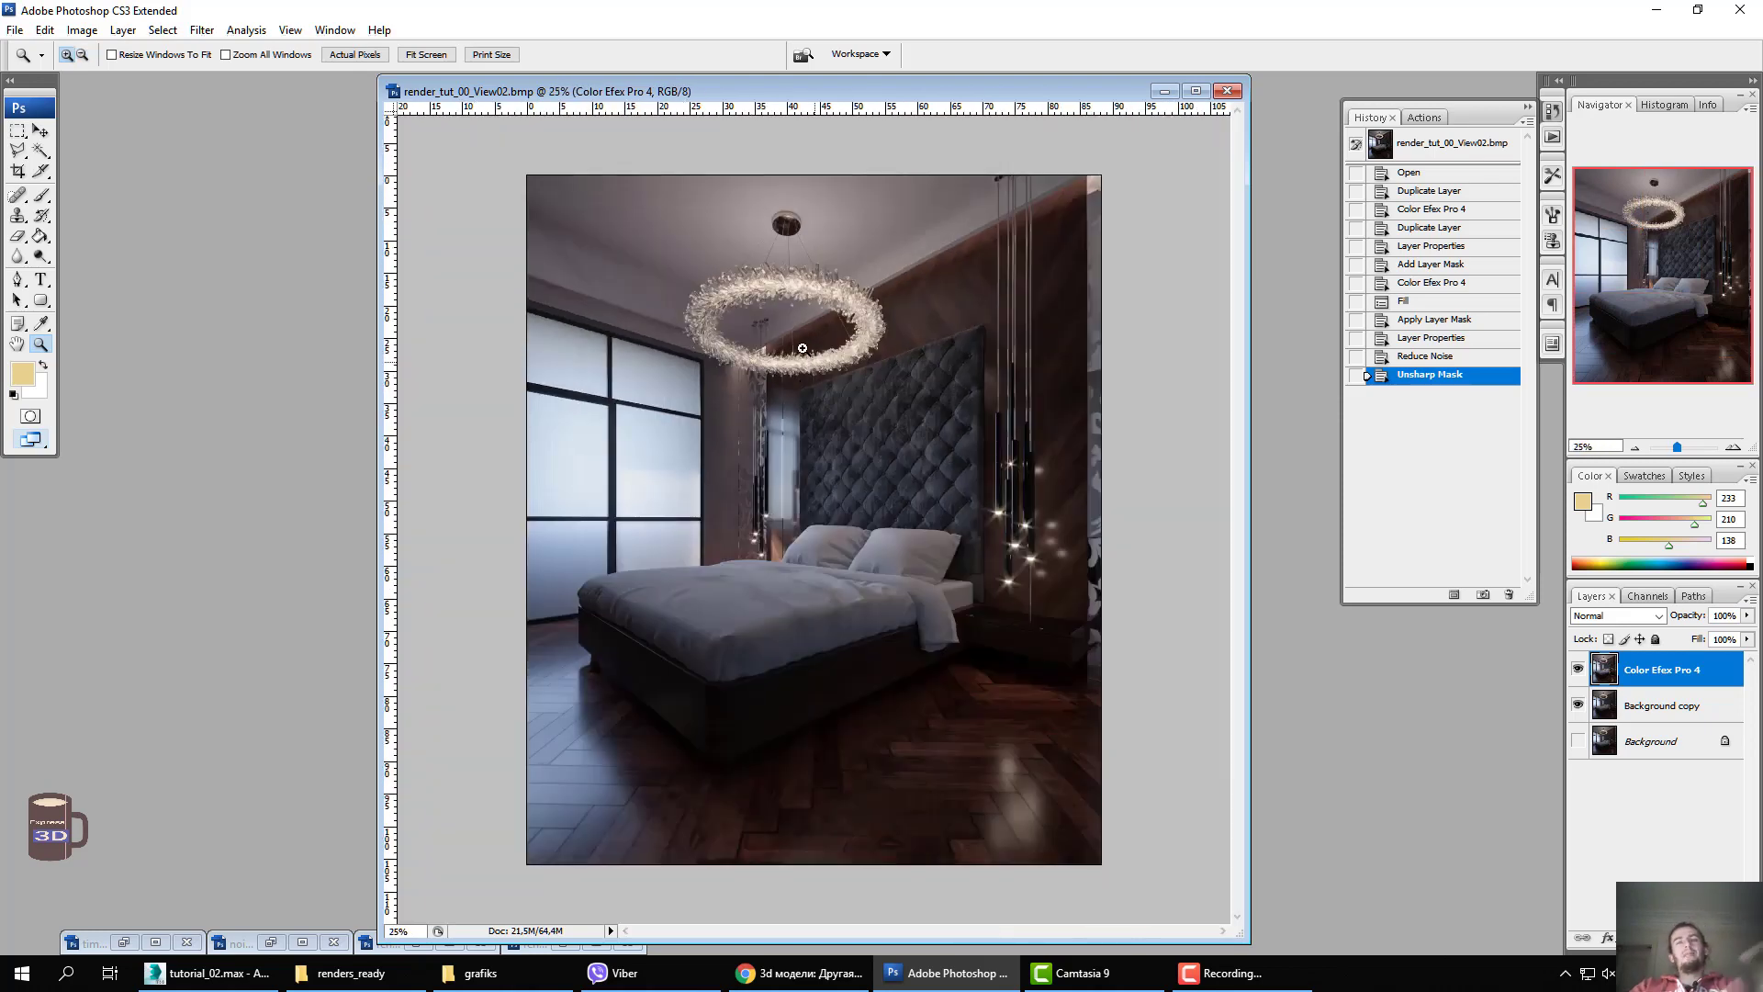
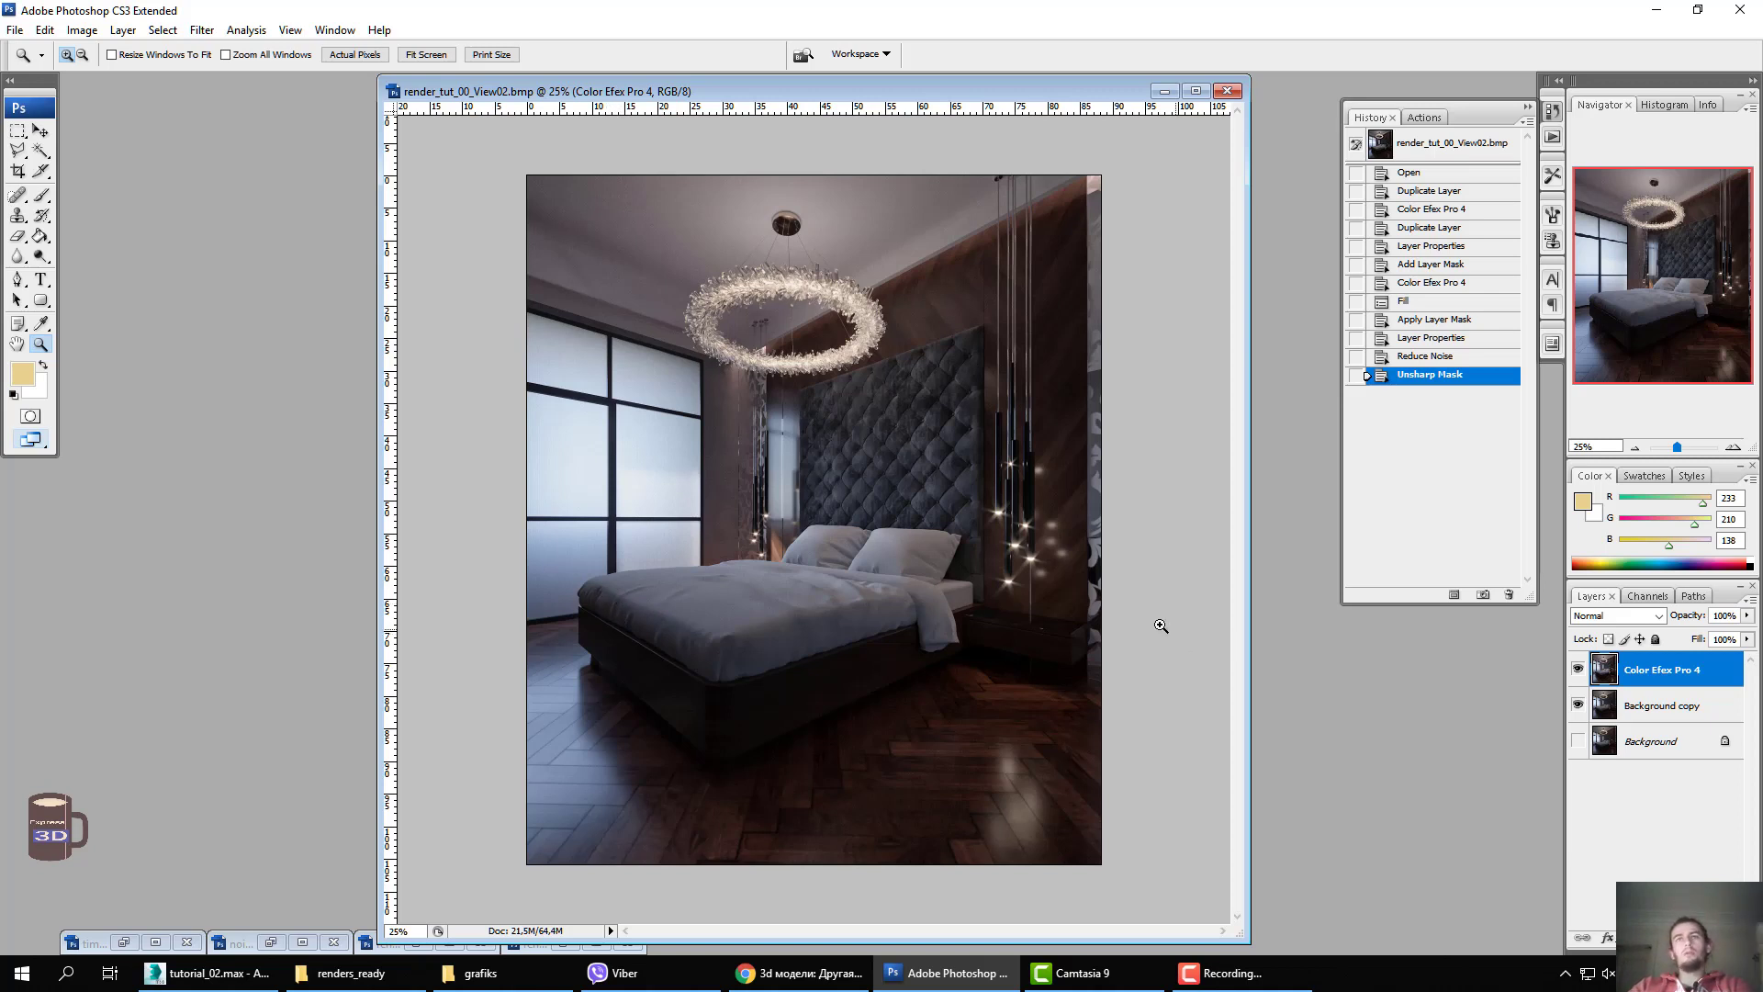
Brighten the render's midtones with a Curves point raised from Input ~122 to Output ~157.
click(81, 31)
mouse_move(110, 76)
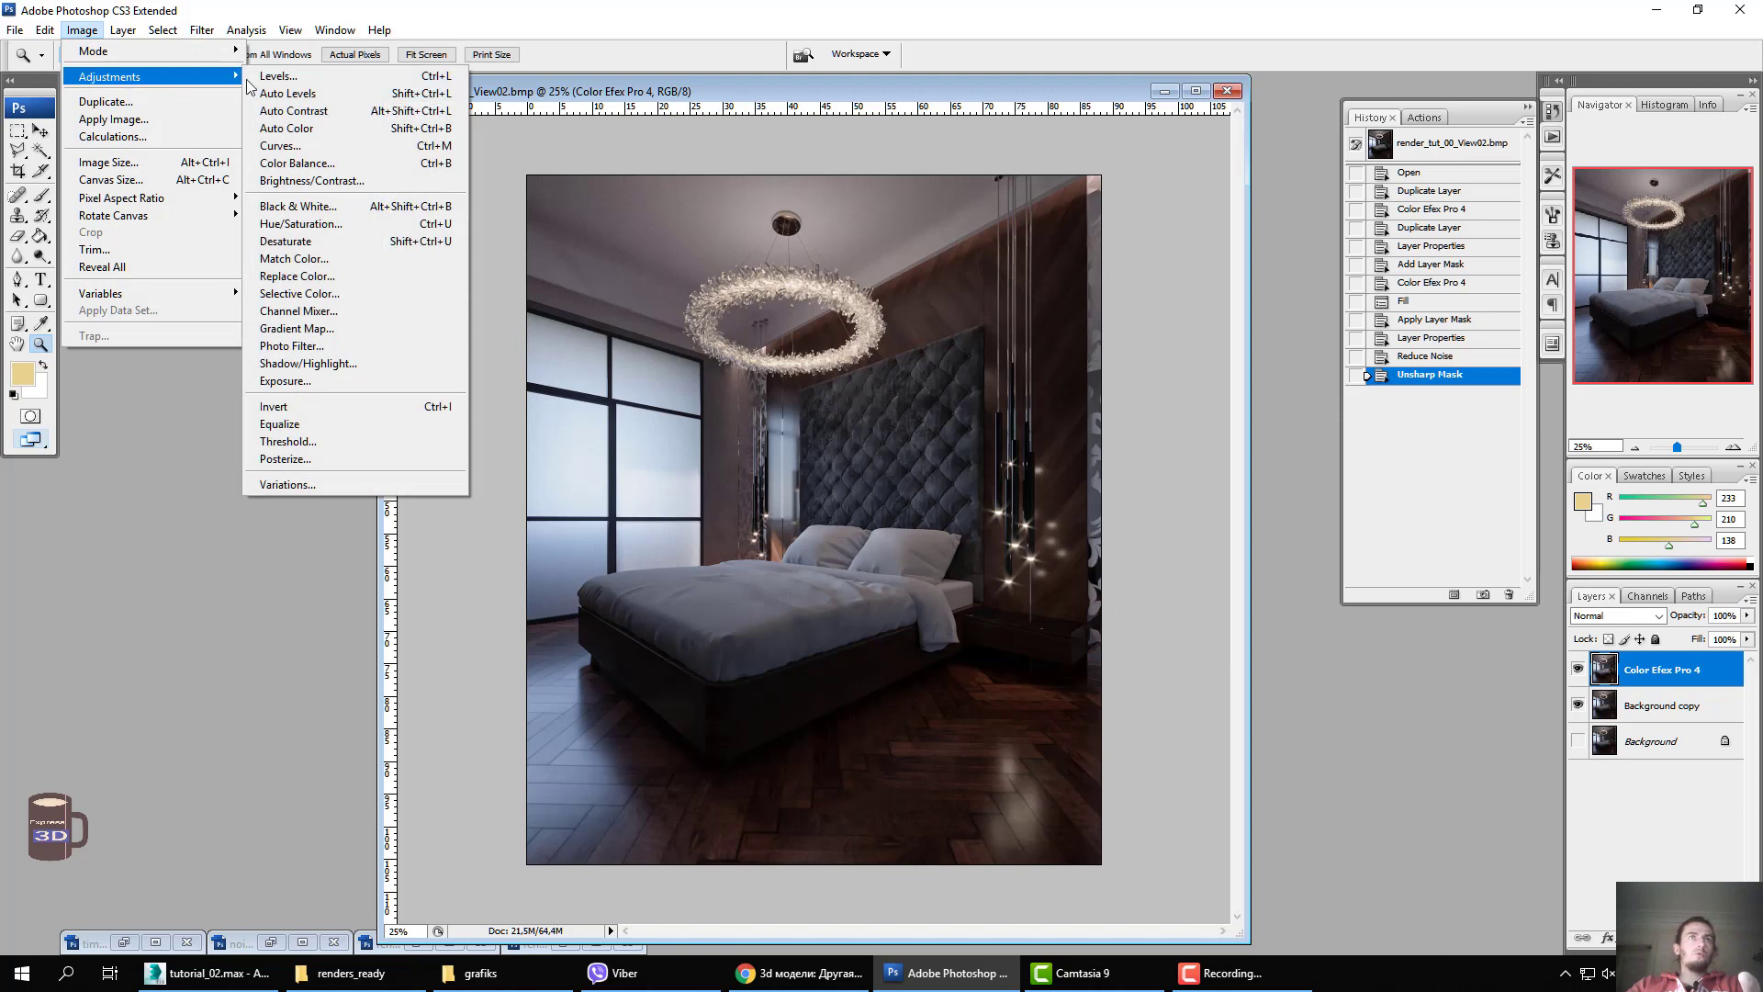
click(289, 149)
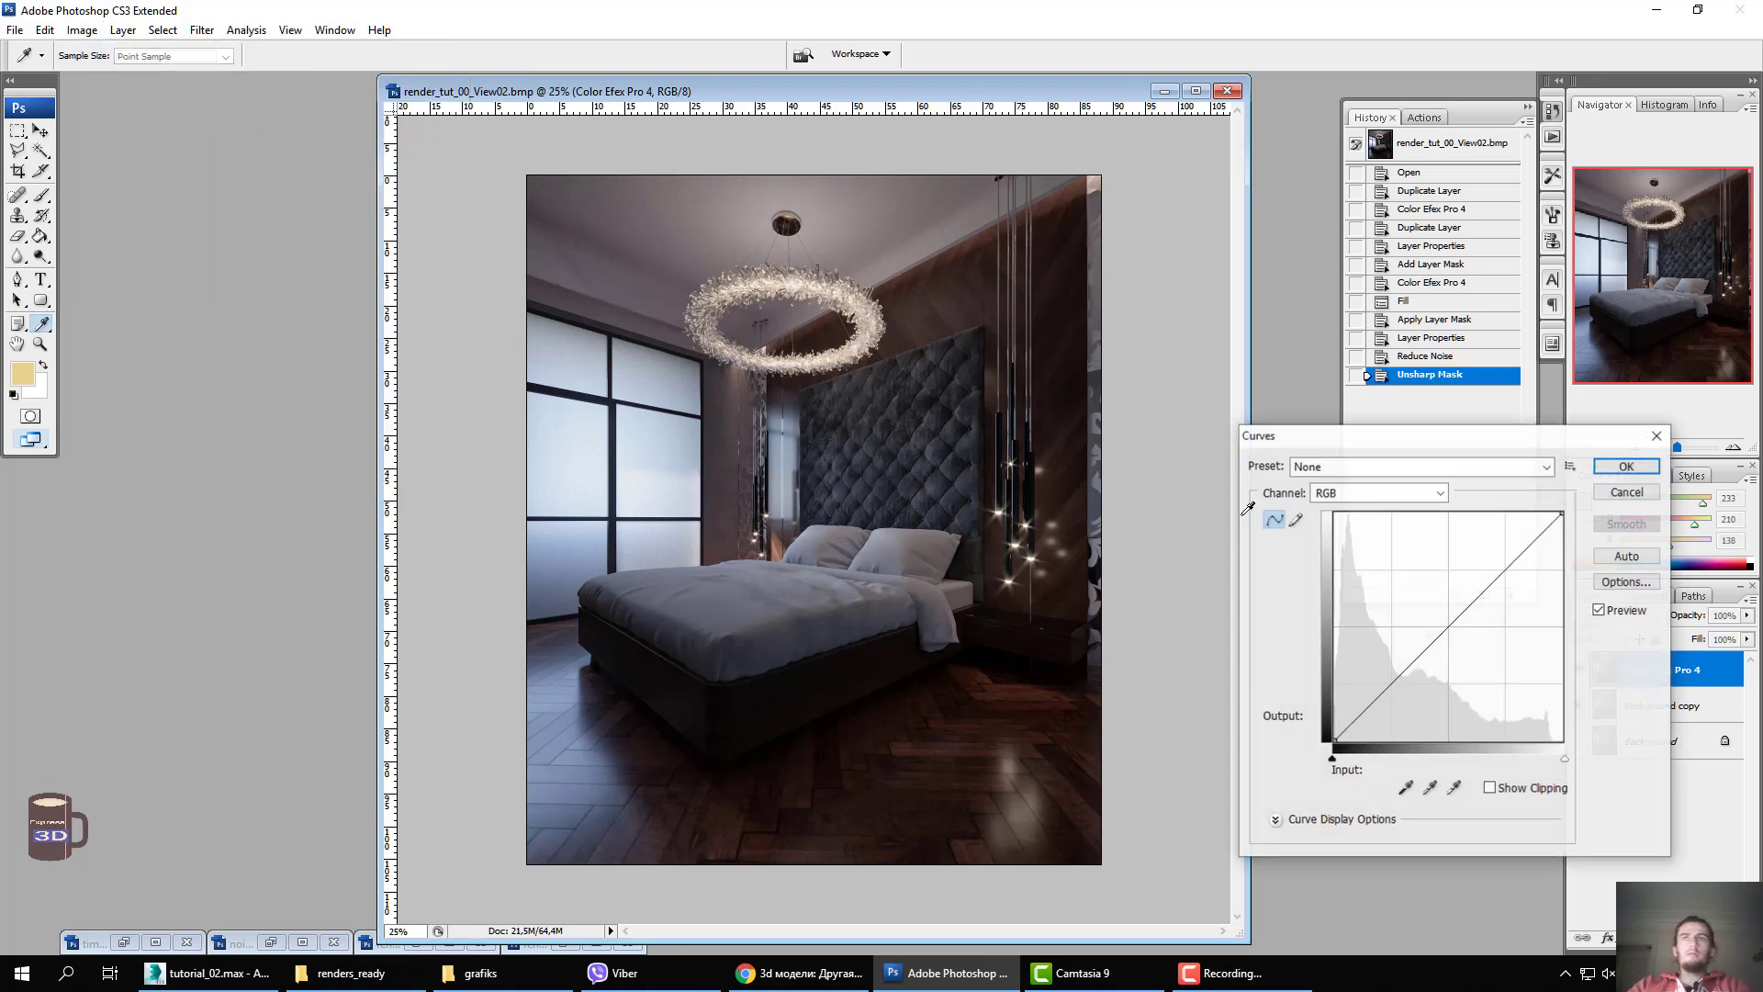
drag(1455, 622, 1443, 600)
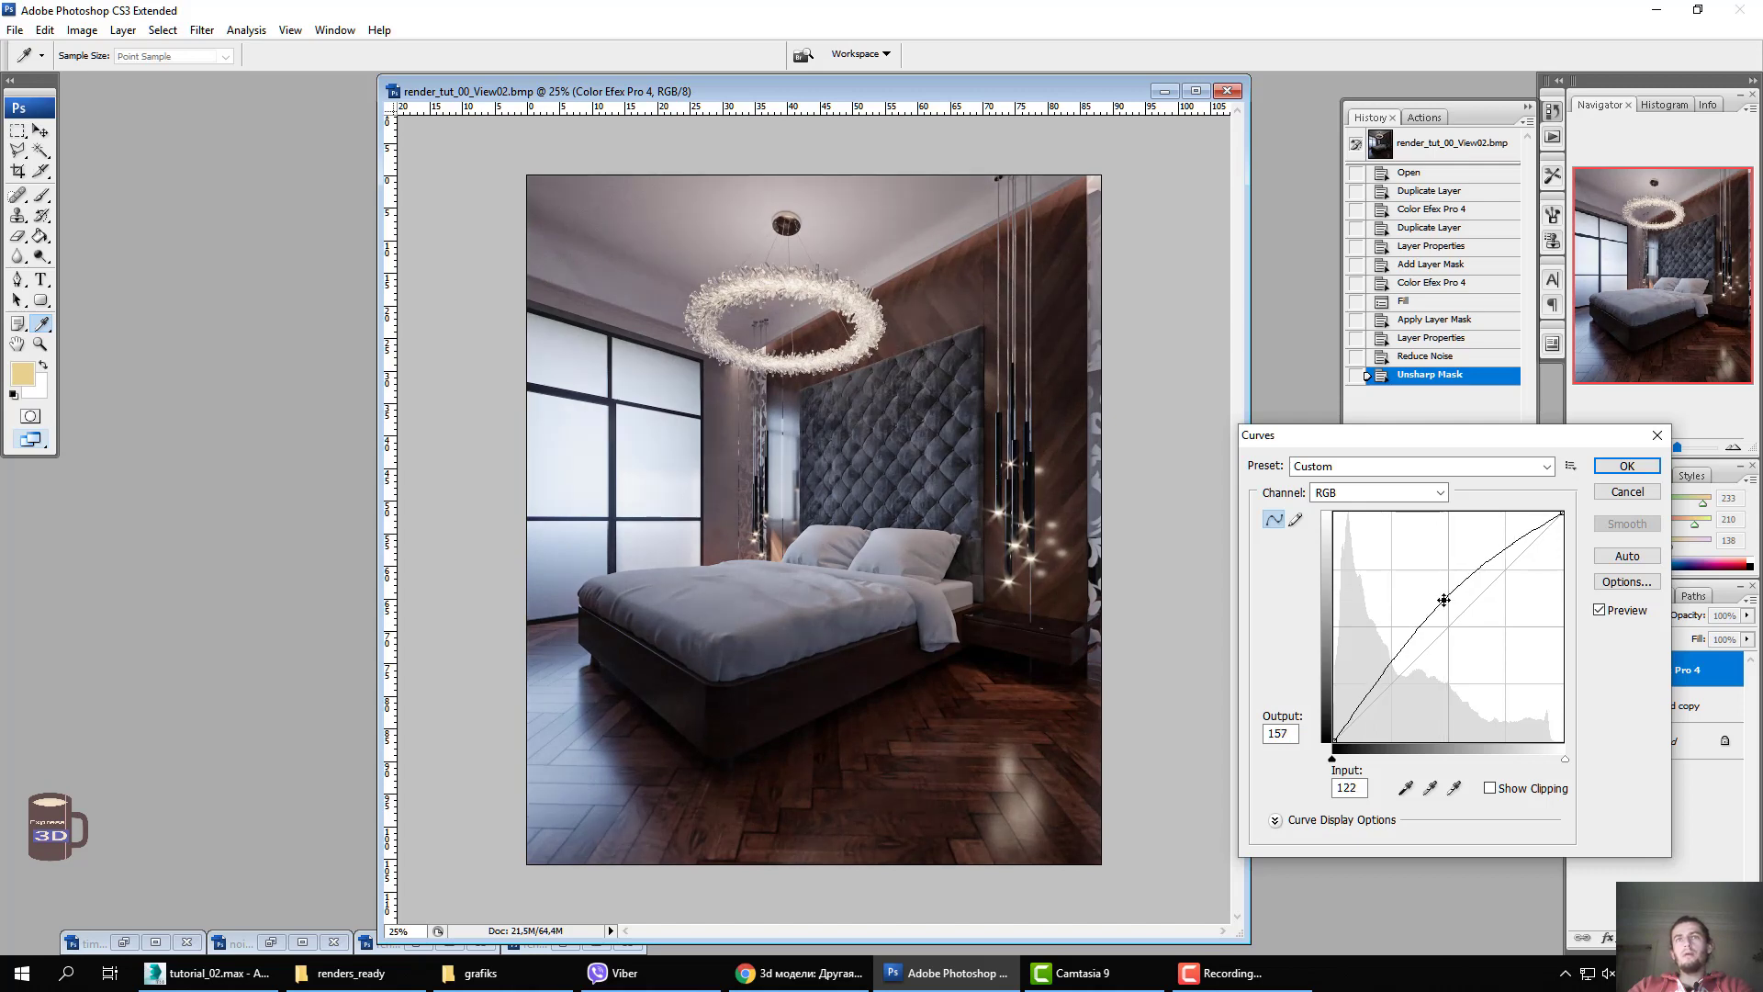
click(1626, 467)
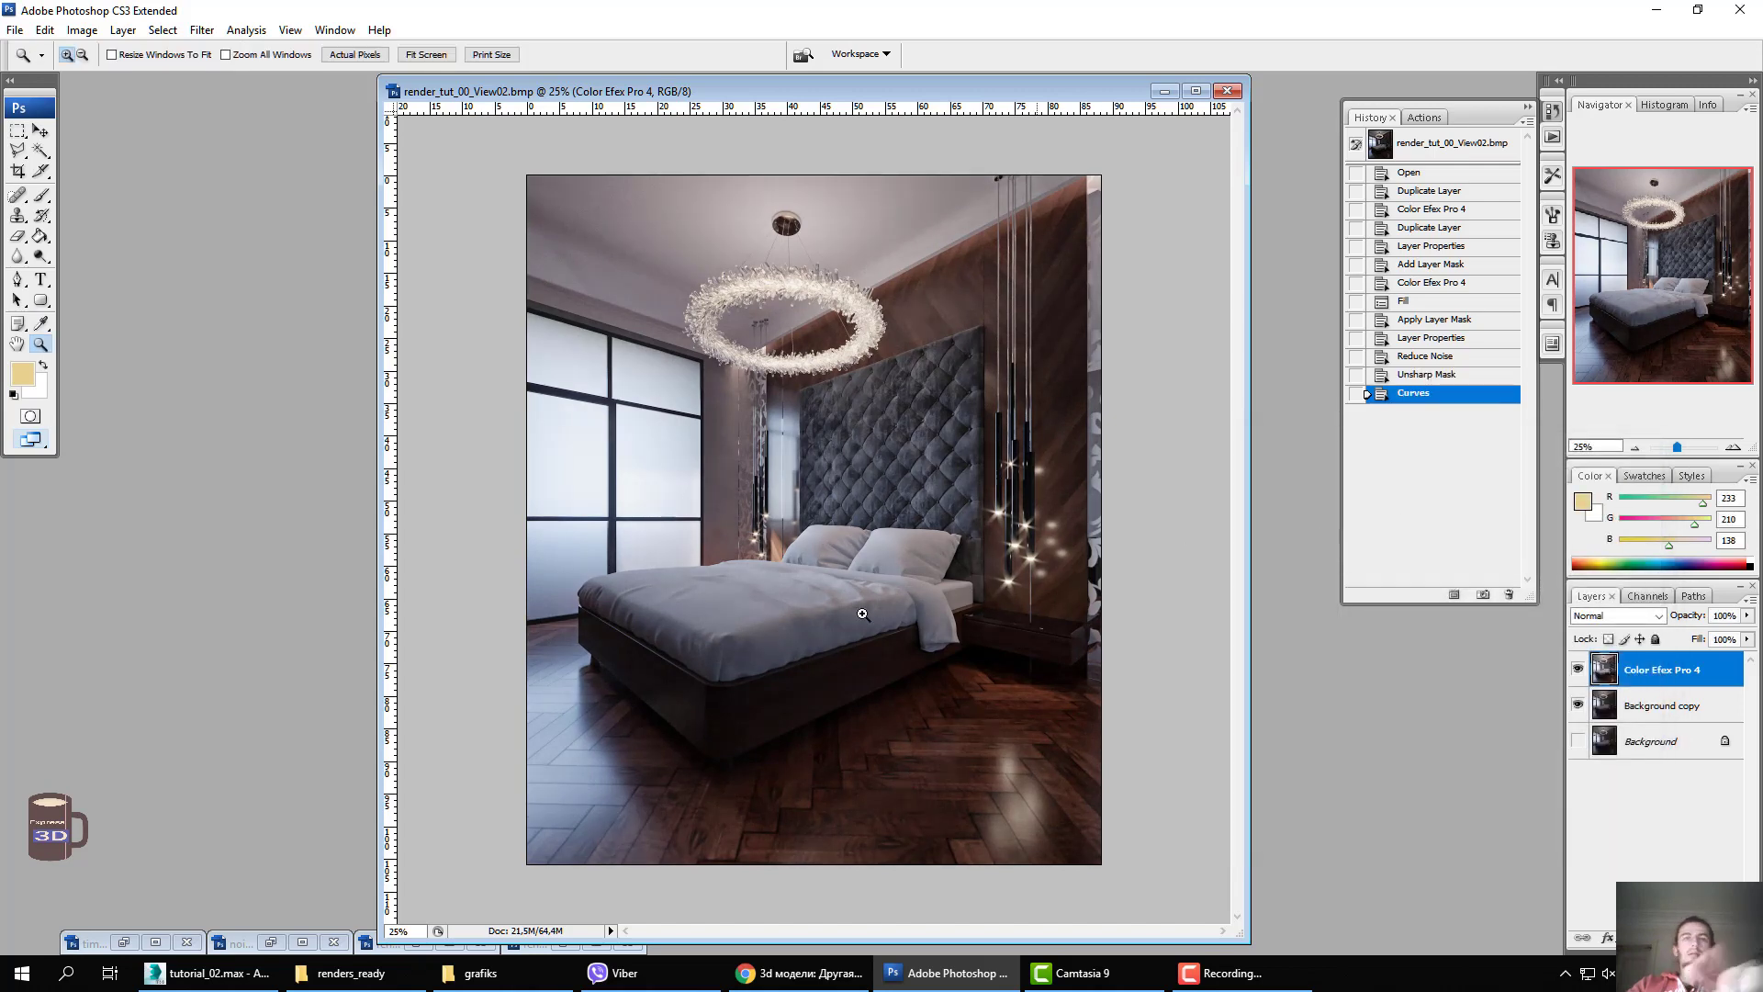
Drag the CMasking WireColor View02 file from the renders_ready folder into Photoshop.
click(356, 975)
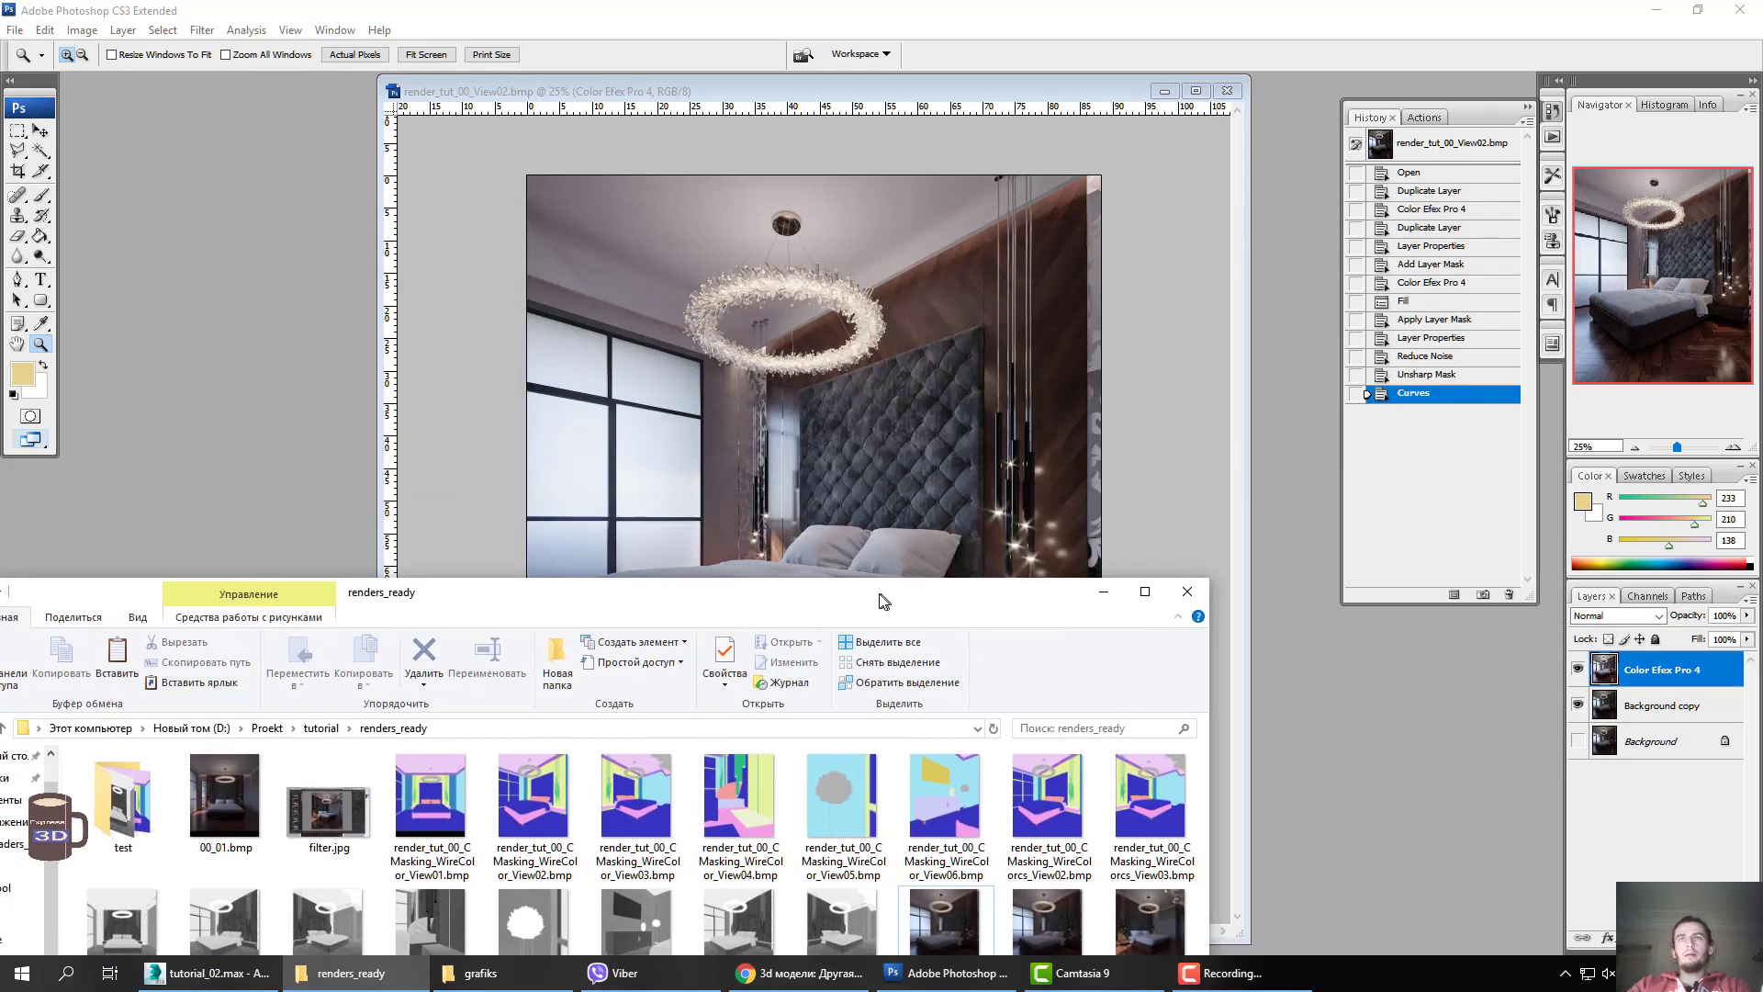
drag(1249, 237, 441, 303)
click(1015, 630)
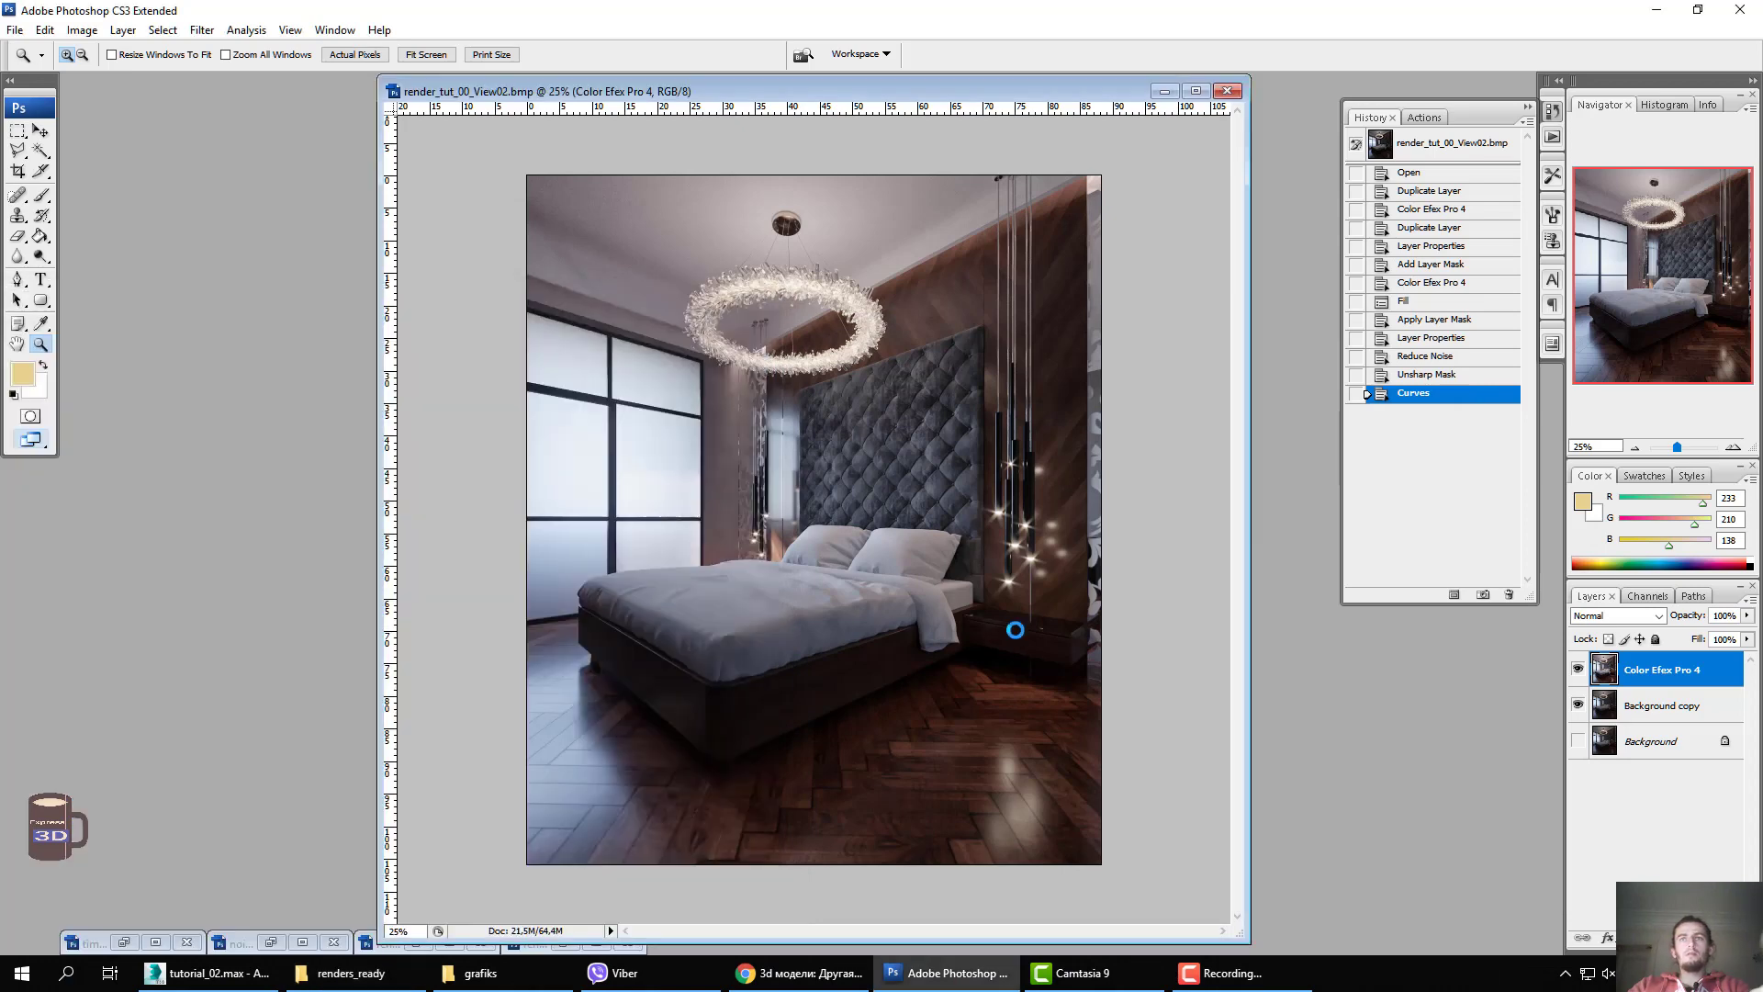
Copy the wire-colour image into render_tut_00_View02 as Layer 1 and close the CMasking document.
key(v)
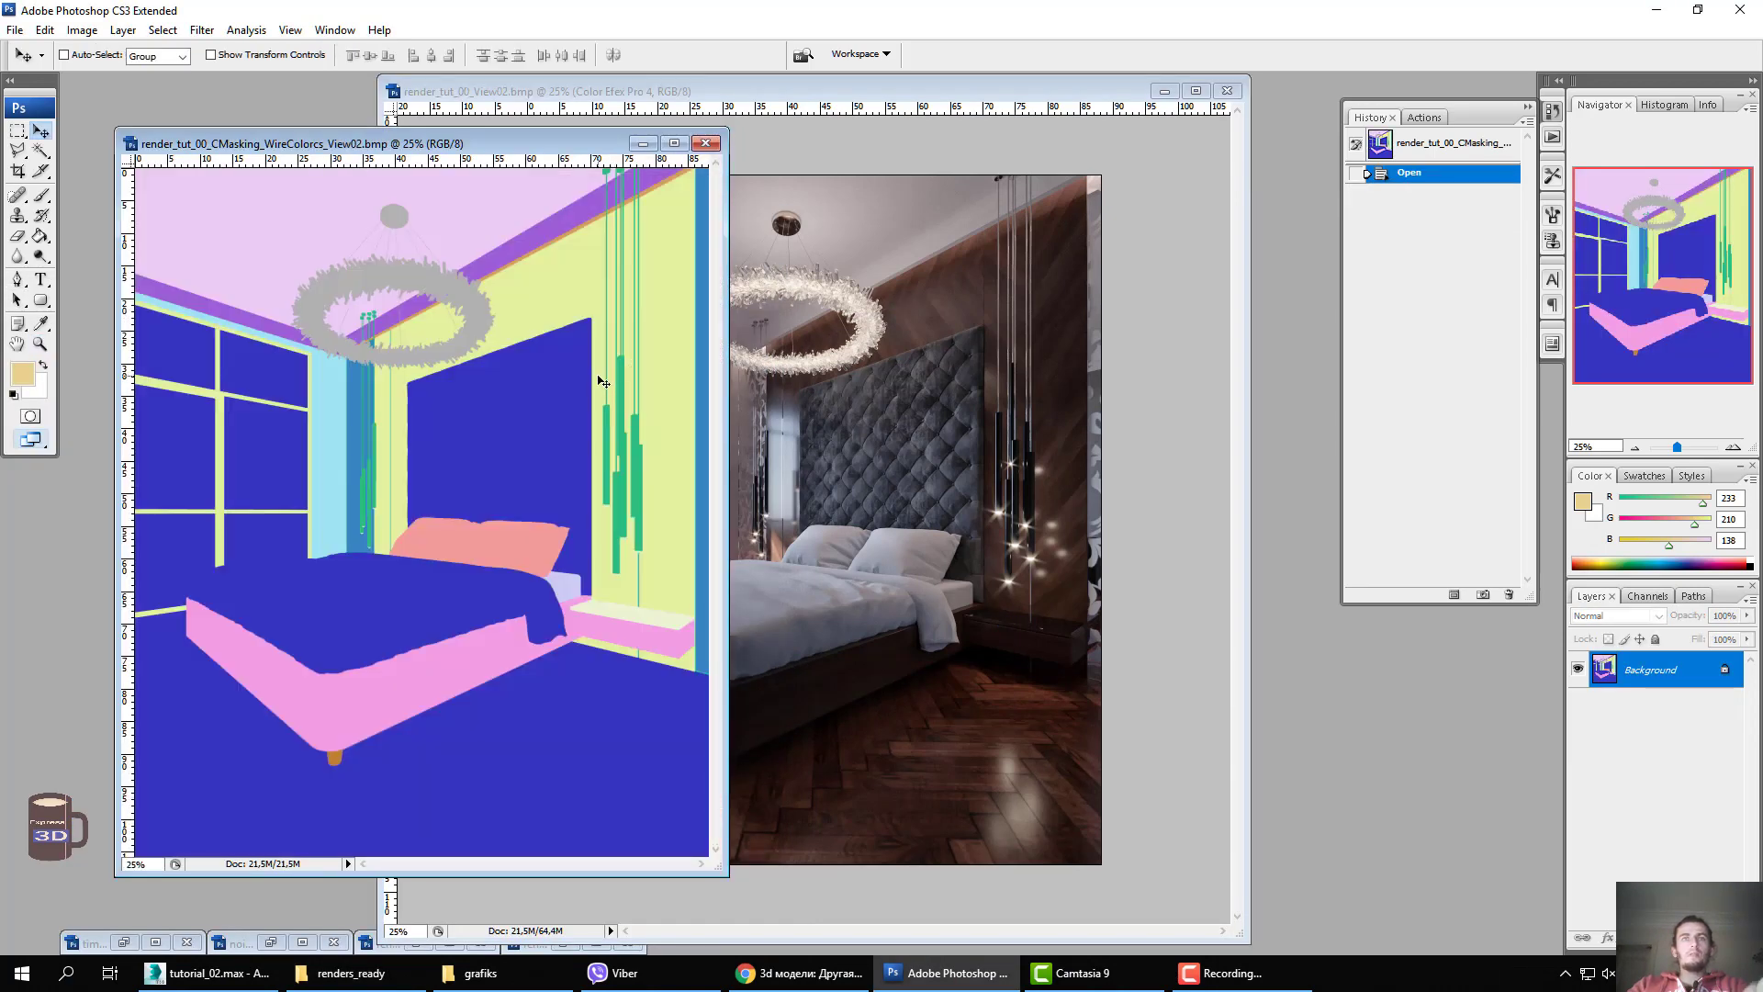
shift+drag(604, 381, 986, 398)
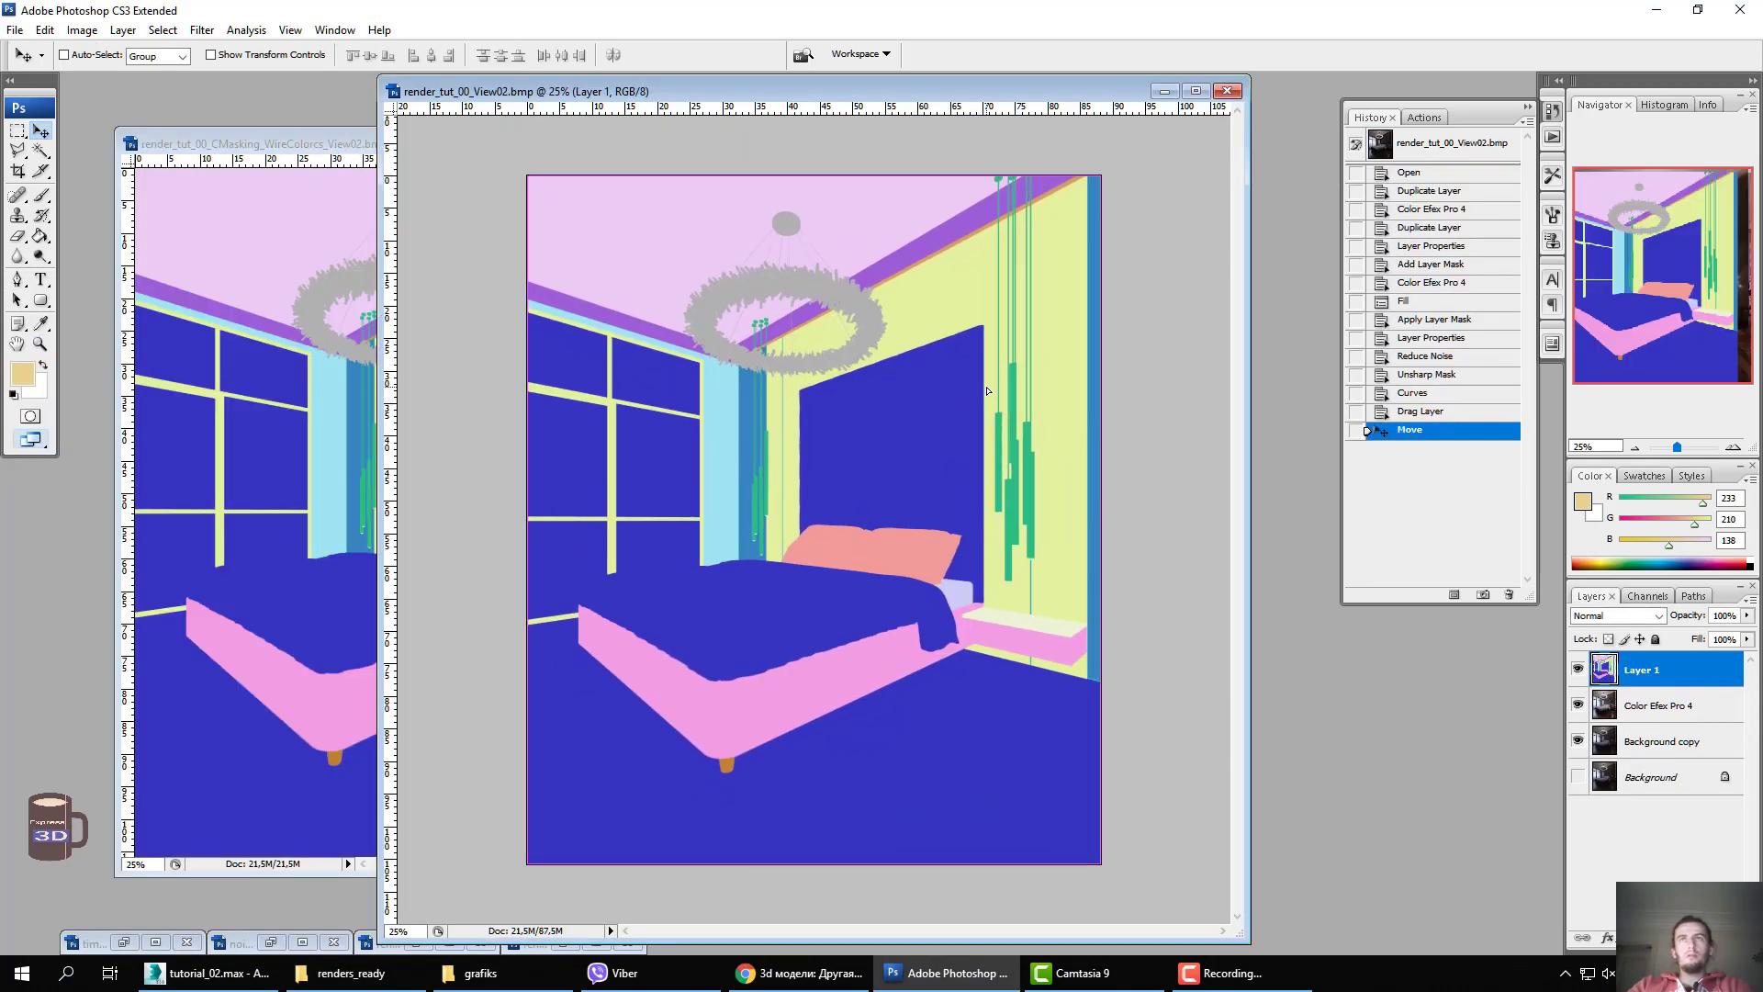
mouse_move(276, 144)
mouse_down()
mouse_move(62, 204)
mouse_move(126, 206)
mouse_up()
click(556, 207)
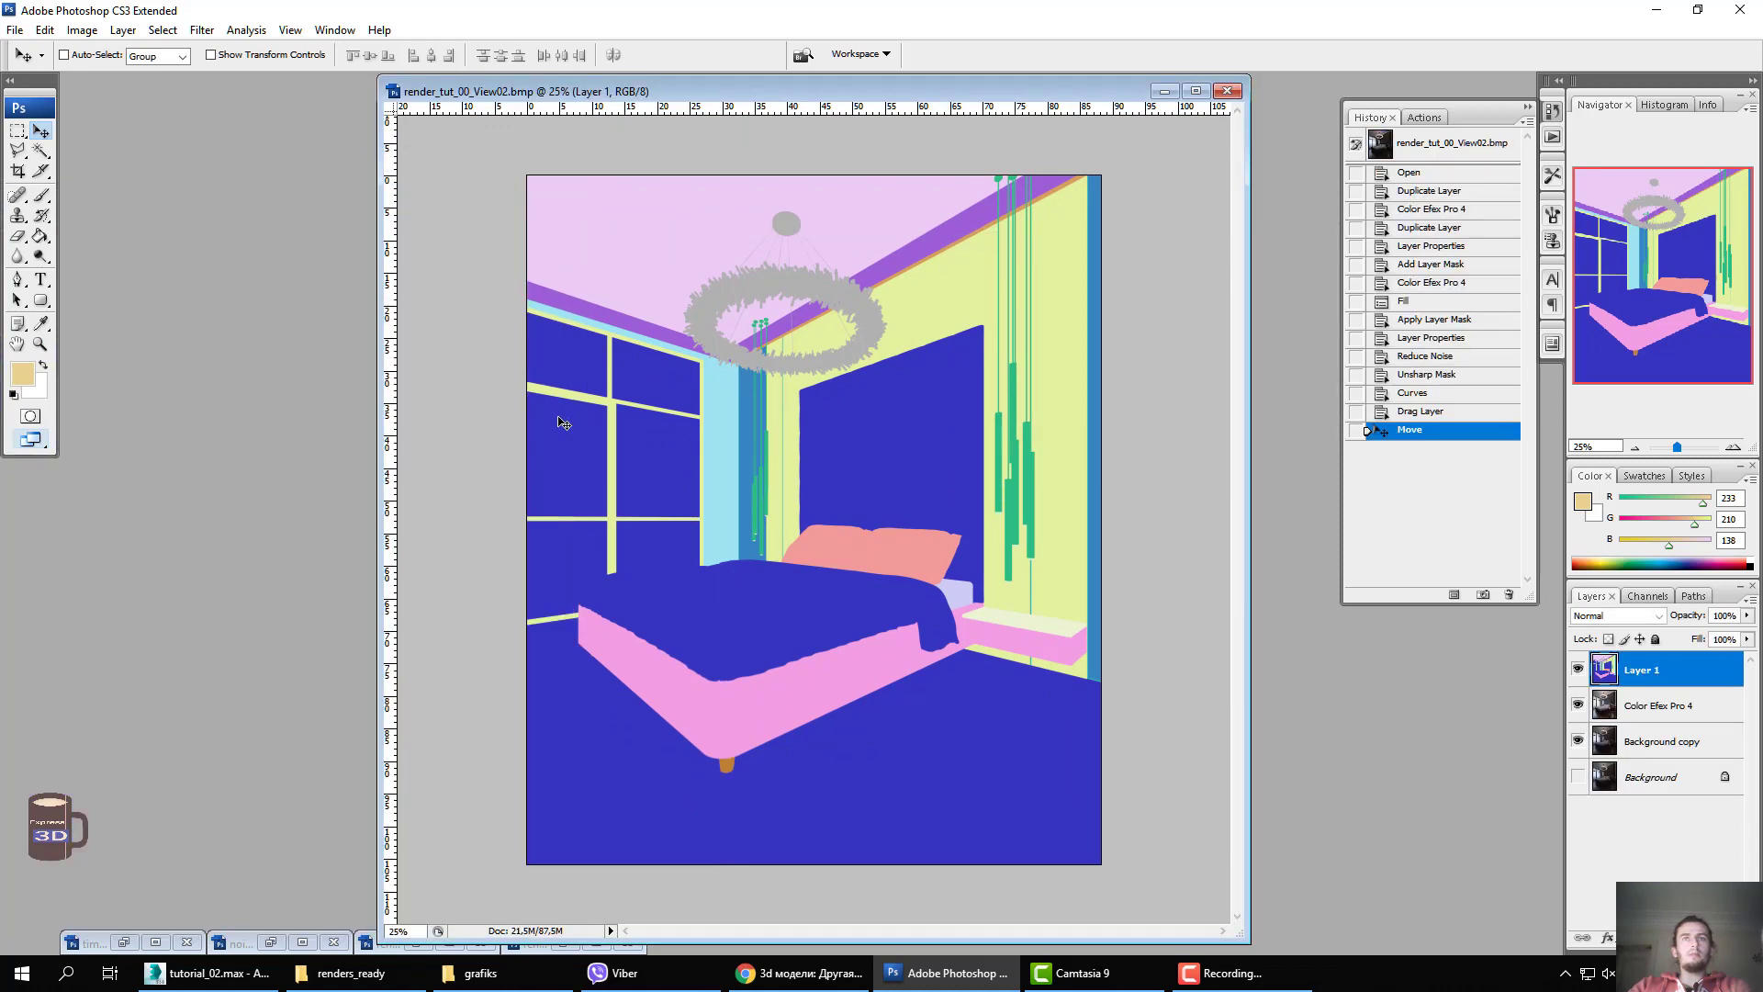
click(1577, 670)
Select only the blue floor with the Magic Wand, then hide the colour-mask Layer 1.
key(w)
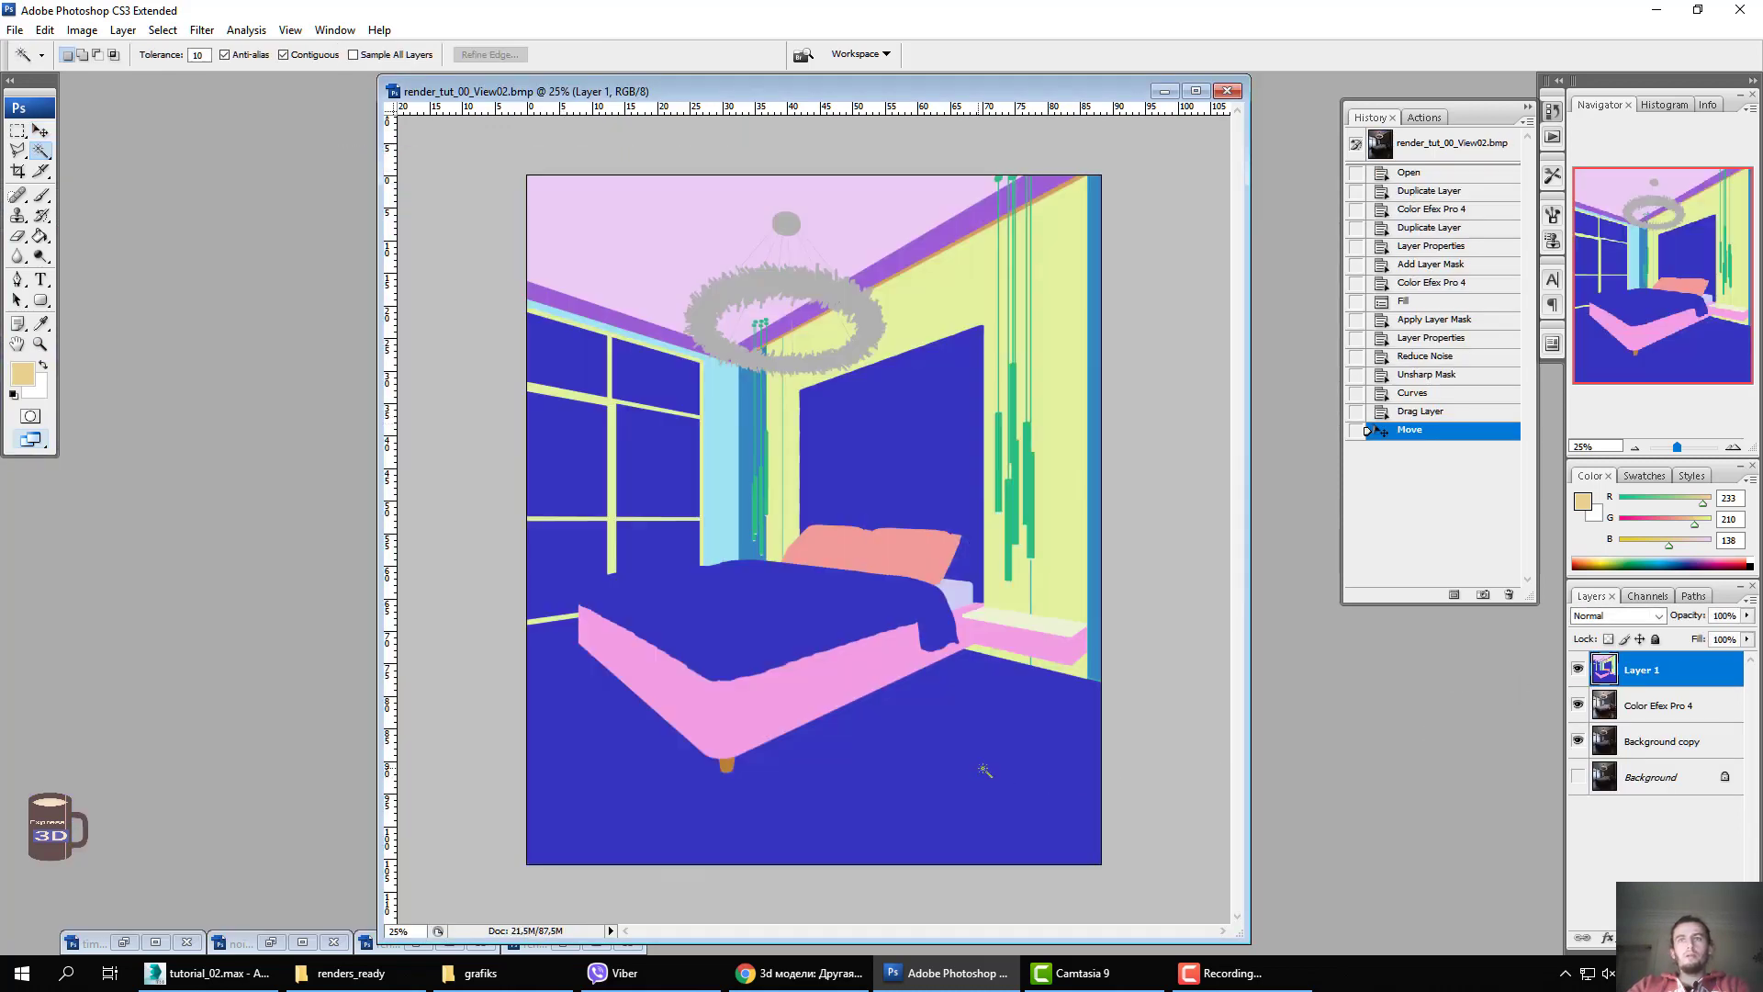
click(974, 768)
right_click(976, 768)
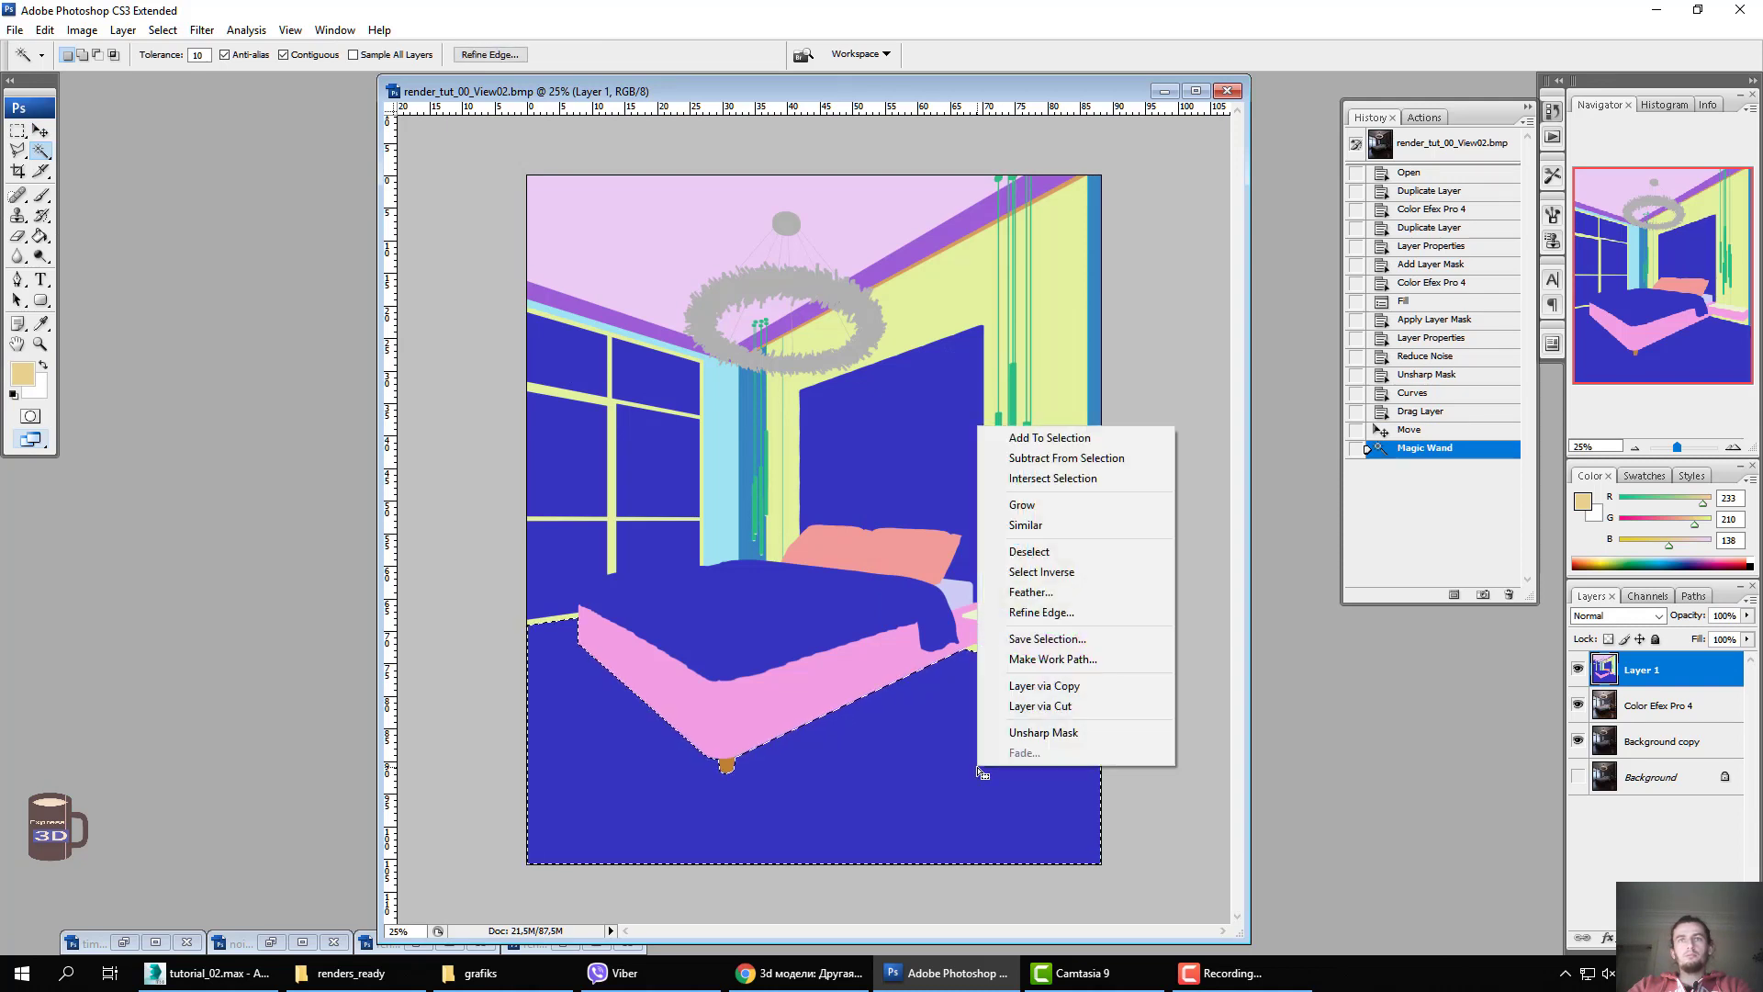
click(1036, 524)
key(ctrl+d)
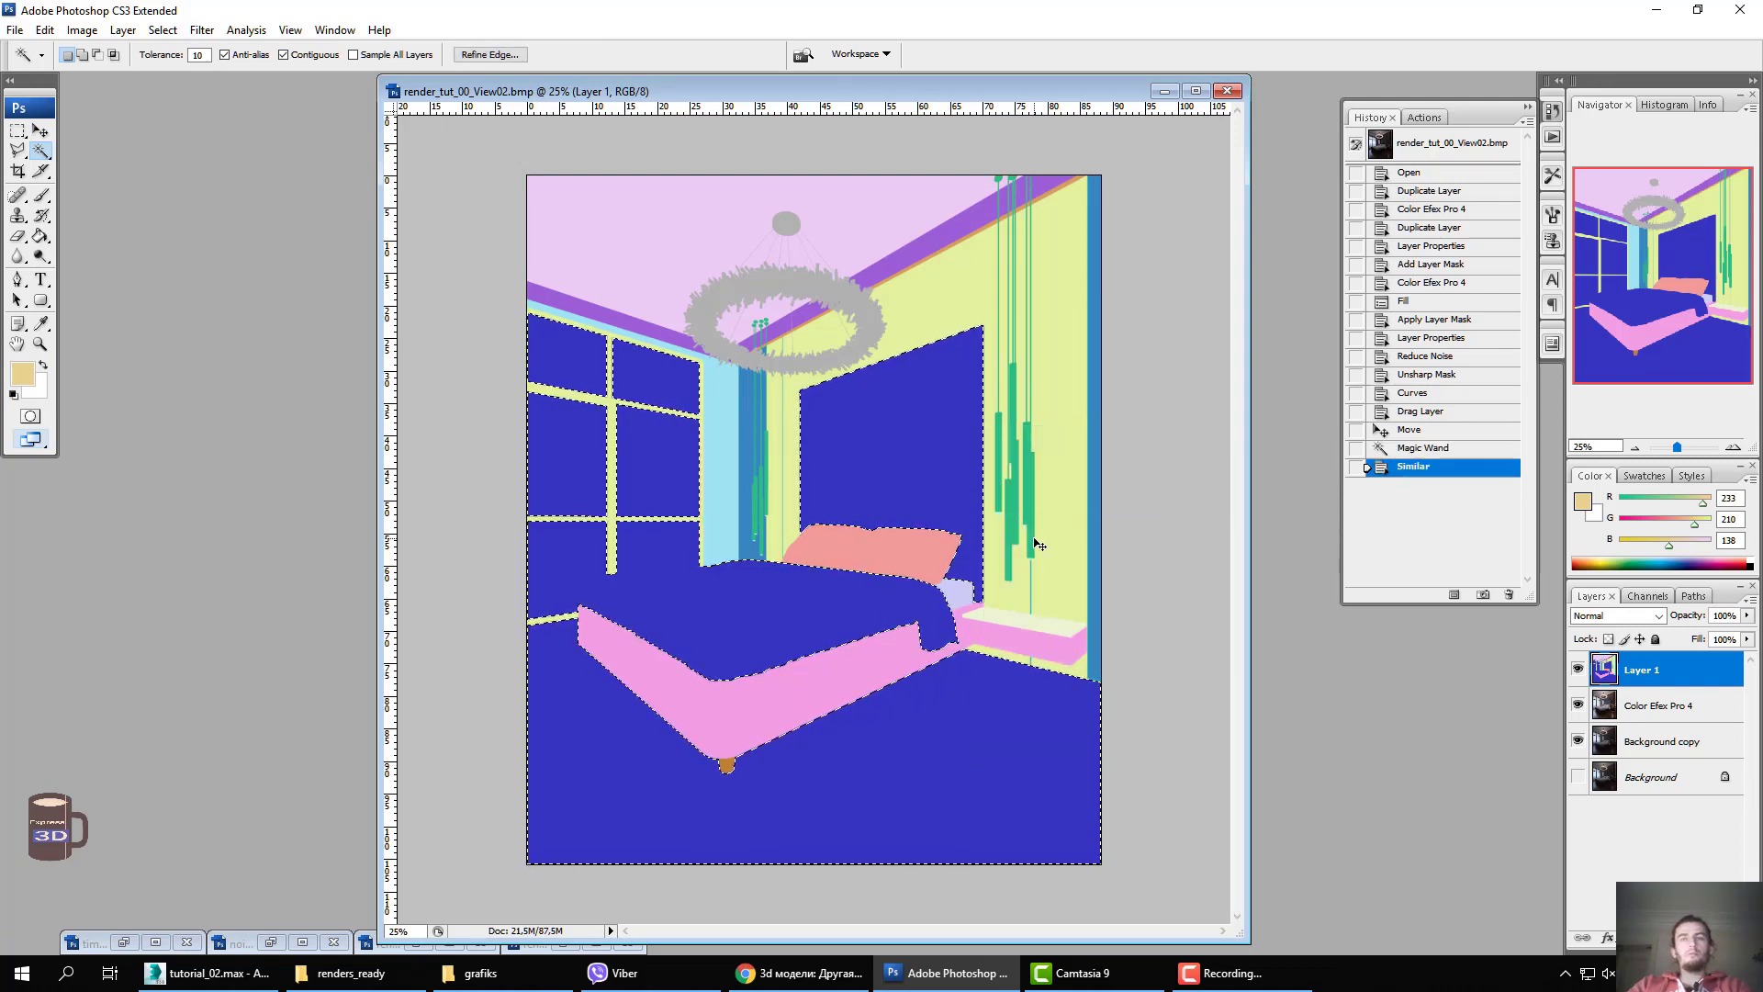
click(1037, 739)
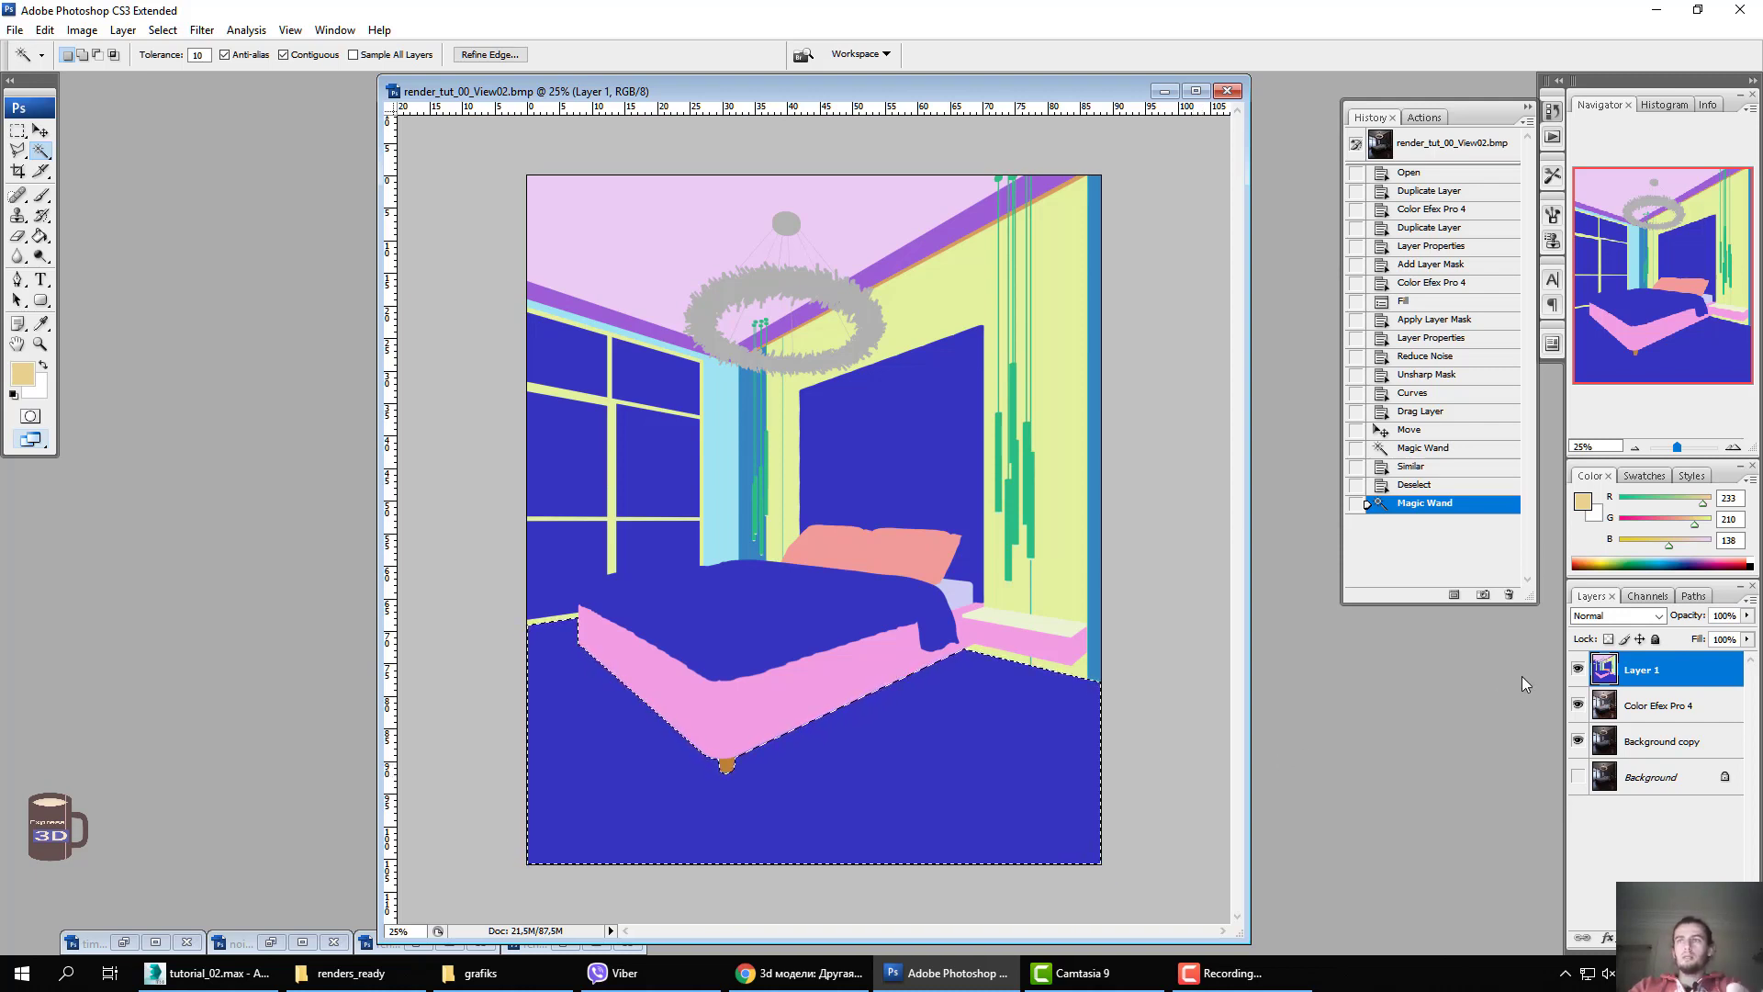
click(1576, 669)
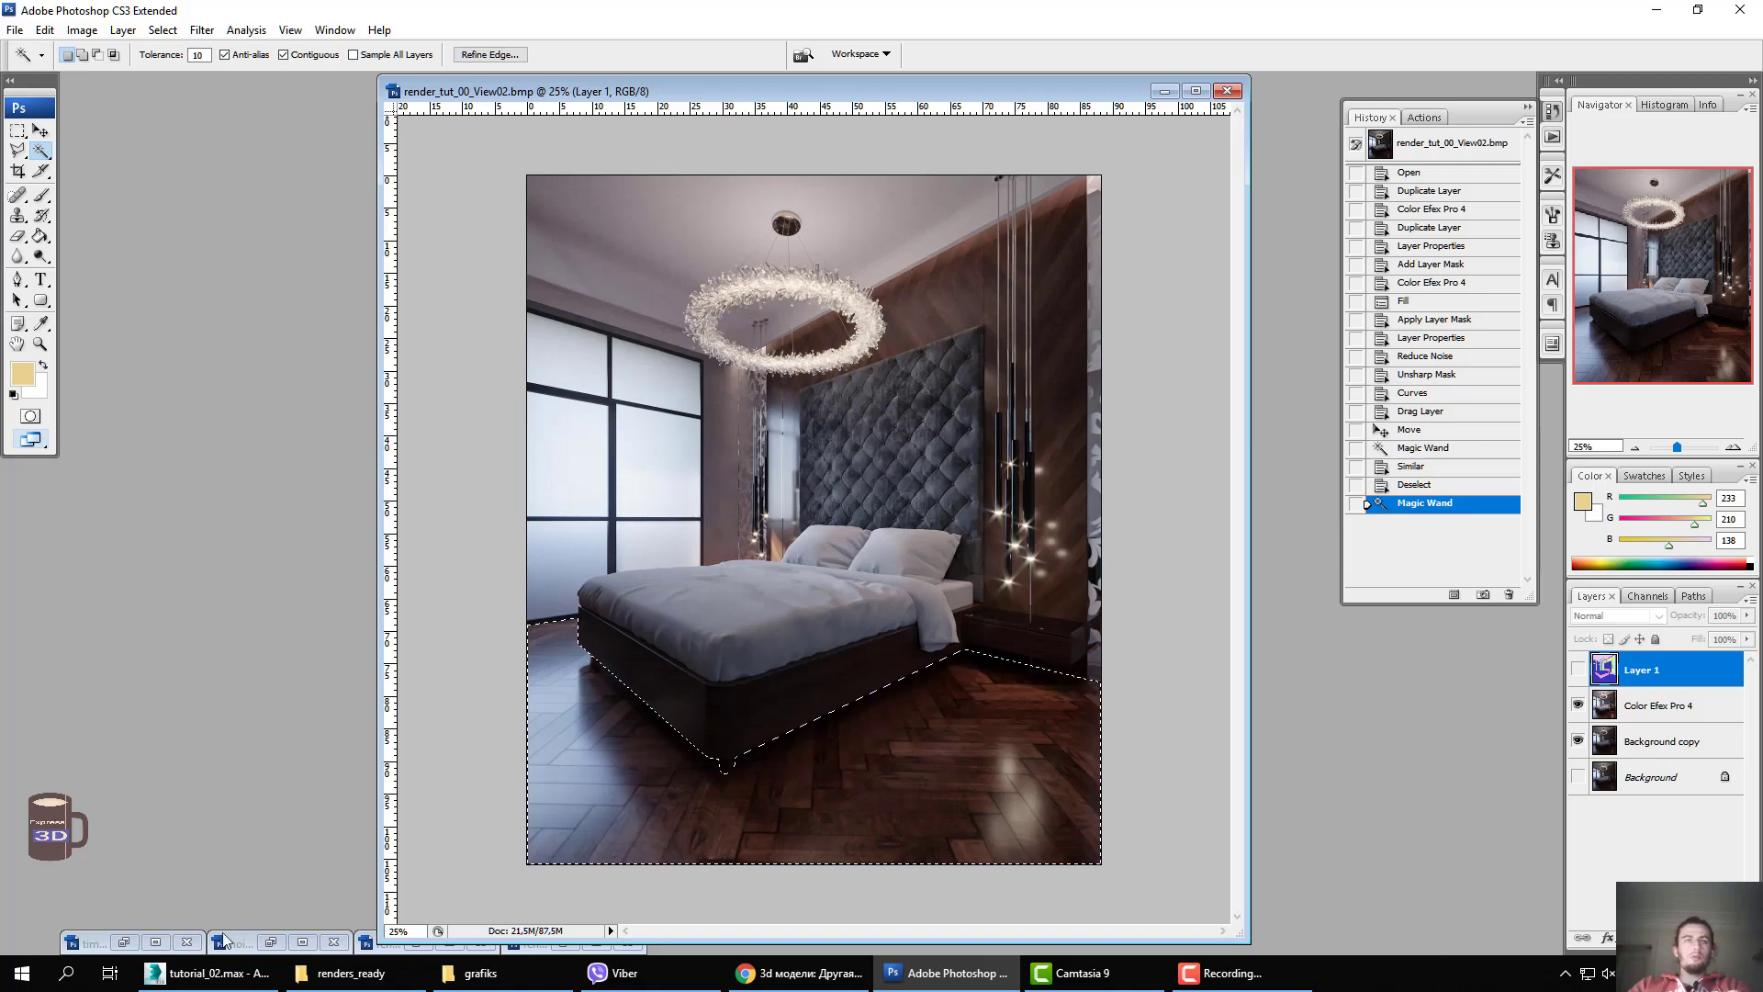
click(207, 973)
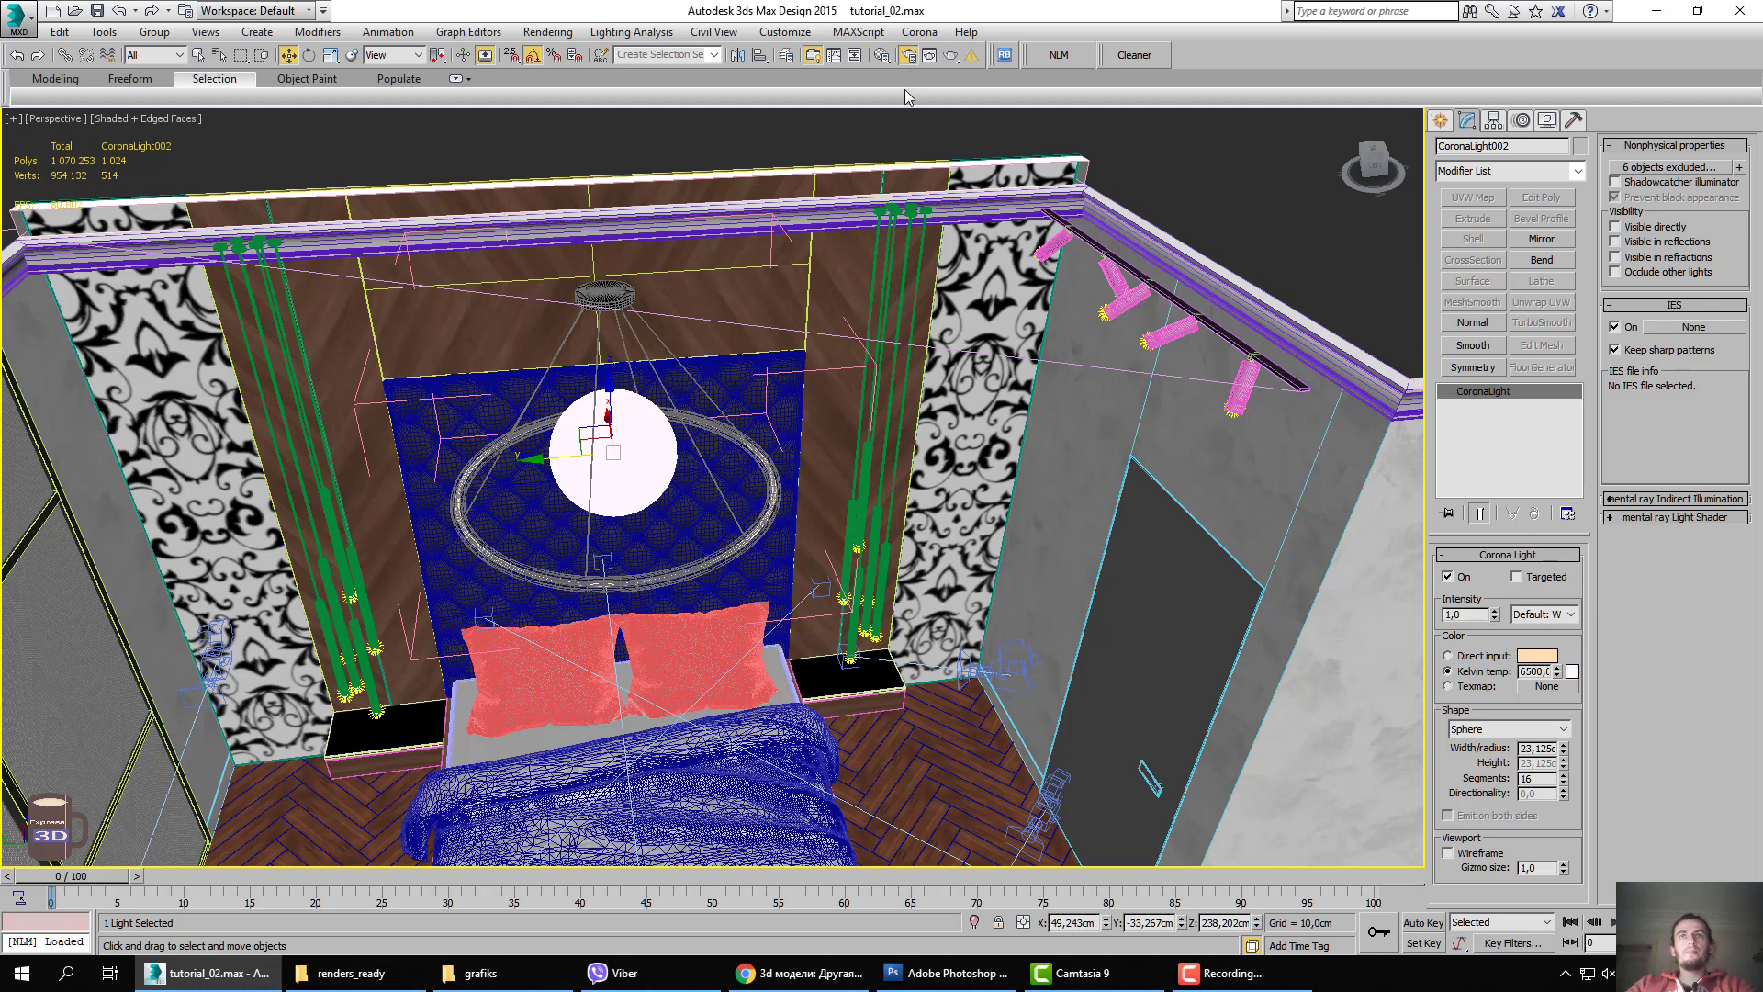
Add a CMasking_ID element on the Render Setup's Render Elements tab.
drag(339, 617, 562, 349)
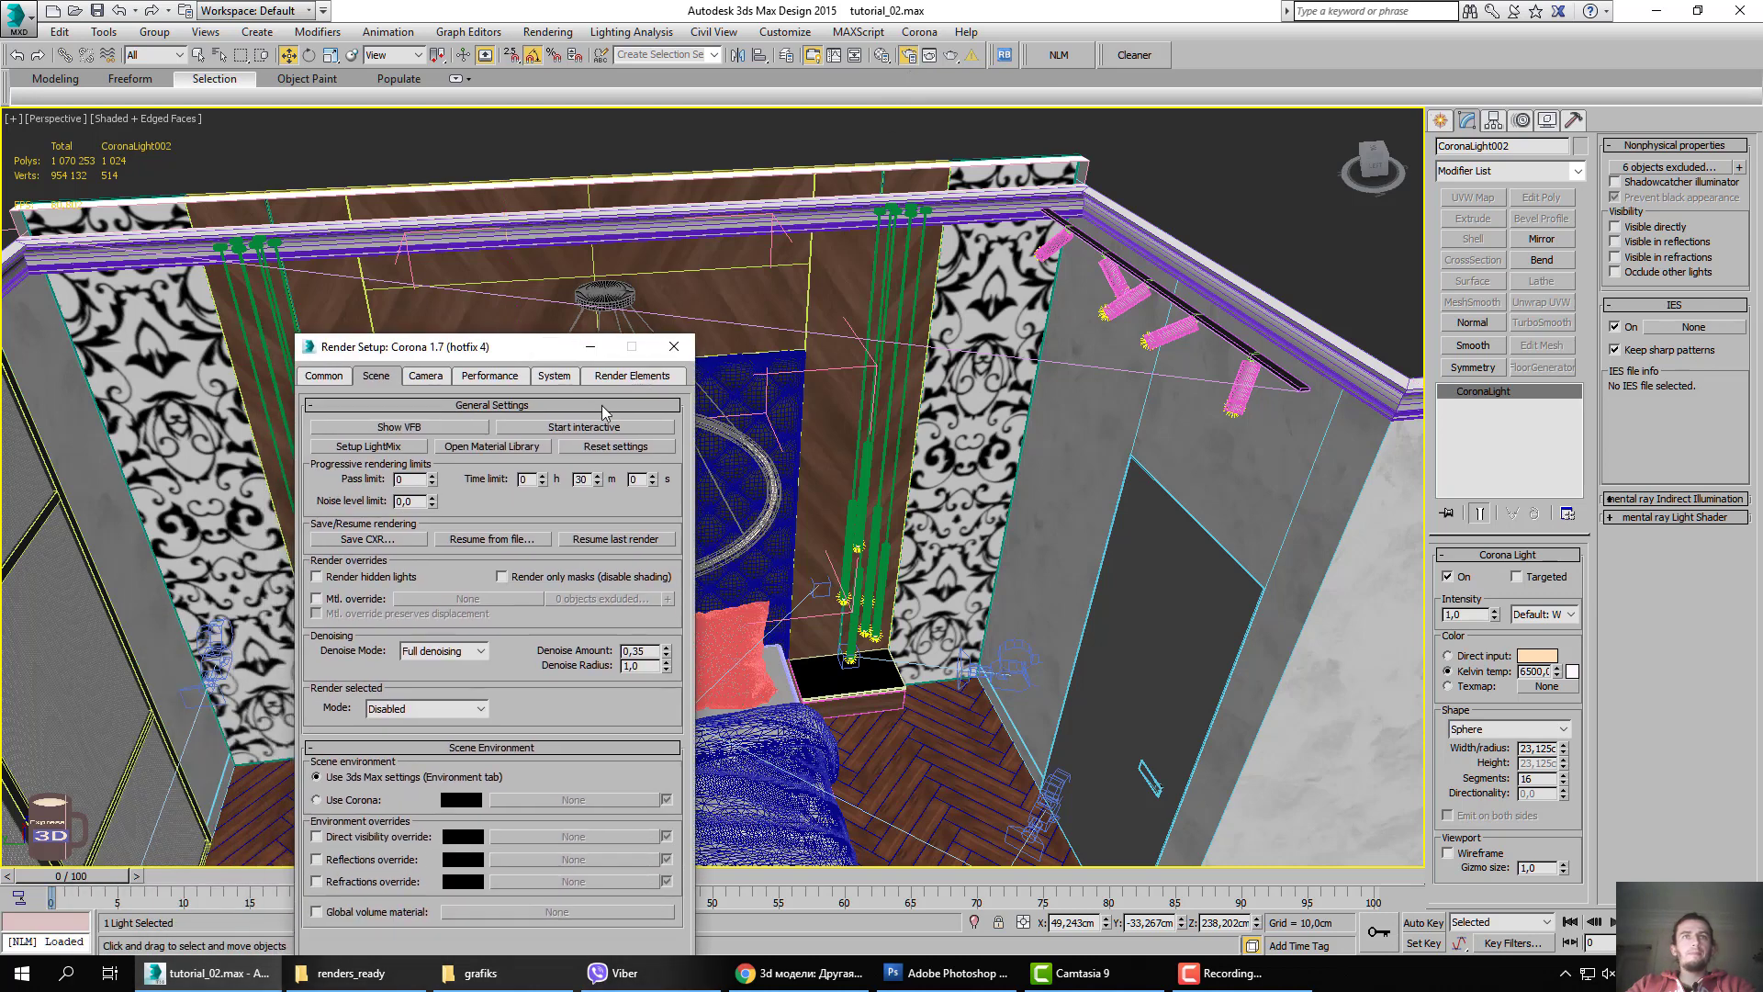
click(602, 378)
click(377, 444)
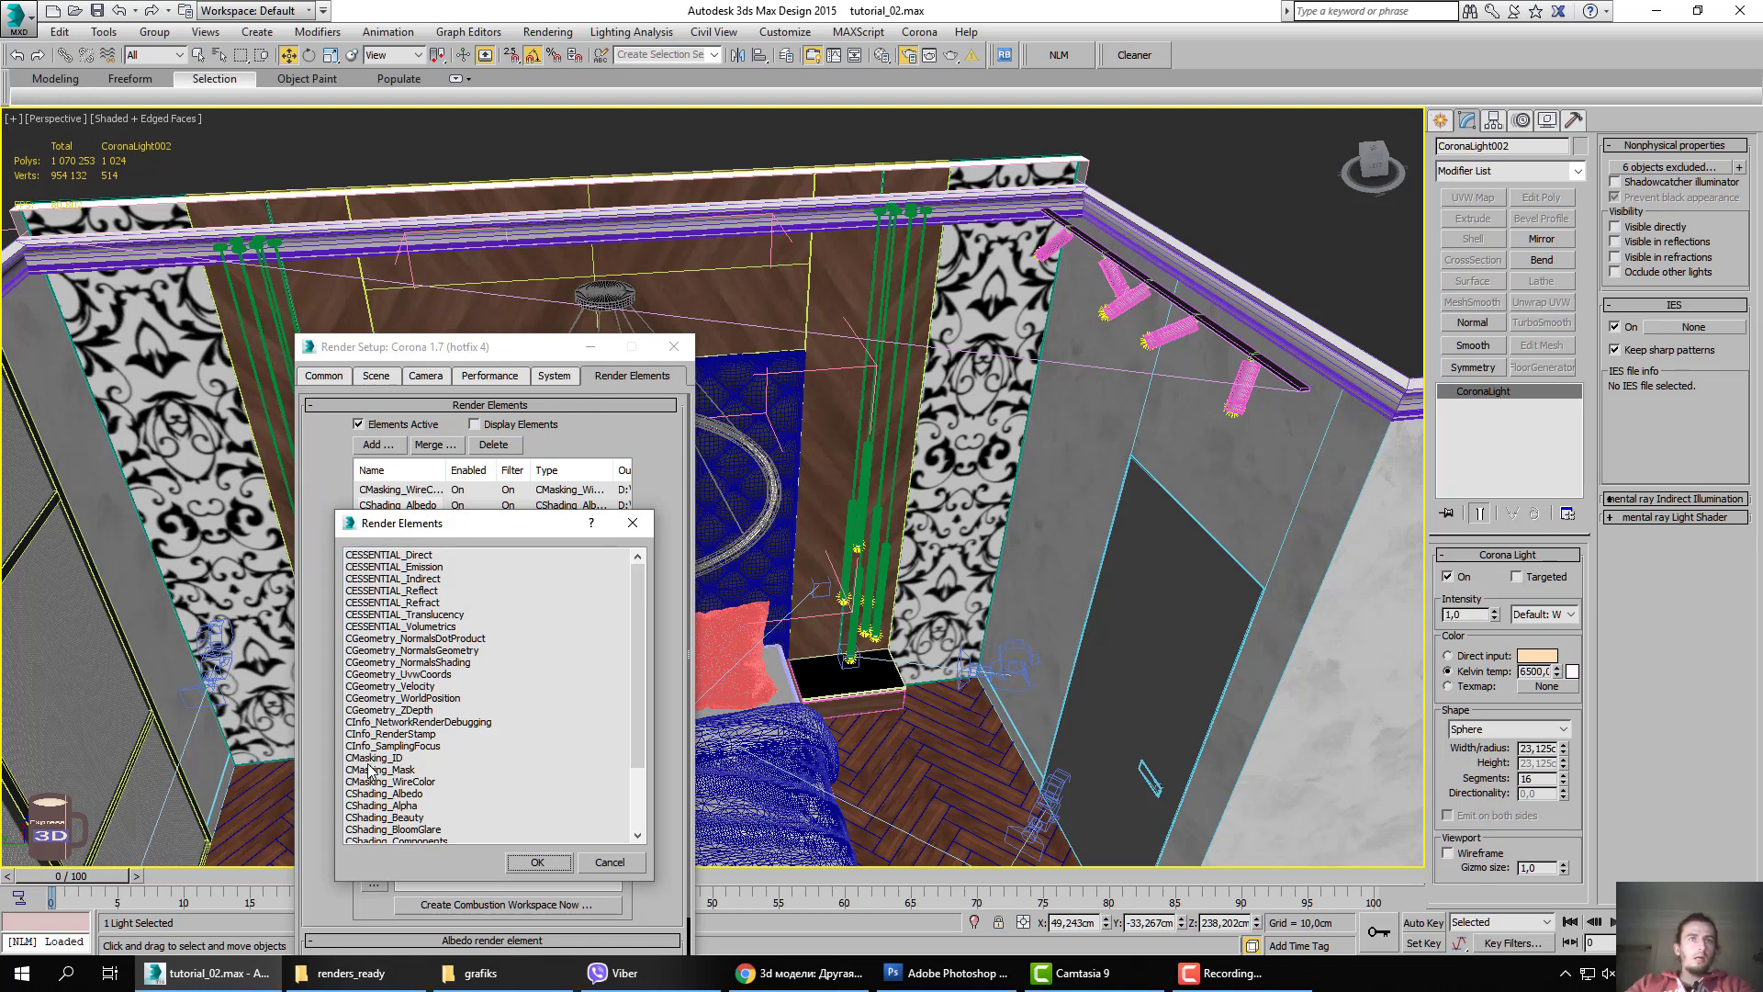
click(398, 759)
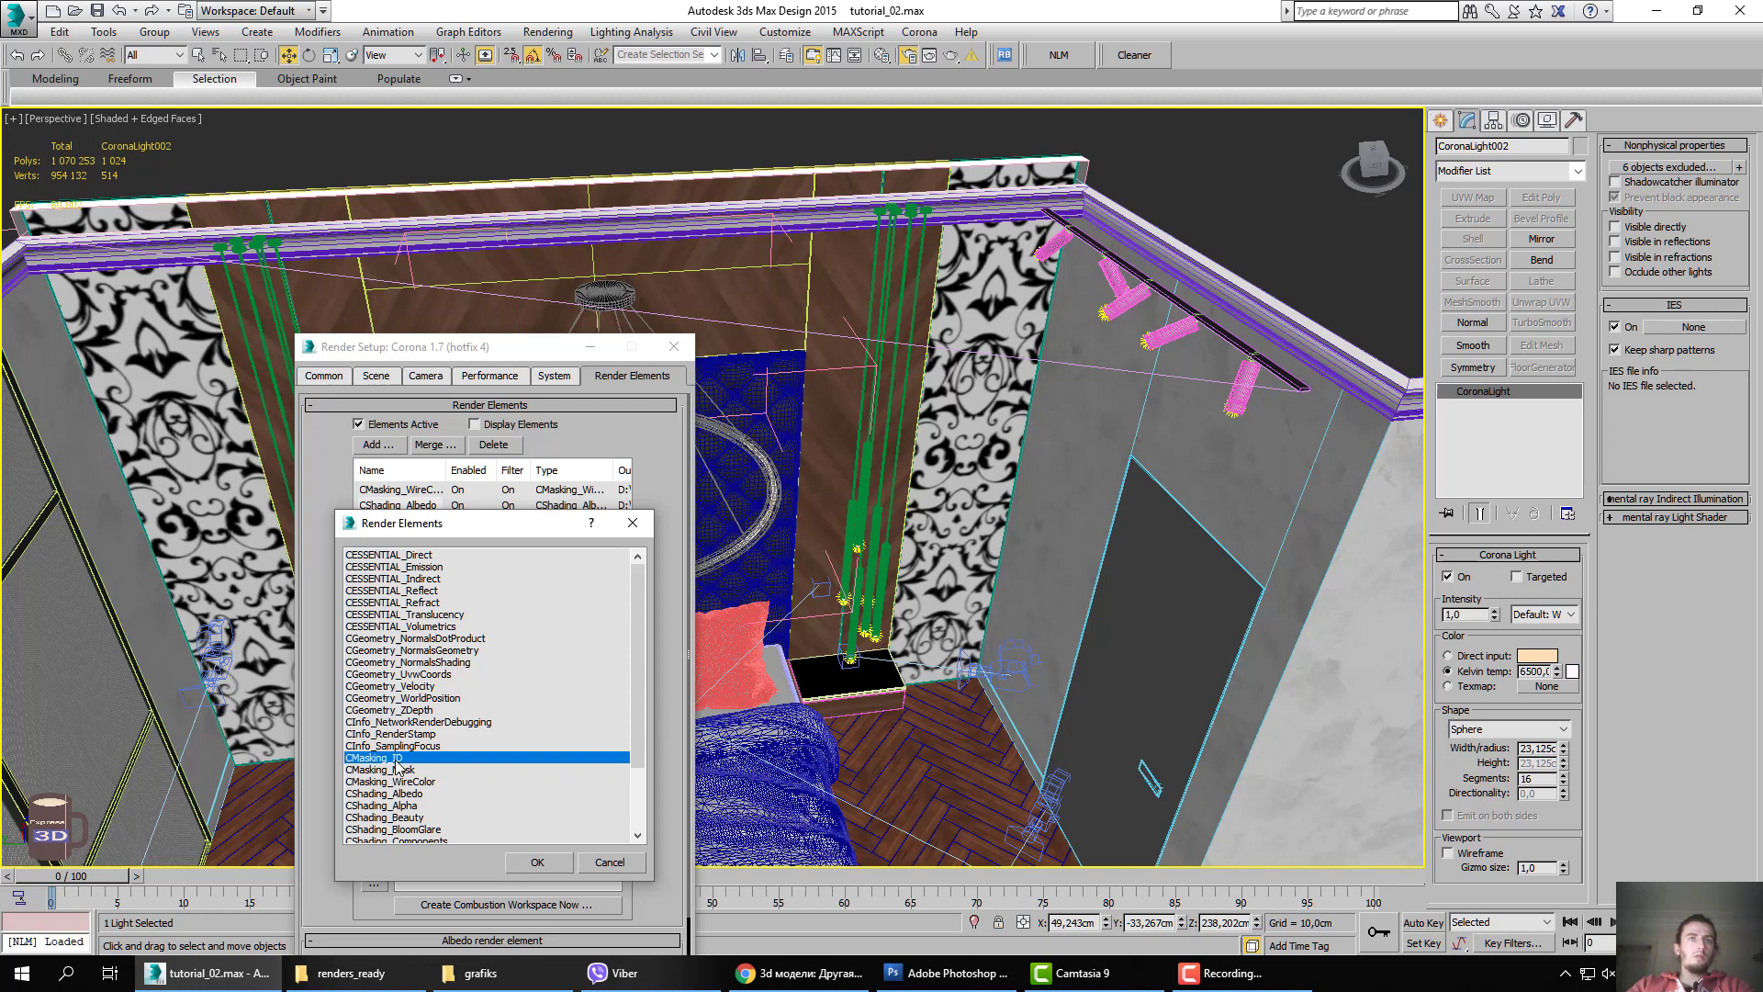
click(533, 863)
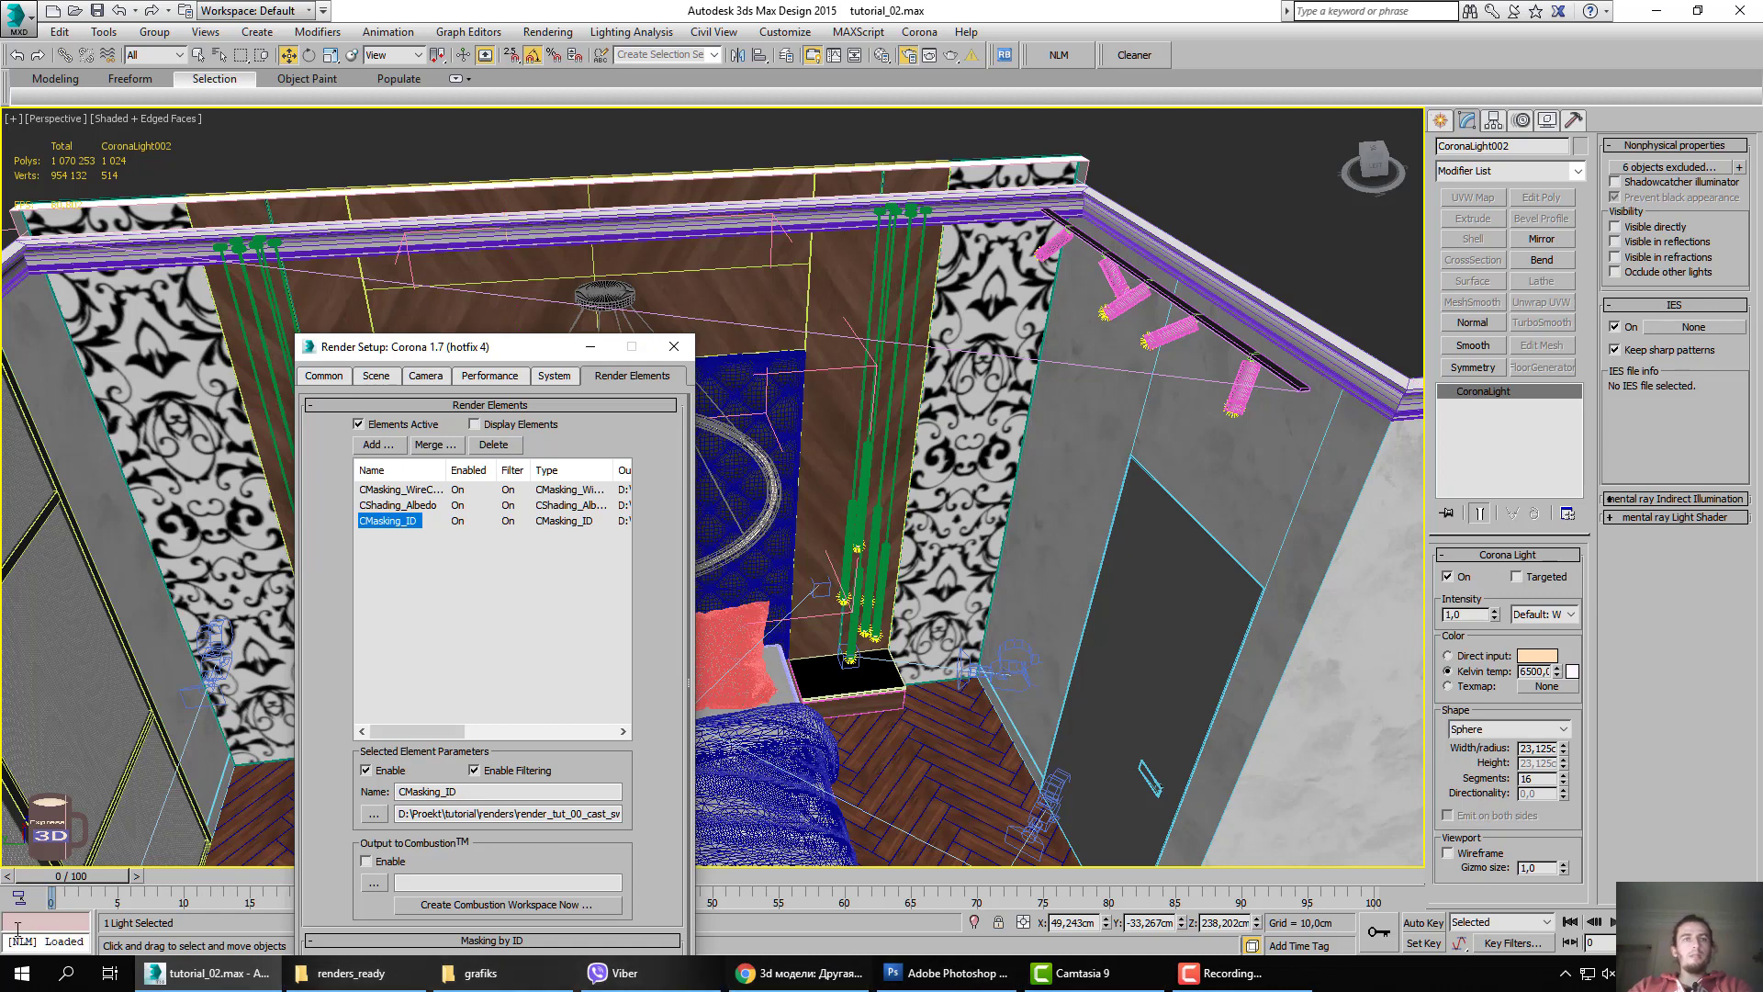
click(240, 975)
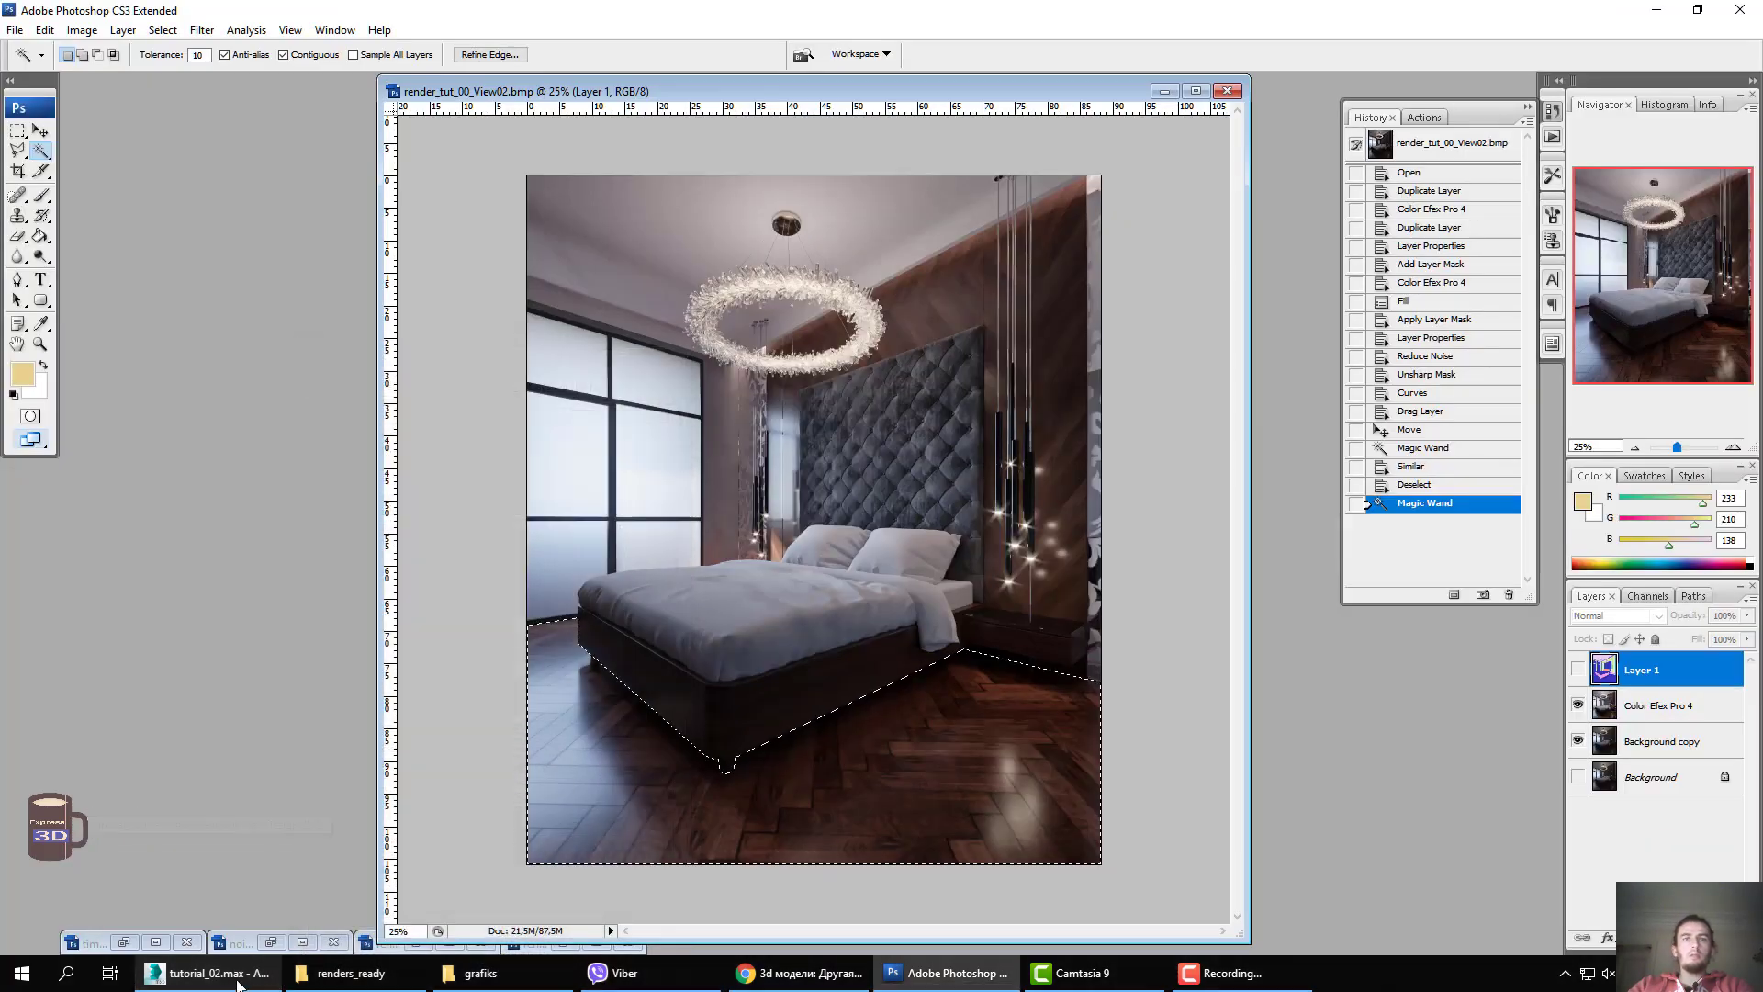
Paste the floor as Layer 2, darken it with a lowered curve, and merge it into Color Efex Pro 4.
click(1619, 708)
key(ctrl+v)
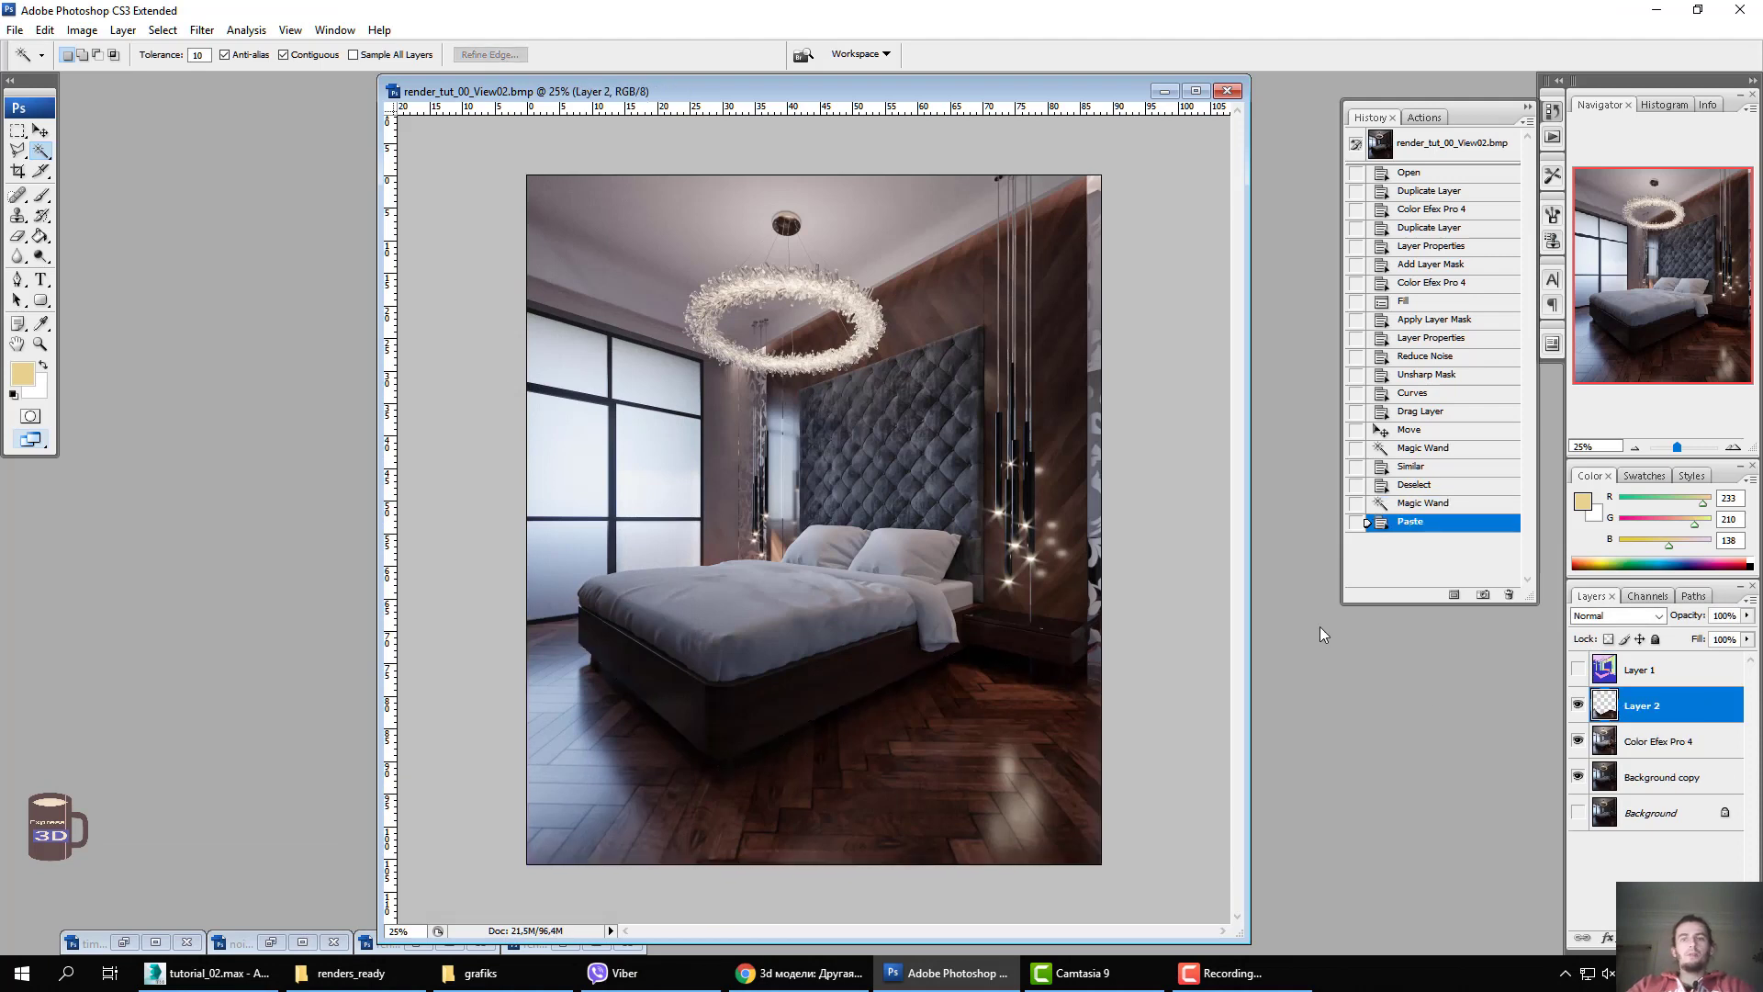
click(92, 34)
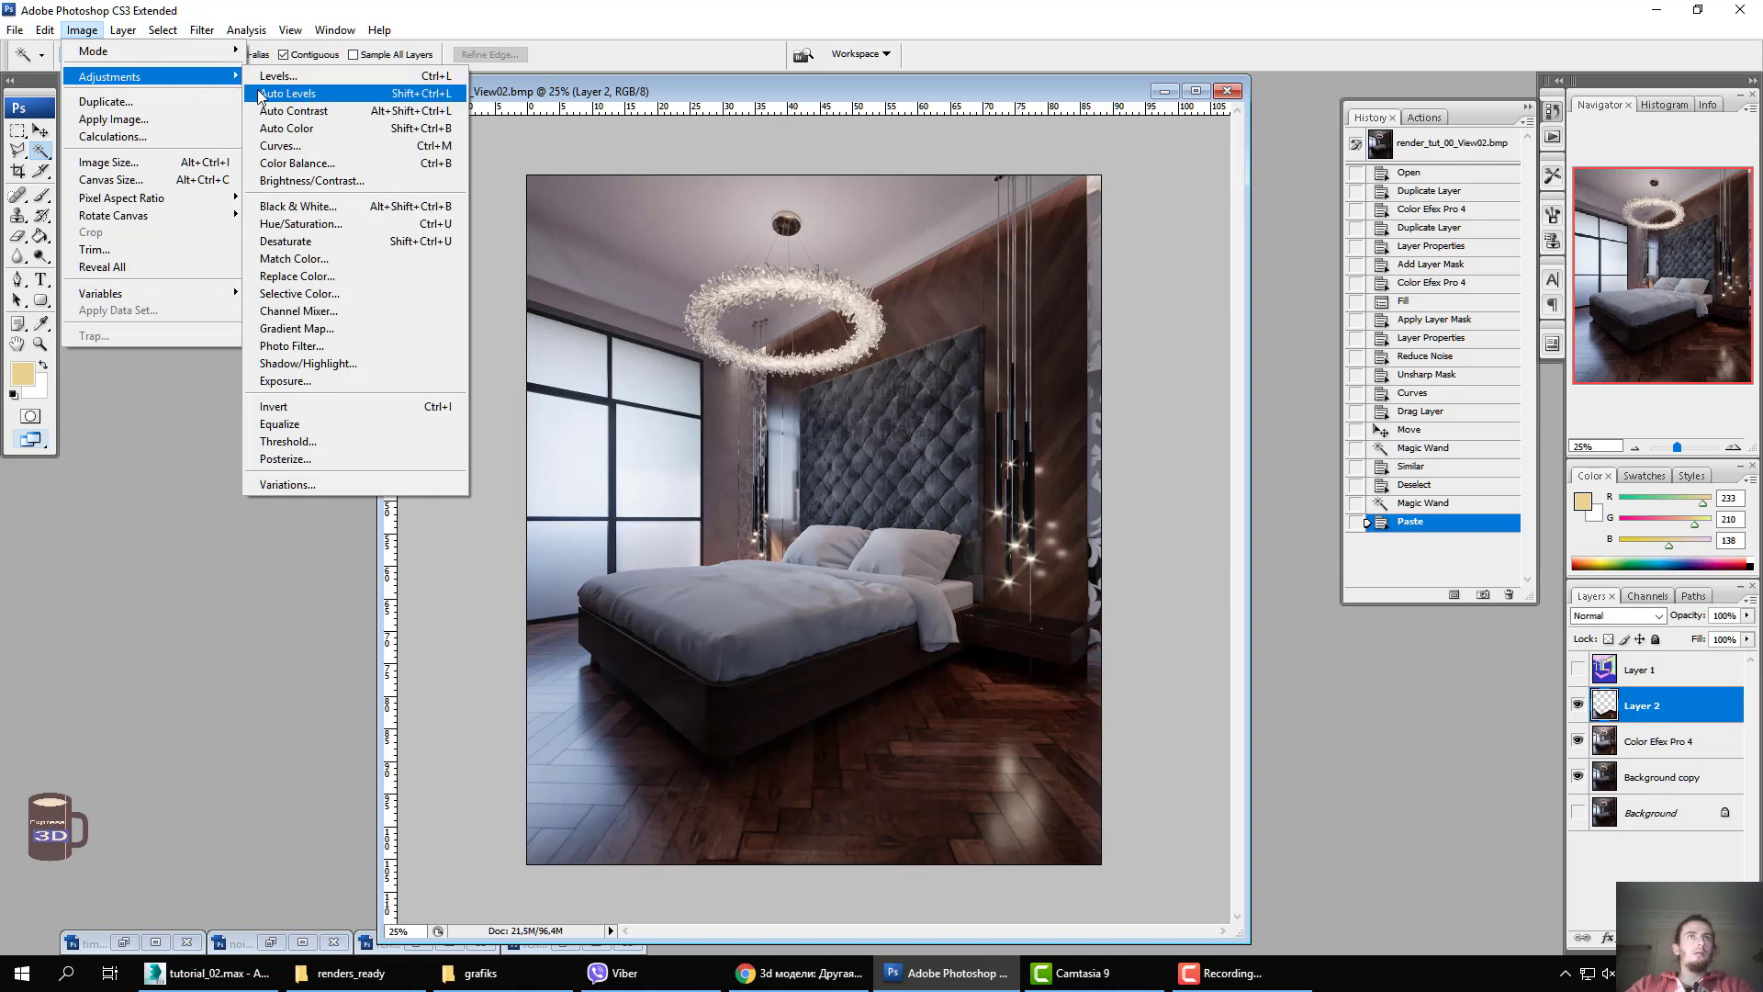
mouse_move(110, 77)
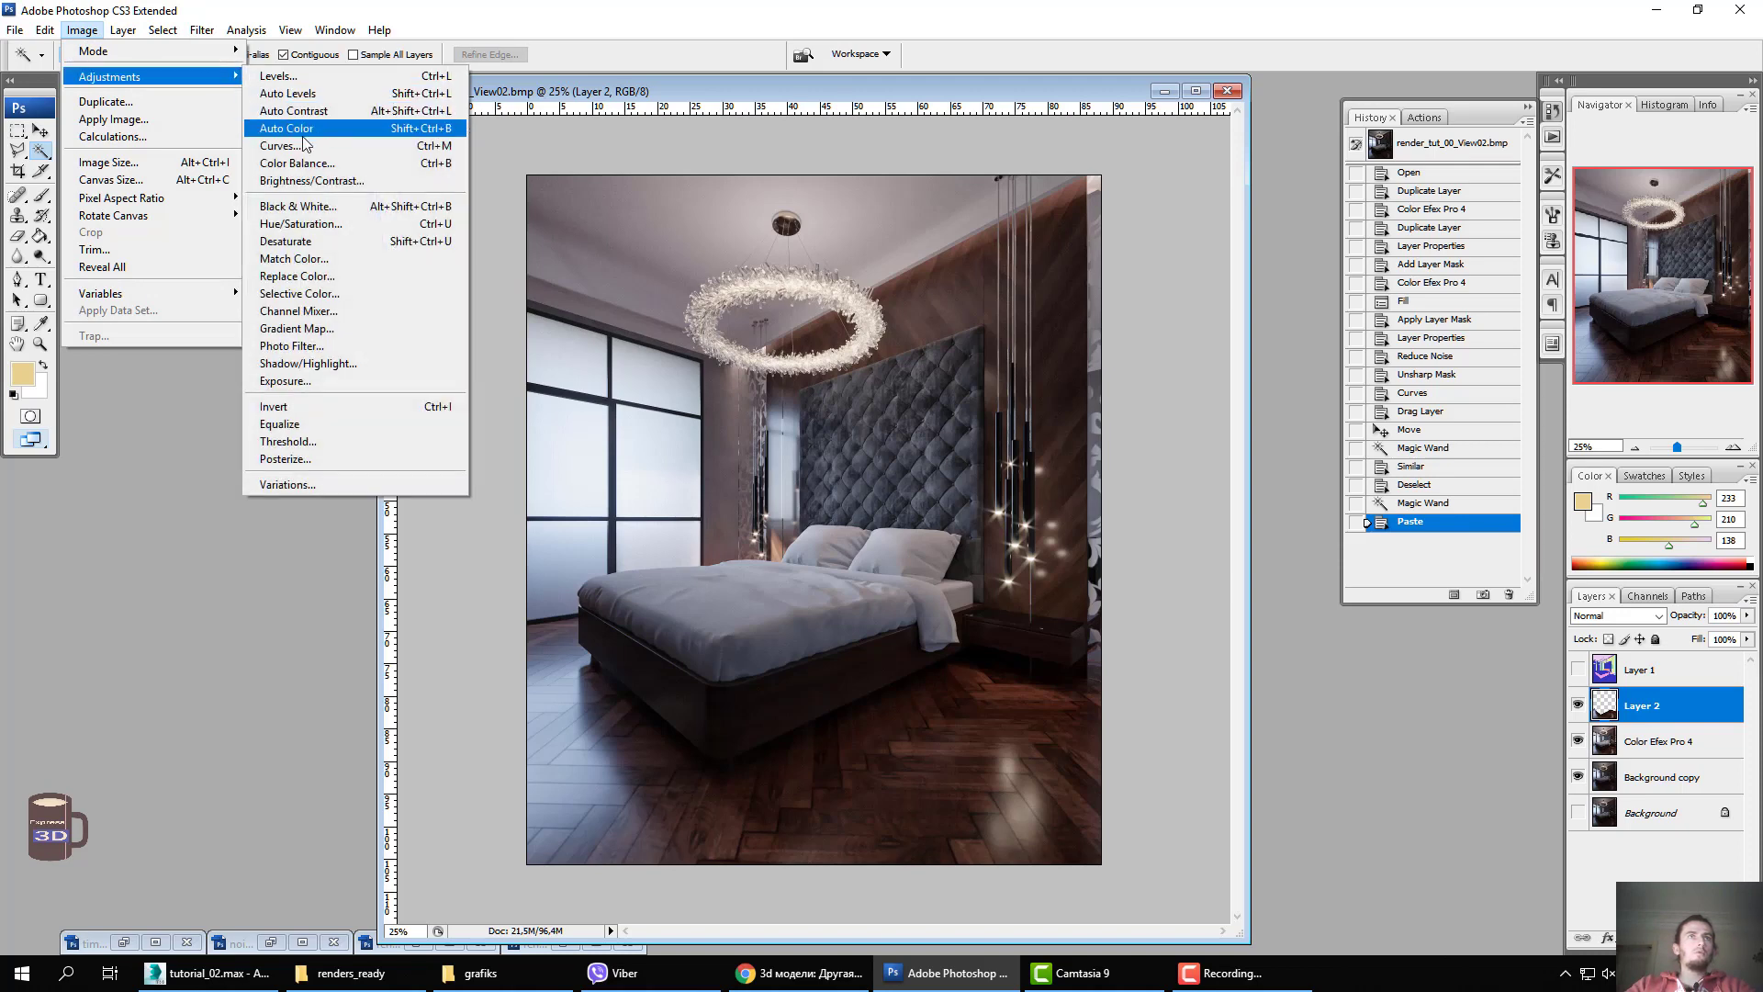
click(280, 145)
click(1450, 628)
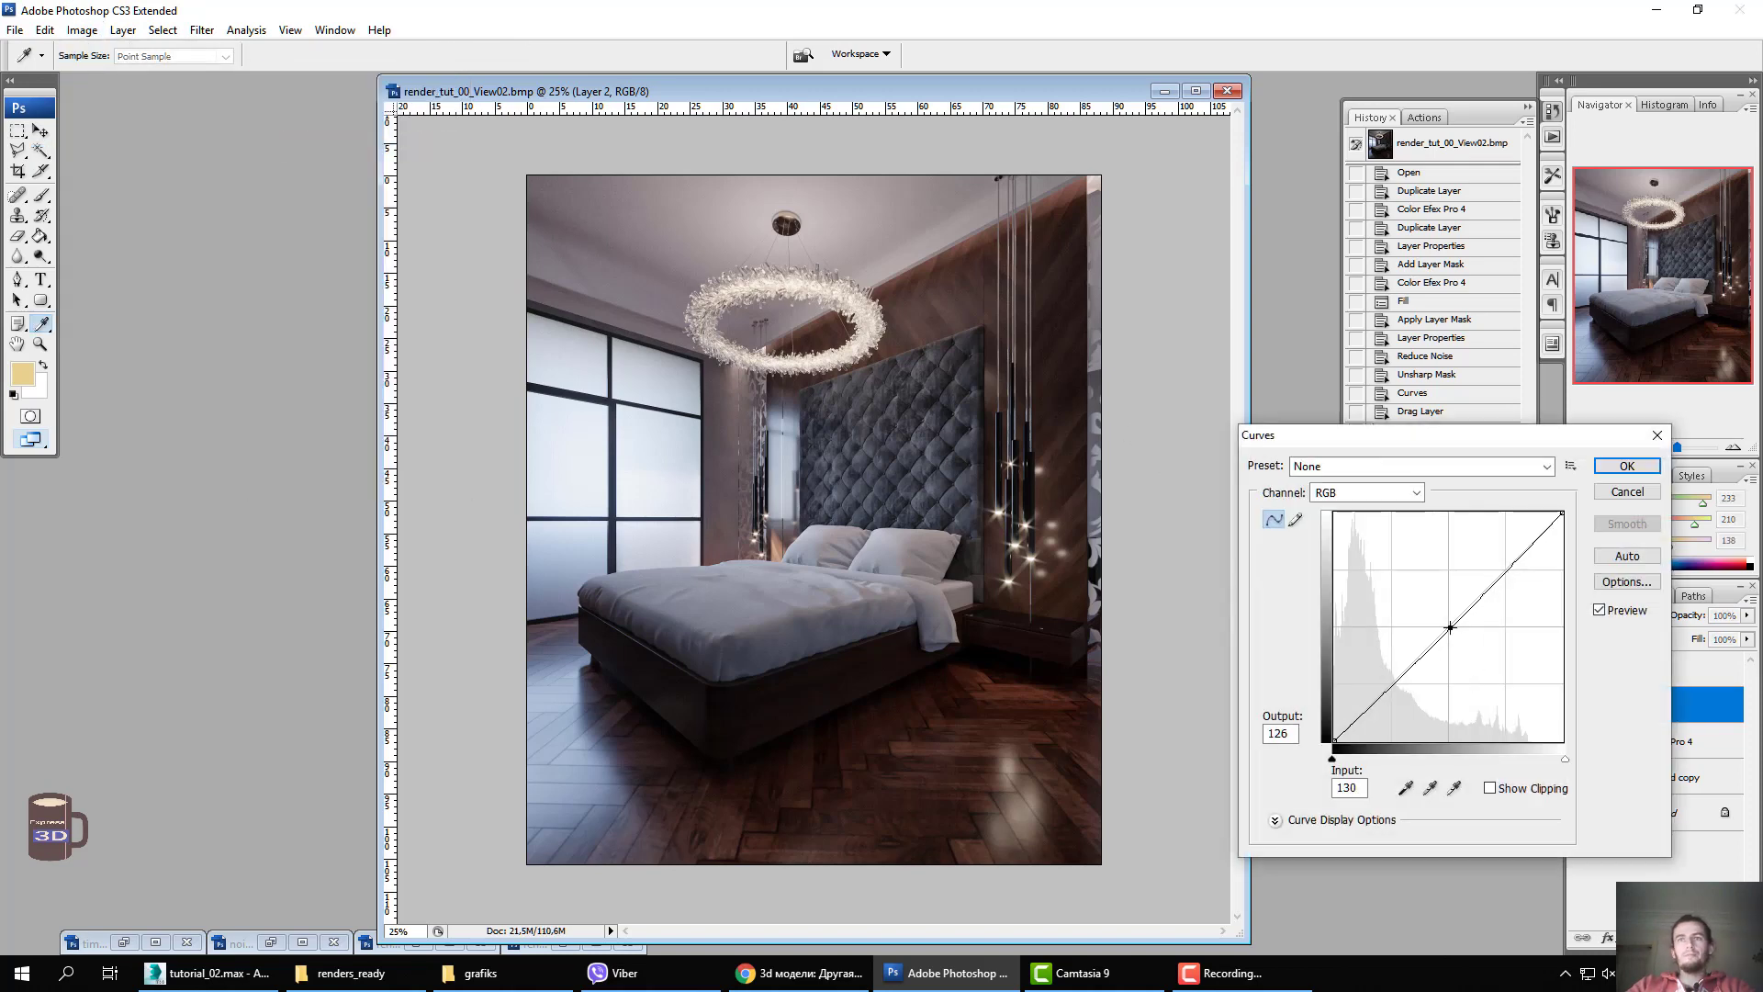
drag(1450, 627, 1458, 650)
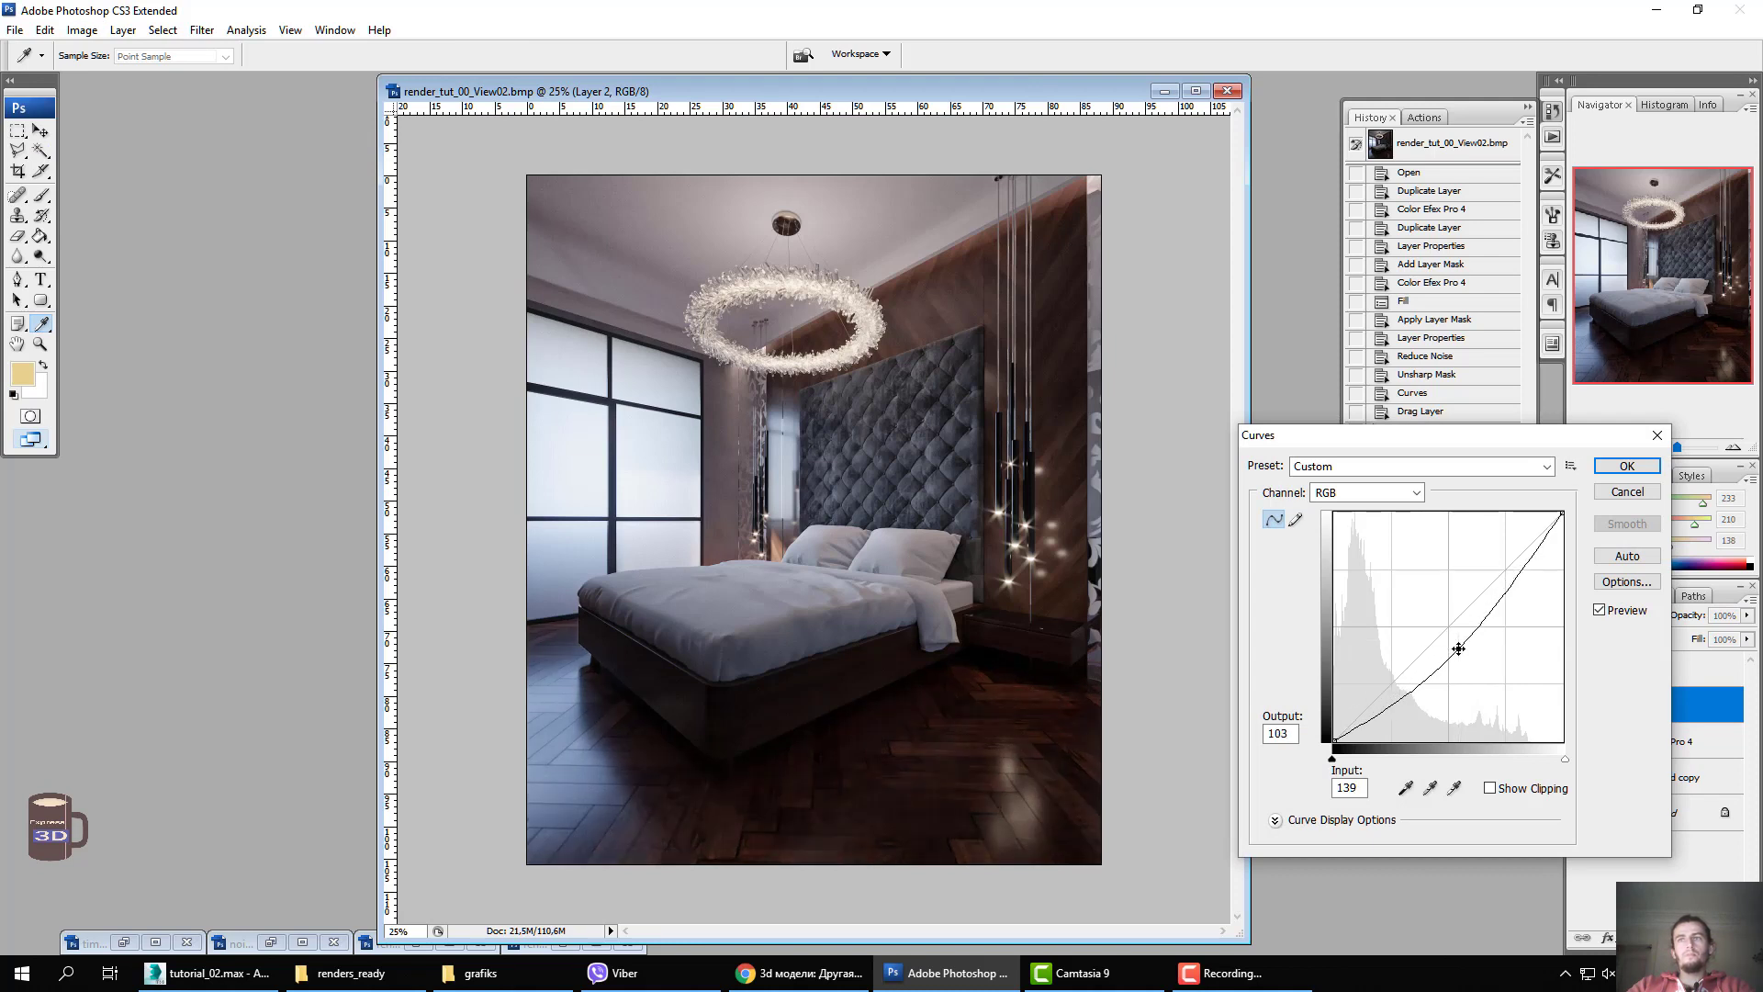
click(1603, 470)
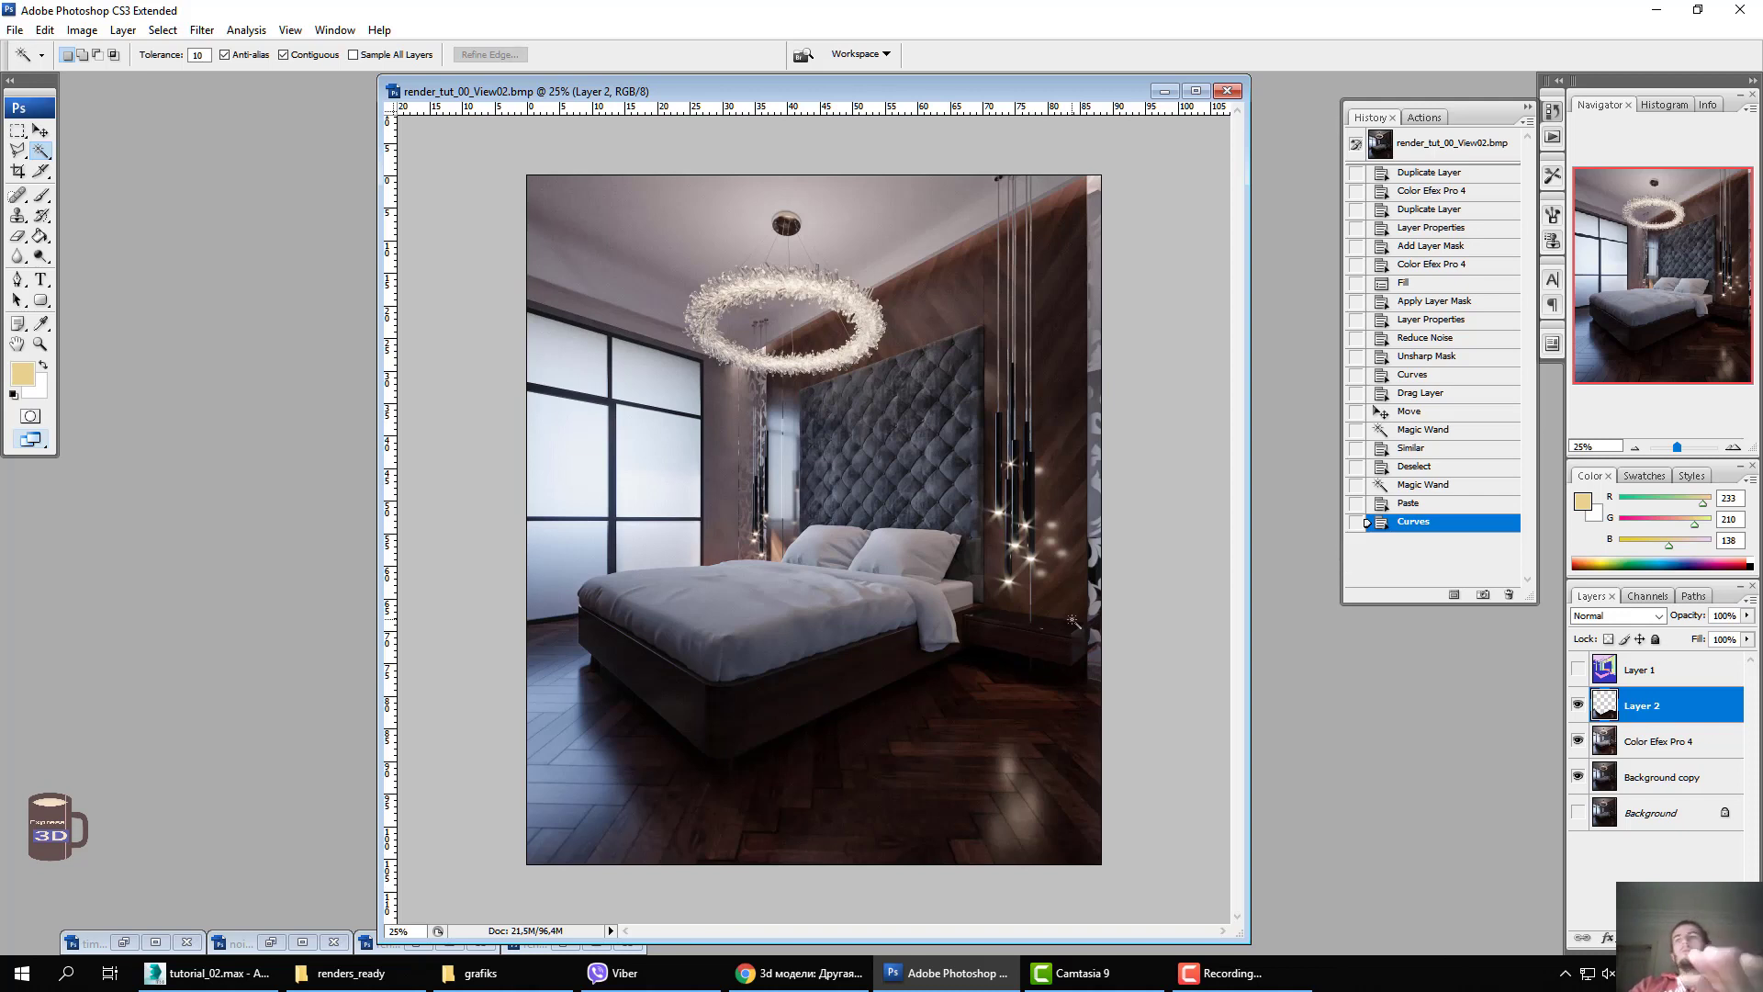
key(ctrl+e)
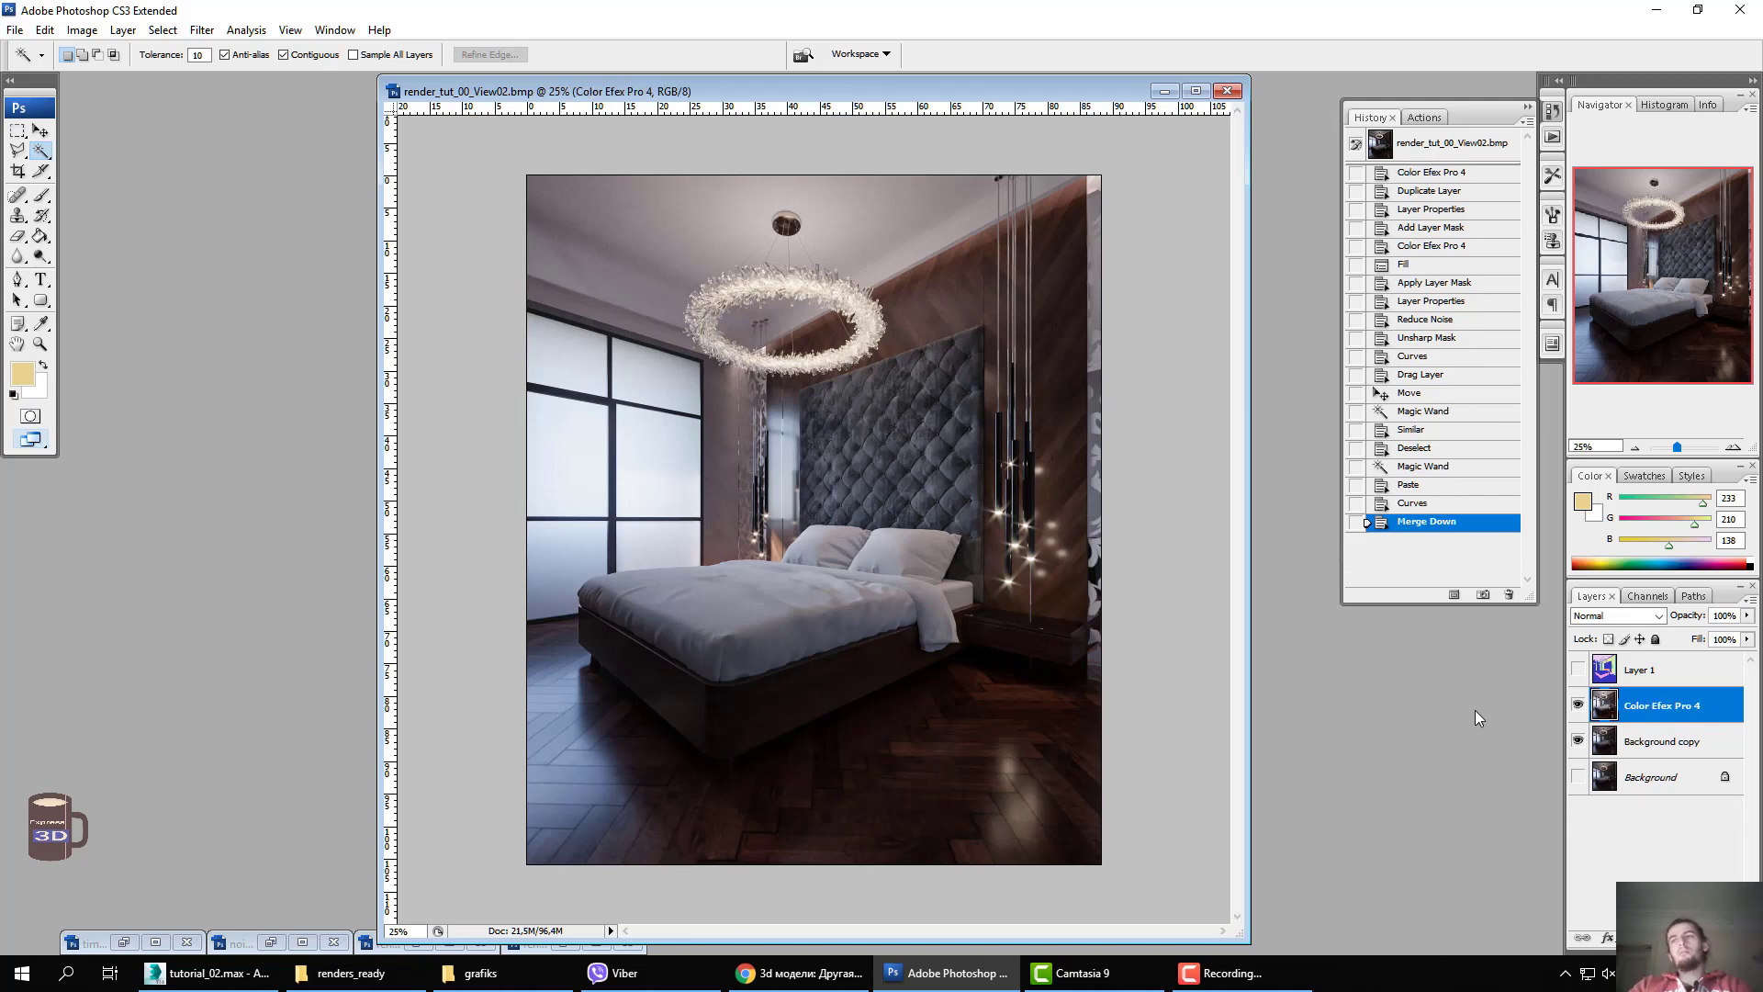
Duplicate the Color Efex Pro 4 layer and apply a Gaussian Blur to the copy.
drag(1665, 710, 1664, 916)
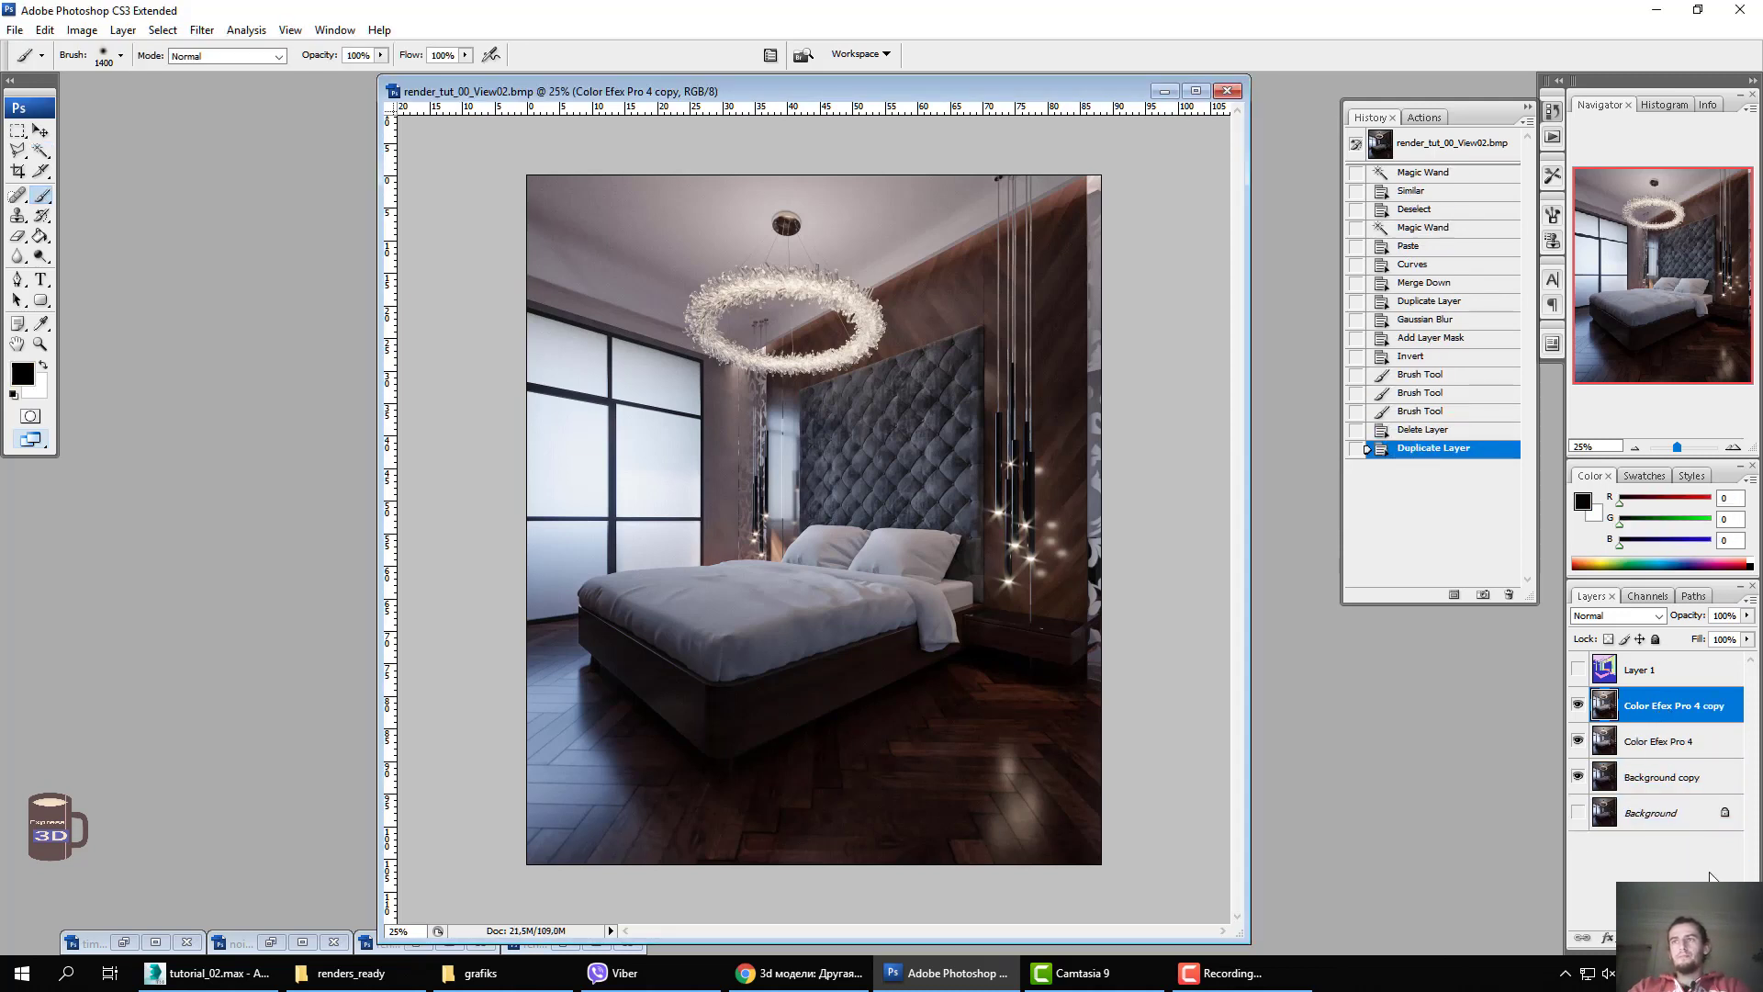
click(202, 29)
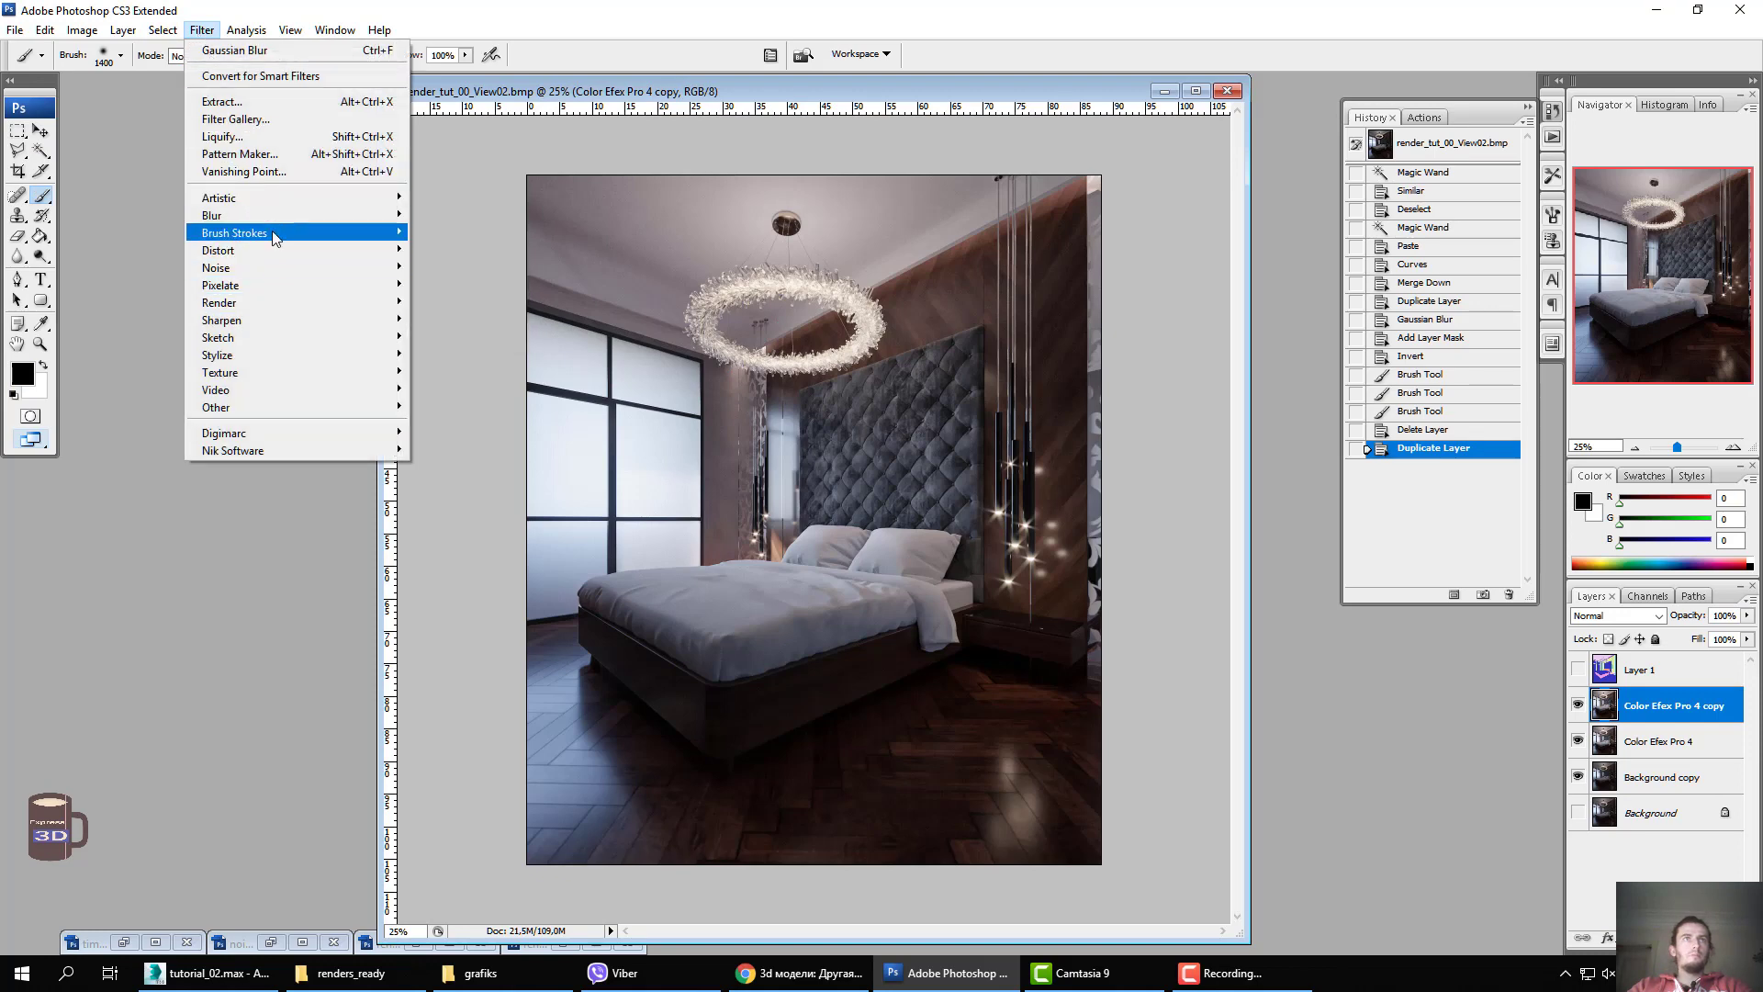
mouse_move(212, 215)
click(450, 290)
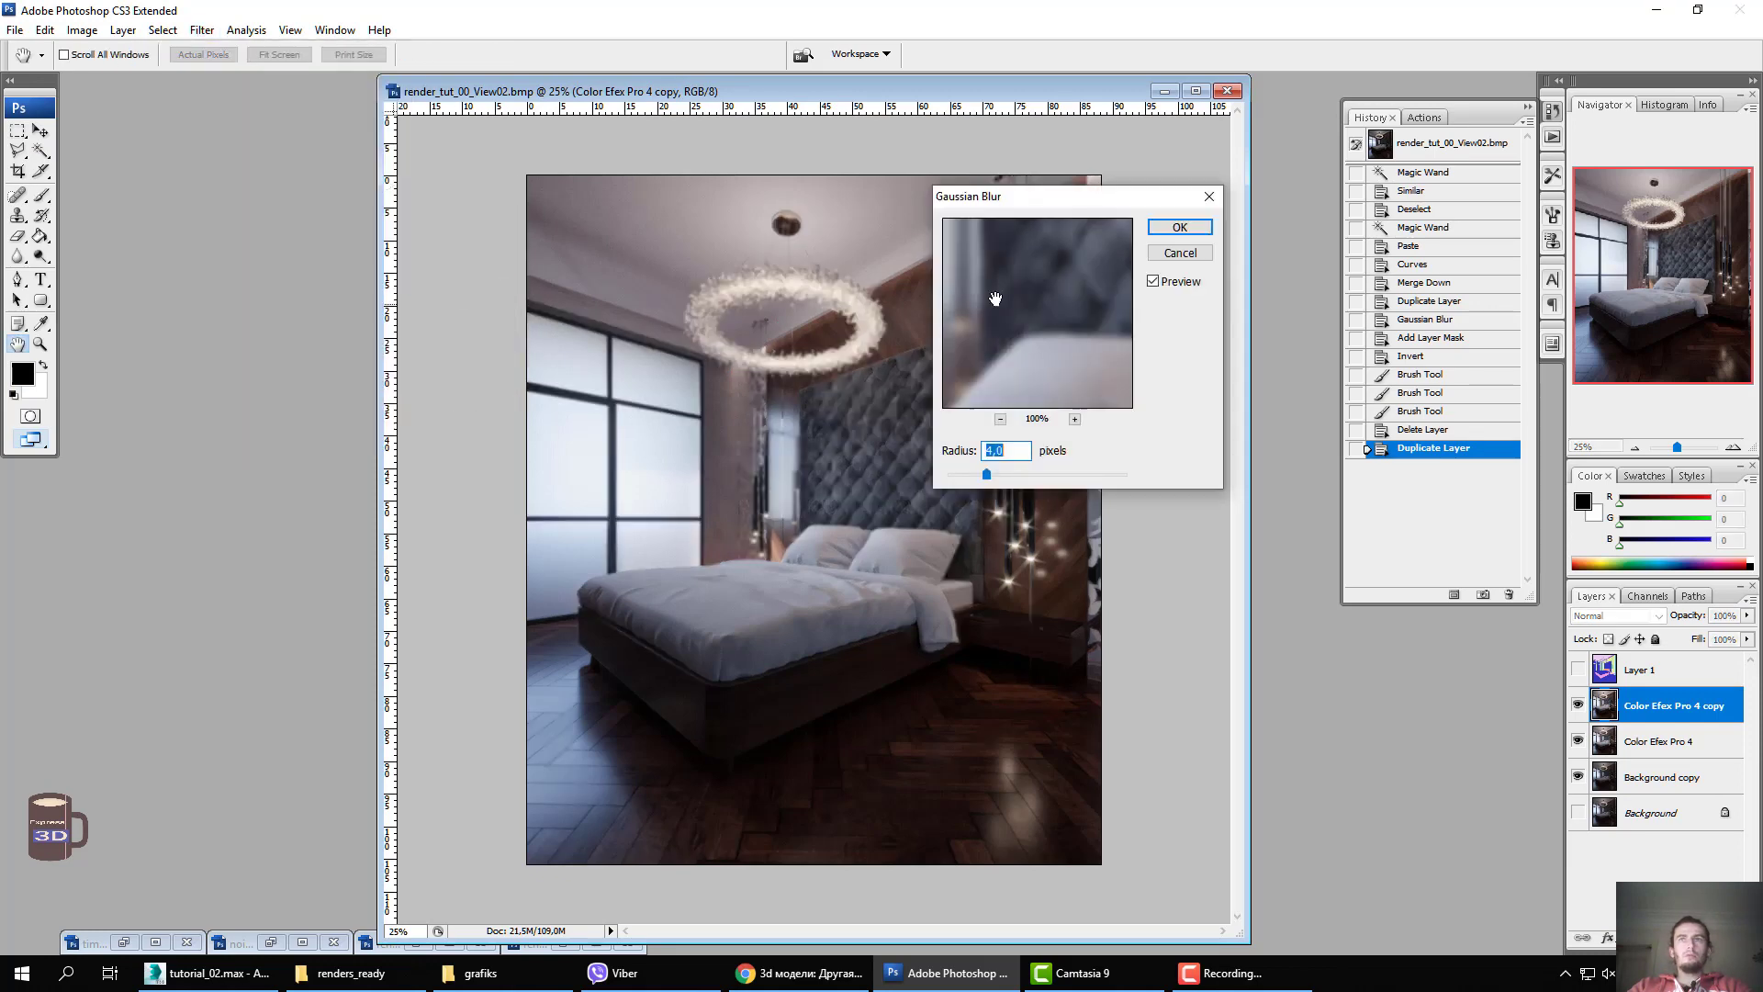
click(1179, 227)
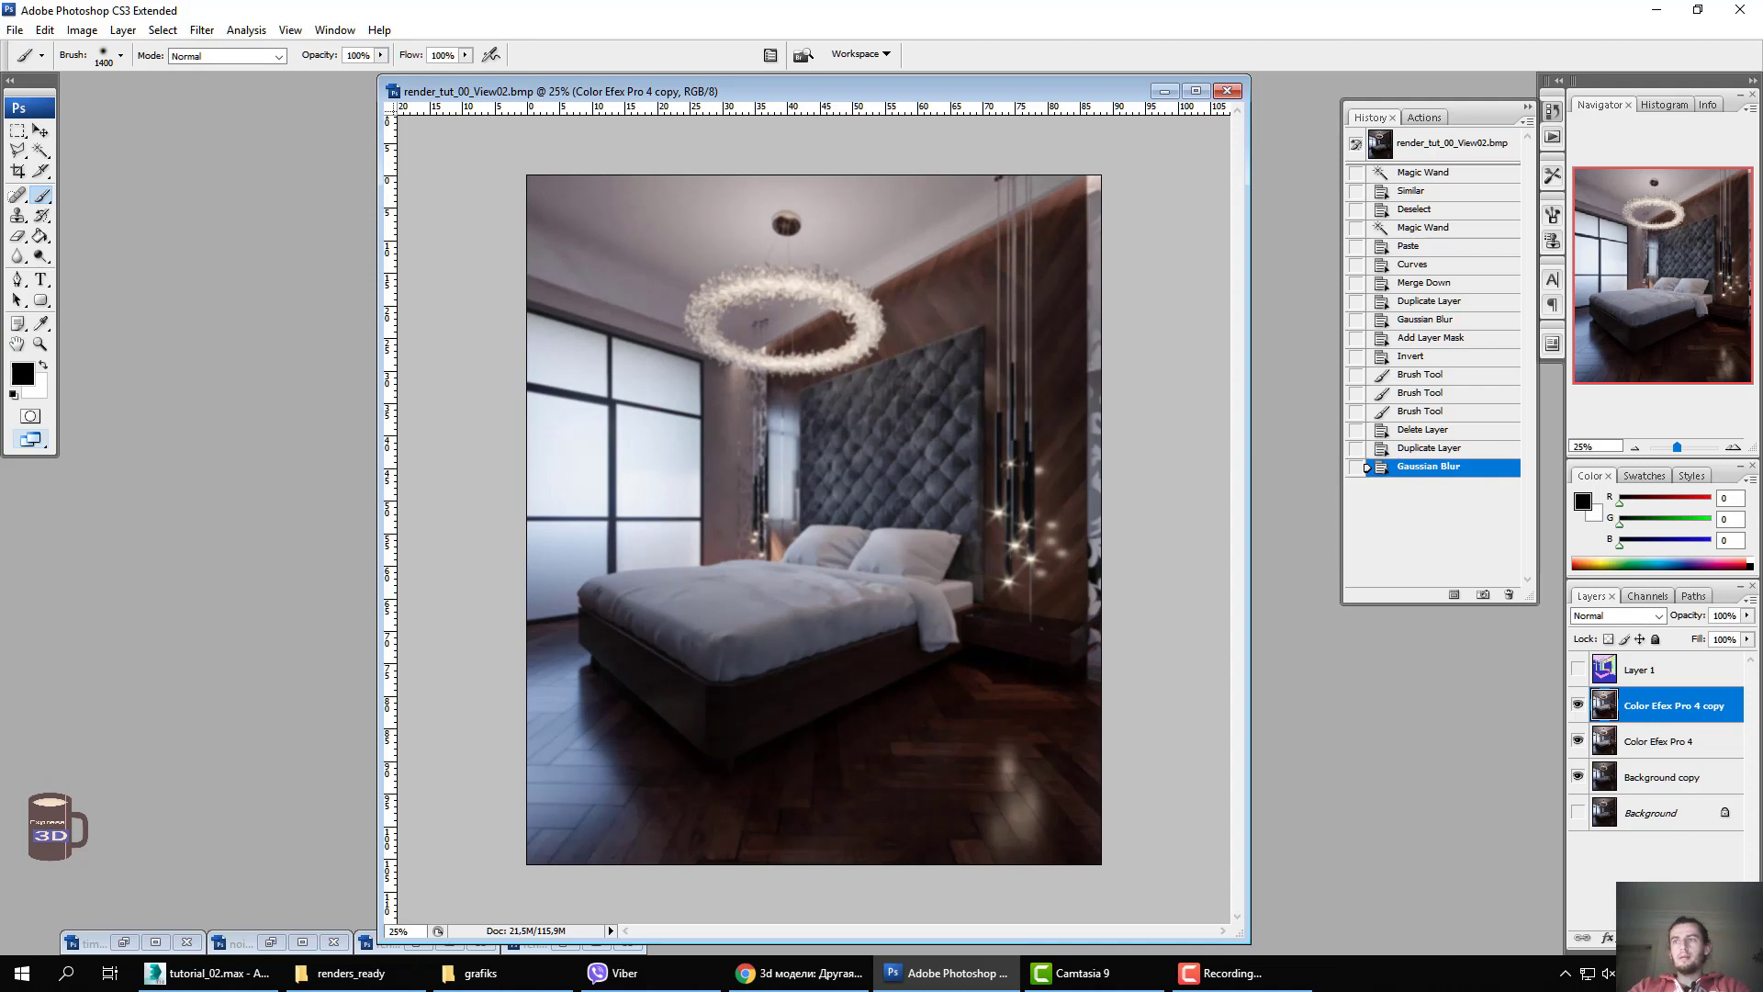
Add a black-filled layer mask to the blurred copy and paint white over the window.
click(1632, 938)
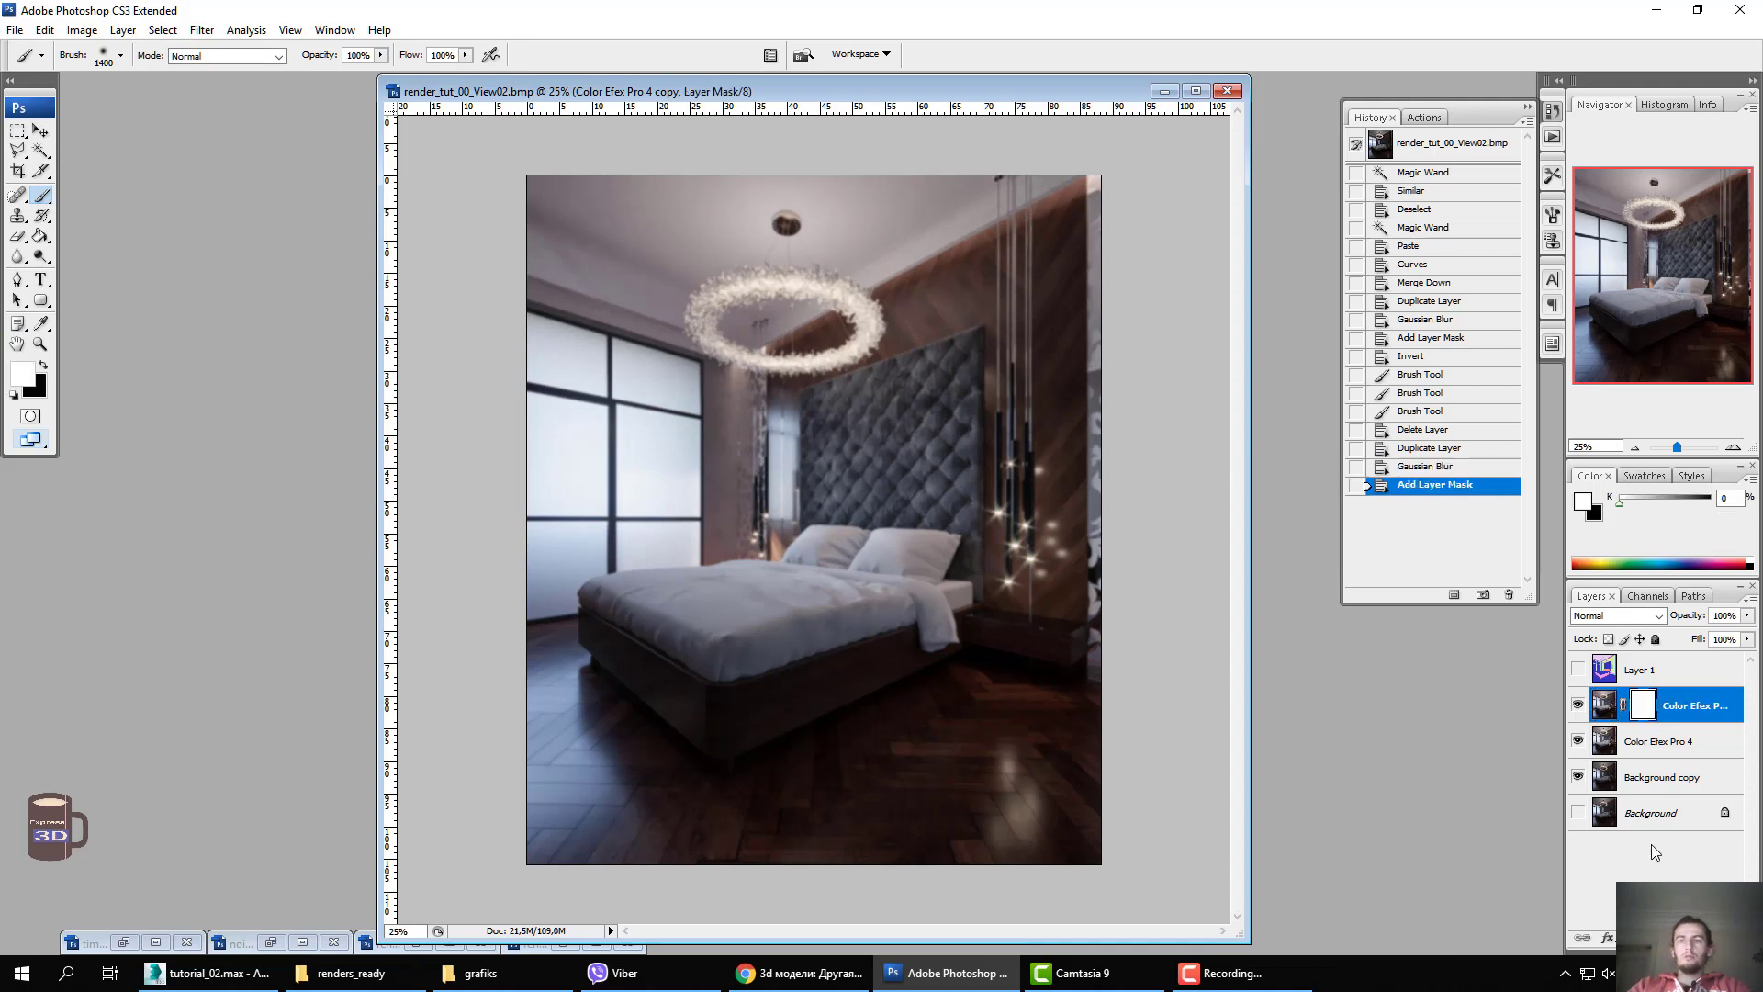
key(ctrl+BackSpace)
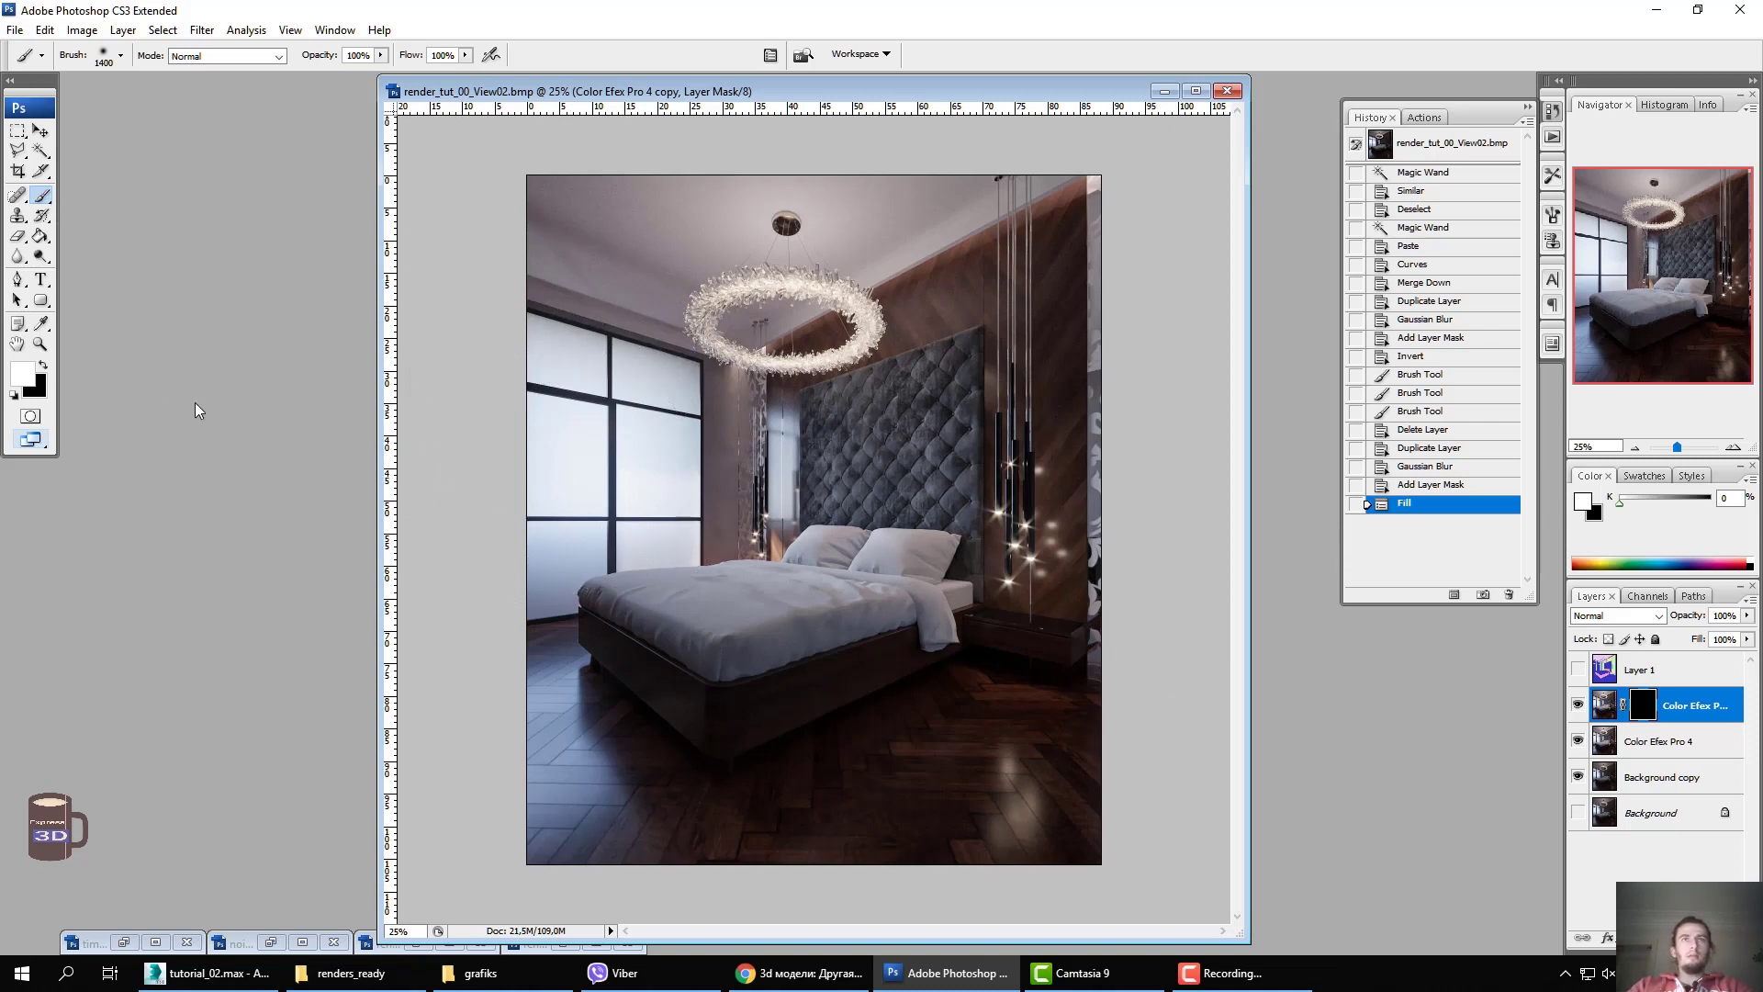
mouse_move(599, 501)
mouse_down()
mouse_move(597, 459)
mouse_move(588, 478)
mouse_move(661, 404)
mouse_up()
Paint more window glow on the mask and brighten the blurred copy with a raised curve.
drag(551, 294, 588, 349)
click(1602, 708)
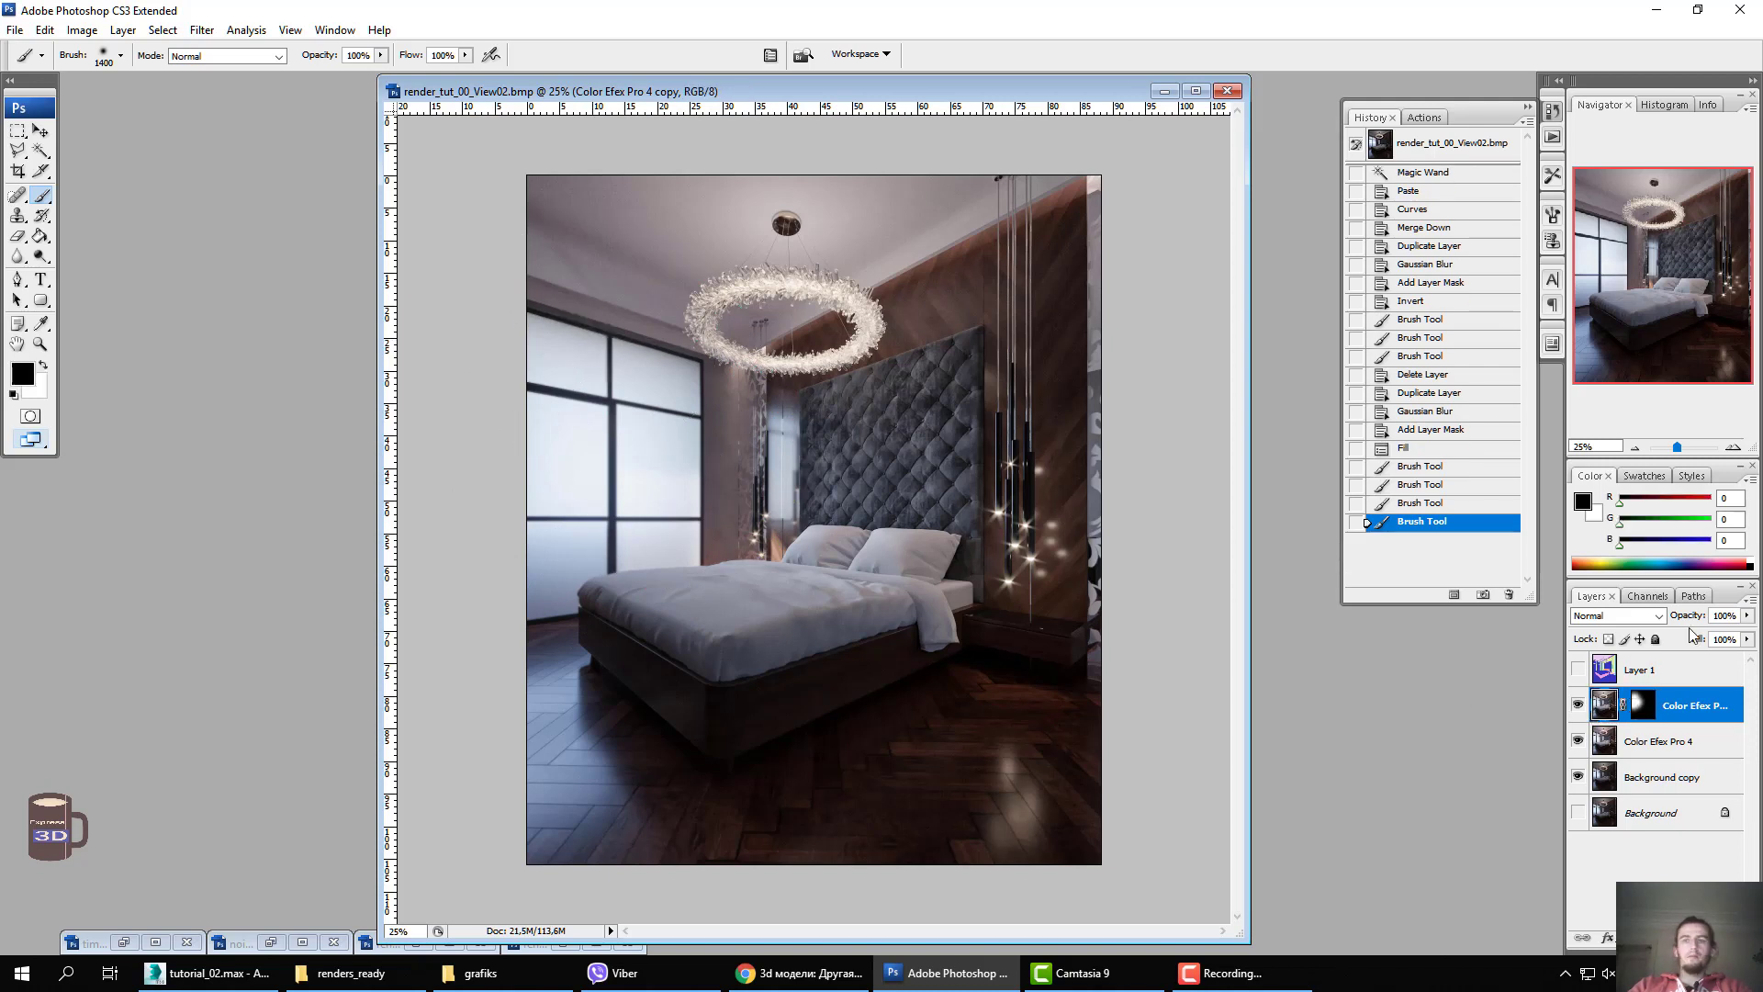
click(82, 30)
mouse_move(110, 75)
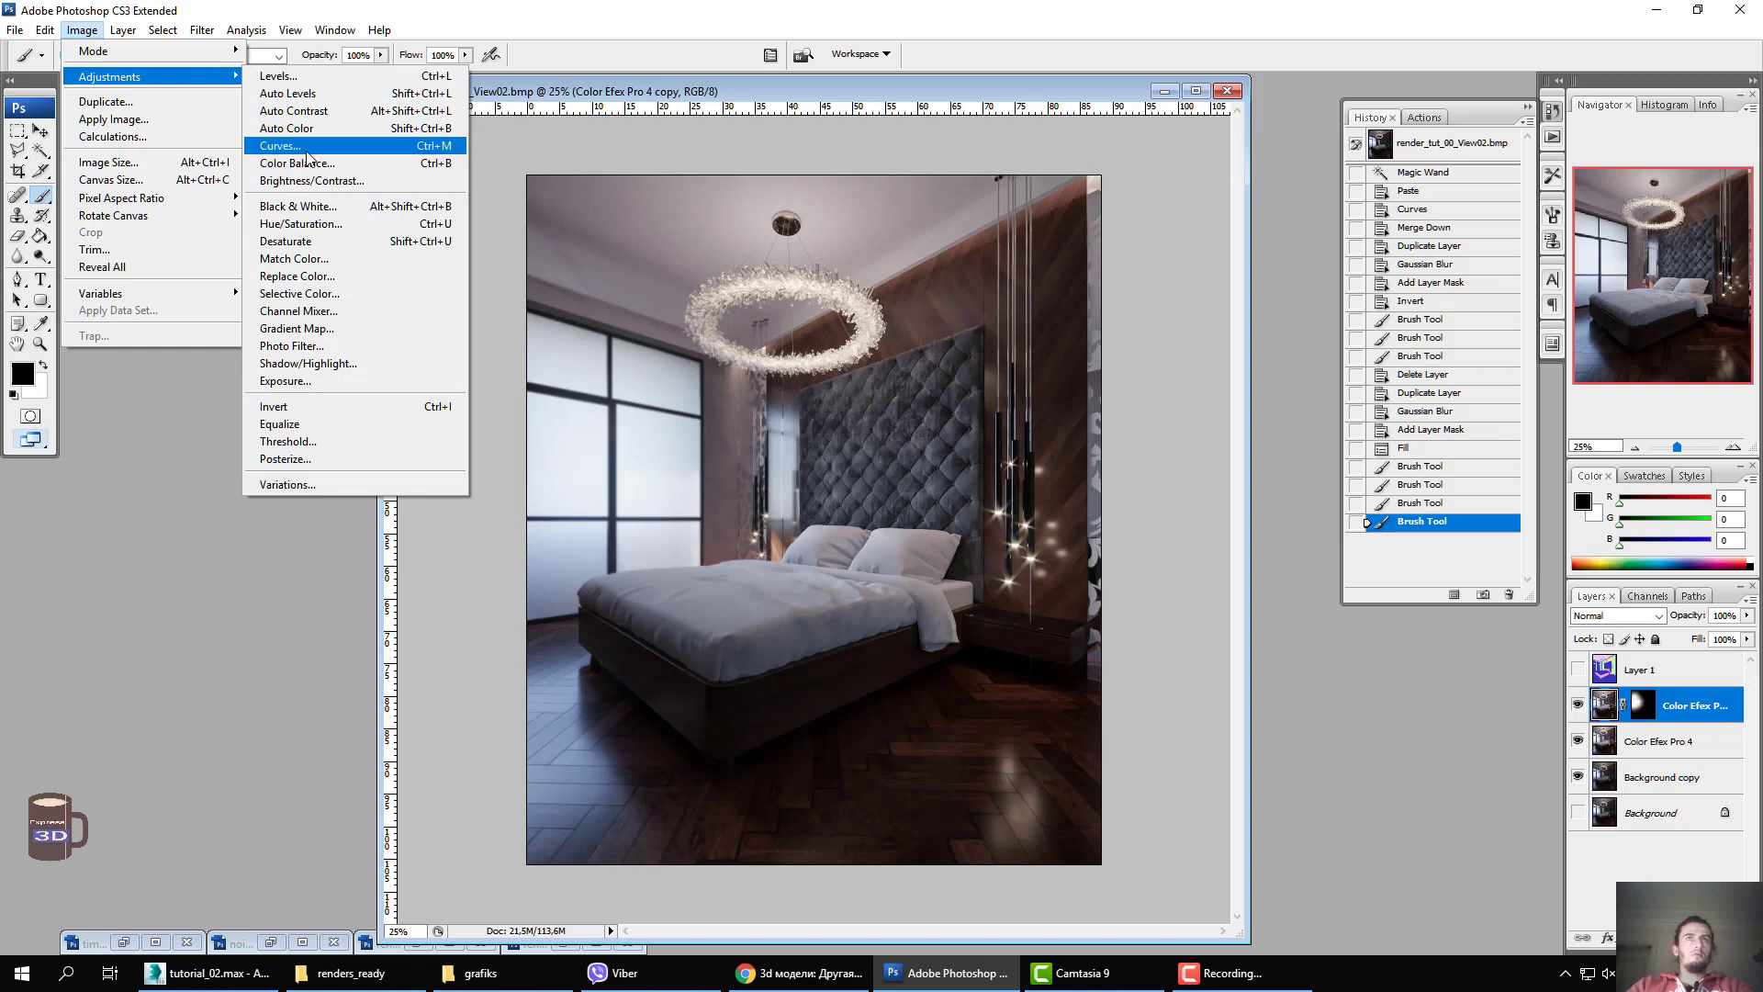
click(308, 146)
drag(1120, 731, 1095, 688)
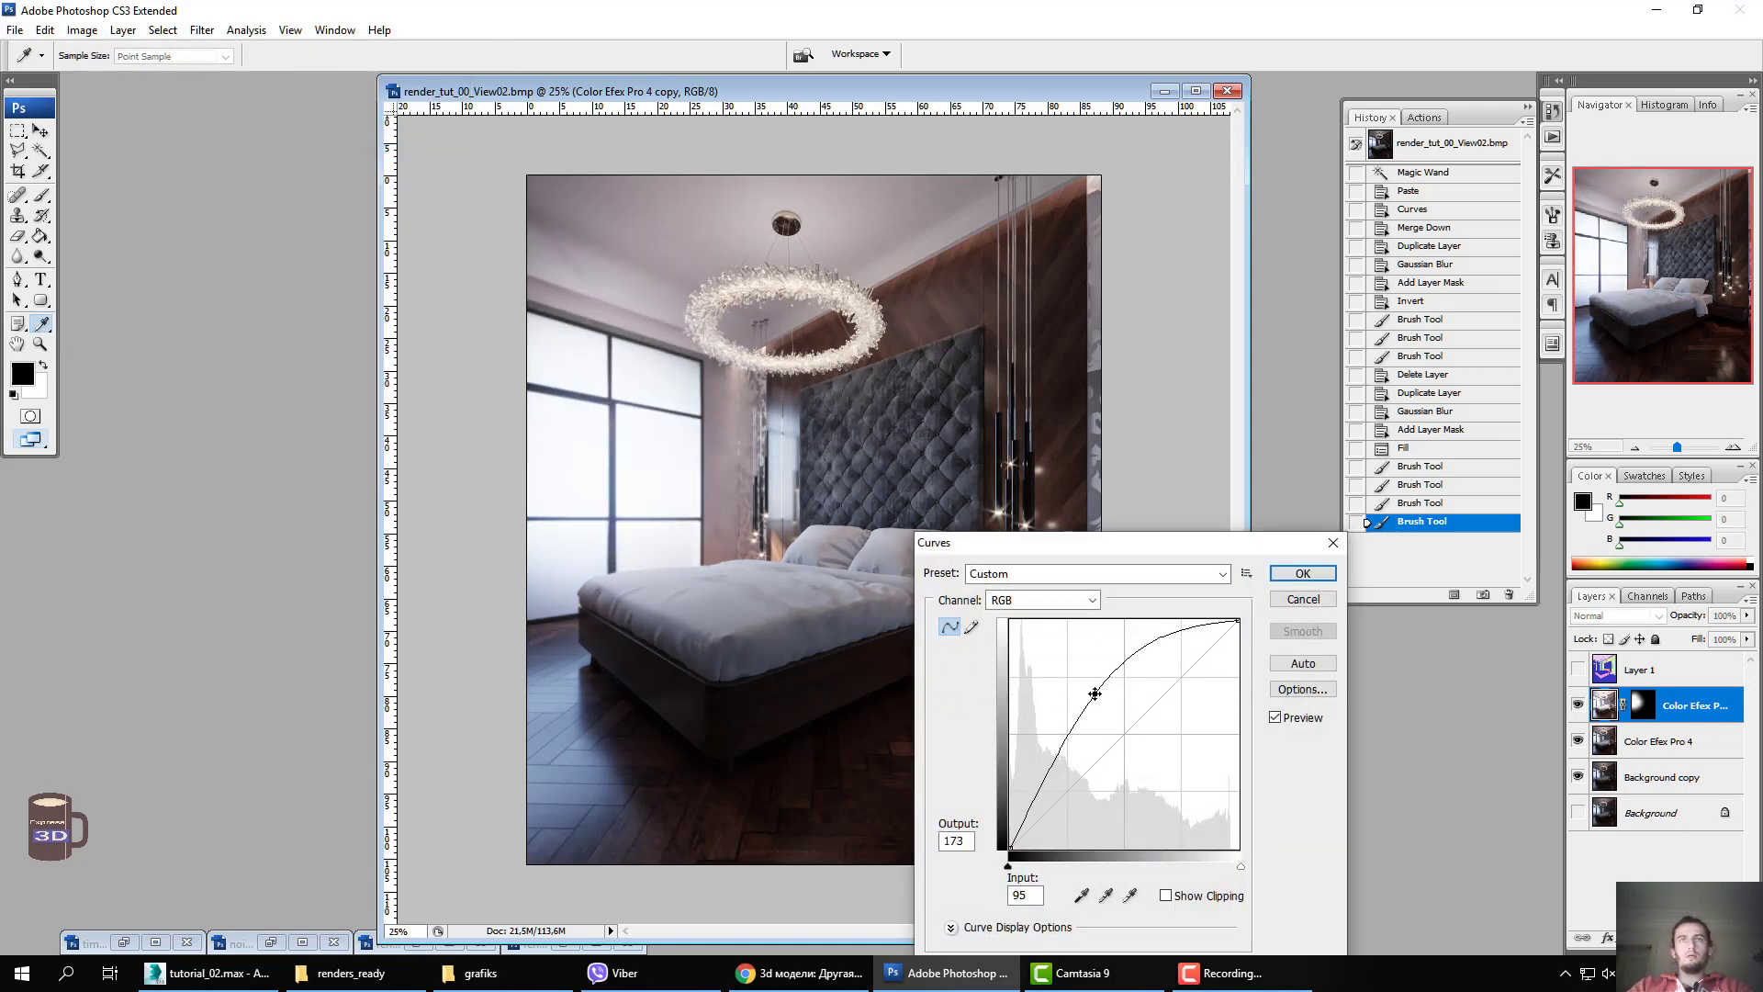
drag(1095, 689, 1095, 693)
click(1288, 580)
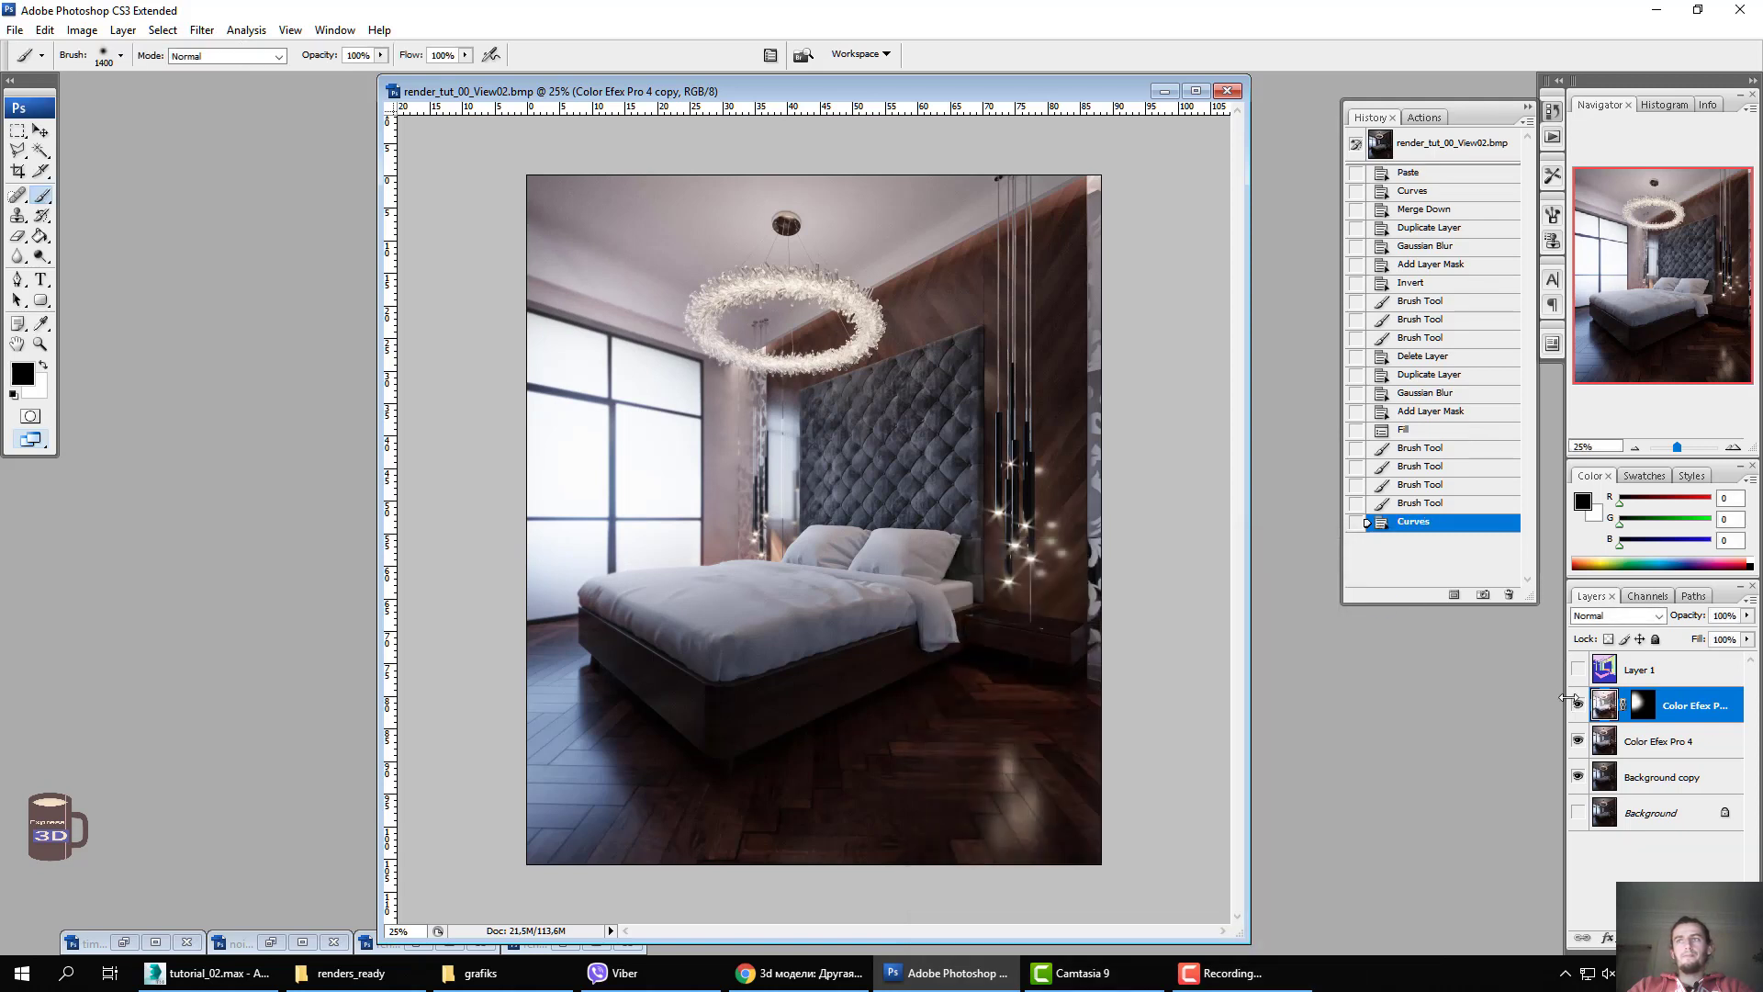
Lower the blurred copy's layer opacity to about 77%.
click(1577, 705)
click(1746, 615)
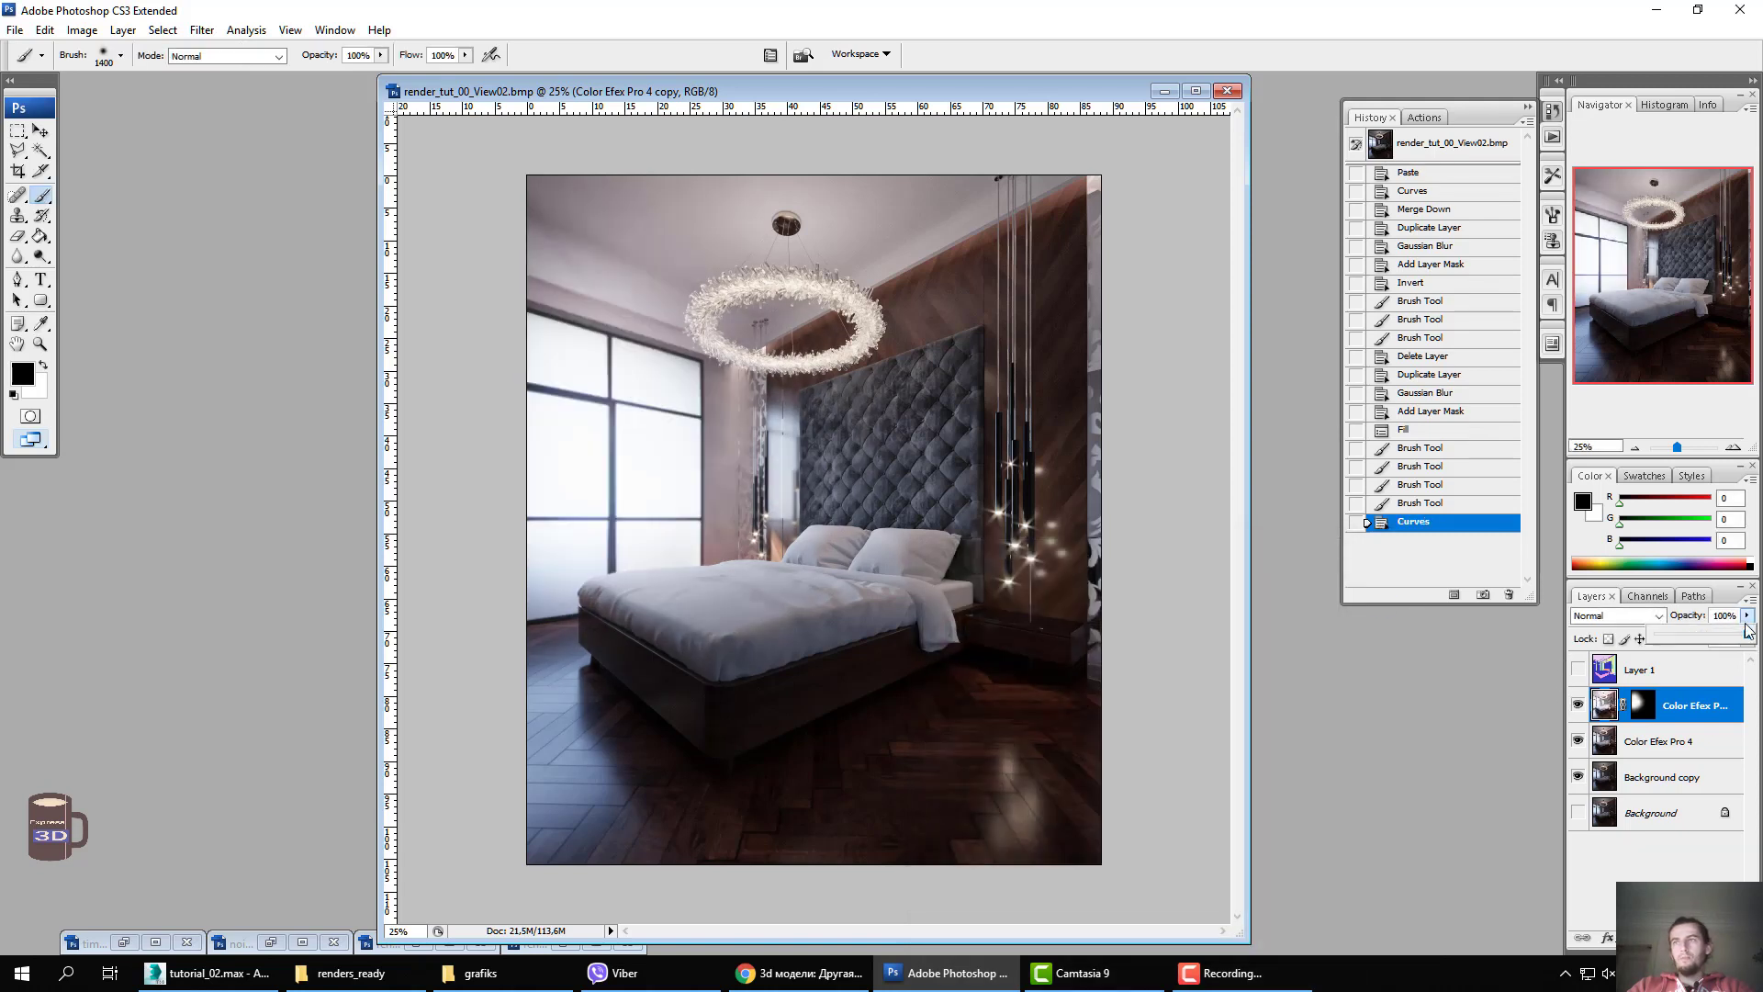
mouse_move(1724, 637)
mouse_down()
mouse_move(1701, 637)
mouse_move(1732, 640)
mouse_up()
click(1661, 838)
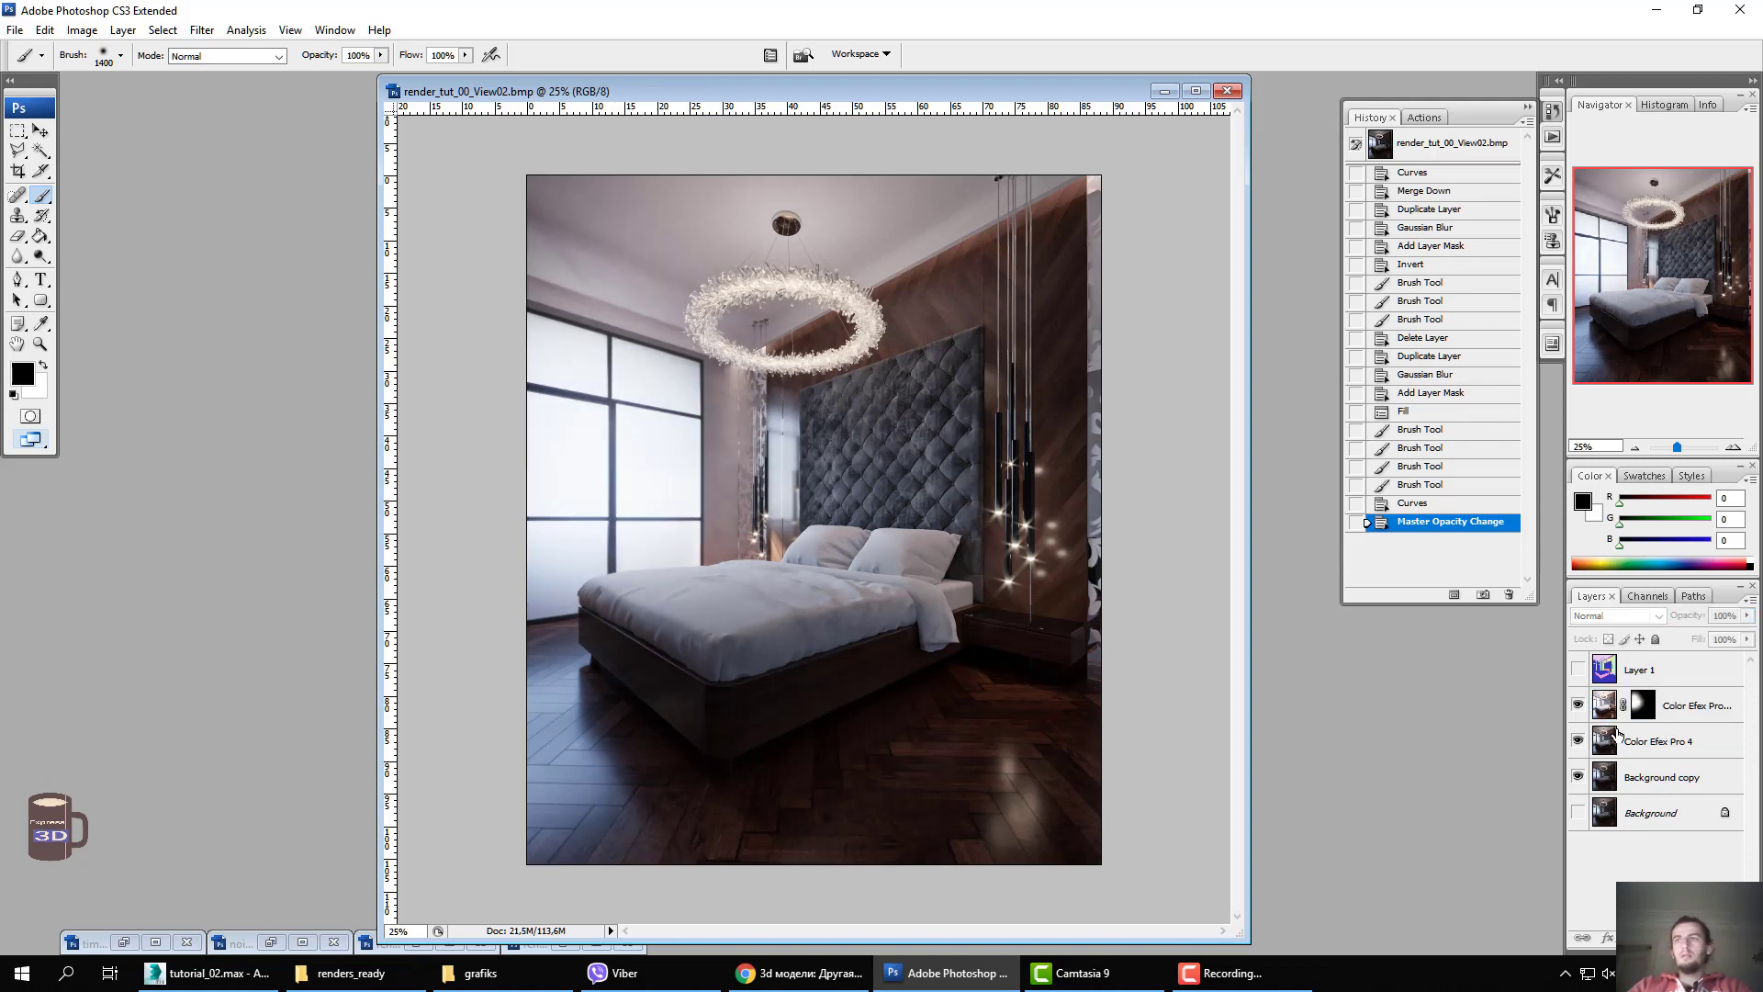
Paint out the earlier white and grey areas of the glow layer's mask with black.
click(1643, 705)
key(x)
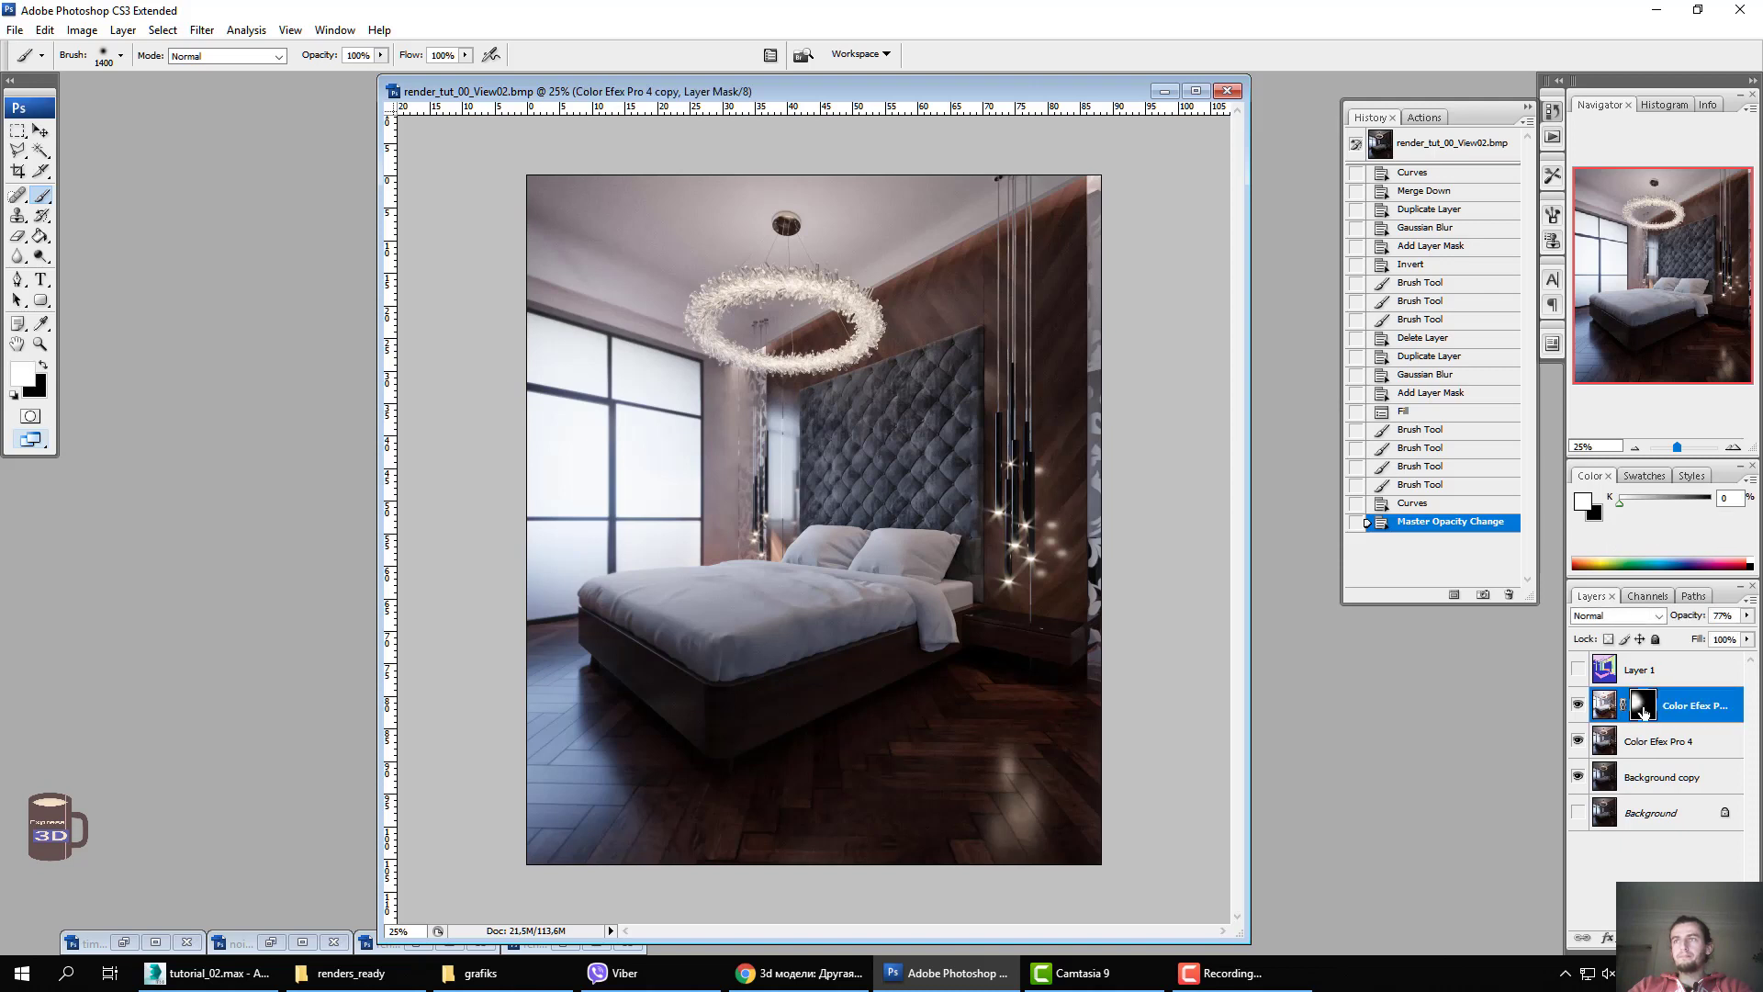
click(43, 365)
drag(703, 275, 593, 726)
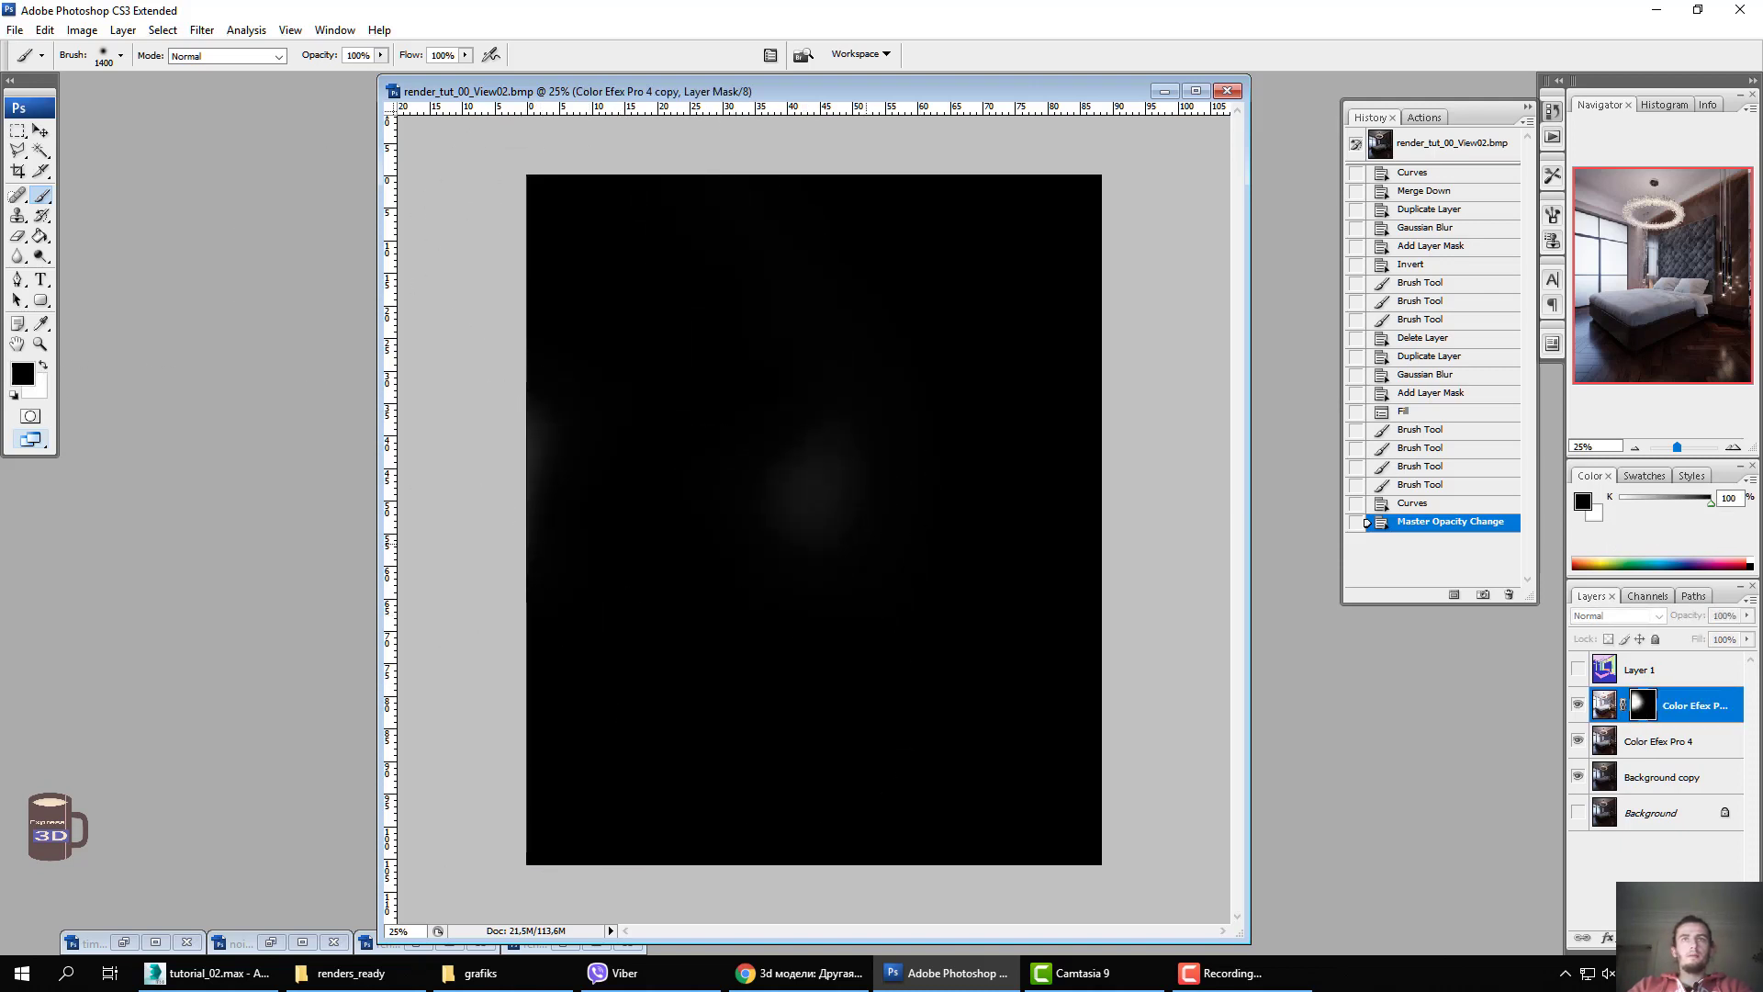
drag(813, 487, 850, 185)
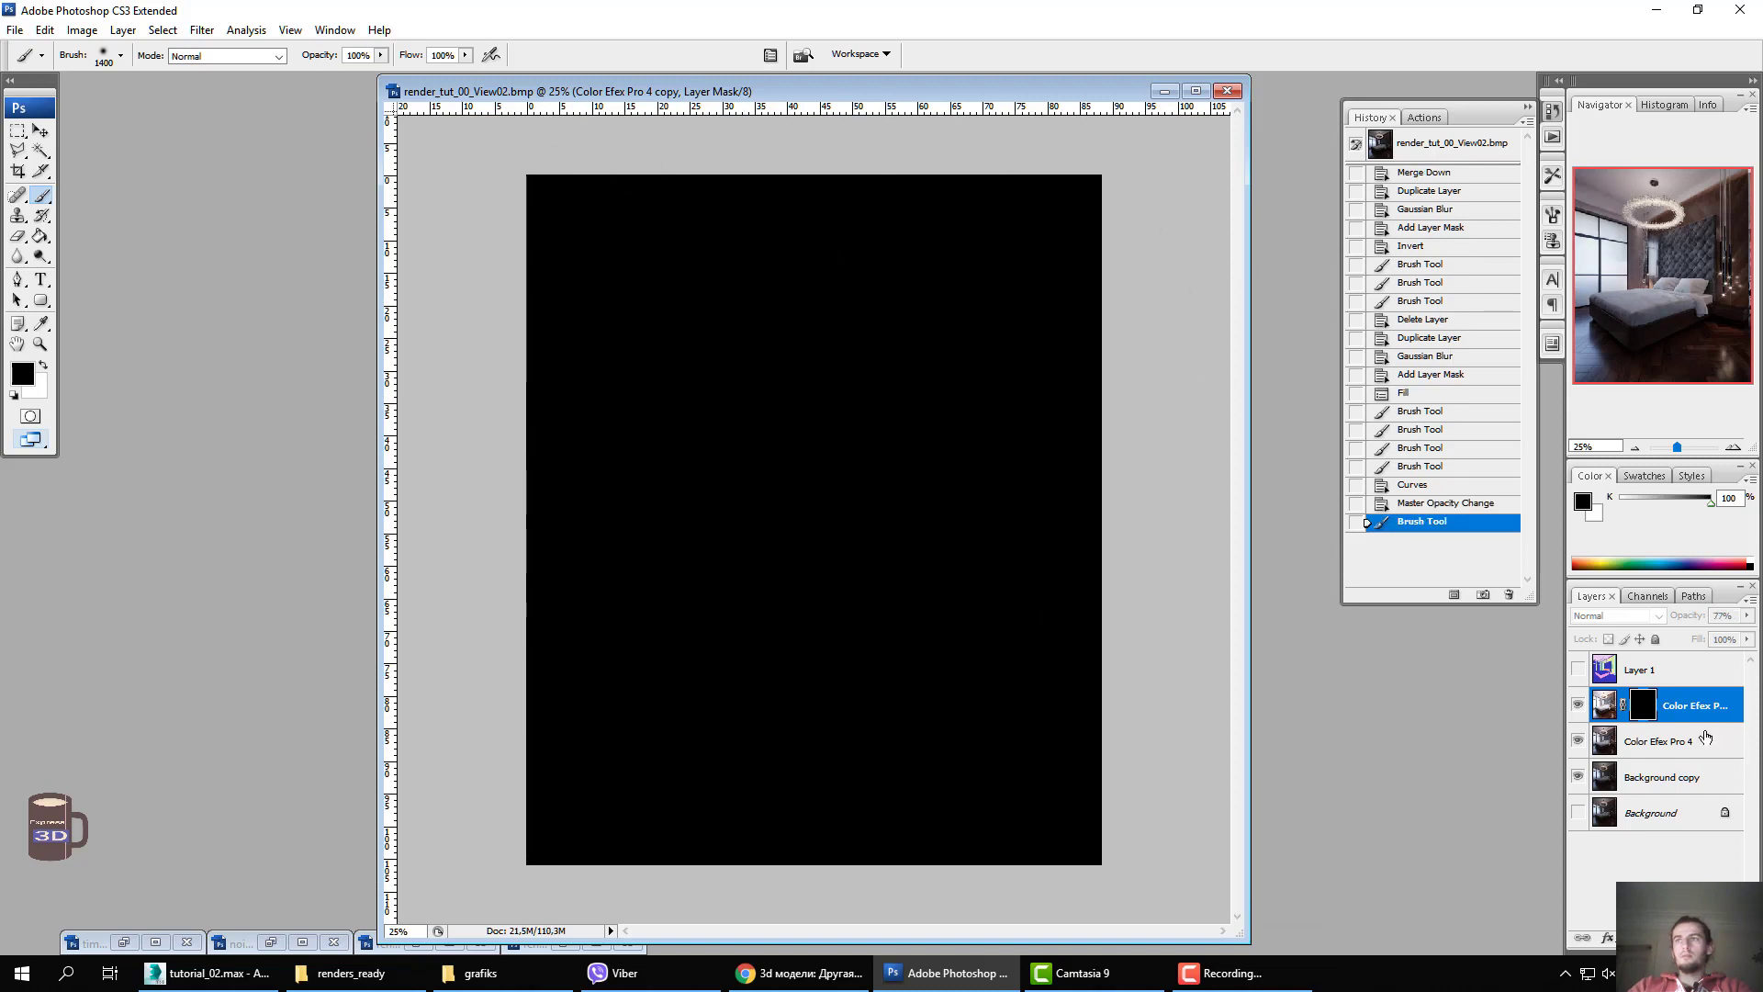
drag(551, 220, 477, 221)
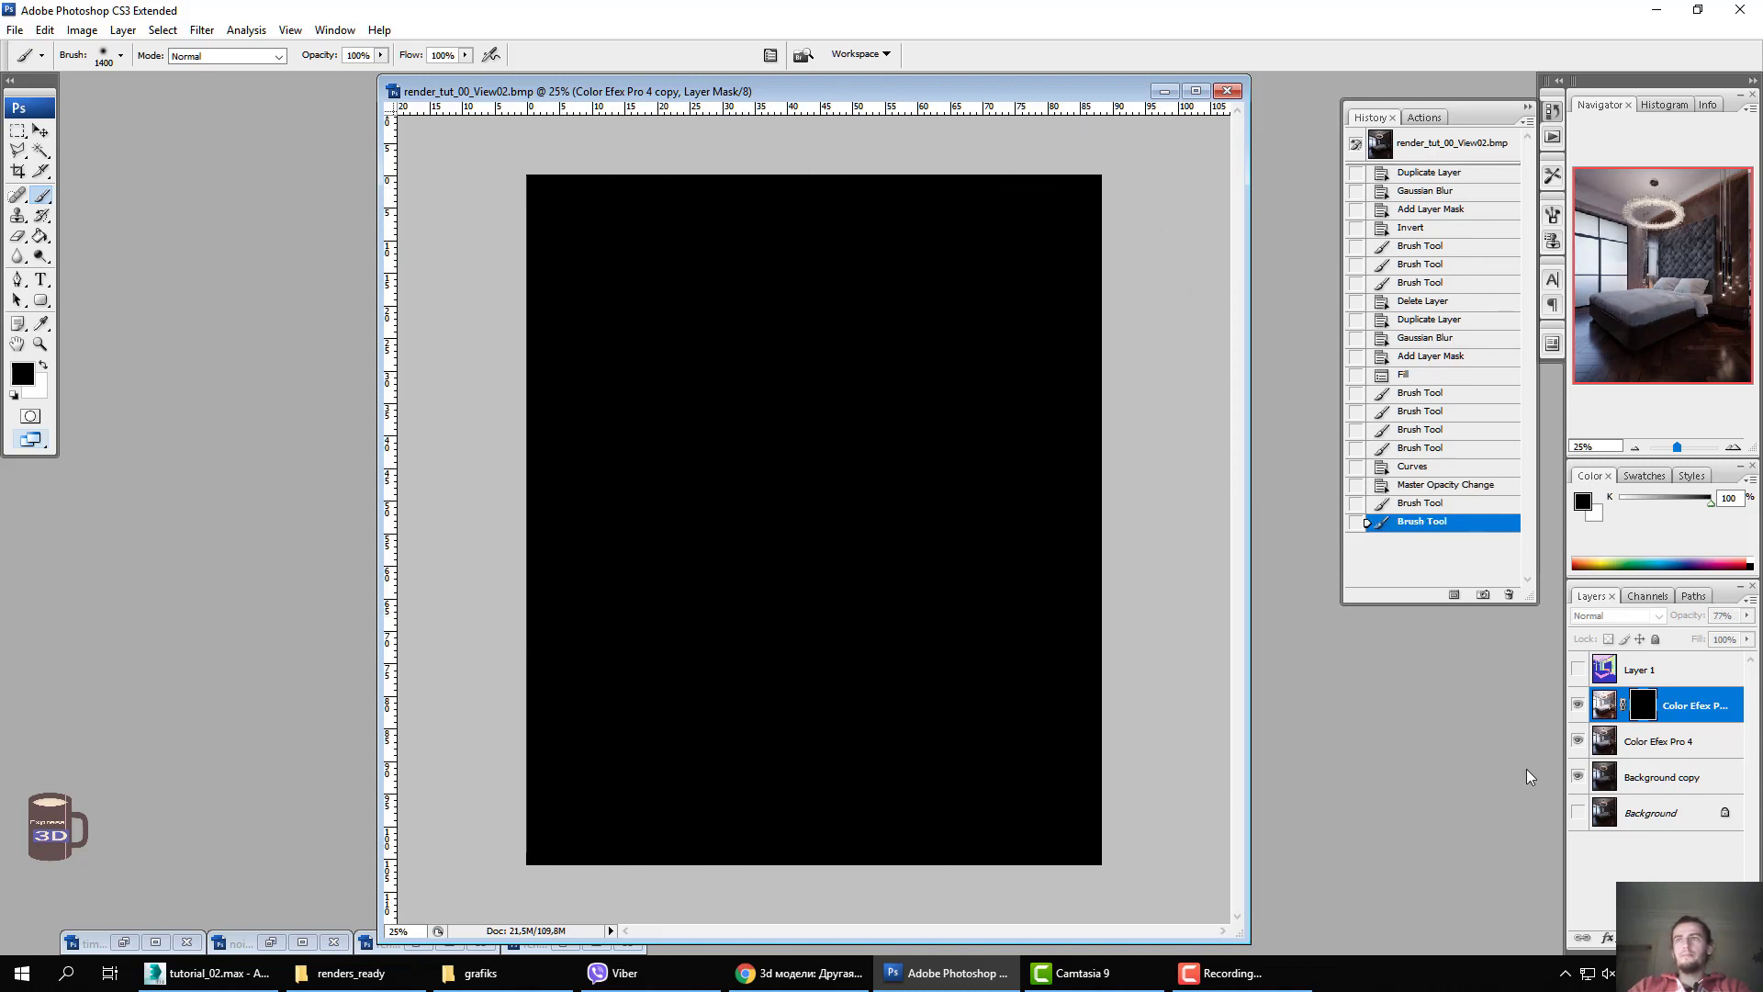
click(1605, 705)
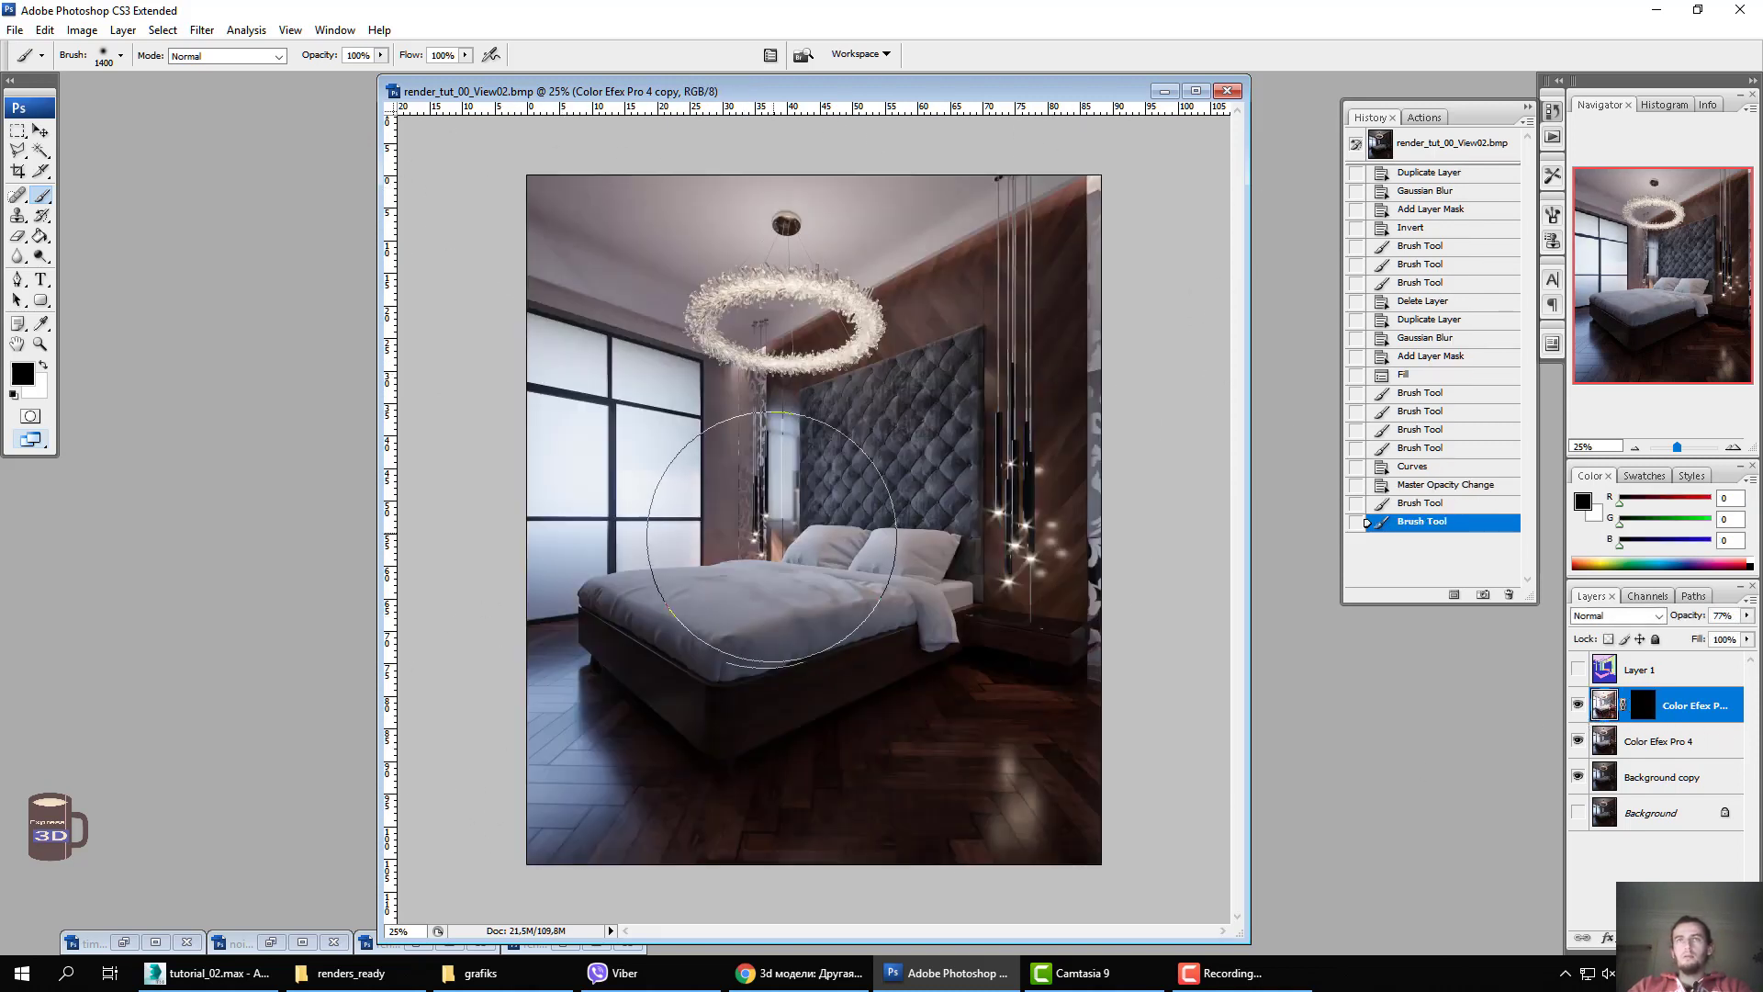
Fill a trapezoid from the chandelier to the floor with white on the mask.
key(l)
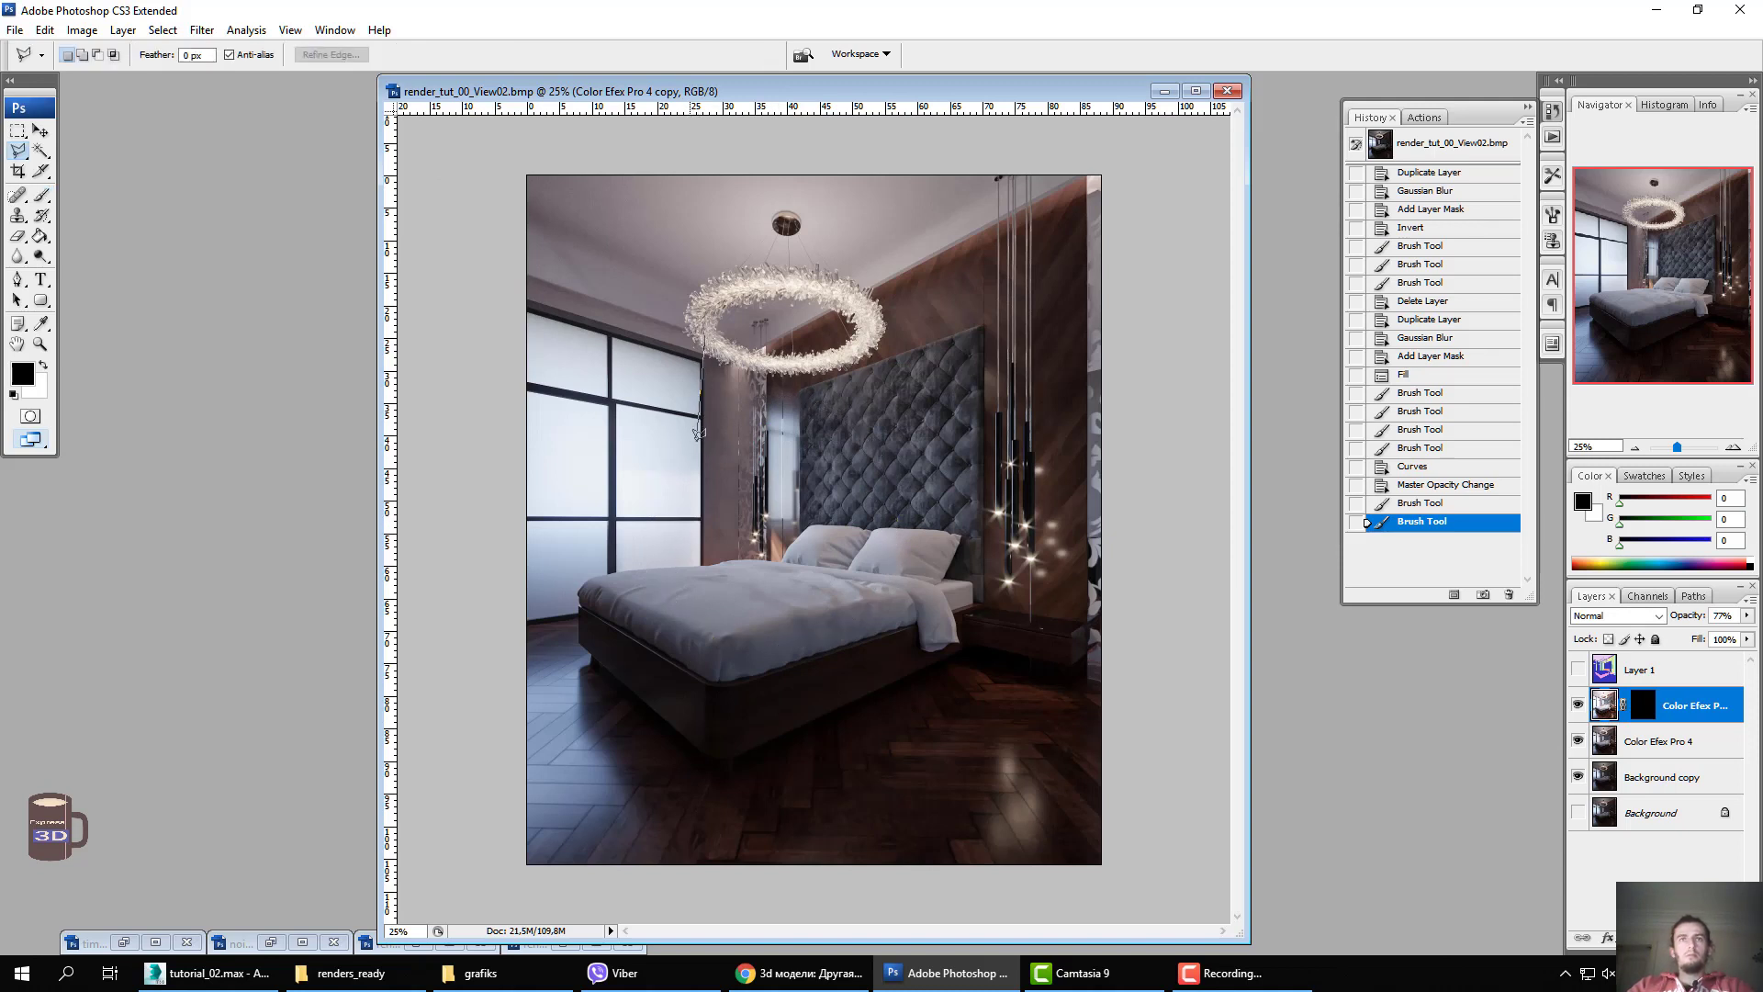
click(633, 745)
click(1041, 748)
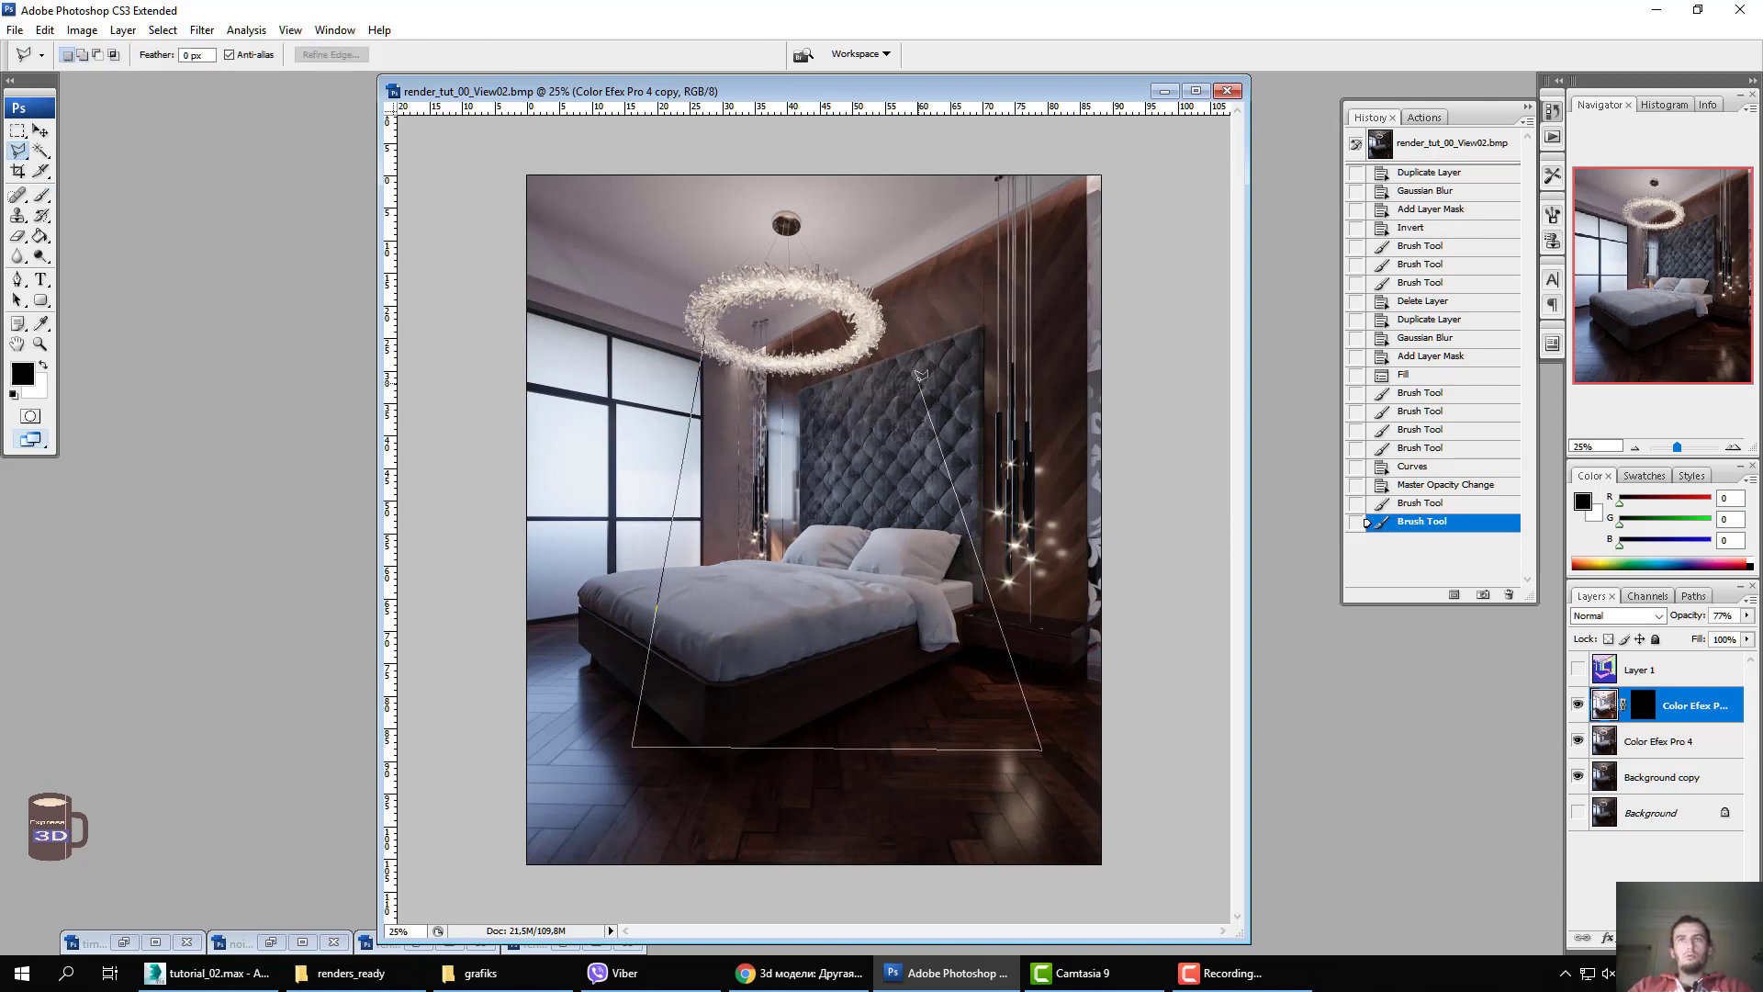
click(705, 343)
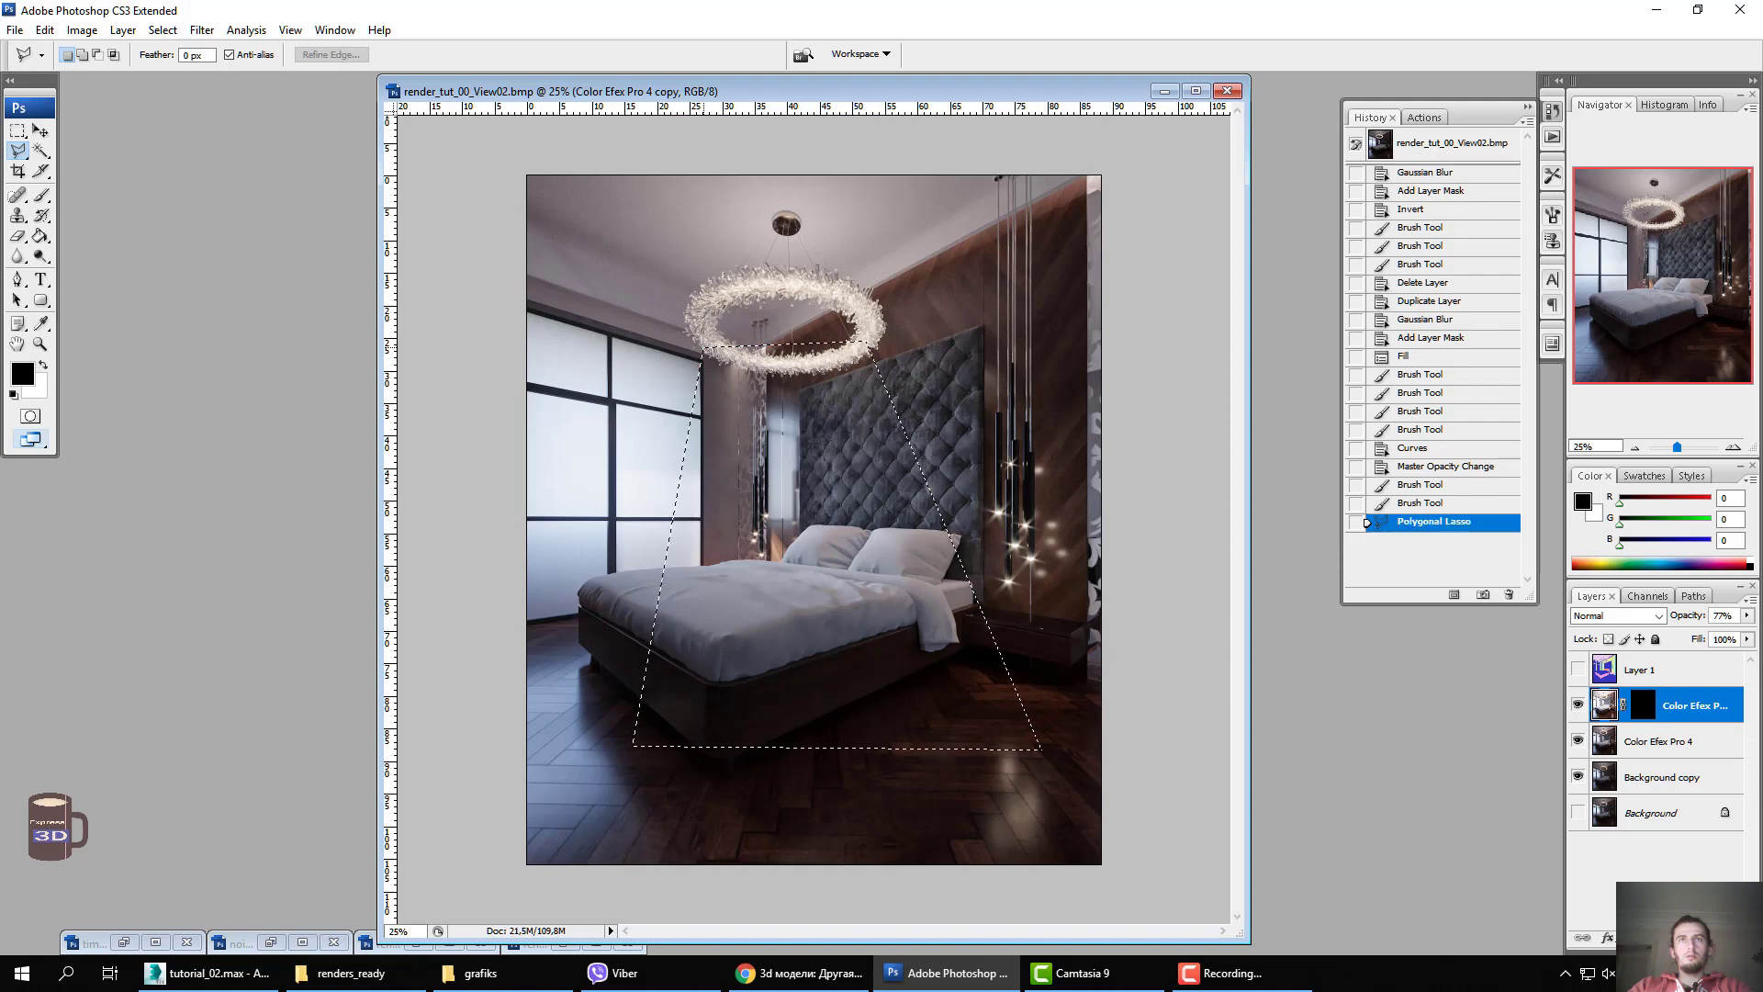
click(1642, 706)
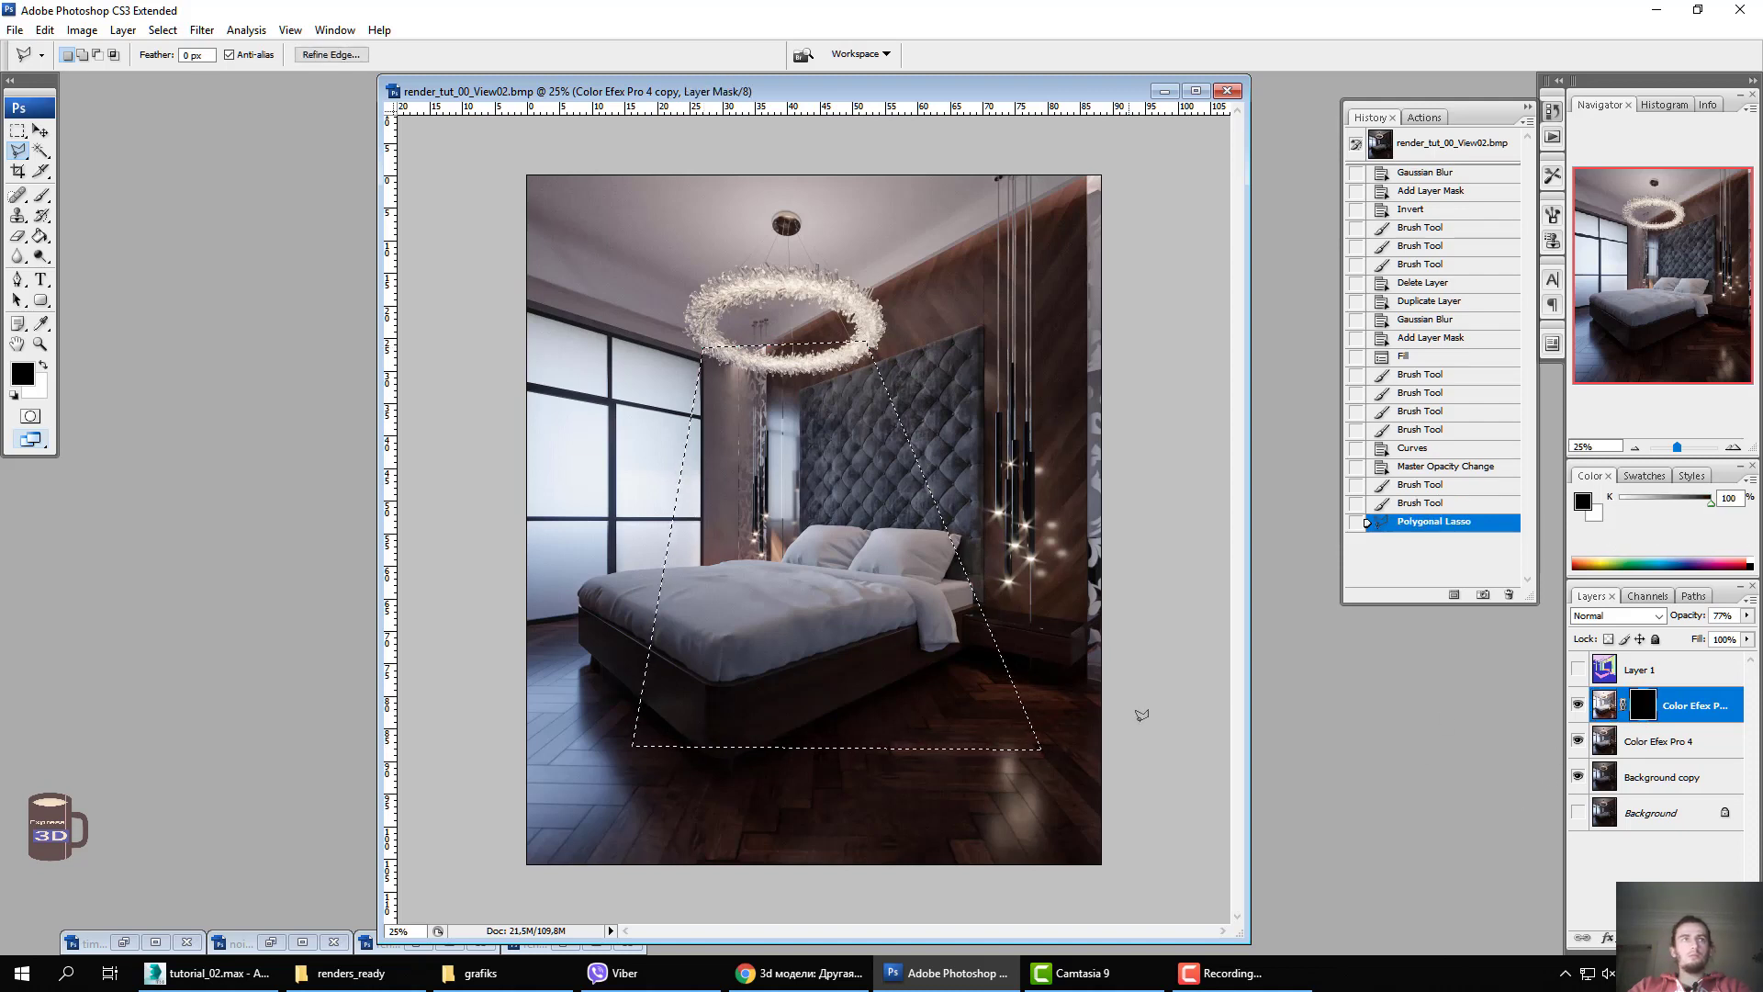
click(44, 365)
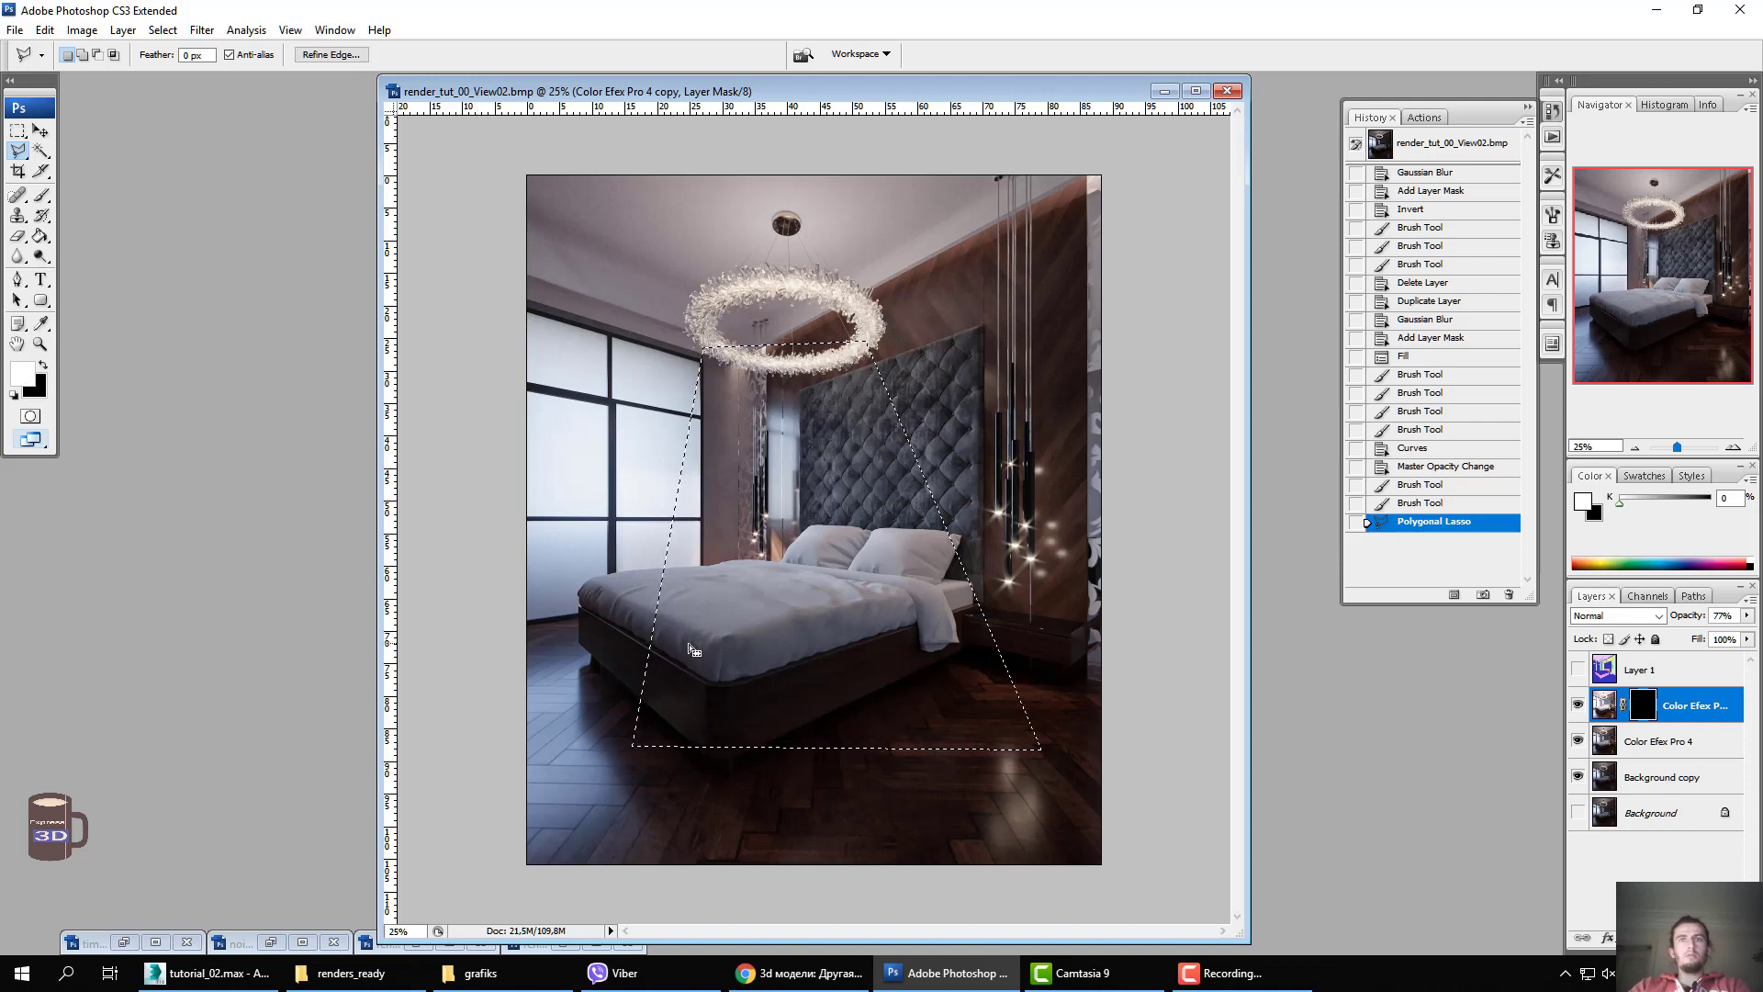
key(g)
click(758, 611)
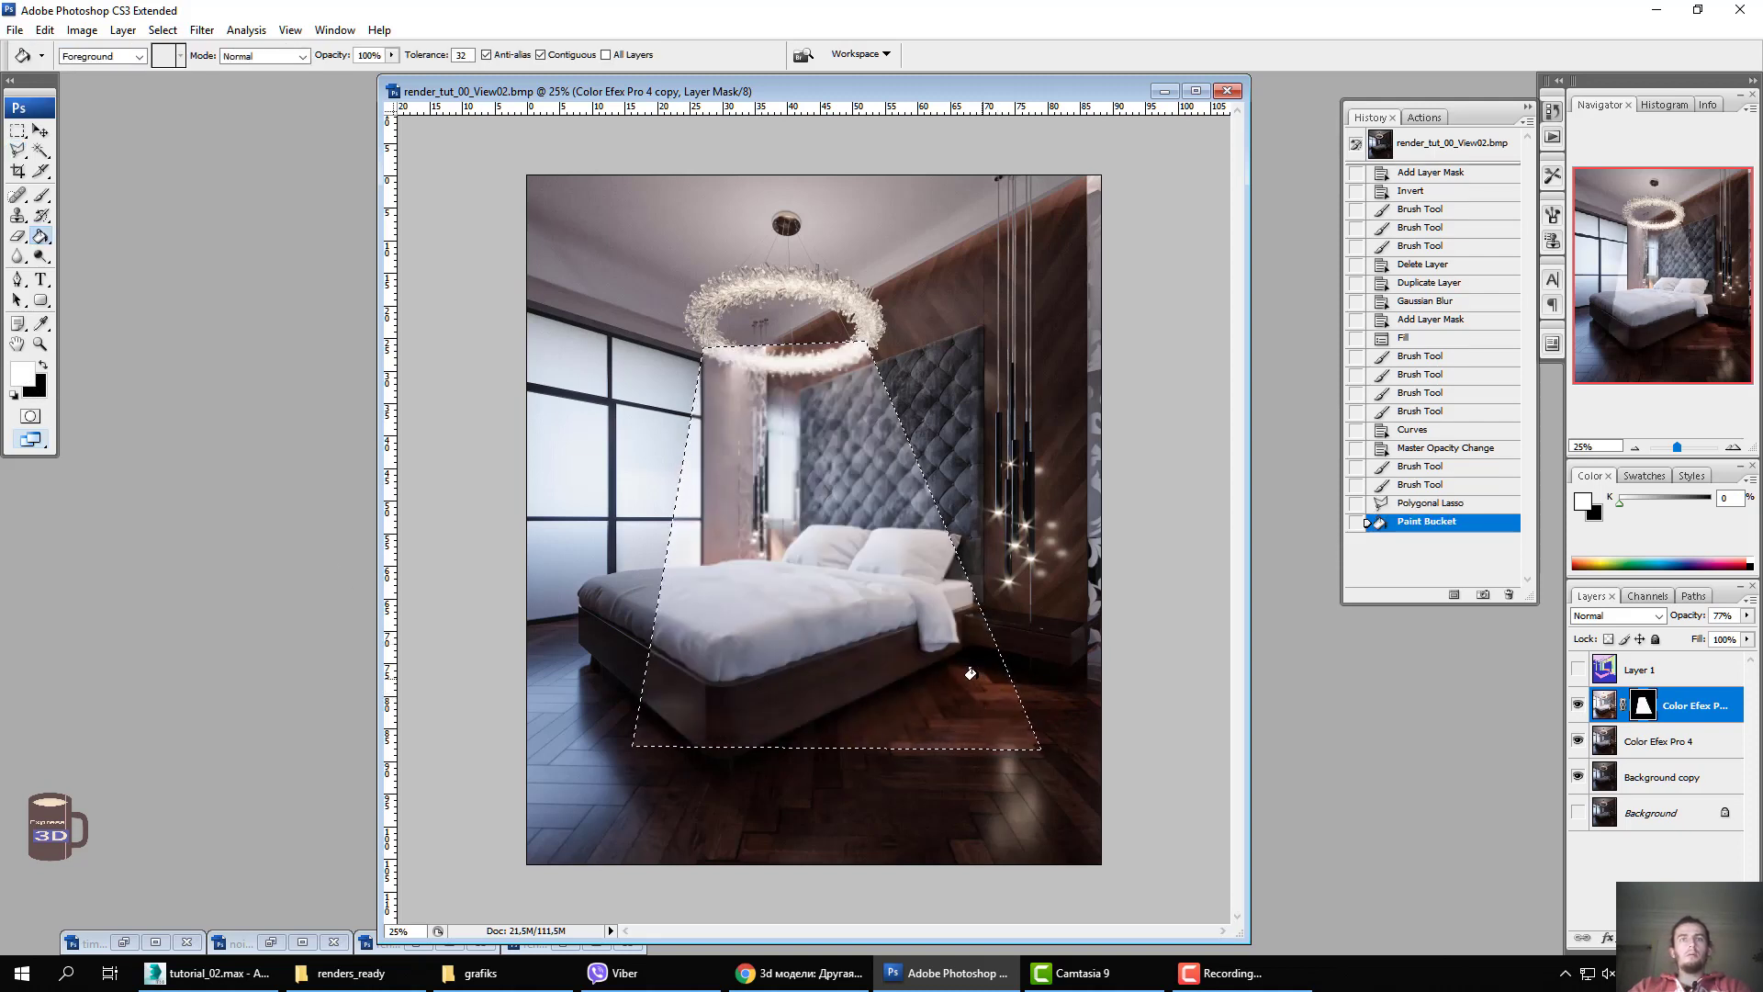
key(ctrl+d)
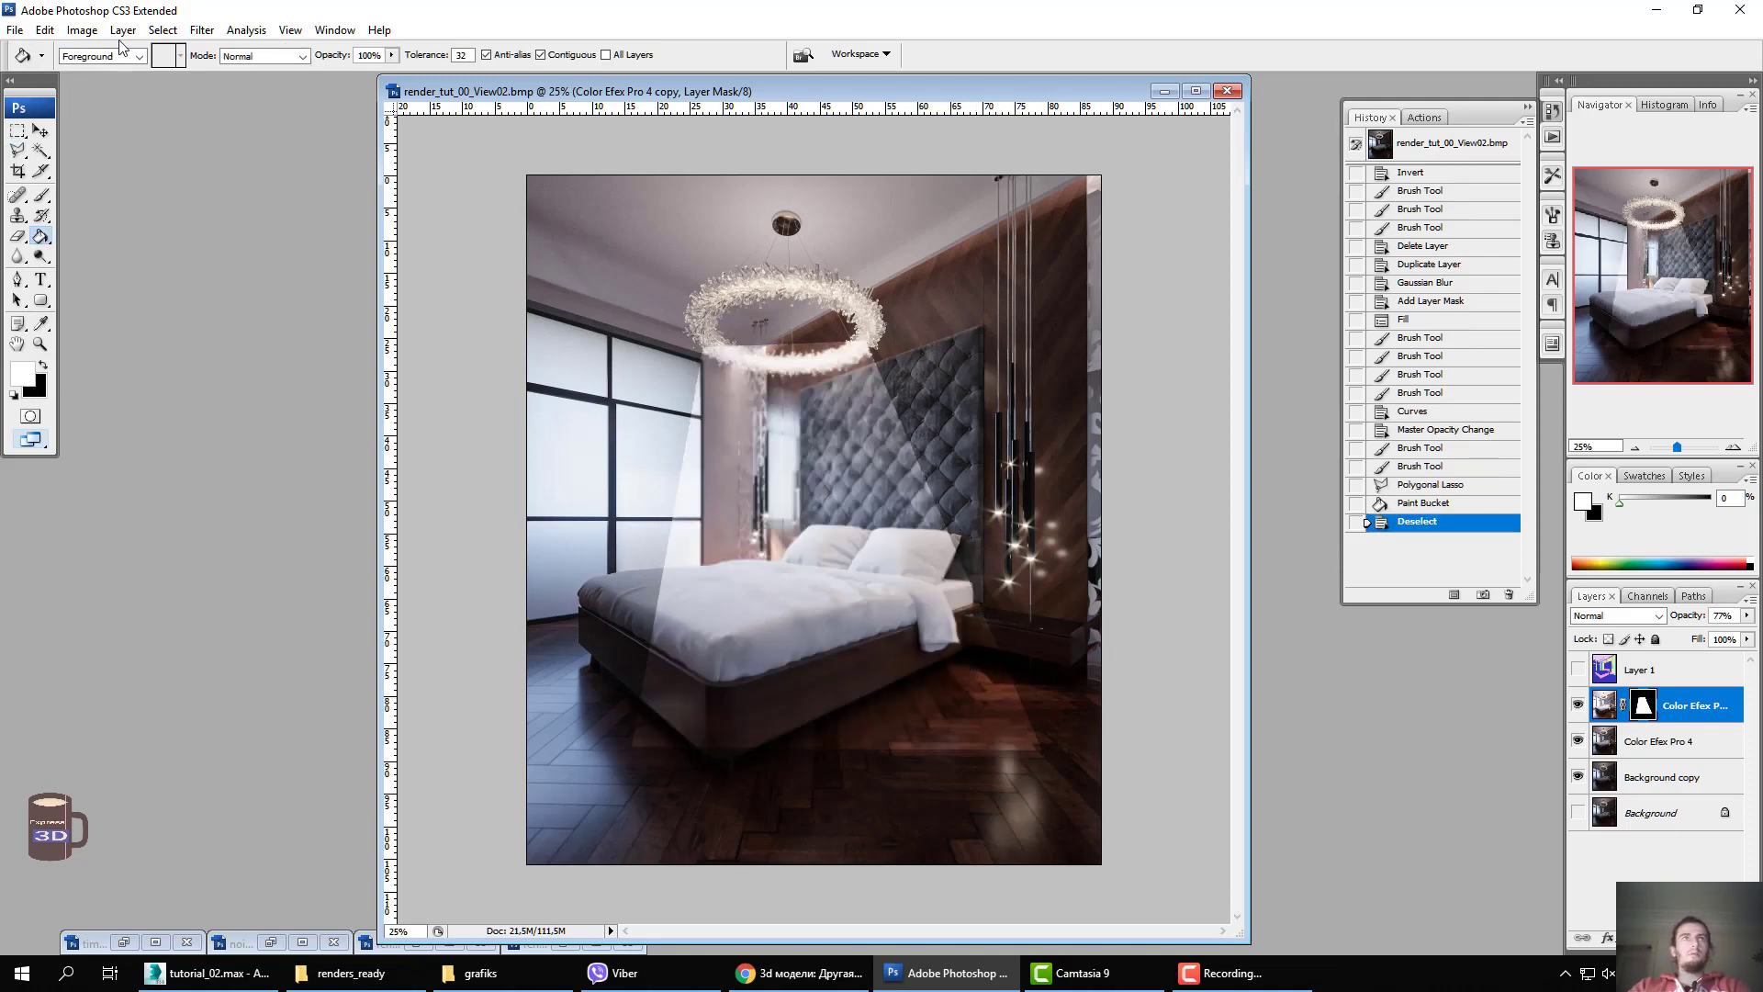
Blur the beam mask with a Gaussian Blur of about 56 pixels.
click(202, 30)
mouse_move(211, 215)
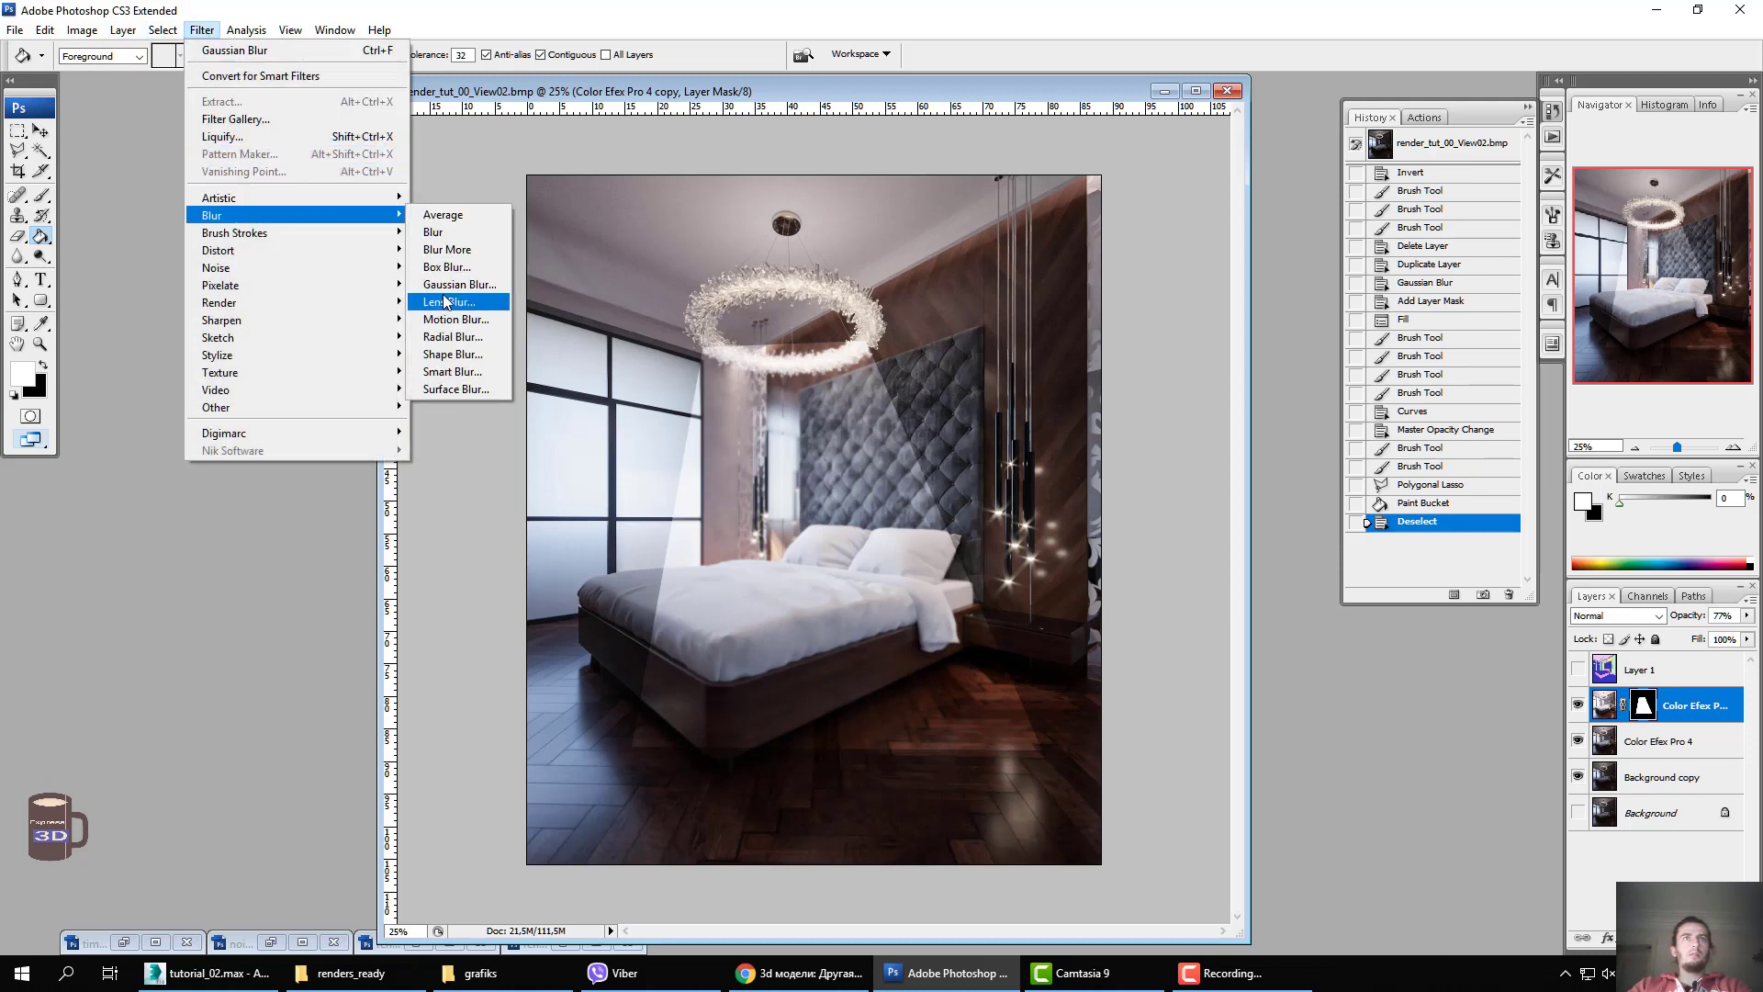
click(459, 284)
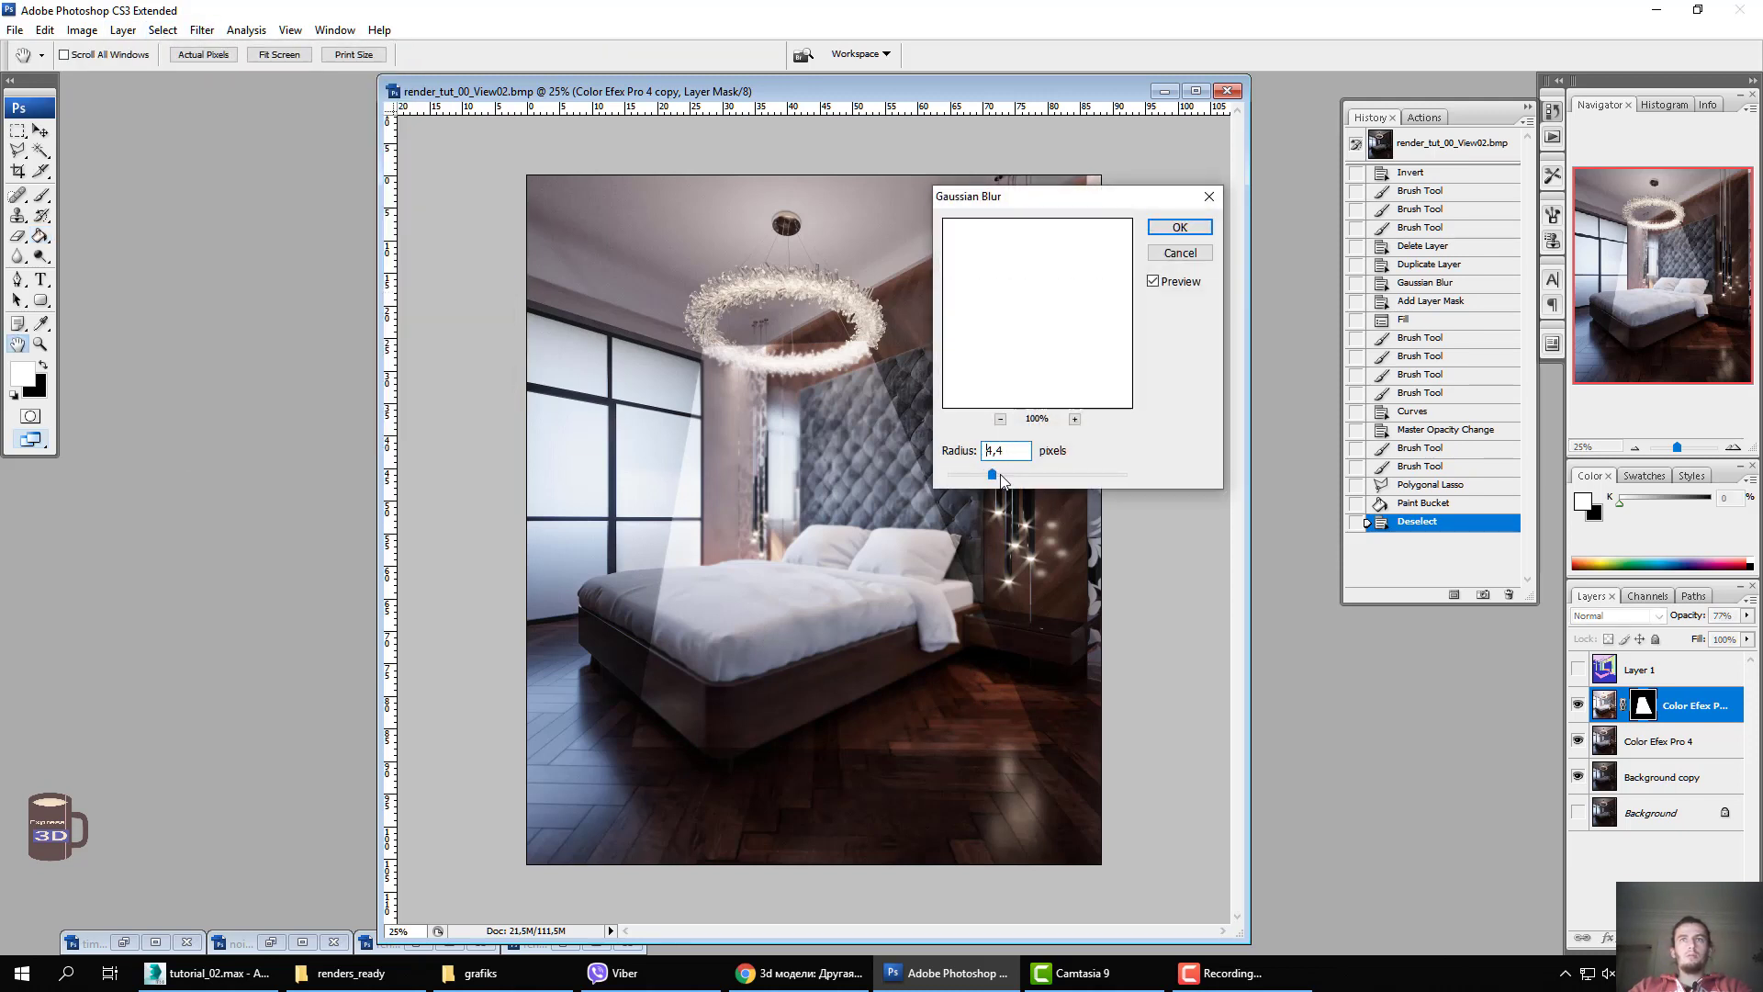
drag(1010, 478, 1068, 480)
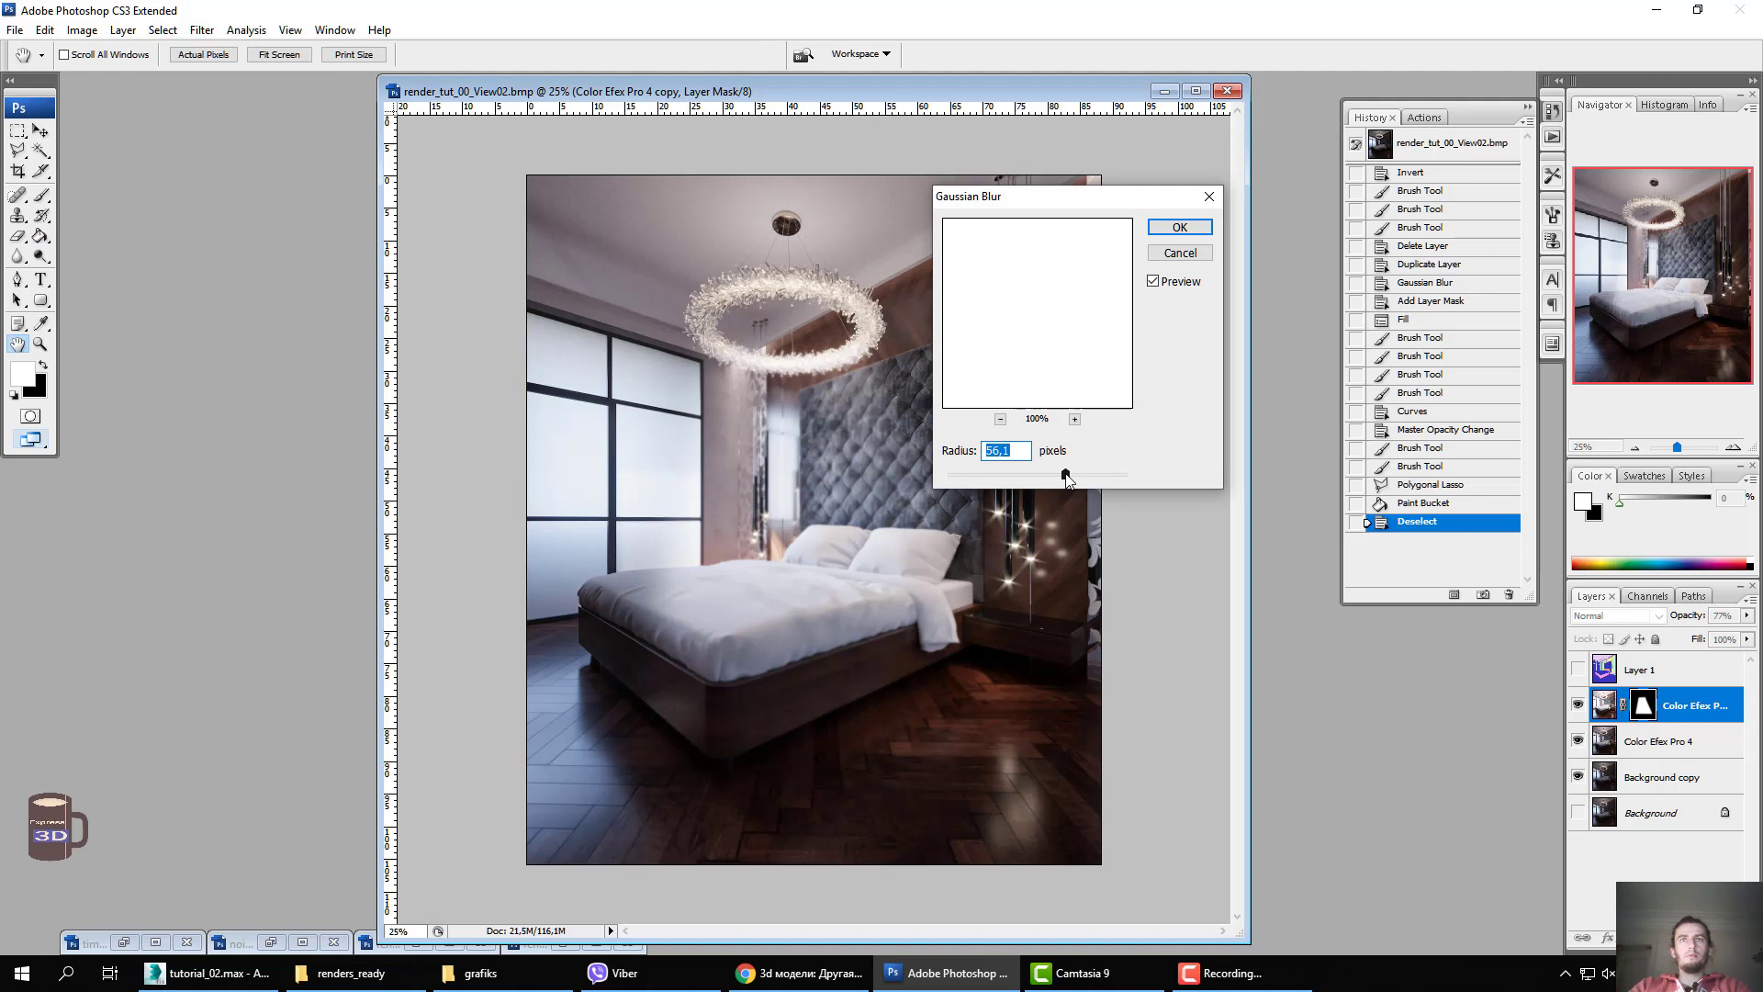
click(1183, 230)
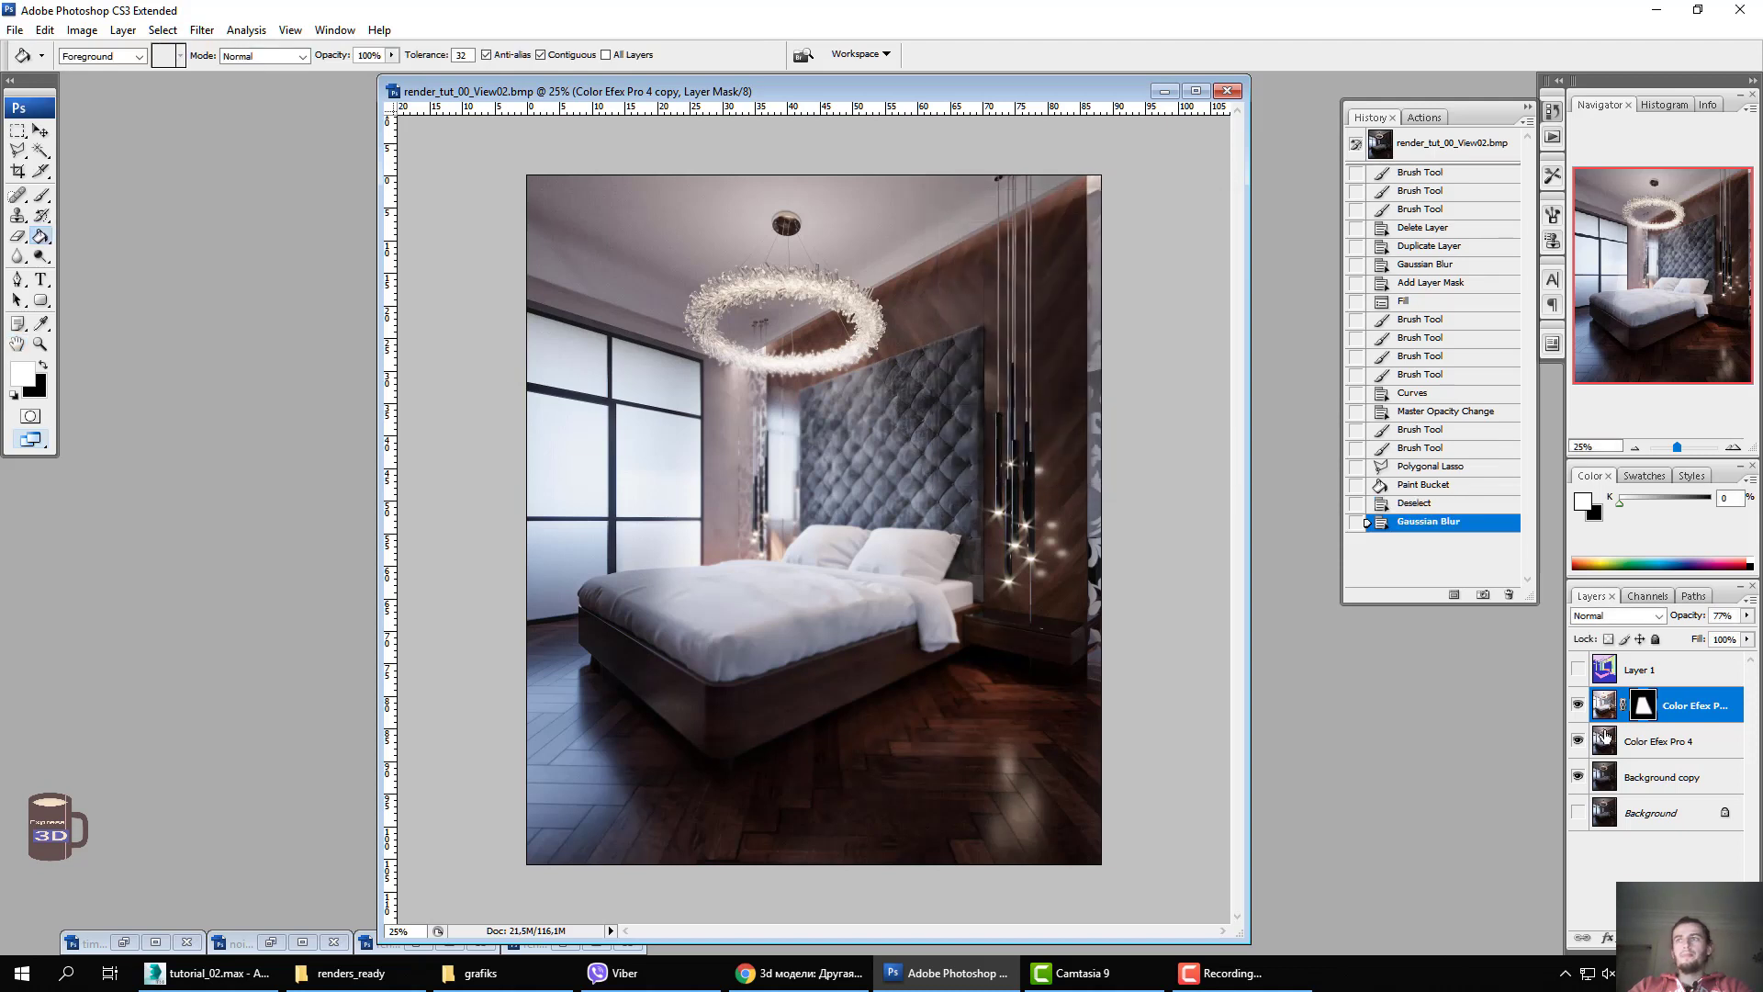
Set the beam layer's opacity to 34%, compare it on and off, then delete it.
click(1750, 622)
drag(1733, 633, 1682, 636)
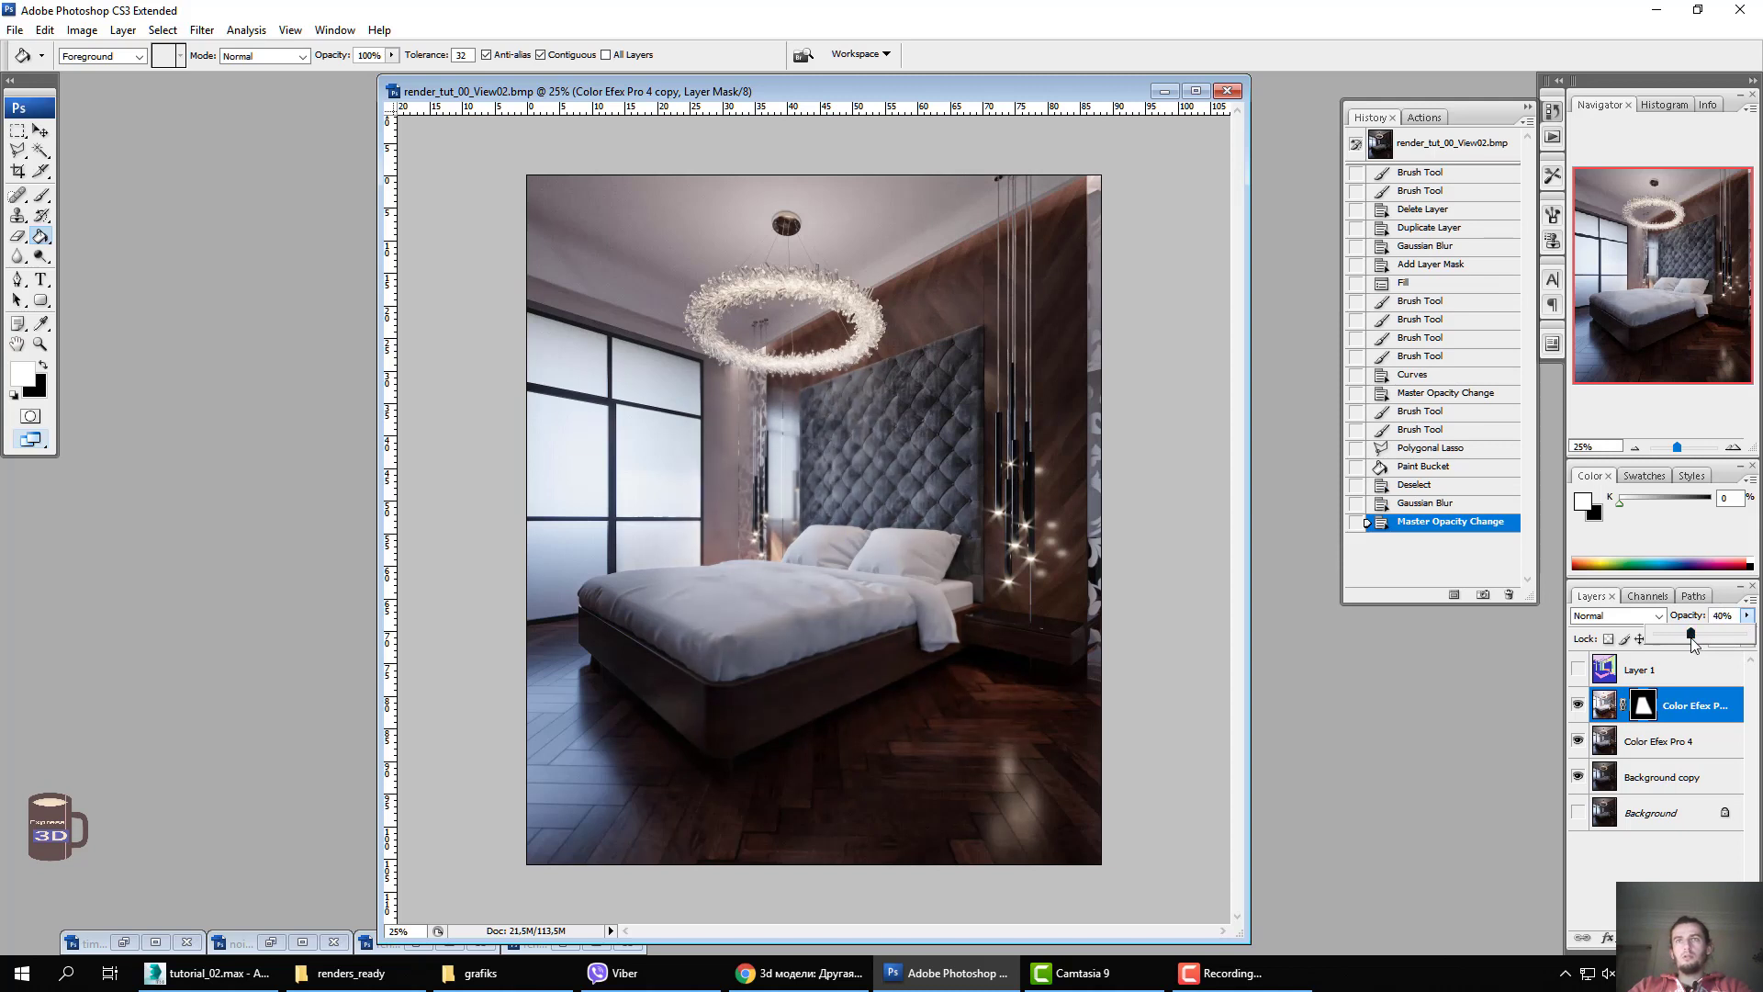
drag(1683, 635, 1686, 636)
click(1580, 709)
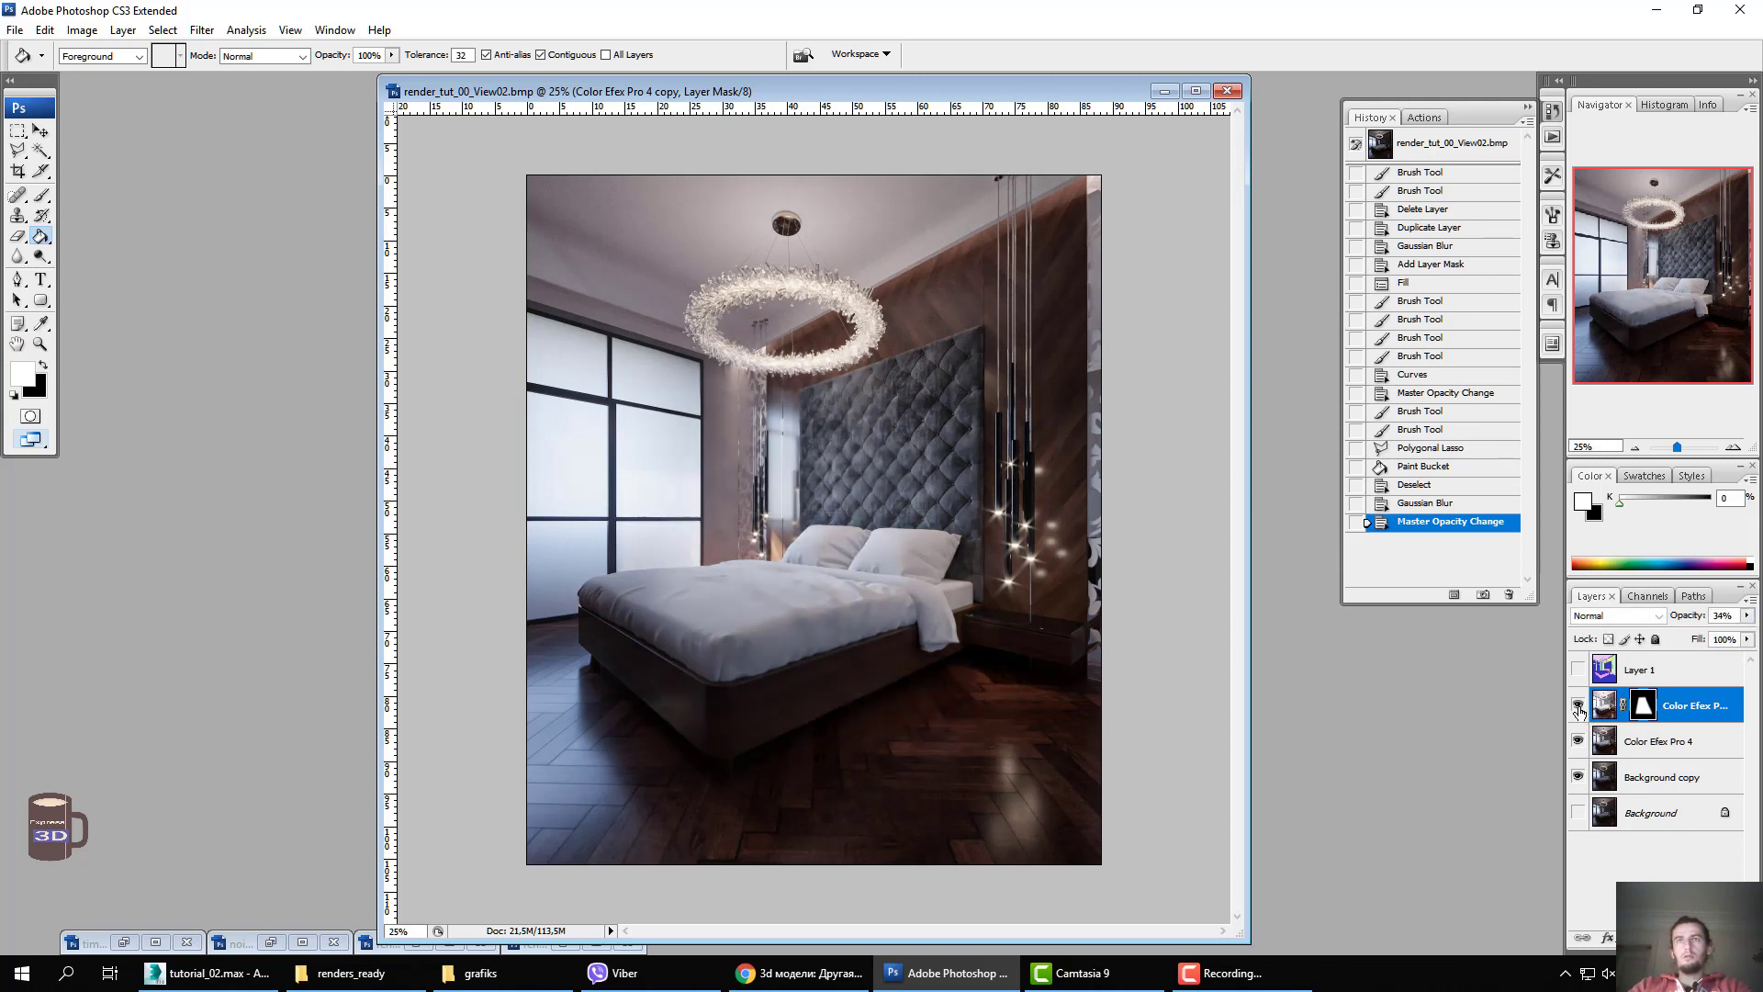
click(1579, 709)
click(1579, 709)
click(1580, 709)
click(1579, 709)
mouse_move(1606, 708)
mouse_down()
mouse_move(1604, 911)
mouse_move(1697, 931)
mouse_up()
Delete the light-beam layer, duplicate Color Efex Pro 4, and set the copy's blend mode to Overlay.
drag(1667, 705, 1697, 931)
key(ctrl+j)
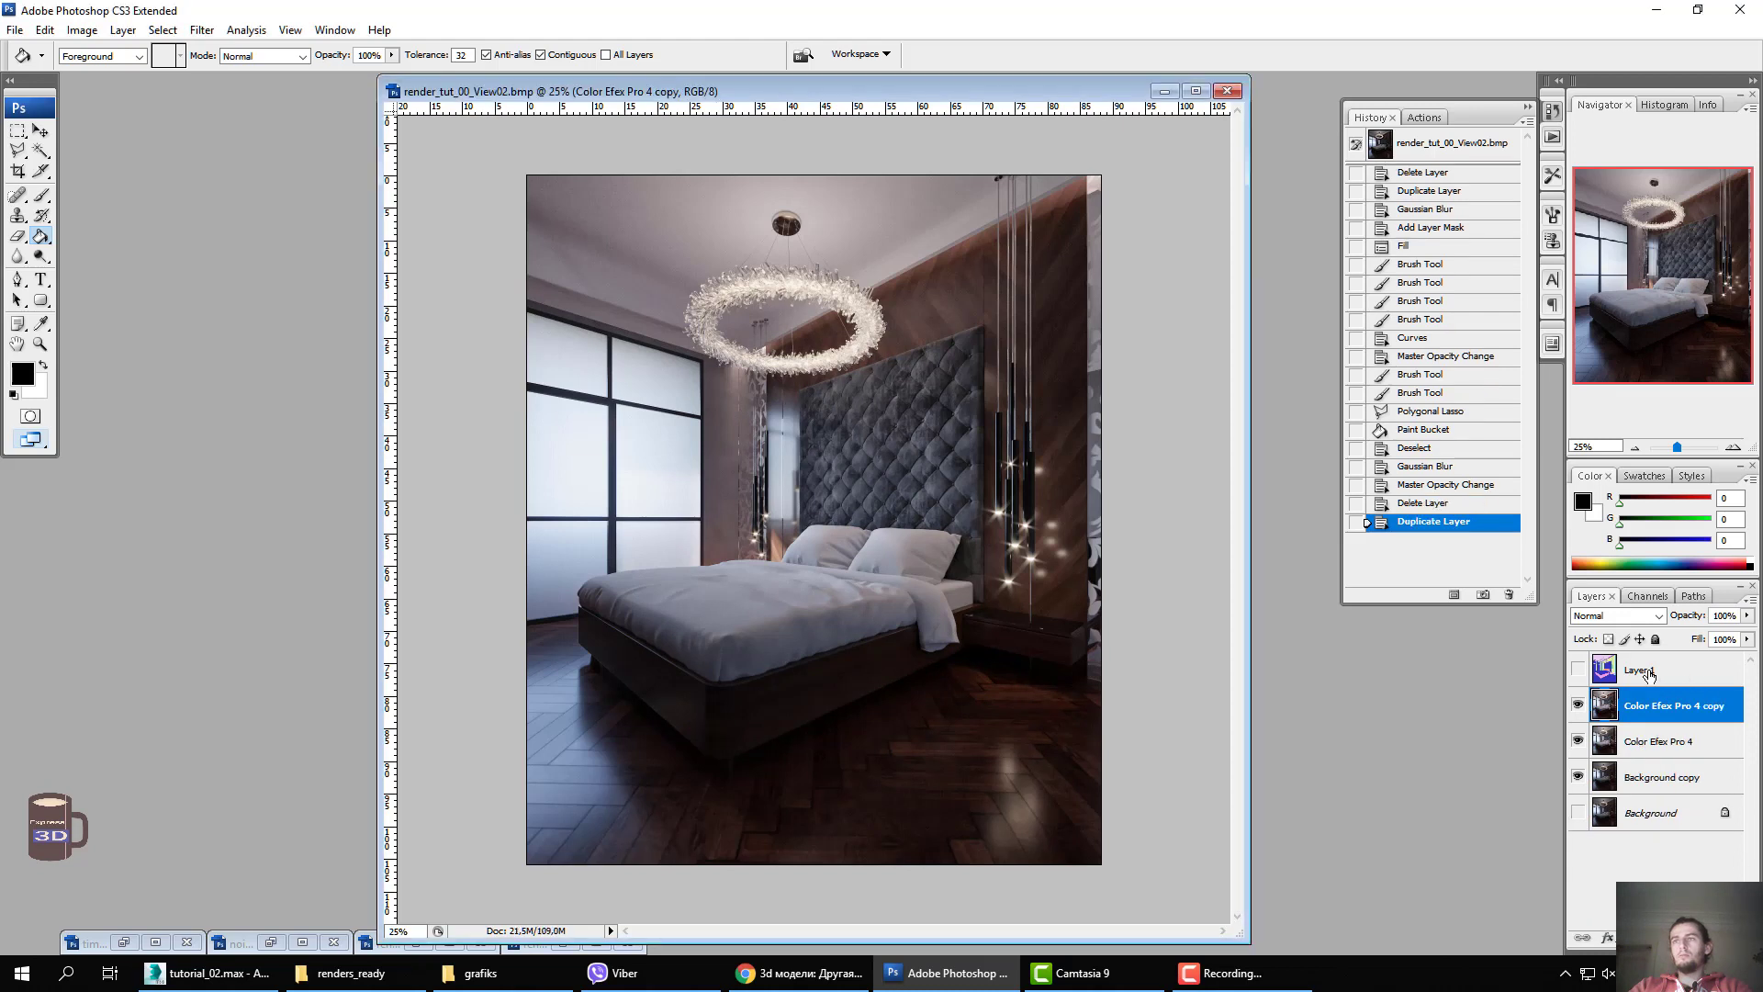
click(1607, 617)
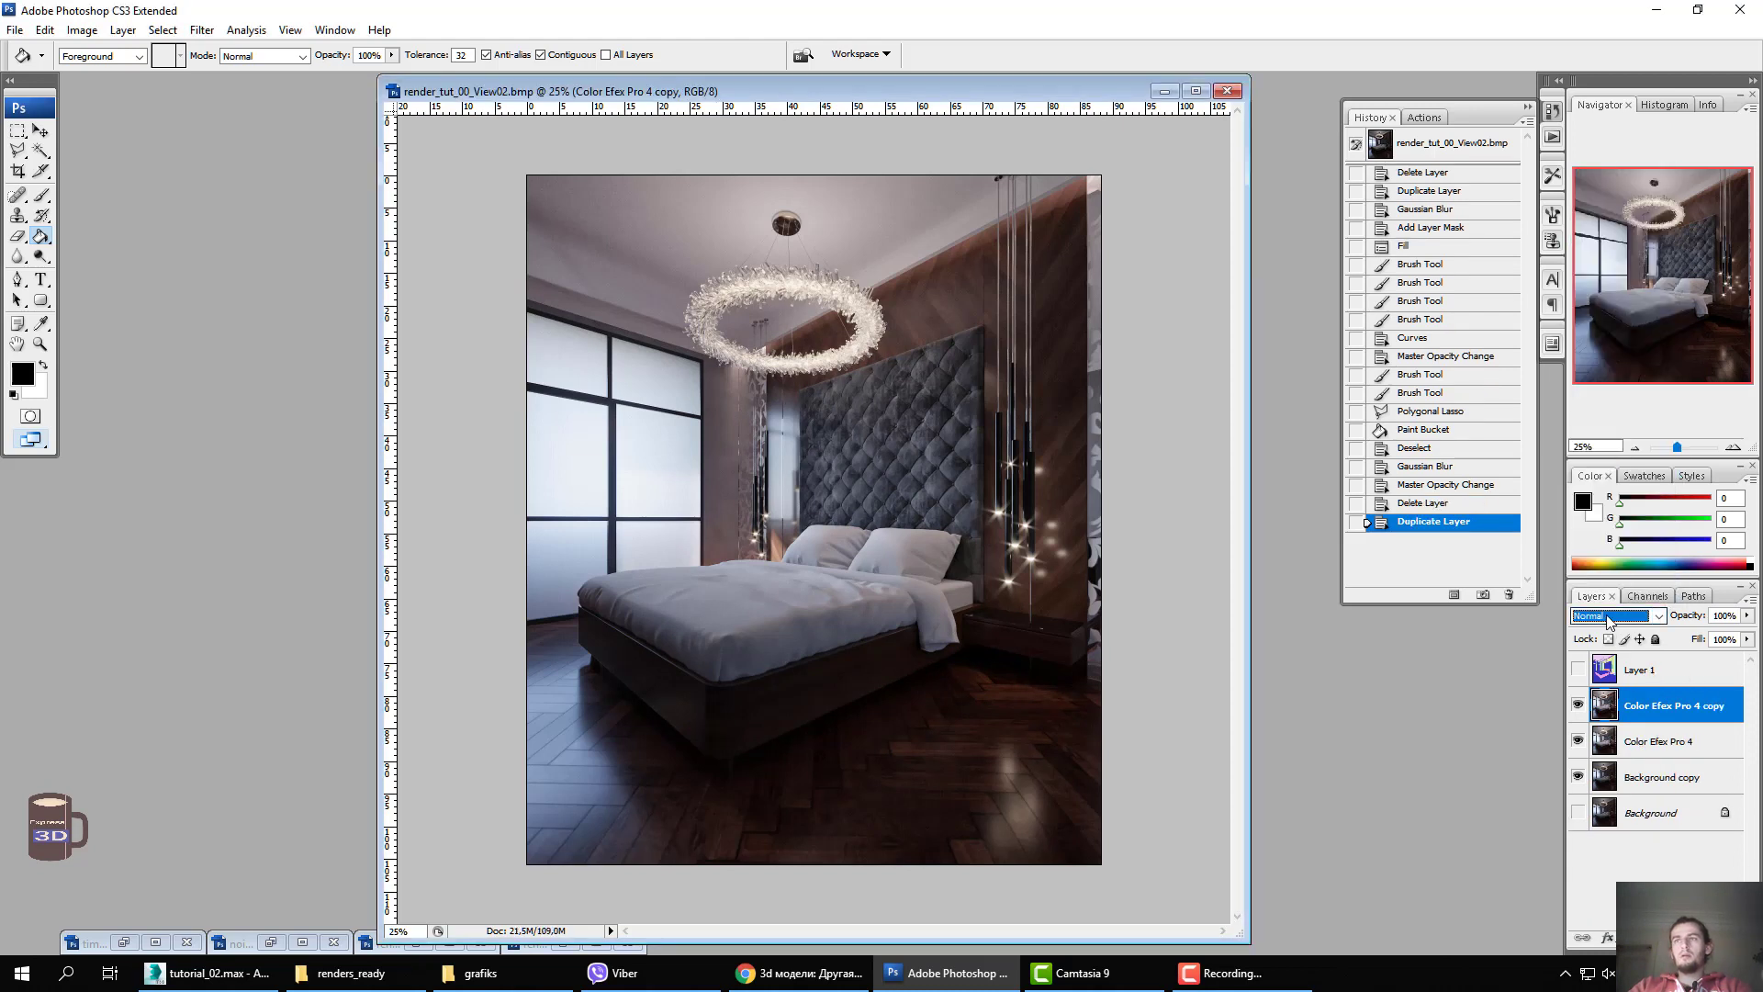
key(Down)
key(Down)
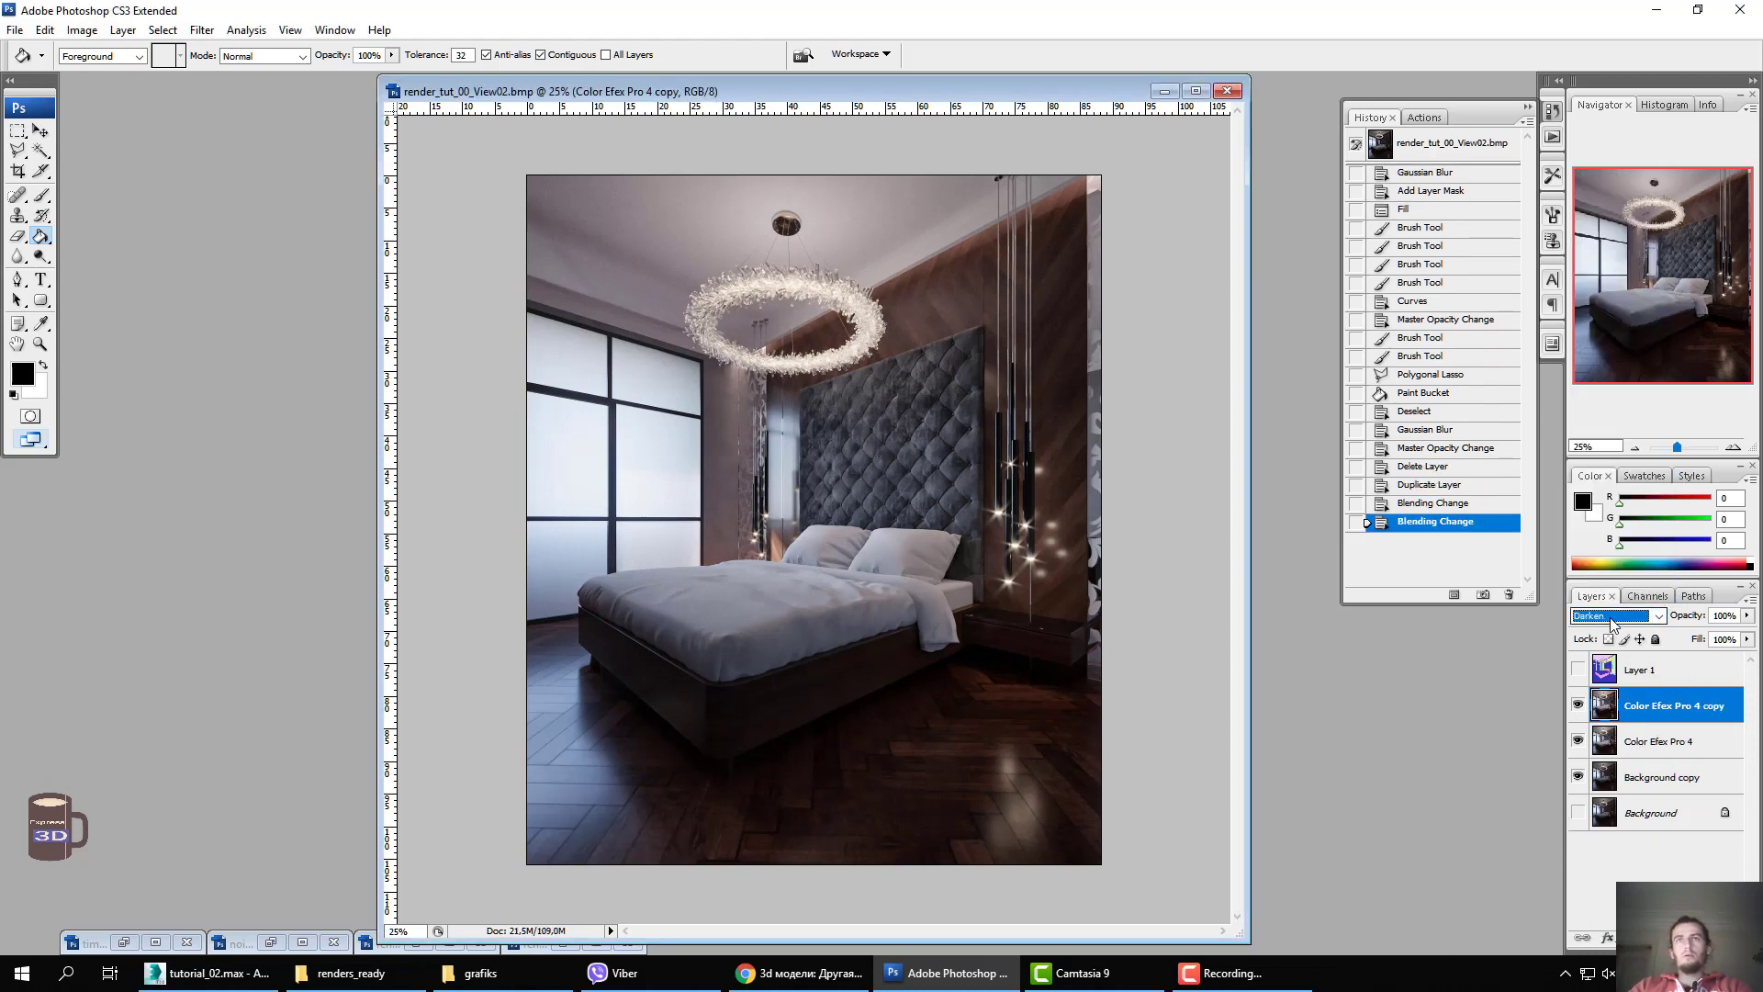
key(Down)
key(Down)
key(Down)
key(Down)
key(Down)
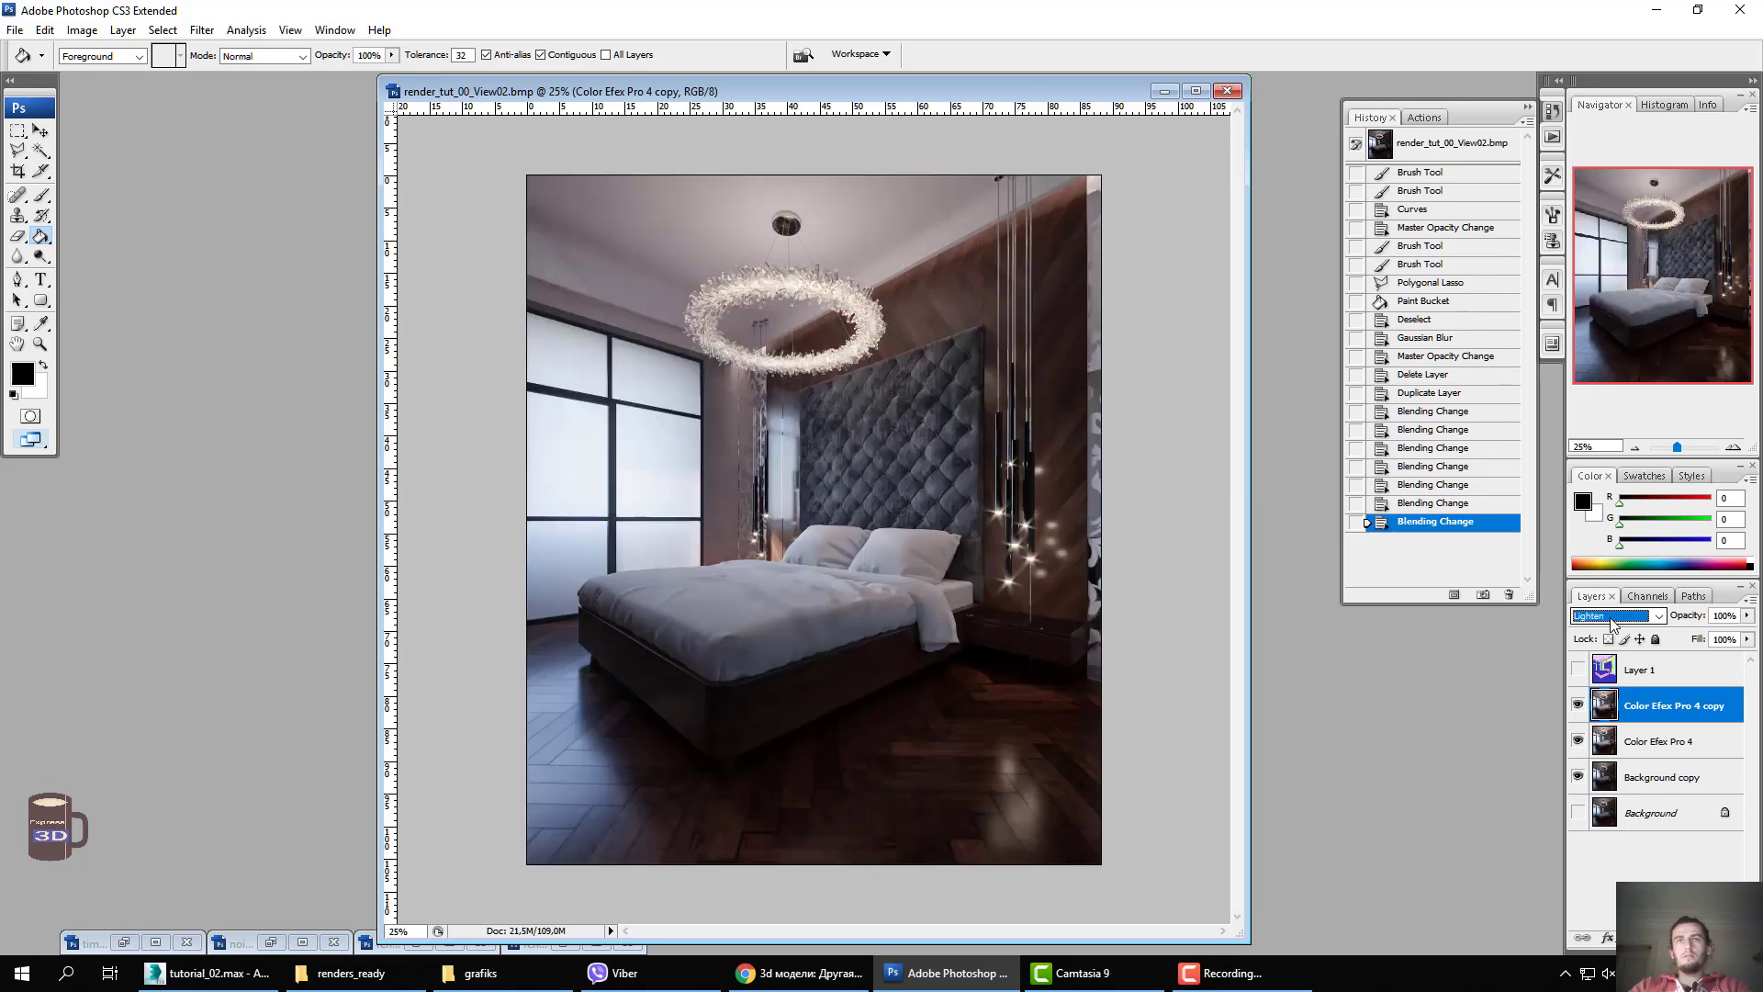
key(Down)
key(Down)
key(Down)
key(Down)
key(Down)
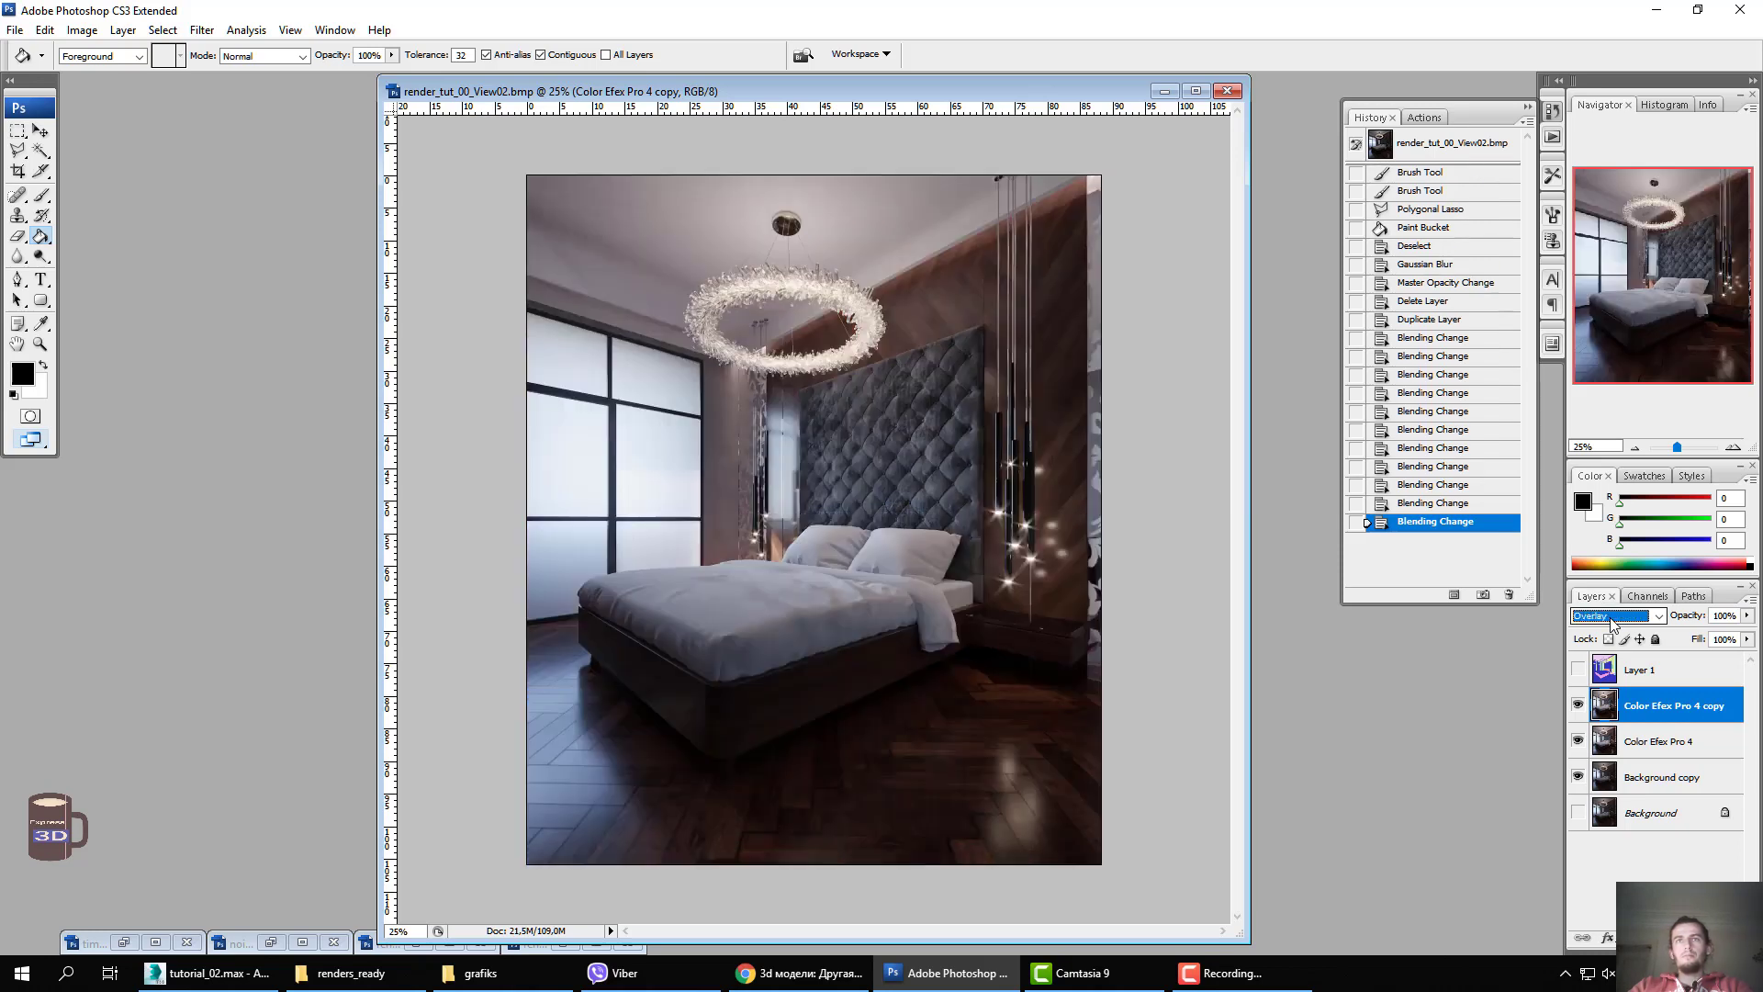
key(Down)
click(1611, 617)
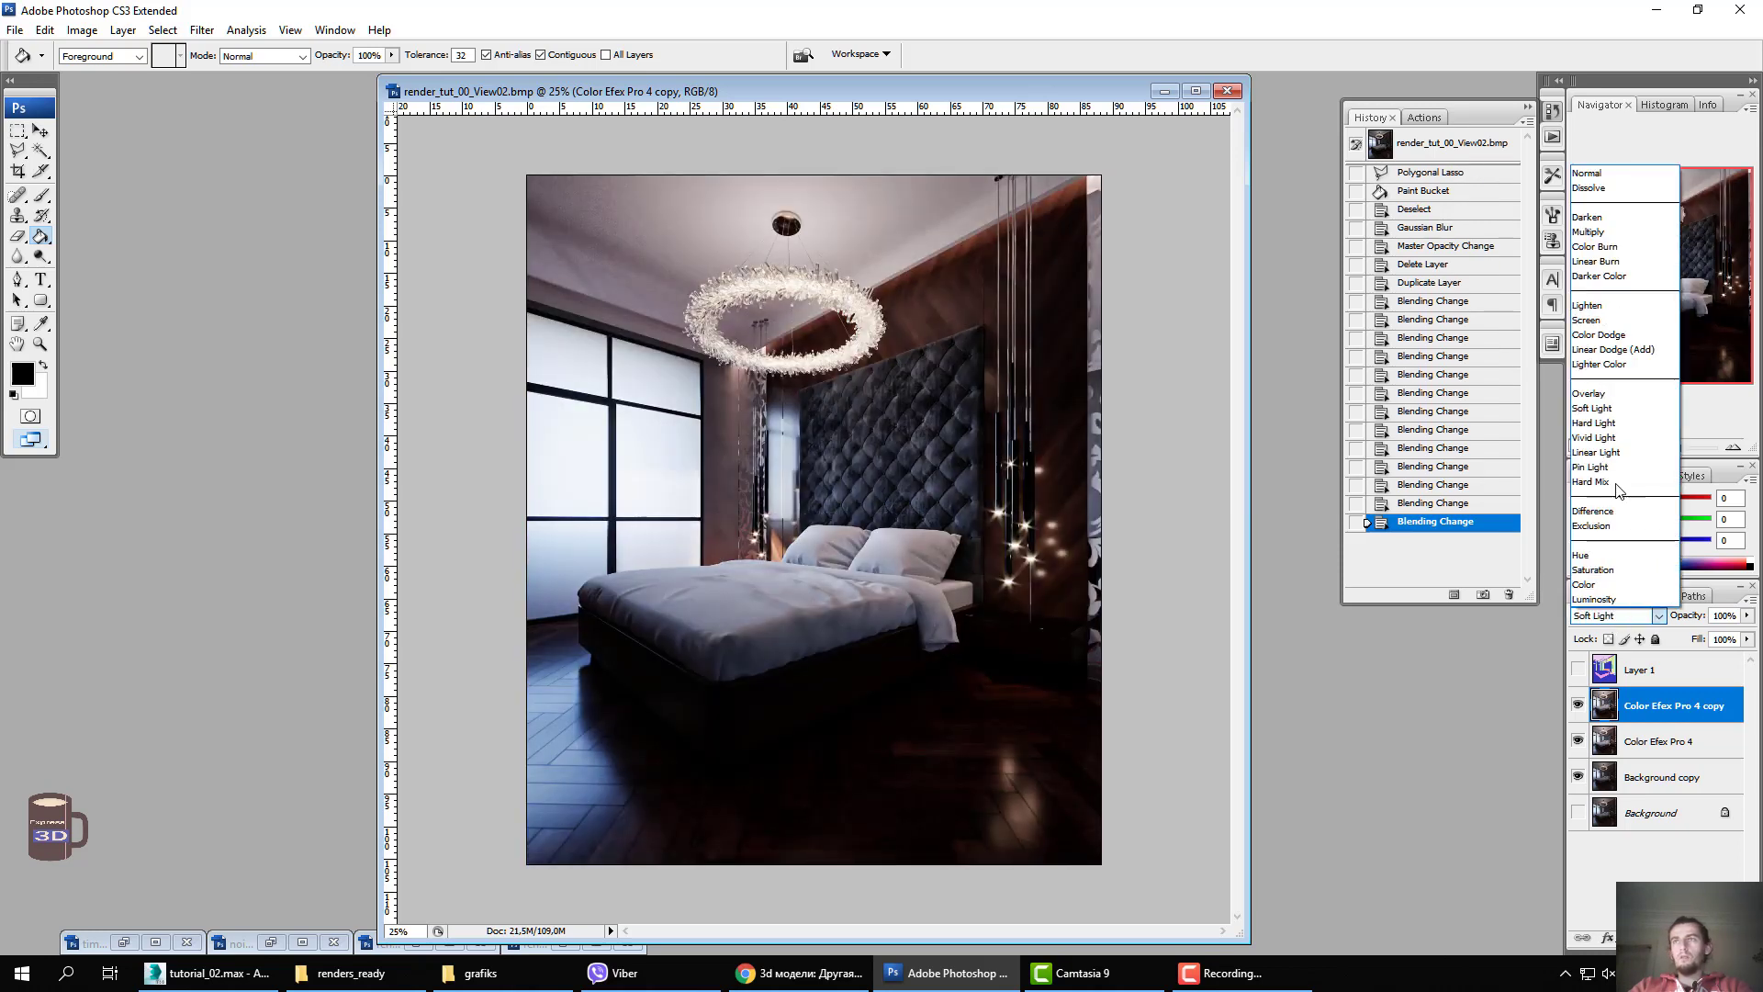
click(1601, 395)
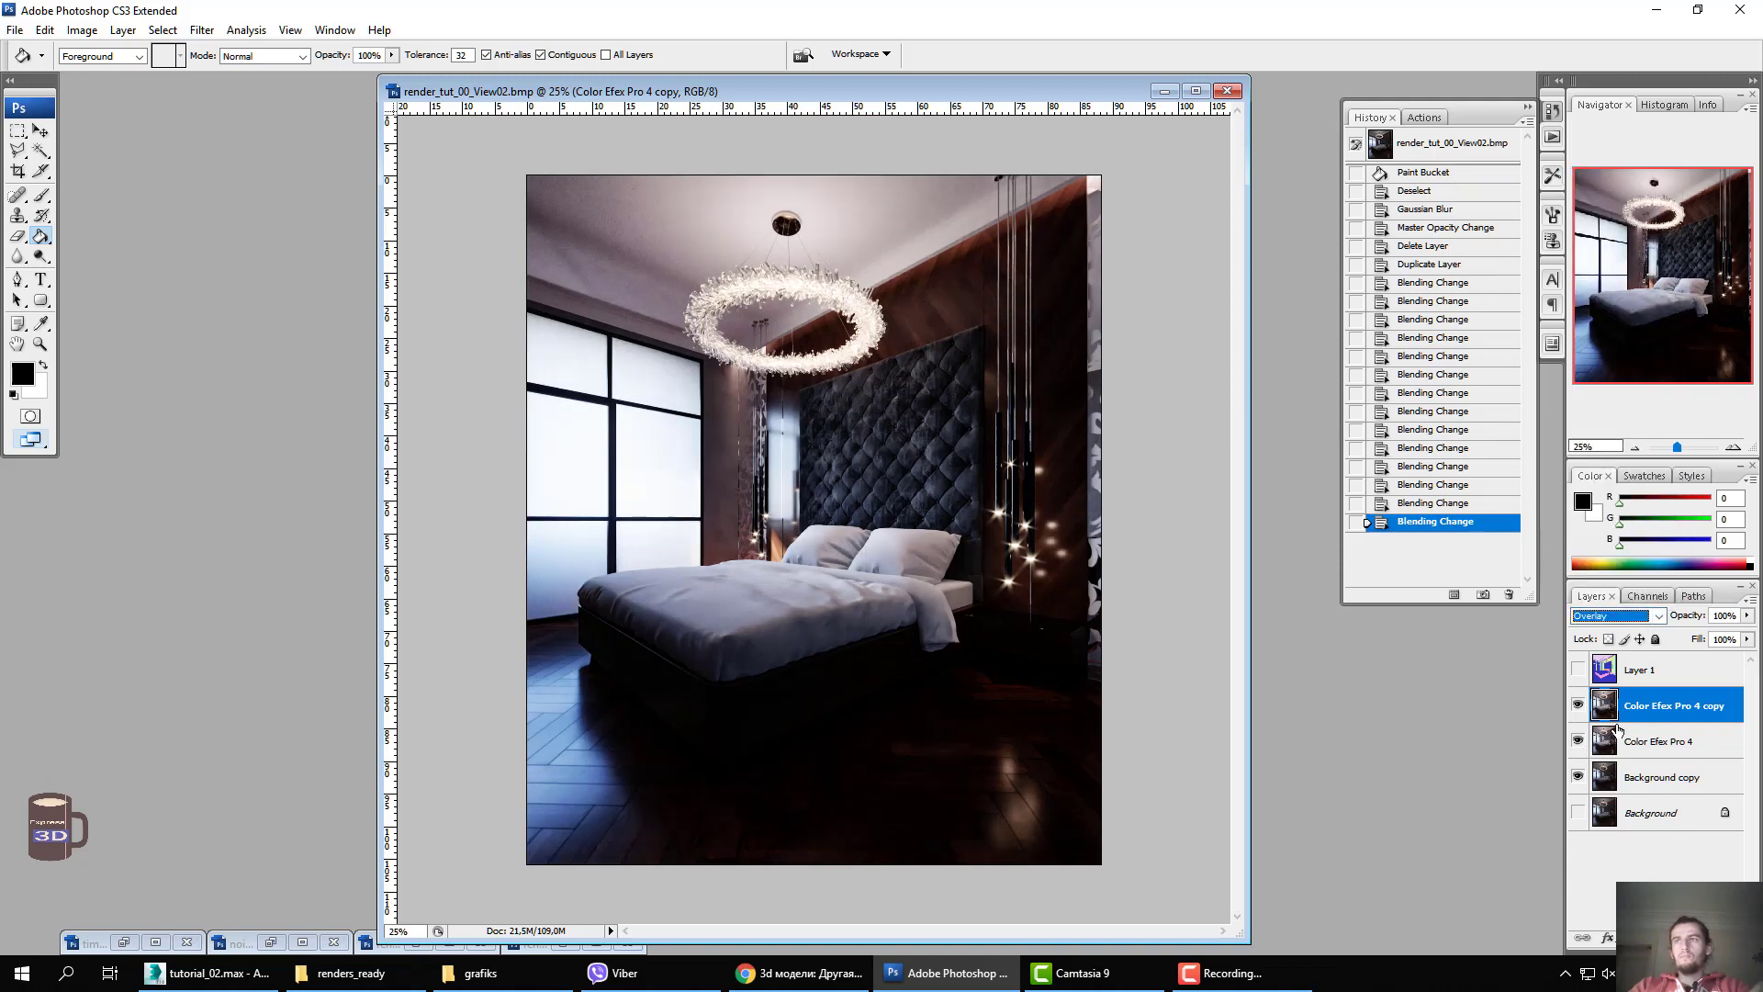
Lower the Overlay copy's opacity to 30% and toggle its visibility to compare.
click(1747, 615)
drag(1741, 636, 1685, 640)
click(1577, 705)
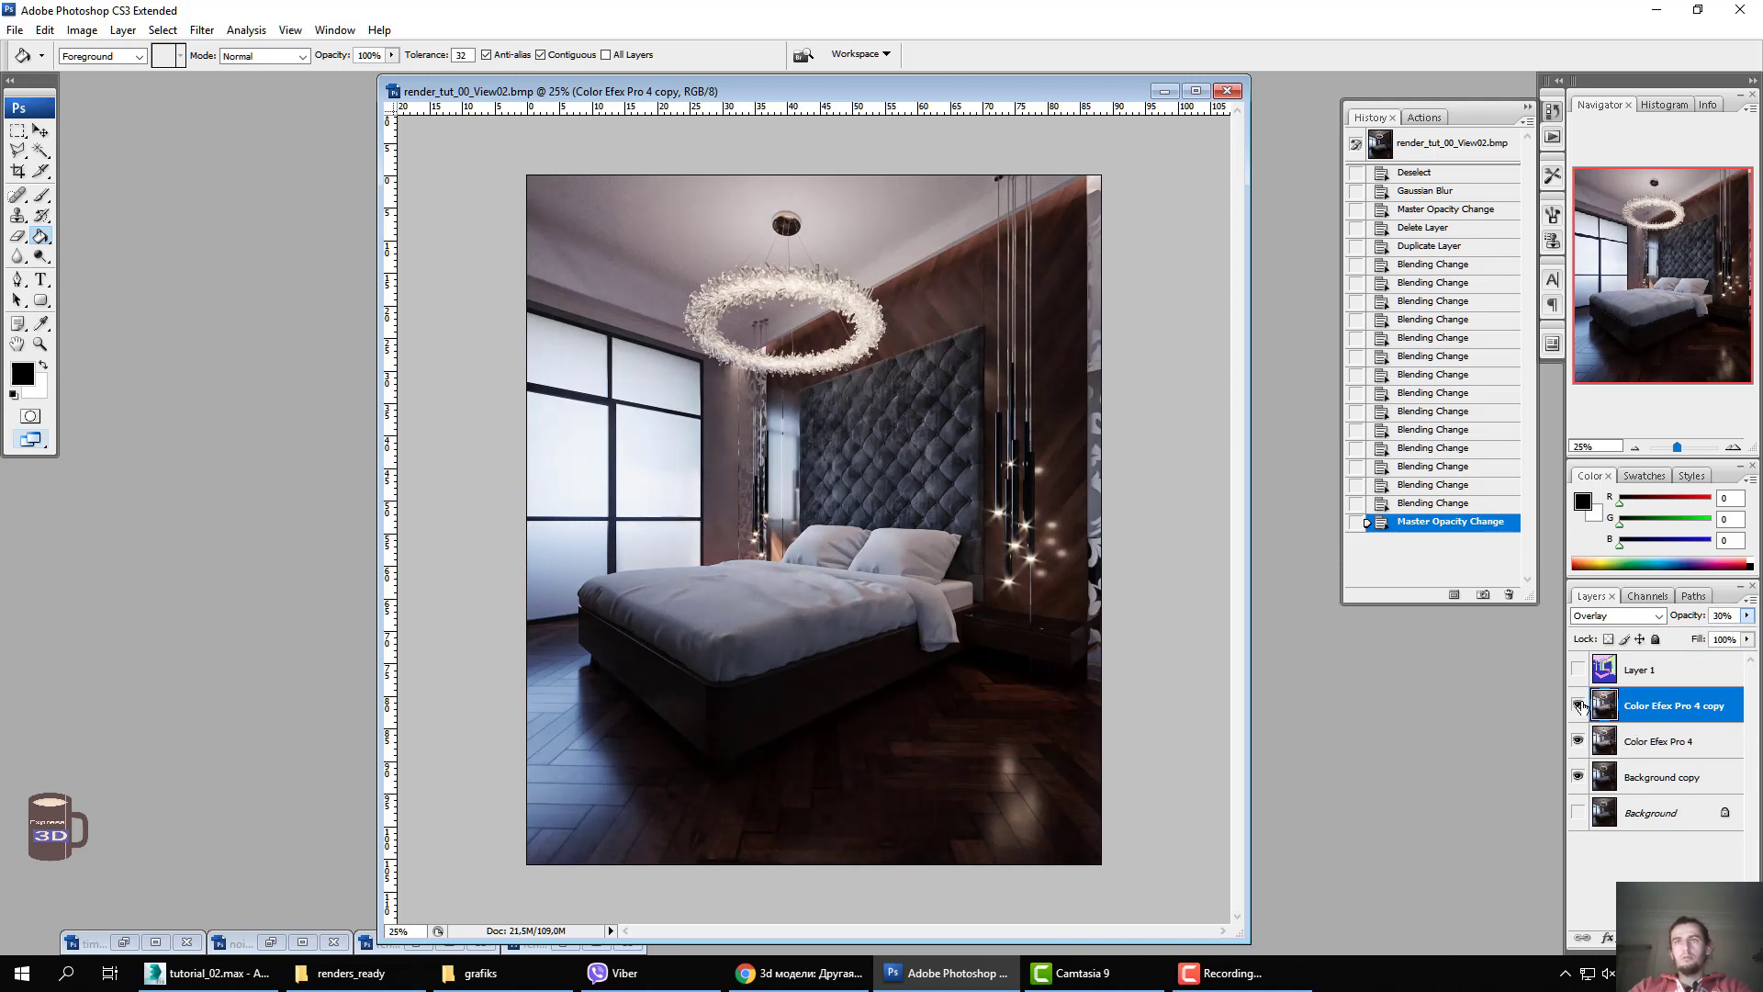
click(1577, 705)
click(1644, 854)
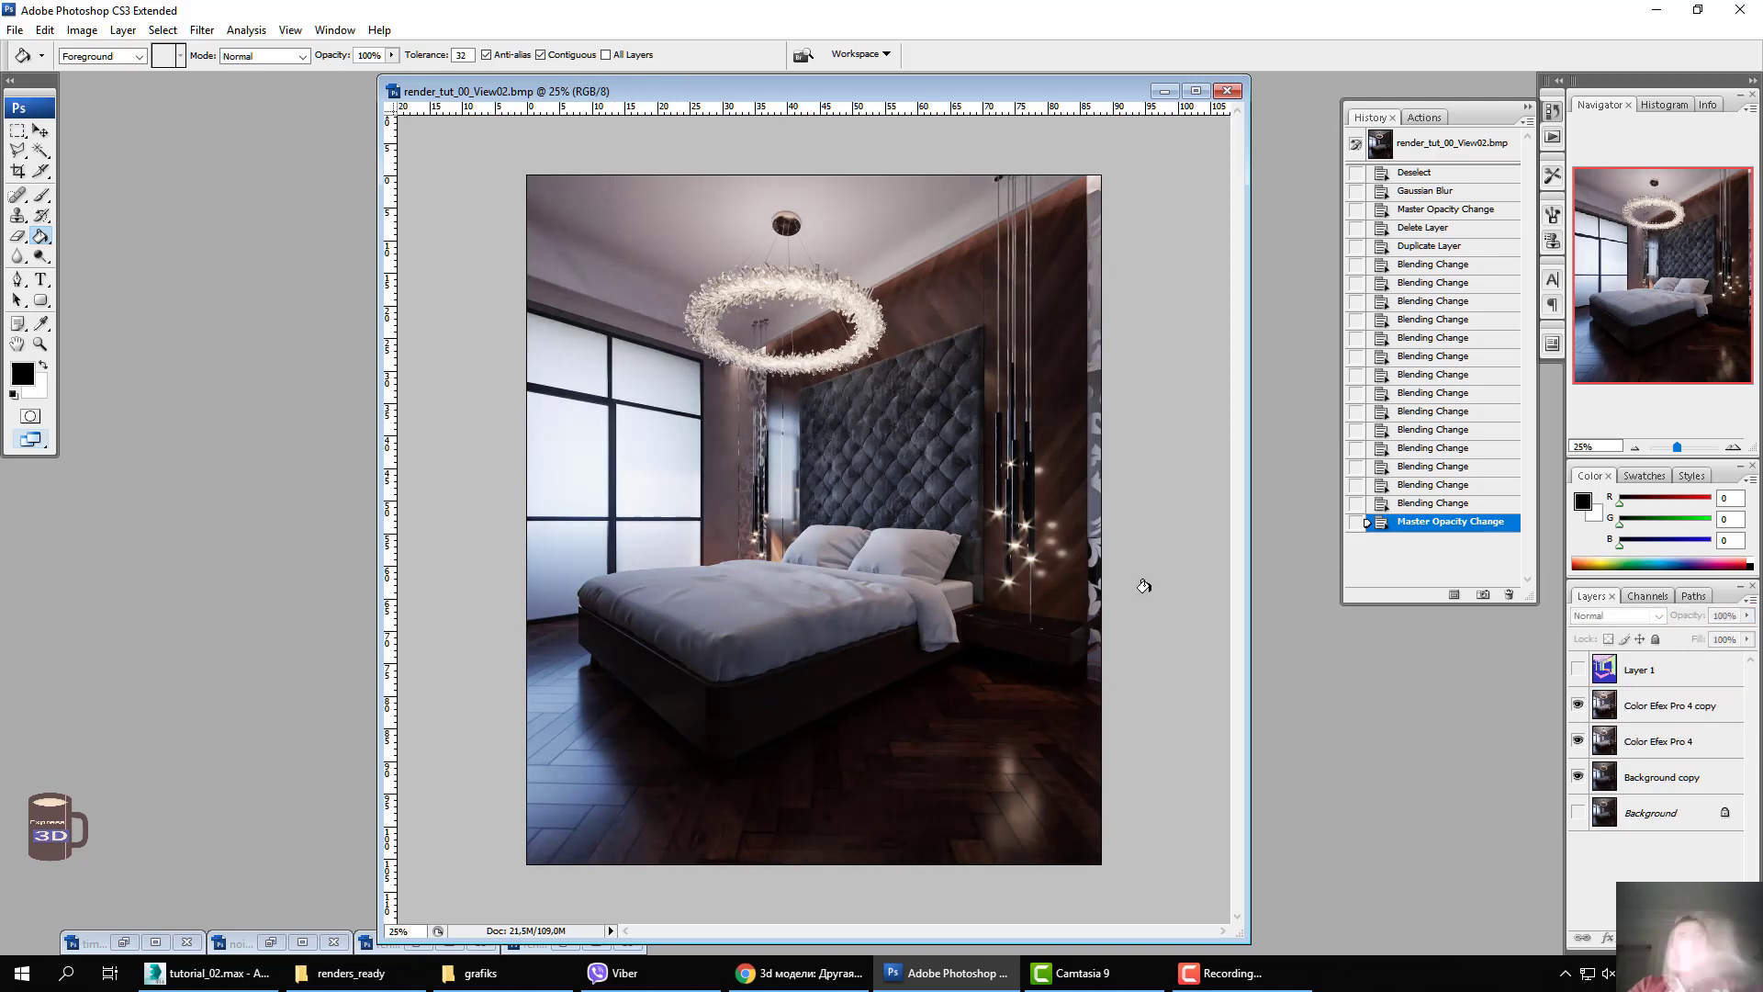